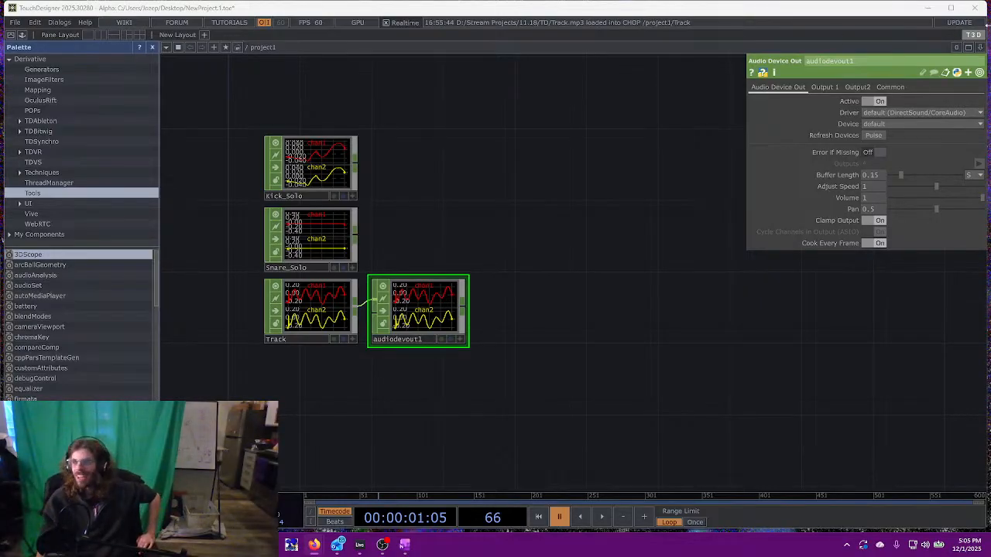
# - Maximize the project window
pyautogui.click(950, 9)
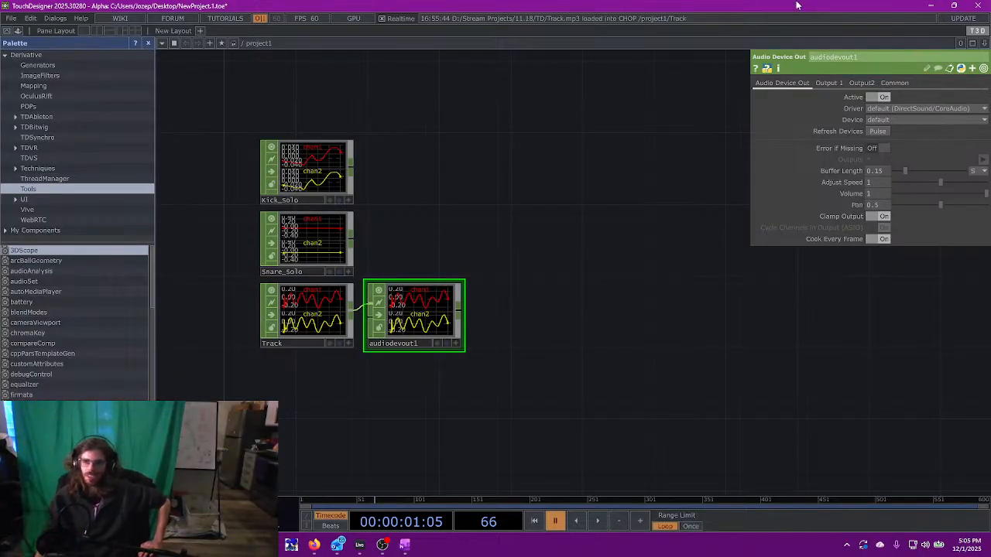
pyautogui.moveTo(498, 283); pyautogui.dragTo(434, 306)
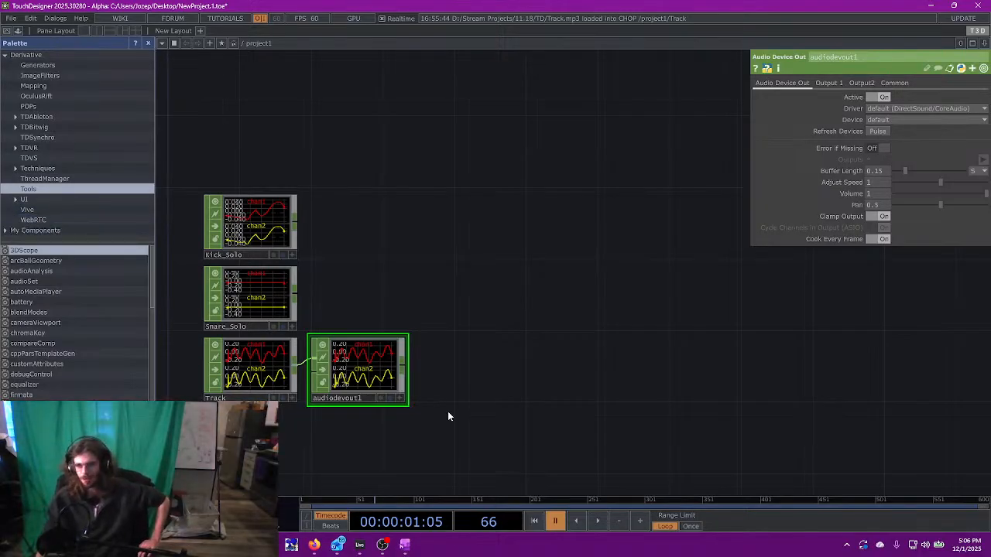
pyautogui.moveTo(263, 143); pyautogui.dragTo(331, 128)
pyautogui.scroll(-3, 504, 219)
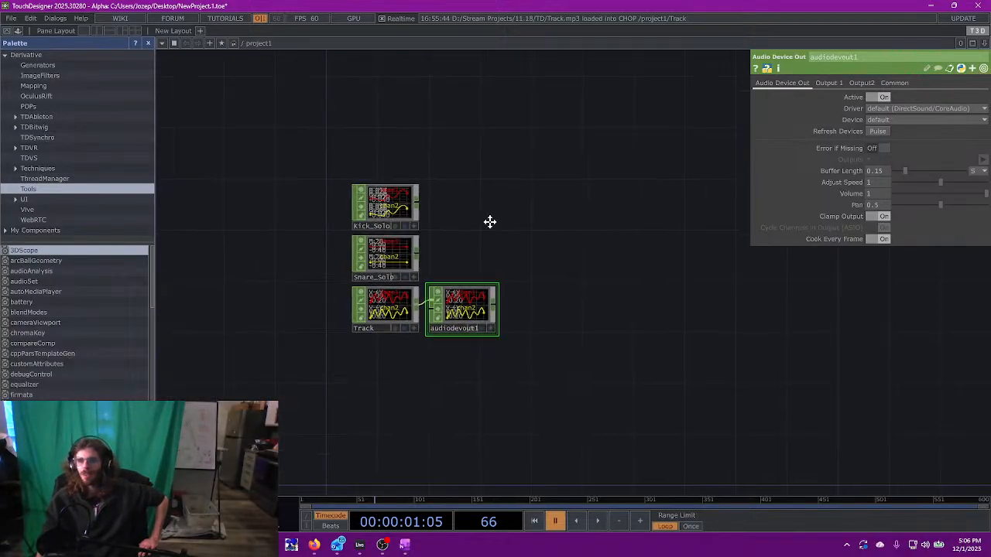
pyautogui.moveTo(531, 330); pyautogui.dragTo(497, 333)
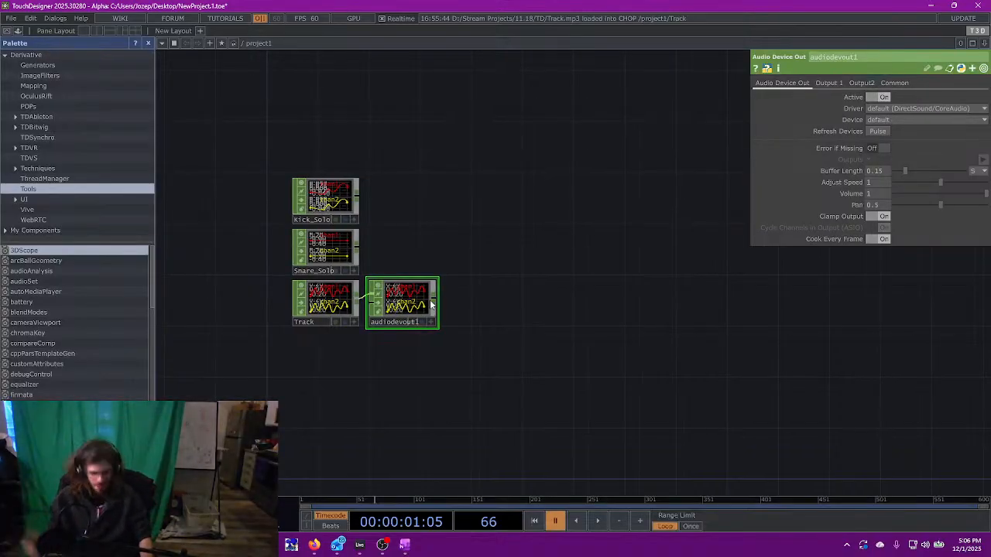
# - Examine the Track audio's file length in frames with an Info CHOP targeting Track, and delete the Info CHOP
pyautogui.press('Tab')
pyautogui.write('info')
pyautogui.press('Return')
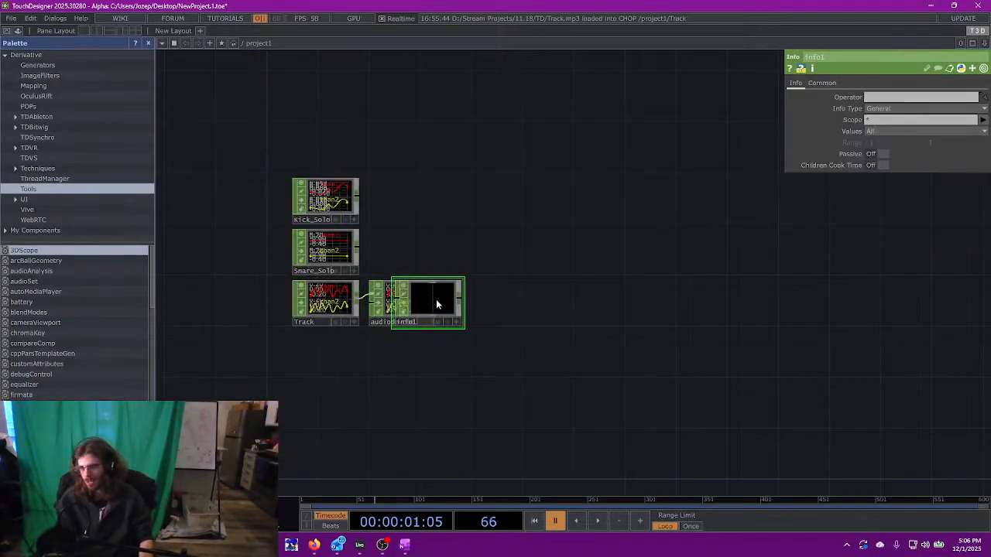
pyautogui.click(323, 347)
pyautogui.scroll(3, 325, 349)
pyautogui.moveTo(326, 283); pyautogui.dragTo(323, 352)
pyautogui.scroll(6, 326, 306)
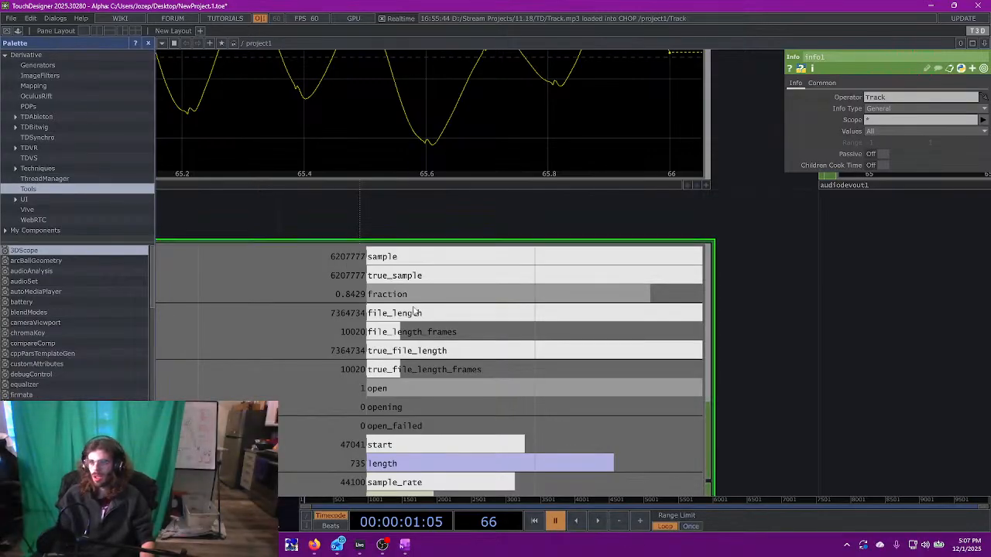
pyautogui.press('Delete')
pyautogui.press('h')
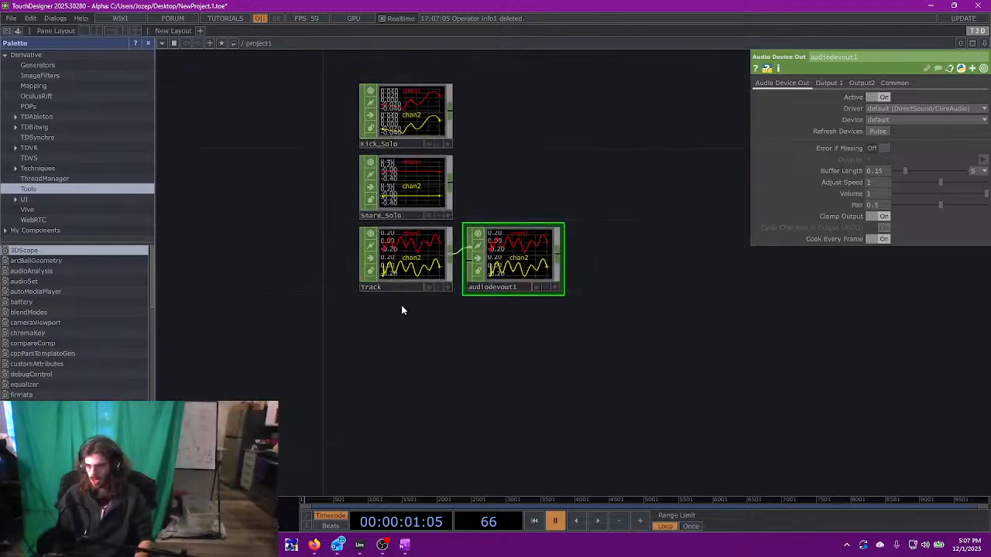
# - Set the play mode of Kick_Solo, Snare_Solo and Track together to Locked to Timeline
pyautogui.moveTo(297, 88); pyautogui.dragTo(433, 288)
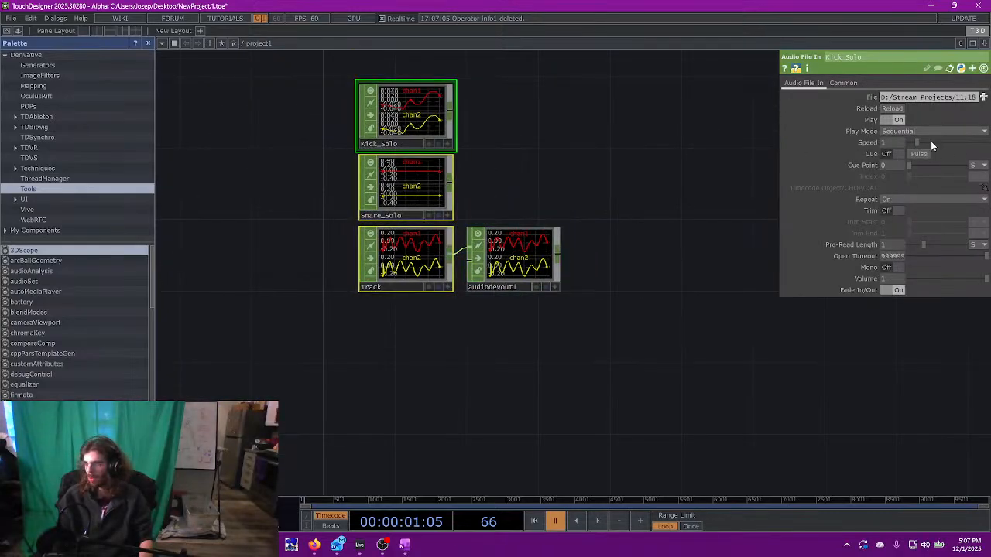
pyautogui.click(902, 131)
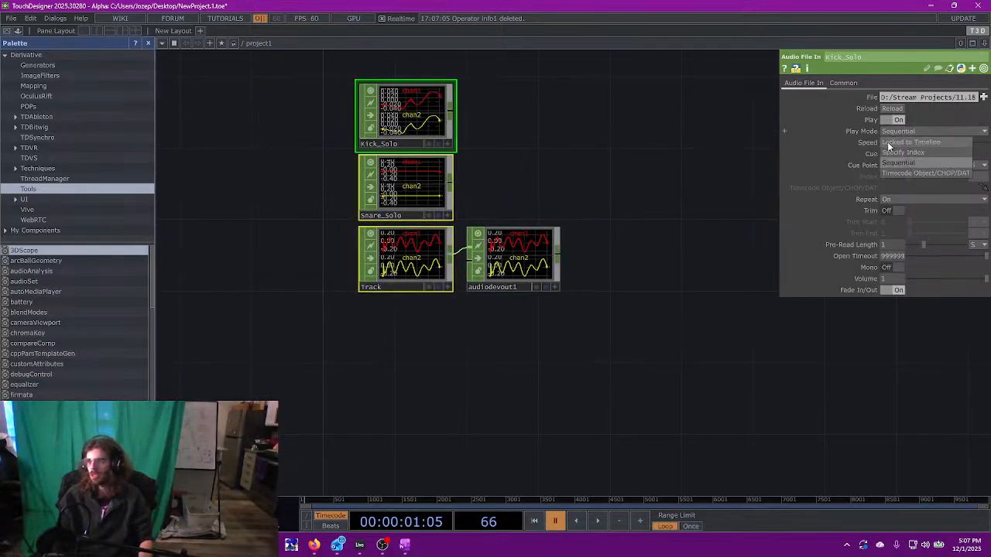
pyautogui.click(890, 143)
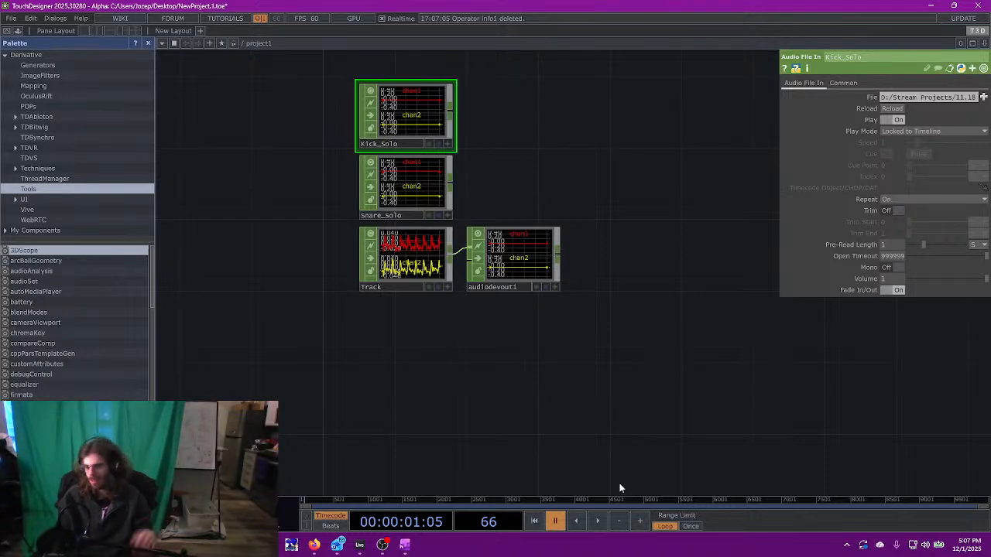
# - Play the project from about frame 3887 and from frame 607 to check that the audio files follow the timeline
pyautogui.click(540, 499)
pyautogui.click(507, 499)
pyautogui.click(567, 502)
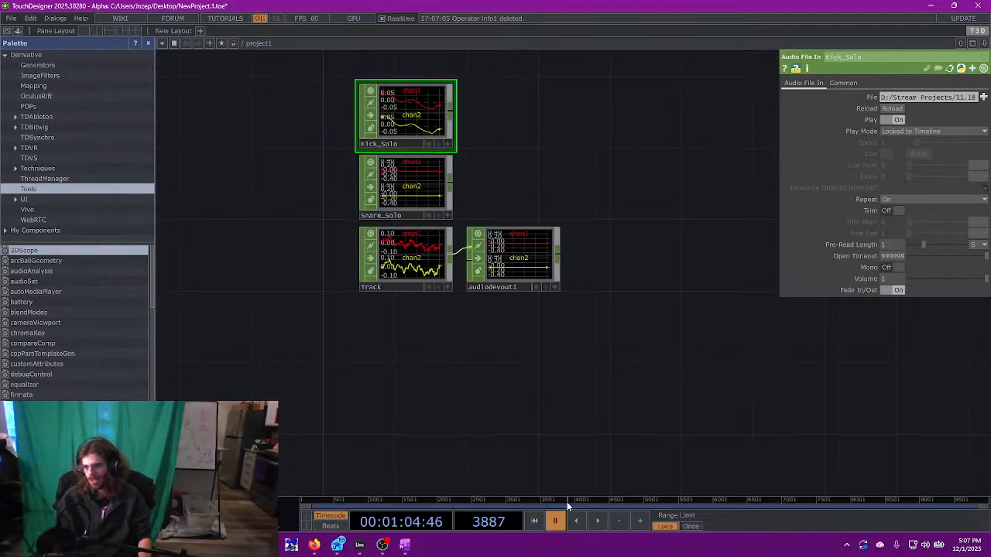
pyautogui.press('space')
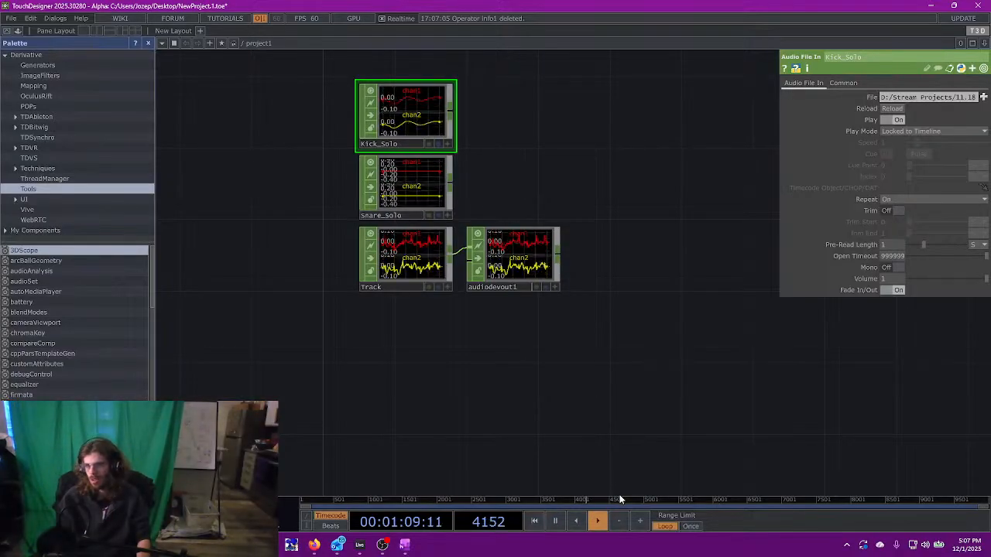
pyautogui.press('space')
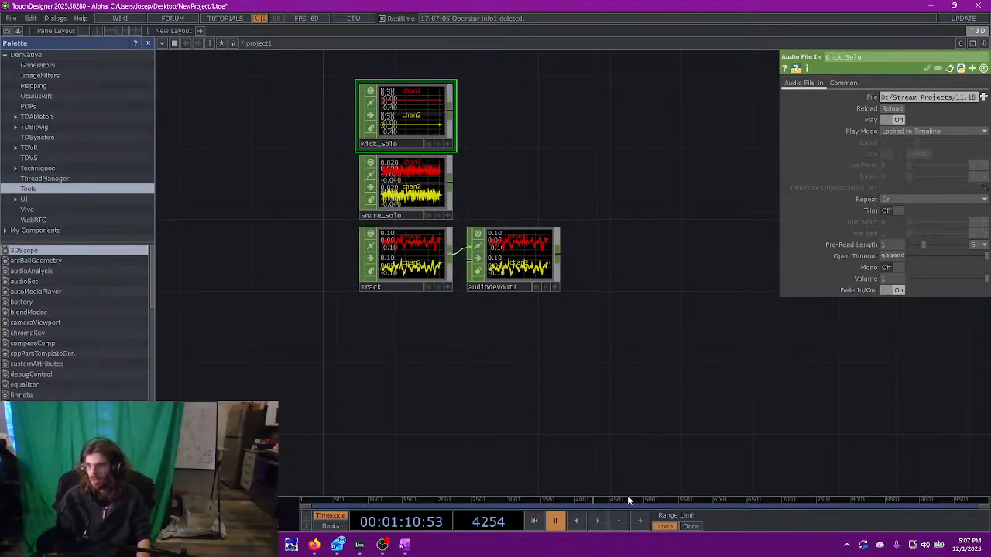
pyautogui.click(340, 497)
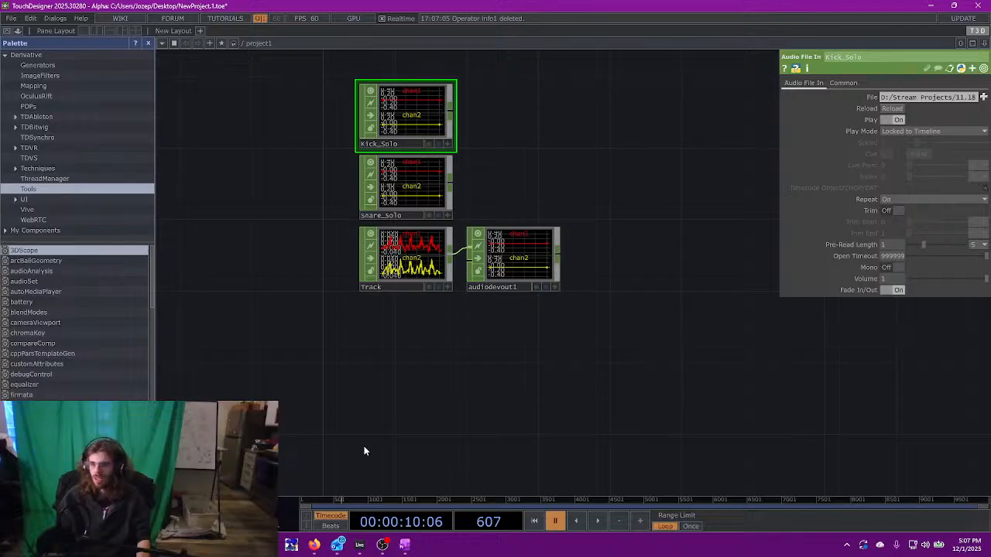
pyautogui.press('space')
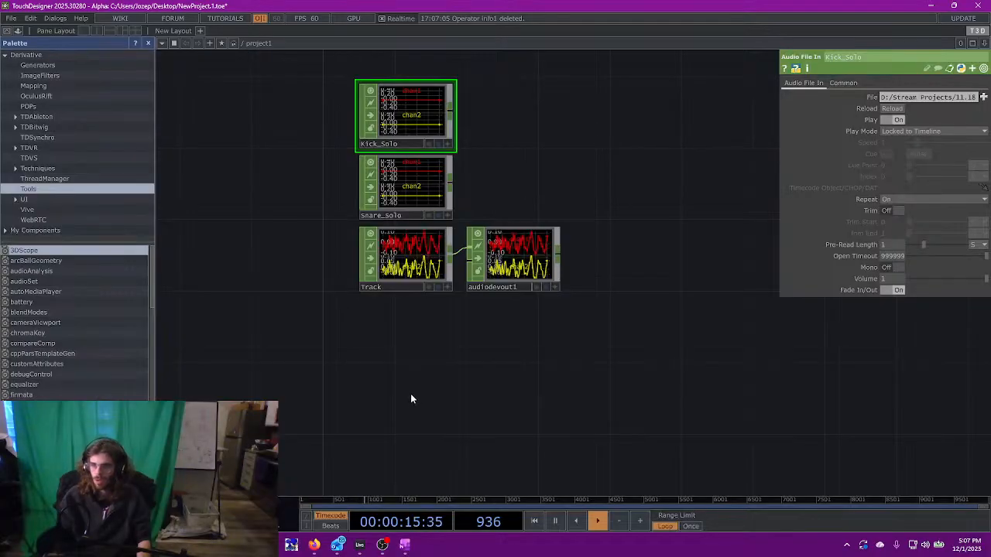
pyautogui.press('space')
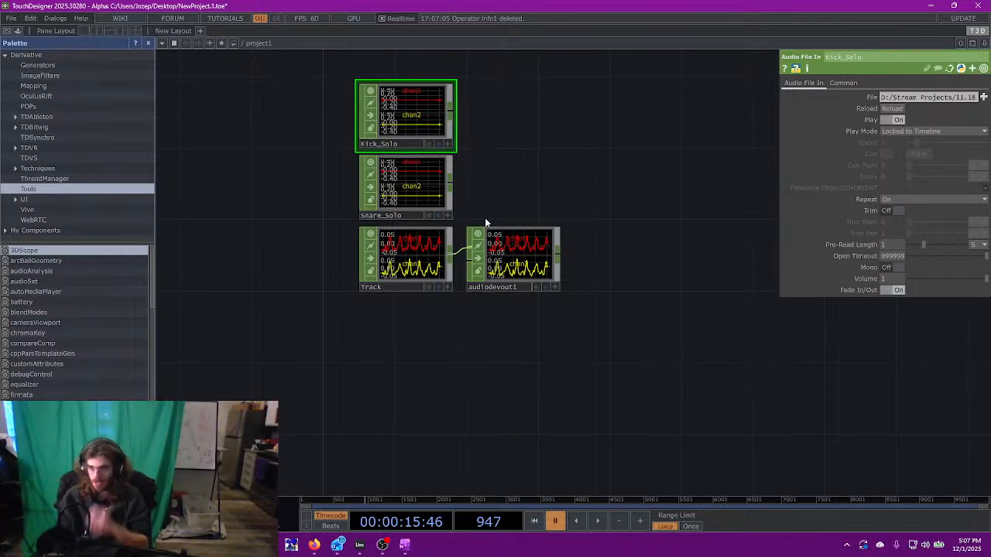
# - Set the volume of the Audio Device Out operator to 0.5
pyautogui.click(394, 267)
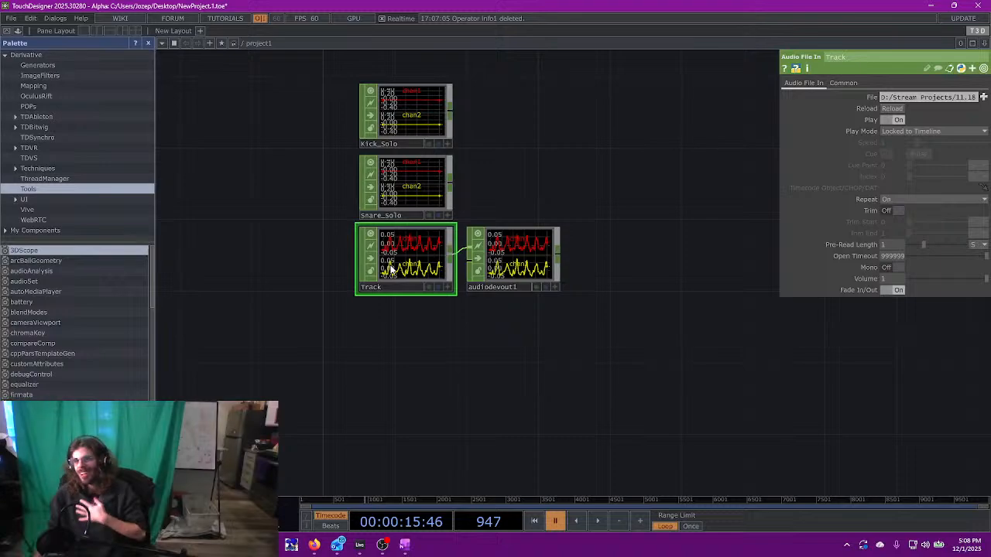
pyautogui.moveTo(482, 398); pyautogui.dragTo(398, 409, button='middle')
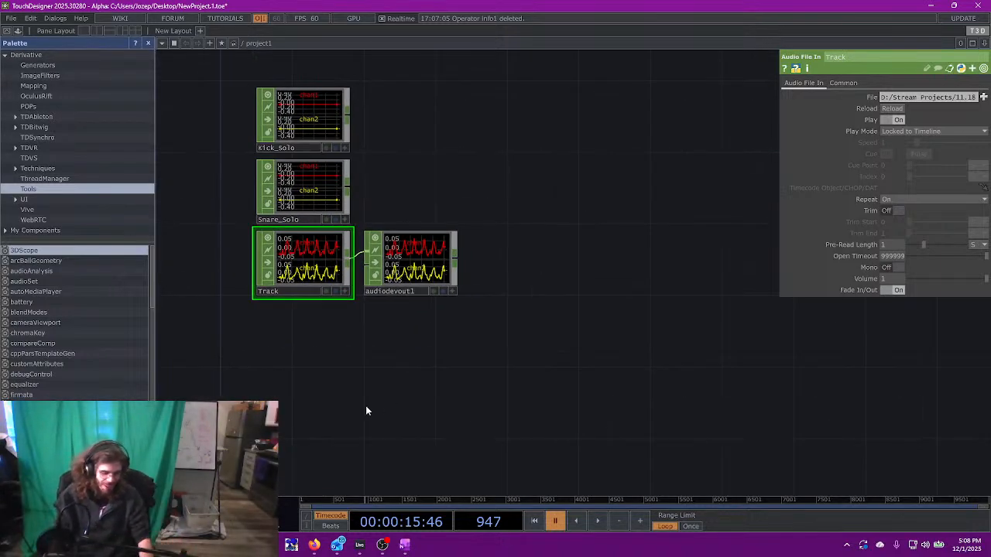
pyautogui.moveTo(398, 394); pyautogui.dragTo(387, 350, button='middle')
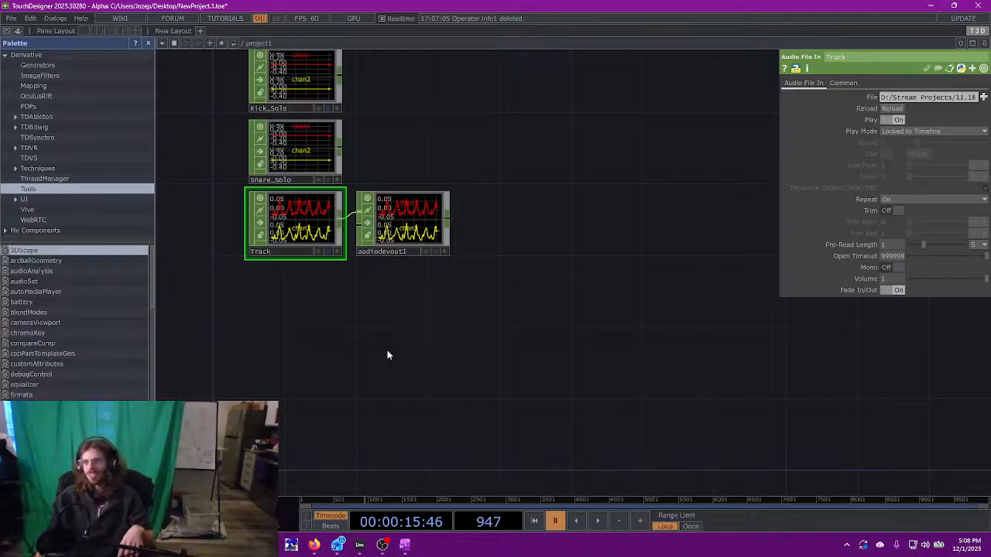
pyautogui.click(414, 203)
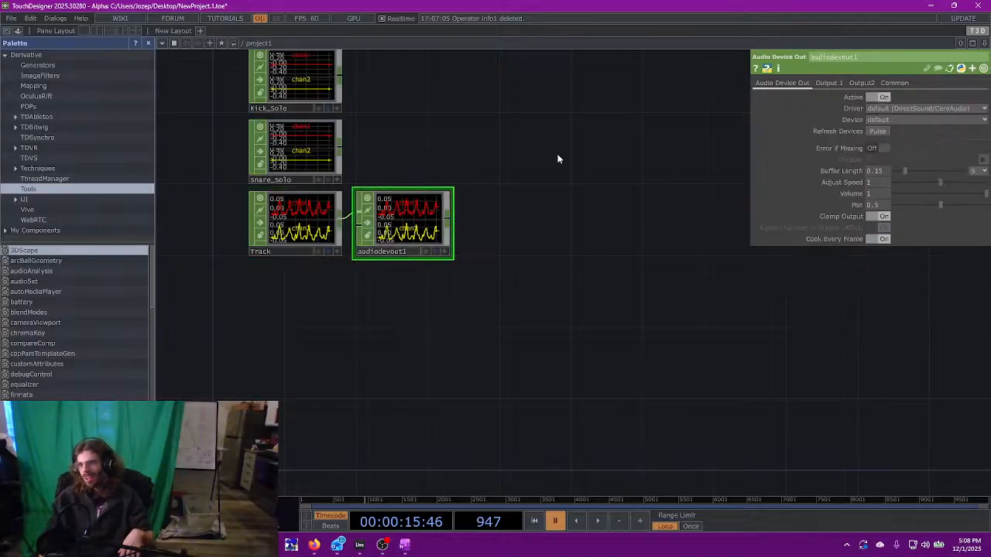
pyautogui.click(875, 193)
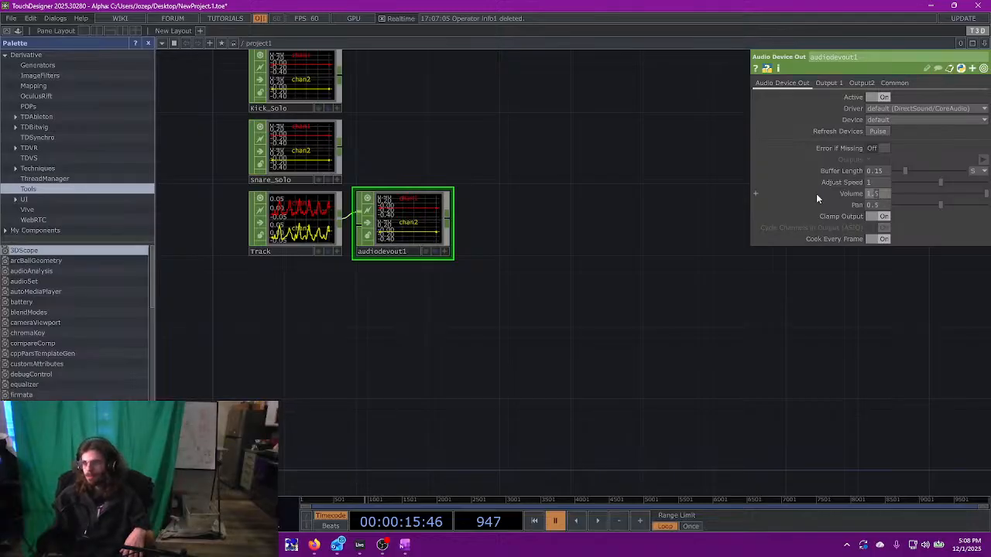
pyautogui.write('.5')
pyautogui.press('Return')
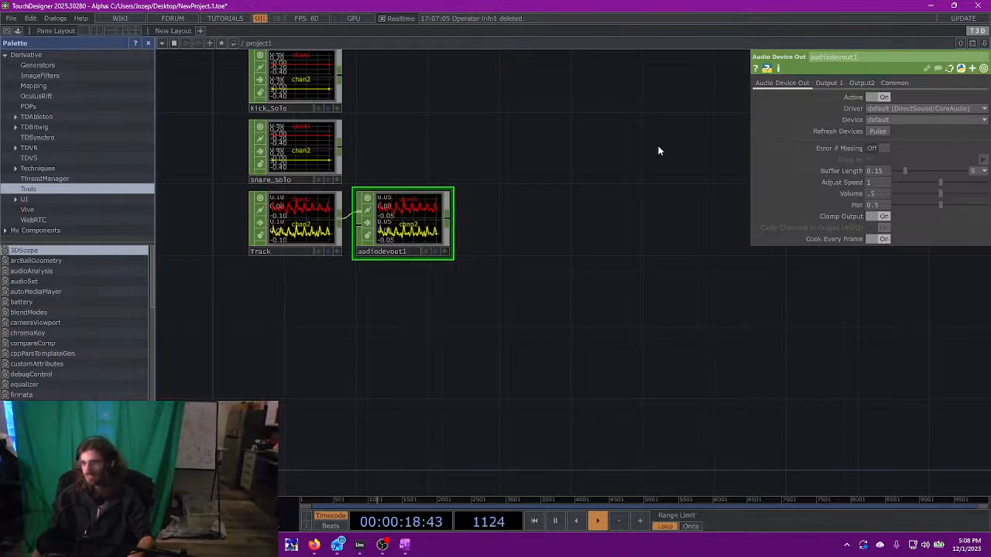
# - Stop playback and return the timeline to frame 1
pyautogui.moveTo(561, 78); pyautogui.dragTo(542, 117)
pyautogui.click(534, 520)
pyautogui.moveTo(497, 383); pyautogui.dragTo(465, 350)
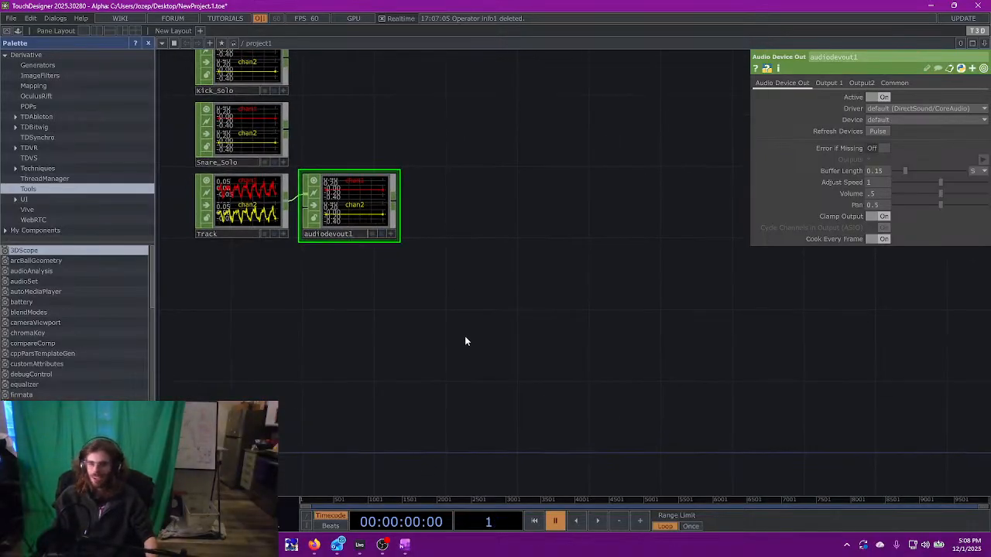
pyautogui.moveTo(331, 304)
pyautogui.mouseDown()
pyautogui.moveTo(327, 291)
pyautogui.moveTo(338, 292)
pyautogui.mouseUp()
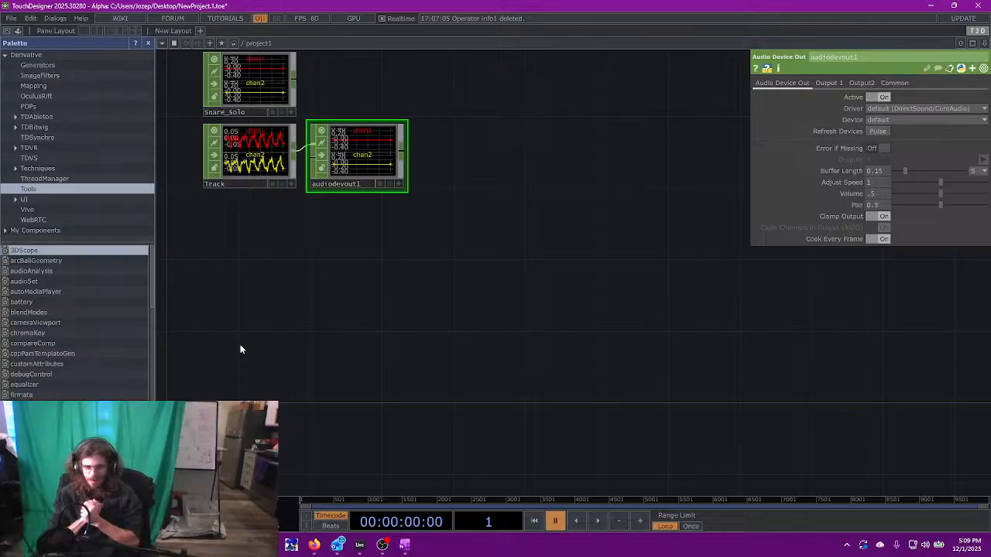
# - Look through the available operator families for creating a new operator, ending on the TOPs
pyautogui.press('Tab')
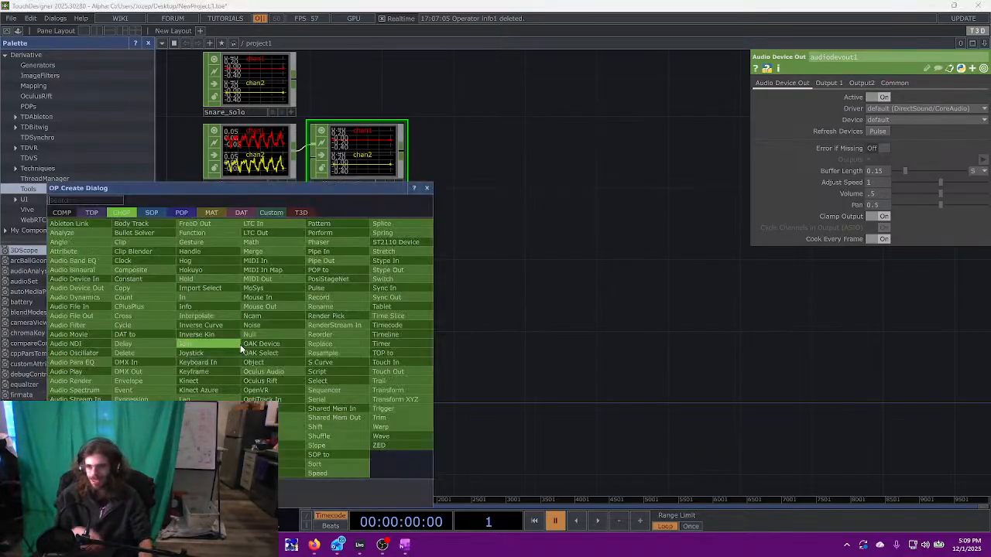
pyautogui.press('Tab')
pyautogui.press('Tab')
pyautogui.press('Tab')
pyautogui.press('Tab')
pyautogui.press('Tab')
pyautogui.press('Tab')
pyautogui.press('Tab')
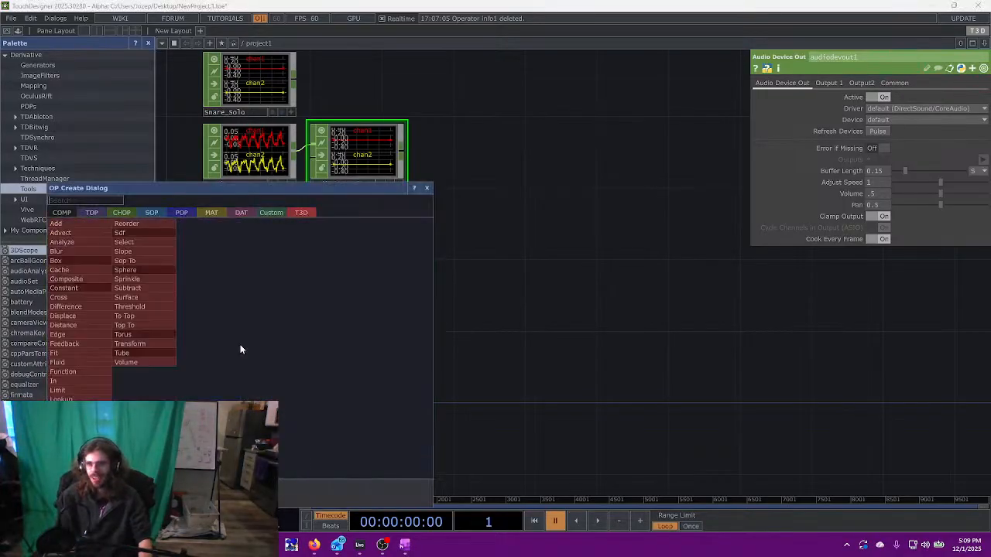
pyautogui.press('Tab')
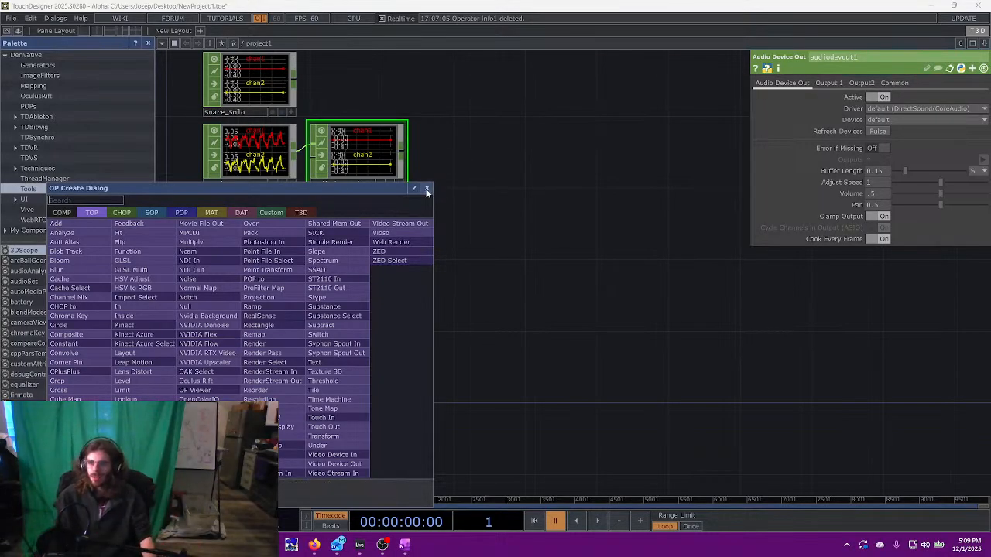
# - Add a Circle TOP and place it in the empty network area below the audio operators
pyautogui.write('cir')
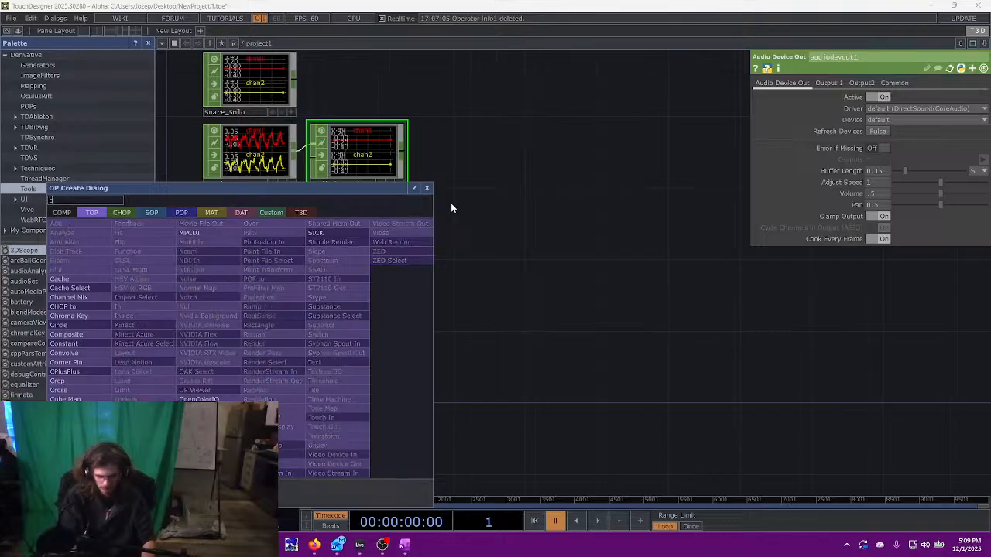
pyautogui.press('Return')
pyautogui.click(451, 202)
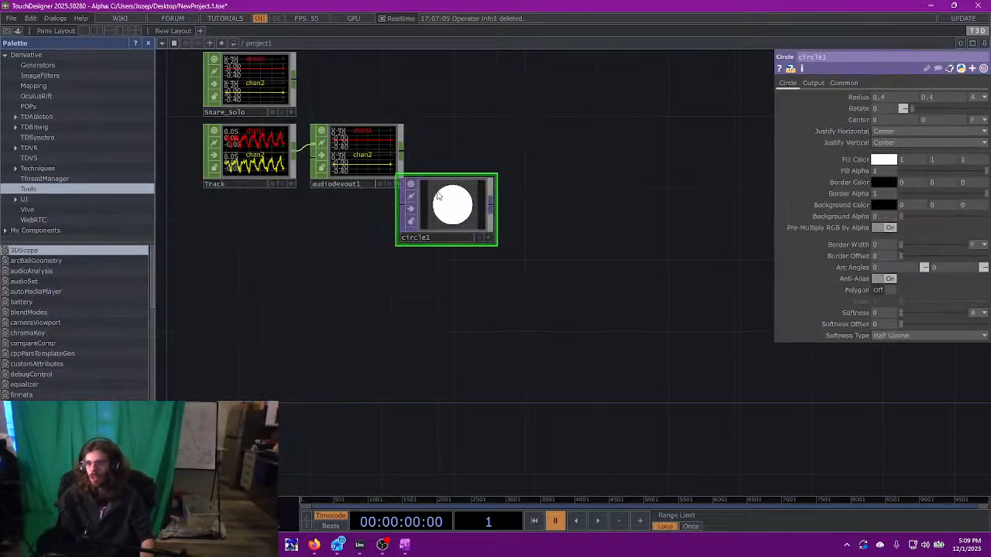
pyautogui.moveTo(418, 244); pyautogui.dragTo(172, 387)
pyautogui.moveTo(399, 369); pyautogui.dragTo(391, 370)
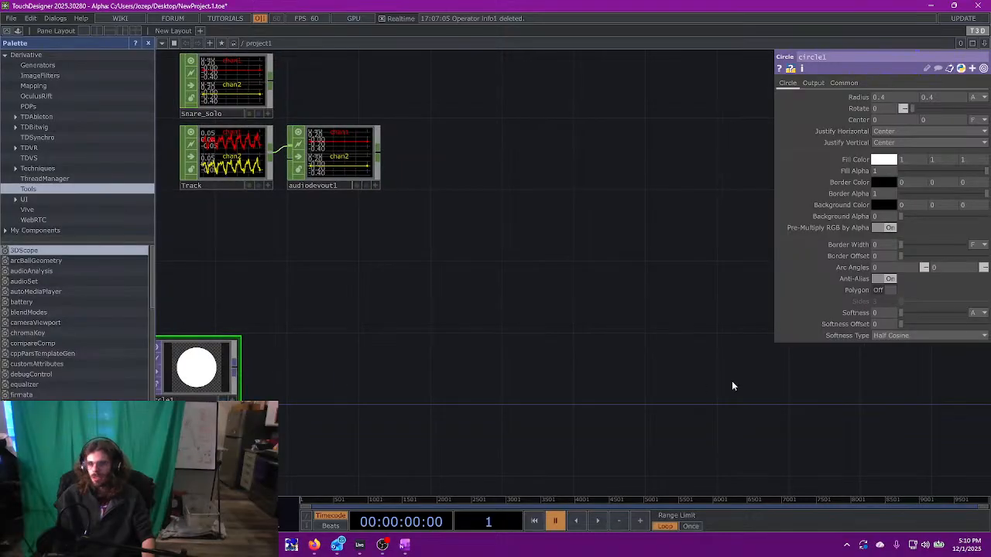
# - Connect a Null TOP to the circle's output, far to its right, and display it as the network background
pyautogui.hotkey('alt', 'n')
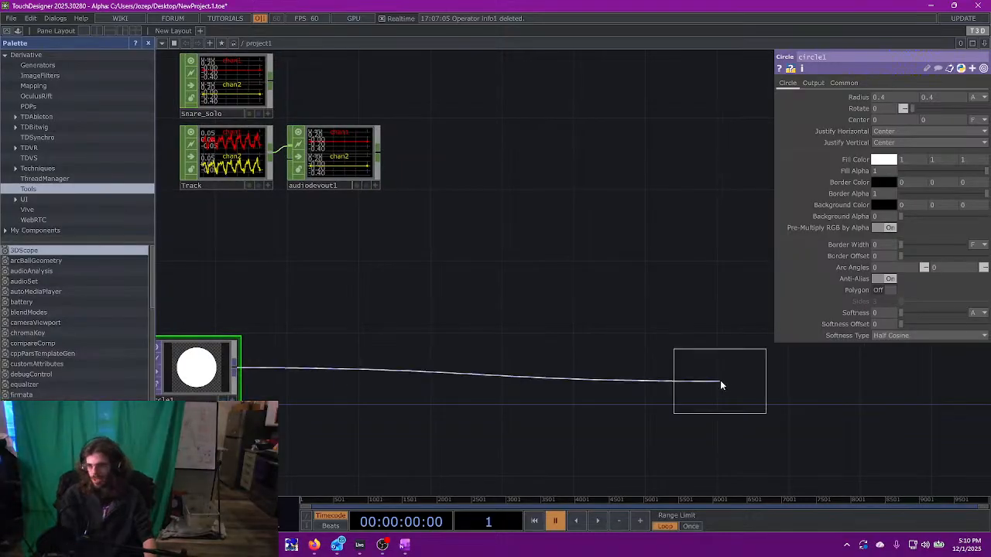
pyautogui.click(937, 373)
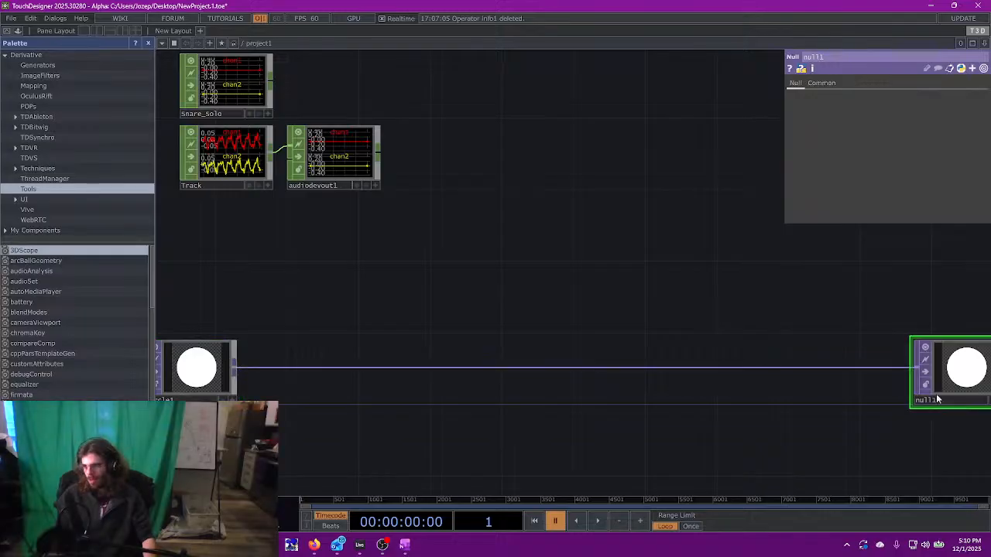
pyautogui.moveTo(941, 387); pyautogui.dragTo(809, 445)
pyautogui.click(881, 408)
pyautogui.moveTo(709, 389); pyautogui.dragTo(810, 387)
pyautogui.moveTo(377, 297); pyautogui.dragTo(458, 305)
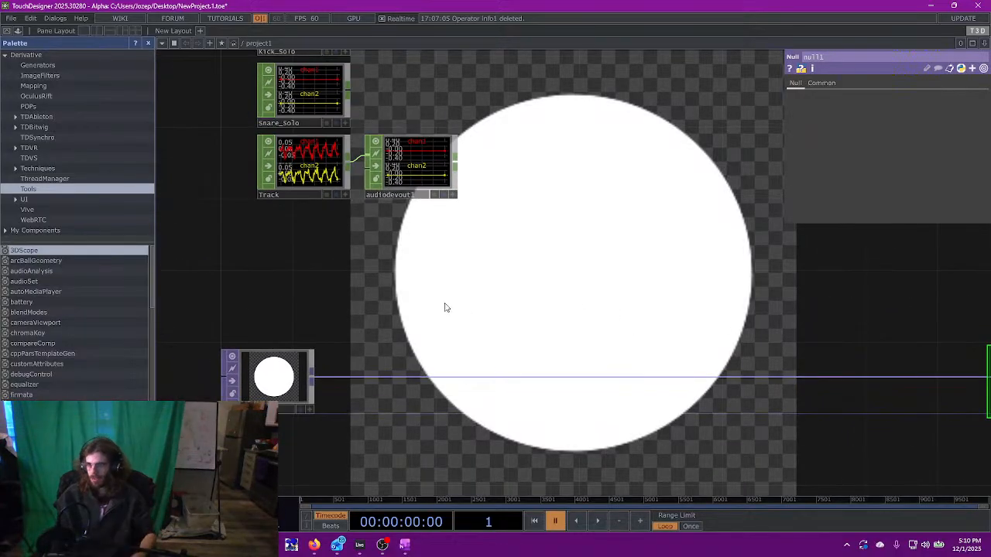
# - Set the Circle TOP's output resolution to Parent Panel Size and both of its radii to 0.1
pyautogui.click(252, 358)
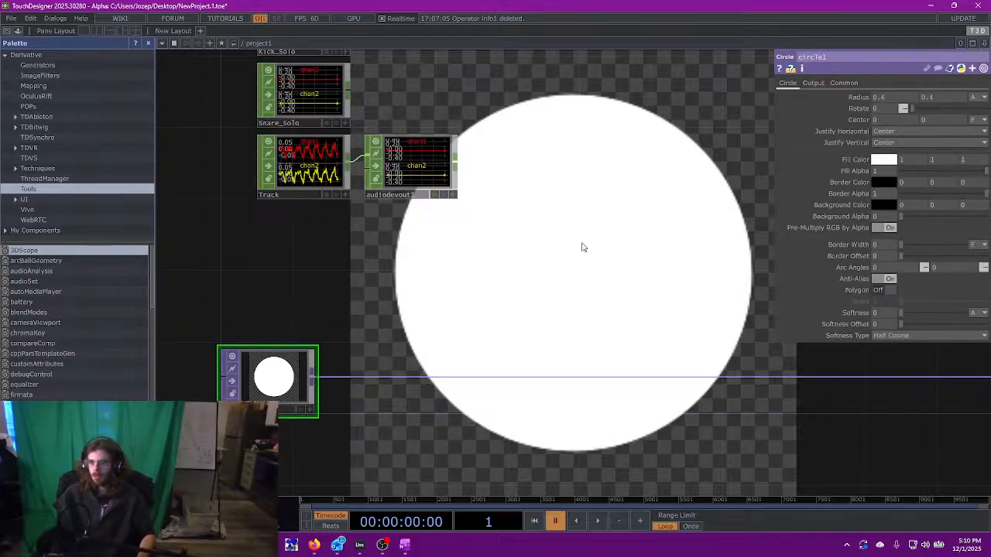
pyautogui.click(844, 82)
pyautogui.click(891, 97)
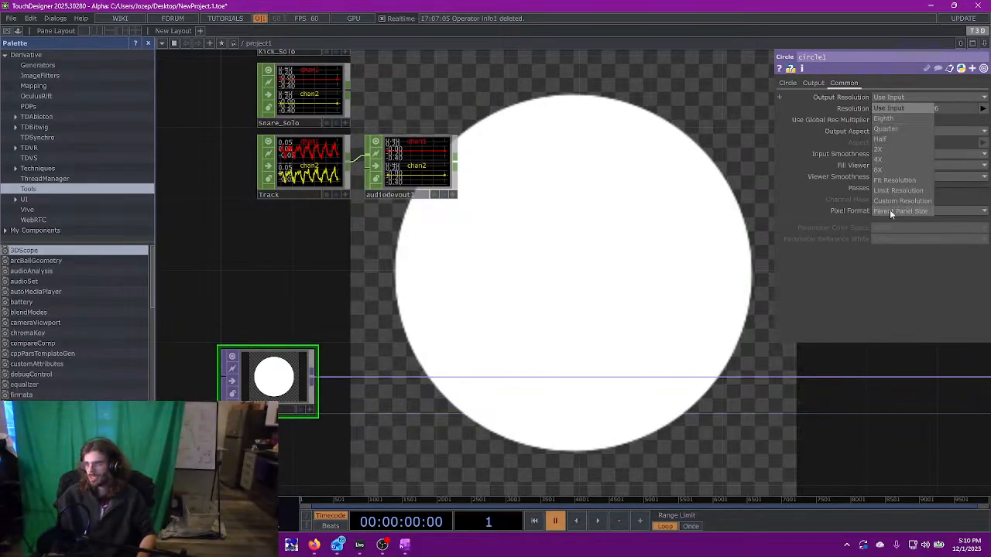
pyautogui.click(890, 210)
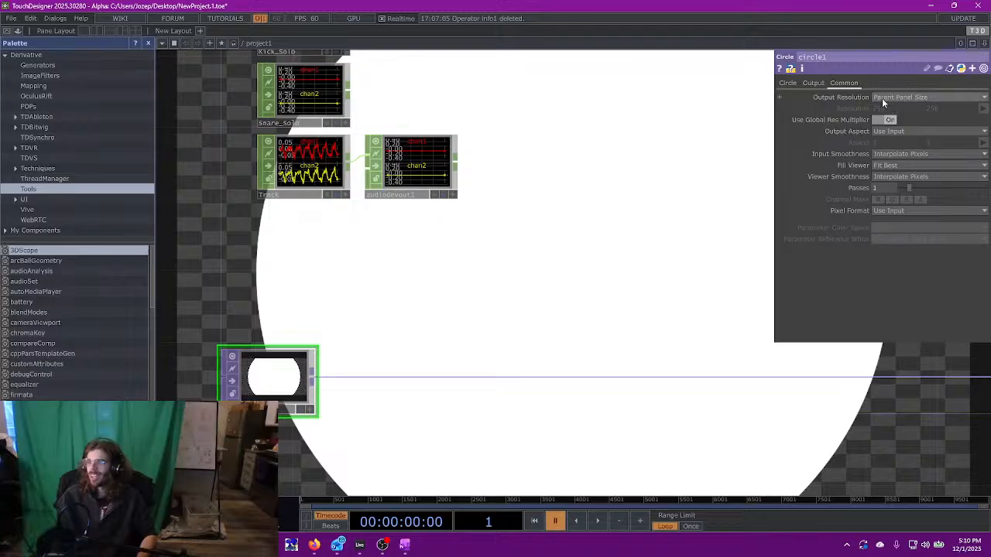
pyautogui.click(787, 82)
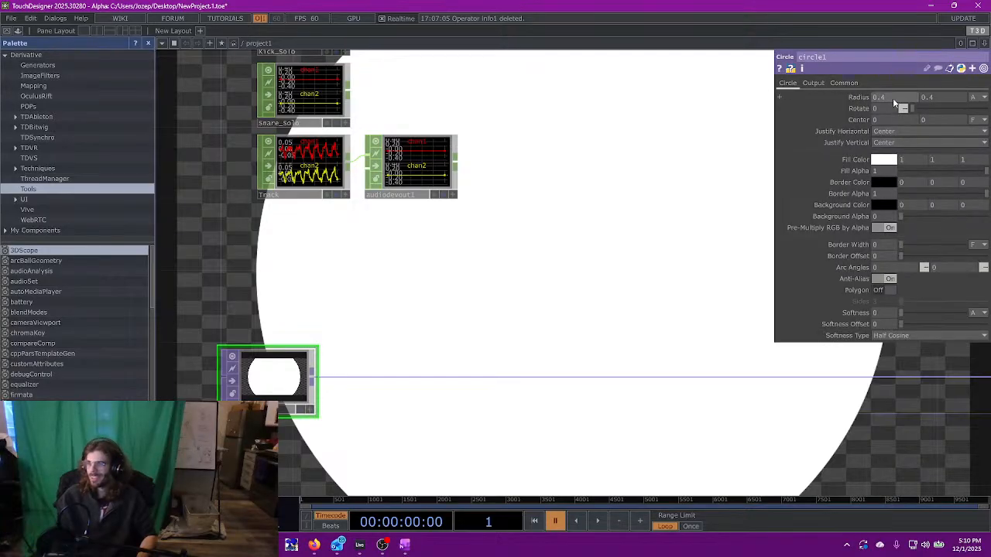
pyautogui.moveTo(864, 101); pyautogui.dragTo(857, 80, button='middle')
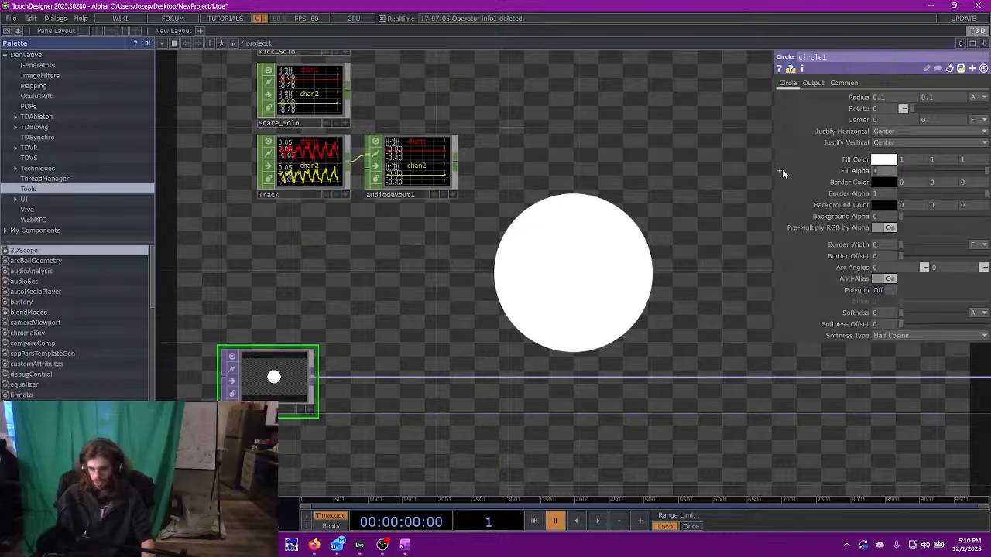
# - Turn the circle into a white outline with fill alpha 0, border color 1, 1, 1 and border width about 0.0089
pyautogui.moveTo(881, 171); pyautogui.dragTo(851, 171, button='middle')
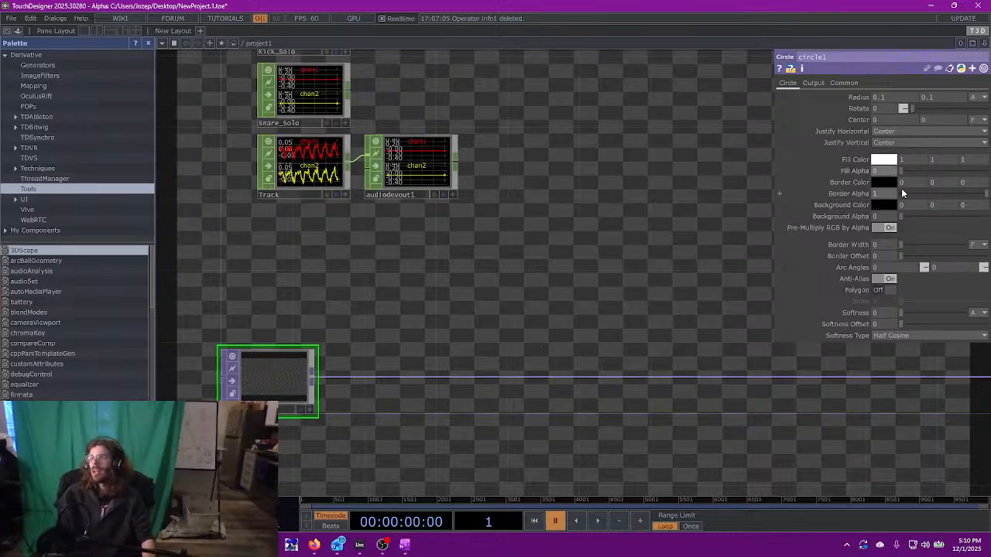
pyautogui.moveTo(877, 183); pyautogui.dragTo(877, 187, button='middle')
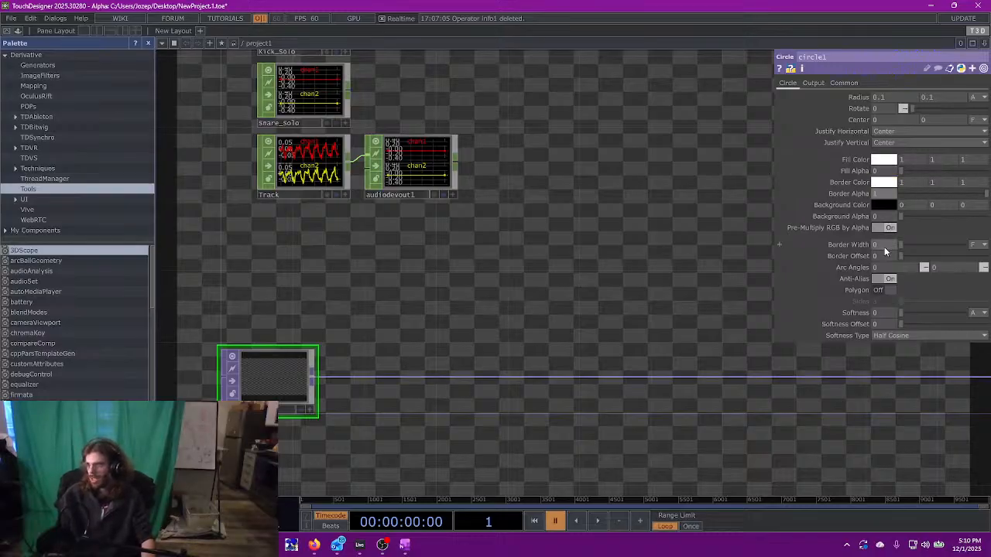
pyautogui.moveTo(901, 245); pyautogui.dragTo(906, 244)
# - Insert a Feedback TOP into the wire between the circle and the Null, placed right beside the circle
pyautogui.moveTo(573, 280); pyautogui.dragTo(505, 261)
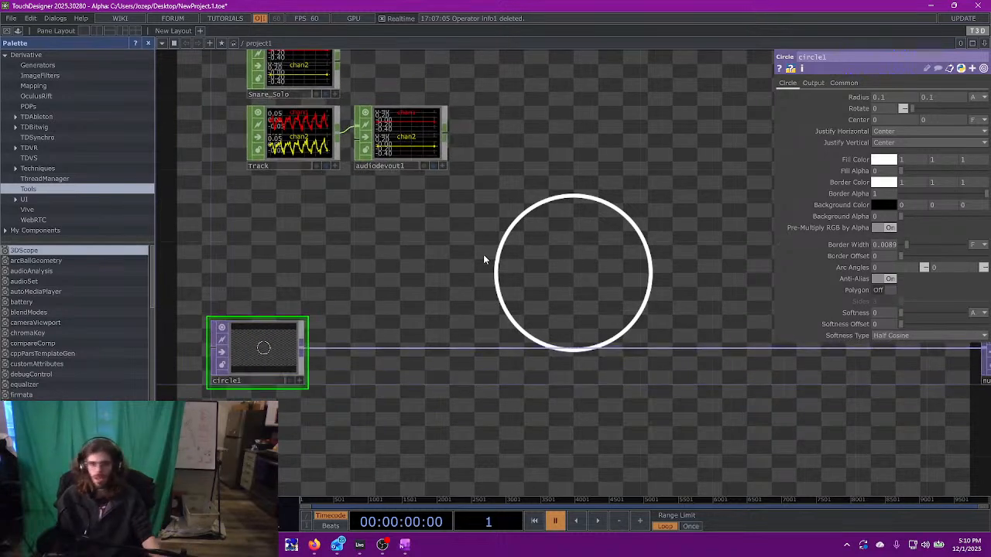
pyautogui.moveTo(490, 232); pyautogui.dragTo(685, 285)
pyautogui.rightClick(366, 339)
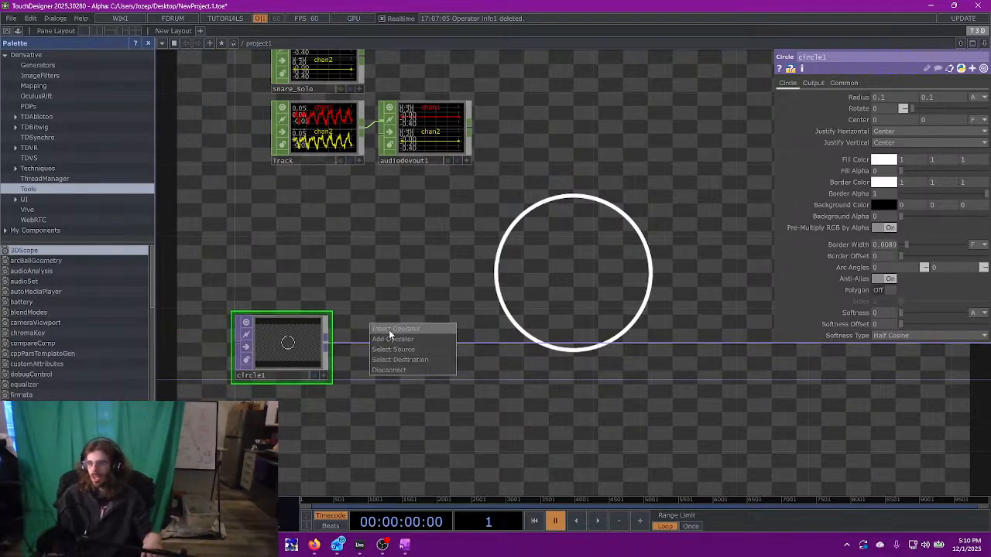
pyautogui.click(371, 332)
pyautogui.write('feedback')
pyautogui.press('Return')
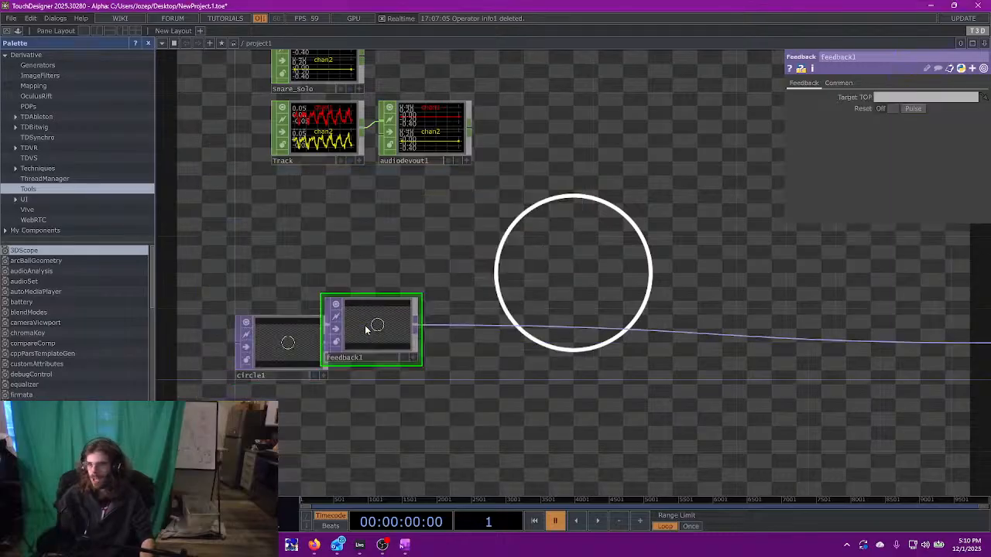
pyautogui.click(400, 344)
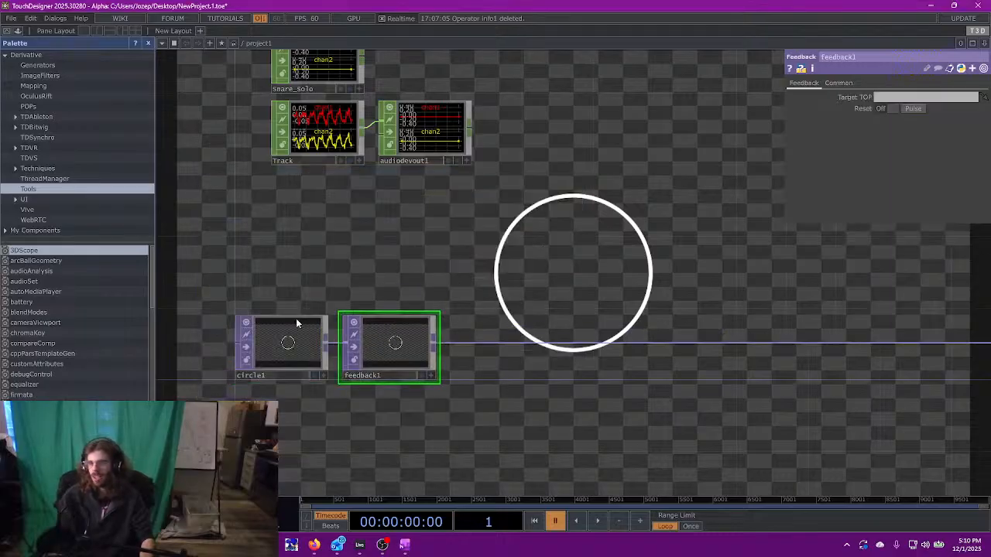
pyautogui.scroll(3, 264, 207)
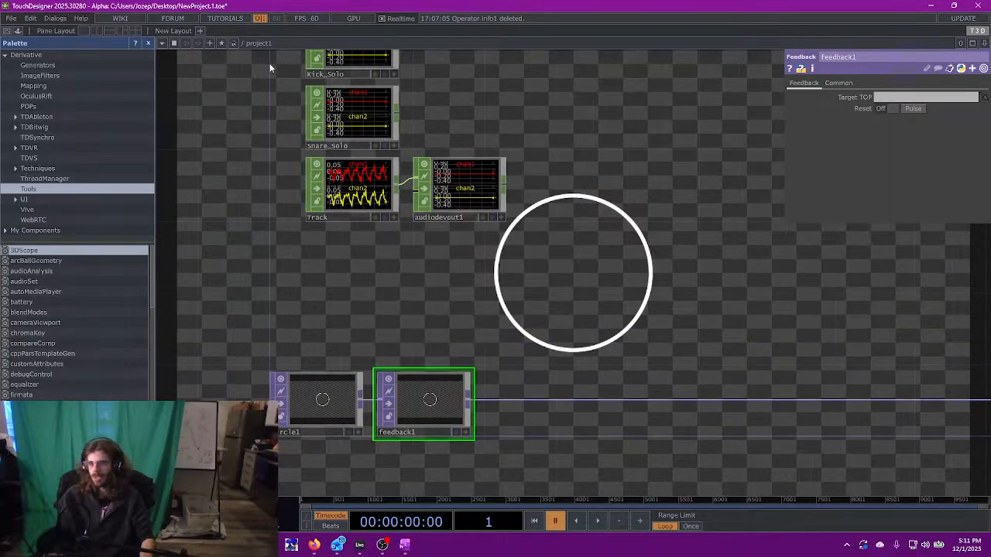
pyautogui.moveTo(261, 63); pyautogui.dragTo(436, 190, button='right')
pyautogui.moveTo(435, 190); pyautogui.dragTo(401, 190)
pyautogui.moveTo(449, 263); pyautogui.dragTo(403, 192)
# - Insert a Blur TOP into the wire between the Feedback and the Null, placed right beside the Feedback
pyautogui.moveTo(456, 318); pyautogui.dragTo(361, 316)
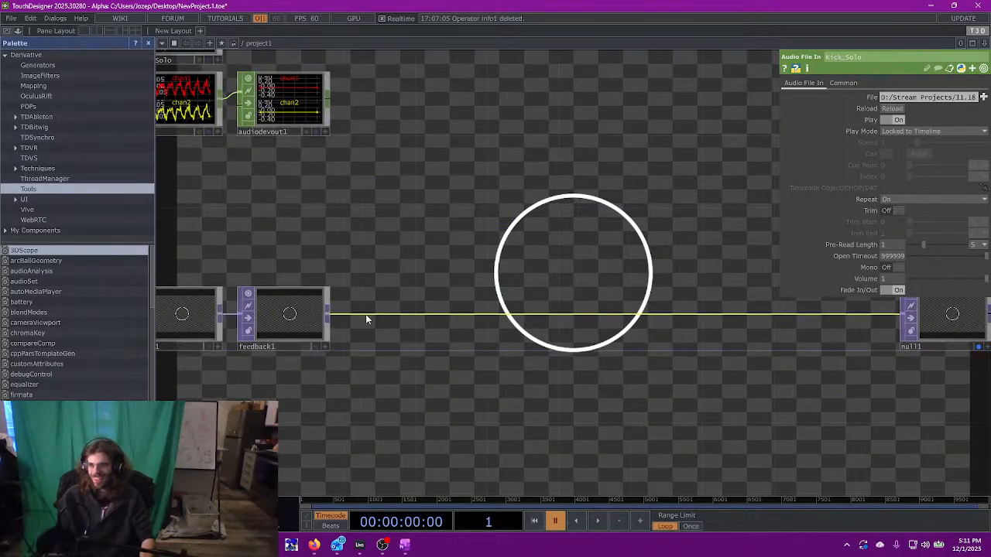
pyautogui.rightClick(365, 315)
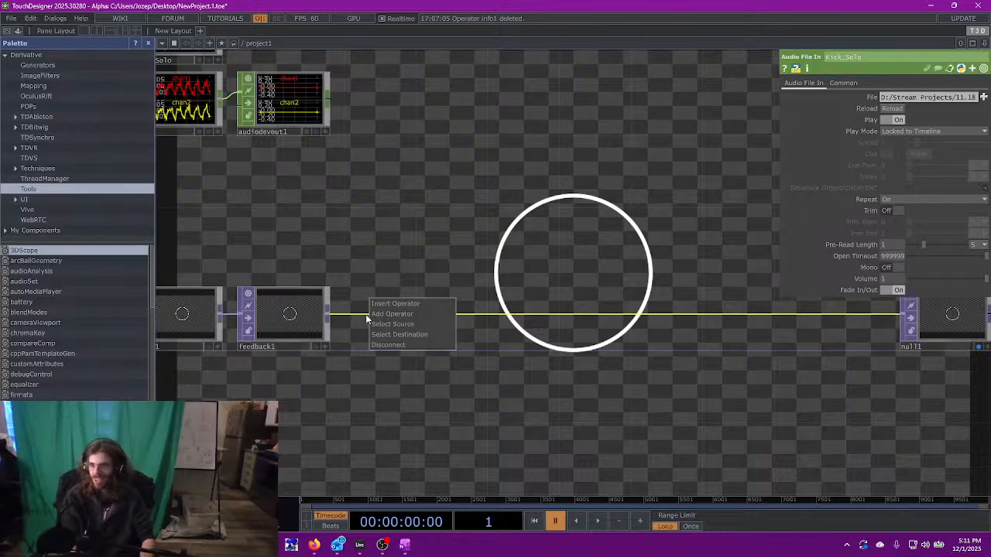
pyautogui.click(418, 303)
pyautogui.write('blu')
pyautogui.press('Return')
pyautogui.click(400, 319)
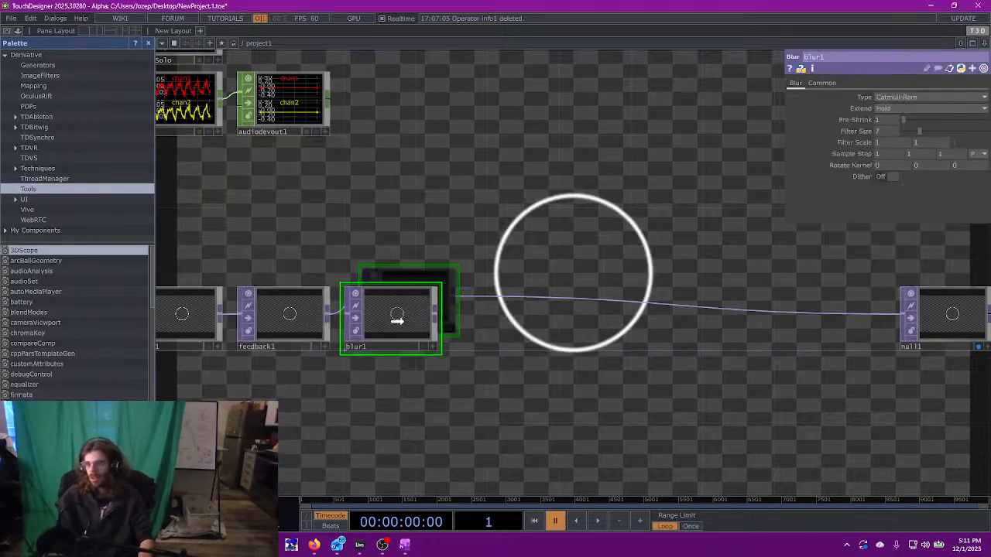
# - Branch a Luma Blur TOP off the Blur's output and place it below the main wire to the Null
pyautogui.moveTo(513, 333); pyautogui.dragTo(389, 313)
pyautogui.moveTo(435, 361); pyautogui.dragTo(437, 348)
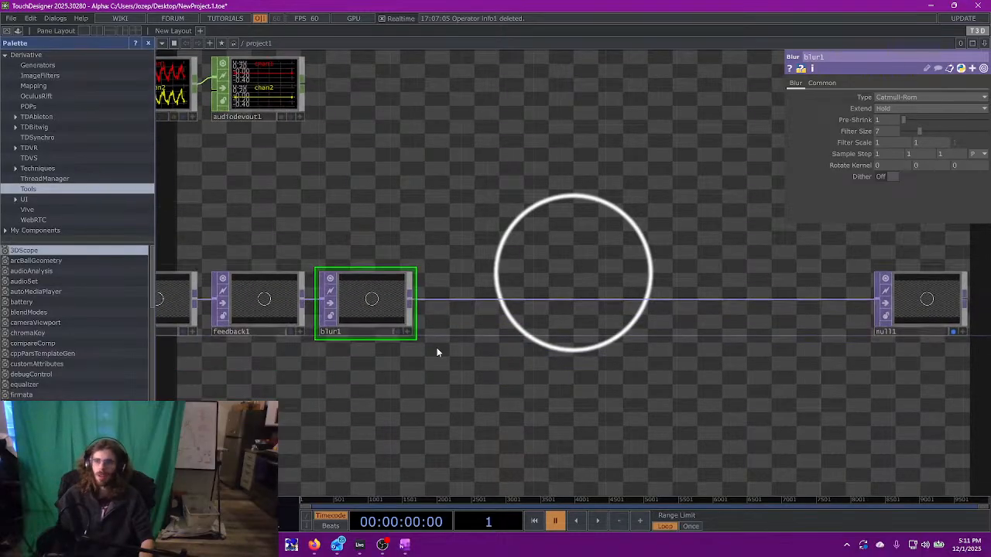
pyautogui.click(412, 302)
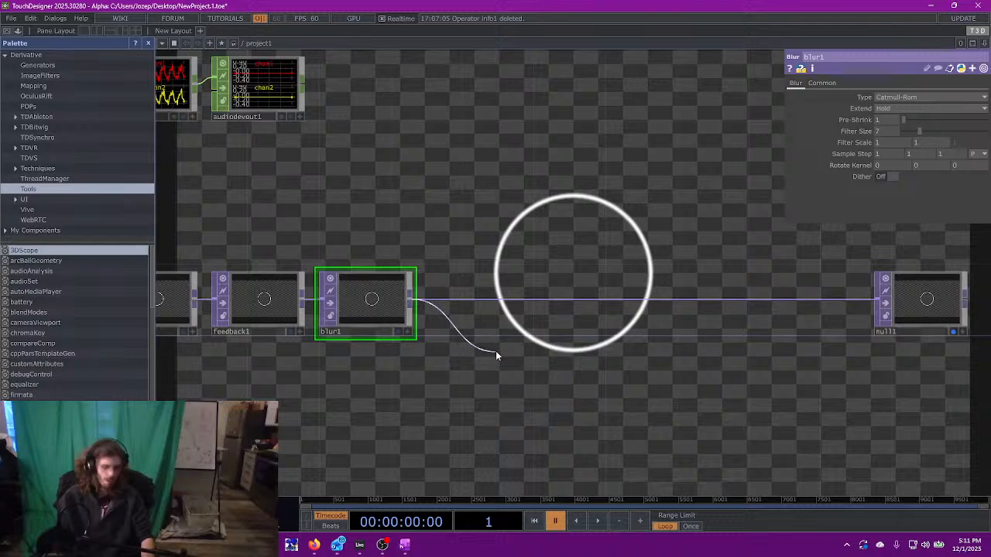
pyautogui.click(496, 355)
pyautogui.write('luma bl')
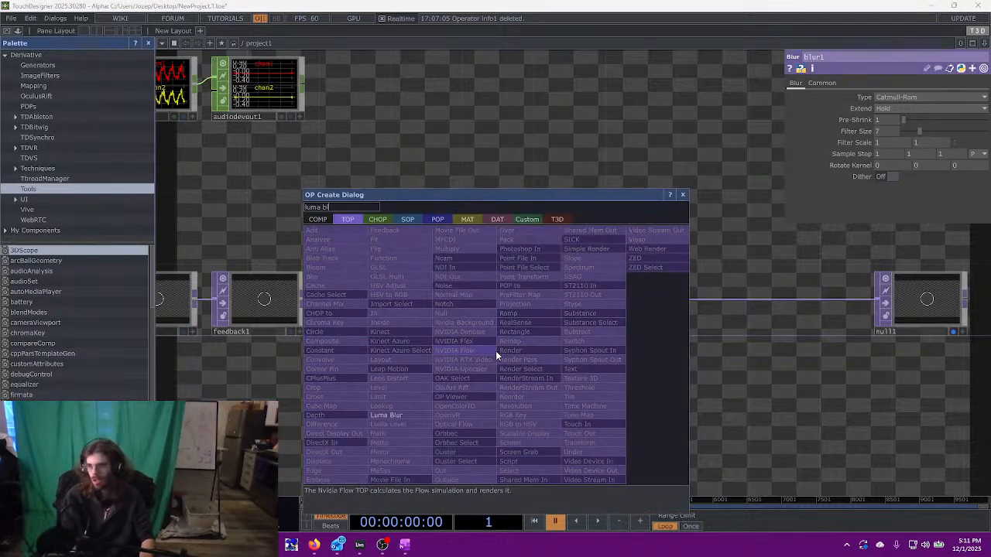
pyautogui.press('Return')
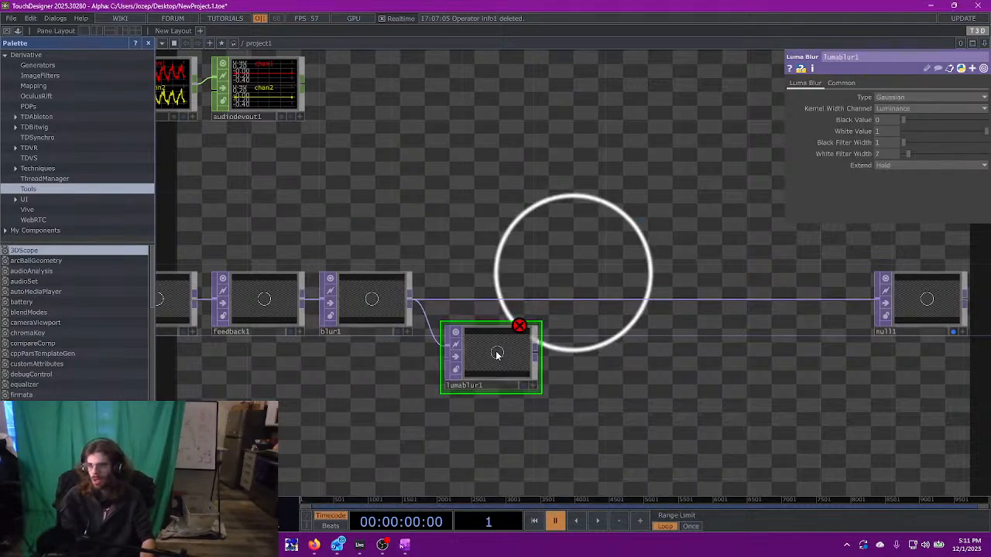
pyautogui.click(497, 354)
# - Branch a Noise TOP off the circle's output and place it beneath the Blur, beside the Luma Blur
pyautogui.moveTo(372, 445); pyautogui.dragTo(412, 437, button='middle')
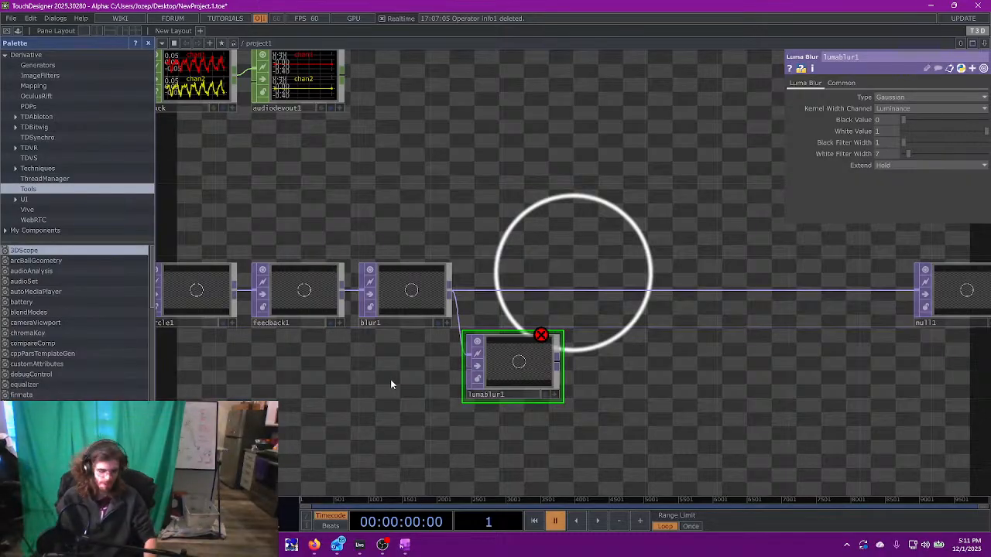
pyautogui.click(271, 376)
pyautogui.write('n')
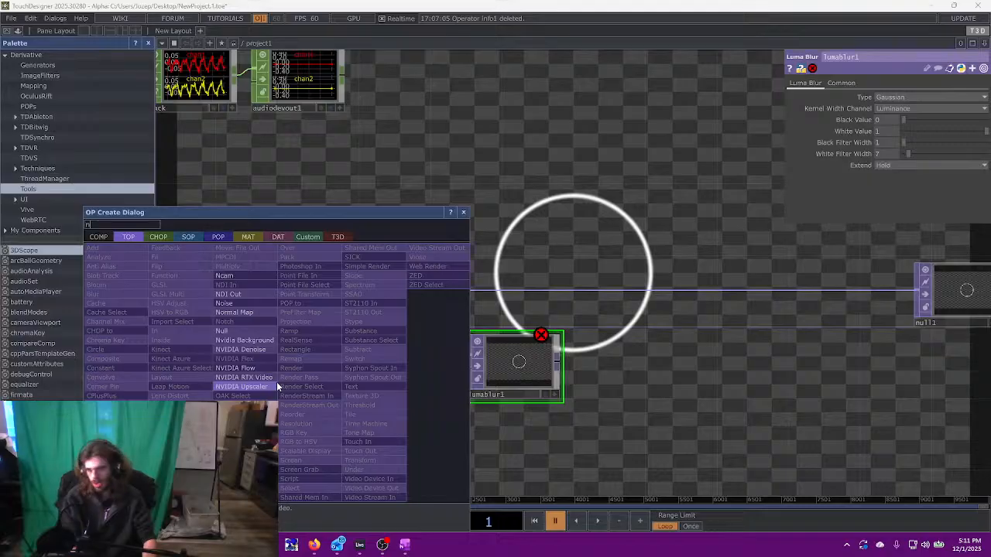
pyautogui.write('oise')
pyautogui.press('Return')
pyautogui.click(277, 381)
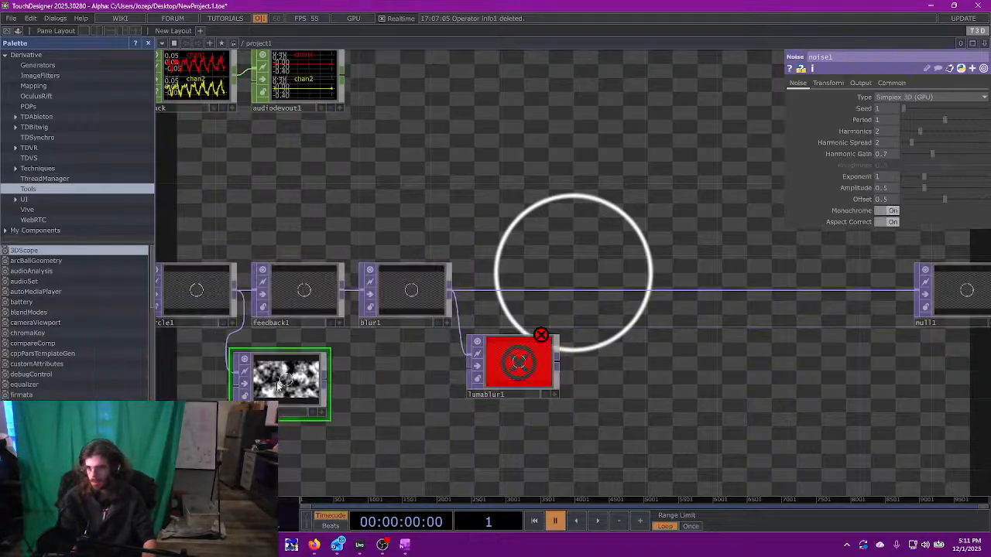
pyautogui.moveTo(278, 384); pyautogui.dragTo(403, 367)
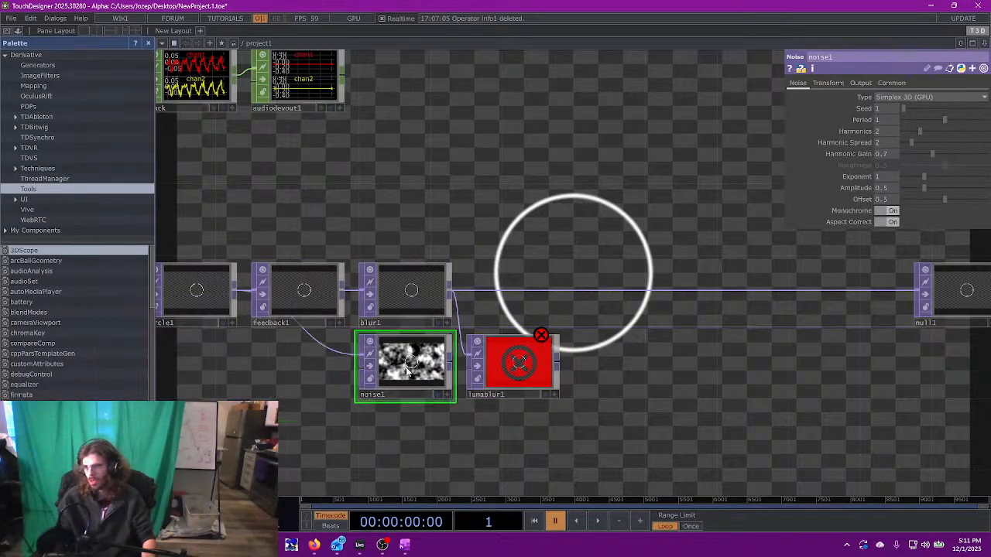
# - Connect the Noise TOP's output to the second input of the Luma Blur
pyautogui.click(860, 83)
pyautogui.click(884, 108)
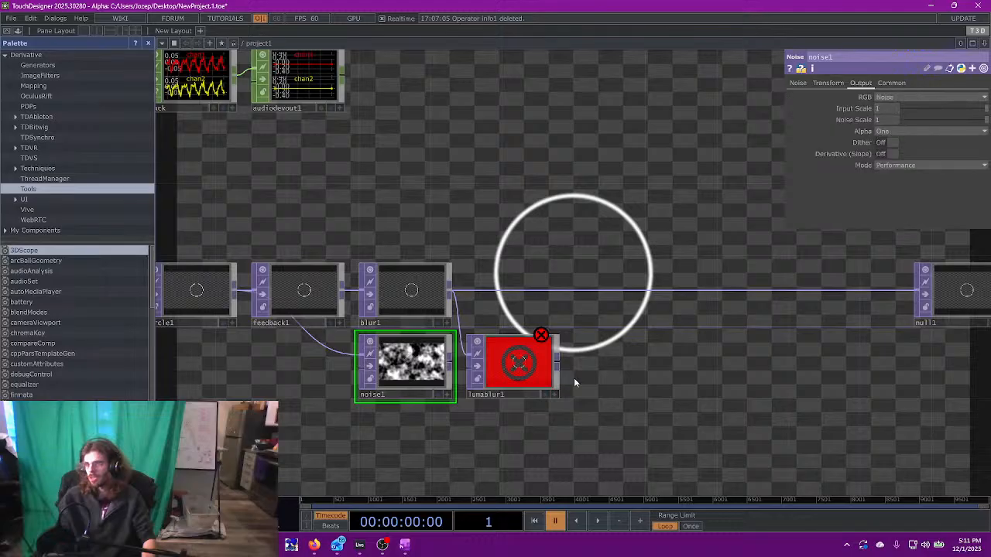
pyautogui.moveTo(454, 372); pyautogui.dragTo(518, 364)
pyautogui.scroll(5, 519, 364)
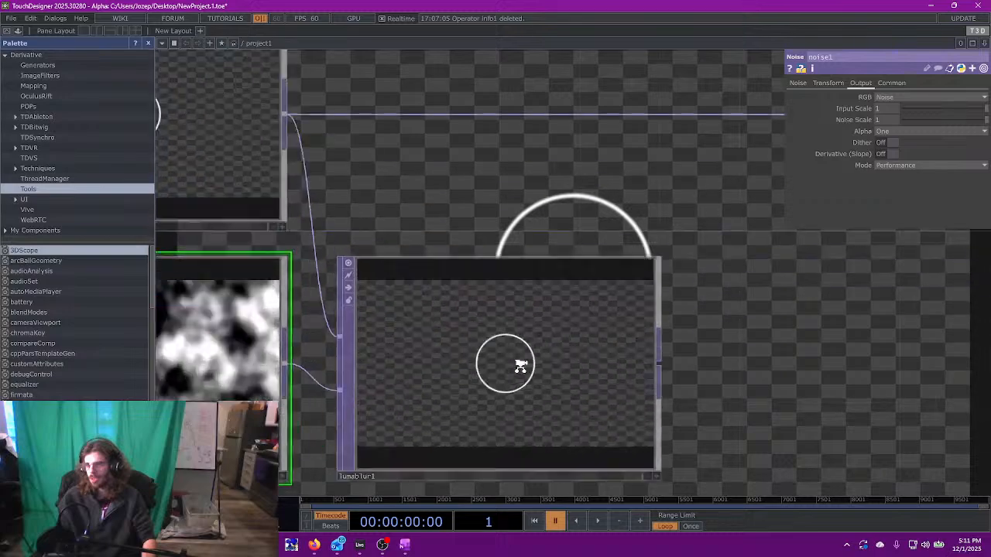
pyautogui.scroll(-7, 519, 364)
pyautogui.scroll(5, 437, 363)
# - Set the Noise TOP's period to 5
pyautogui.click(797, 82)
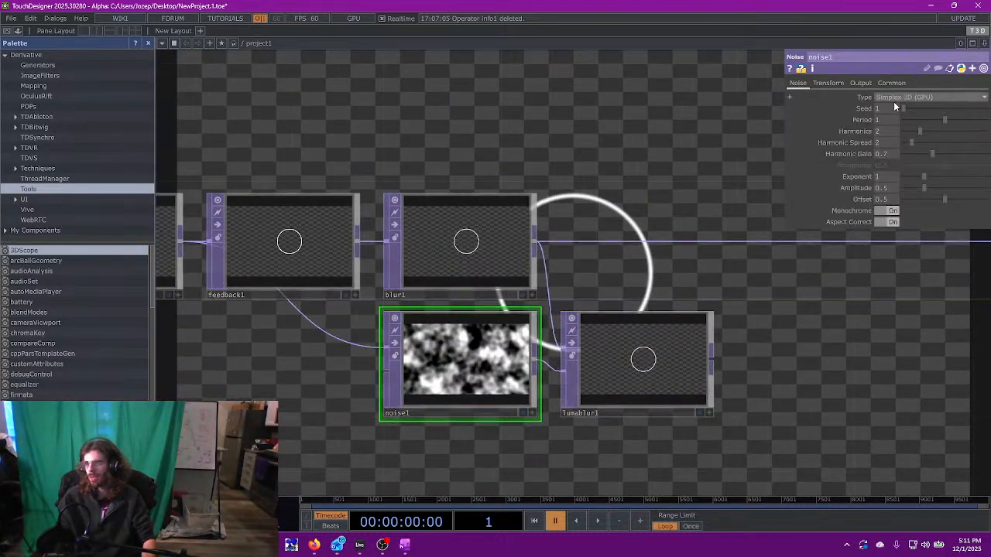
pyautogui.moveTo(946, 118); pyautogui.dragTo(977, 121)
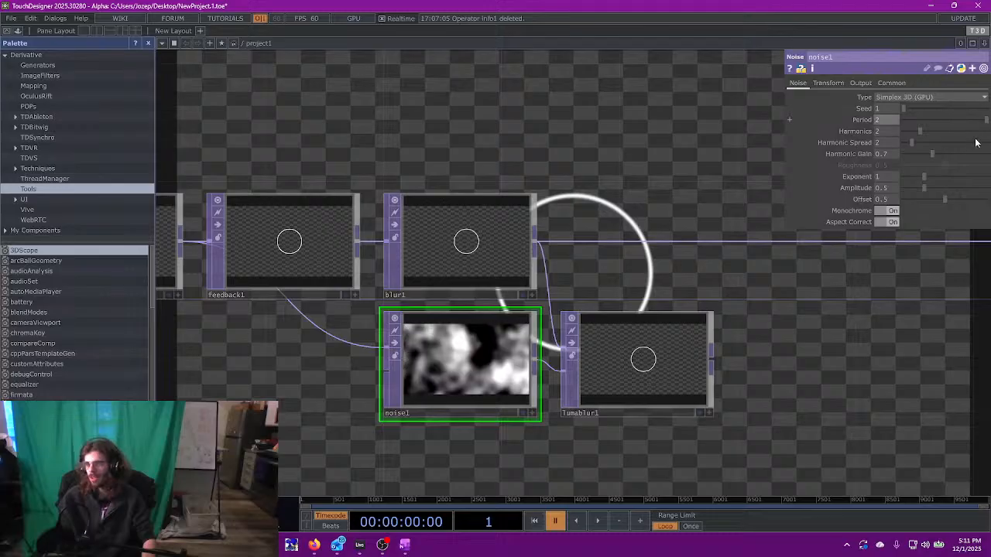
pyautogui.click(886, 118)
pyautogui.write('5')
pyautogui.press('Return')
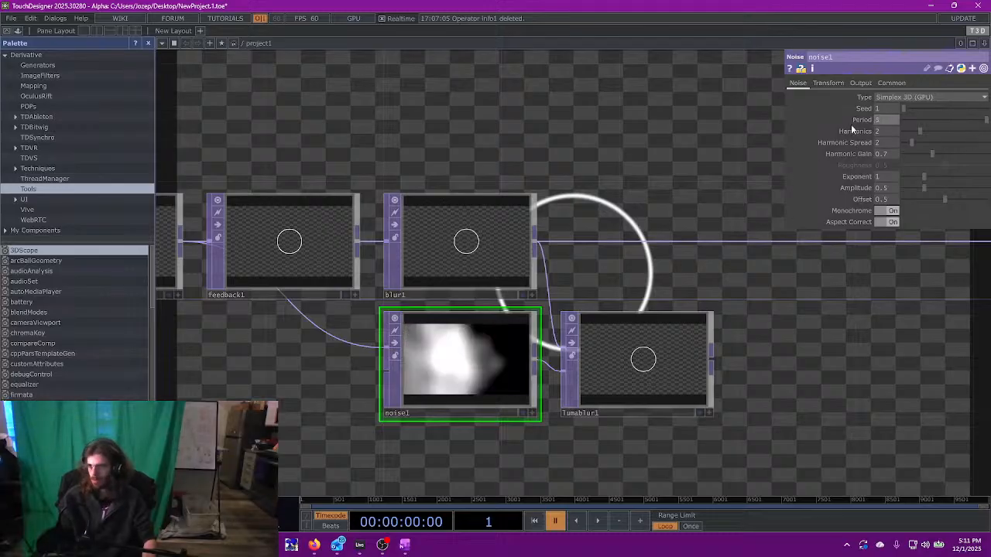
# - Add the comment "Transform" to the Noise TOP
pyautogui.moveTo(802, 359); pyautogui.dragTo(755, 353)
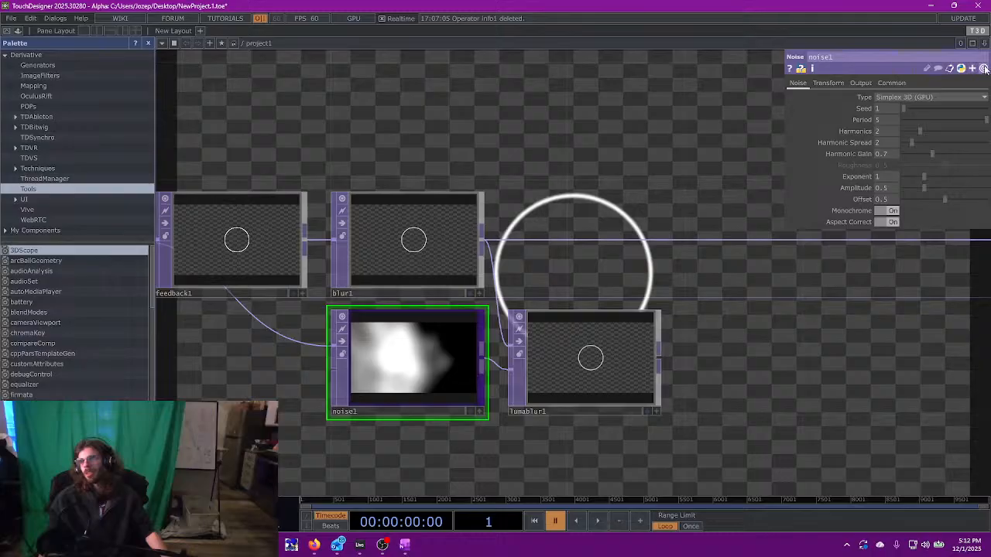
pyautogui.click(938, 69)
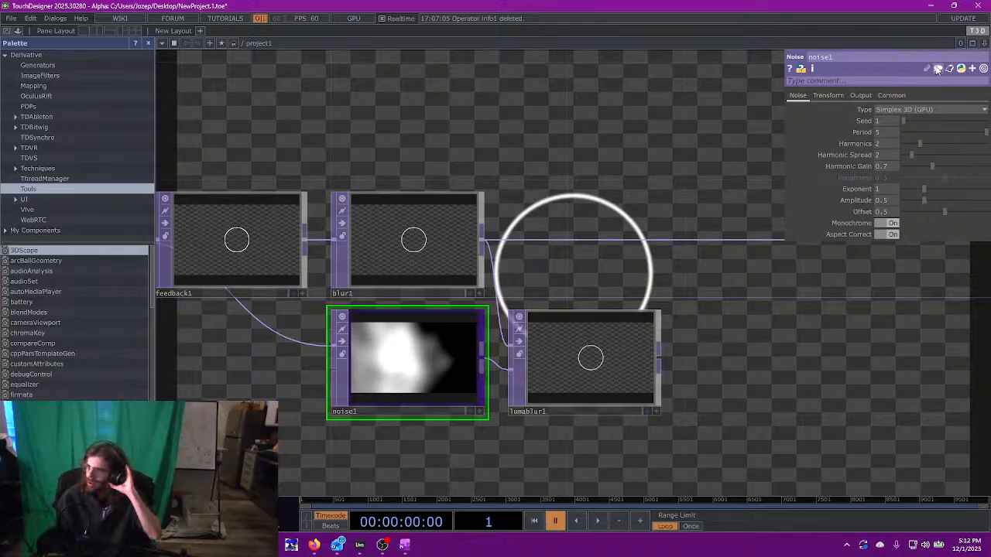
pyautogui.click(910, 77)
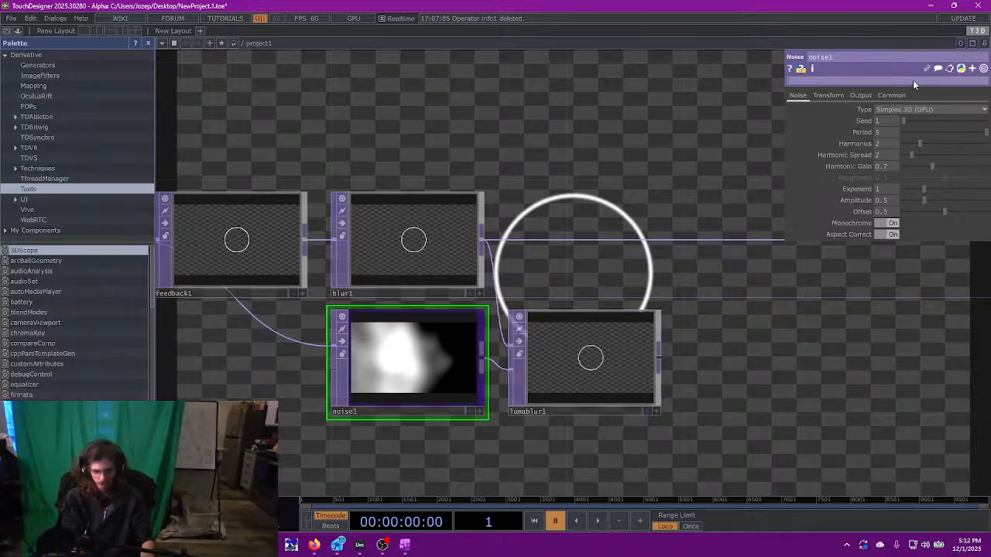
pyautogui.write('Trans')
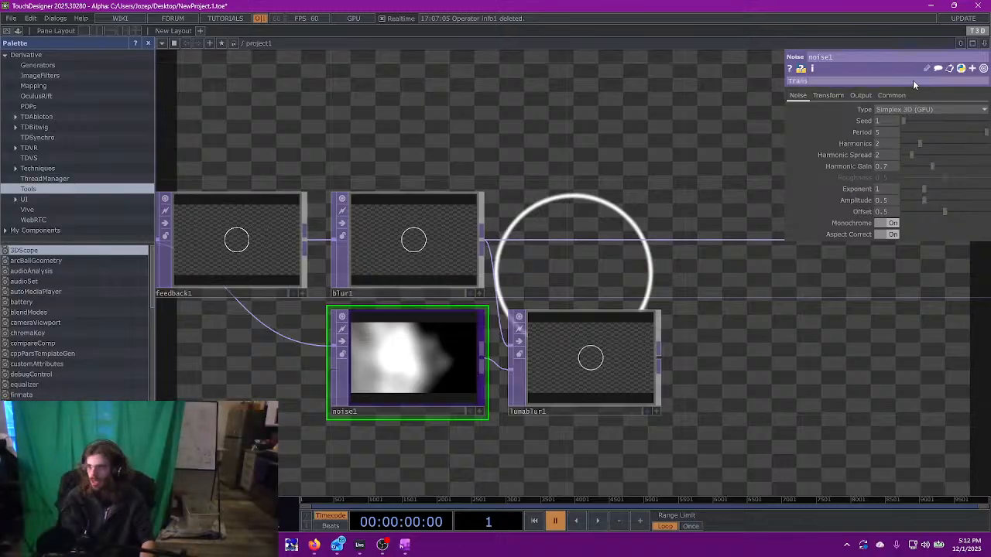
pyautogui.write('form')
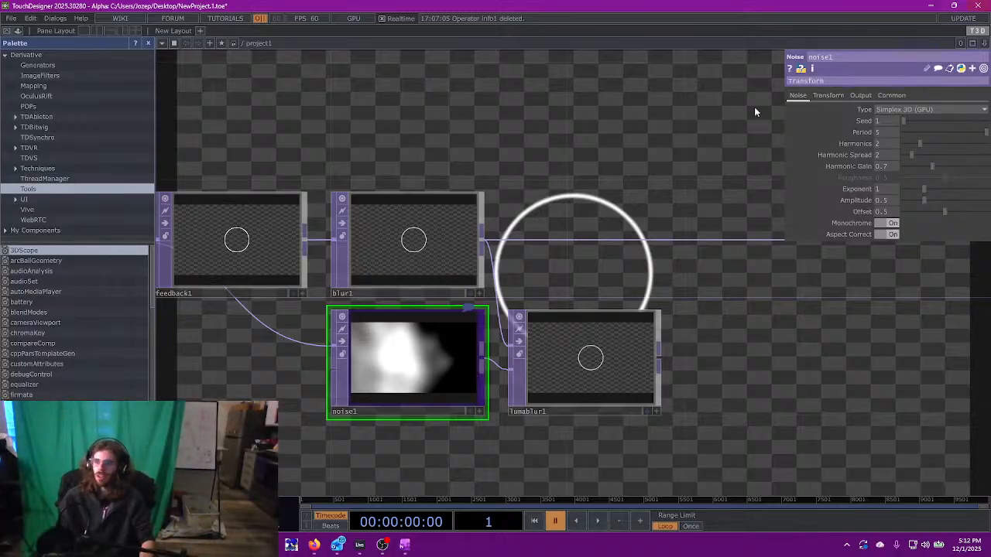
# - Insert a Subtract TOP on the wire after the Blur and connect the Luma Blur's output to its second input
pyautogui.moveTo(528, 296); pyautogui.dragTo(506, 291)
pyautogui.click(551, 351)
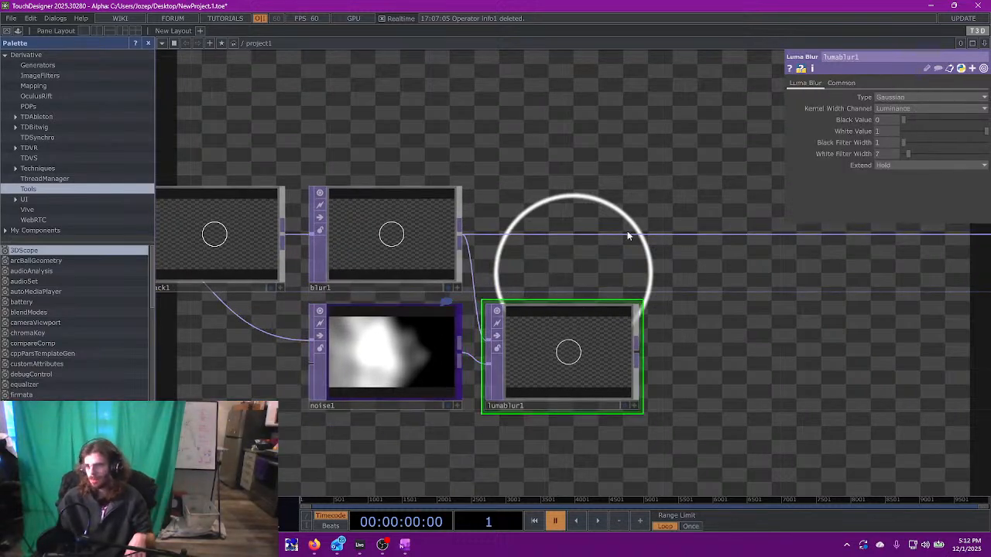
pyautogui.moveTo(675, 250); pyautogui.dragTo(604, 266)
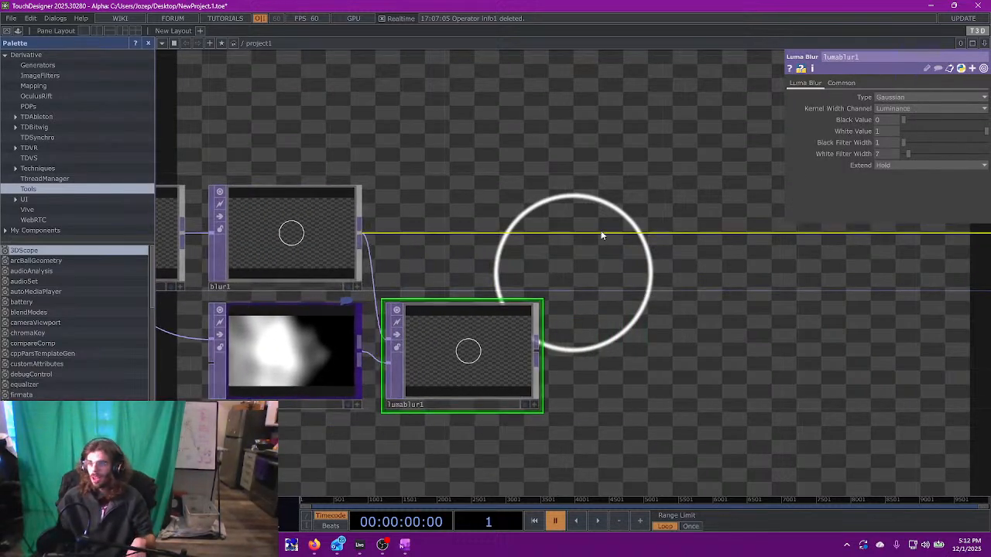
pyautogui.rightClick(605, 233)
pyautogui.click(611, 224)
pyautogui.write('subtra')
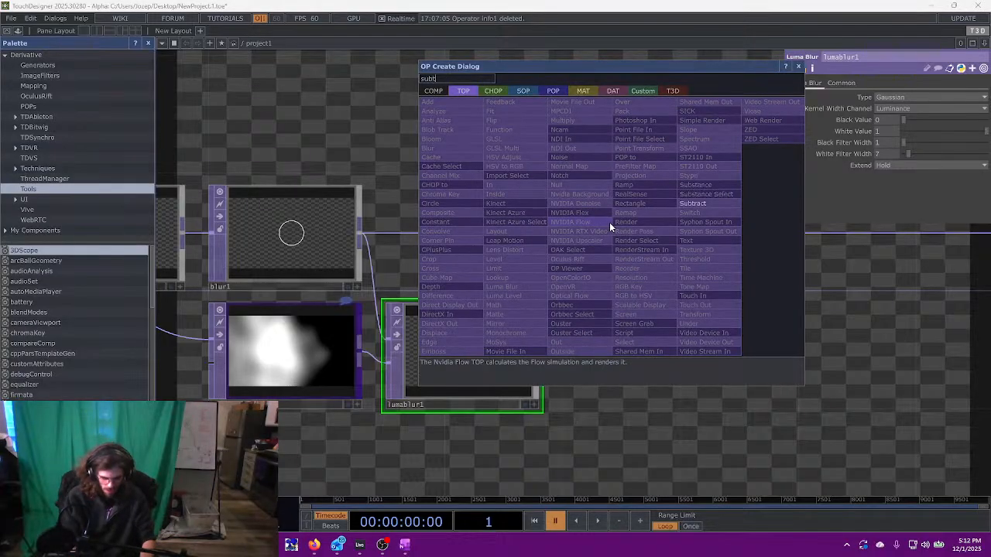
pyautogui.press('Return')
pyautogui.click(641, 226)
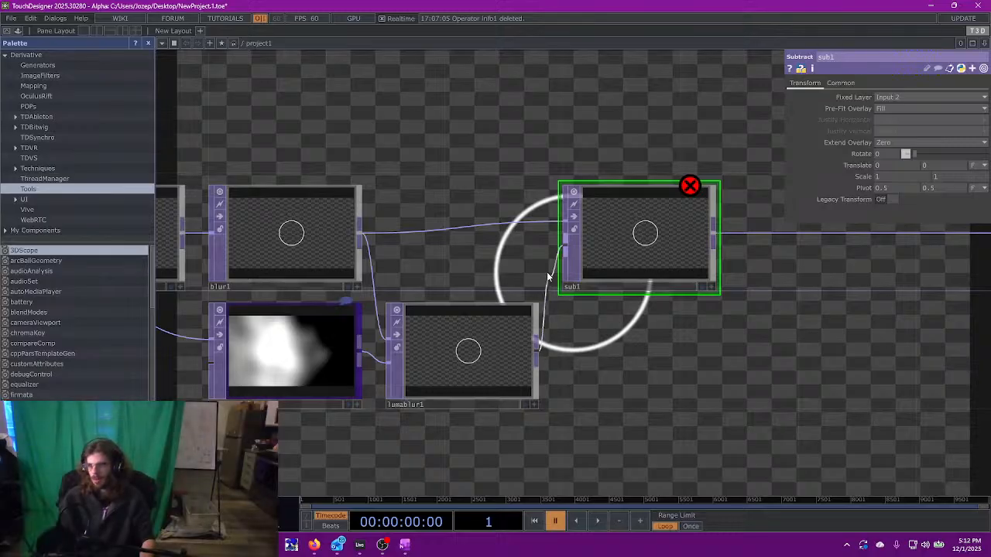
pyautogui.moveTo(547, 274); pyautogui.dragTo(566, 245)
pyautogui.moveTo(712, 391); pyautogui.dragTo(636, 432)
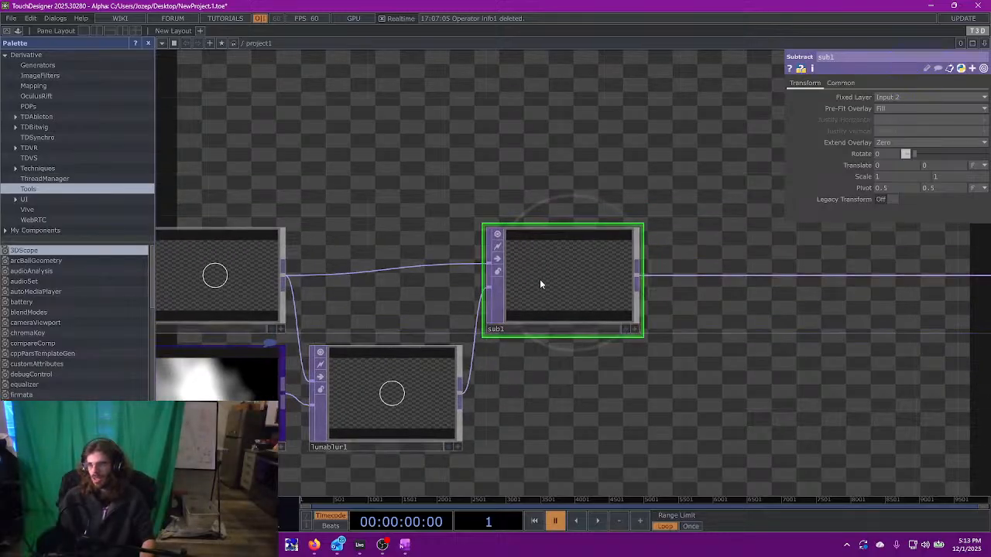
# - Set the Noise TOP's period to 1.79
pyautogui.moveTo(672, 368); pyautogui.dragTo(769, 351)
pyautogui.click(320, 367)
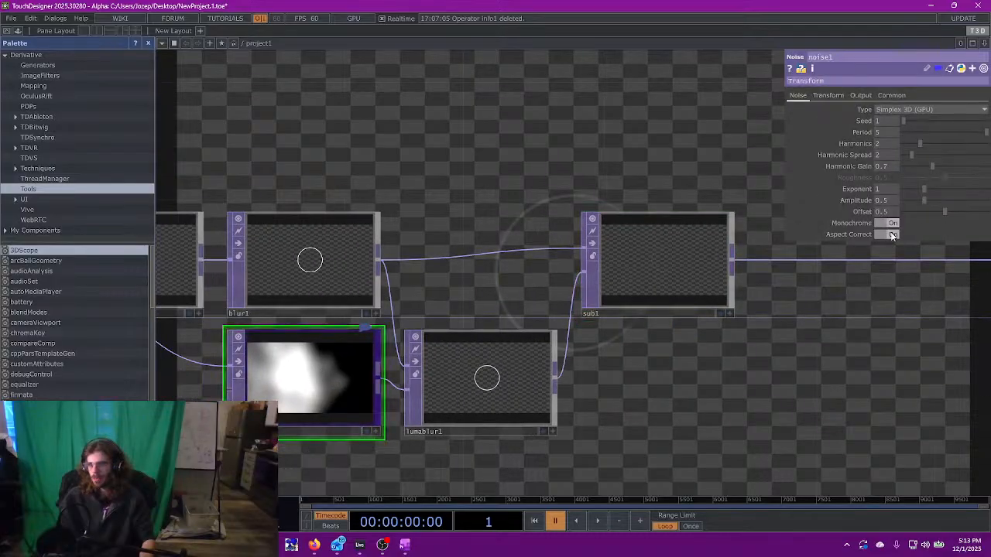
pyautogui.moveTo(956, 131); pyautogui.dragTo(979, 137)
# - Insert a Math TOP on the wire between the Subtract and Null TOPs
pyautogui.moveTo(873, 339); pyautogui.dragTo(503, 281)
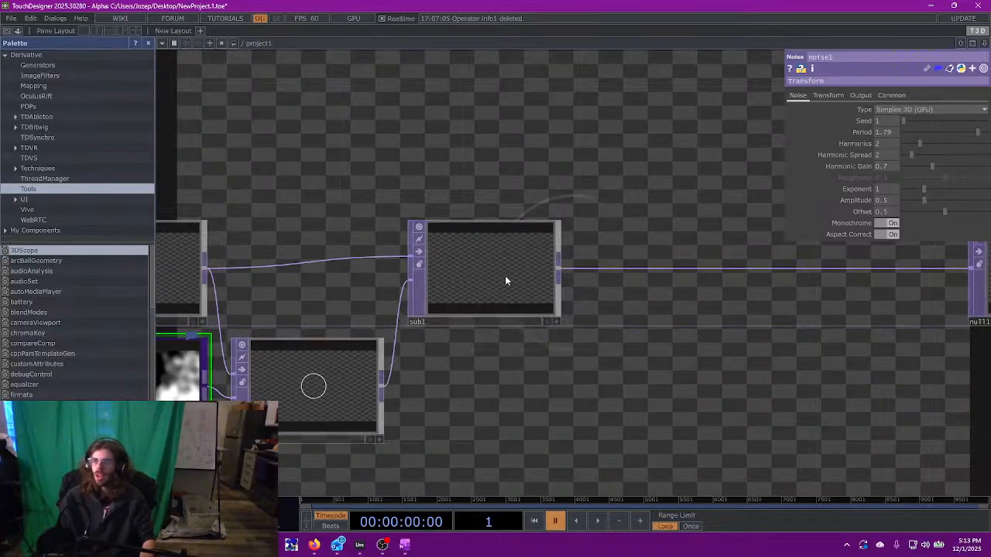
pyautogui.moveTo(579, 283); pyautogui.dragTo(517, 353)
pyautogui.rightClick(476, 302)
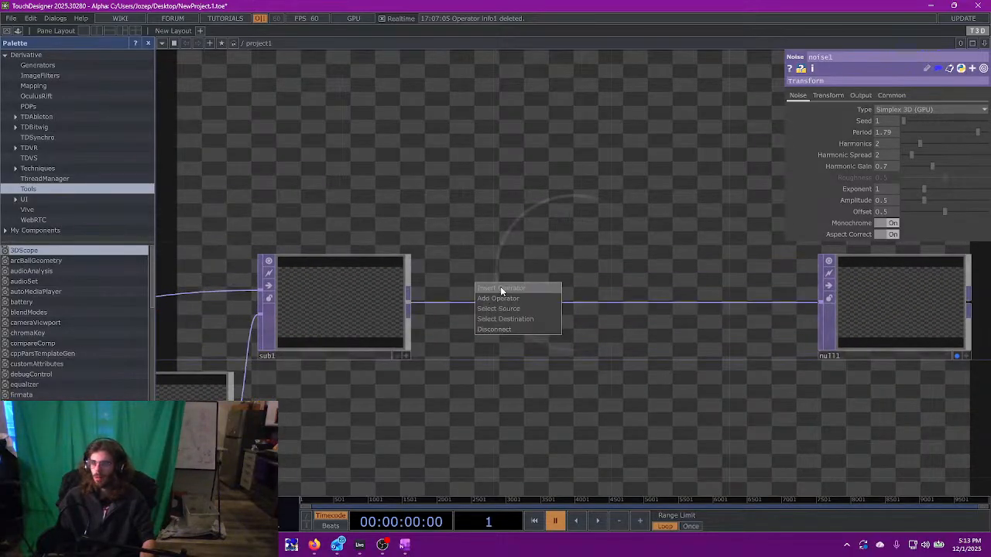
pyautogui.click(501, 288)
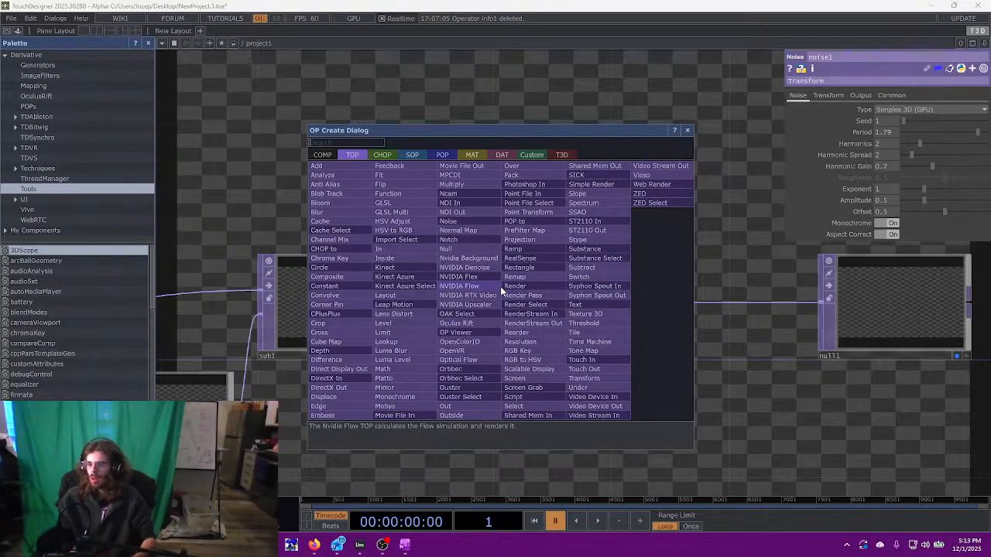
pyautogui.write('ma')
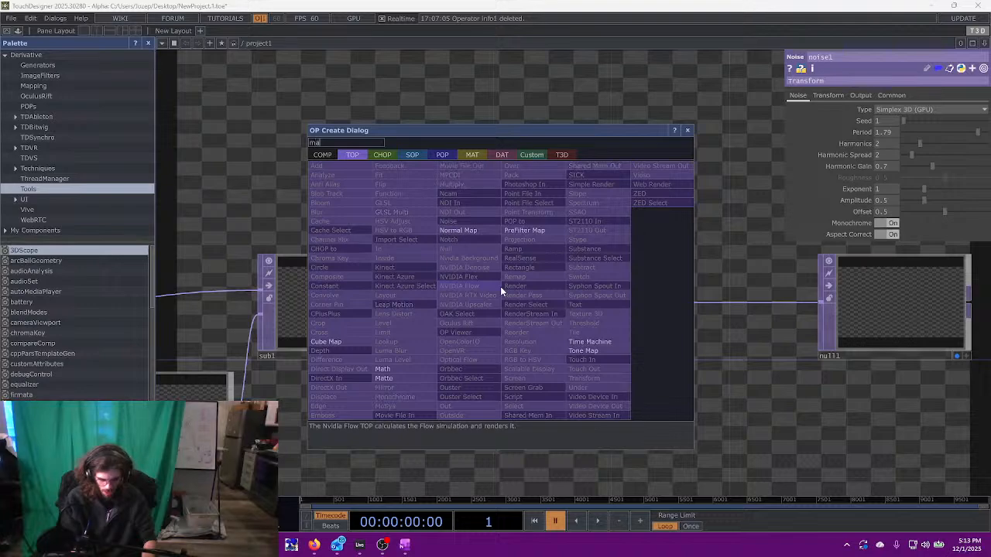
pyautogui.write('t')
pyautogui.press('Return')
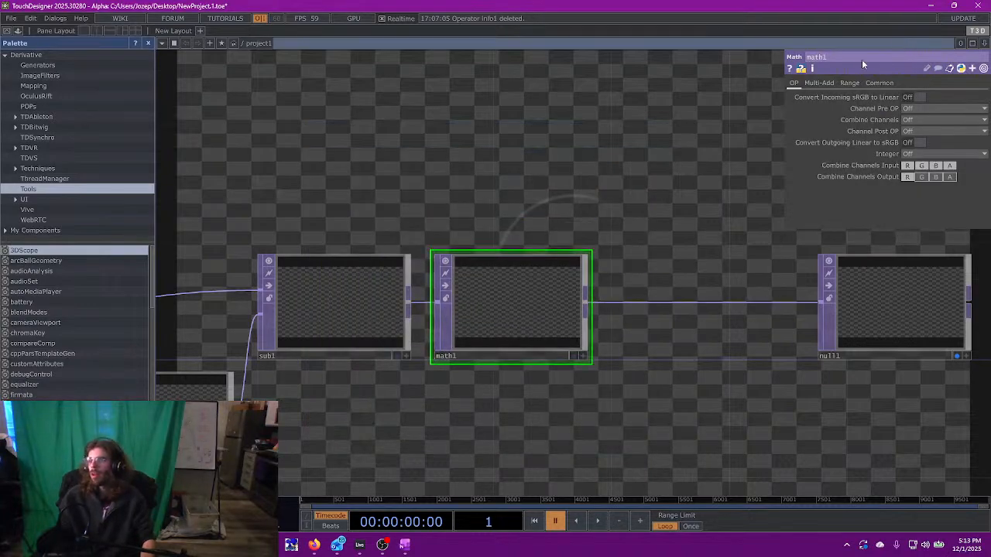
# - Set the Math TOP's Multiply value to 10
pyautogui.click(829, 84)
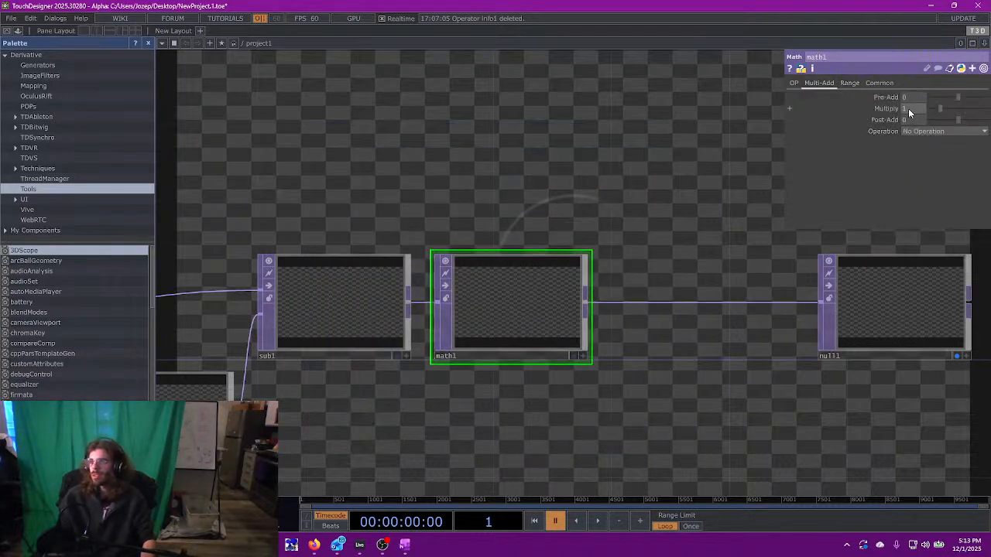
pyautogui.write('10')
pyautogui.press('Return')
# - Insert a Limit TOP on the wire between the Math and Null TOPs
pyautogui.moveTo(858, 316); pyautogui.dragTo(680, 319)
pyautogui.moveTo(533, 264); pyautogui.dragTo(719, 253)
pyautogui.rightClick(548, 299)
pyautogui.click(564, 285)
pyautogui.write('lmi')
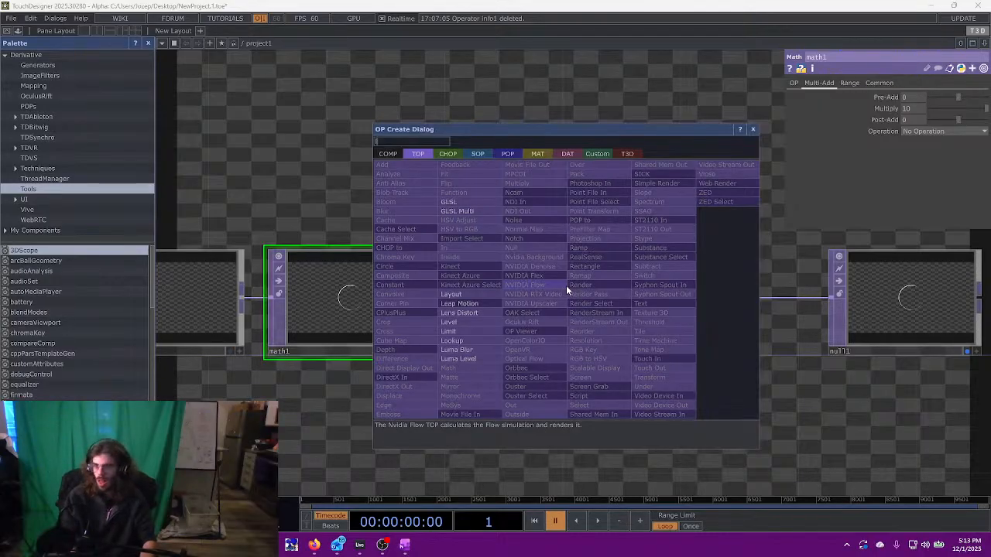
pyautogui.press('Return')
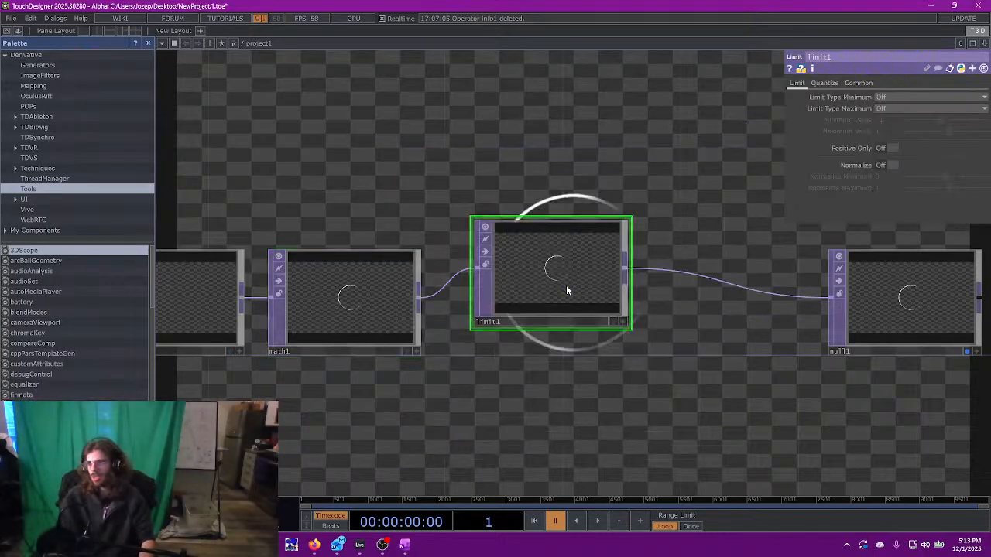
# - Set both the minimum and maximum limit types of the Limit TOP to Zig Zag
pyautogui.click(898, 97)
pyautogui.click(882, 139)
pyautogui.click(888, 109)
pyautogui.click(887, 150)
# - Review the Subtract and Luma Blur parameters and set the Blur TOP's filter size to 6
pyautogui.scroll(-3, 697, 177)
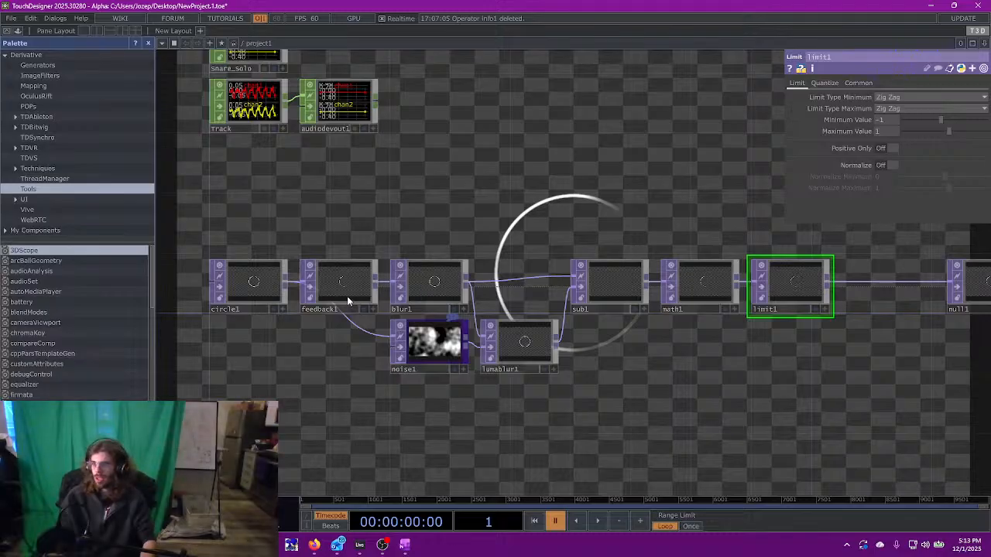
pyautogui.moveTo(500, 246); pyautogui.dragTo(513, 302)
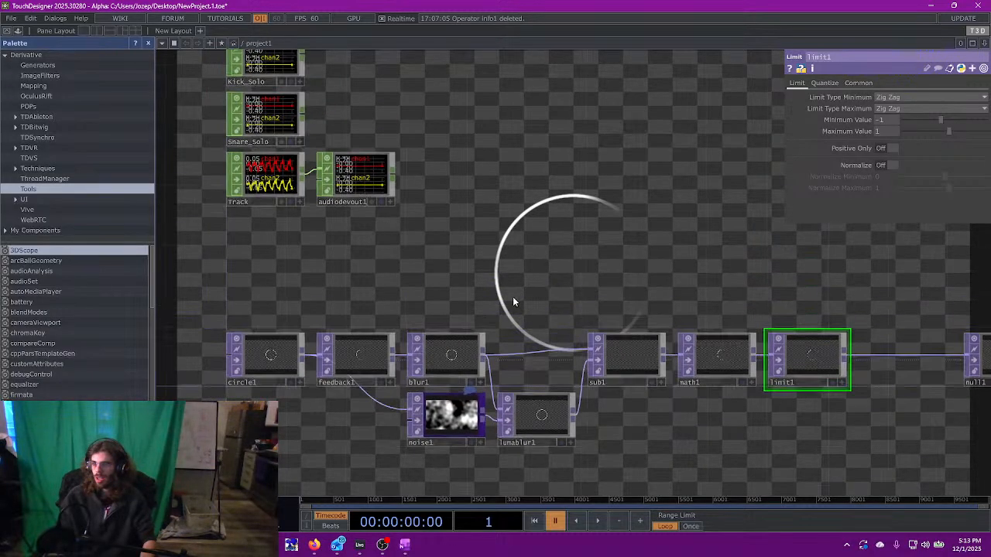
pyautogui.click(629, 355)
pyautogui.scroll(2, 493, 311)
pyautogui.moveTo(492, 310); pyautogui.dragTo(544, 285)
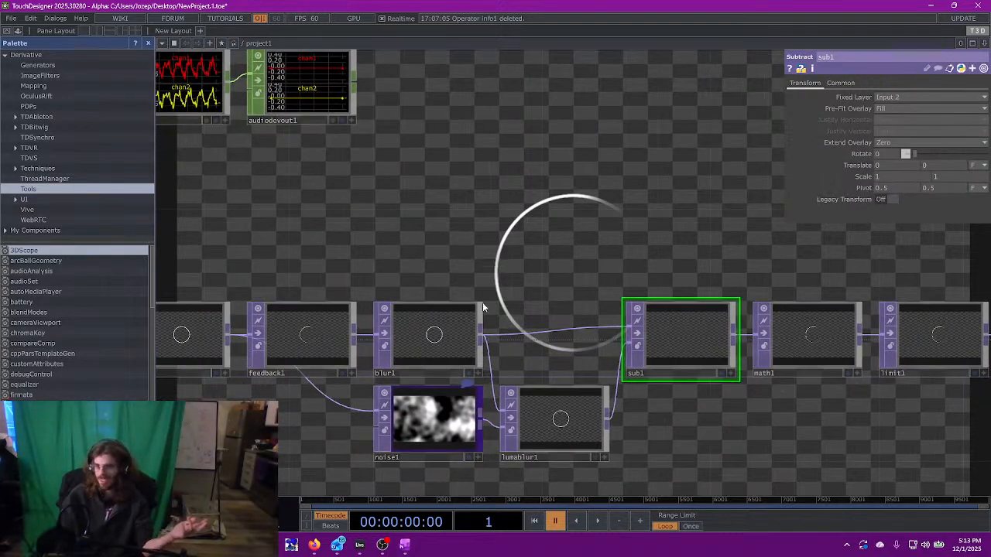
pyautogui.click(584, 423)
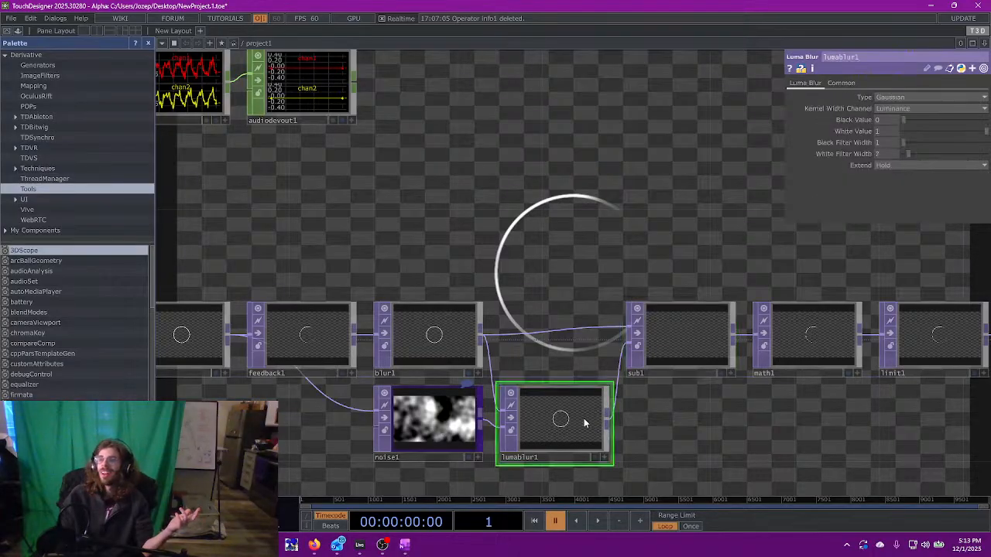
pyautogui.click(427, 337)
pyautogui.moveTo(920, 133); pyautogui.dragTo(916, 131)
# - Change the Limit TOP's minimum and maximum limit types to Loop
pyautogui.moveTo(805, 401); pyautogui.dragTo(616, 391)
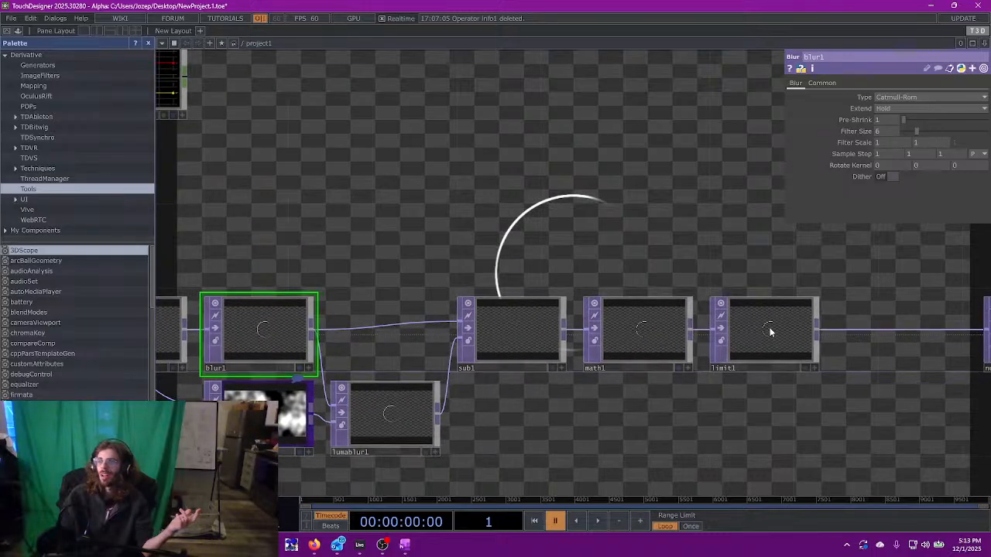
pyautogui.click(771, 332)
pyautogui.click(890, 97)
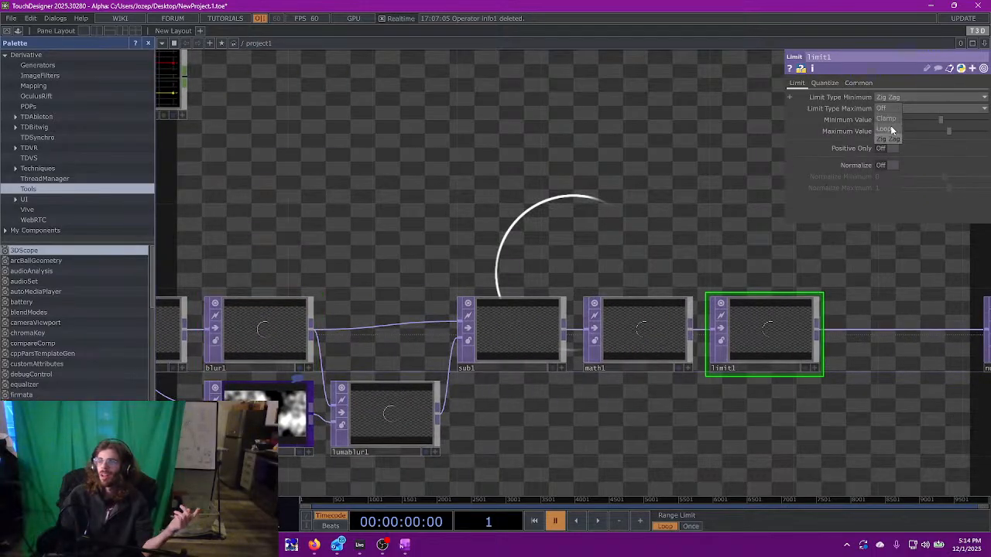
pyautogui.click(890, 109)
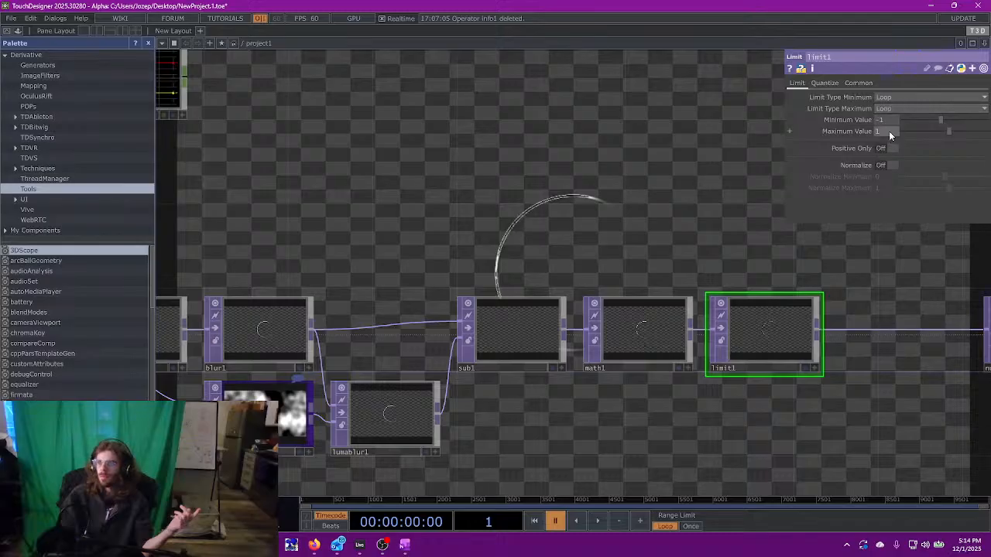
# - Try adjusting the second Translate value in the Noise TOP's transform settings
pyautogui.moveTo(477, 255); pyautogui.dragTo(543, 310)
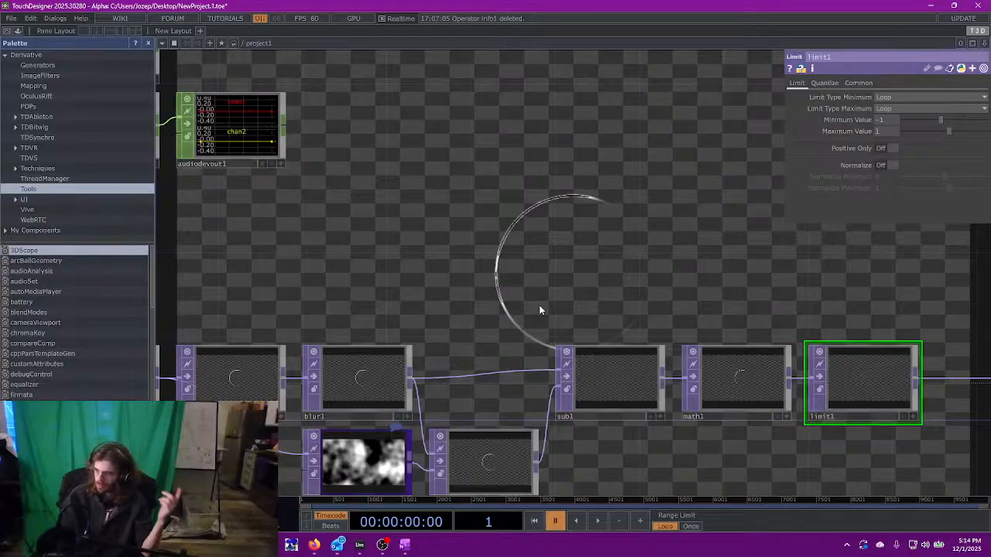
pyautogui.scroll(-2, 539, 309)
pyautogui.click(413, 424)
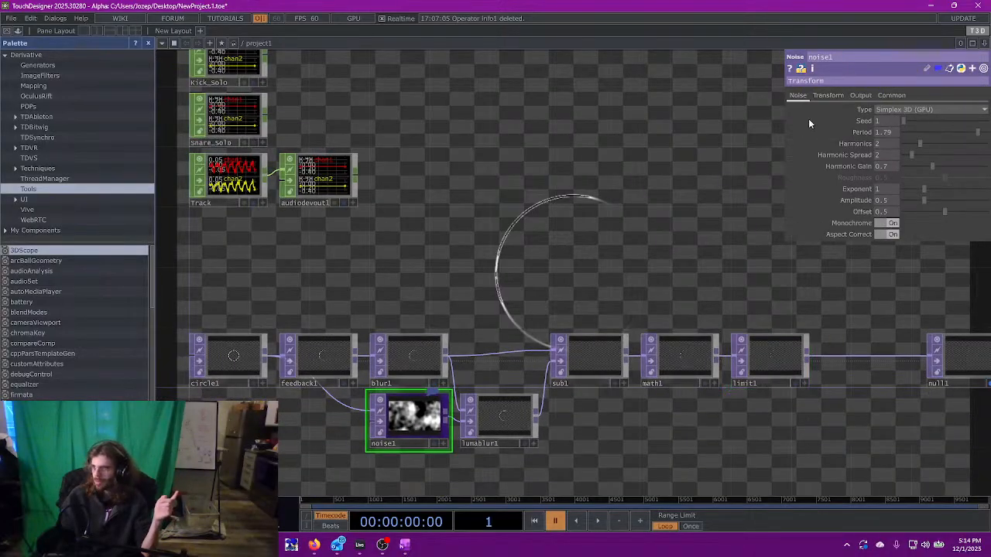
pyautogui.click(859, 95)
pyautogui.click(829, 95)
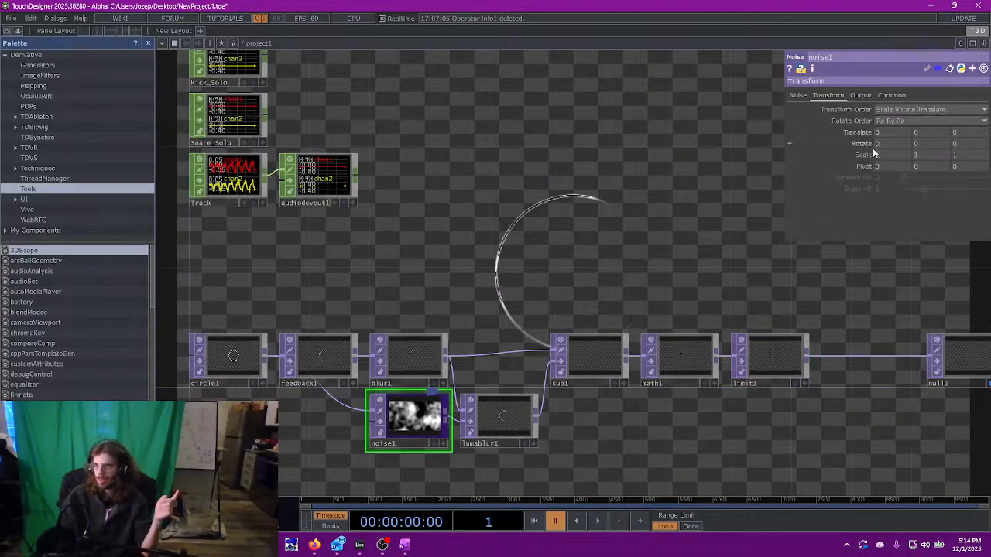
pyautogui.moveTo(921, 131)
pyautogui.mouseDown(button='middle')
pyautogui.moveTo(933, 140)
pyautogui.moveTo(922, 122)
pyautogui.mouseUp(button='middle')
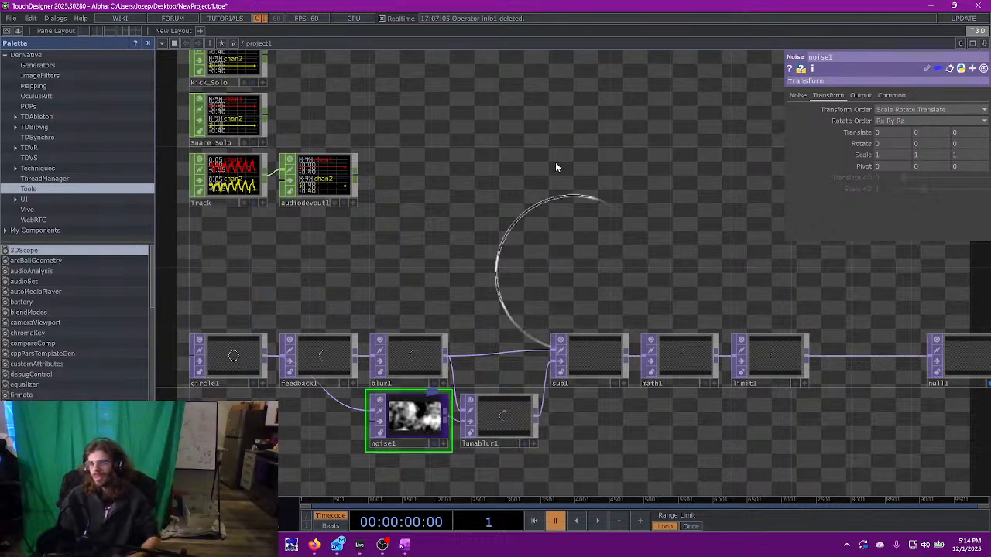
# - Start timeline playback and pulse the Feedback TOP's reset to restart the pattern from the circle
pyautogui.press('space')
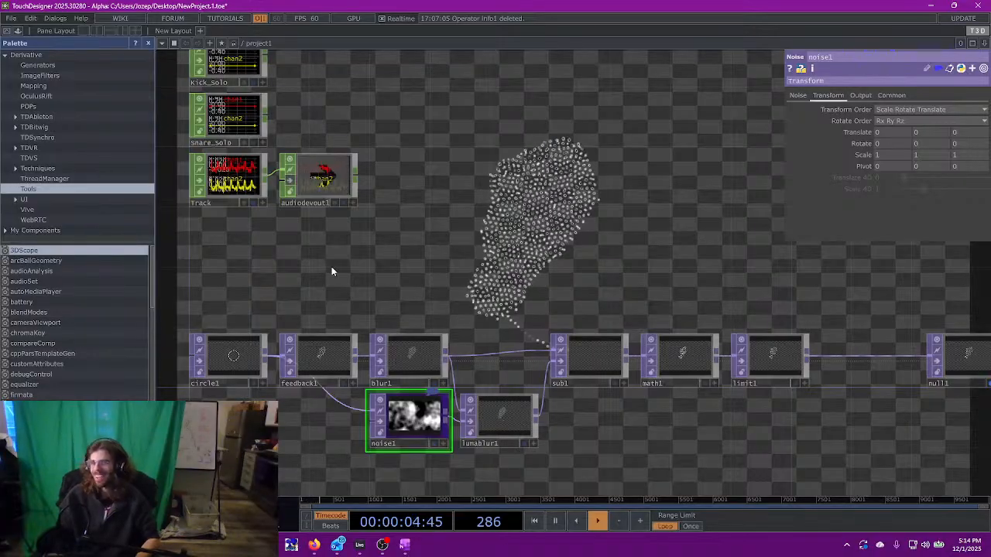
pyautogui.moveTo(337, 270); pyautogui.dragTo(388, 264)
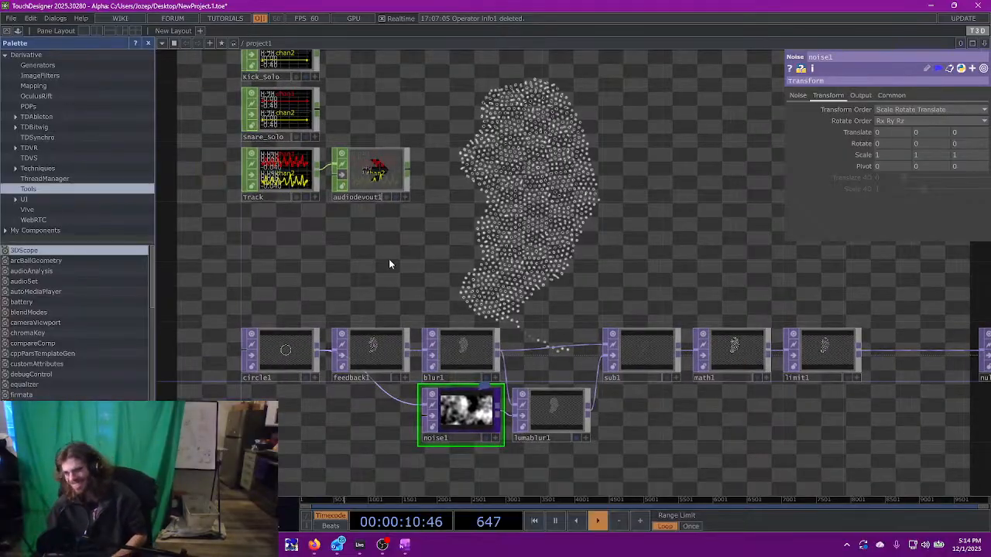
pyautogui.click(384, 360)
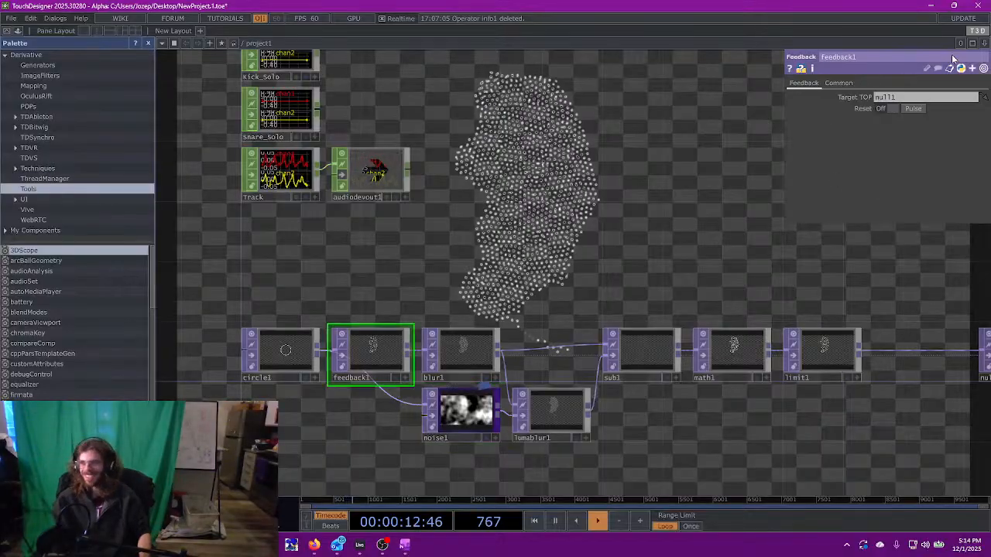
pyautogui.click(915, 108)
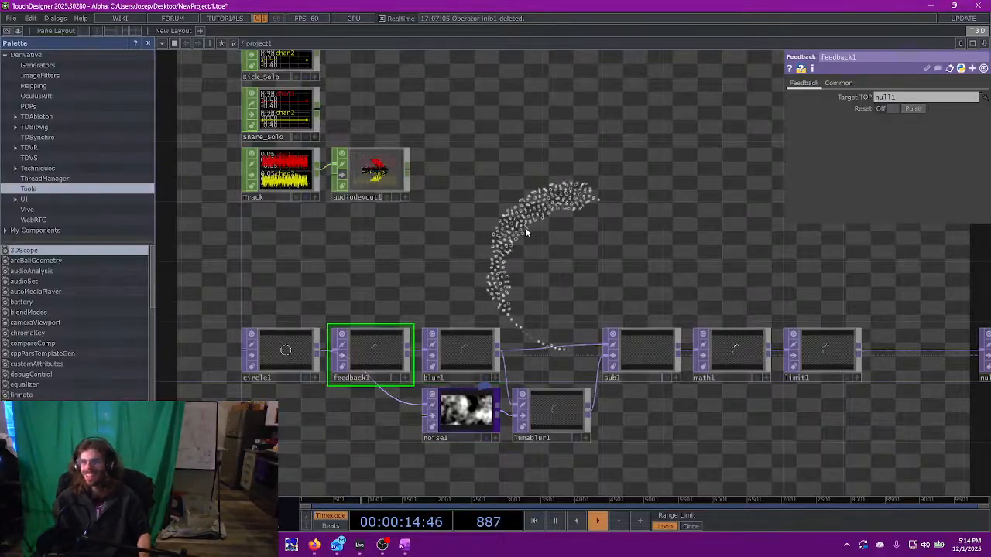
# - Lower the Blur TOP's filter size for a finer dot pattern and pulse the Feedback TOP's reset again
pyautogui.click(479, 356)
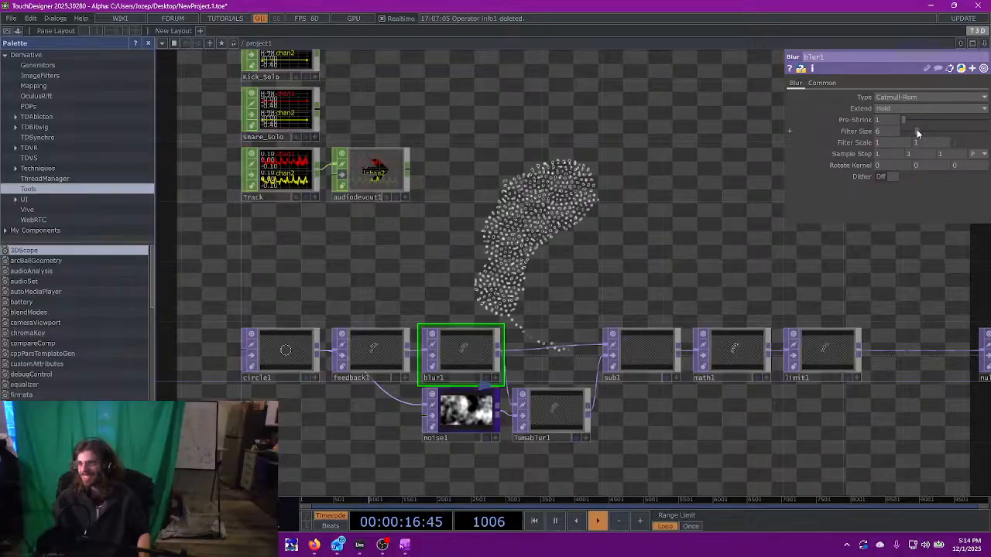
pyautogui.click(389, 341)
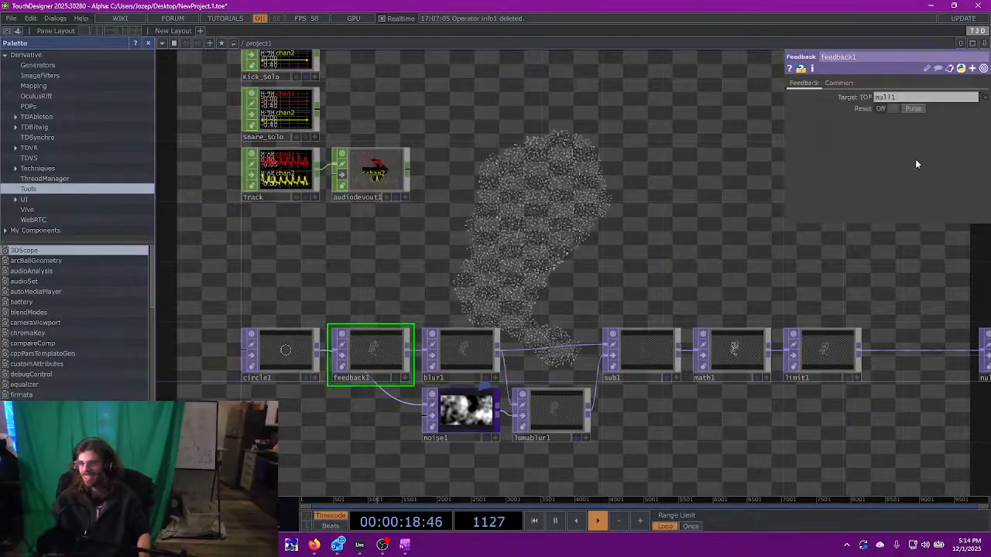
pyautogui.click(911, 109)
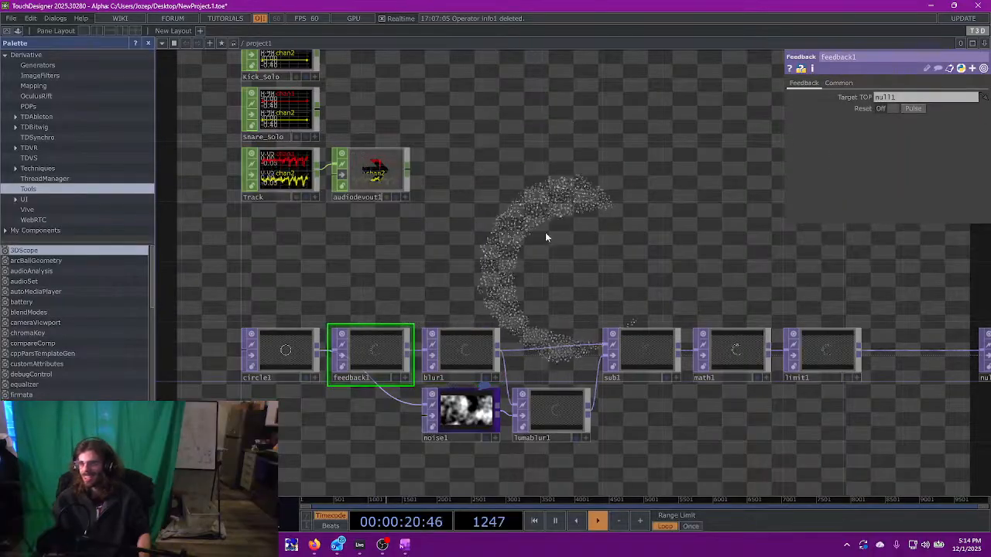
# - Move the Null TOP next to the Limit TOP and add an RGB Key TOP to its output
pyautogui.moveTo(597, 227); pyautogui.dragTo(256, 279)
pyautogui.moveTo(746, 370); pyautogui.dragTo(635, 371)
pyautogui.click(686, 364)
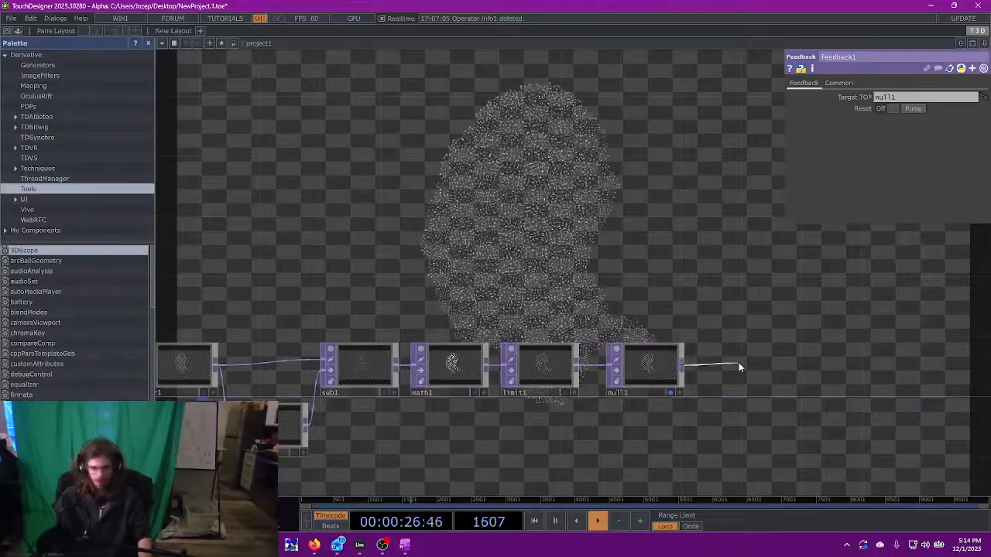
pyautogui.click(739, 362)
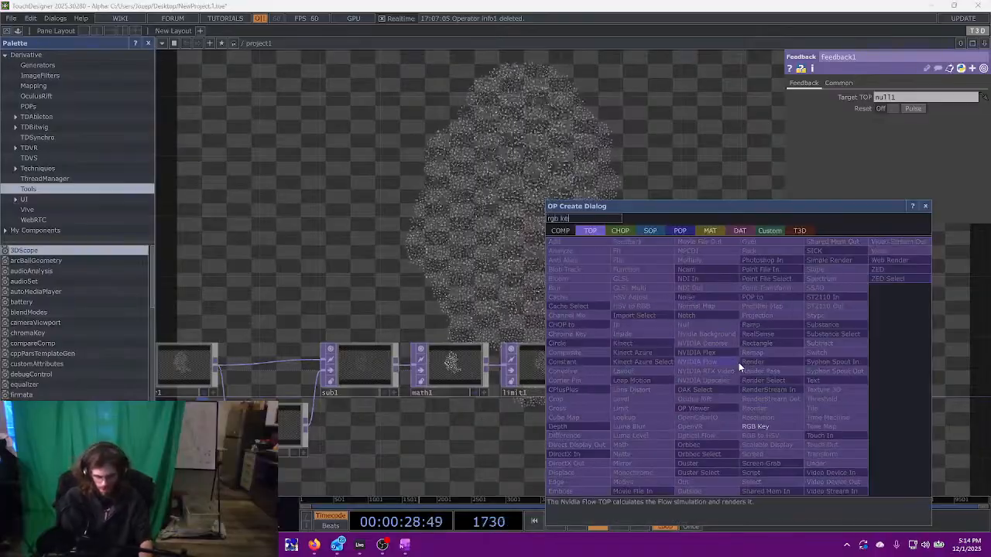
pyautogui.click(739, 362)
pyautogui.click(738, 363)
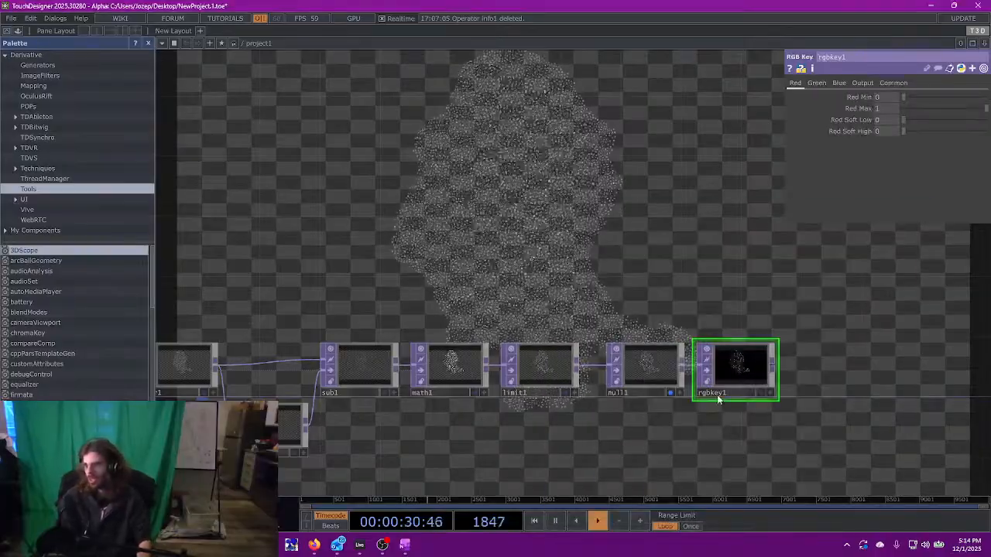
# - Display the RGB Key TOP as the network background and turn off the Null TOP's background display
pyautogui.click(760, 392)
pyautogui.click(670, 393)
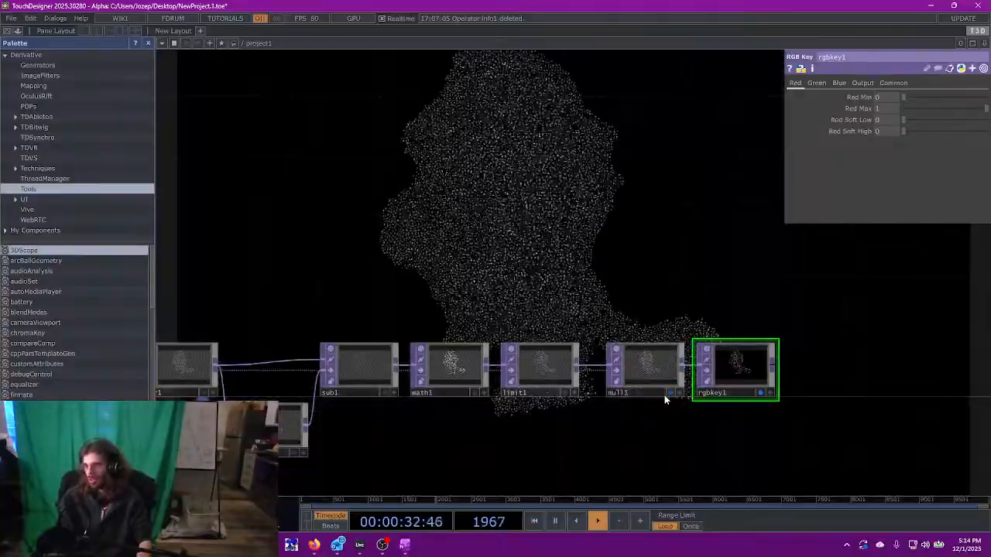
# - Add a Keyboard In CHOP listening to the k key and place it above the Feedback TOP
pyautogui.scroll(-2, 818, 246)
pyautogui.scroll(1, 633, 245)
pyautogui.scroll(1, 392, 291)
pyautogui.press('Tab')
pyautogui.press('Tab')
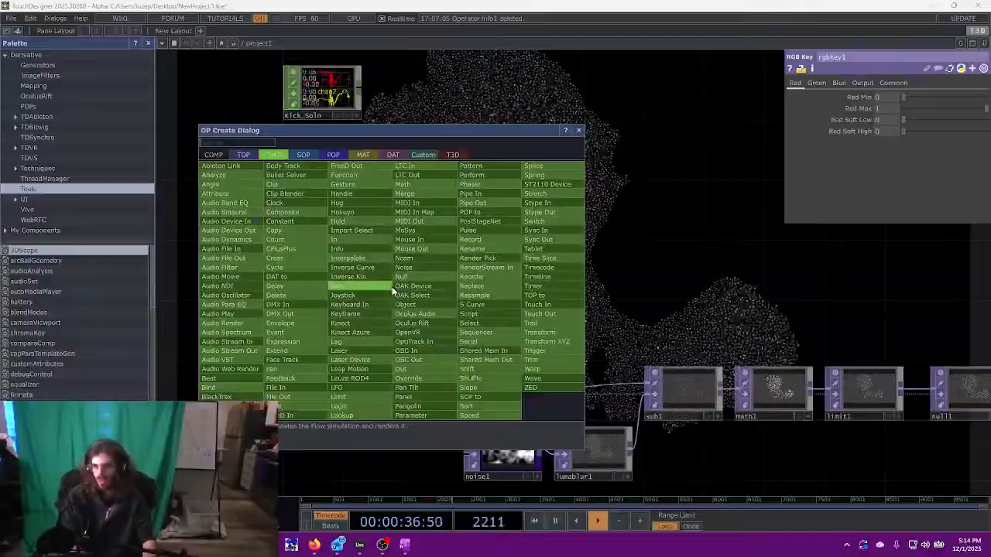
pyautogui.write('k')
pyautogui.press('Return')
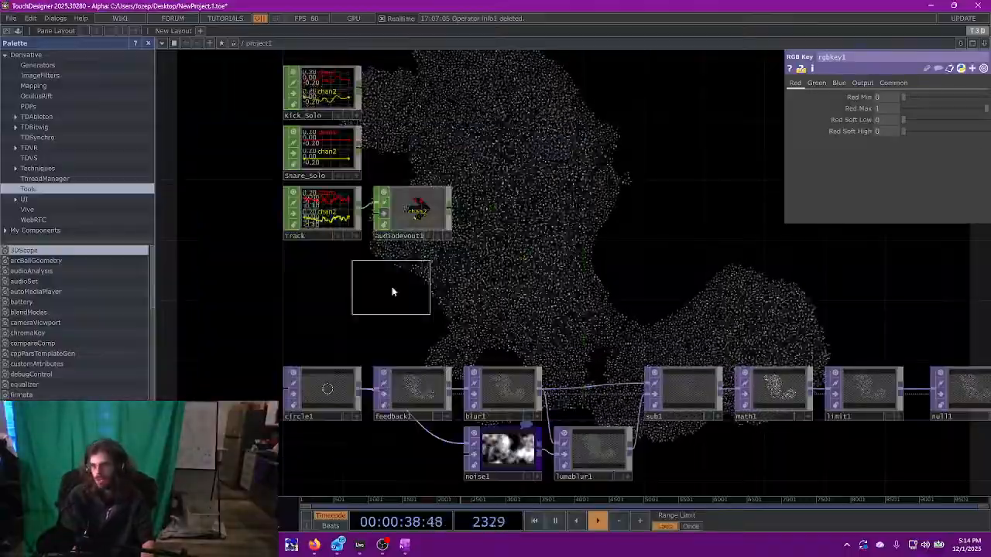
pyautogui.click(403, 288)
pyautogui.moveTo(417, 288); pyautogui.dragTo(416, 322)
# - Link the Keyboard In CHOP's k1 channel to the Feedback TOP's Reset Pulse parameter
pyautogui.scroll(8, 433, 343)
pyautogui.click(408, 433)
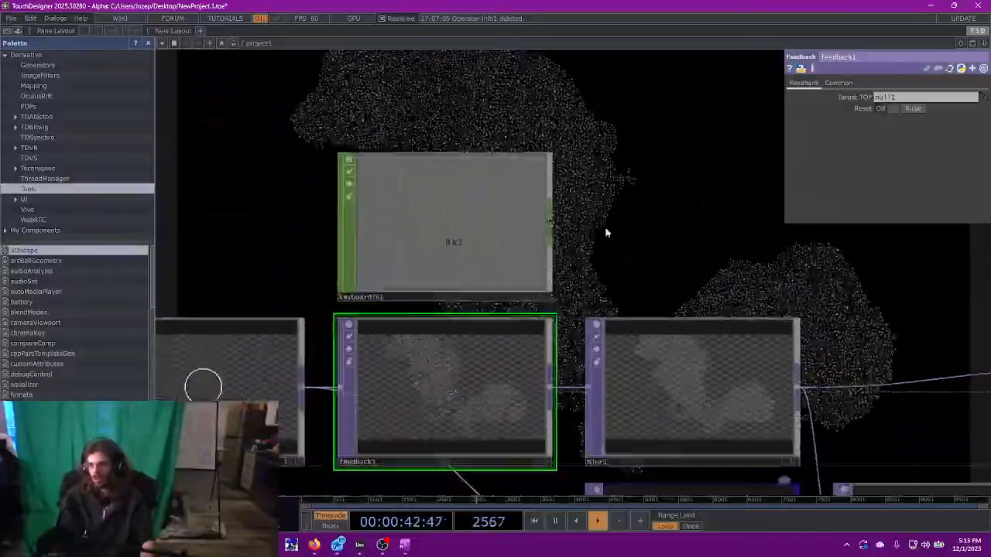
pyautogui.moveTo(484, 208); pyautogui.dragTo(906, 111)
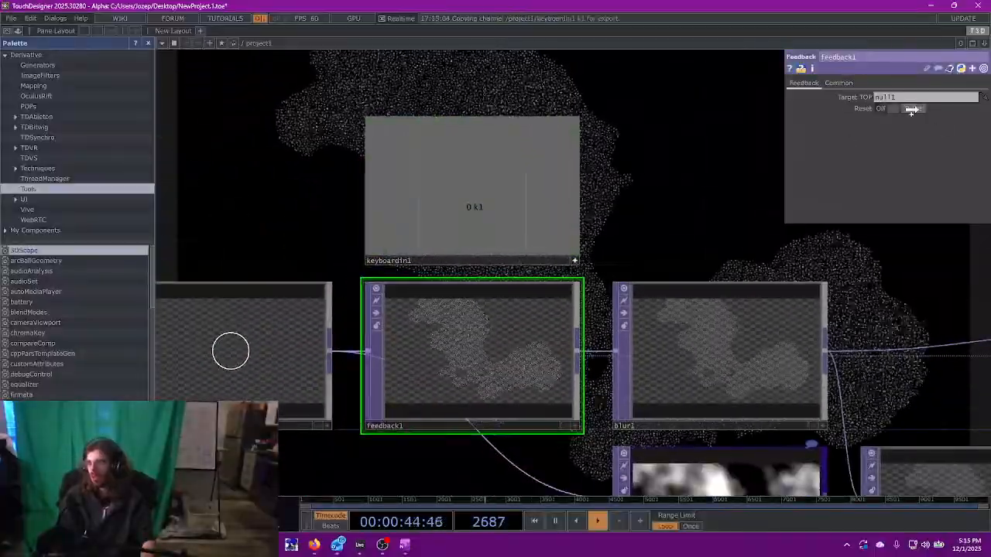
pyautogui.click(919, 112)
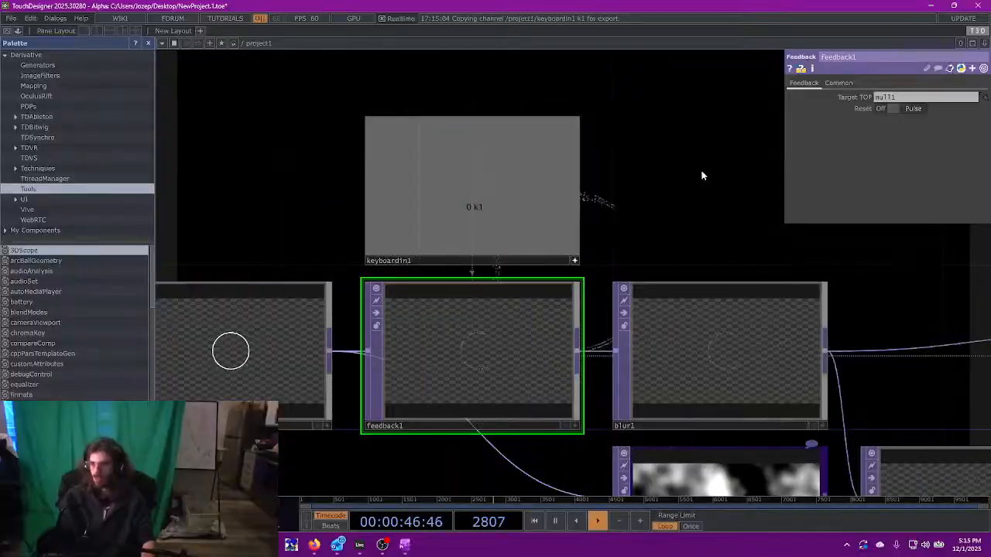
# - Set the Noise TOP's Period to 5 for a larger noise pattern
pyautogui.moveTo(776, 494); pyautogui.dragTo(451, 334)
pyautogui.click(453, 334)
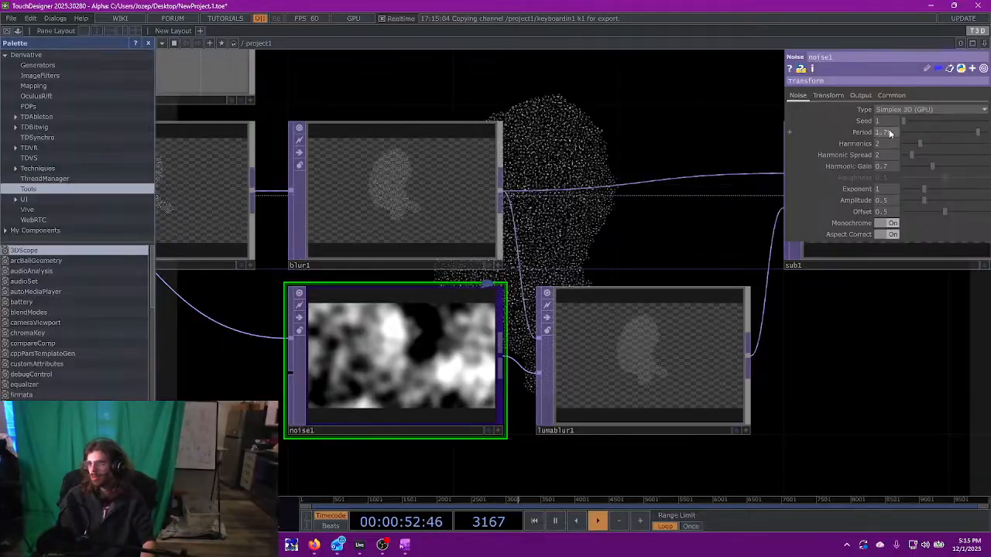
pyautogui.write('5')
pyautogui.press('Return')
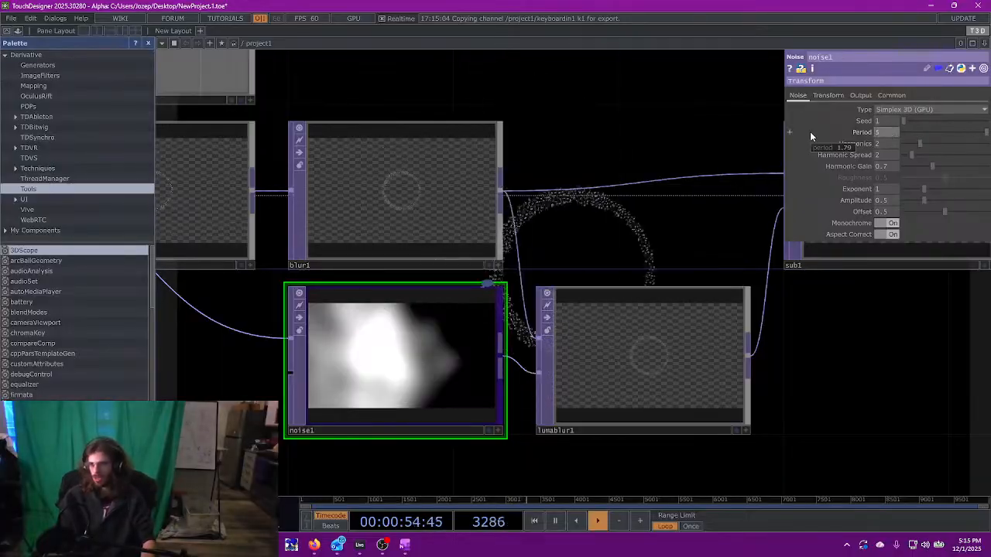
# - Raise the Blur TOP's Filter Size to 9 for larger dots
pyautogui.moveTo(865, 408); pyautogui.dragTo(506, 325)
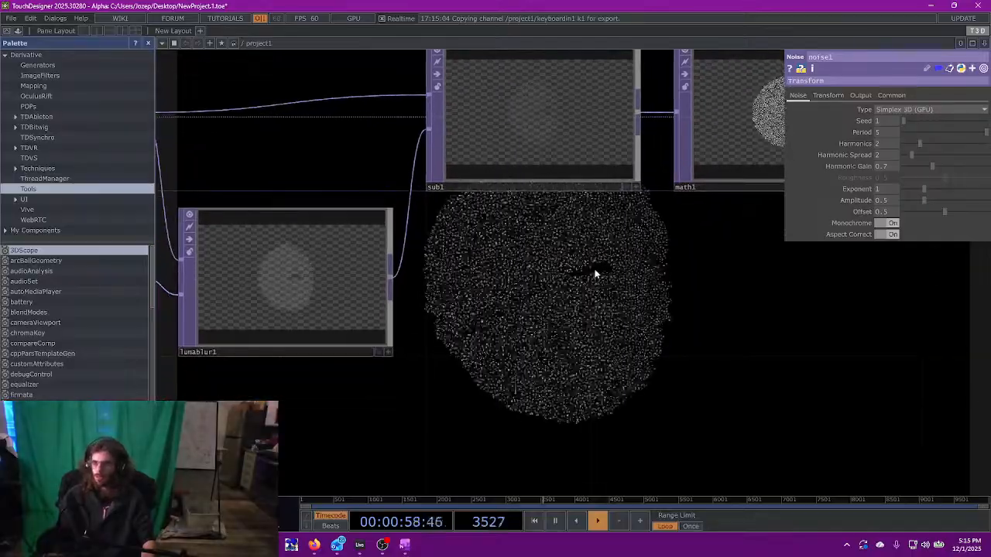
pyautogui.moveTo(522, 290); pyautogui.dragTo(696, 301)
pyautogui.scroll(-3, 697, 302)
pyautogui.click(357, 178)
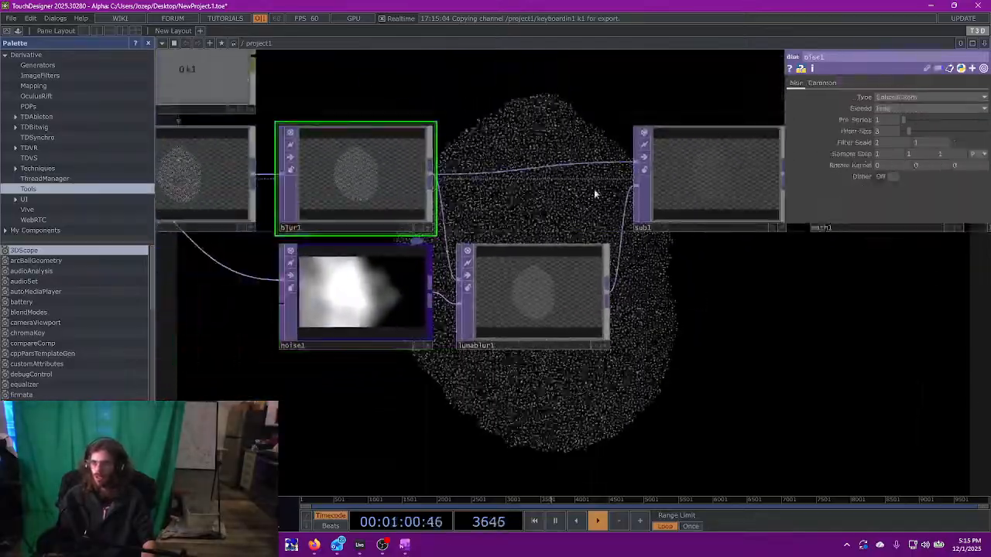
pyautogui.moveTo(907, 131); pyautogui.dragTo(924, 130)
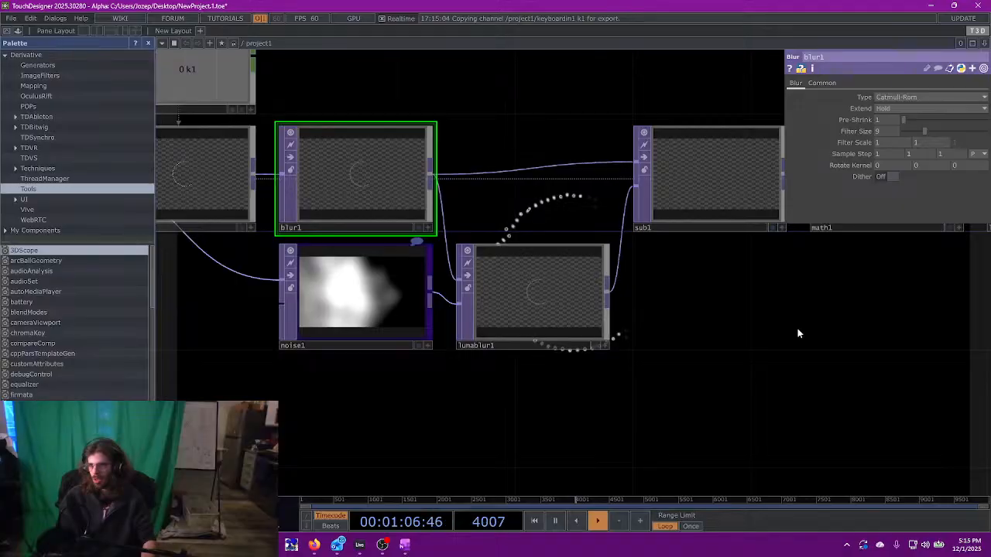
# - Move the Null TOP further away from the Limit TOP to make room in the chain
pyautogui.moveTo(731, 298); pyautogui.dragTo(507, 246)
pyautogui.moveTo(567, 263); pyautogui.dragTo(465, 289)
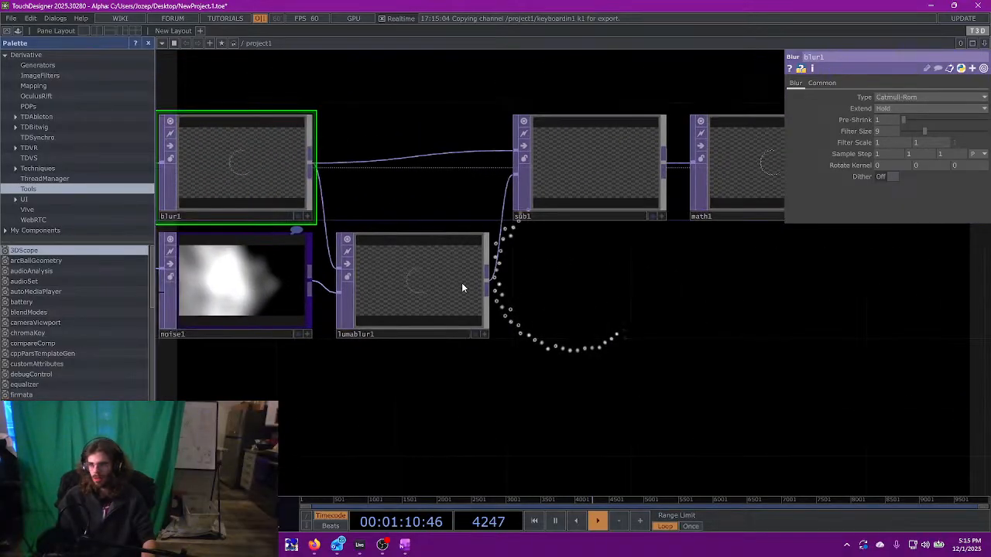
pyautogui.moveTo(587, 286); pyautogui.dragTo(372, 382)
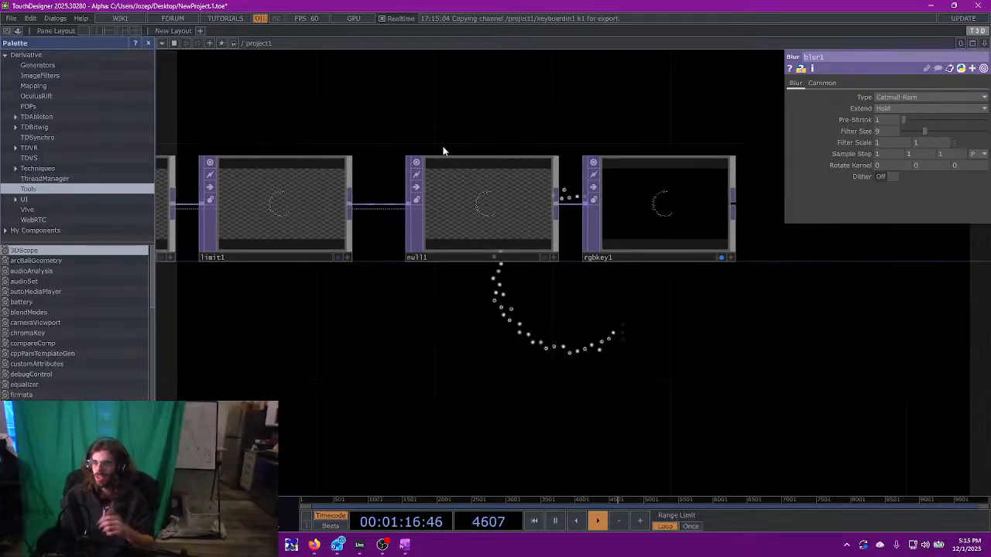
pyautogui.moveTo(478, 233); pyautogui.dragTo(661, 218)
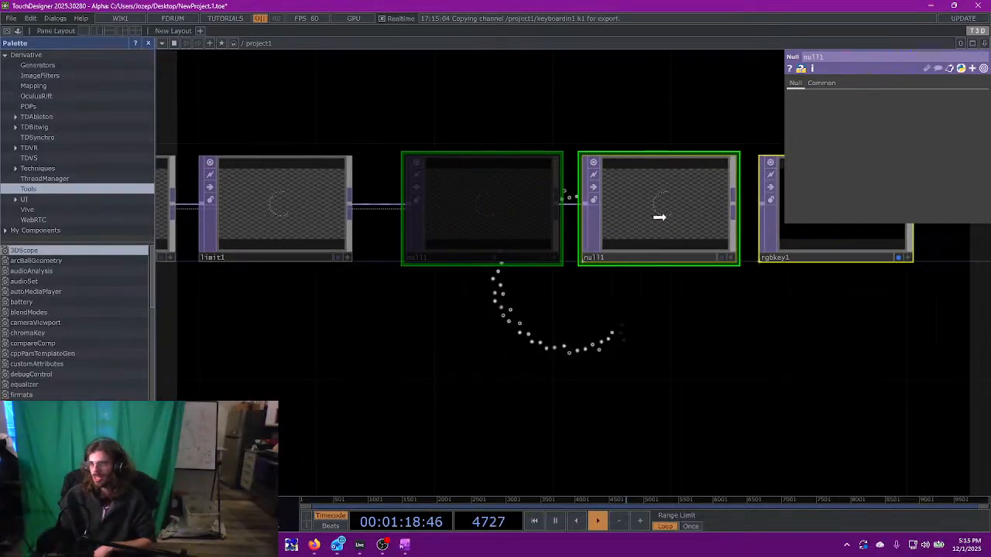
# - Insert a Transform TOP between the Limit and Null TOPs and set its Y translation to -1 pixel
pyautogui.rightClick(495, 209)
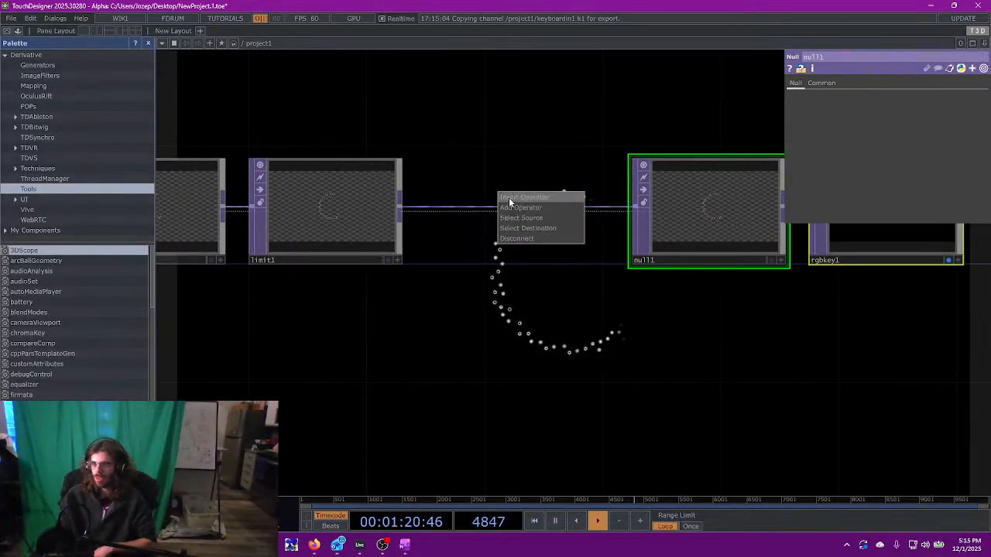
pyautogui.click(507, 198)
pyautogui.write('transf')
pyautogui.press('Return')
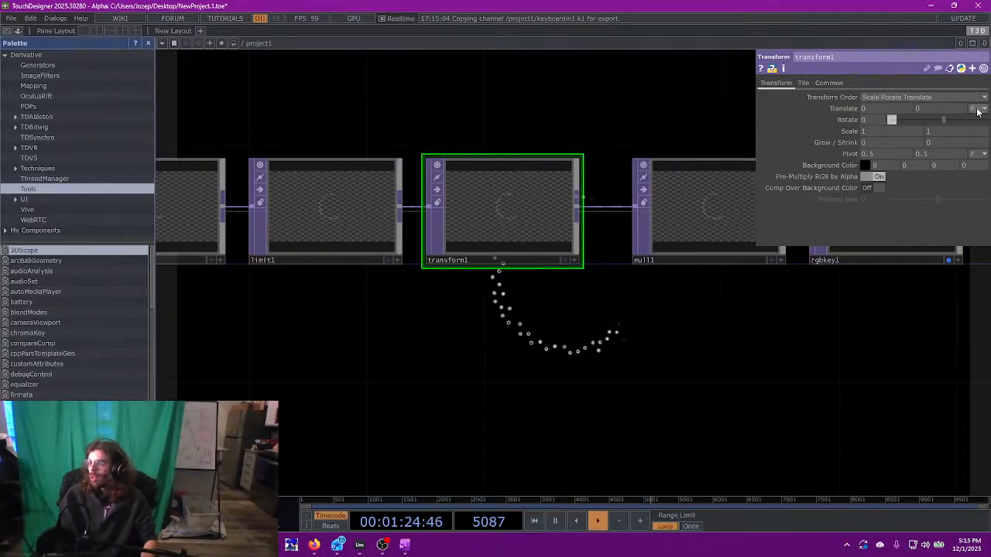
pyautogui.moveTo(947, 106); pyautogui.dragTo(874, 109)
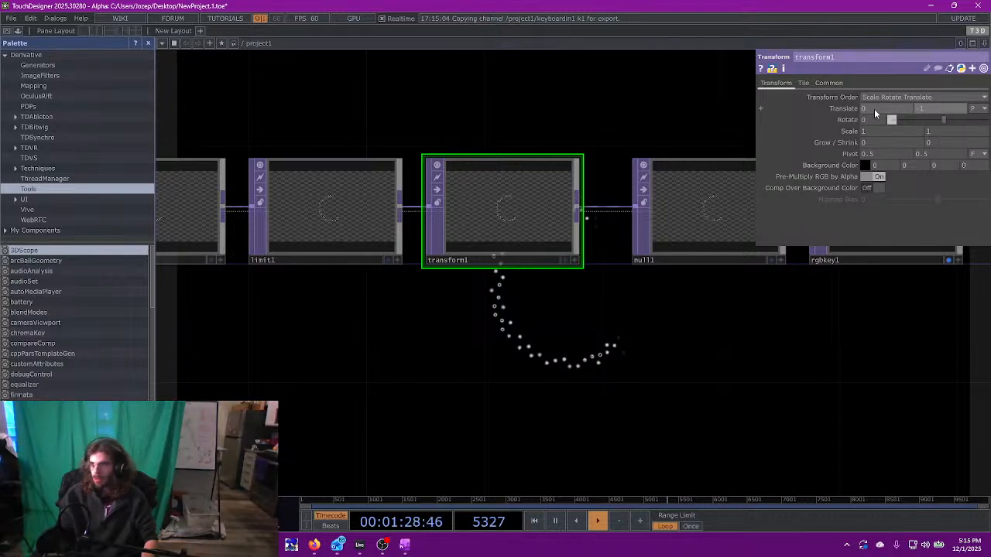
# - Drive the Noise TOP's Y translation with the expression absTime.seconds and add a multiplier to slow it down
pyautogui.moveTo(766, 425); pyautogui.dragTo(591, 334)
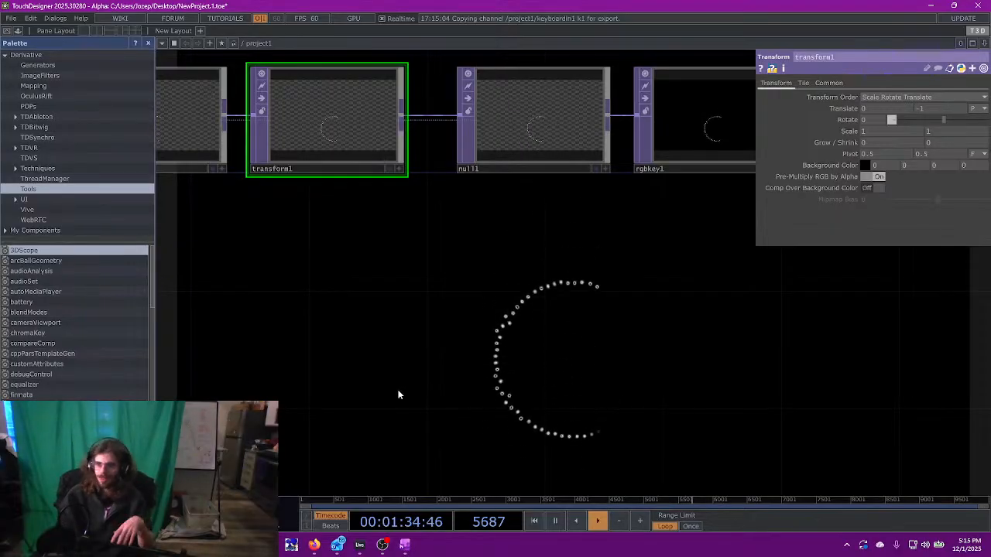
pyautogui.moveTo(402, 389); pyautogui.dragTo(739, 418)
pyautogui.moveTo(352, 332); pyautogui.dragTo(789, 357)
pyautogui.moveTo(456, 390); pyautogui.dragTo(513, 390)
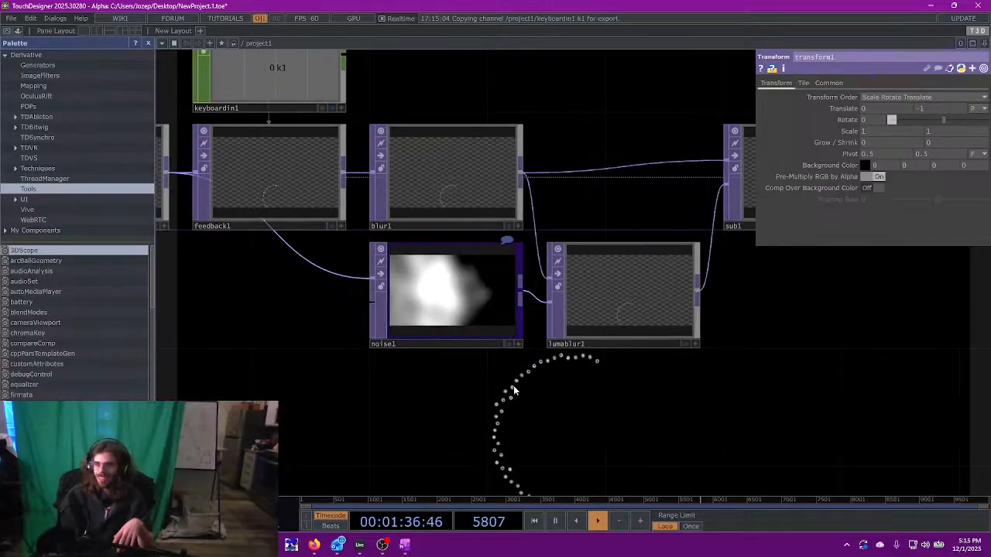
pyautogui.scroll(-2, 513, 390)
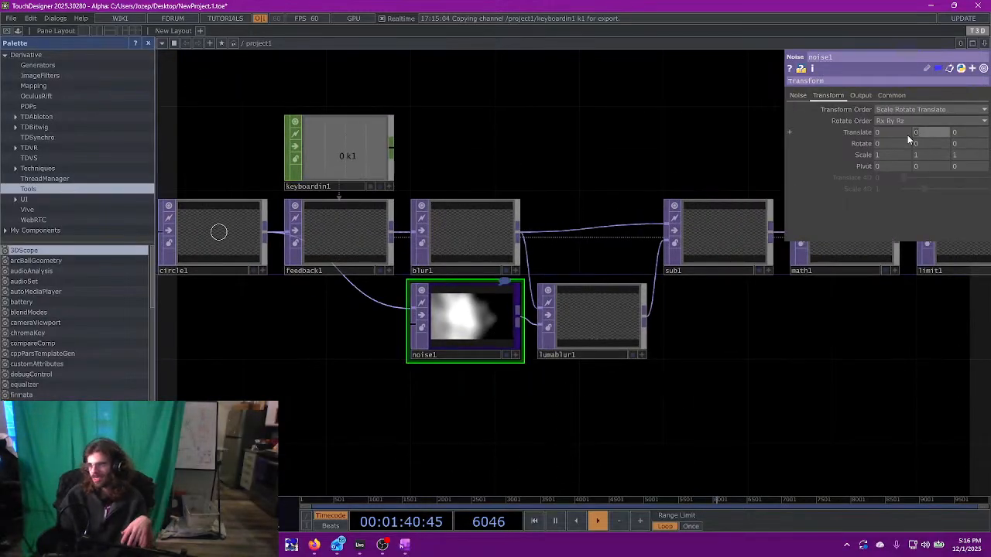
pyautogui.write('absTime.seconds')
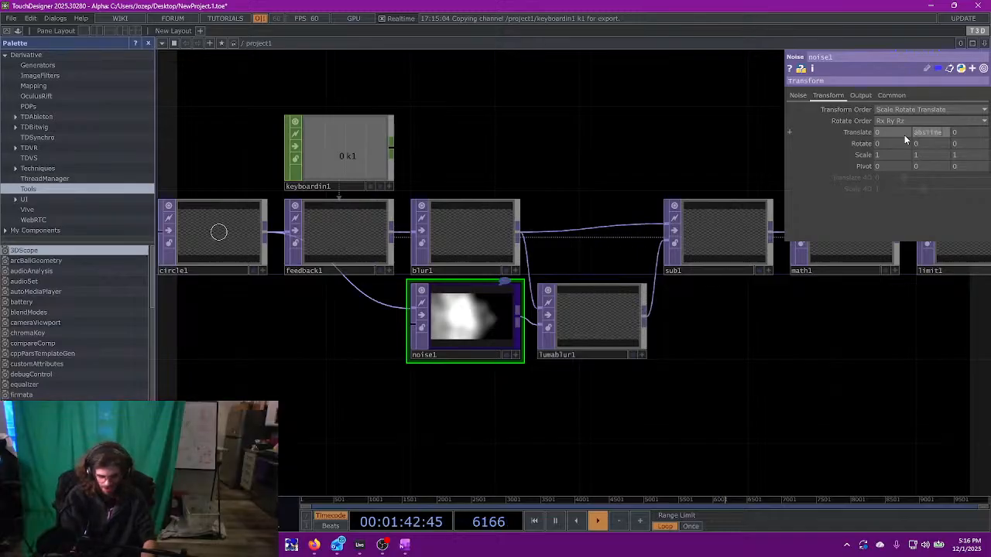
pyautogui.press('Return')
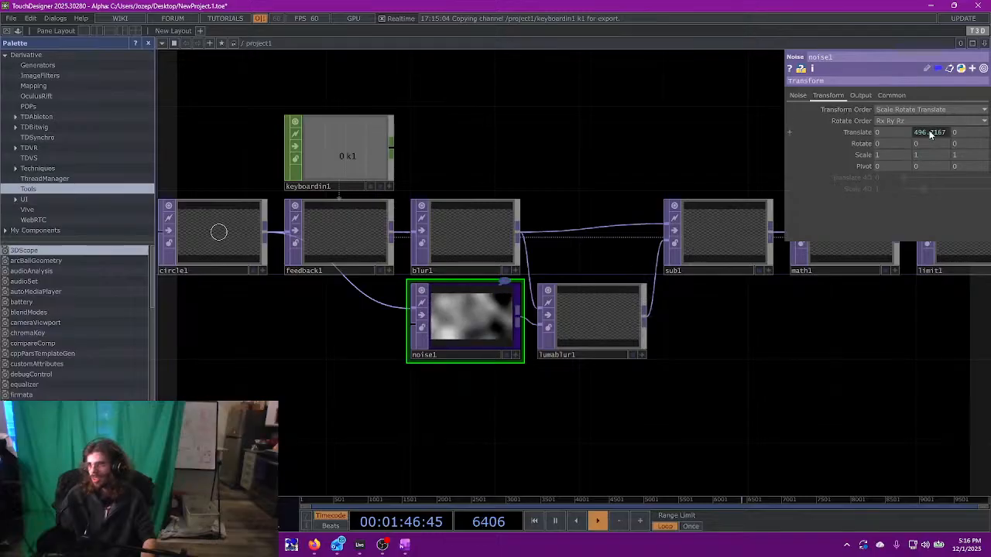
pyautogui.write('*')
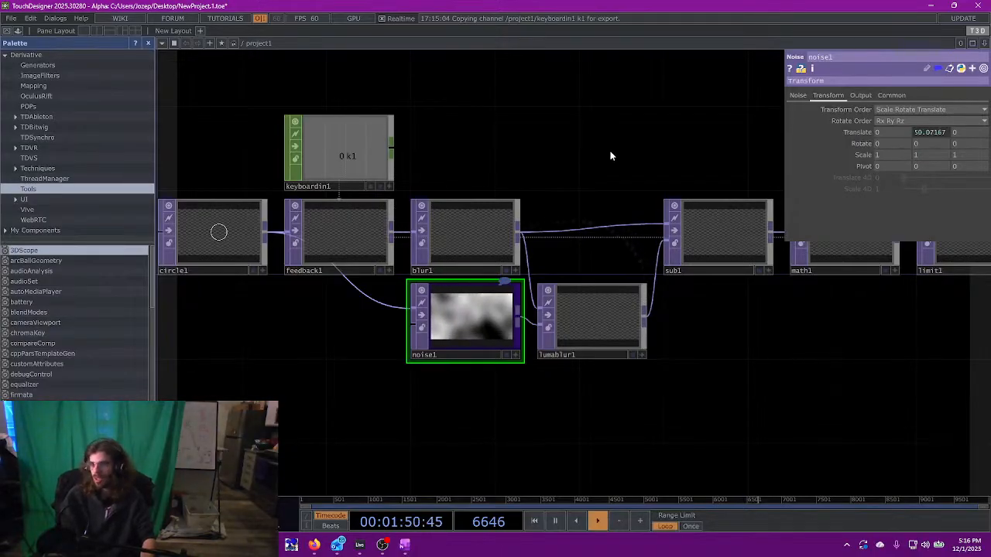
# - Set the Blur TOP's Filter Size to 7 and its Extend mode to Mirror
pyautogui.moveTo(921, 130); pyautogui.dragTo(918, 130)
pyautogui.click(904, 109)
pyautogui.click(884, 152)
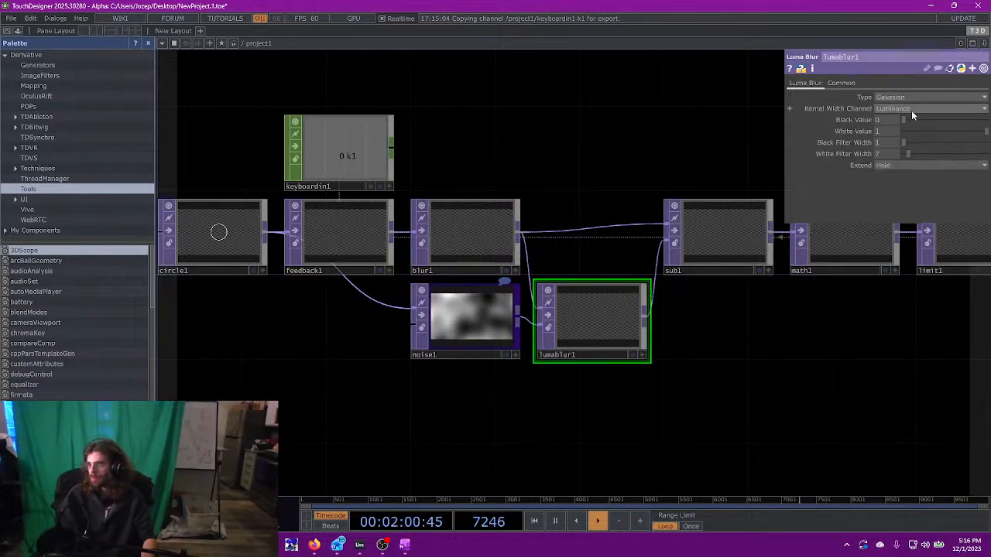
# - Change the Luma Blur TOP's Extend mode from Hold to another option
pyautogui.click(898, 164)
pyautogui.click(886, 189)
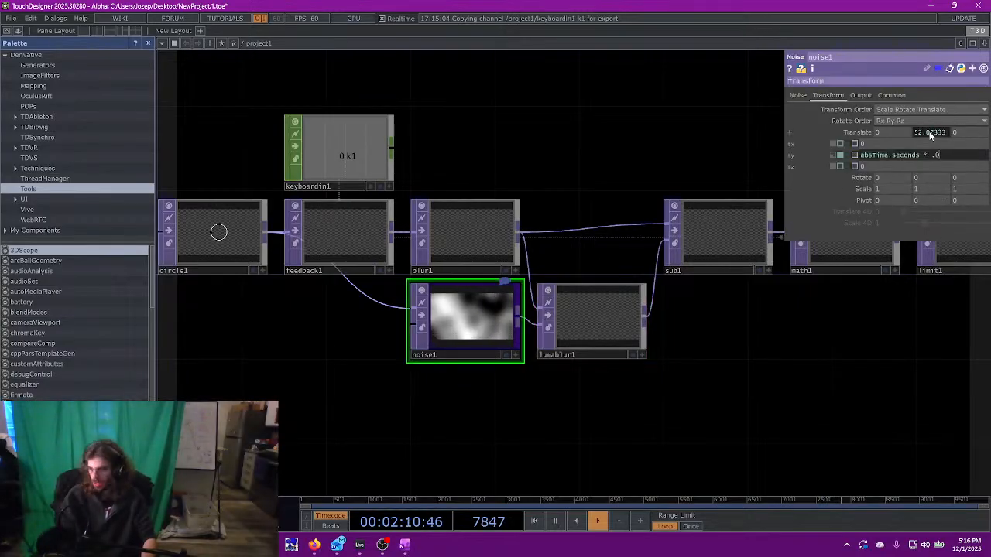
# - Slow the noise by changing the Noise TOP's Y translation expression to absTime.seconds * .02
pyautogui.write('2')
pyautogui.click(337, 236)
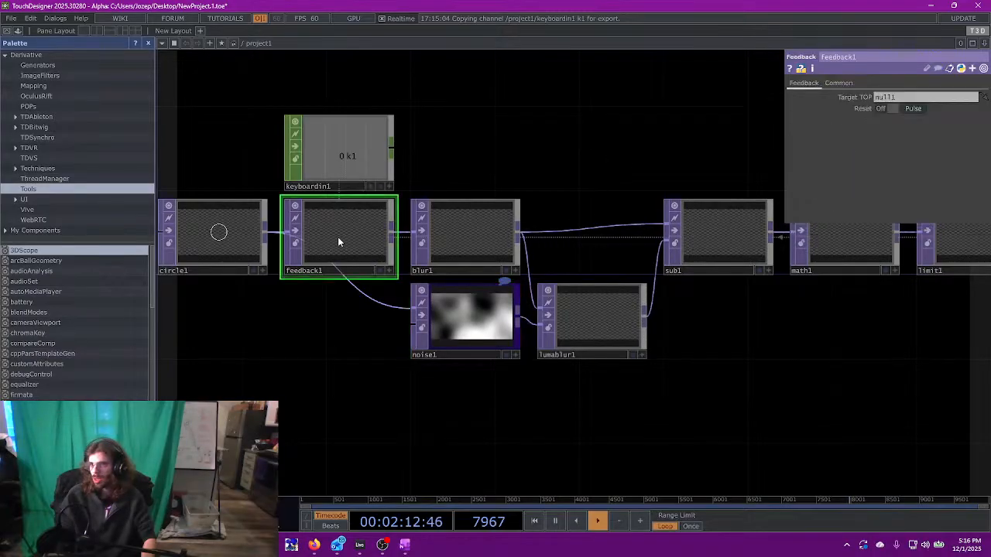
# - Set the Math TOP's Multiply value to 20
pyautogui.hscroll(4, 692, 229)
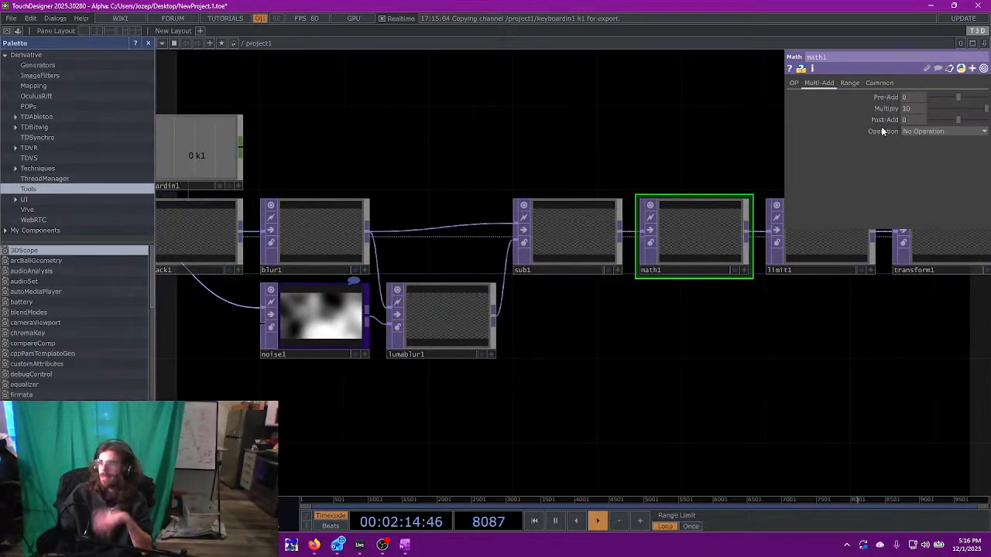
pyautogui.moveTo(909, 108); pyautogui.dragTo(865, 108)
pyautogui.write('20')
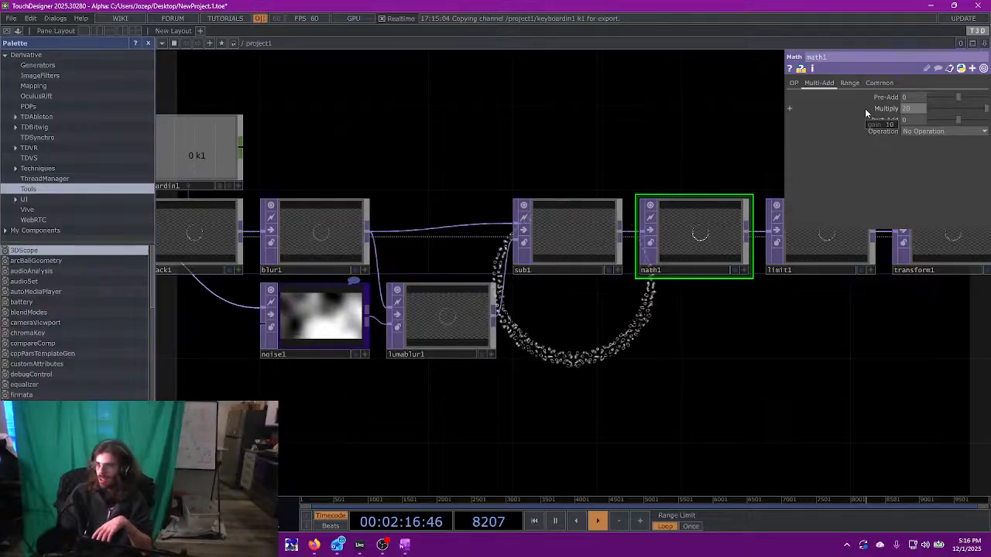
# - Set the Transform TOP's tile Extend mode to Repeat so the pattern wraps around the frame
pyautogui.moveTo(643, 457); pyautogui.dragTo(623, 445)
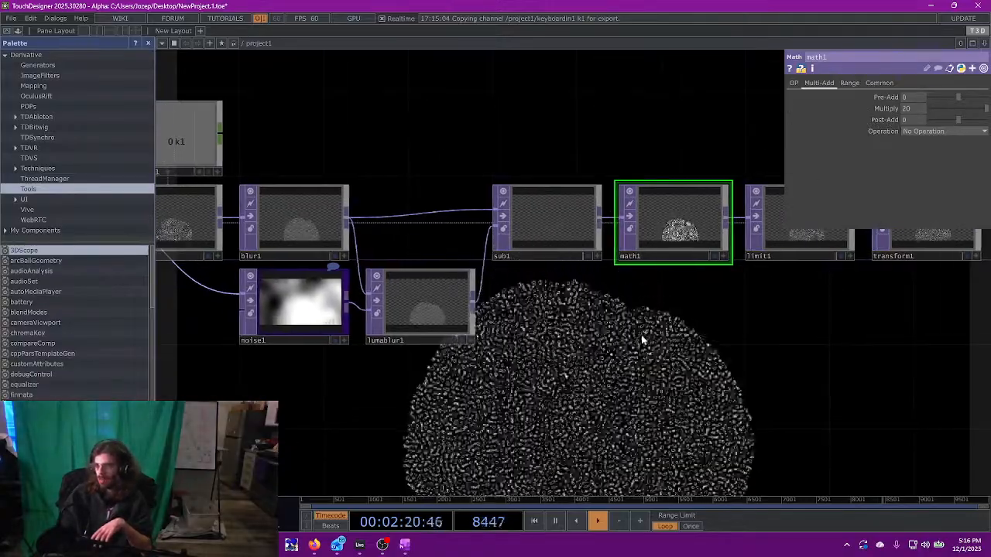
pyautogui.hscroll(3, 798, 294)
pyautogui.click(851, 247)
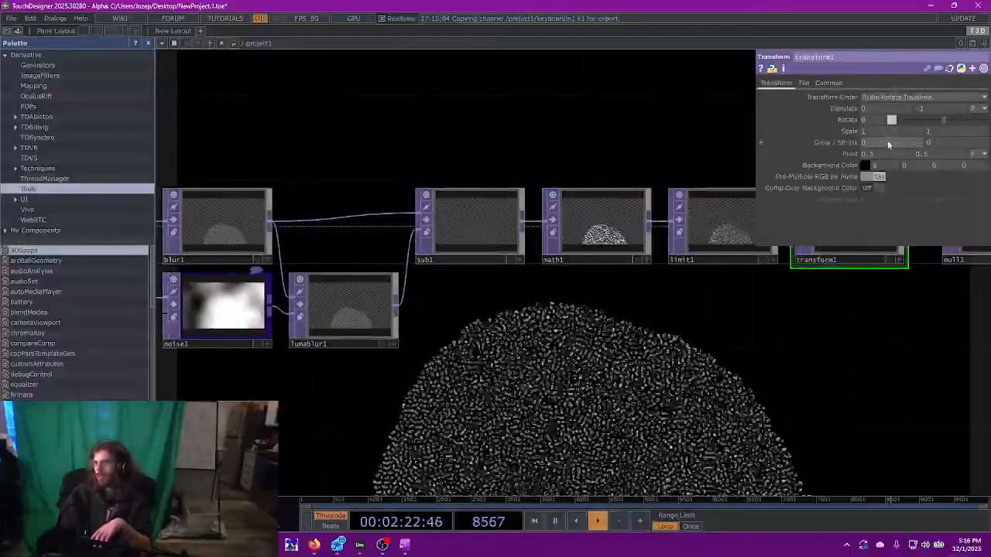
pyautogui.click(803, 83)
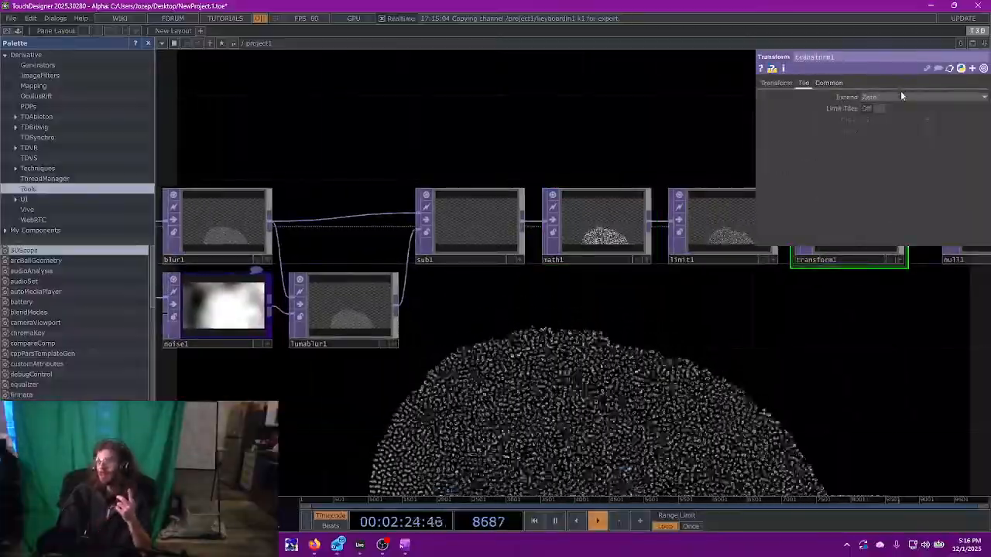
pyautogui.click(900, 96)
pyautogui.click(881, 131)
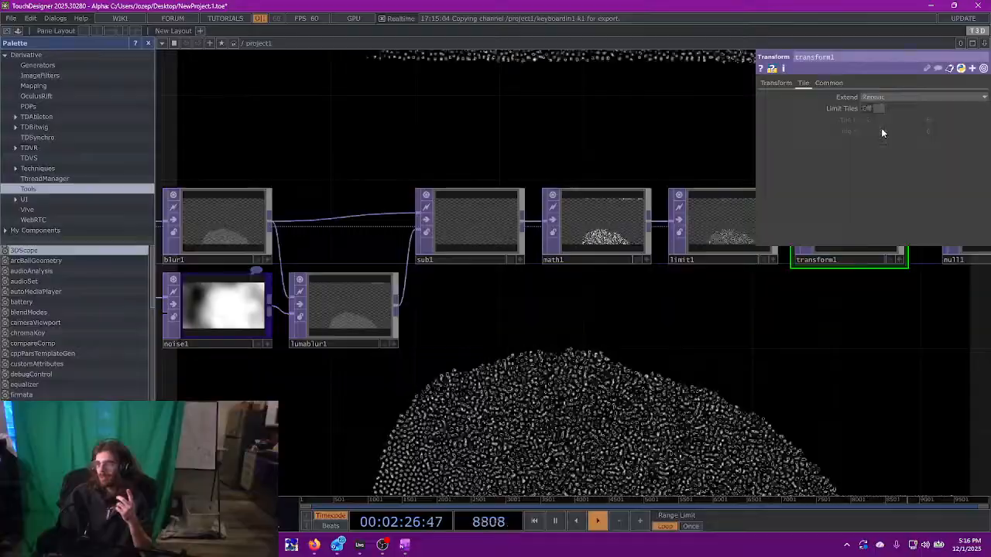
# - Set the Luma Blur TOP's Extend mode to Mirror
pyautogui.moveTo(644, 313); pyautogui.dragTo(552, 334)
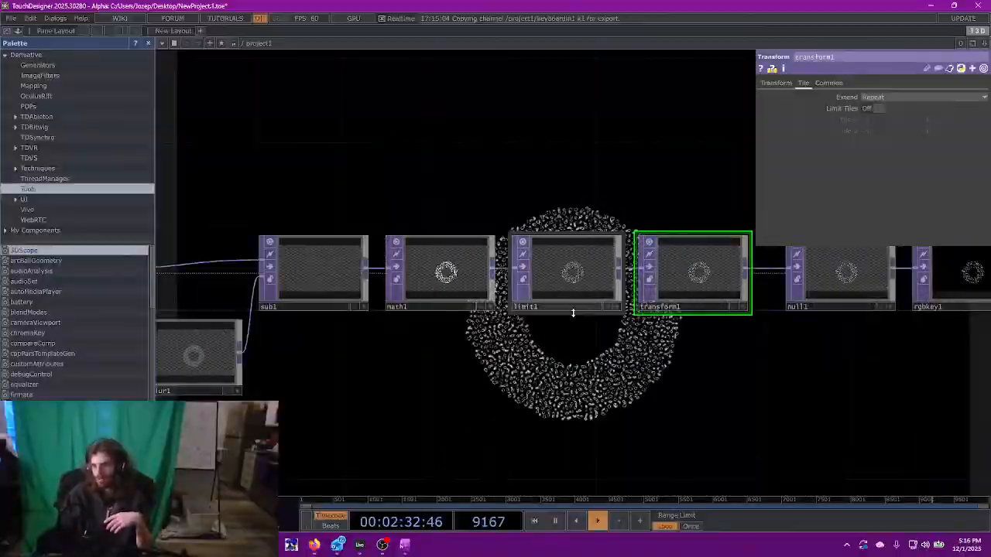
pyautogui.moveTo(562, 203); pyautogui.dragTo(716, 230)
pyautogui.moveTo(467, 157); pyautogui.dragTo(705, 167)
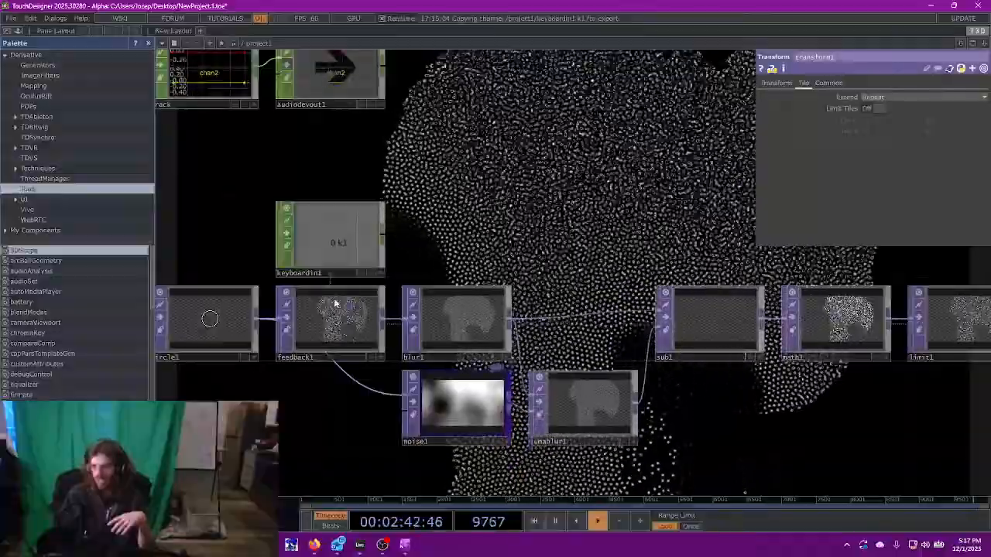
pyautogui.click(473, 327)
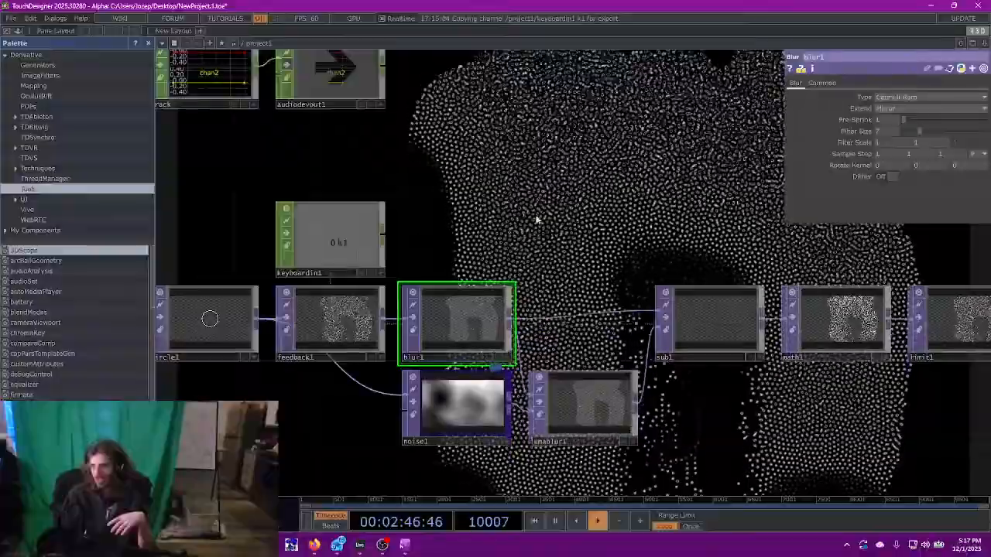
pyautogui.click(584, 395)
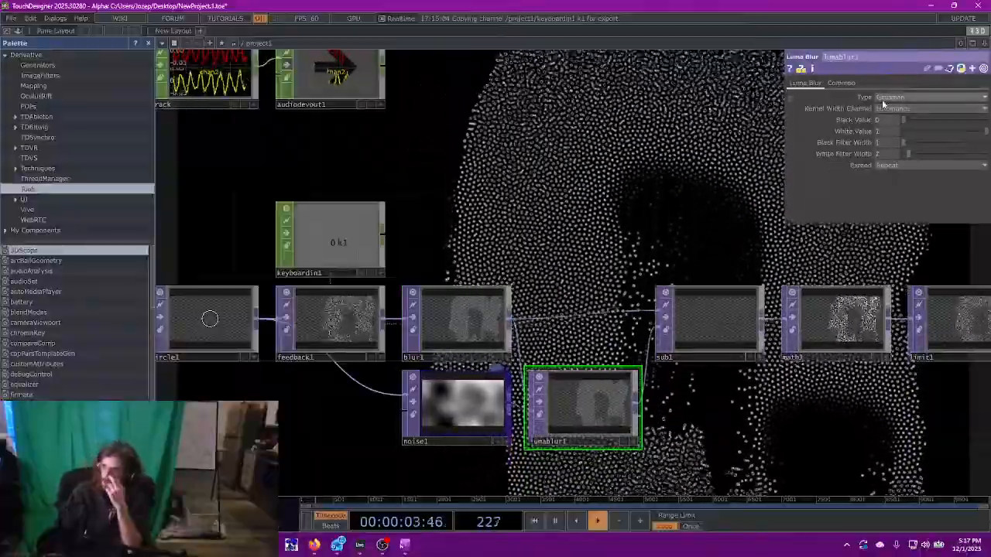
pyautogui.click(887, 165)
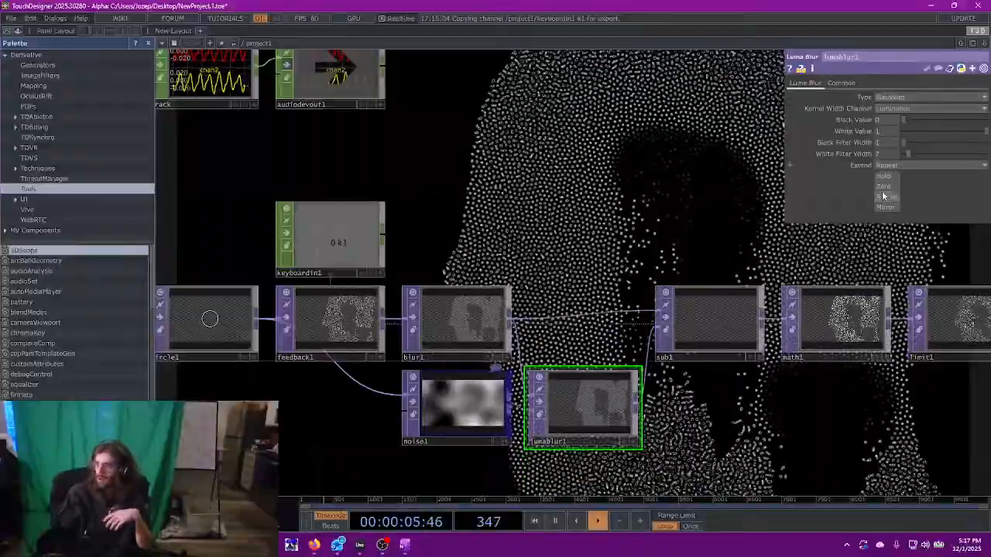
pyautogui.click(884, 206)
# - Move the RGB Key TOP farther away from null1 to make room at the end of the chain
pyautogui.moveTo(663, 222); pyautogui.dragTo(602, 211)
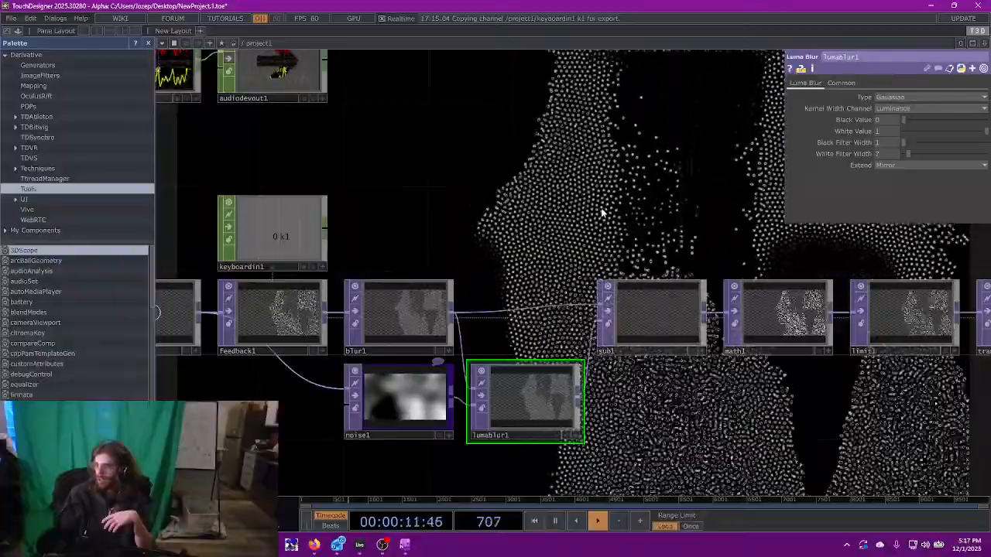
pyautogui.moveTo(600, 210); pyautogui.dragTo(682, 213)
pyautogui.moveTo(517, 208); pyautogui.dragTo(489, 244)
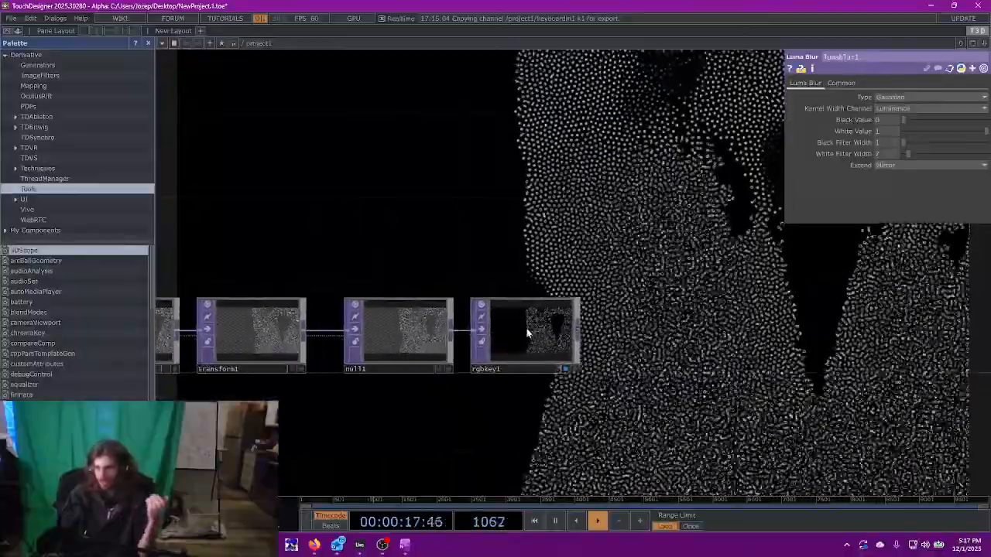
pyautogui.moveTo(900, 306); pyautogui.dragTo(900, 305)
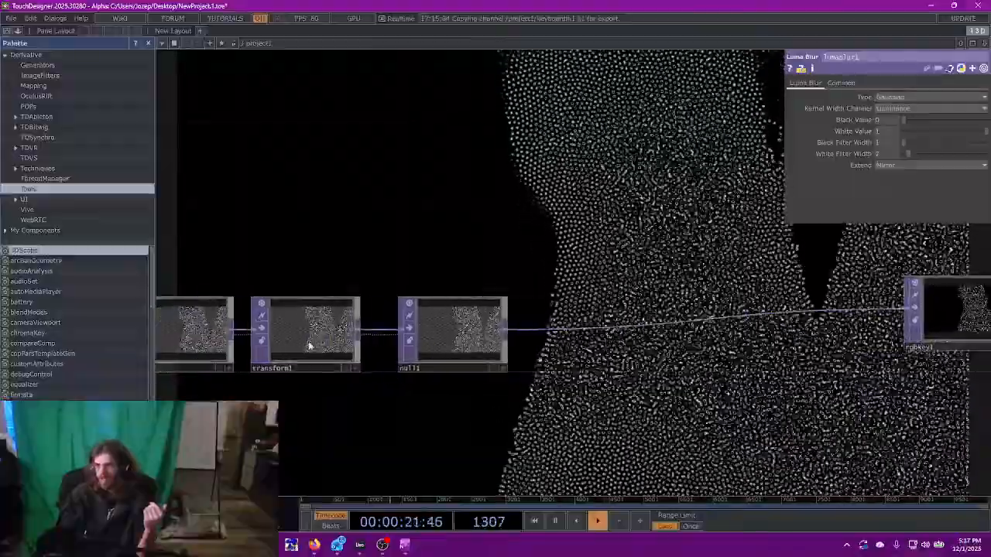
# - Add a Noise CHOP directly below the Transform TOP
pyautogui.click(352, 348)
pyautogui.moveTo(389, 394); pyautogui.dragTo(426, 385)
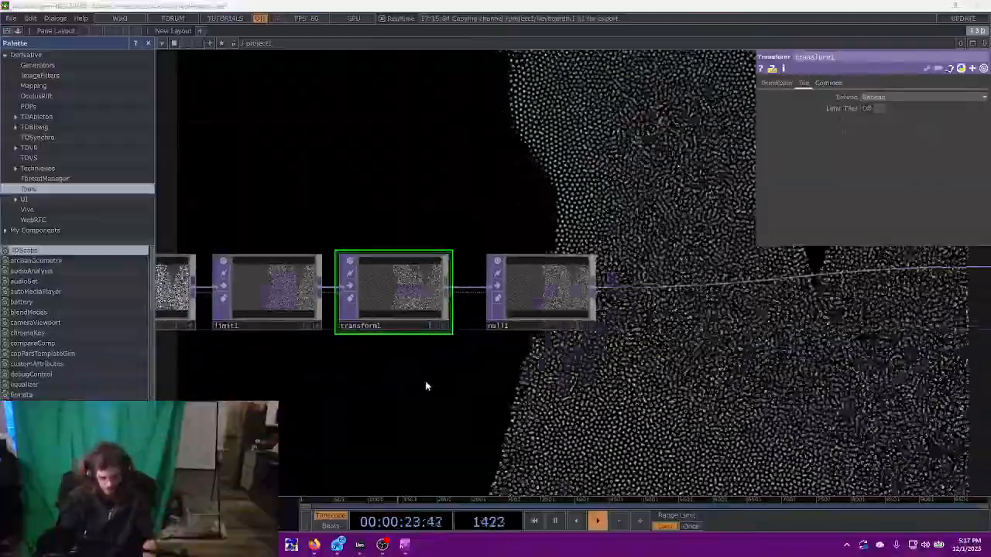
pyautogui.press('Tab')
pyautogui.press('Tab')
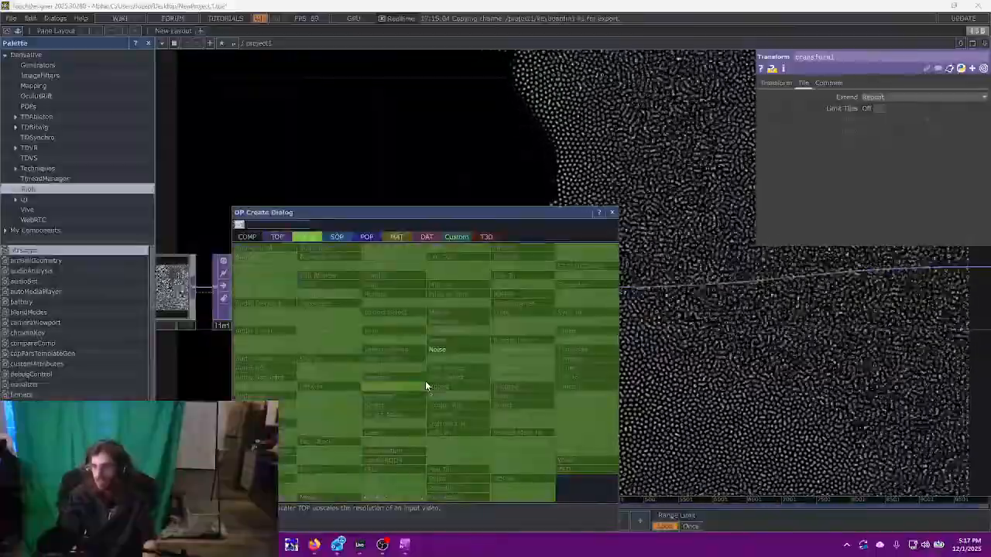
pyautogui.click(425, 381)
pyautogui.click(425, 381)
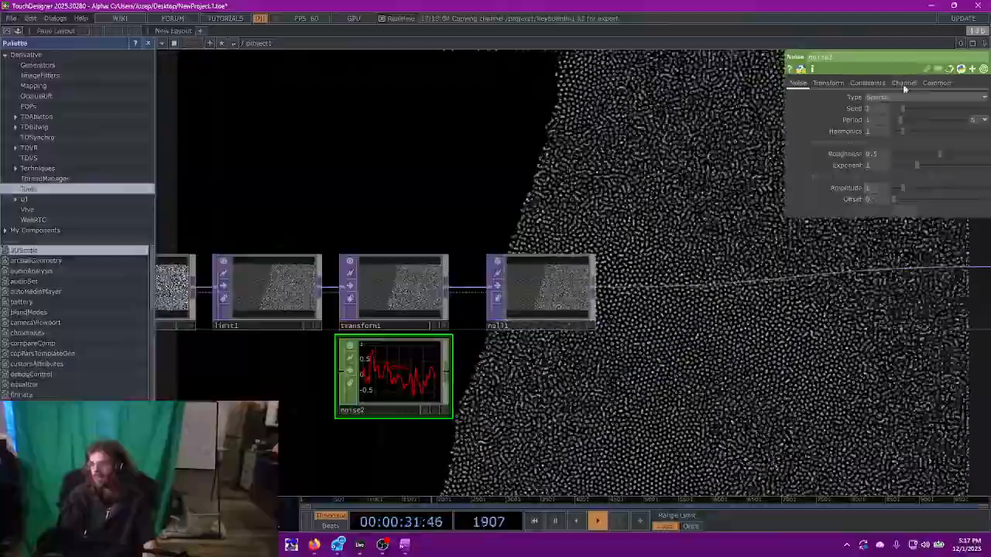
# - Turn on Time Slice for the new Noise CHOP
pyautogui.click(936, 83)
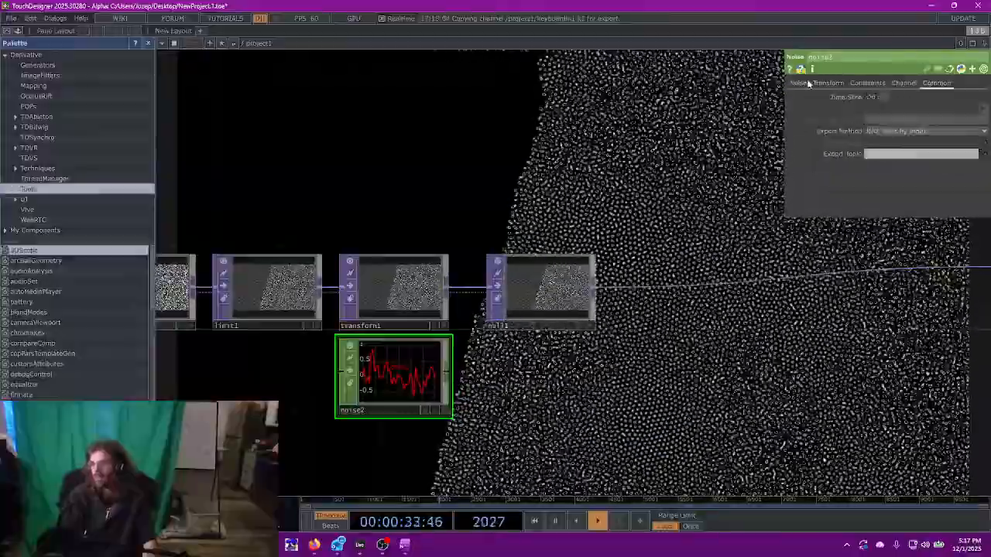
pyautogui.click(903, 83)
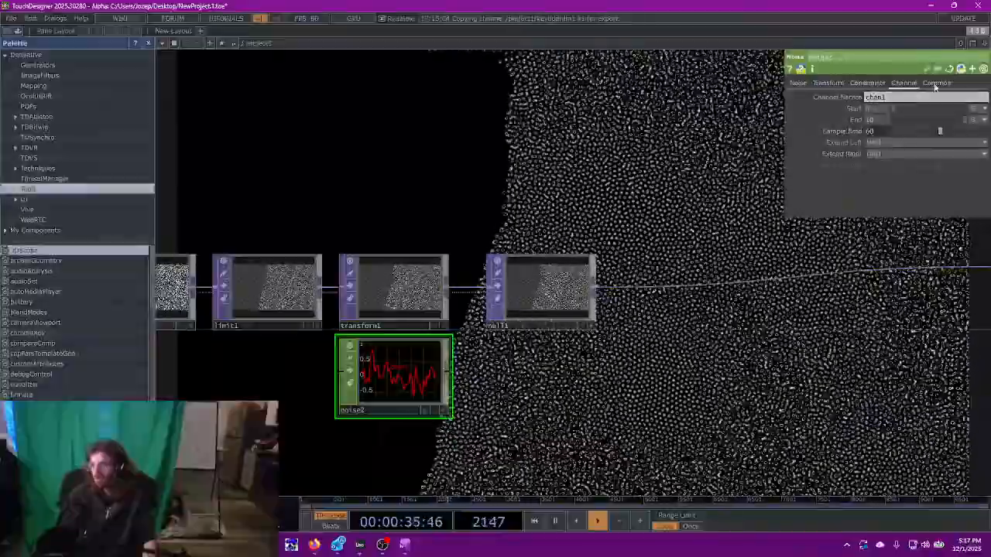
pyautogui.click(935, 83)
pyautogui.click(879, 97)
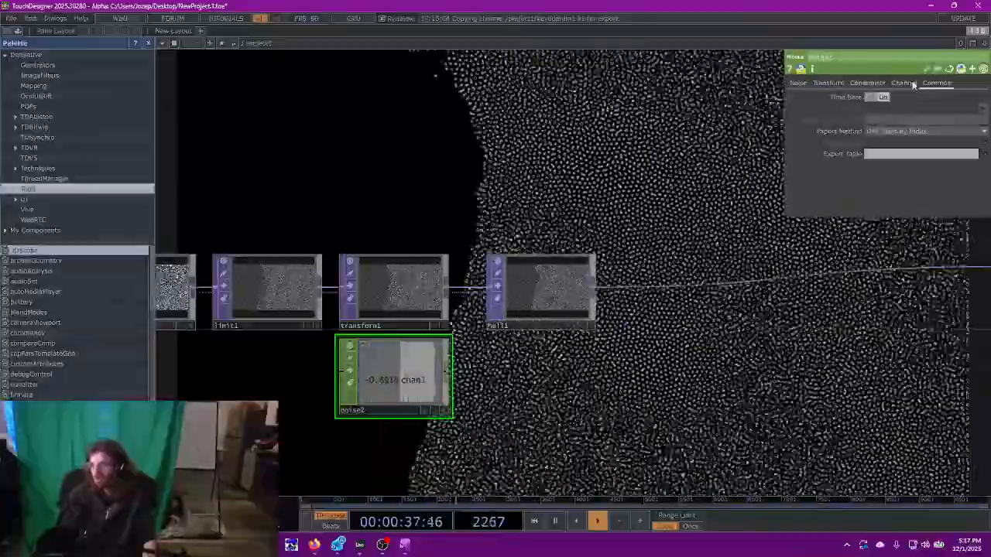
pyautogui.click(799, 84)
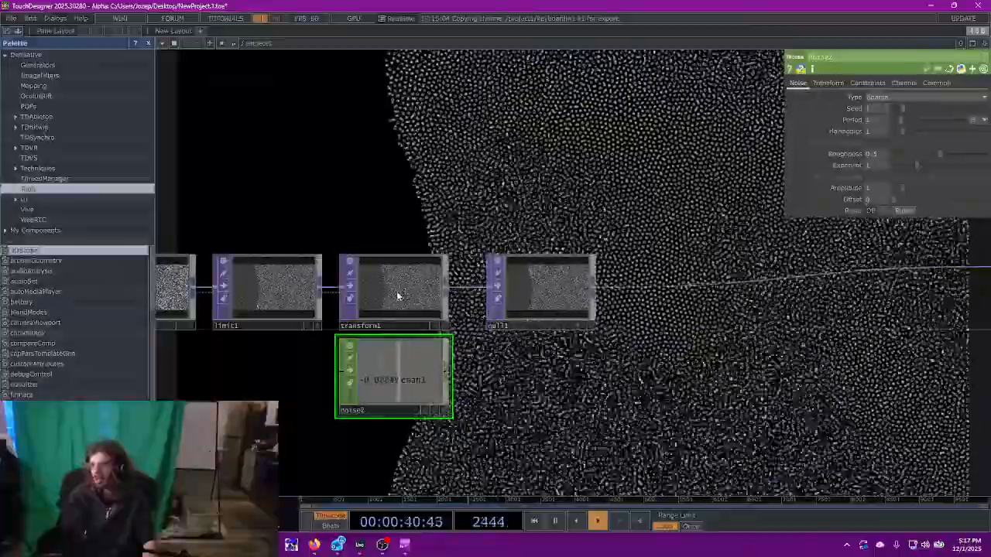
# - Drive the Transform TOP's Translate from the Noise CHOP's chan1 channel and set the noise Period to 10
pyautogui.click(398, 295)
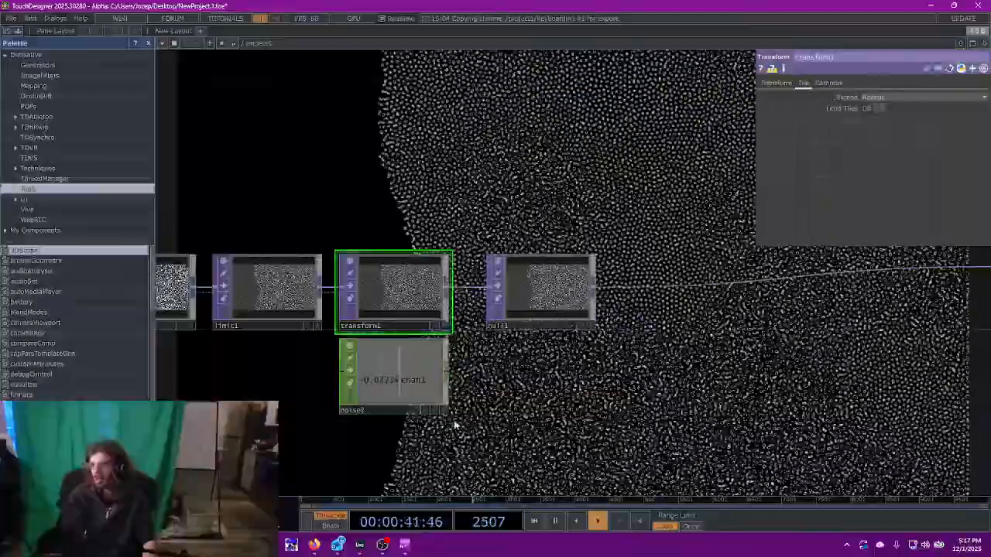
pyautogui.click(776, 83)
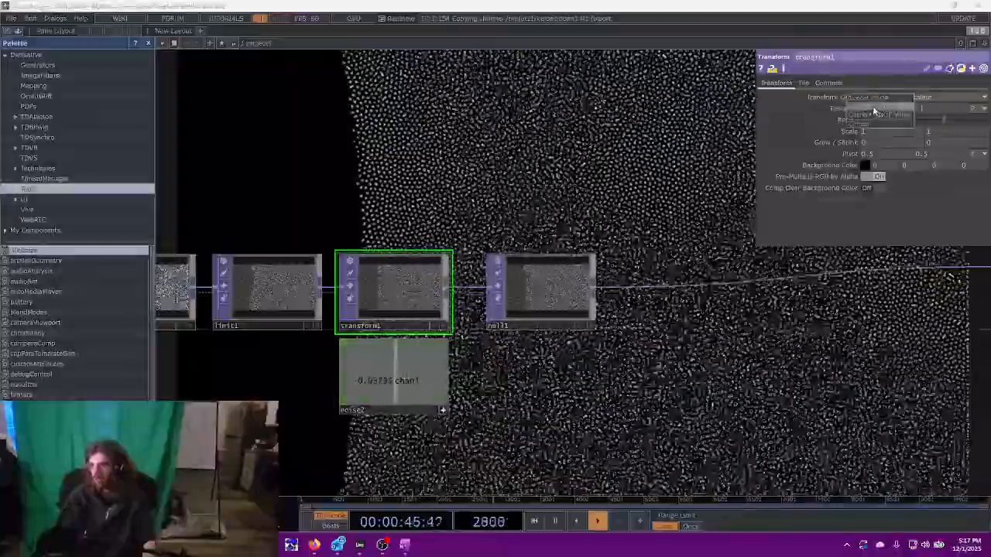
pyautogui.moveTo(843, 108); pyautogui.dragTo(929, 113)
pyautogui.click(927, 112)
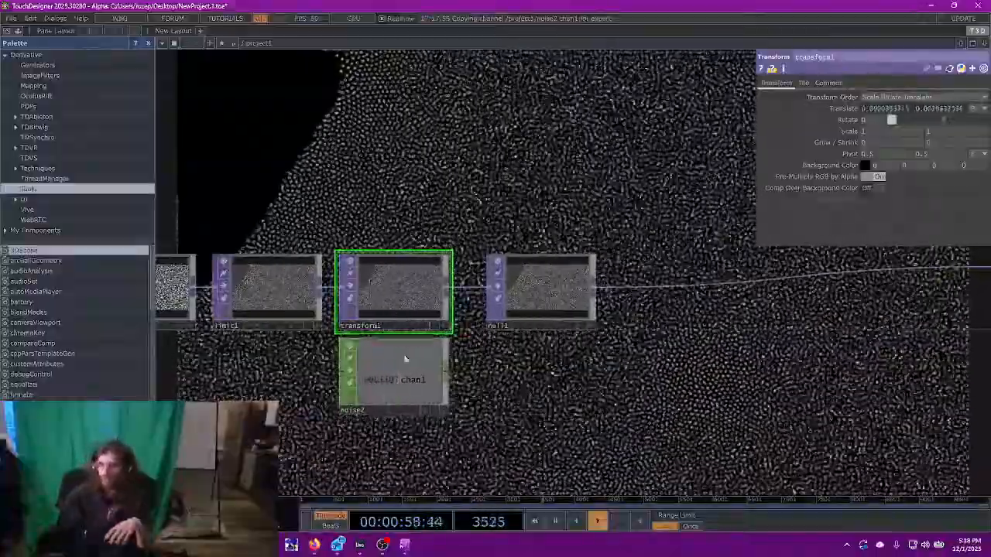
pyautogui.click(404, 358)
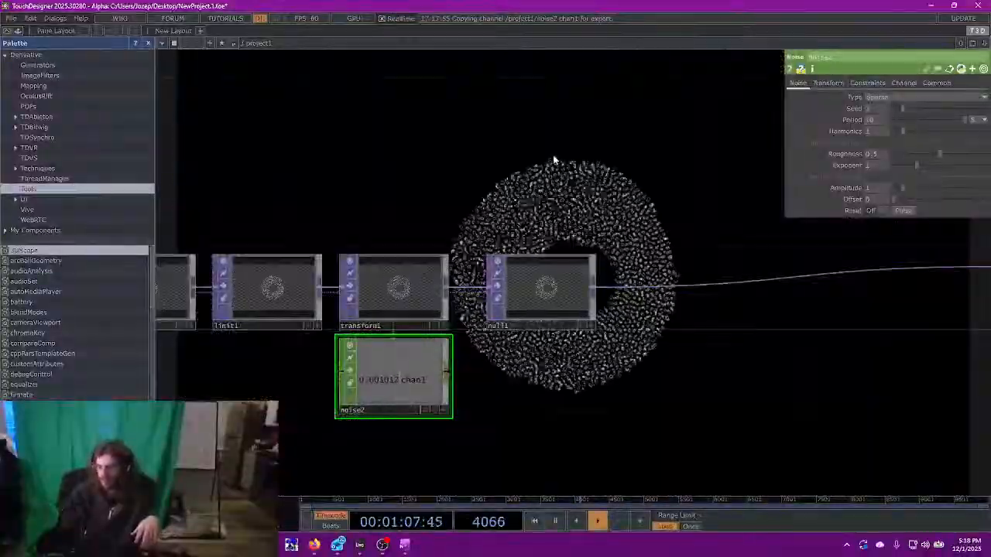
# - Space null1 away from transform1 and insert a Displace TOP on the wire between them
pyautogui.moveTo(554, 167); pyautogui.dragTo(473, 202)
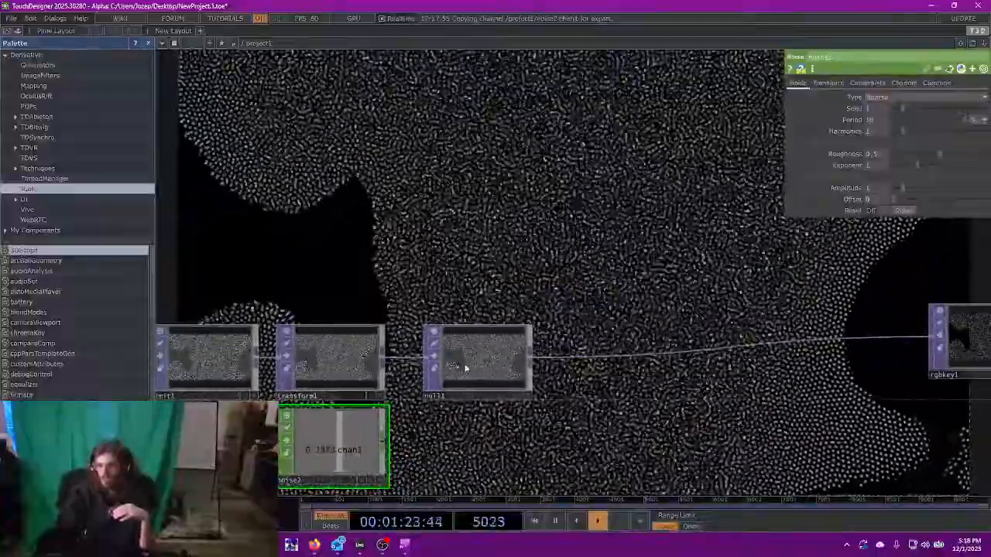
pyautogui.moveTo(464, 365); pyautogui.dragTo(647, 365)
pyautogui.rightClick(493, 357)
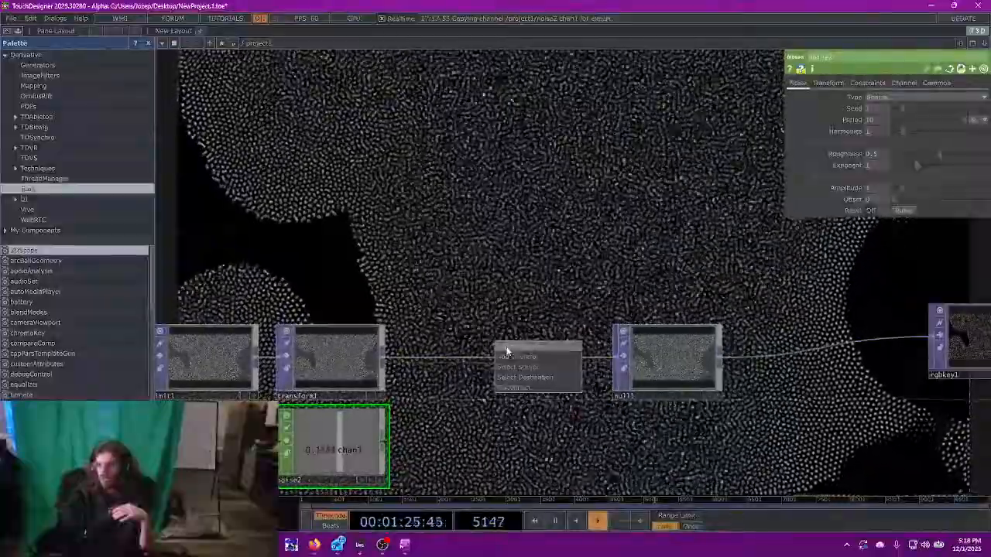
pyautogui.click(507, 352)
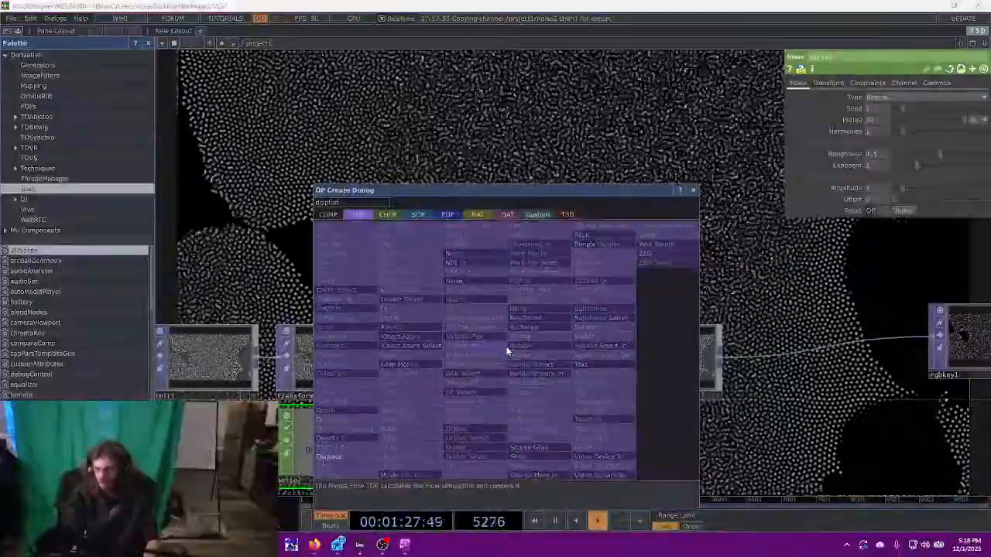
pyautogui.press('Return')
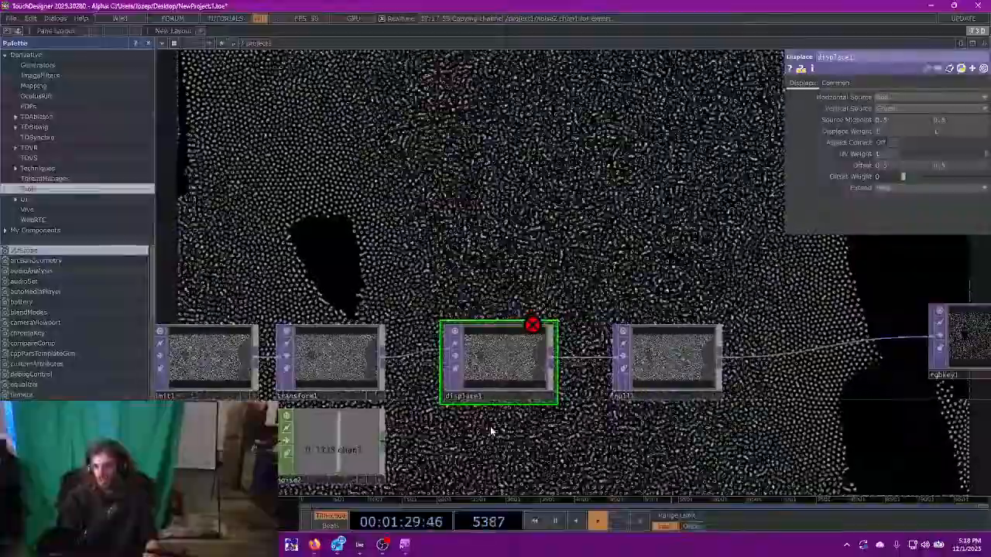
pyautogui.moveTo(491, 431); pyautogui.dragTo(776, 384)
pyautogui.scroll(-3, 748, 394)
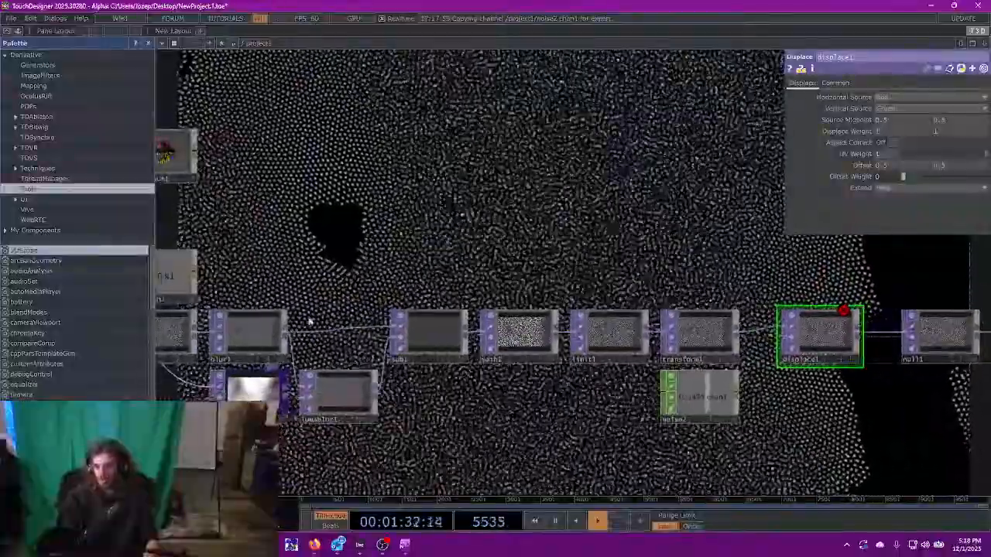
pyautogui.moveTo(308, 321); pyautogui.dragTo(343, 320)
pyautogui.click(196, 333)
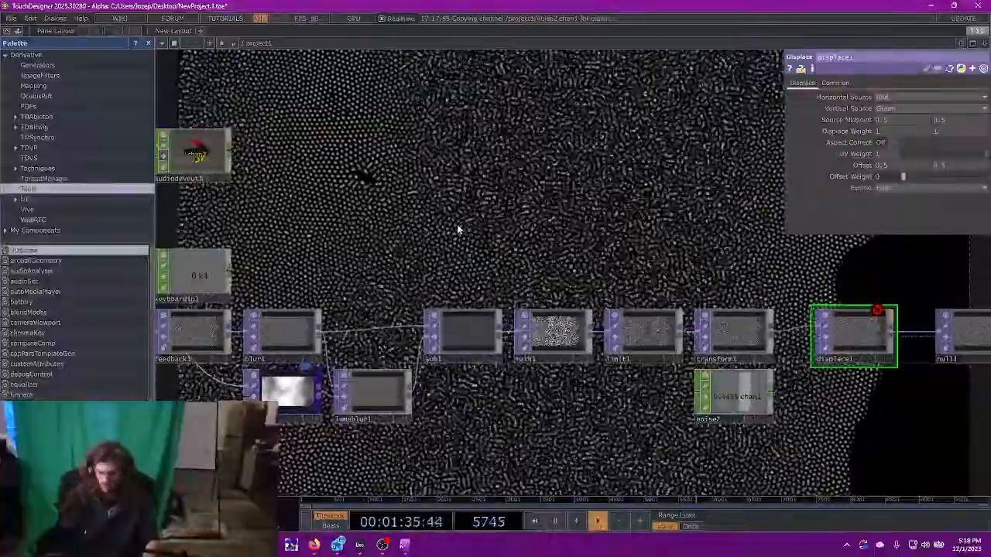
pyautogui.click(457, 229)
pyautogui.click(457, 229)
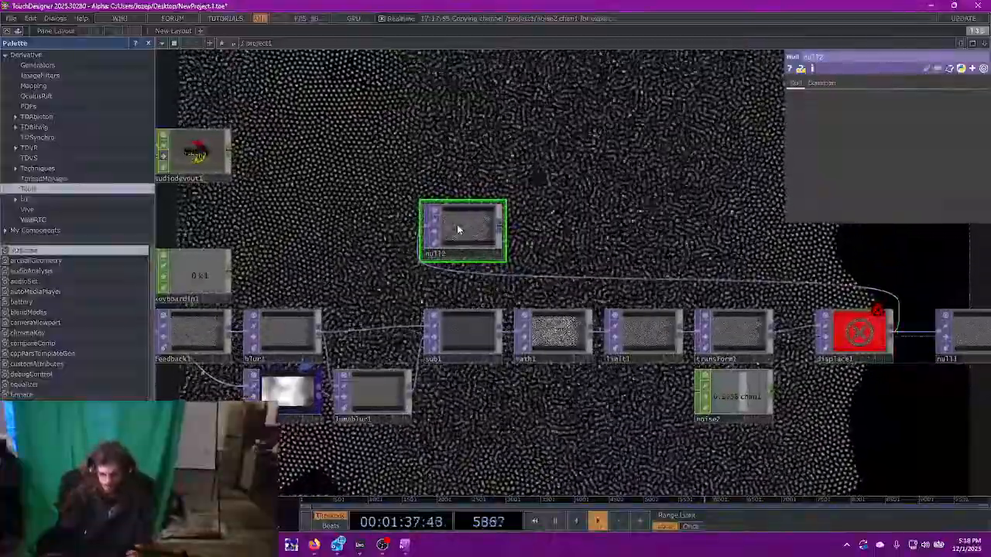
pyautogui.press('Delete')
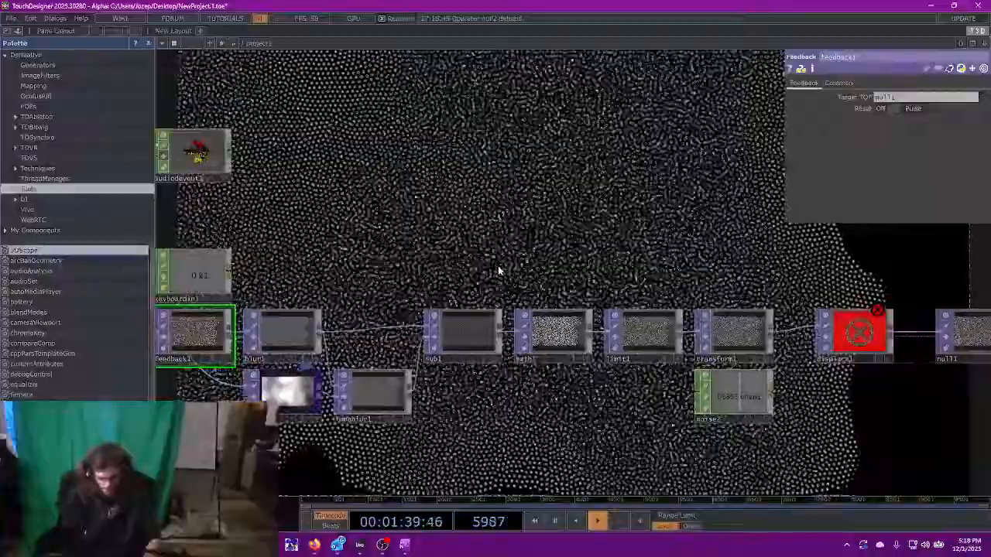
# - Branch a Null TOP off feedback1 above the Subtract TOP and add a Slope TOP after it
pyautogui.click(464, 274)
pyautogui.scroll(4, 467, 274)
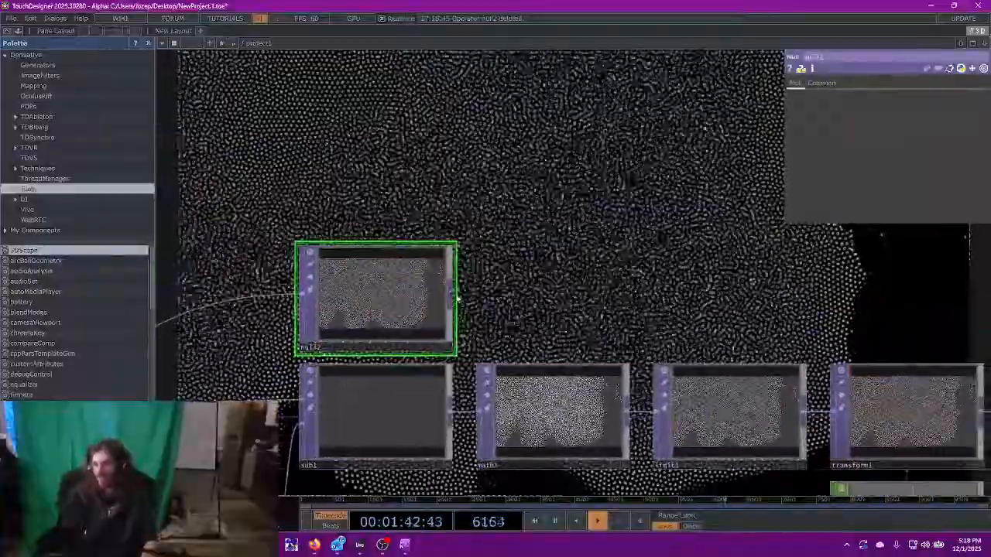
pyautogui.click(453, 294)
pyautogui.click(511, 296)
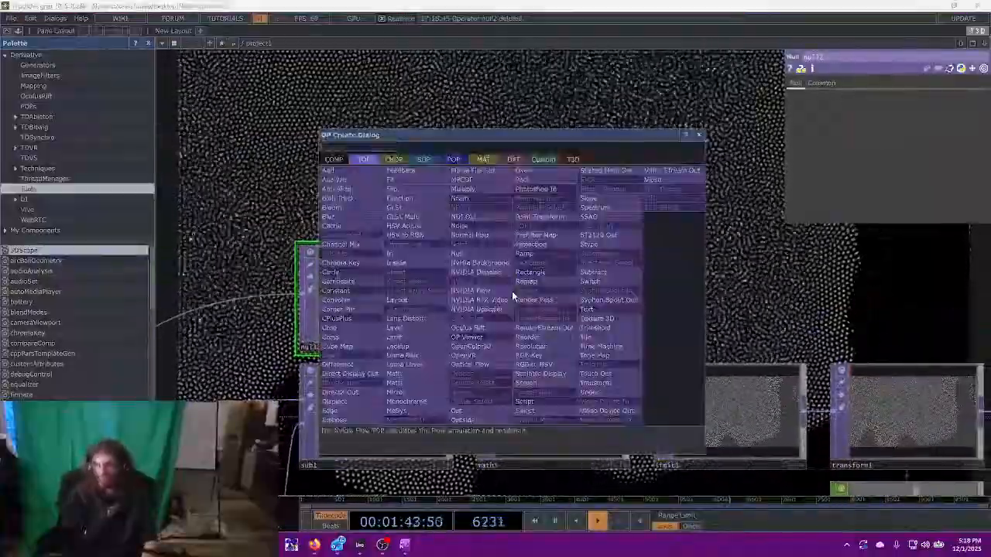
pyautogui.write('slope')
pyautogui.press('Return')
pyautogui.click(512, 296)
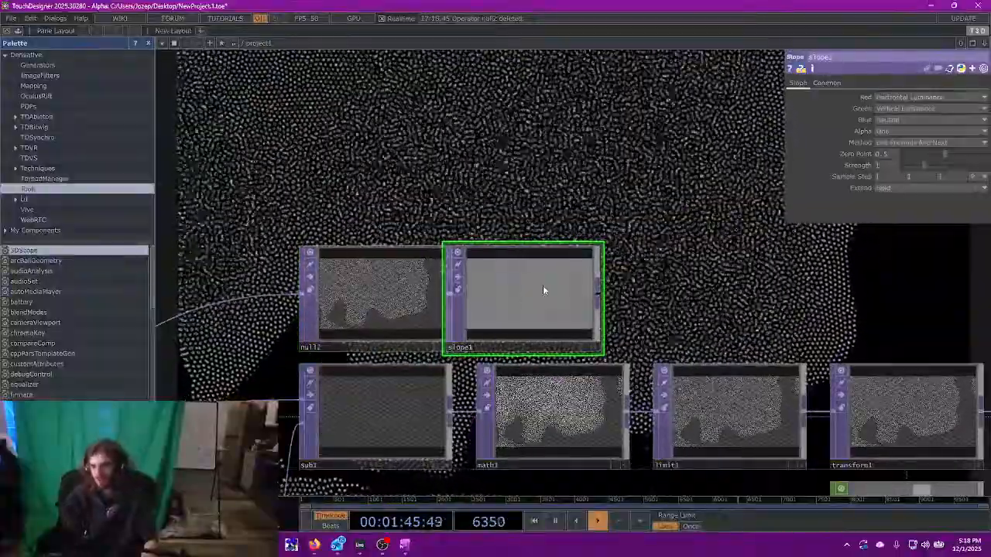
# - Connect the Slope TOP's output to the second input of the Displace TOP
pyautogui.scroll(6, 568, 288)
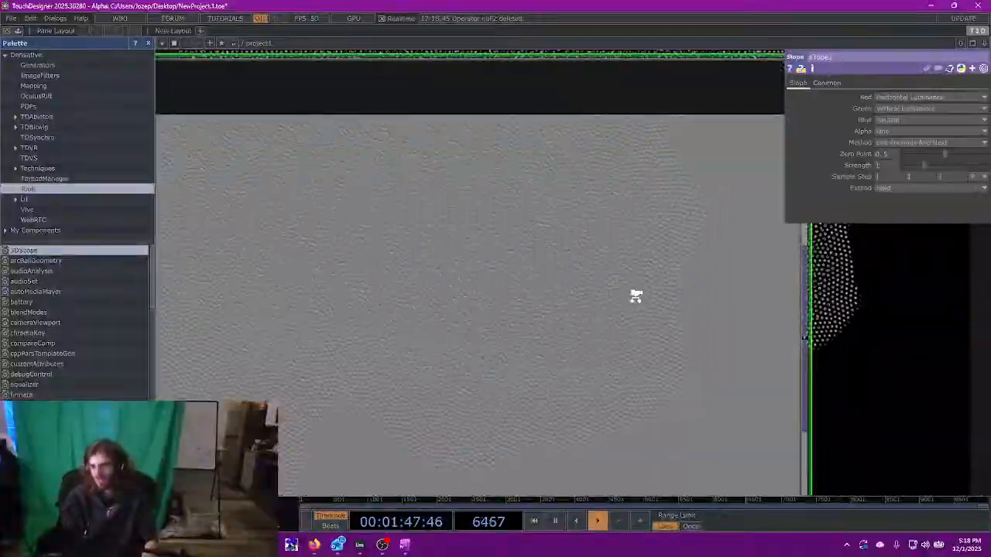
pyautogui.scroll(-5, 636, 299)
pyautogui.moveTo(805, 356); pyautogui.dragTo(462, 316)
pyautogui.scroll(-1, 463, 313)
pyautogui.scroll(-1, 464, 309)
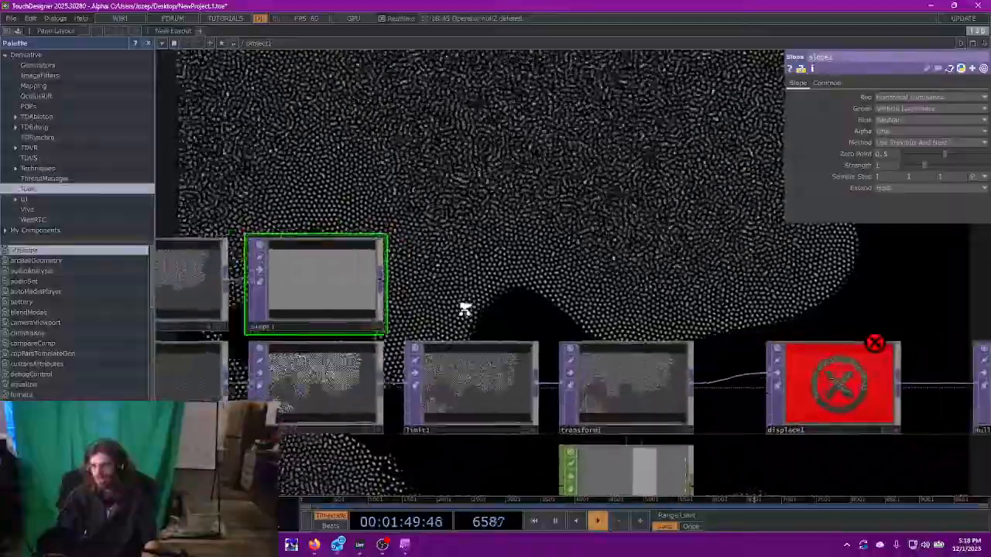
pyautogui.scroll(1, 464, 310)
pyautogui.moveTo(375, 226); pyautogui.dragTo(633, 103)
pyautogui.moveTo(682, 322); pyautogui.dragTo(811, 396)
pyautogui.moveTo(752, 293); pyautogui.dragTo(606, 299)
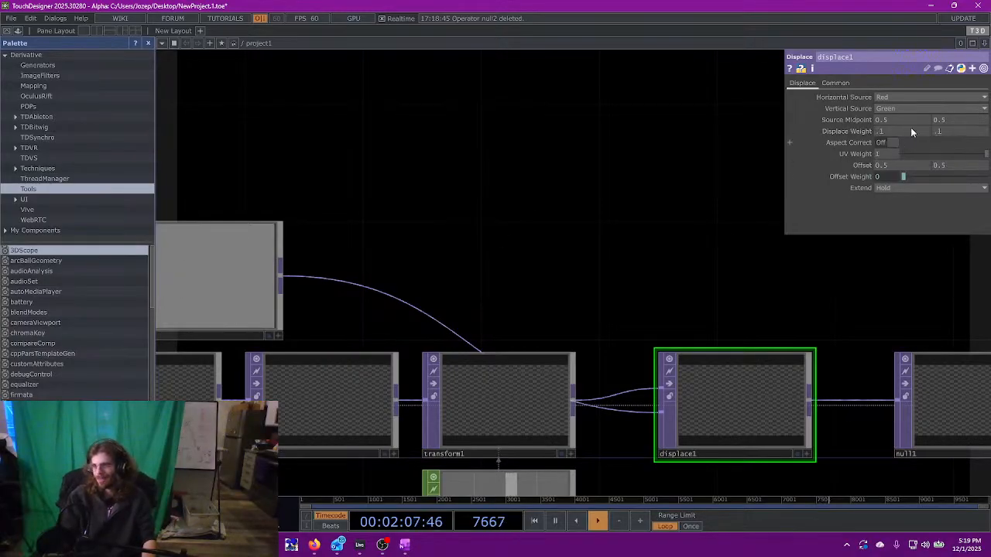
# - Set both Displace Weight values of the Displace TOP to .001
pyautogui.write('.001')
pyautogui.press('Tab')
pyautogui.write('.001')
pyautogui.press('Return')
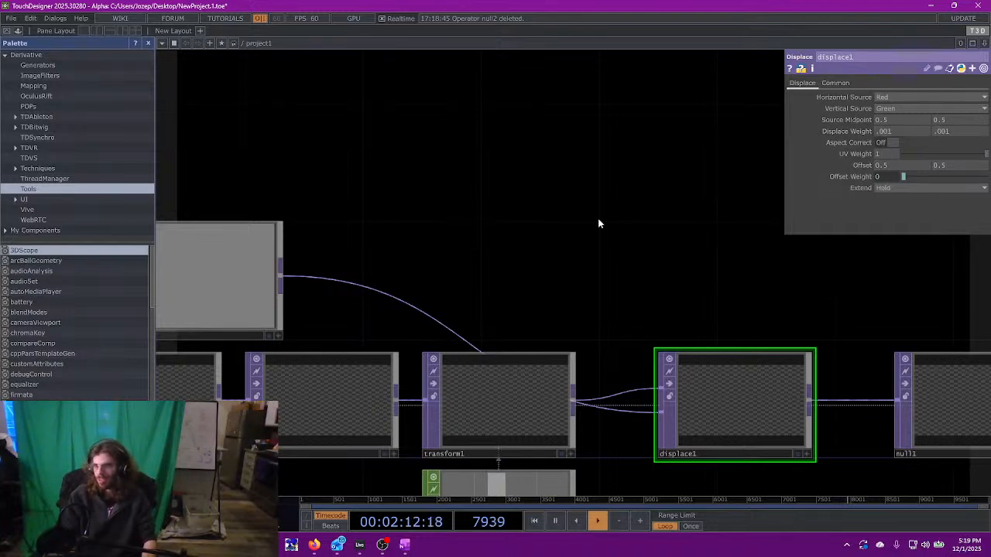
pyautogui.scroll(-3, 589, 216)
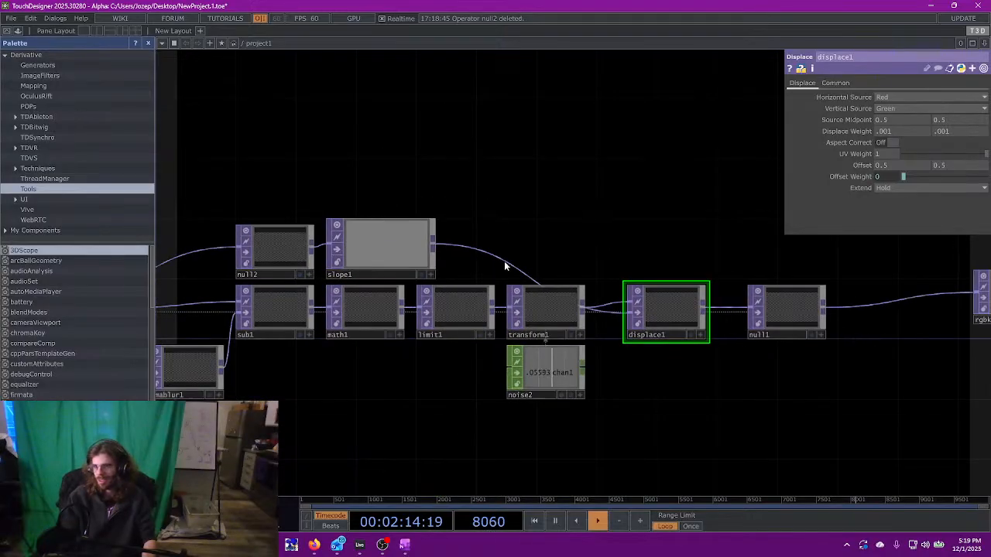
# - Set the Multiply value of the Math TOP math1 to 50
pyautogui.press('BackSpace')
pyautogui.press('BackSpace')
pyautogui.write('50')
pyautogui.press('Return')
pyautogui.moveTo(504, 197); pyautogui.dragTo(504, 233)
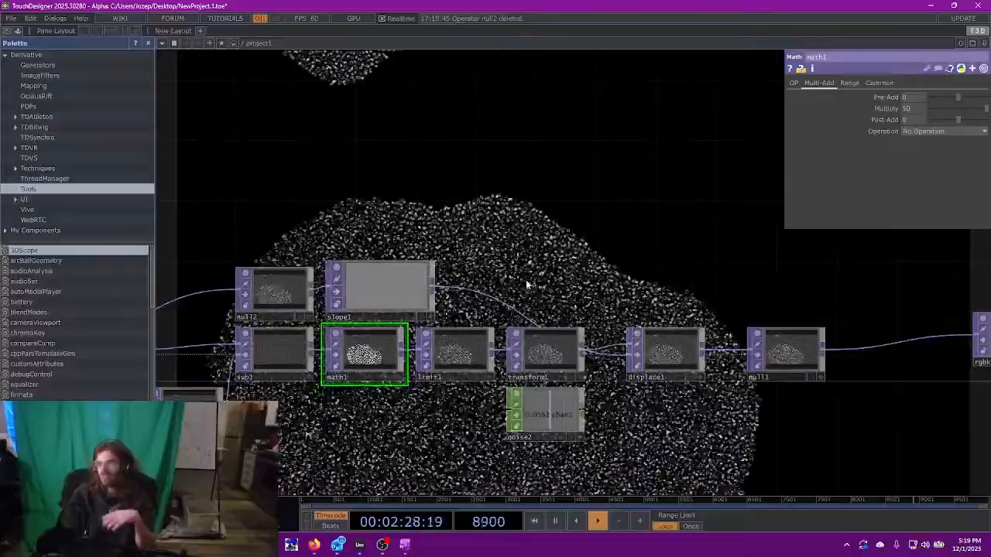
pyautogui.scroll(5, 525, 285)
# - Set the first Displace Weight value of displace1 to 0
pyautogui.click(638, 356)
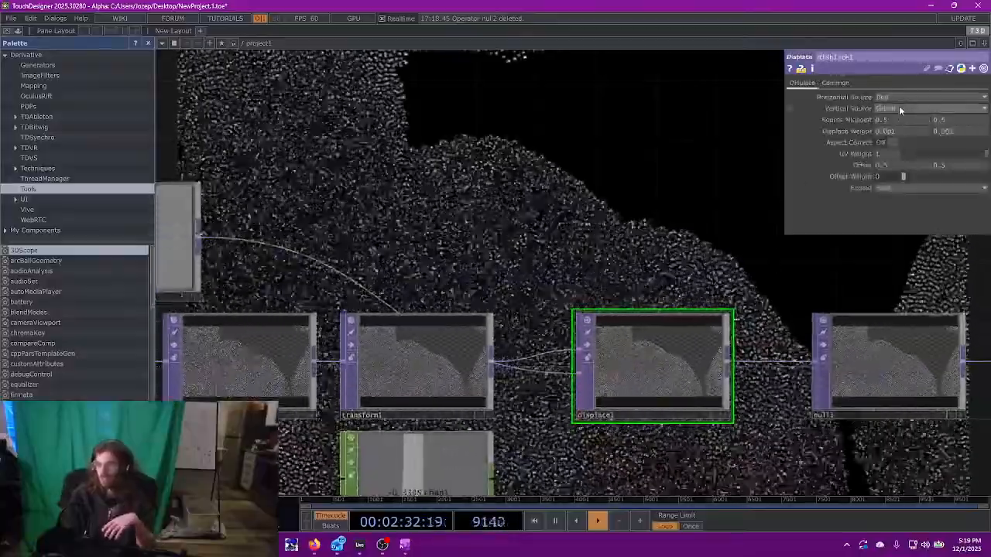
pyautogui.moveTo(899, 133); pyautogui.dragTo(853, 133)
pyautogui.write('0')
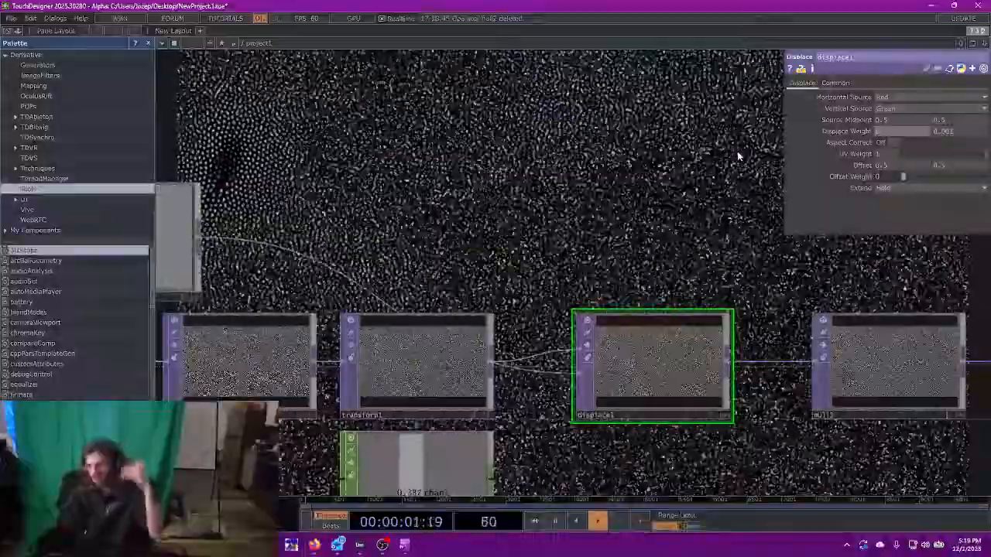
pyautogui.moveTo(681, 163); pyautogui.dragTo(625, 271)
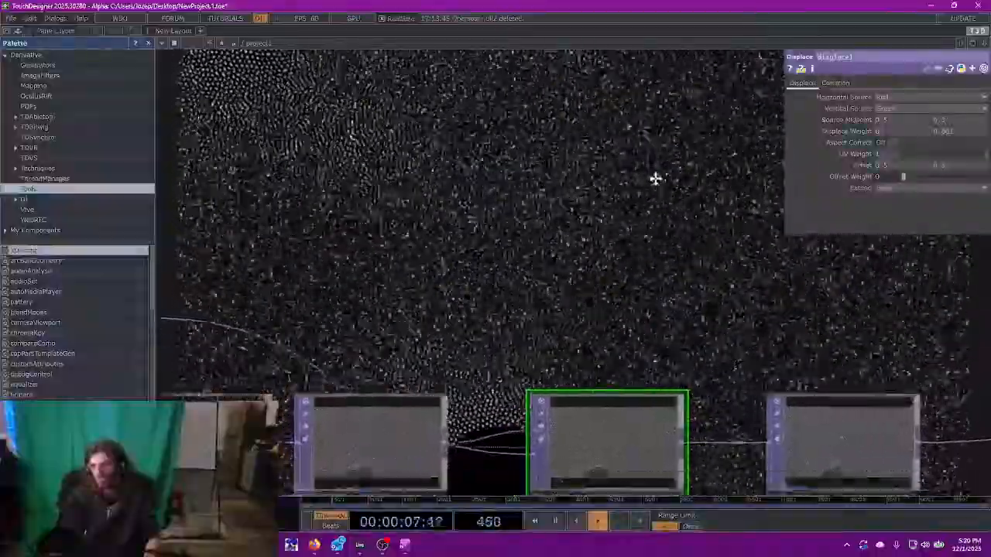
pyautogui.moveTo(619, 441); pyautogui.dragTo(634, 325)
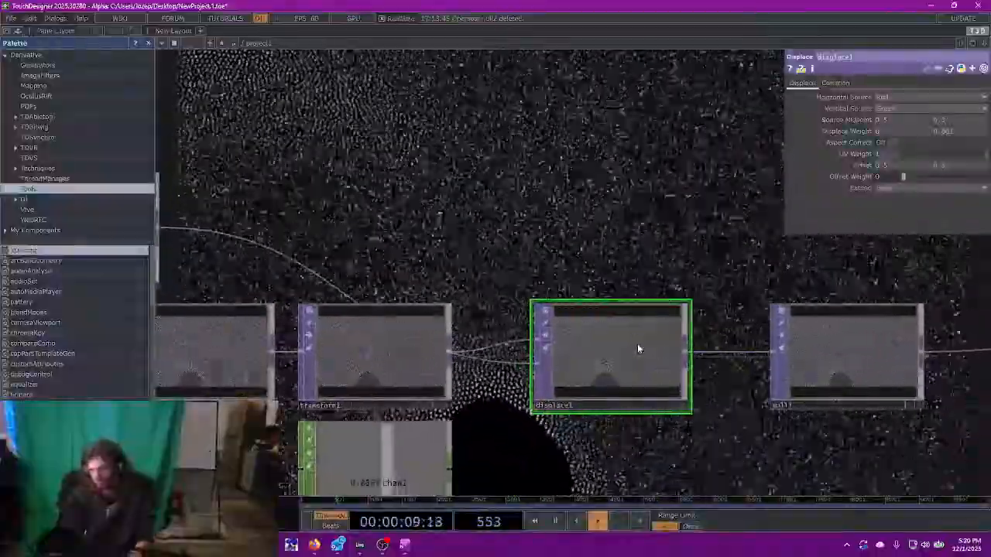
# - Delete the Displace TOP, the Slope TOP and the Null TOP that feeds the Slope TOP
pyautogui.press('Delete')
pyautogui.scroll(-4, 617, 338)
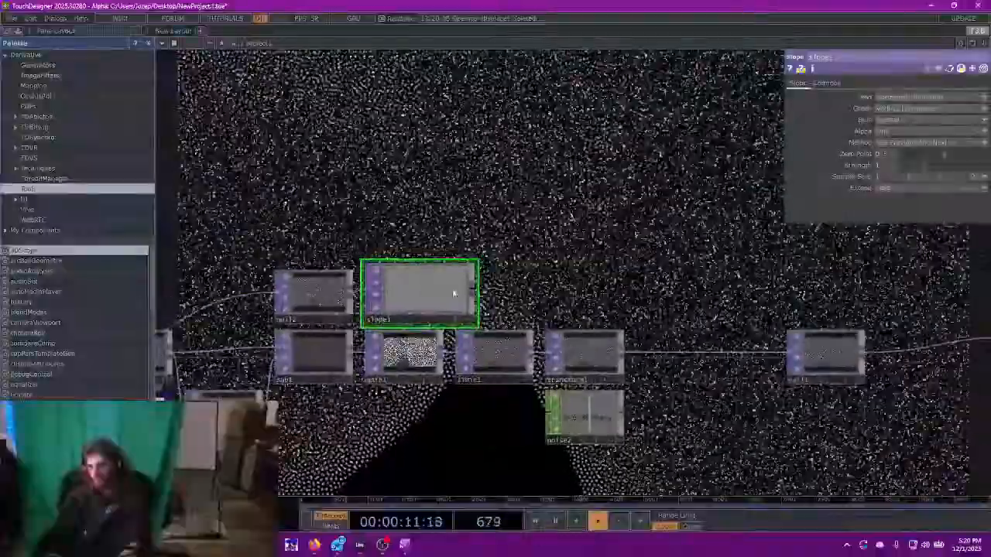
pyautogui.press('Delete')
pyautogui.click(303, 283)
pyautogui.press('Delete')
# - Set the Multiply value of the Math TOP math1 to 75
pyautogui.moveTo(317, 259); pyautogui.dragTo(571, 199)
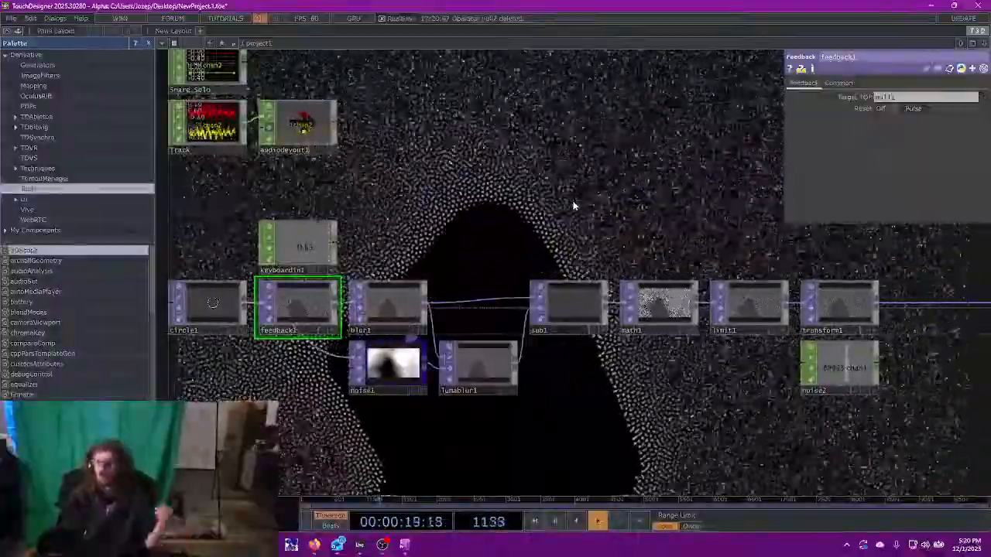
pyautogui.moveTo(474, 112); pyautogui.dragTo(547, 201)
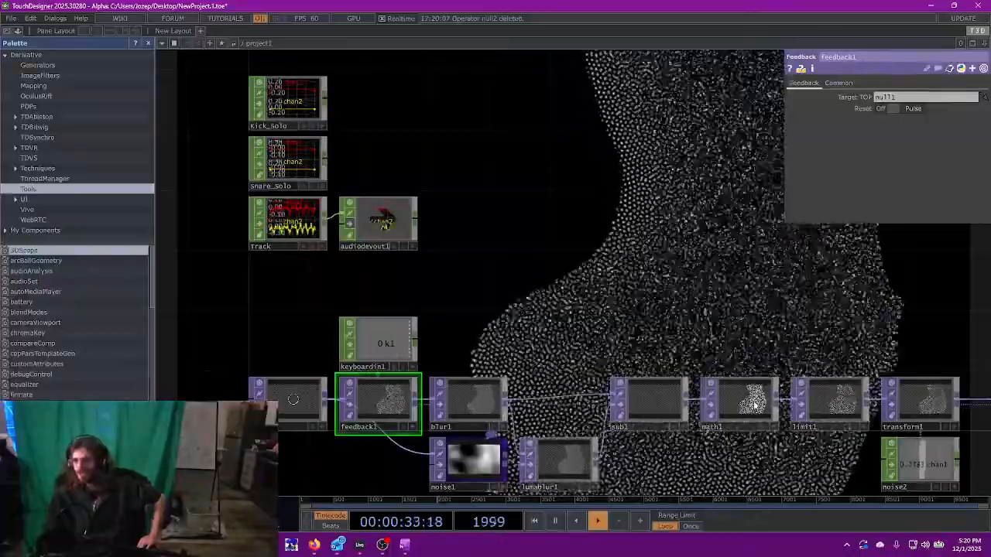
pyautogui.click(707, 383)
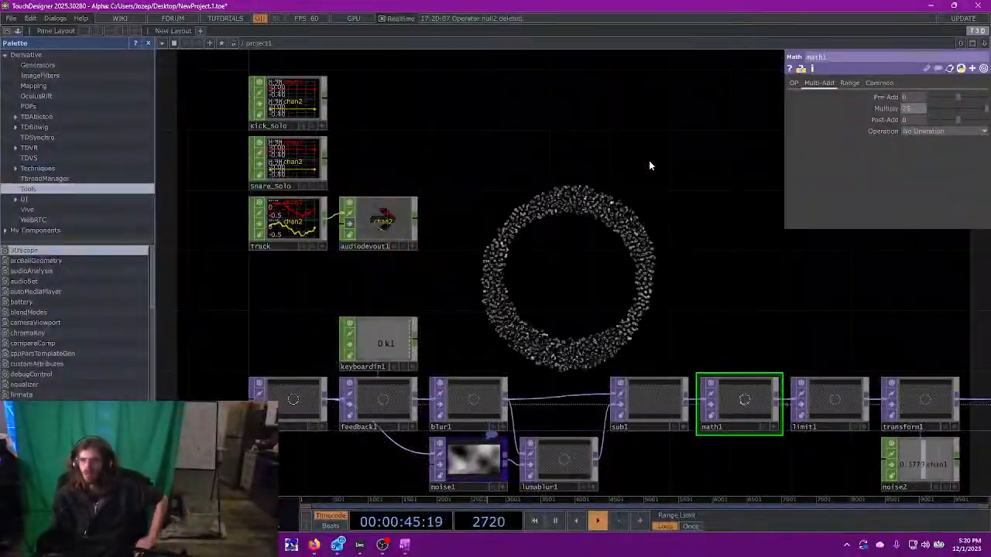
# - Add an Analyze CHOP to the output of Kick_Solo and space it away from the audio node
pyautogui.moveTo(490, 234); pyautogui.dragTo(422, 416)
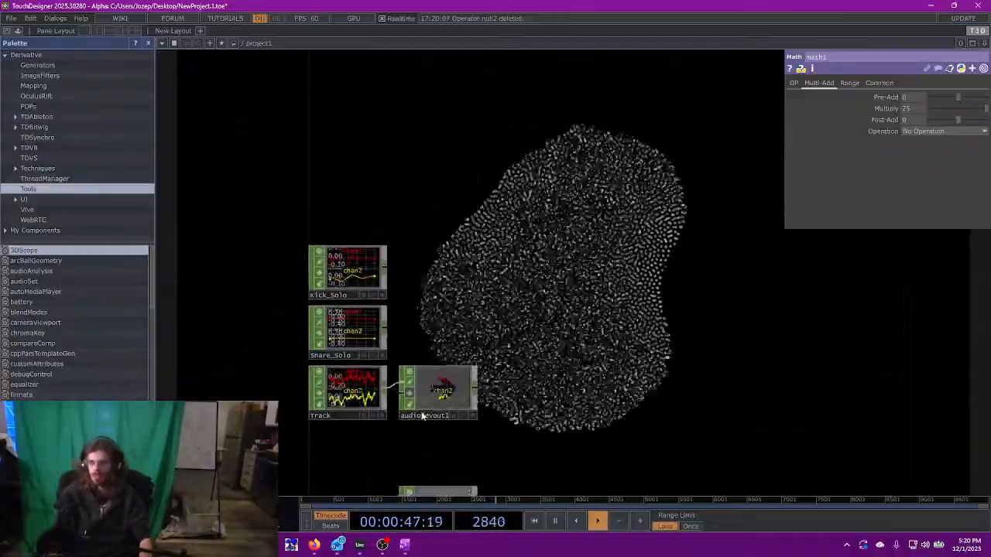
pyautogui.click(385, 270)
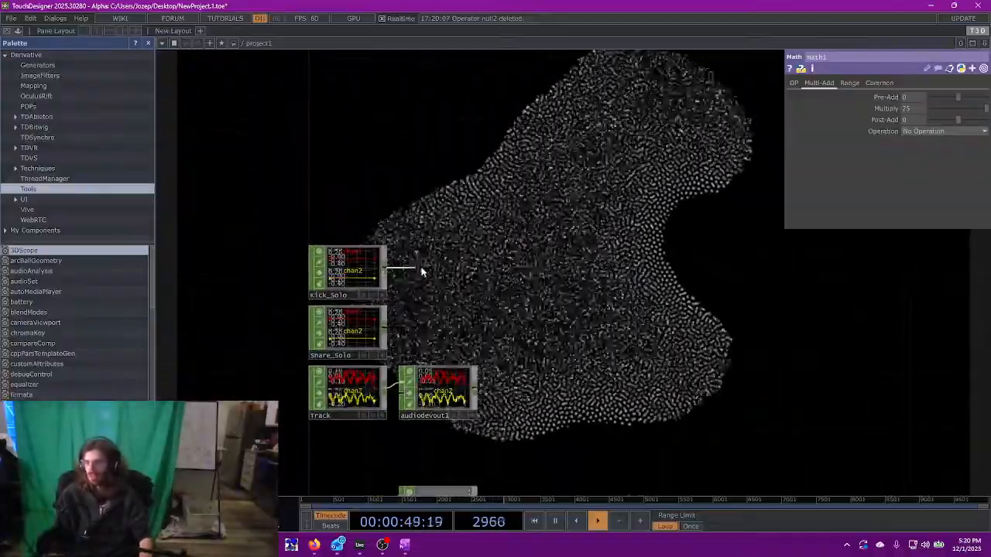
pyautogui.click(421, 270)
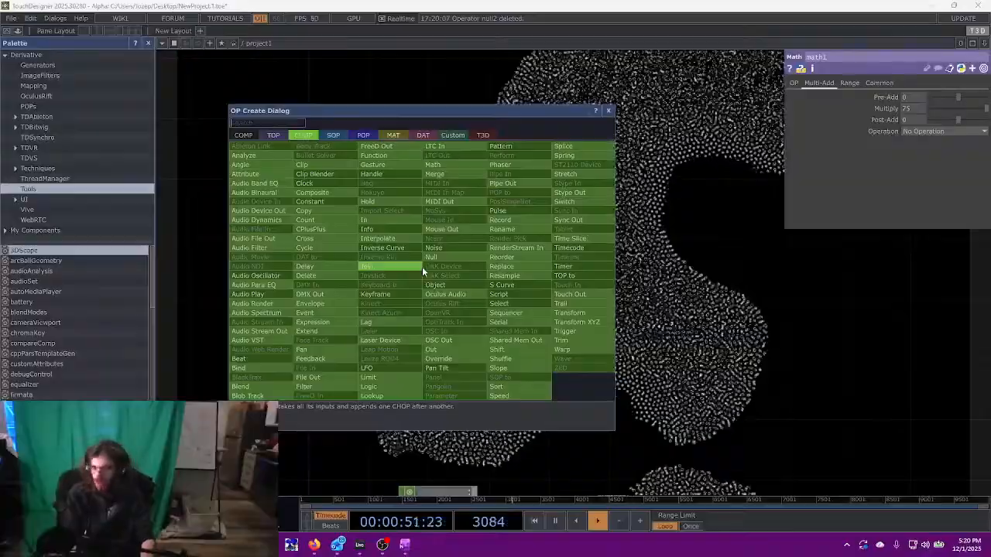
pyautogui.write('analyze')
pyautogui.press('Return')
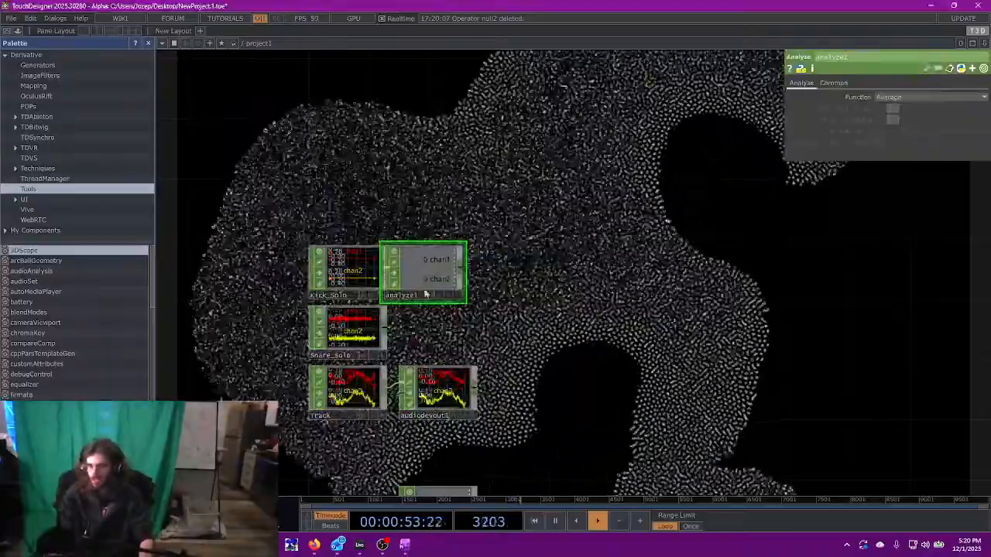
pyautogui.moveTo(427, 267); pyautogui.dragTo(511, 268)
# - Turn on Mono for the Kick_Solo audio file
pyautogui.click(353, 270)
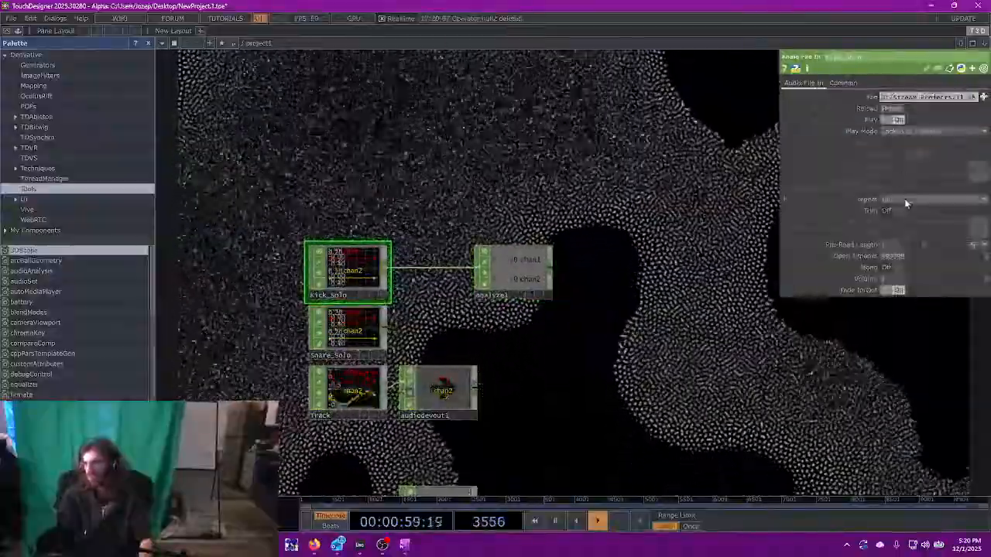
pyautogui.click(898, 267)
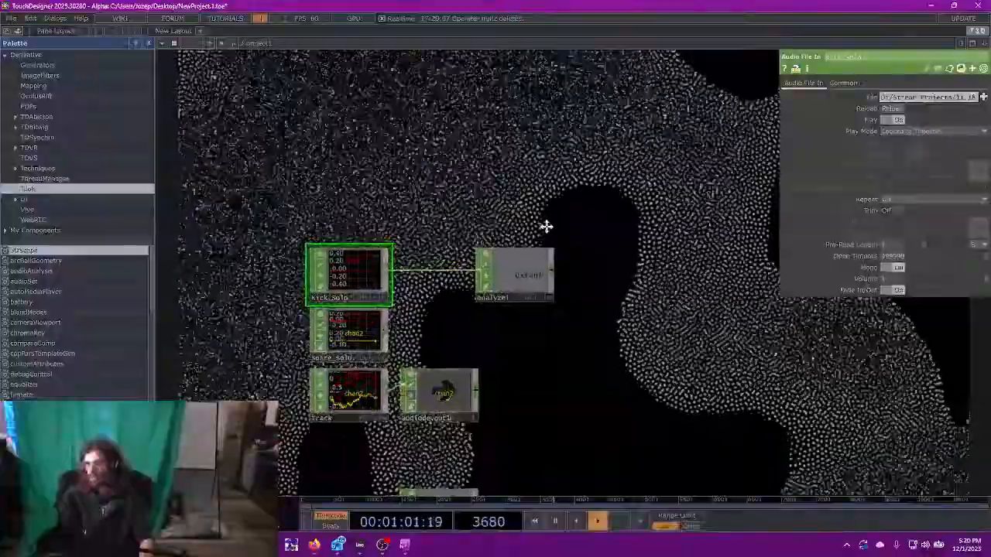
pyautogui.scroll(3, 482, 298)
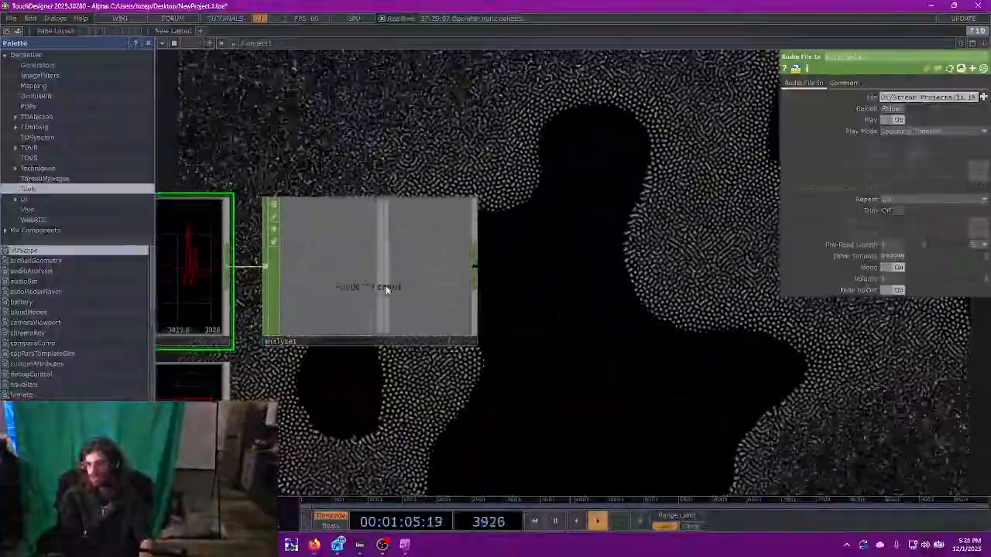
pyautogui.scroll(-2, 571, 137)
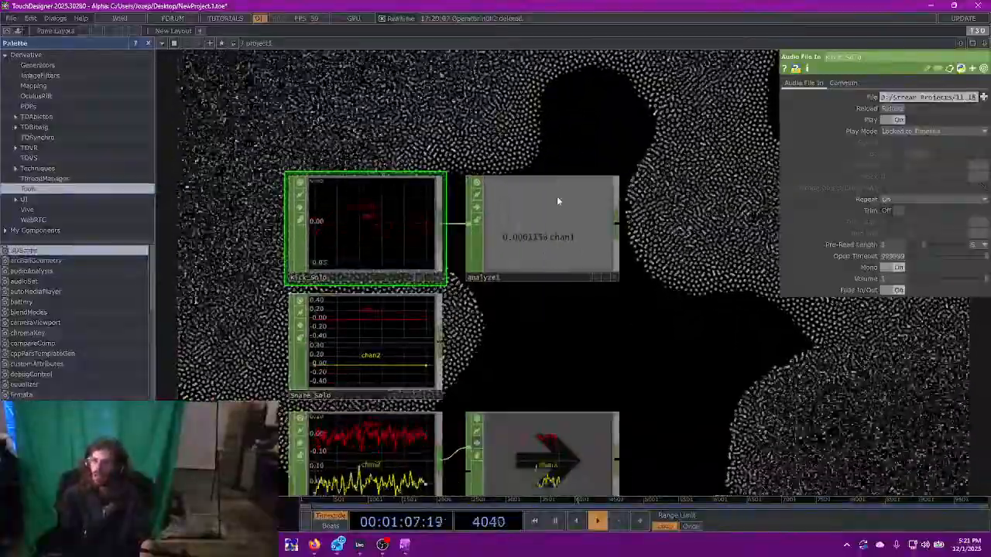
# - Set the Analyze CHOP's Function to Maximum
pyautogui.click(553, 216)
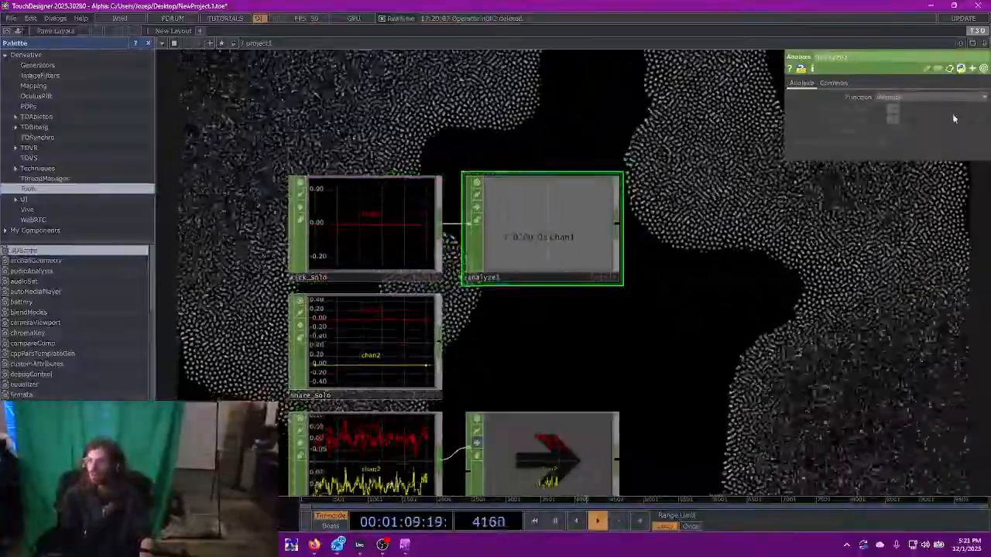
pyautogui.click(921, 98)
pyautogui.click(888, 118)
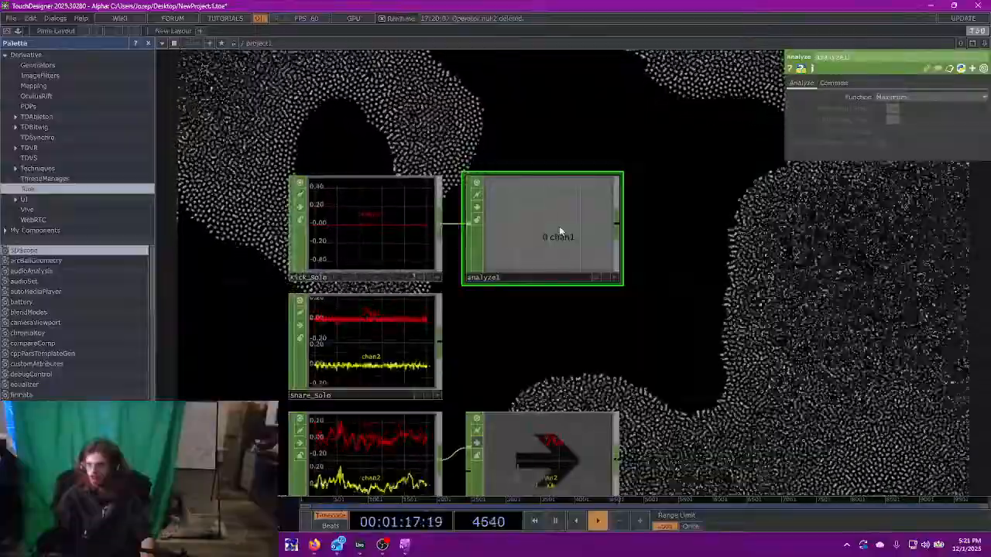
# - Delete the Analyze CHOP, connect a Logic CHOP to Kick_Solo's output and space it well away from Kick_Solo
pyautogui.press('Delete')
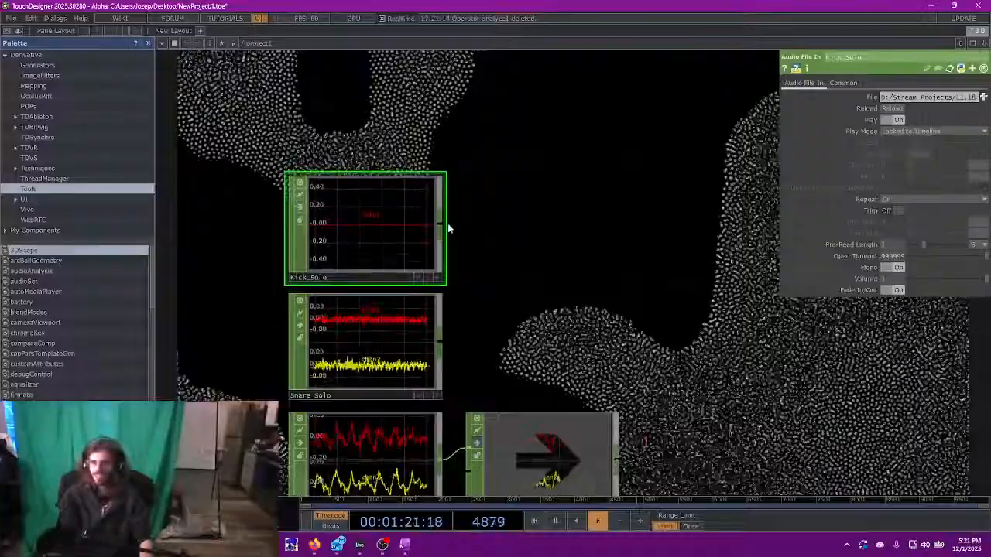
pyautogui.click(446, 224)
pyautogui.click(478, 225)
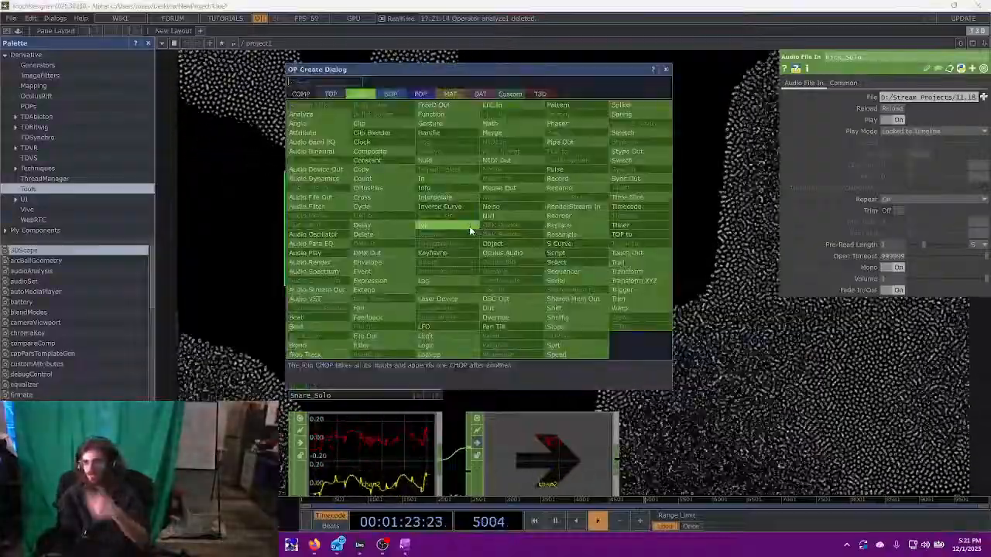
pyautogui.write('logic')
pyautogui.press('Return')
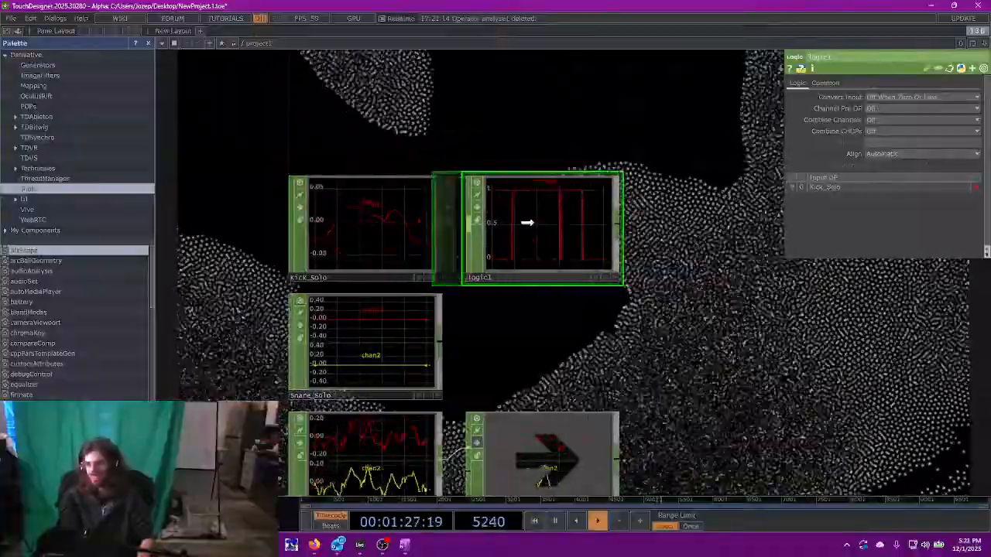
pyautogui.click(529, 222)
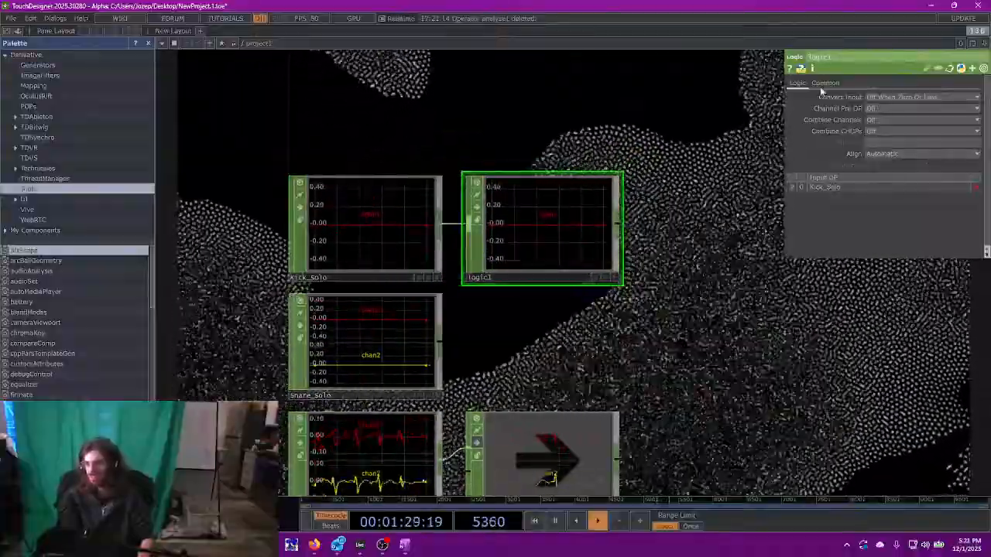
pyautogui.moveTo(605, 217); pyautogui.dragTo(780, 216)
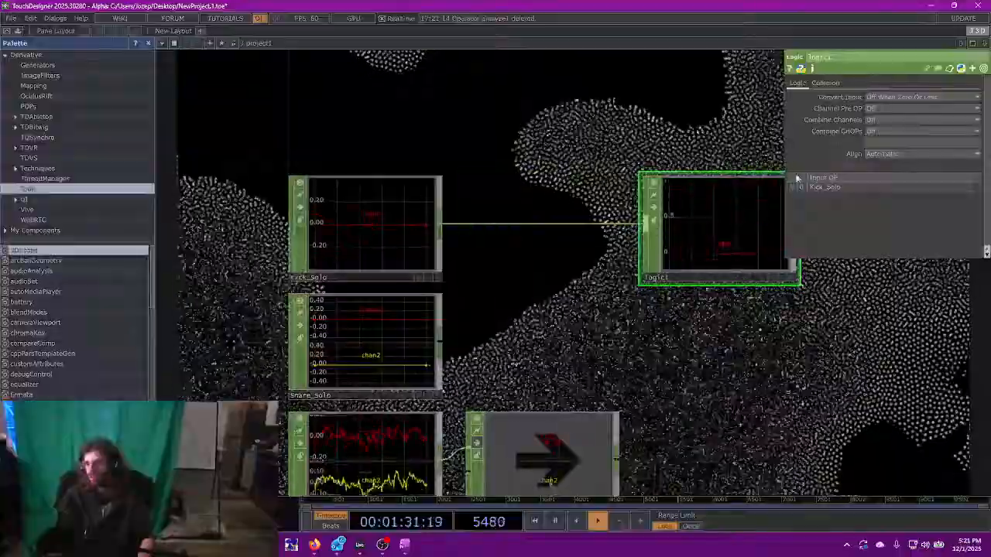
# - Insert an Analyze CHOP on the wire between Kick_Solo and logic1
pyautogui.click(825, 82)
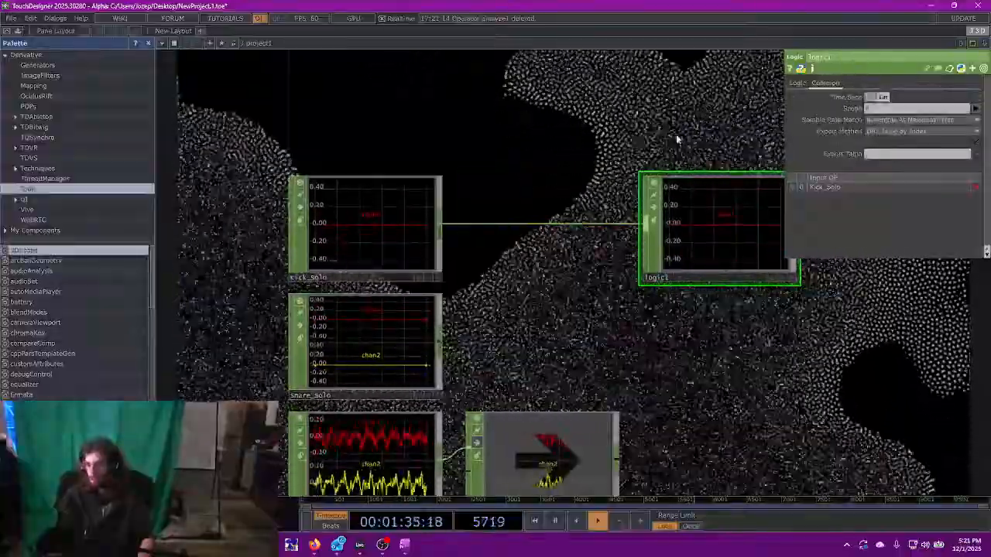
pyautogui.rightClick(522, 224)
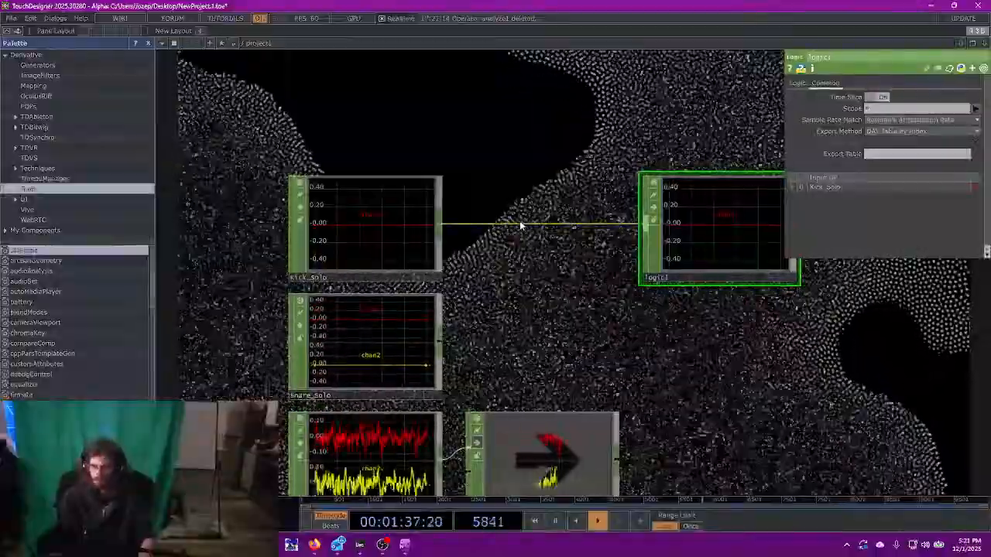
pyautogui.click(538, 210)
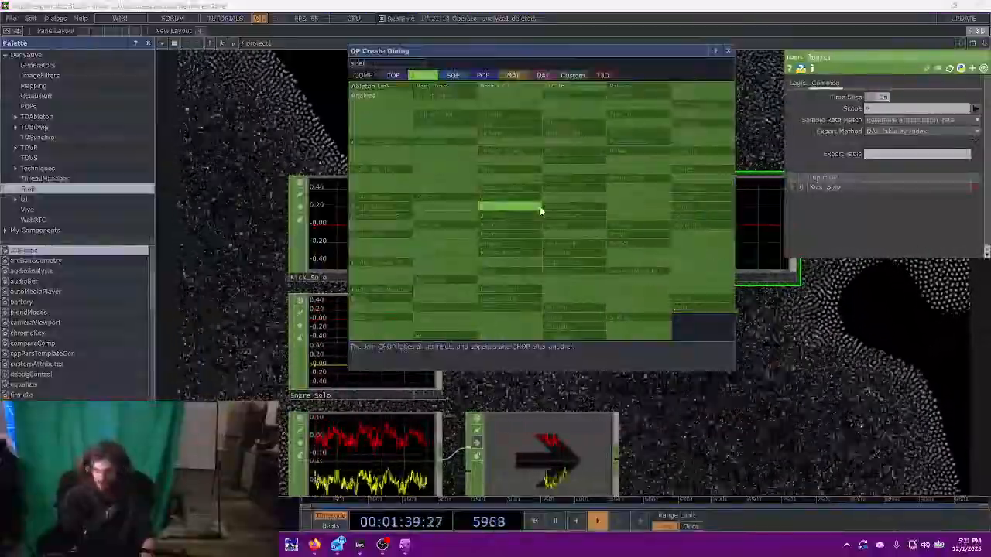
pyautogui.click(539, 206)
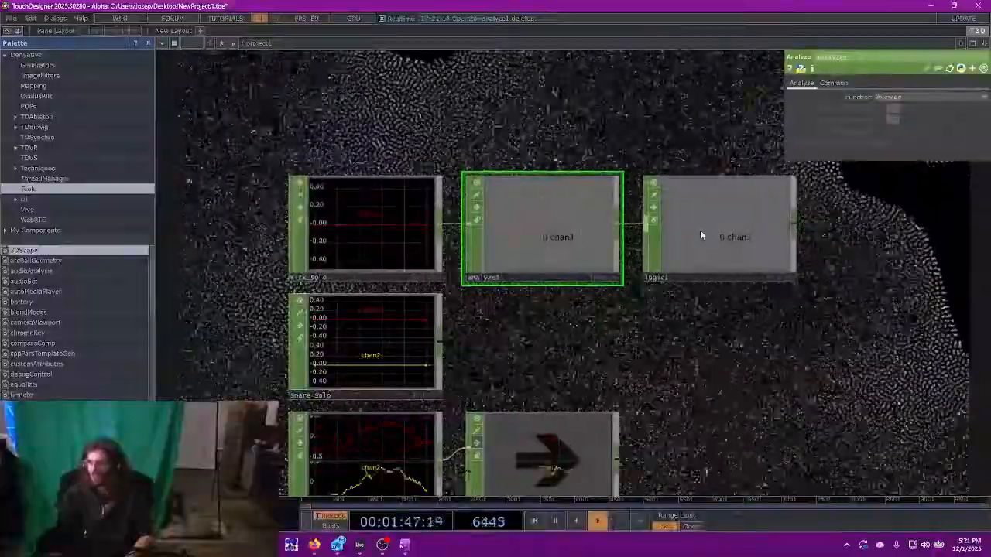
# - Check logic1's logic settings and set the Function of the Analyze CHOP feeding it to Maximum
pyautogui.click(702, 234)
pyautogui.click(797, 84)
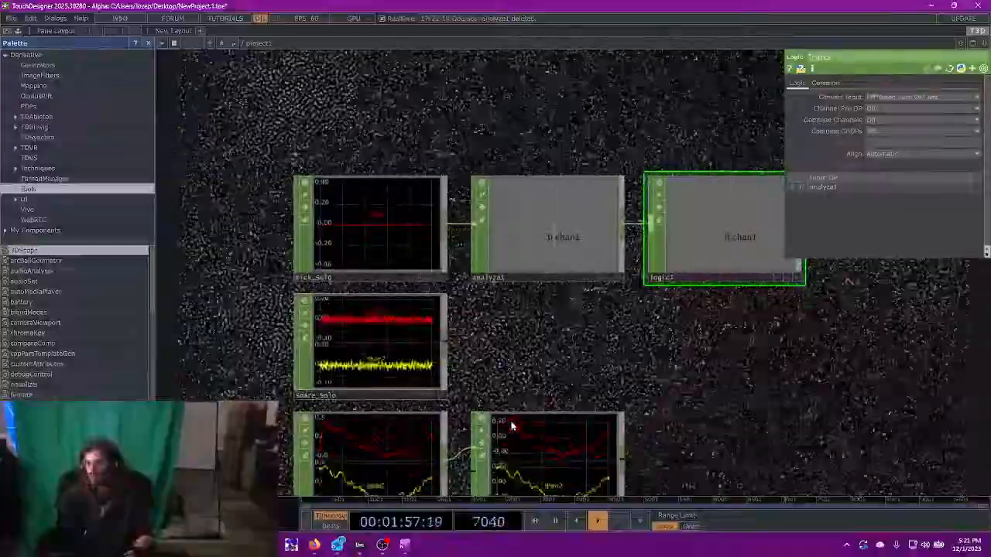
pyautogui.click(629, 213)
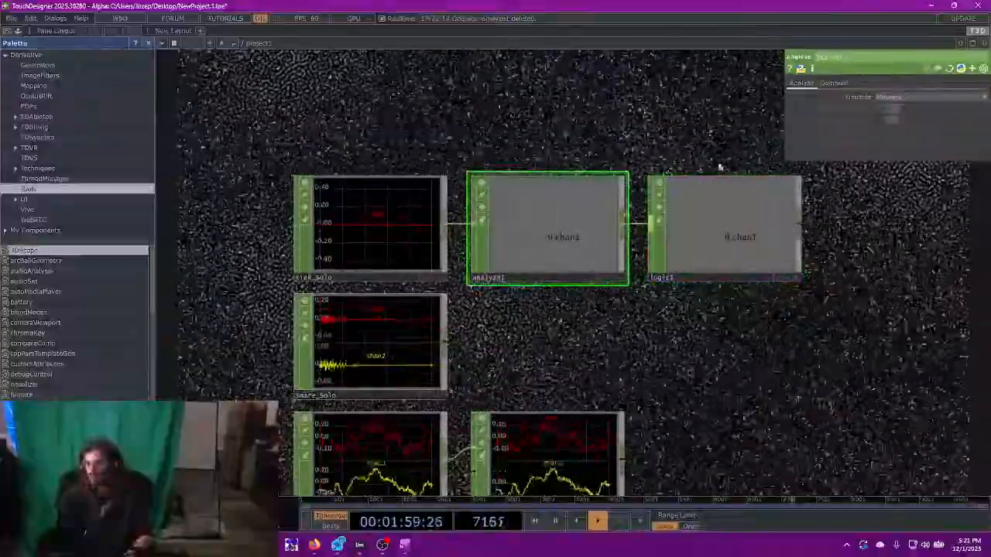
pyautogui.click(902, 119)
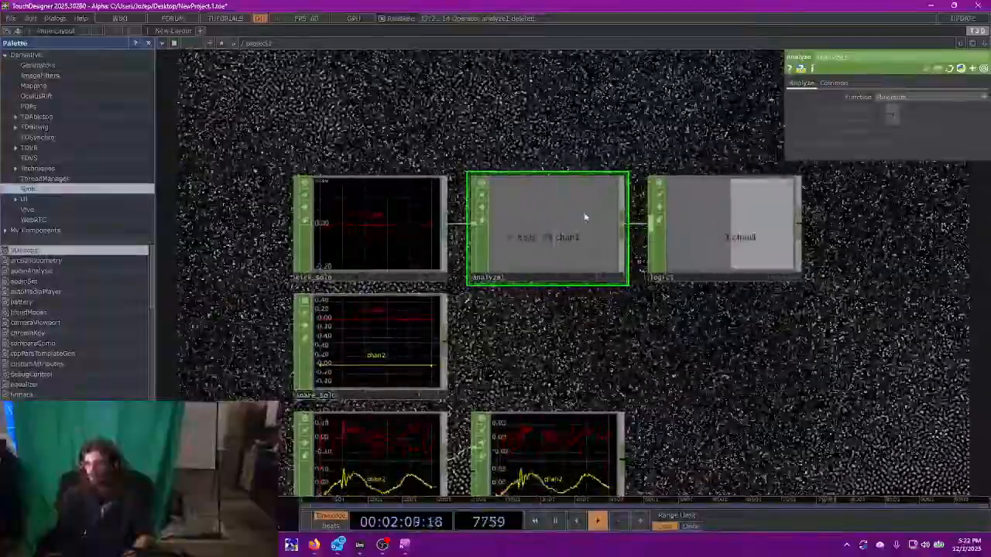
# - Move logic1 farther from the Analyze CHOP, pause the timeline and delete the Analyze CHOP
pyautogui.moveTo(630, 215); pyautogui.dragTo(738, 223)
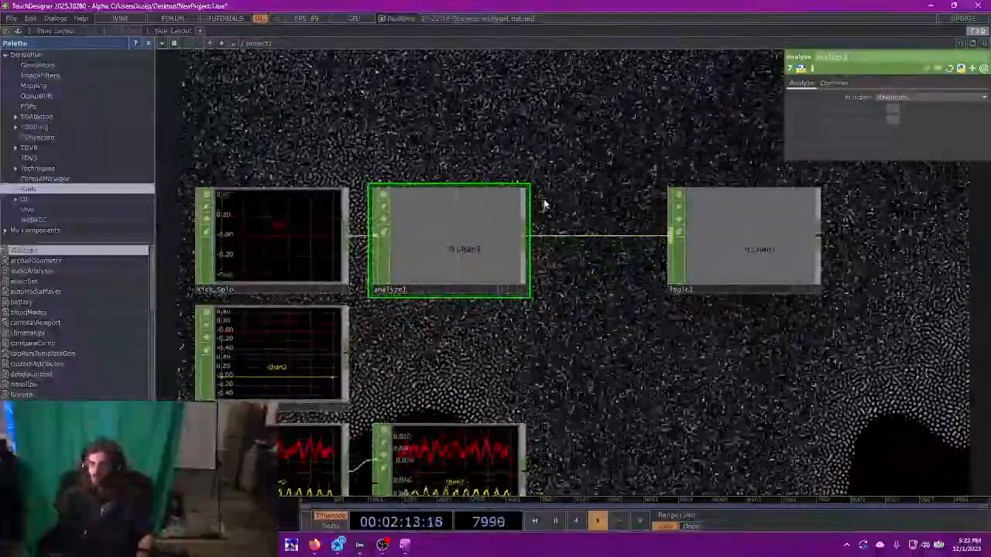
pyautogui.press('space')
pyautogui.press('Delete')
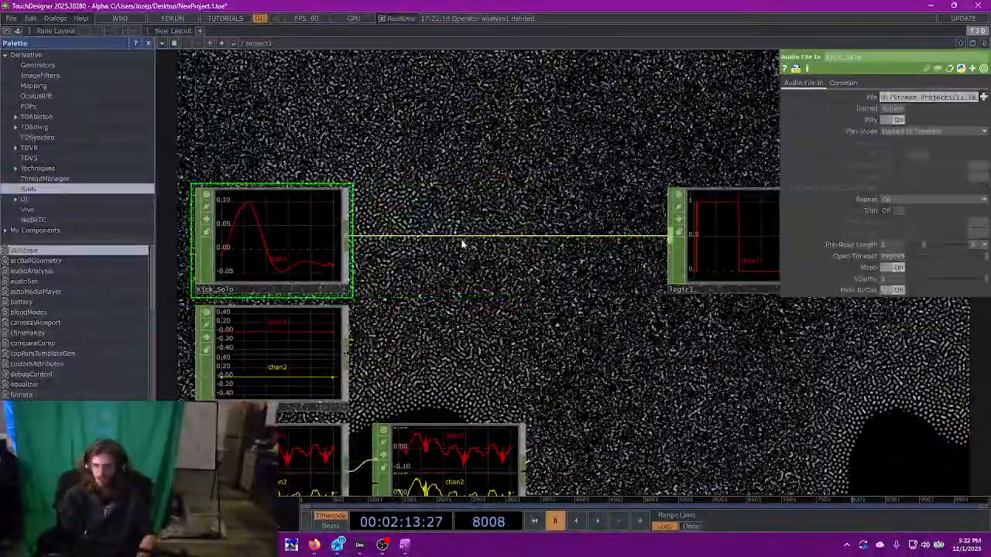
# - Insert an Envelope CHOP on the wire between Kick_Solo and logic1
pyautogui.rightClick(457, 237)
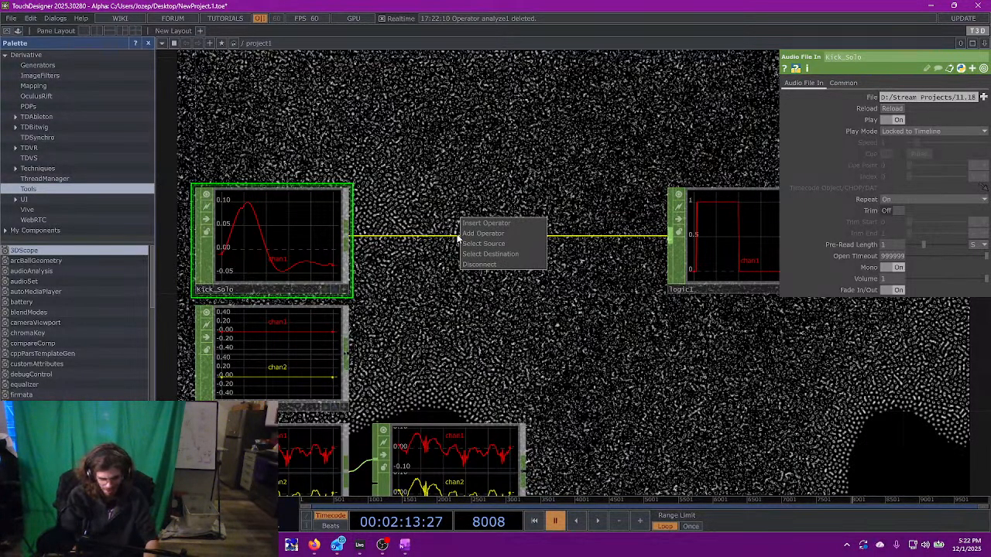
pyautogui.click(508, 225)
pyautogui.write('env')
pyautogui.press('Return')
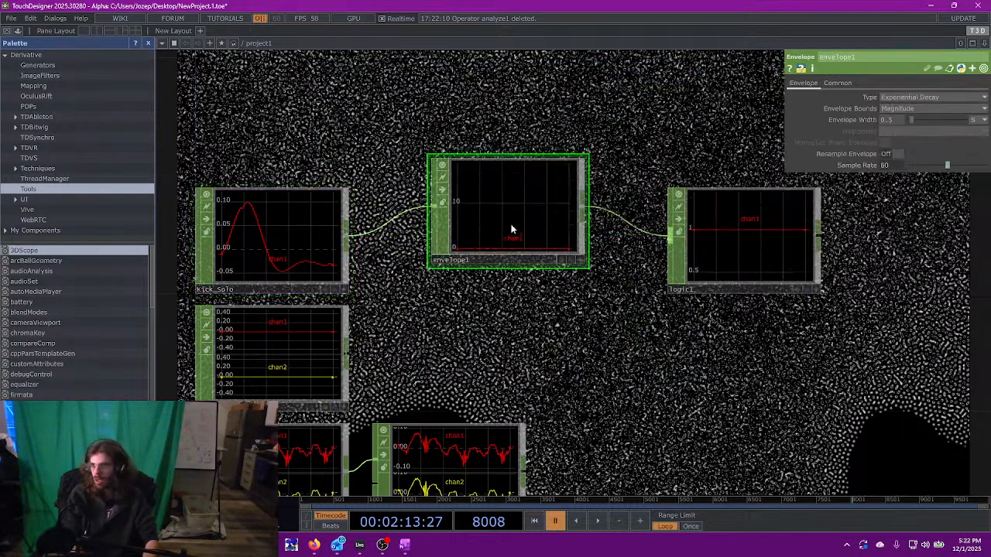
# - Line up the Envelope CHOP with Kick_Solo, check its Common parameters and delete it
pyautogui.moveTo(510, 224); pyautogui.dragTo(452, 257)
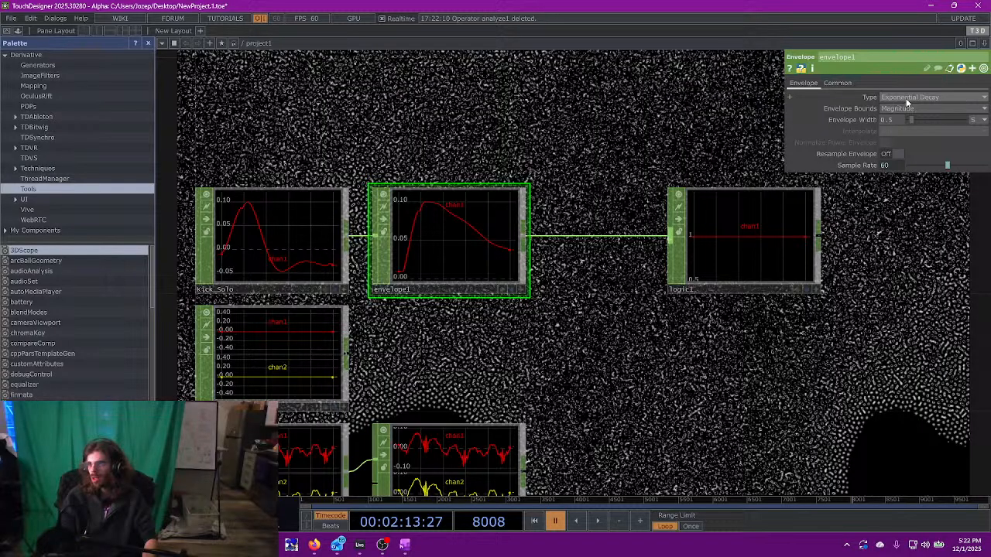
pyautogui.click(837, 82)
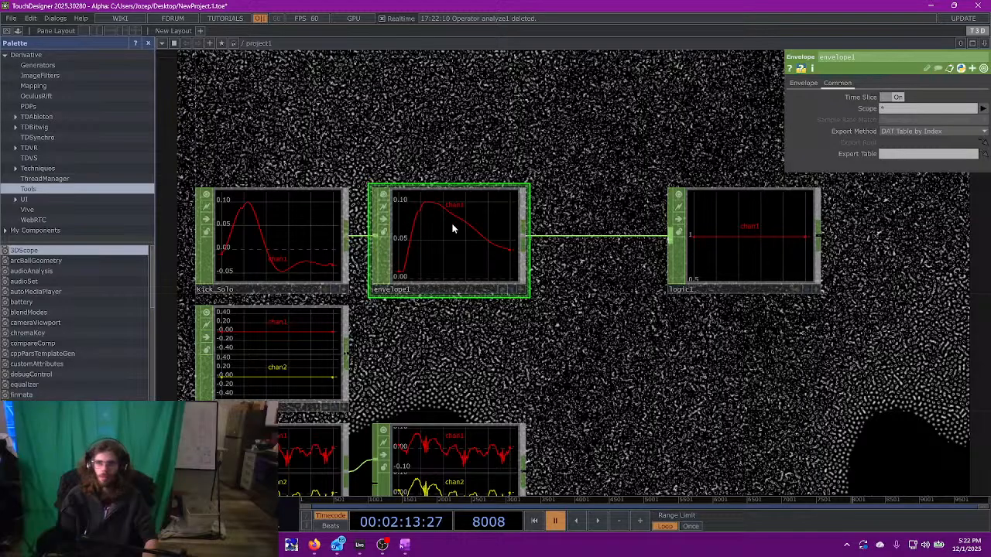
pyautogui.click(469, 215)
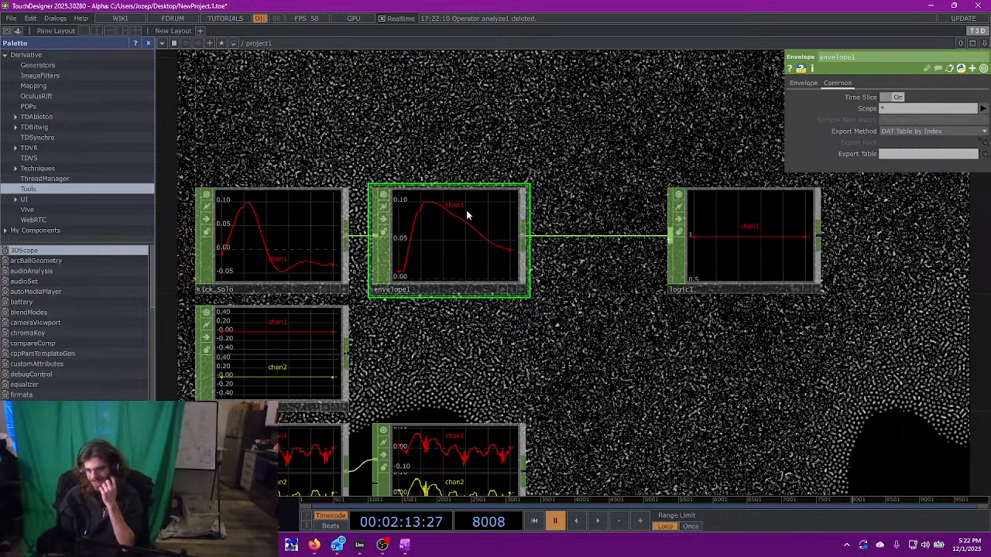
pyautogui.press('Delete')
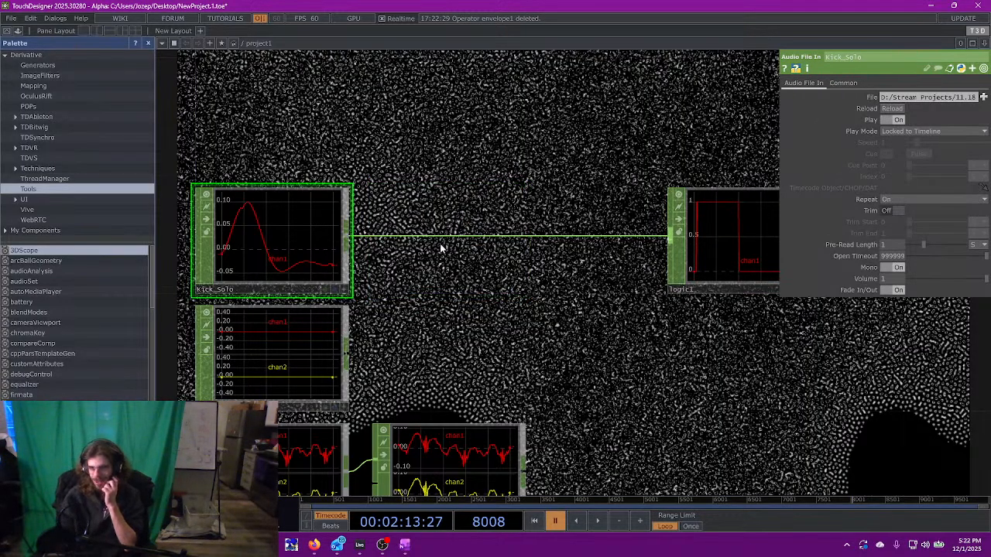
# - Insert an Analyze CHOP on the wire between Kick_Solo and logic1 and set its Function to Sum
pyautogui.rightClick(441, 236)
pyautogui.click(450, 228)
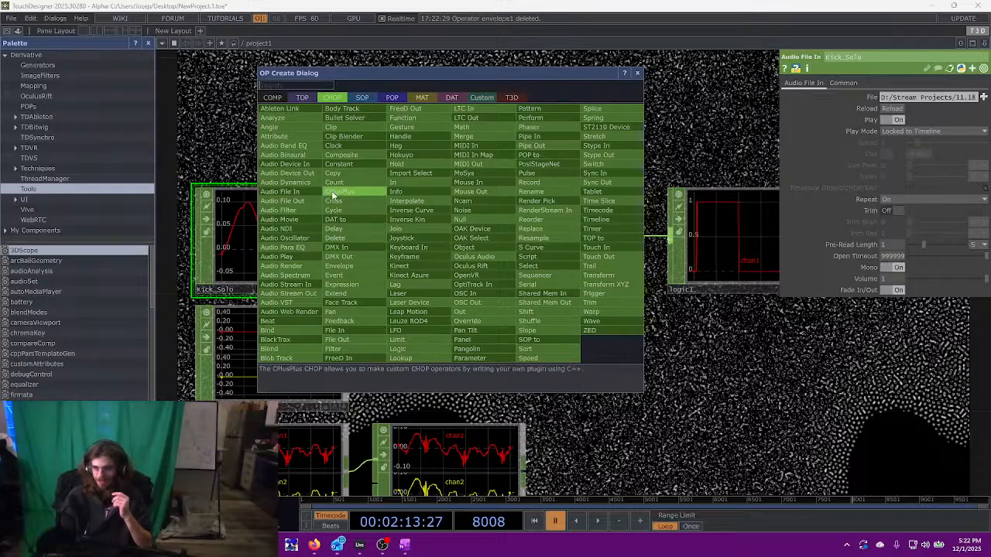
pyautogui.press('Escape')
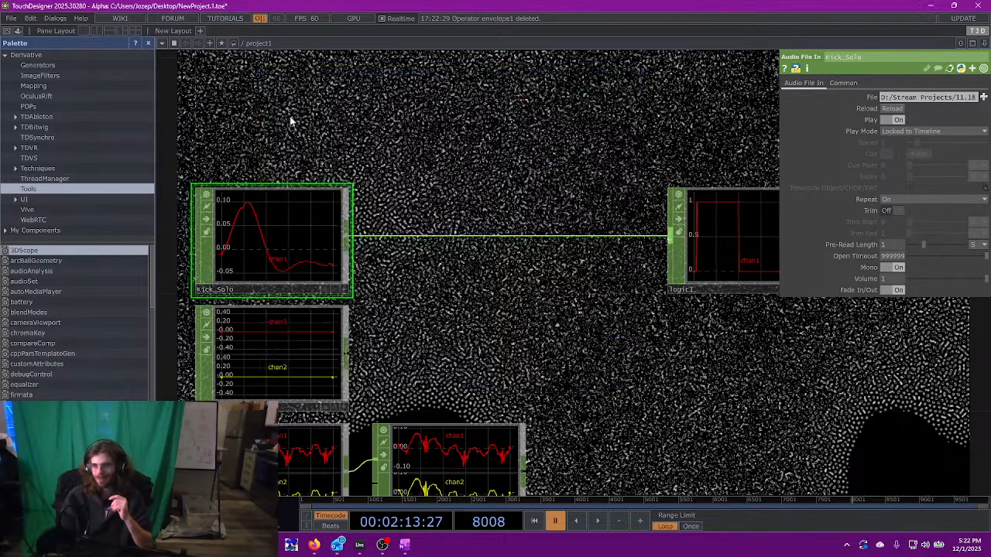
pyautogui.click(453, 237)
pyautogui.click(888, 97)
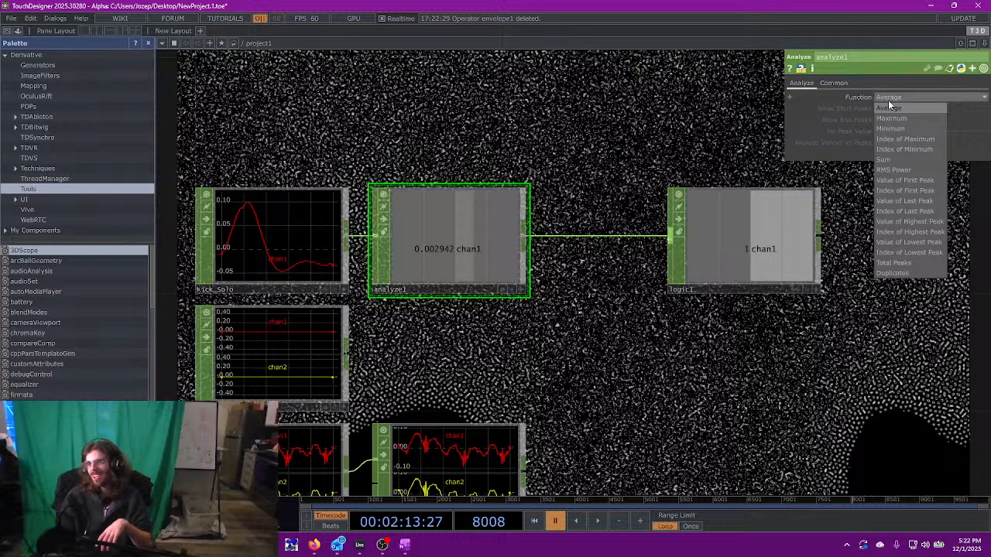
pyautogui.click(886, 160)
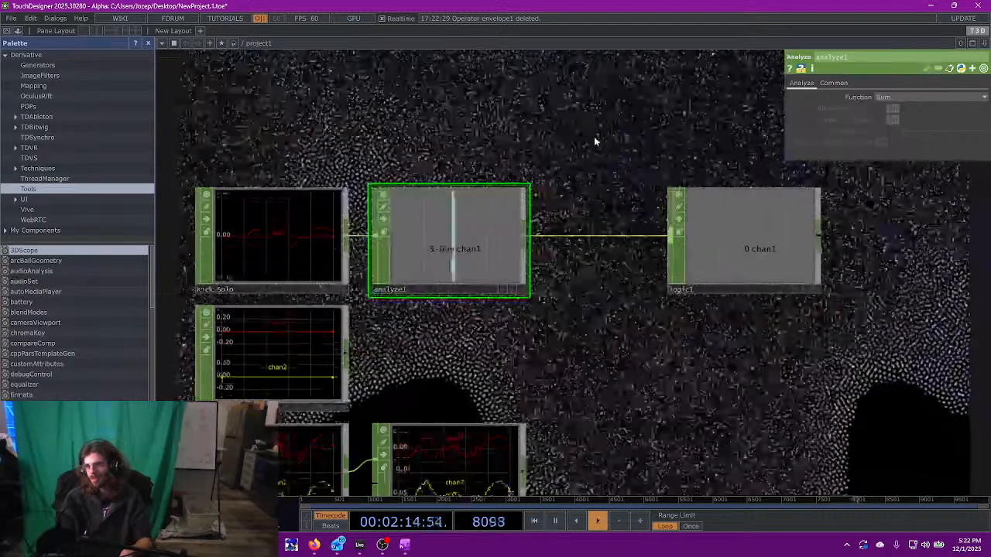
# - Test the Analyze CHOP with its Function set to Maximum during playback, pause the timeline and delete the CHOP
pyautogui.click(938, 97)
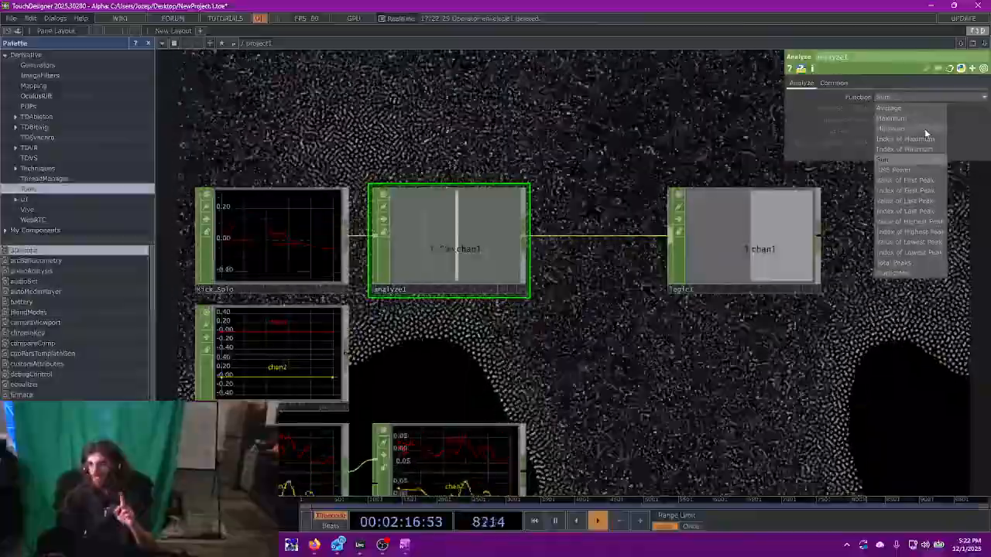
pyautogui.click(925, 124)
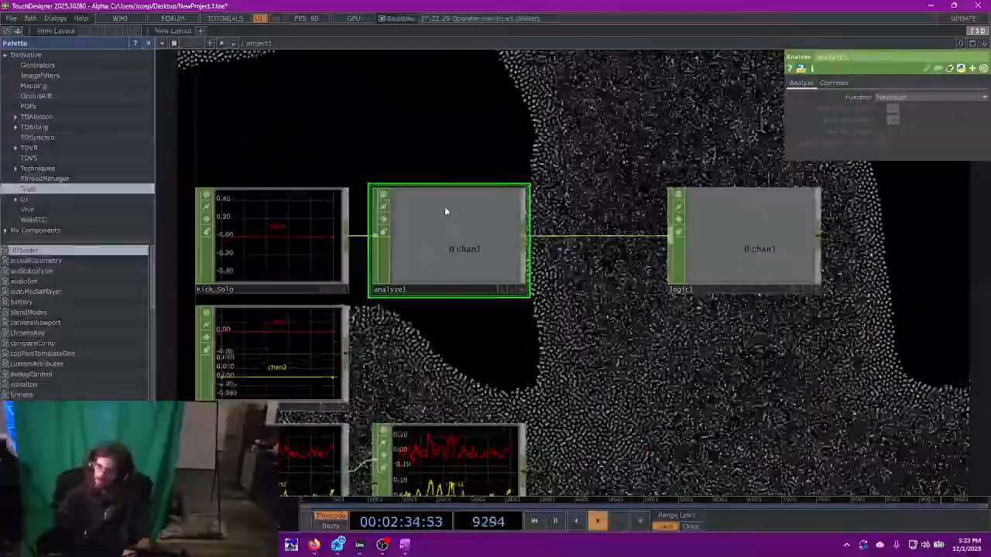
pyautogui.press('space')
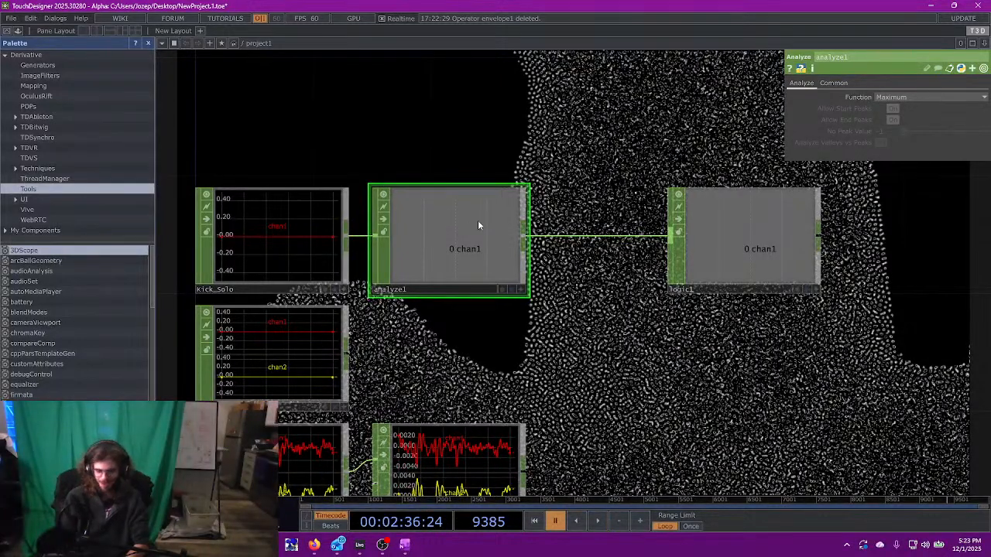
pyautogui.press('Delete')
# - Insert a Speed CHOP on the wire between Kick_Solo and logic1
pyautogui.rightClick(468, 243)
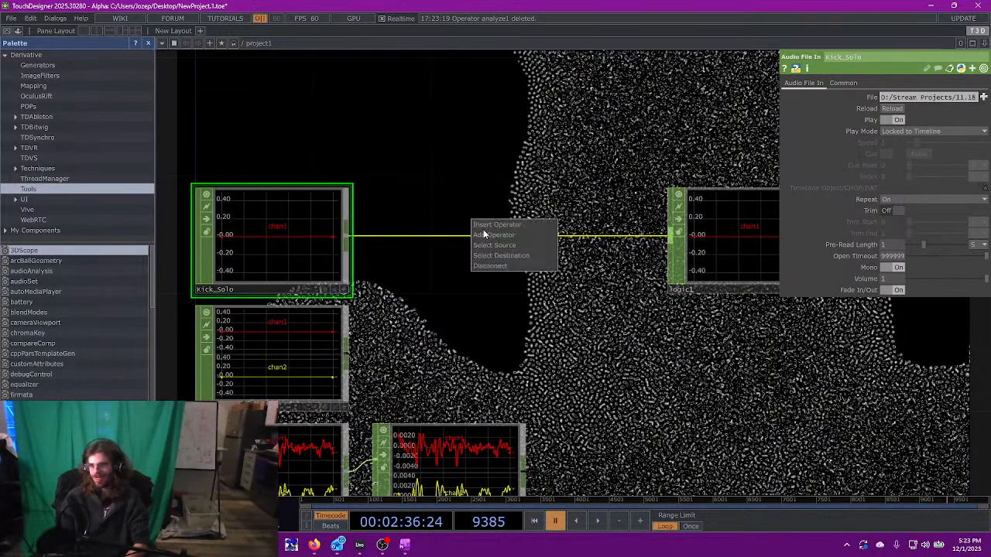
pyautogui.click(491, 223)
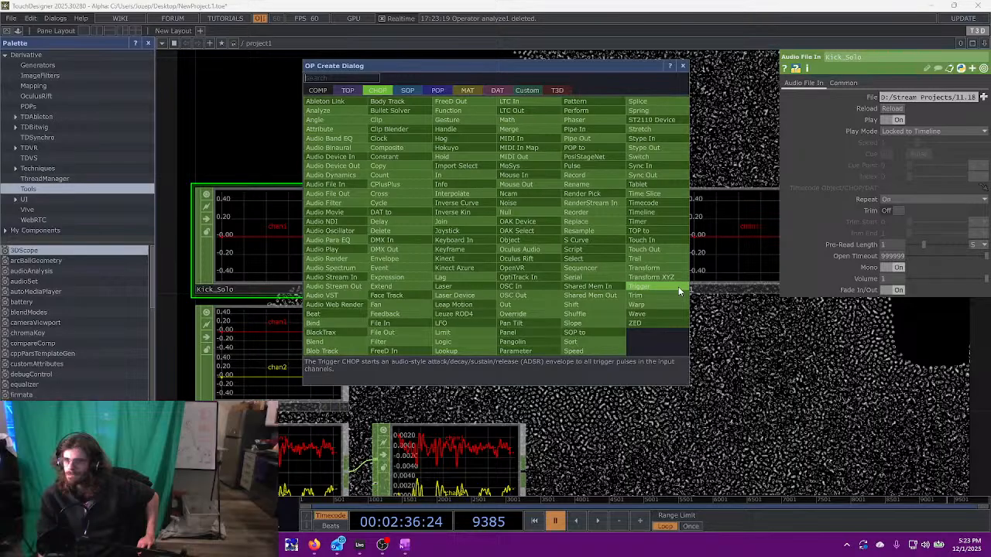
pyautogui.click(573, 350)
pyautogui.click(486, 276)
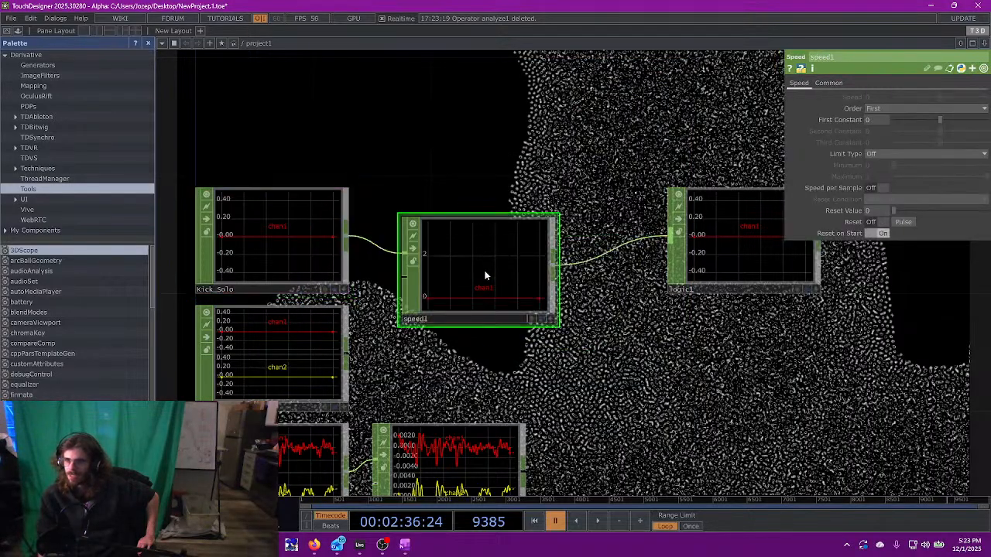
# - Test the Speed CHOP by playing the timeline from about frame 3655, and delete it
pyautogui.press('space')
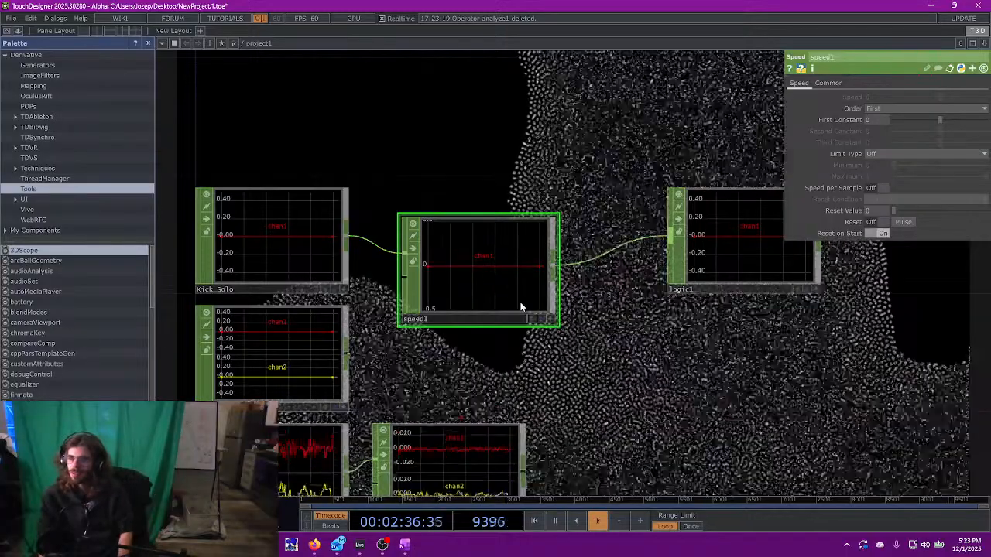
pyautogui.moveTo(545, 496); pyautogui.dragTo(551, 503)
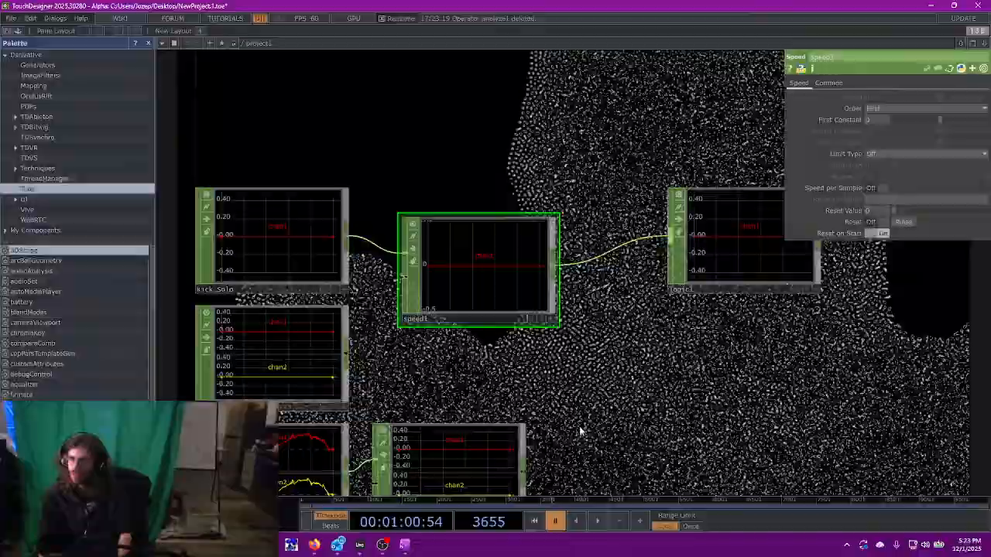
pyautogui.press('space')
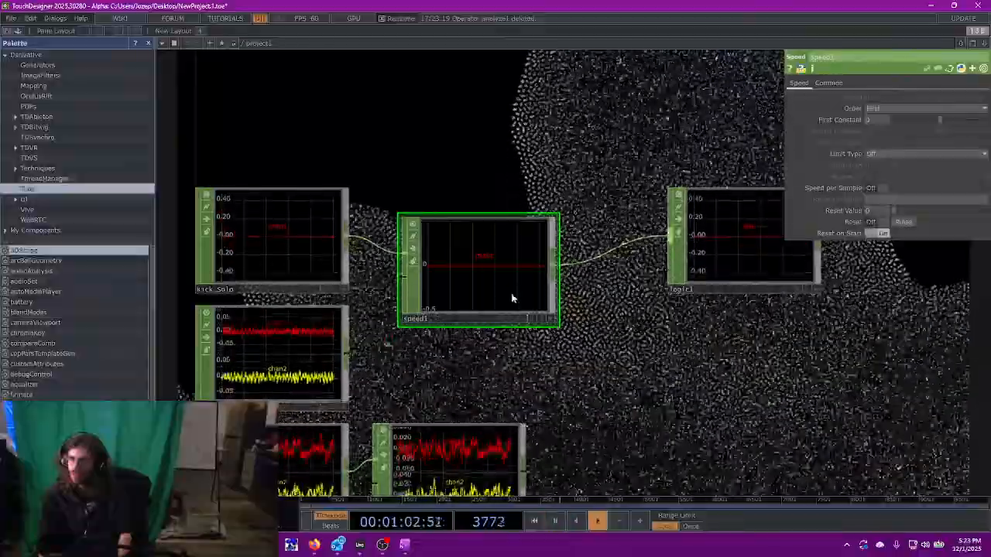
pyautogui.press('Delete')
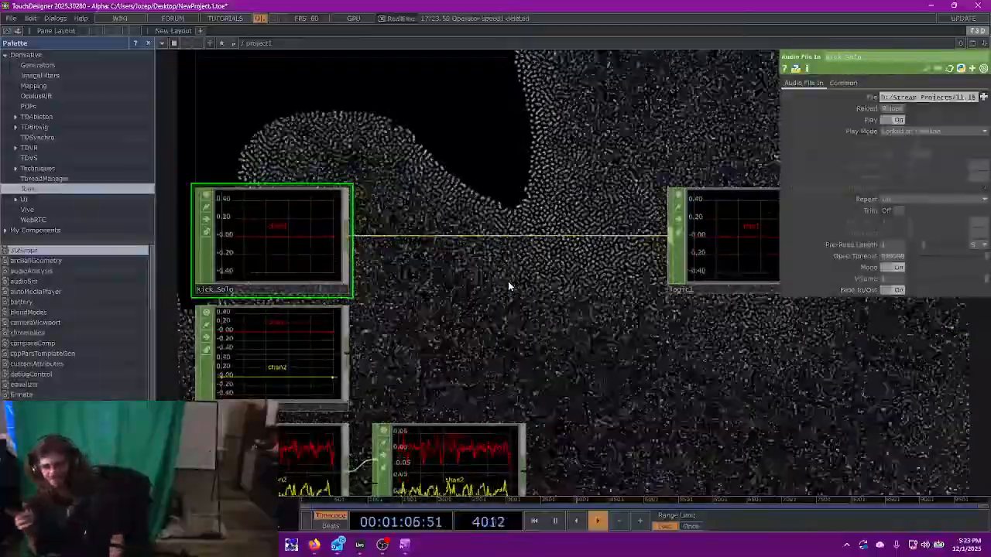
# - Pause the timeline and delete logic1
pyautogui.press('space')
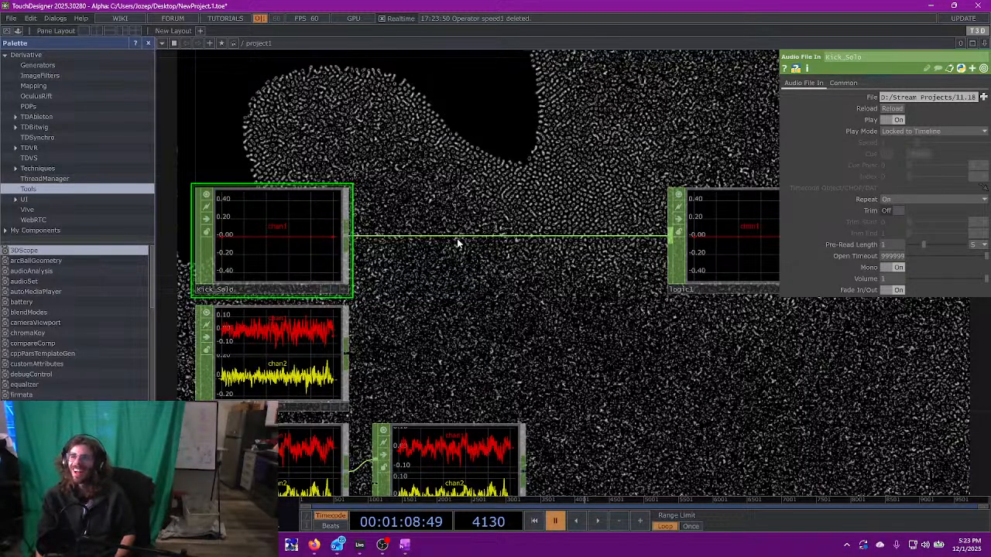
pyautogui.scroll(-2, 573, 328)
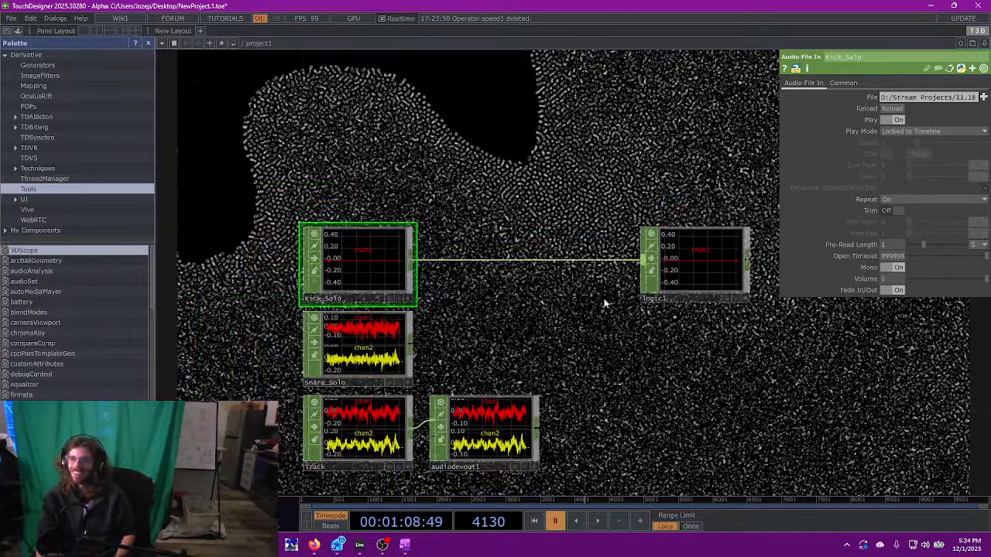
pyautogui.click(686, 256)
pyautogui.press('Delete')
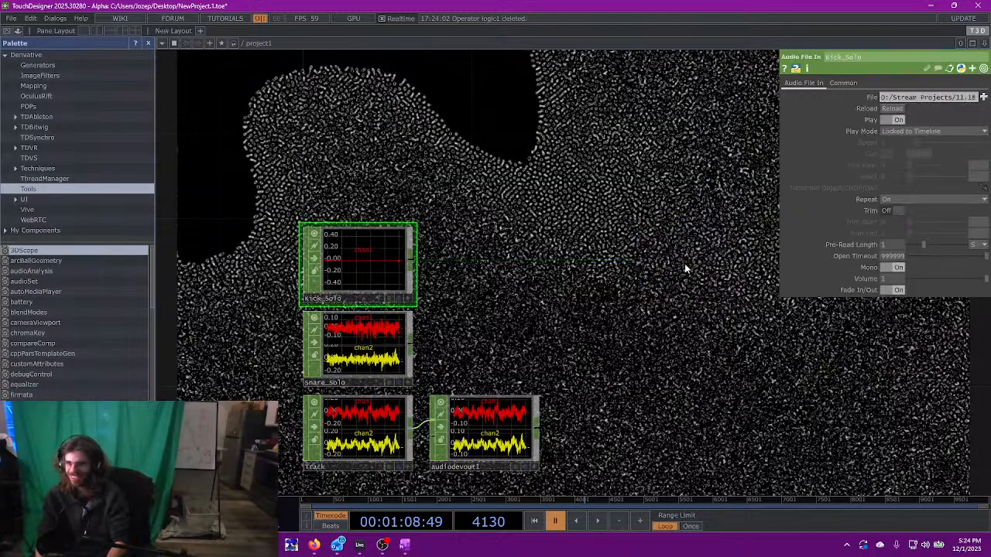
# - Place an audioAnalysis component beside Kick_Solo and paste a second copy beside Snare_Solo
pyautogui.click(31, 272)
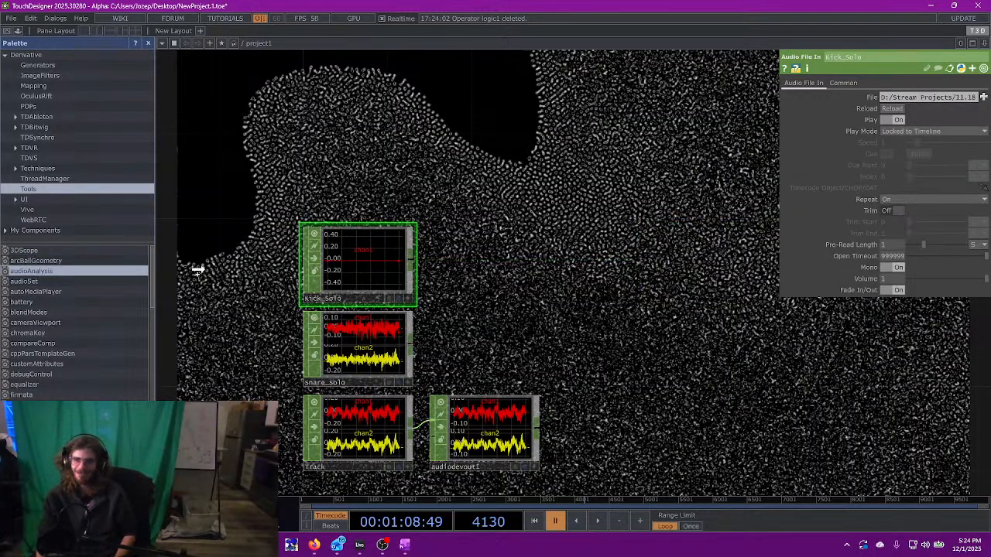
pyautogui.click(532, 299)
pyautogui.moveTo(633, 279); pyautogui.dragTo(526, 270)
pyautogui.hotkey('ctrl', 'v')
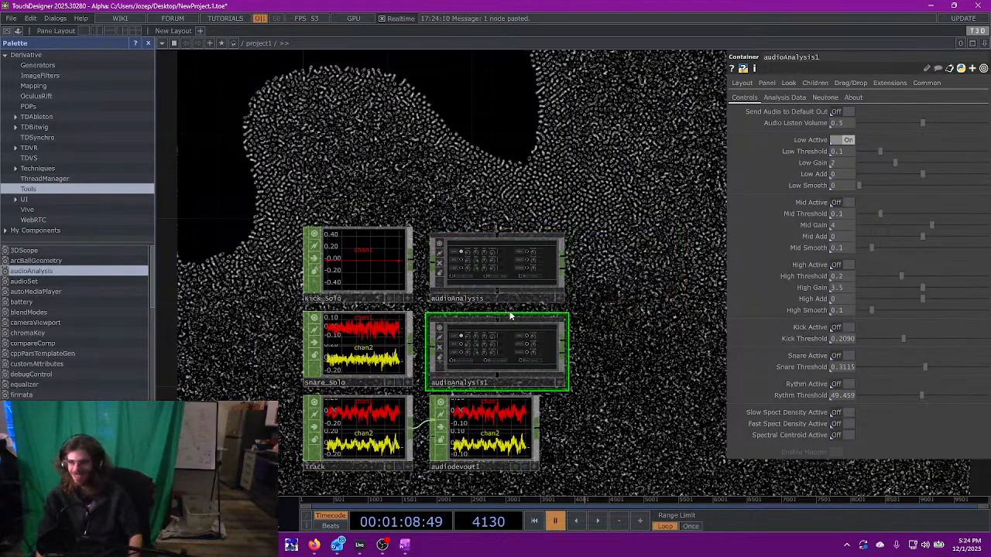
# - Wire Kick_Solo and Snare_Solo into the audioAnalysis components beside them and turn on Mono for Snare_Solo
pyautogui.click(427, 344)
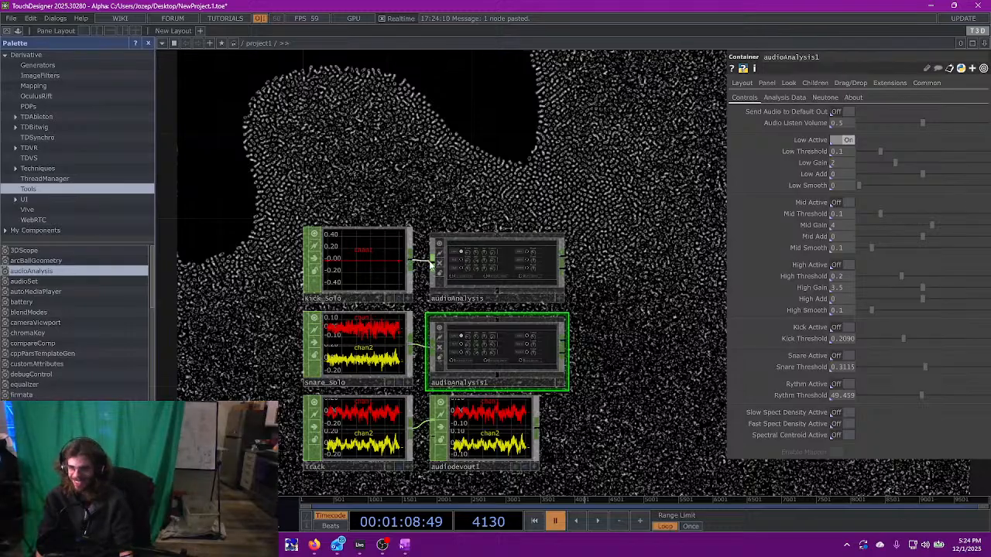
pyautogui.click(382, 359)
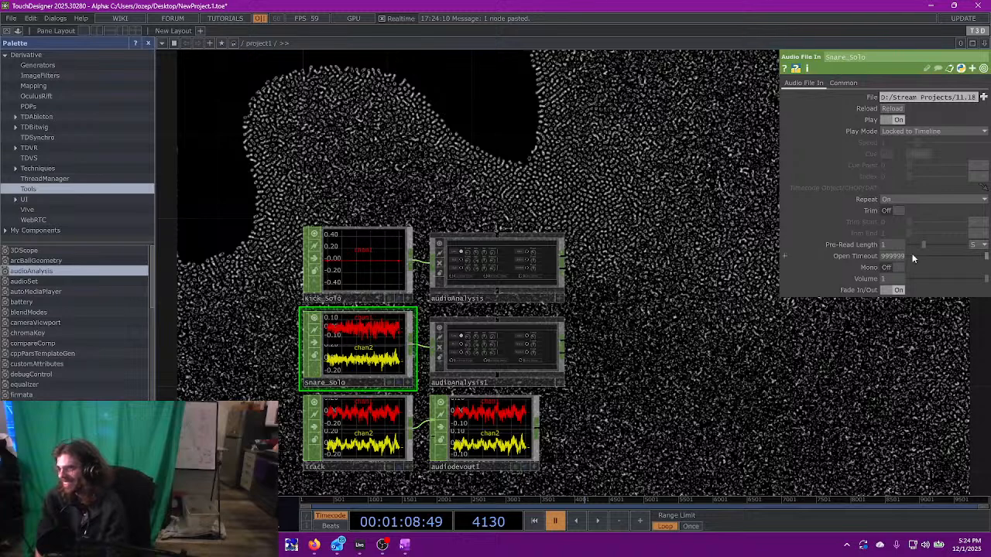
pyautogui.click(904, 267)
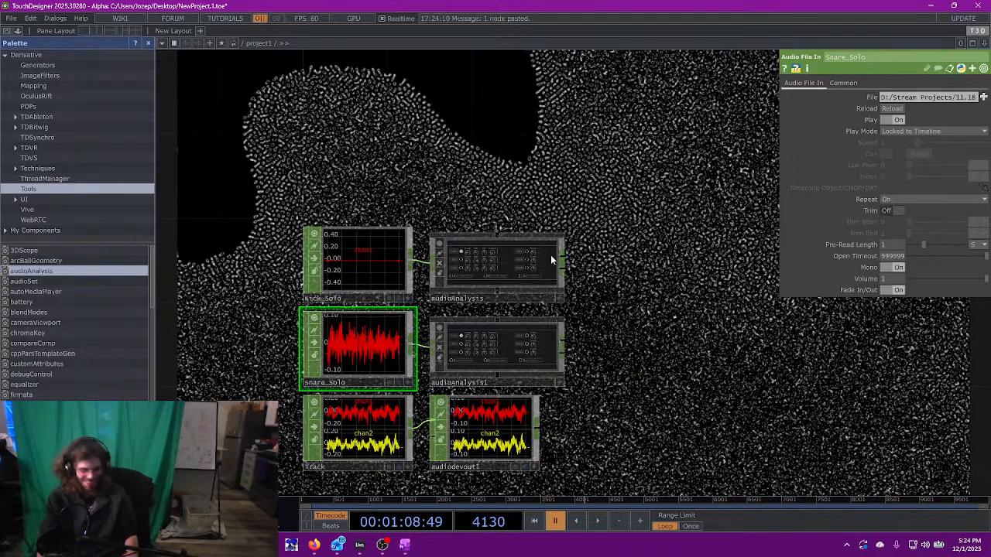
pyautogui.click(594, 254)
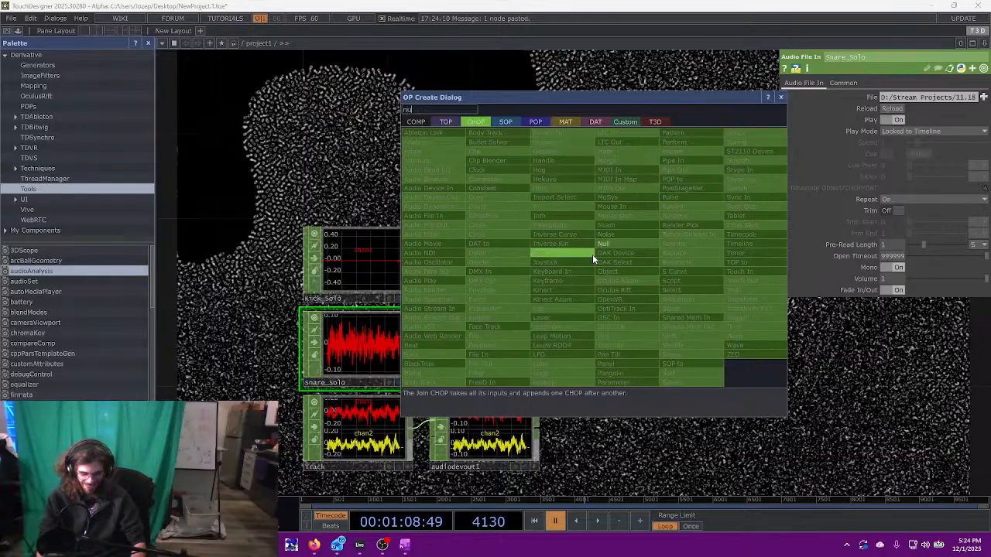
pyautogui.click(592, 254)
pyautogui.moveTo(592, 253); pyautogui.dragTo(635, 275)
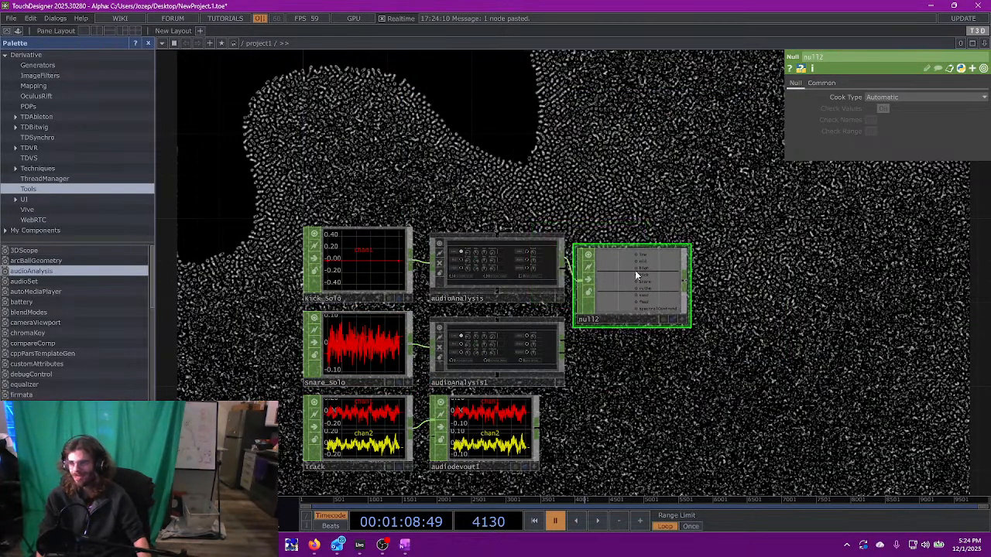
pyautogui.press('Delete')
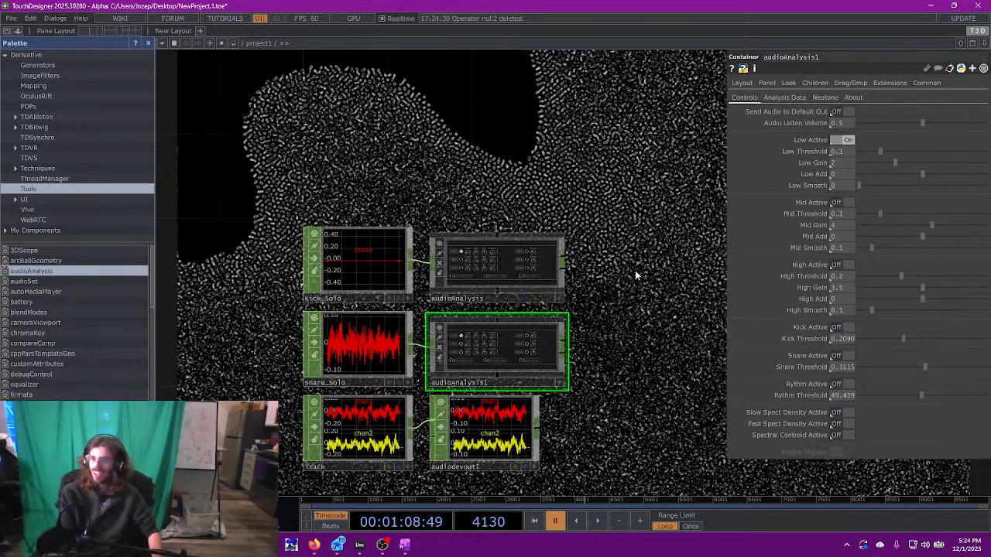
# - Add a Select CHOP after the kick's audioAnalysis component, with Channel Names set to kick
pyautogui.click(590, 258)
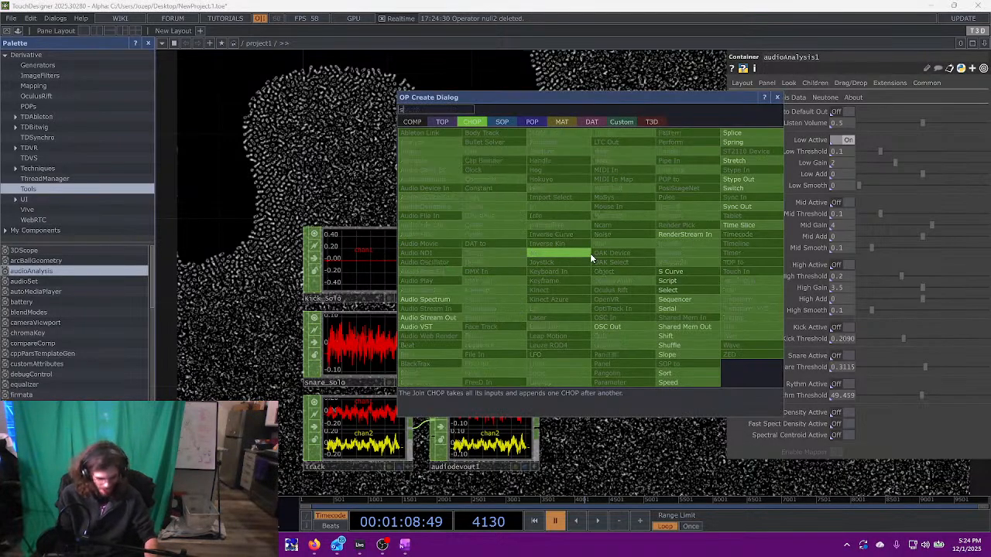
pyautogui.click(590, 255)
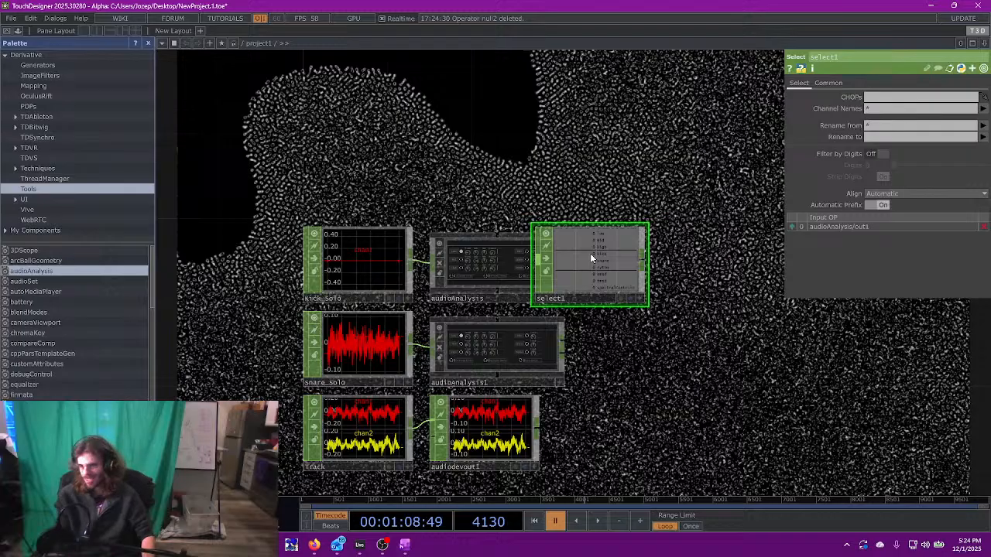
pyautogui.moveTo(589, 258); pyautogui.dragTo(632, 256)
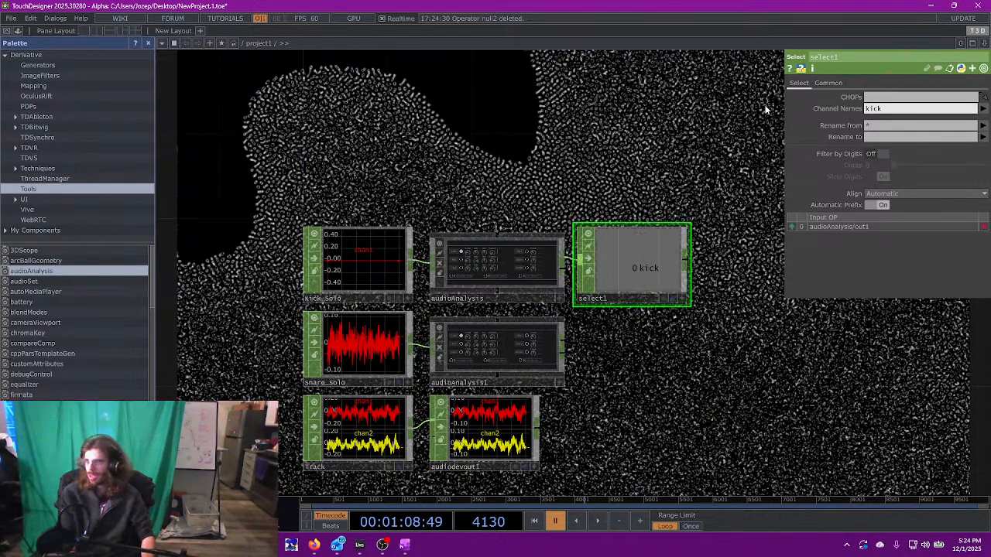
# - Paste a copy of the kick Select CHOP below it and set the copy's Channel Names to snare
pyautogui.hotkey('ctrl', 'v')
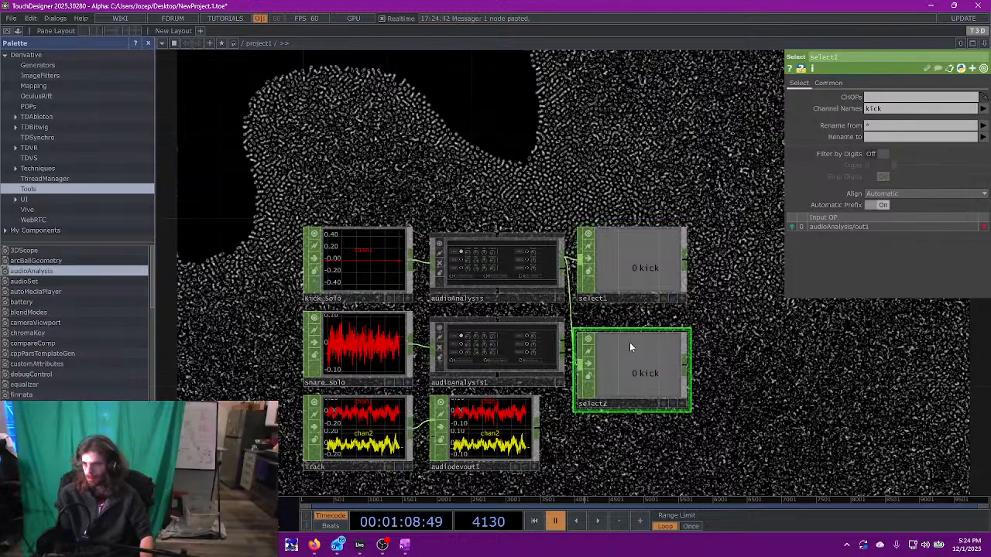
pyautogui.click(676, 345)
pyautogui.click(867, 108)
pyautogui.write('snare')
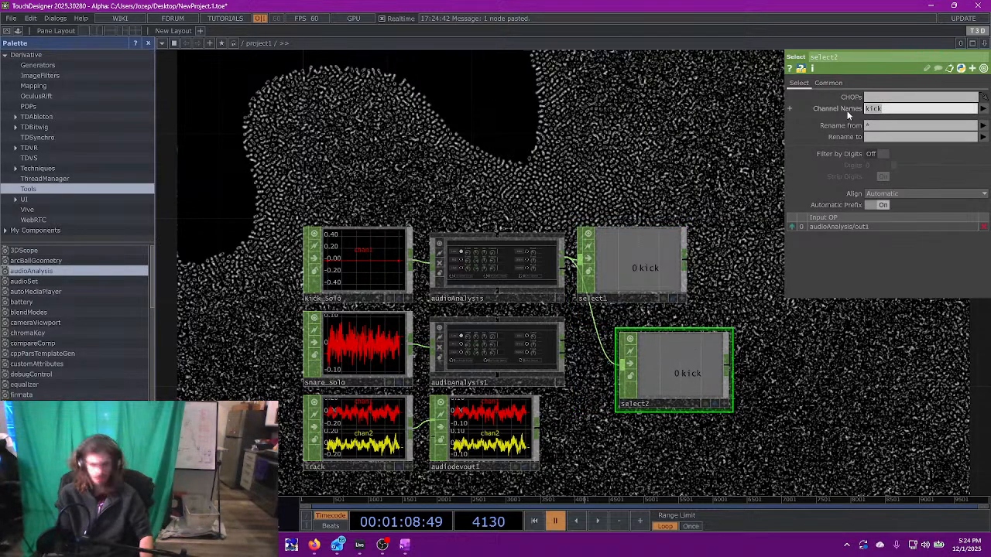
pyautogui.press('Return')
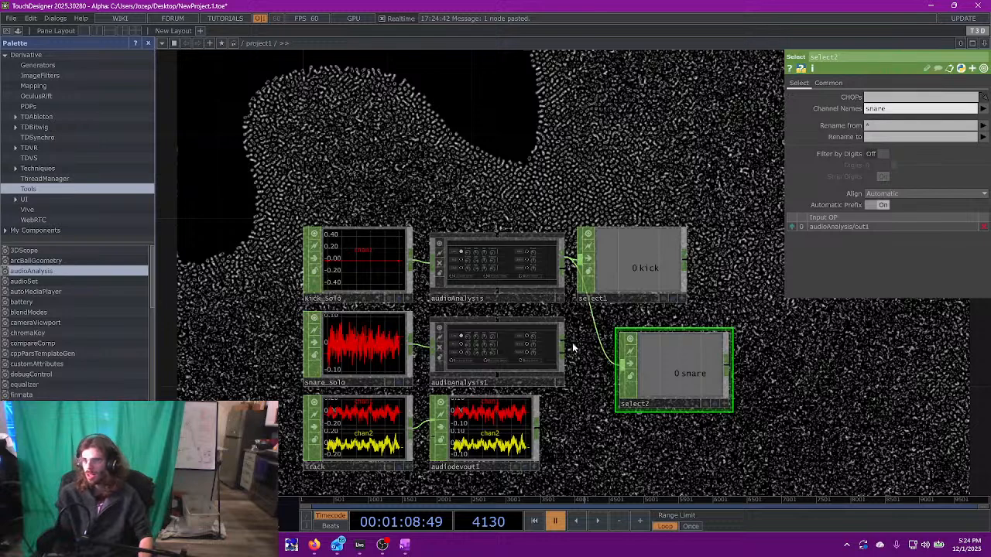
# - Rewire the snare Select CHOP so only the snare's audioAnalysis component feeds it, and align it beside that component
pyautogui.moveTo(563, 341); pyautogui.dragTo(650, 364)
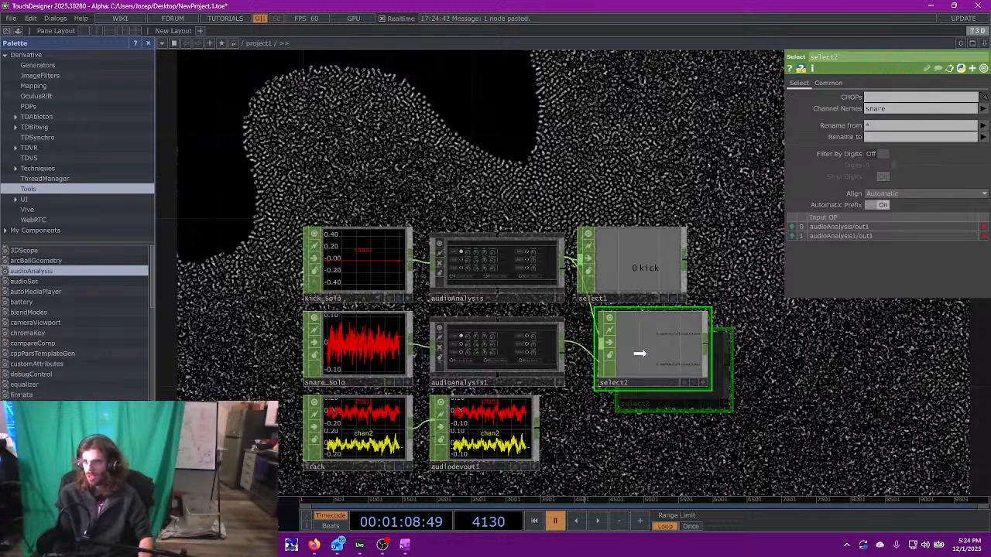
pyautogui.rightClick(601, 329)
pyautogui.press('Escape')
pyautogui.rightClick(600, 328)
pyautogui.click(619, 354)
pyautogui.moveTo(662, 364); pyautogui.dragTo(620, 342)
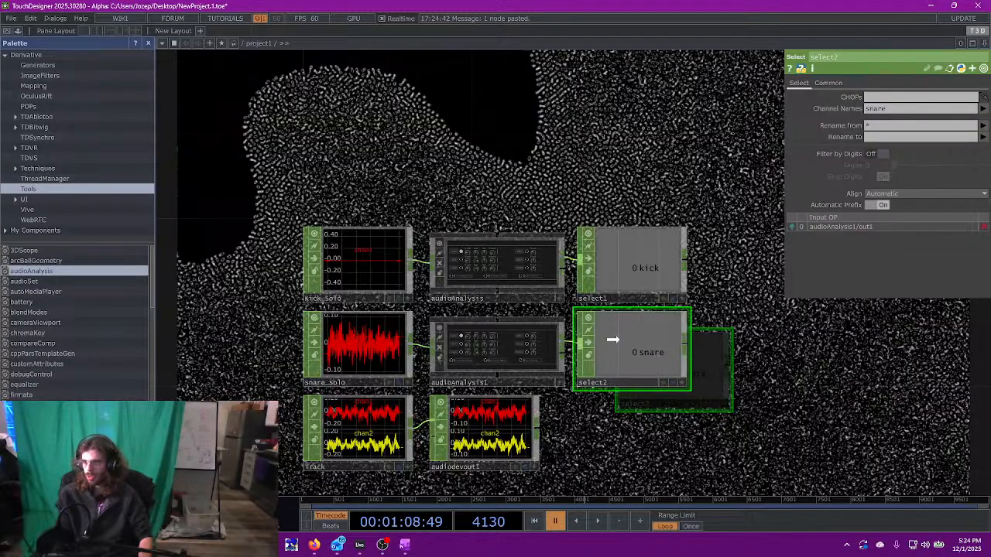
# - On the kick's audioAnalysis component, turn Kick Active on and Low Active off, and lower Kick Threshold to about 0.03
pyautogui.click(623, 263)
pyautogui.click(499, 254)
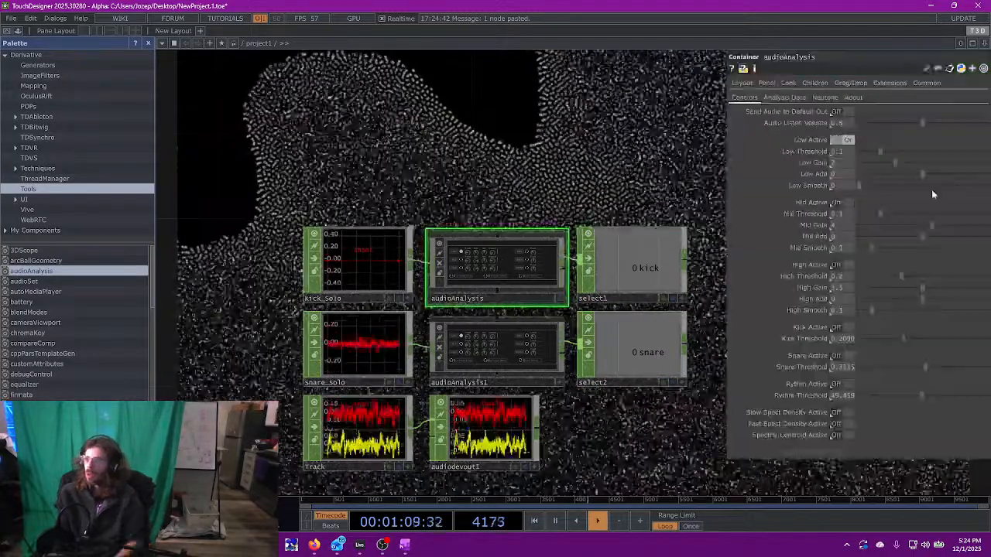
pyautogui.click(847, 327)
pyautogui.click(838, 202)
pyautogui.click(846, 141)
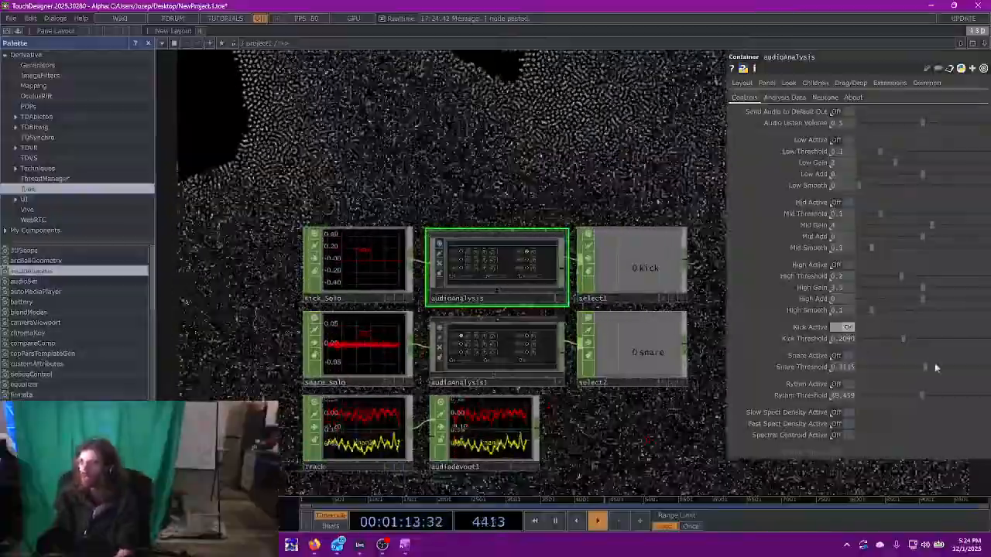
pyautogui.moveTo(889, 338); pyautogui.dragTo(866, 339)
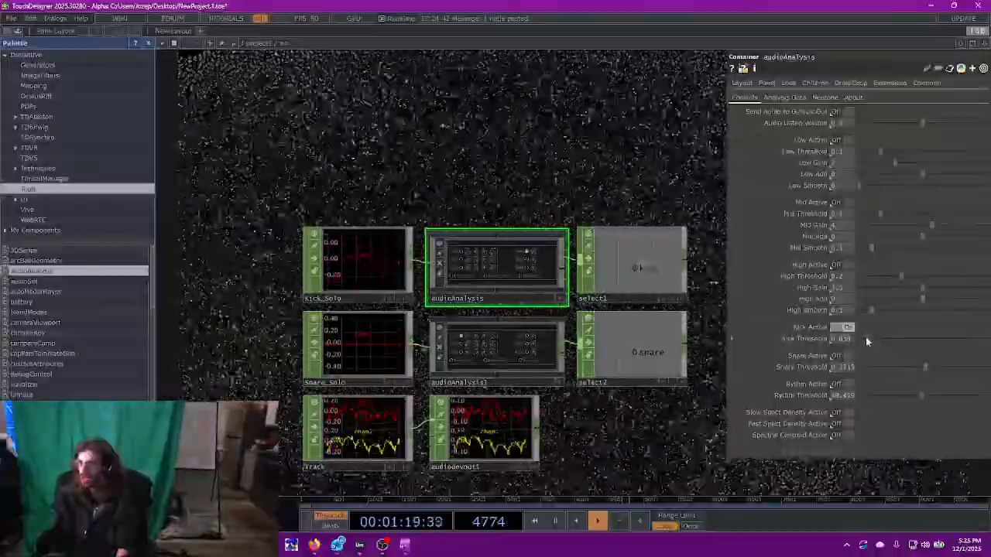
# - Add a Null CHOP after the kick Select CHOP and place it directly beside it
pyautogui.moveTo(653, 181); pyautogui.dragTo(533, 161)
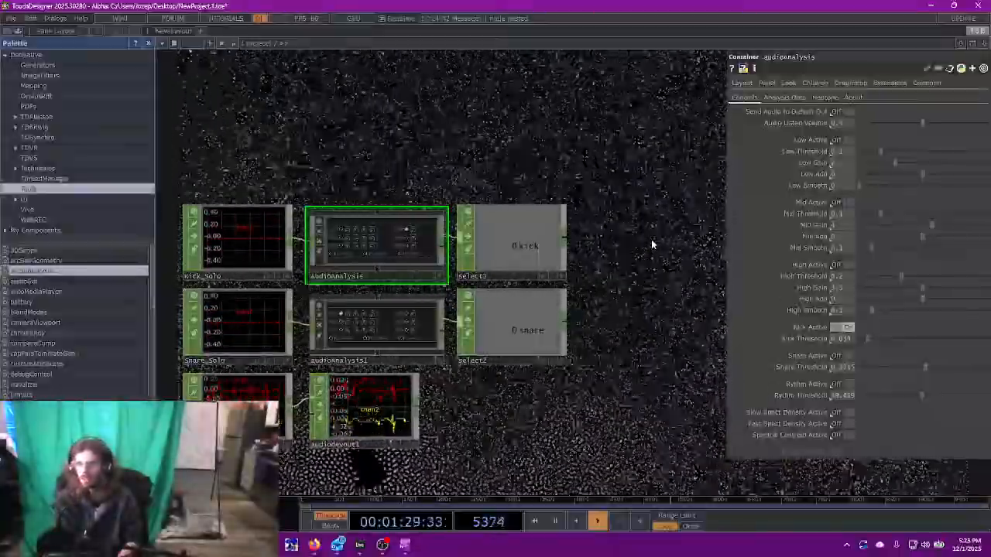
pyautogui.moveTo(632, 250); pyautogui.dragTo(421, 284)
pyautogui.click(402, 286)
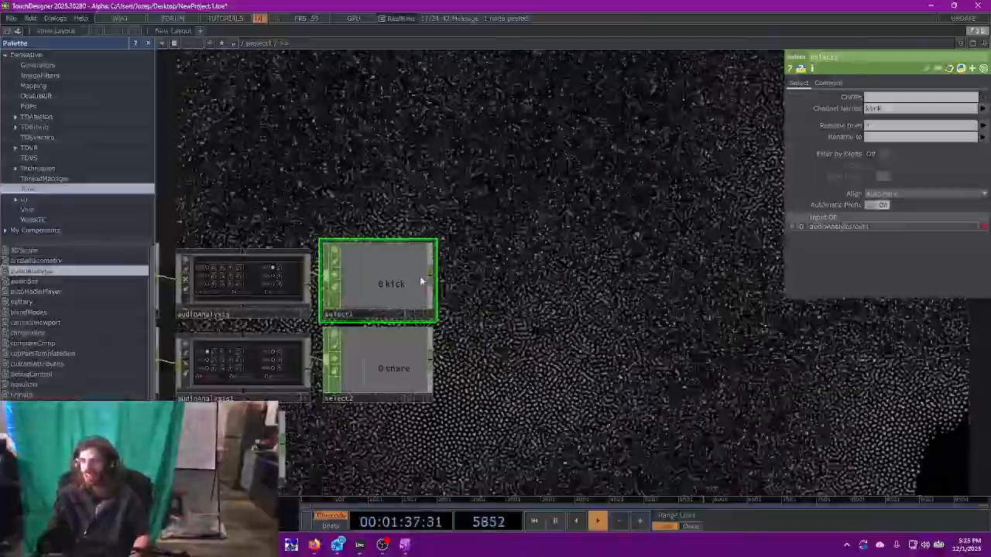
pyautogui.hotkey('ctrl', 'v')
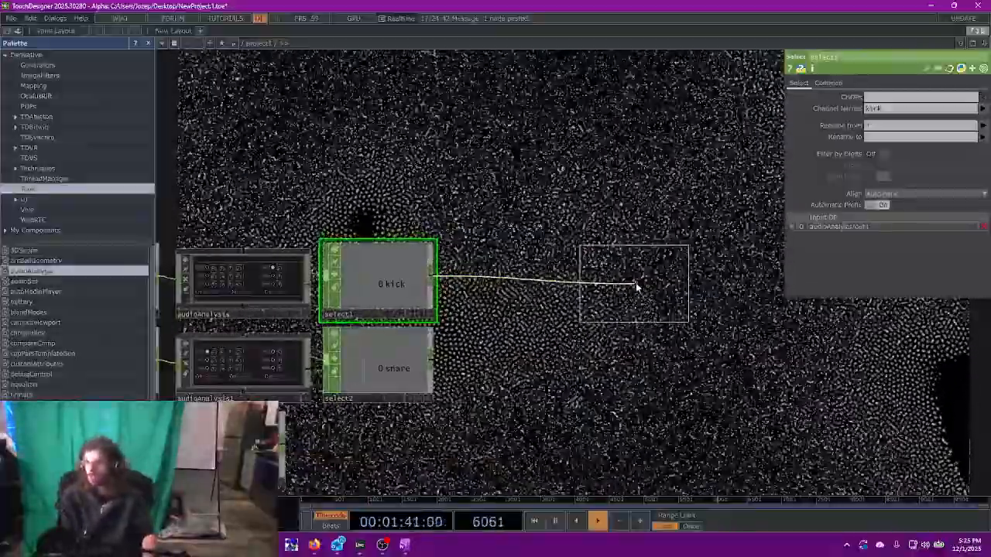
pyautogui.click(635, 282)
pyautogui.moveTo(636, 282); pyautogui.dragTo(513, 277)
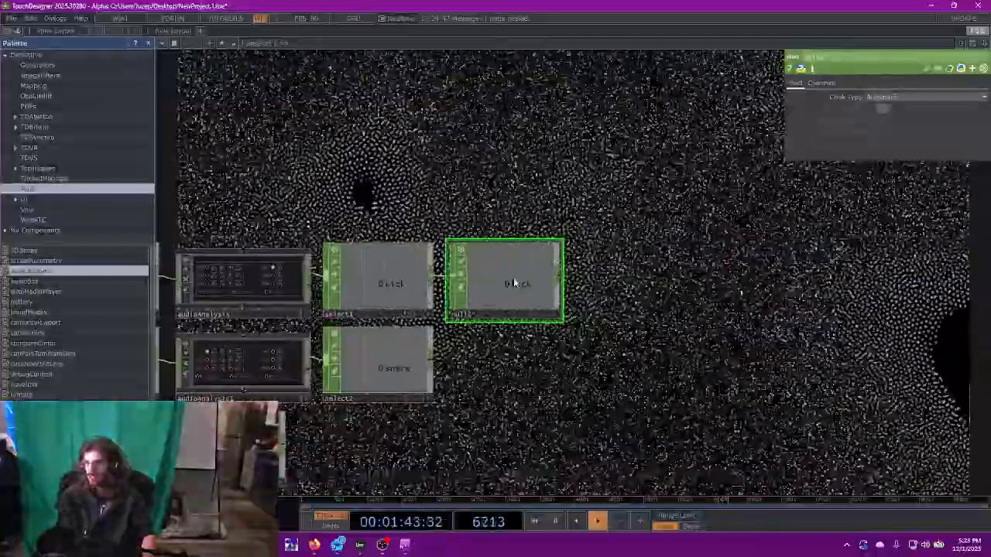
# - Delete the Keyboard In CHOP and drive feedback1's Reset with the kick channel of null2
pyautogui.scroll(-5, 681, 275)
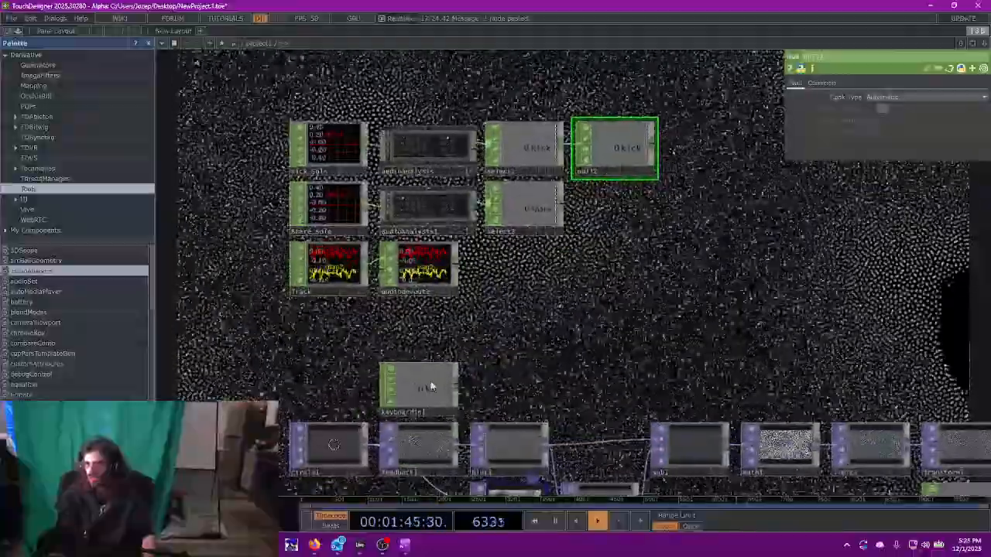
pyautogui.click(430, 381)
pyautogui.press('Delete')
pyautogui.click(430, 206)
pyautogui.click(430, 452)
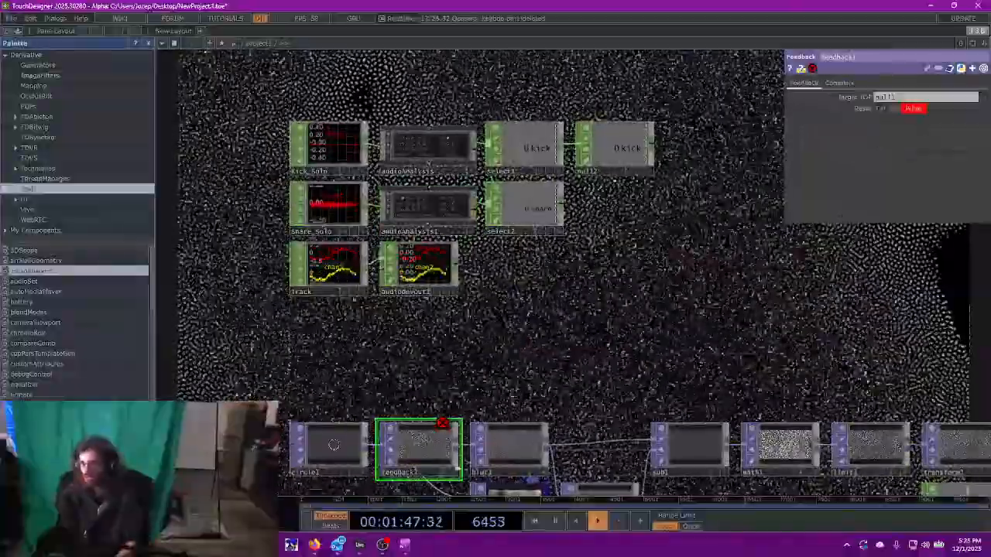
pyautogui.moveTo(630, 151); pyautogui.dragTo(899, 100)
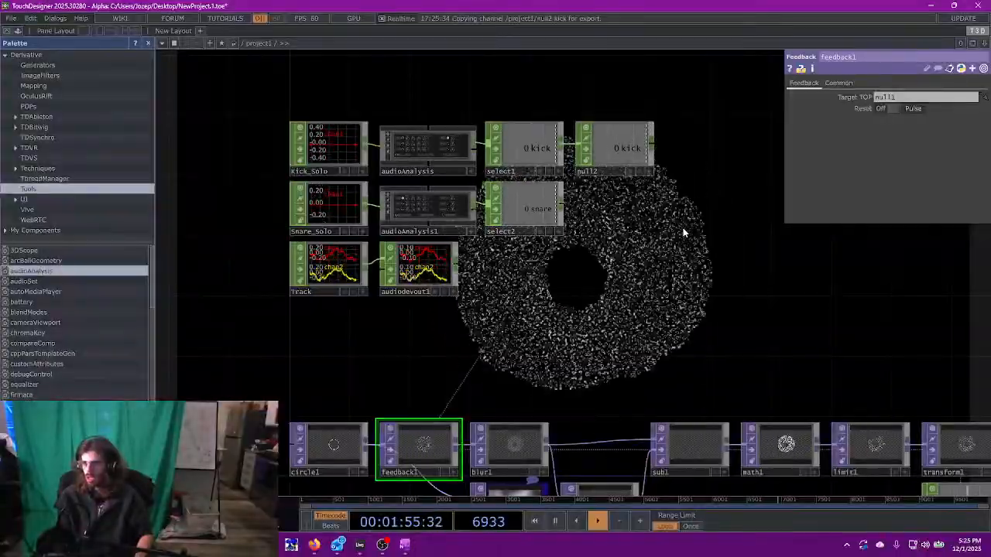
# - Add a Speed CHOP after the snare Select CHOP and line it up beside it
pyautogui.moveTo(575, 222); pyautogui.dragTo(451, 211)
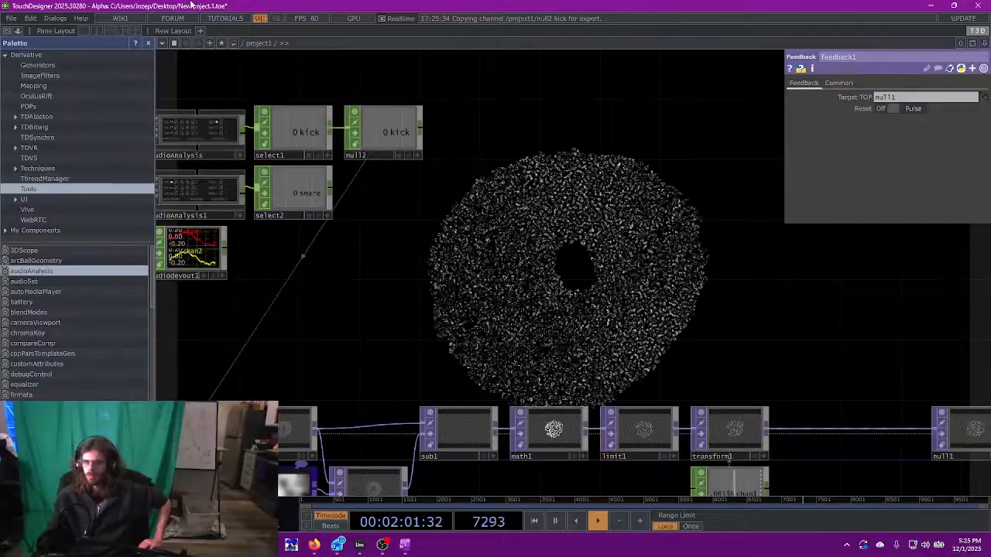
pyautogui.moveTo(445, 215); pyautogui.dragTo(591, 216)
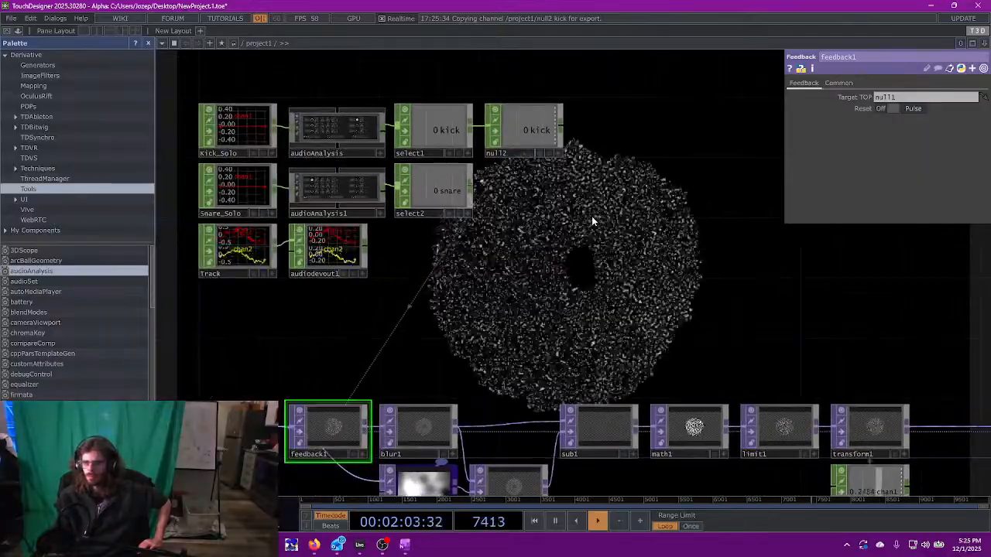
pyautogui.moveTo(557, 285); pyautogui.dragTo(577, 250)
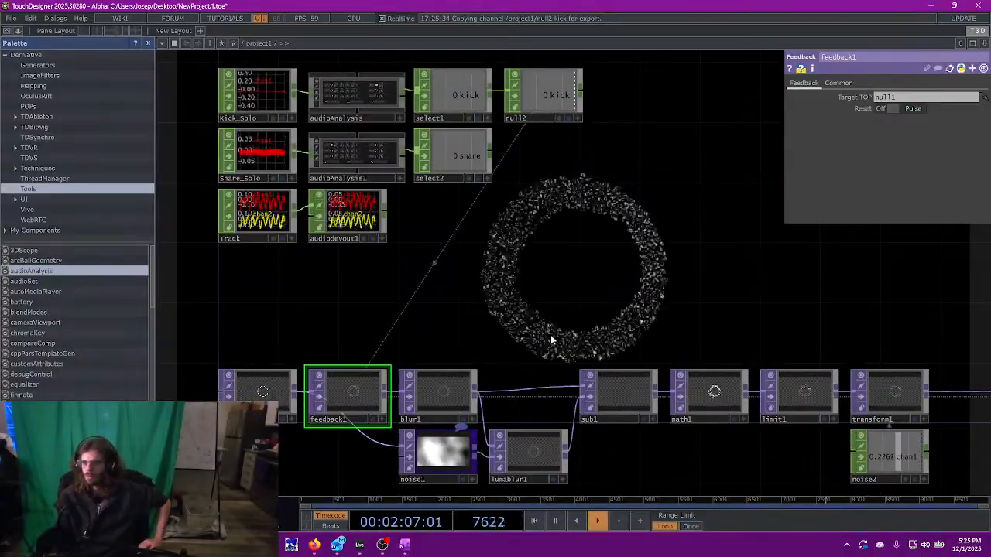
pyautogui.click(442, 453)
pyautogui.moveTo(538, 287); pyautogui.dragTo(550, 250)
pyautogui.moveTo(537, 211); pyautogui.dragTo(534, 254)
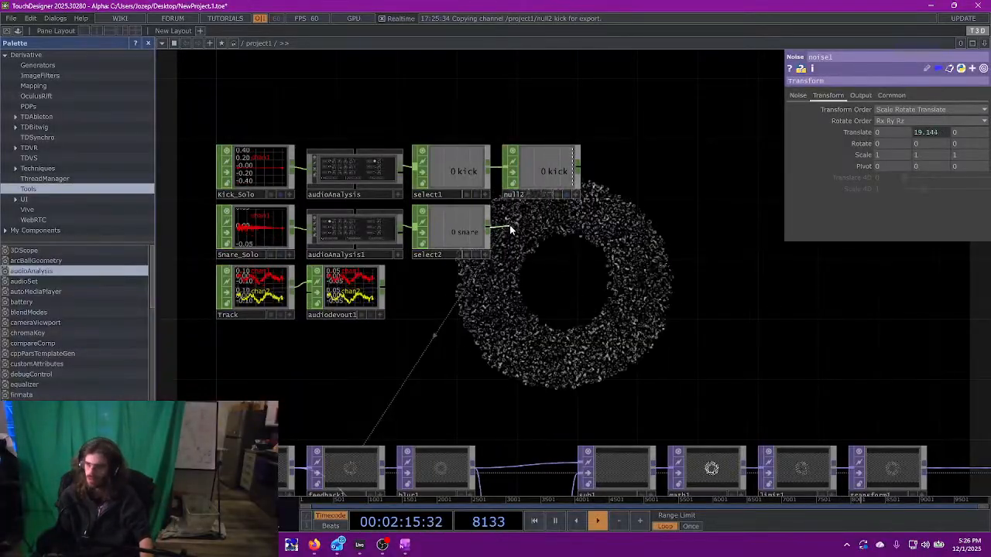
pyautogui.press('Tab')
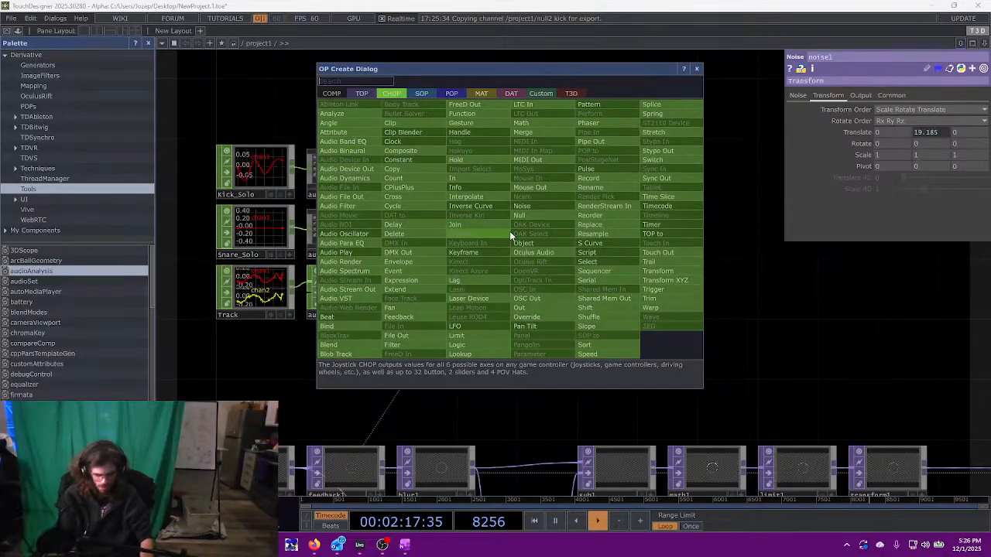
pyautogui.write('speed')
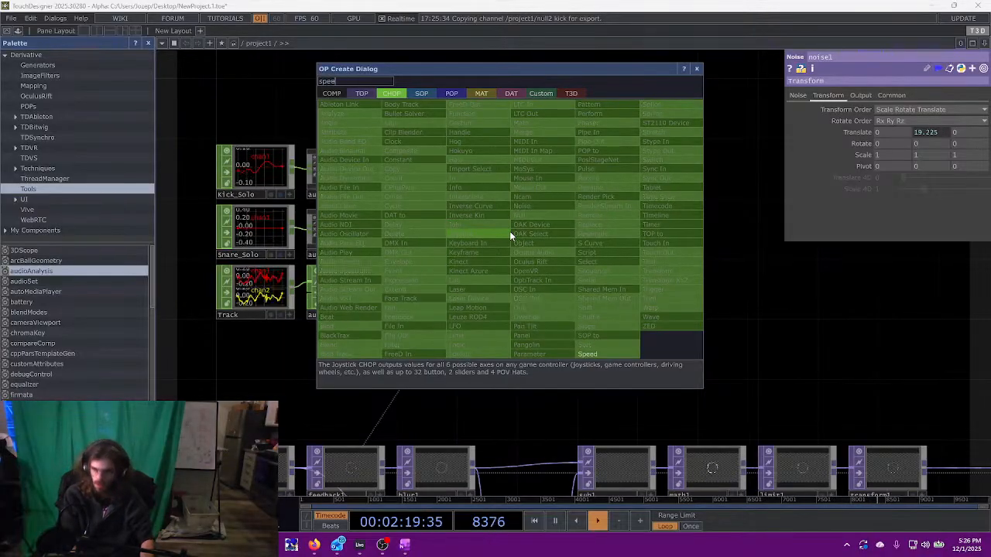
pyautogui.press('Return')
pyautogui.click(539, 232)
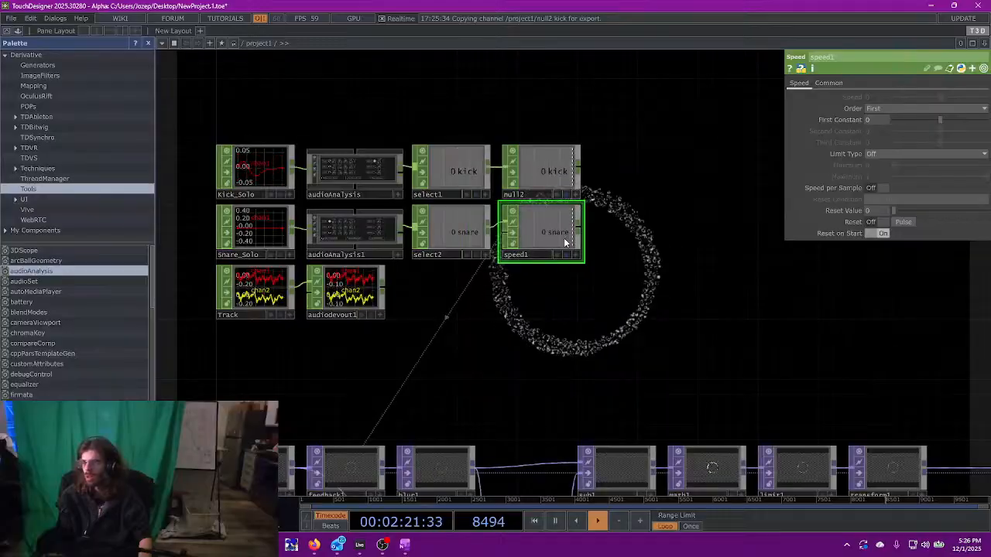
pyautogui.moveTo(535, 232)
pyautogui.mouseDown()
pyautogui.moveTo(609, 221)
pyautogui.moveTo(535, 220)
pyautogui.mouseUp()
# - Move playback to frame 7496 and set the snare's audioAnalysis component to Low Active off, Snare Active on and Snare Threshold 0.056
pyautogui.click(463, 223)
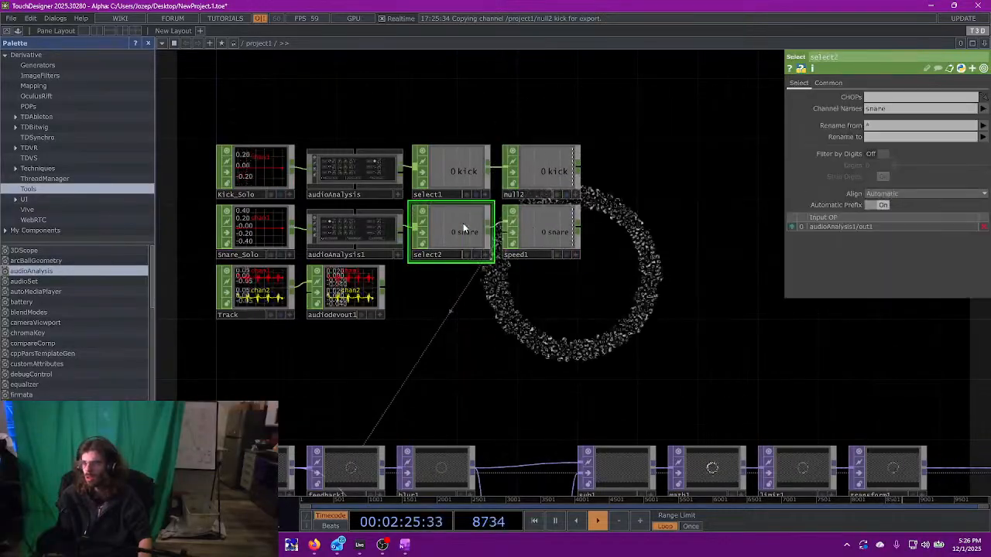
pyautogui.click(815, 500)
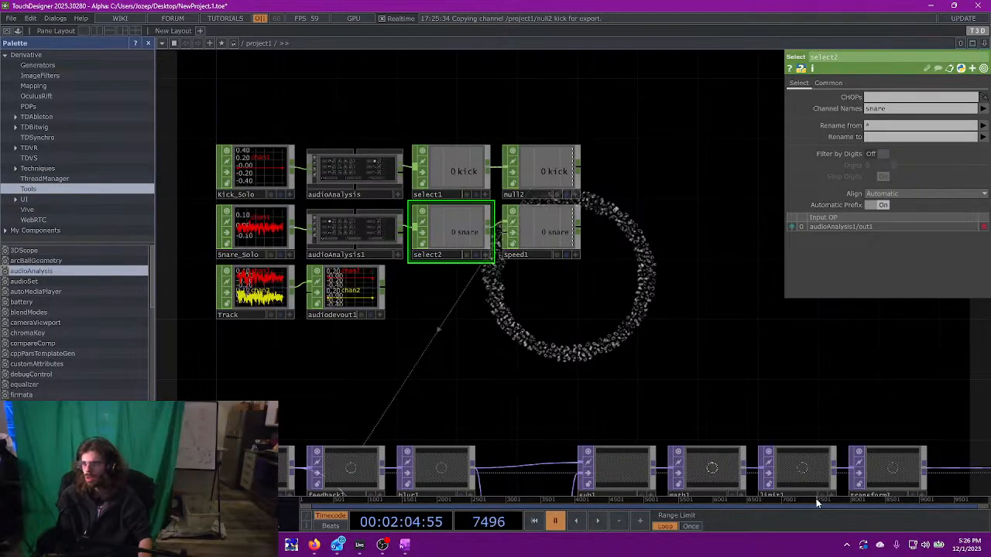
pyautogui.click(343, 230)
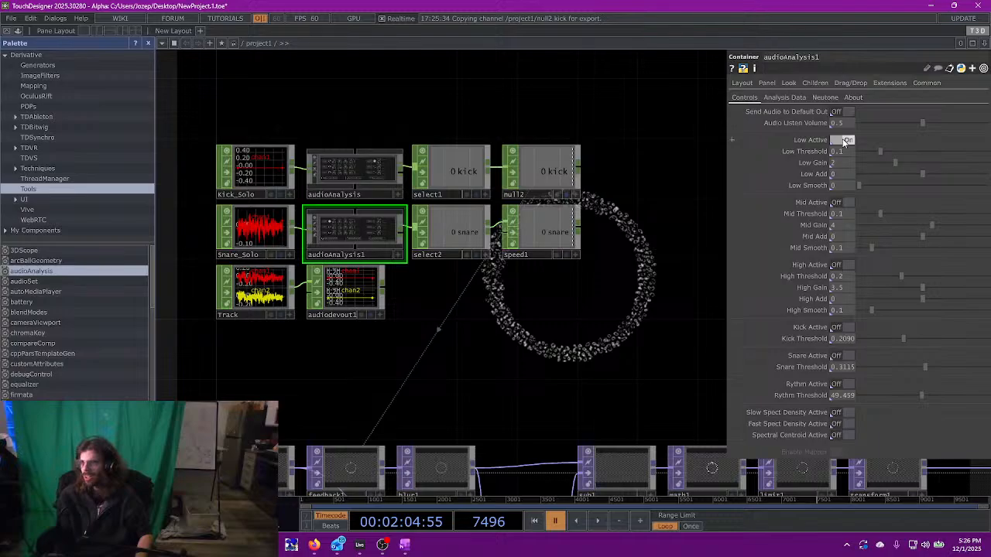
pyautogui.press('space')
pyautogui.click(847, 356)
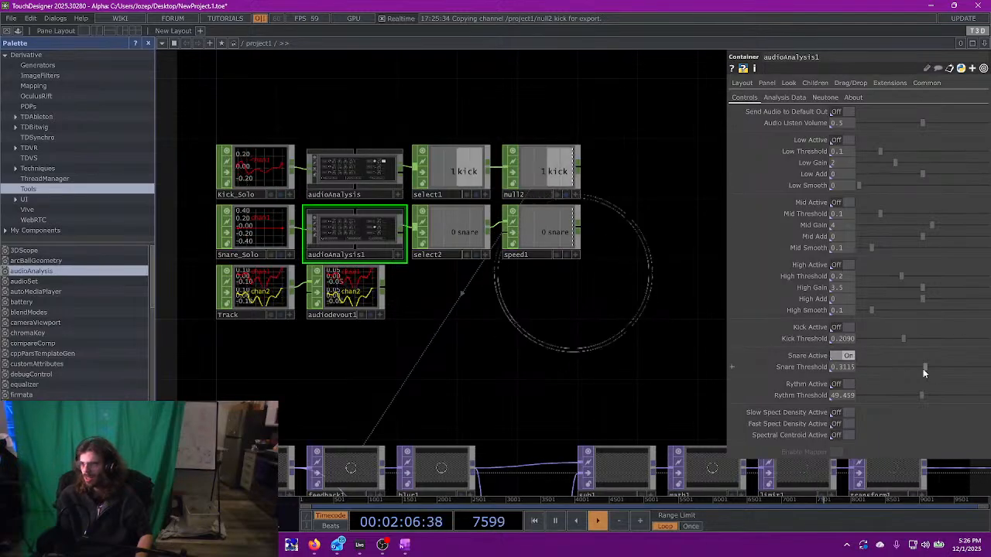
pyautogui.moveTo(924, 367); pyautogui.dragTo(870, 367)
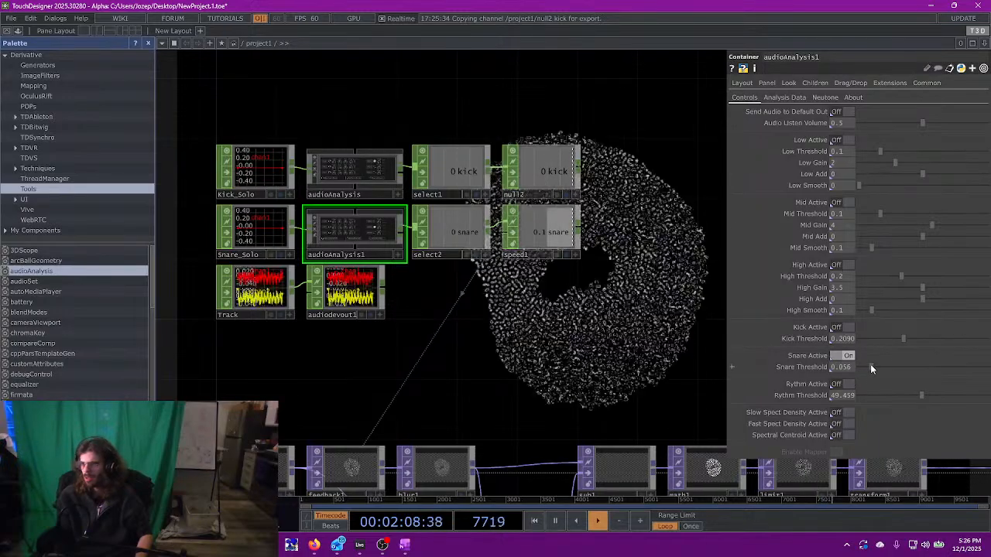
# - Insert a Lag CHOP between the snare Select and Speed CHOPs and set its first Lag value to 0
pyautogui.click(543, 228)
pyautogui.moveTo(545, 232); pyautogui.dragTo(643, 236)
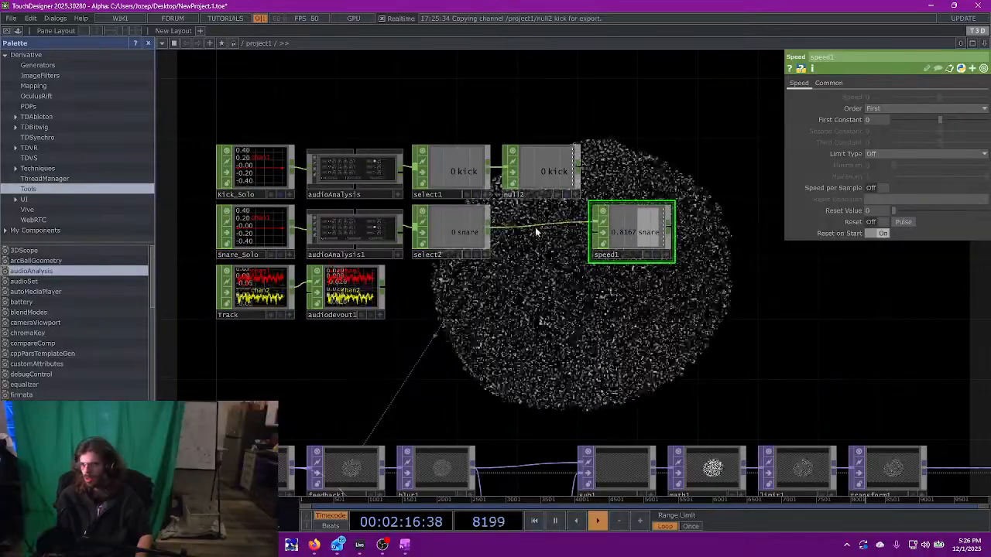
pyautogui.rightClick(534, 227)
pyautogui.press('Escape')
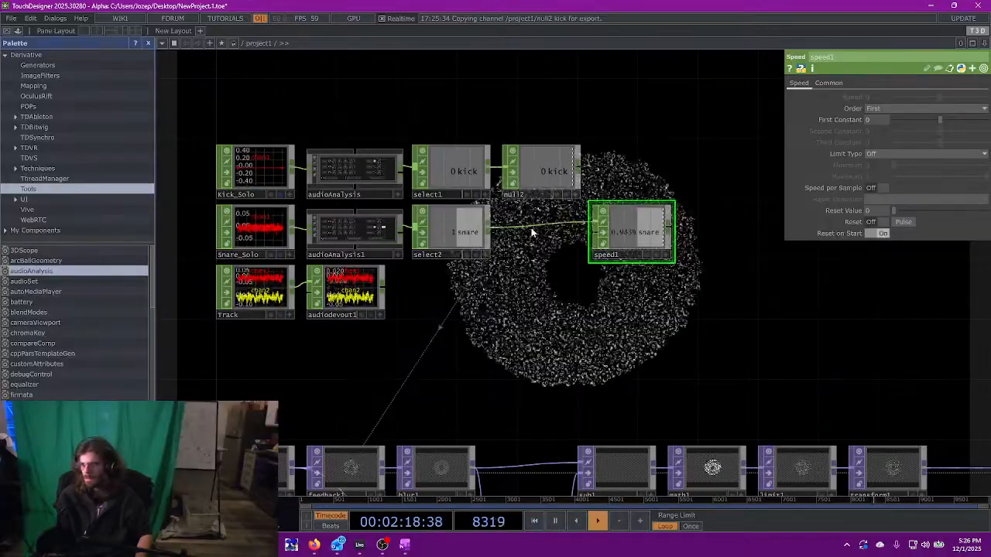
pyautogui.rightClick(536, 224)
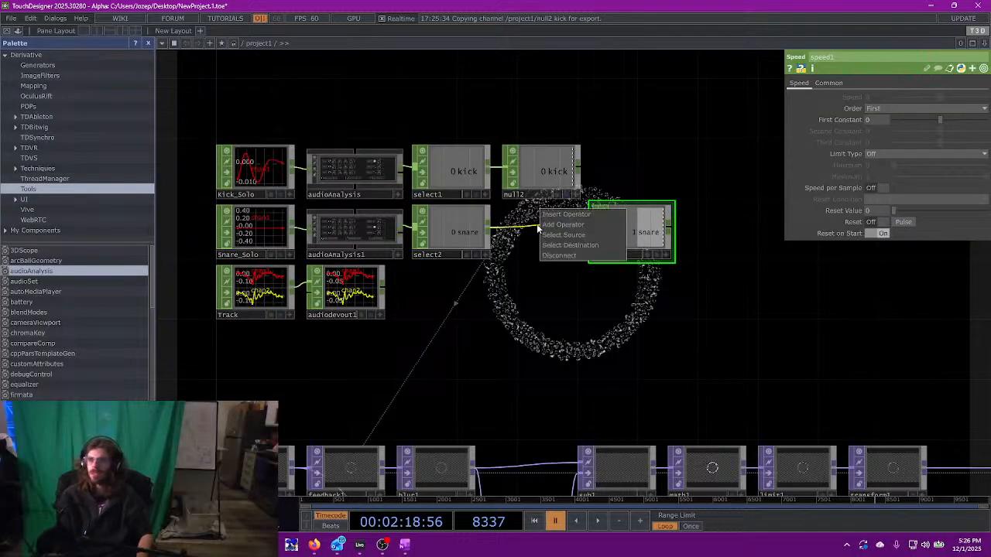
pyautogui.click(545, 212)
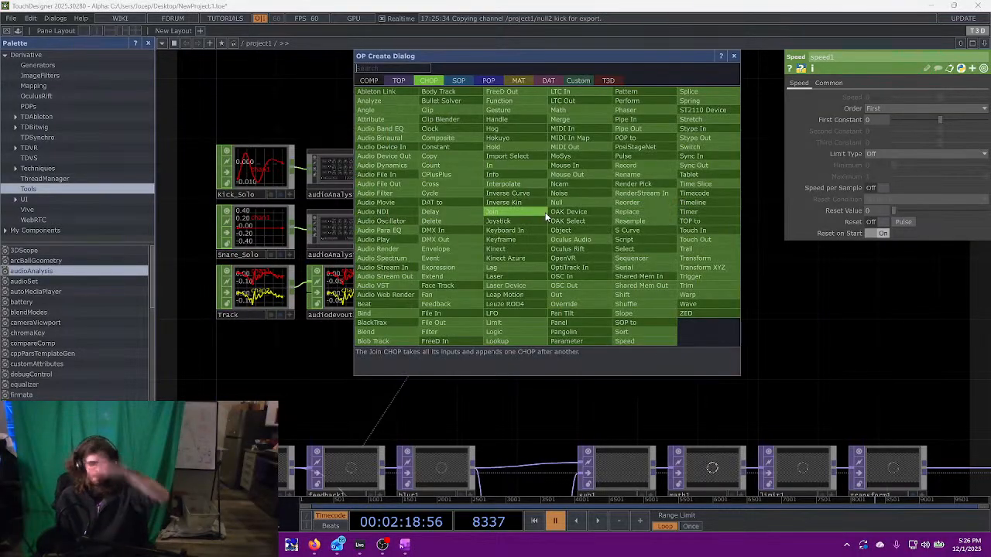
pyautogui.write('lag')
pyautogui.press('Return')
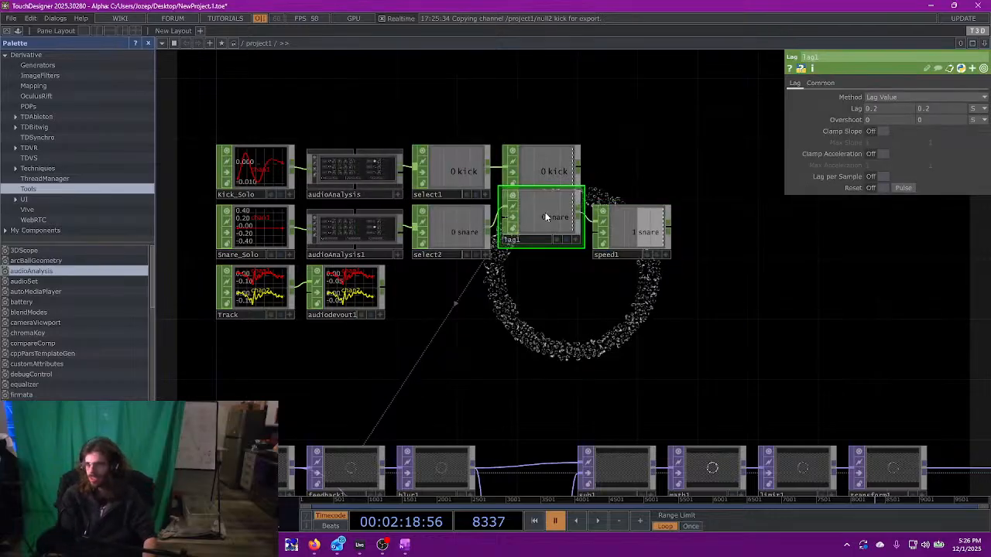
pyautogui.rightClick(802, 104)
pyautogui.click(828, 124)
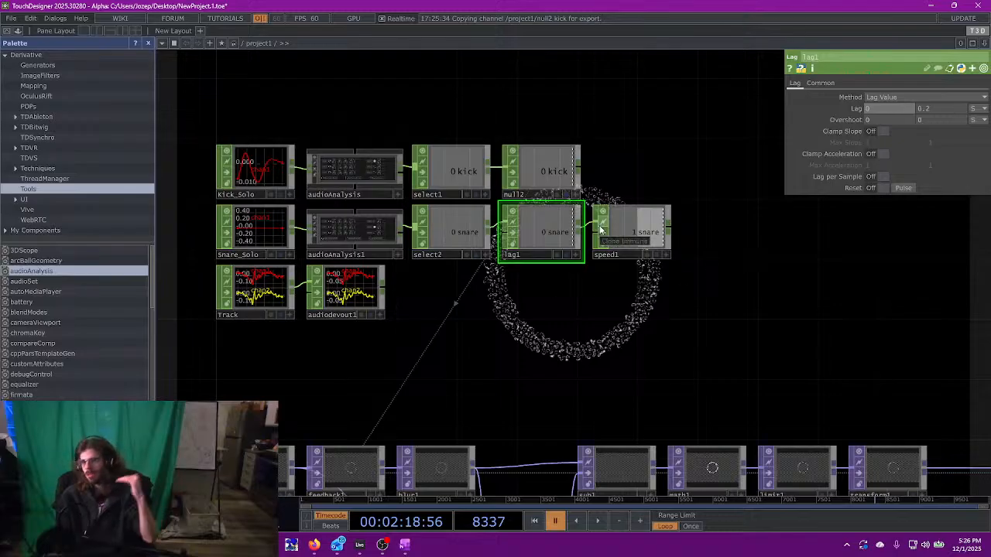
# - Add a Null CHOP after the Speed CHOP and drive noise1's Translate Y with its snare channel
pyautogui.moveTo(680, 291); pyautogui.dragTo(636, 192)
pyautogui.click(379, 457)
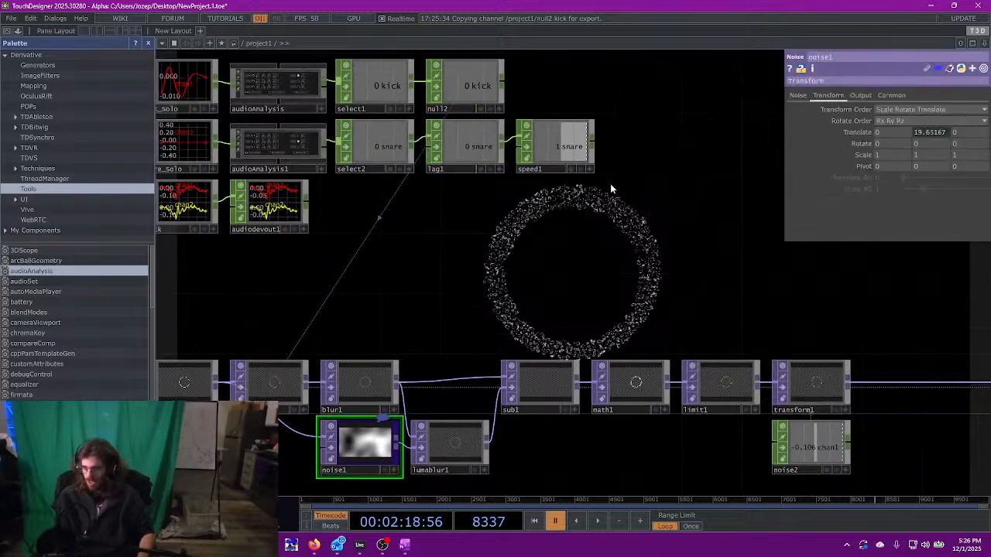
pyautogui.click(568, 145)
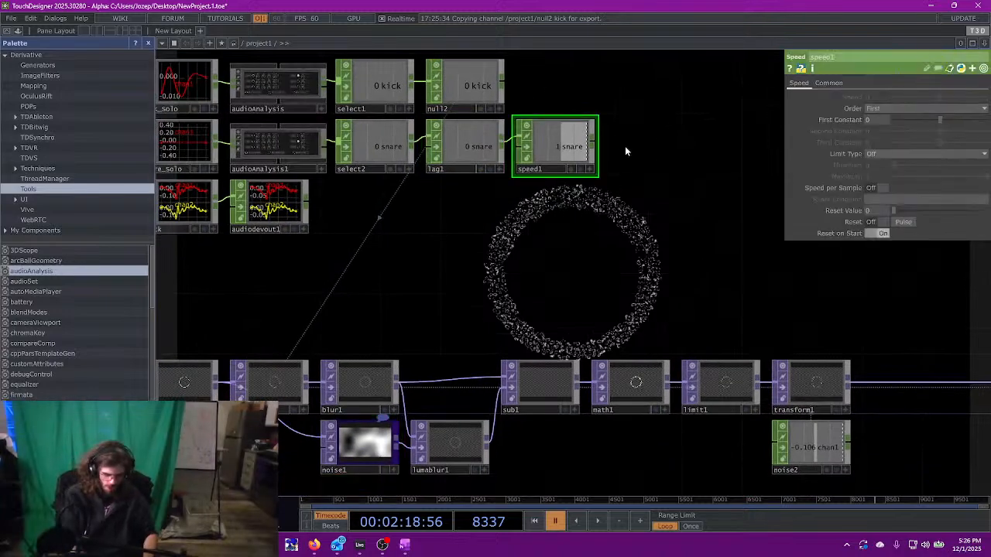
pyautogui.click(654, 149)
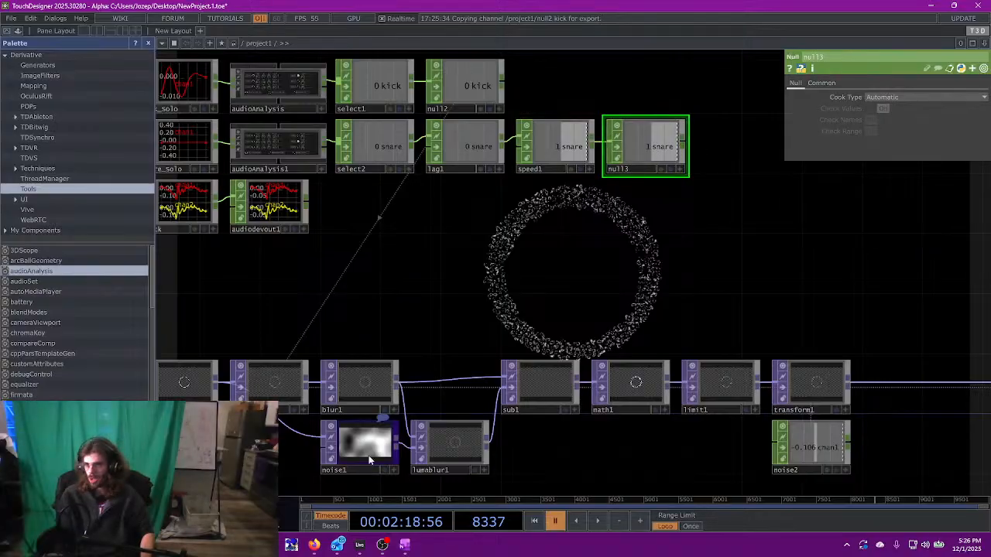
pyautogui.click(370, 457)
pyautogui.moveTo(636, 138); pyautogui.dragTo(641, 141)
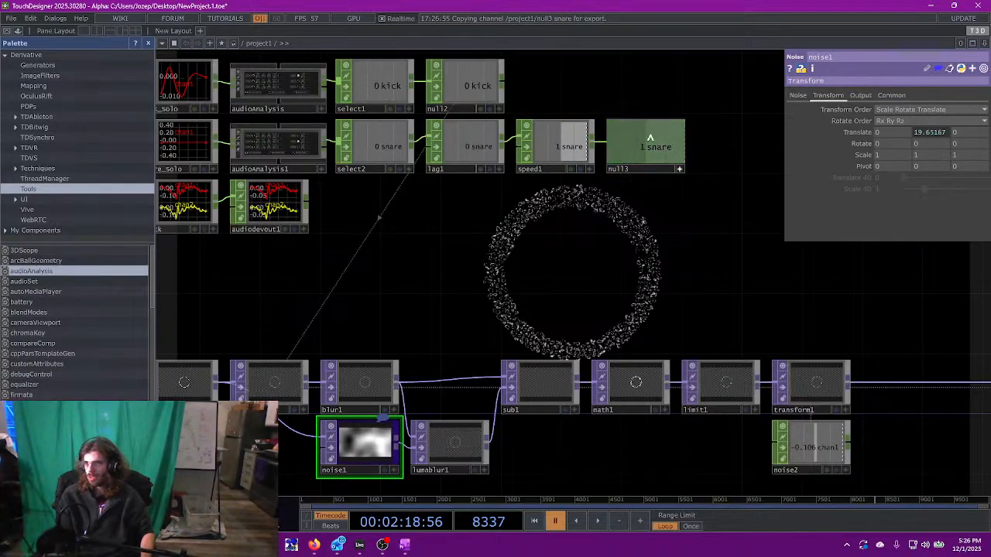
pyautogui.moveTo(918, 132); pyautogui.dragTo(919, 132)
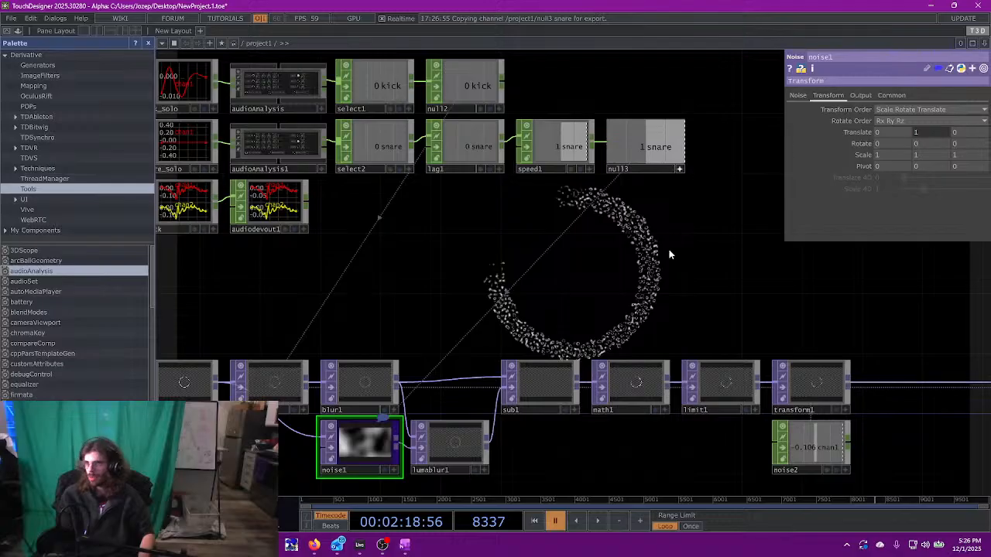
# - Resume playback and set math1's Multiply to 150
pyautogui.press('space')
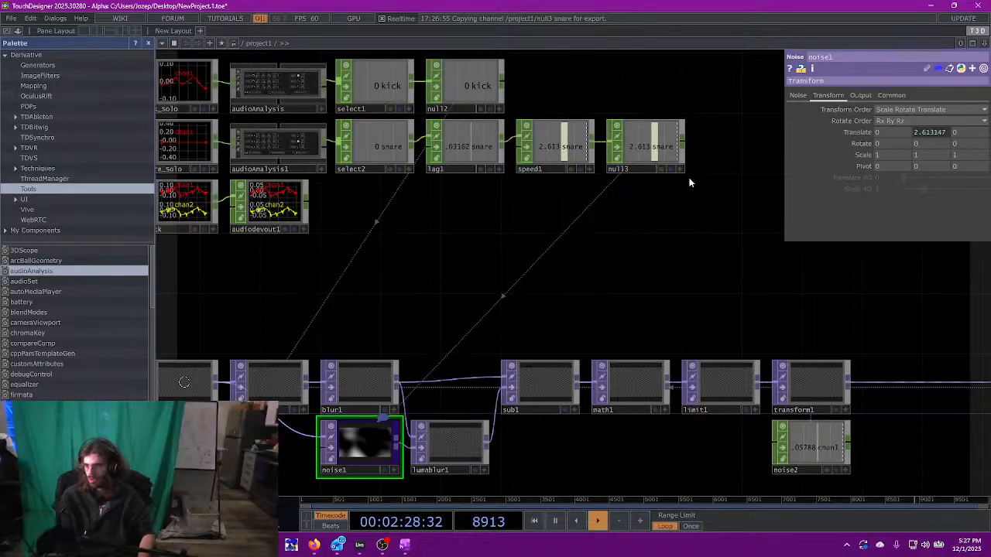
pyautogui.click(643, 394)
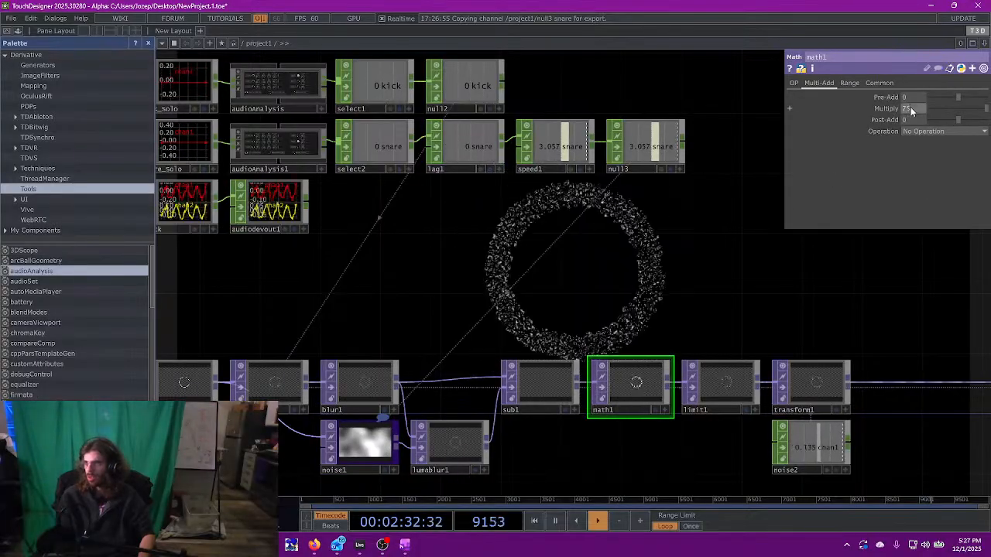
pyautogui.write('350')
pyautogui.press('Return')
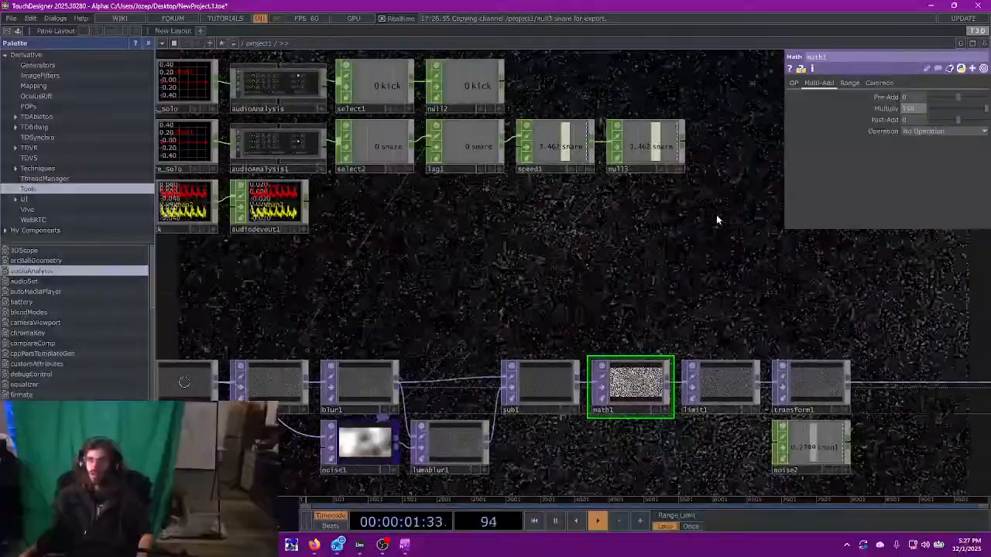
# - Restart playback from frame 1 with feedback1 reset, and set math1's Multiply back to 75
pyautogui.click(535, 521)
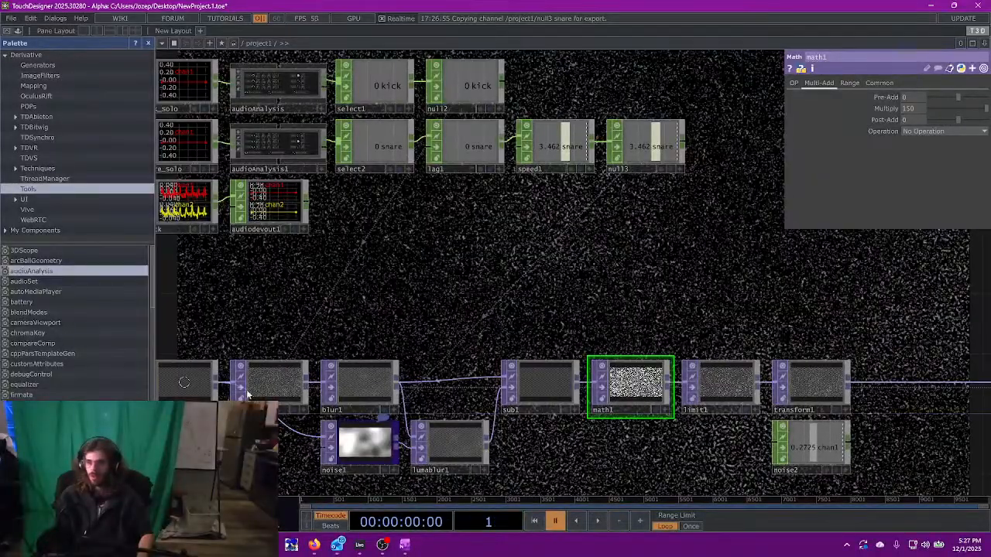
pyautogui.click(256, 362)
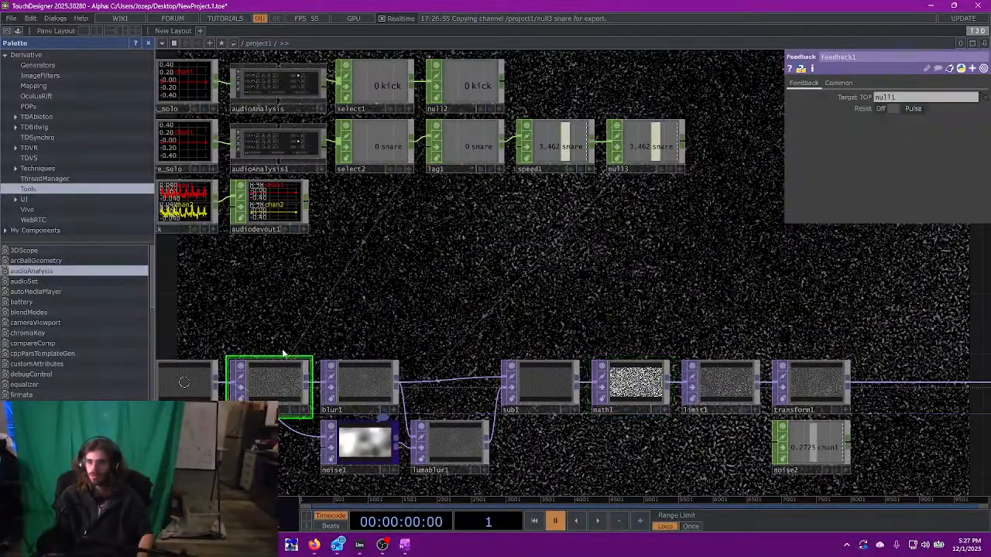
pyautogui.click(907, 112)
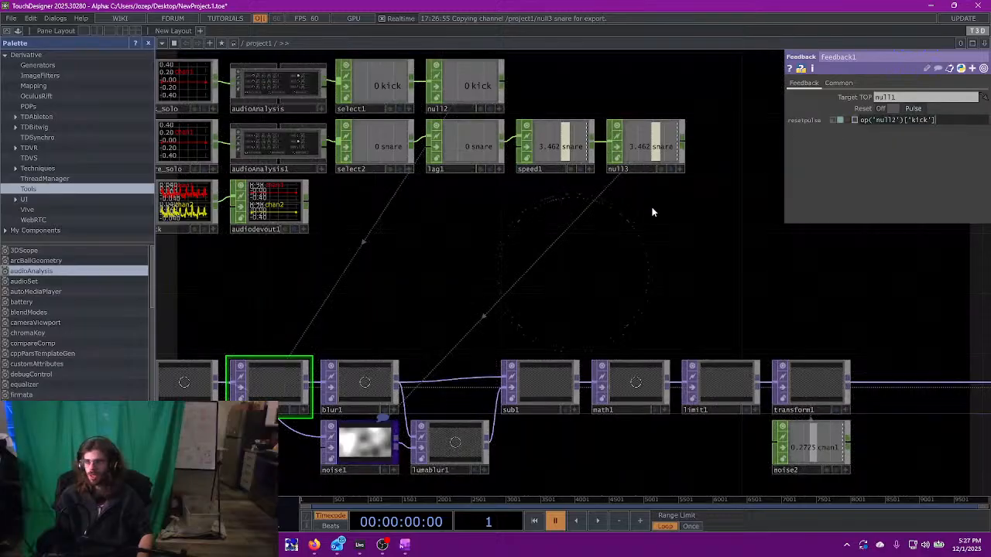
pyautogui.press('Return')
pyautogui.press('space')
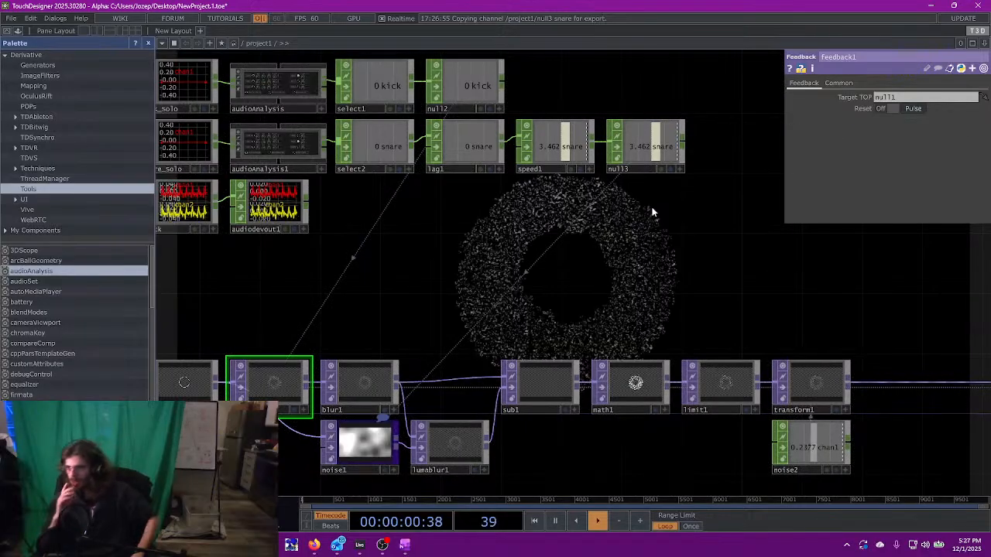
pyautogui.click(618, 400)
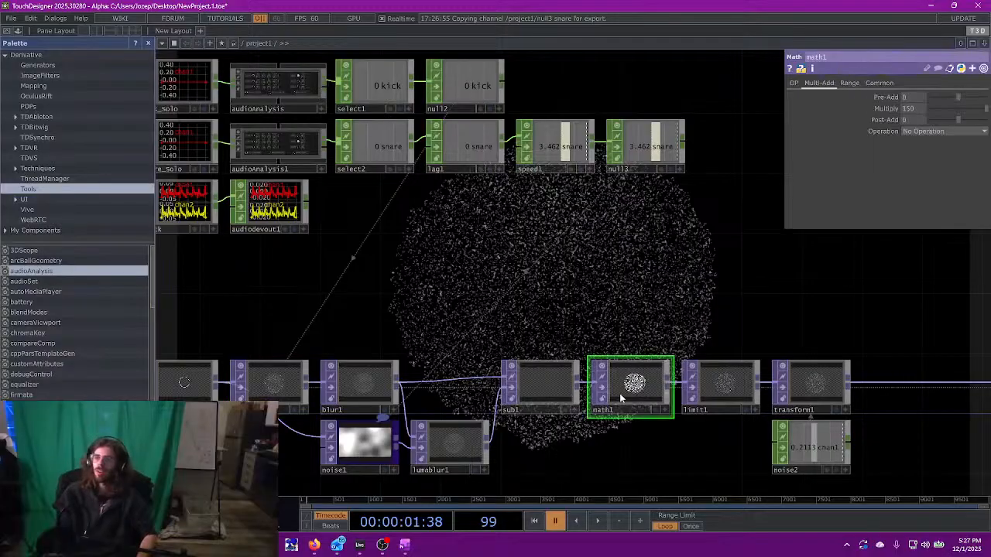
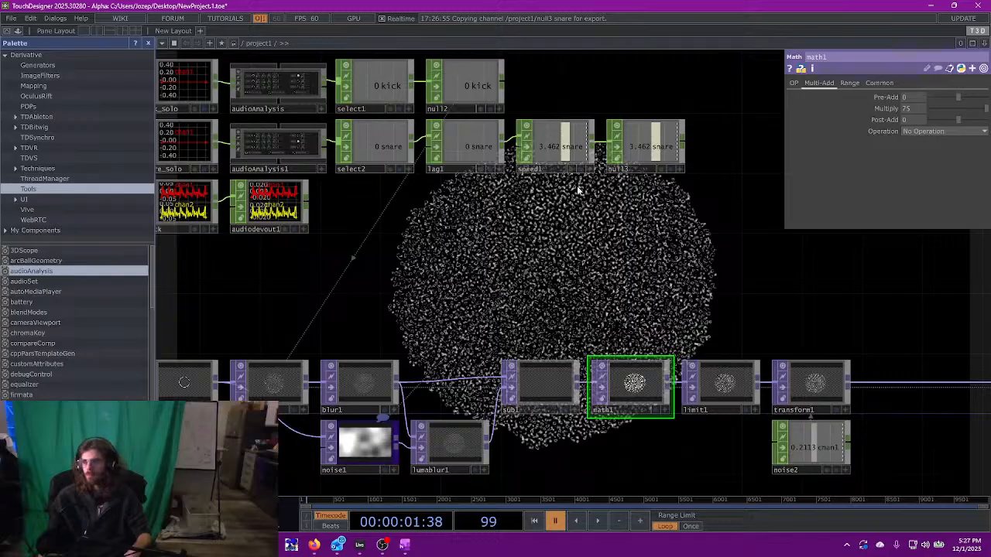
# - Delete noise2 and replace transform1's broken Translate expressions with 0 on both axes
pyautogui.moveTo(752, 289); pyautogui.dragTo(585, 287, button='middle')
pyautogui.click(672, 383)
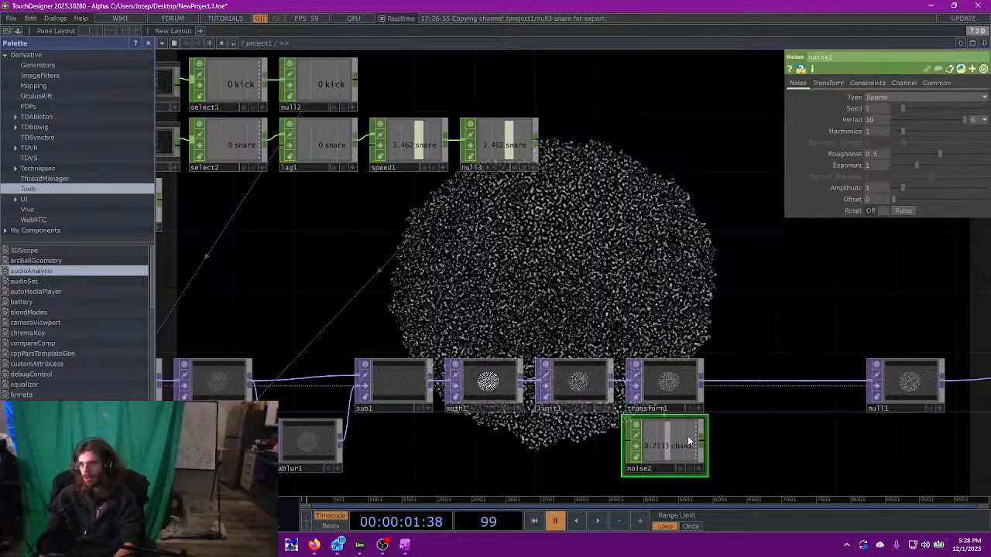
pyautogui.press('Delete')
pyautogui.click(687, 387)
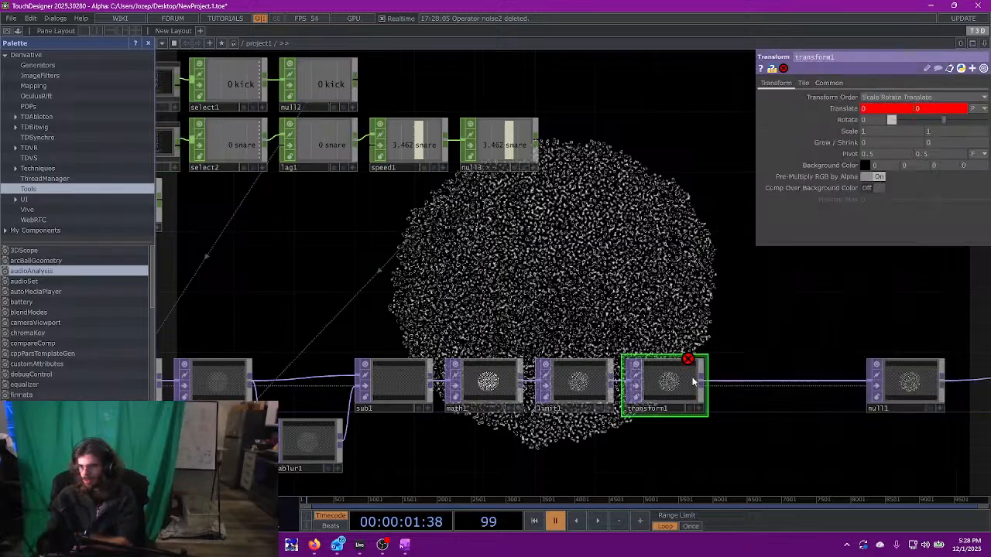
pyautogui.click(902, 108)
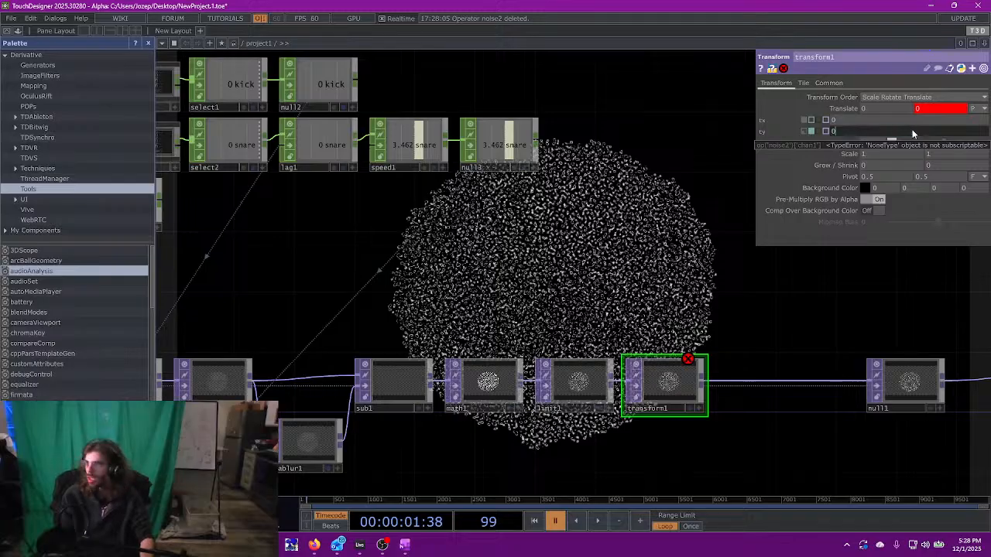
pyautogui.click(804, 82)
pyautogui.click(776, 83)
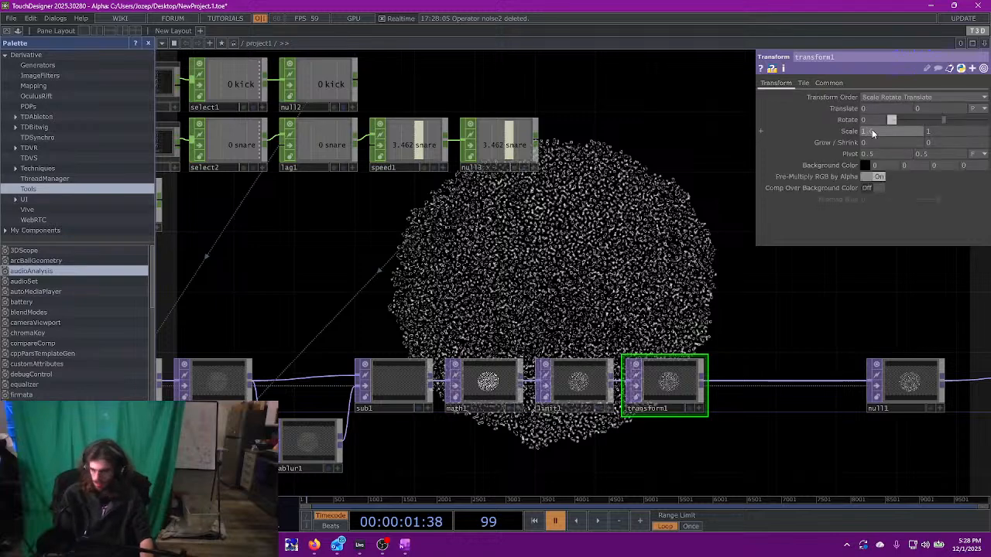
# - Set transform1's Scale to 1.001 on both axes and resume playback
pyautogui.press('Tab')
pyautogui.write('1.00')
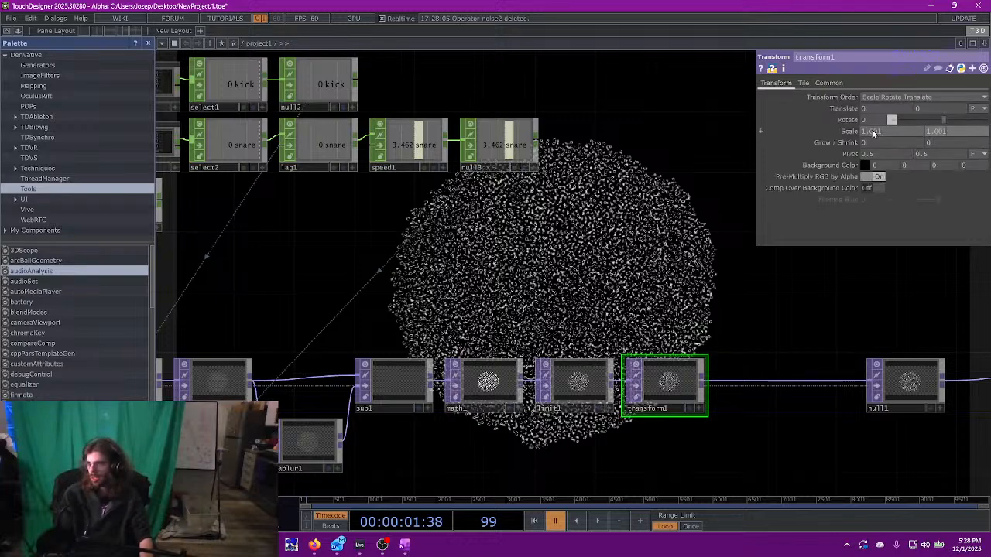
pyautogui.press('Return')
pyautogui.press('space')
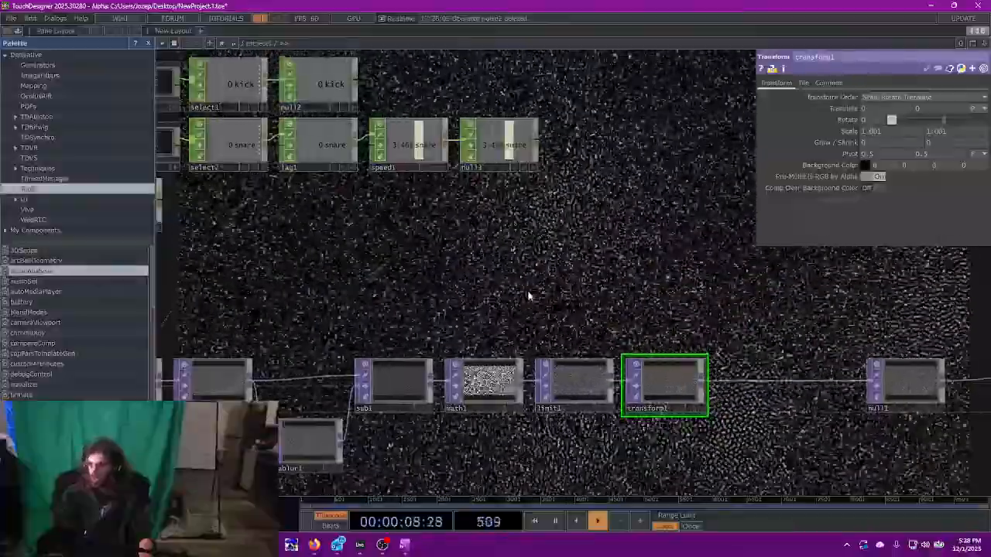
# - Duplicate lag1 beneath the original and feed the copy from select2
pyautogui.moveTo(601, 277); pyautogui.dragTo(832, 212)
pyautogui.moveTo(475, 232); pyautogui.dragTo(491, 206)
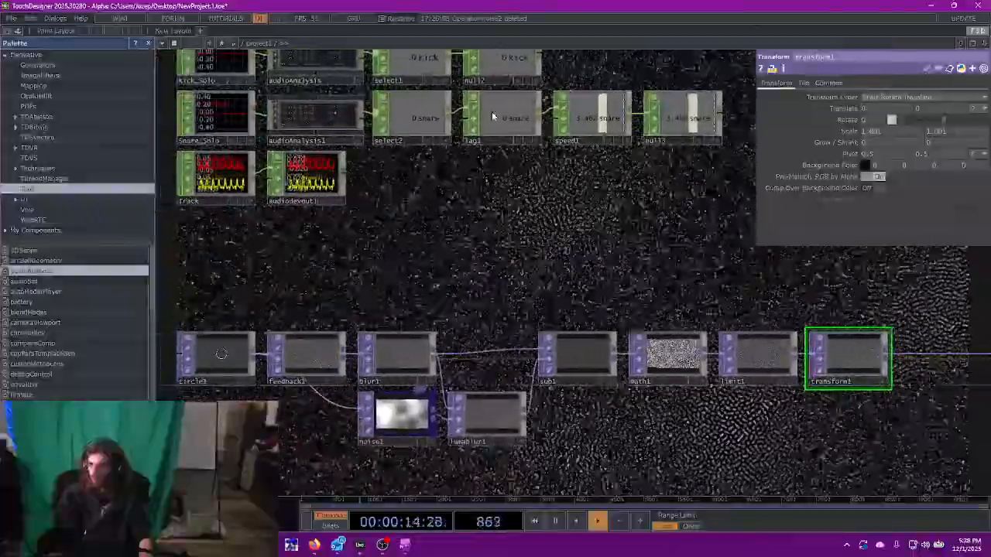
pyautogui.click(491, 112)
pyautogui.hotkey('ctrl', 'c')
pyautogui.hotkey('ctrl', 'v')
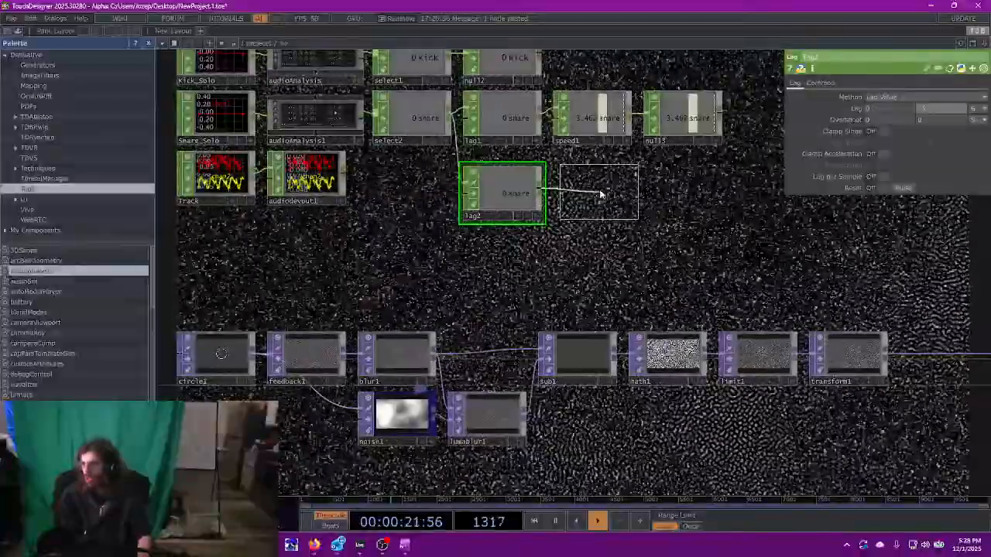
# - Add a Null CHOP after lag2 and line it up beneath null3
pyautogui.click(598, 193)
pyautogui.moveTo(598, 193); pyautogui.dragTo(689, 192)
pyautogui.moveTo(610, 258); pyautogui.dragTo(633, 239)
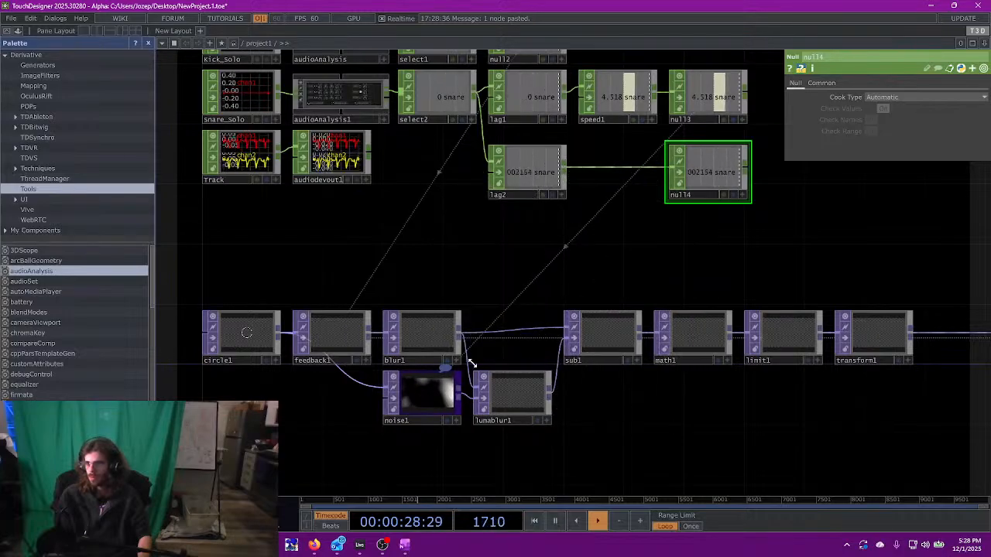
# - Try blur1's Filter Size at values between 2 and 13, ending at 6
pyautogui.click(419, 326)
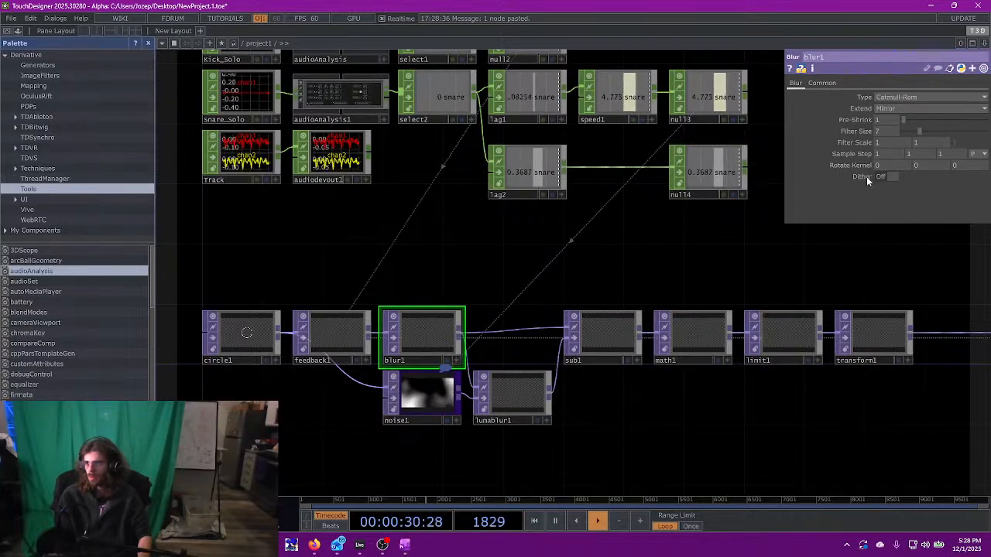
pyautogui.click(907, 132)
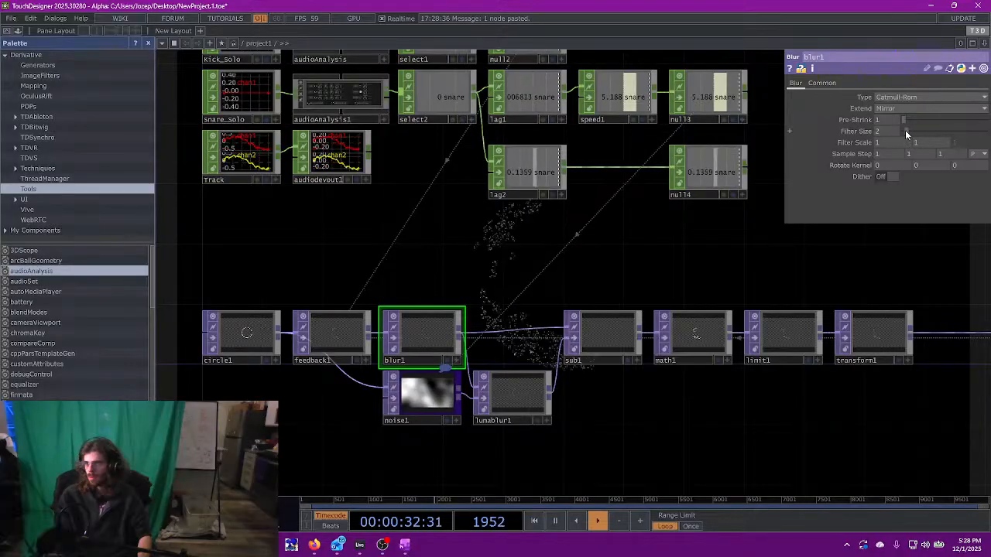
pyautogui.moveTo(907, 133); pyautogui.dragTo(911, 133)
pyautogui.click(935, 128)
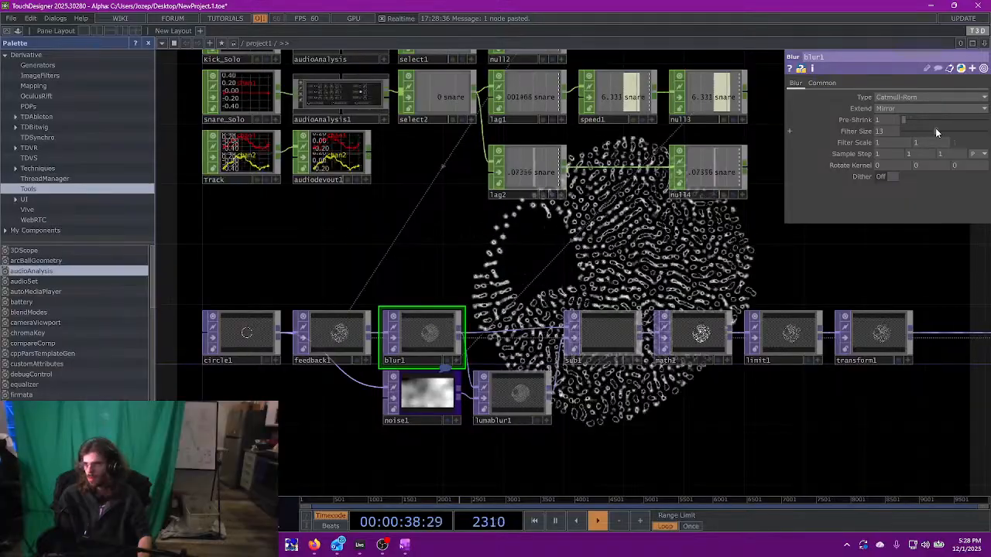
pyautogui.moveTo(932, 127); pyautogui.dragTo(916, 127)
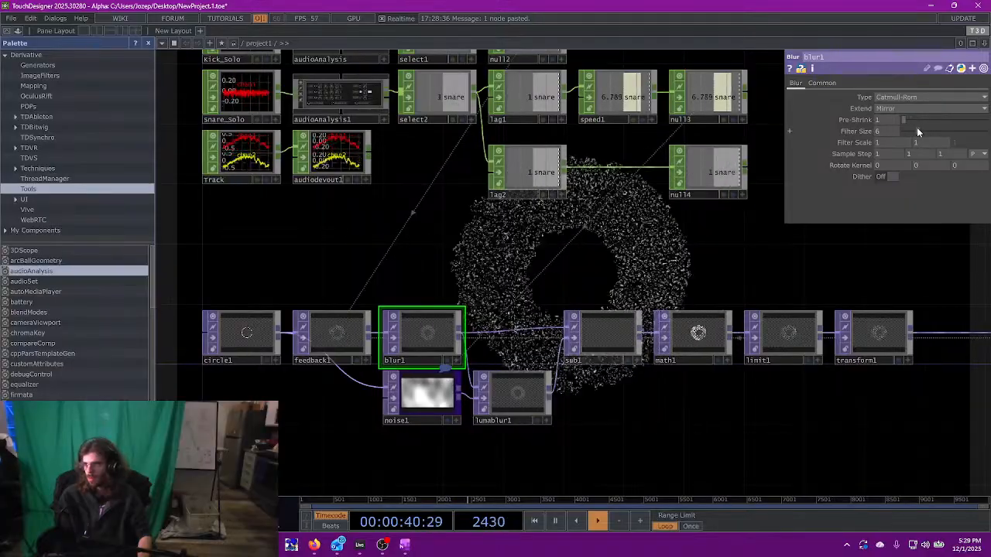
# - Insert a Math CHOP between lag2 and null4 and line up the three nodes
pyautogui.moveTo(659, 212); pyautogui.dragTo(581, 199)
pyautogui.moveTo(680, 189); pyautogui.dragTo(770, 188)
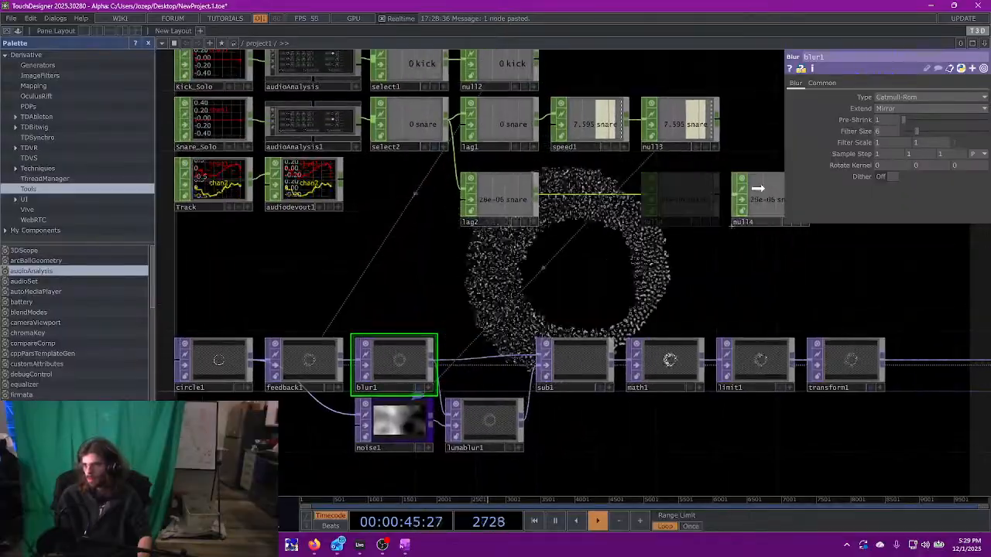
pyautogui.rightClick(605, 196)
pyautogui.click(605, 188)
pyautogui.write('ma')
pyautogui.press('Return')
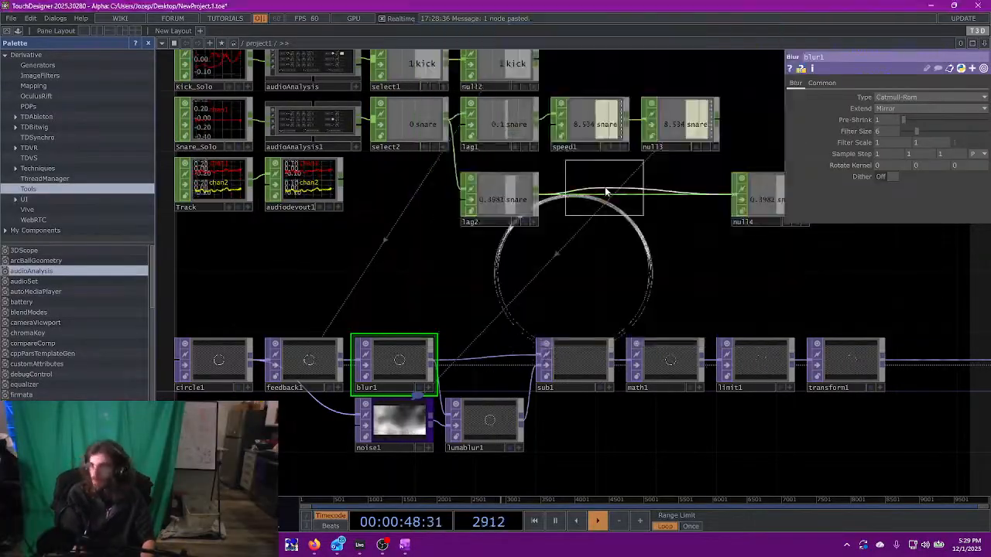
pyautogui.click(589, 196)
pyautogui.moveTo(754, 200); pyautogui.dragTo(664, 204)
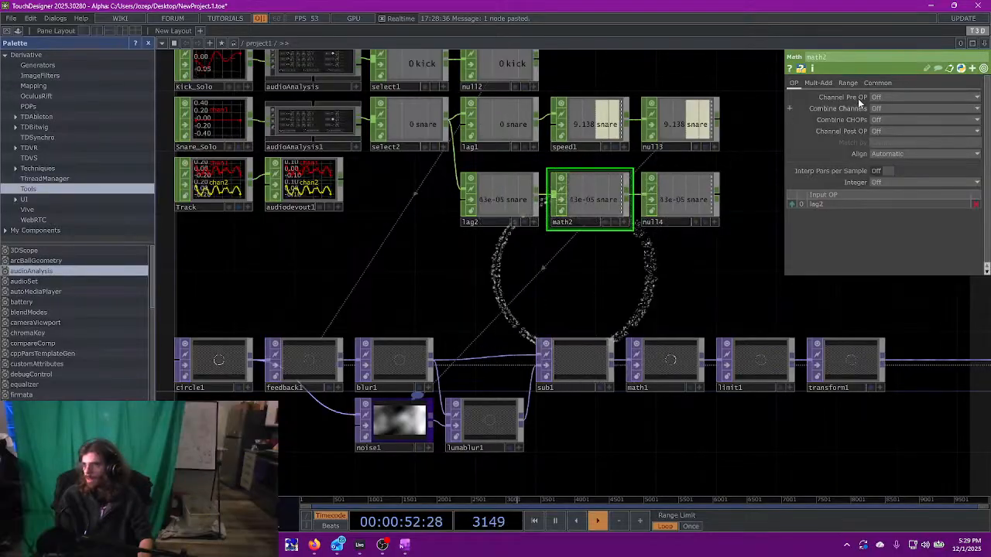
# - Open math2's Range parameters and pause playback
pyautogui.click(818, 83)
pyautogui.click(852, 83)
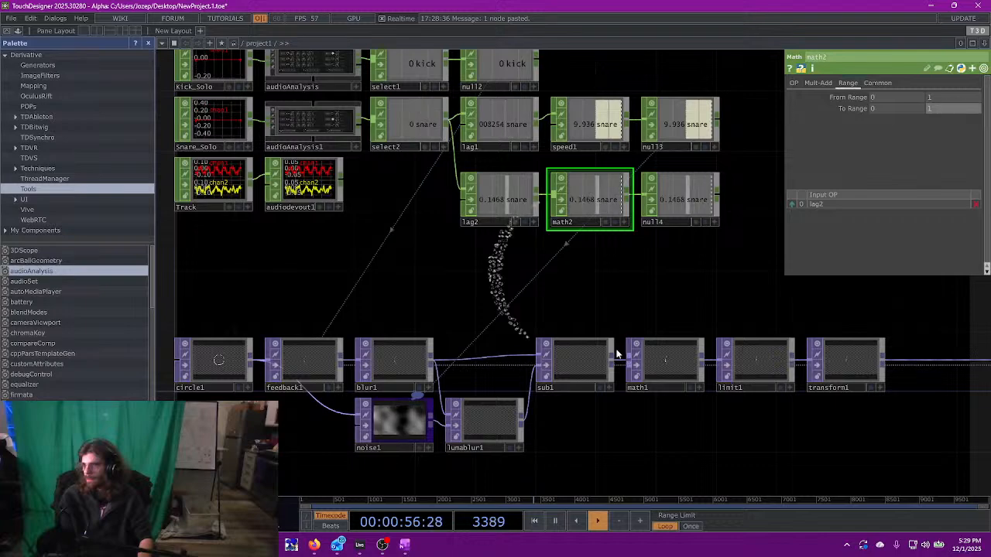
pyautogui.press('space')
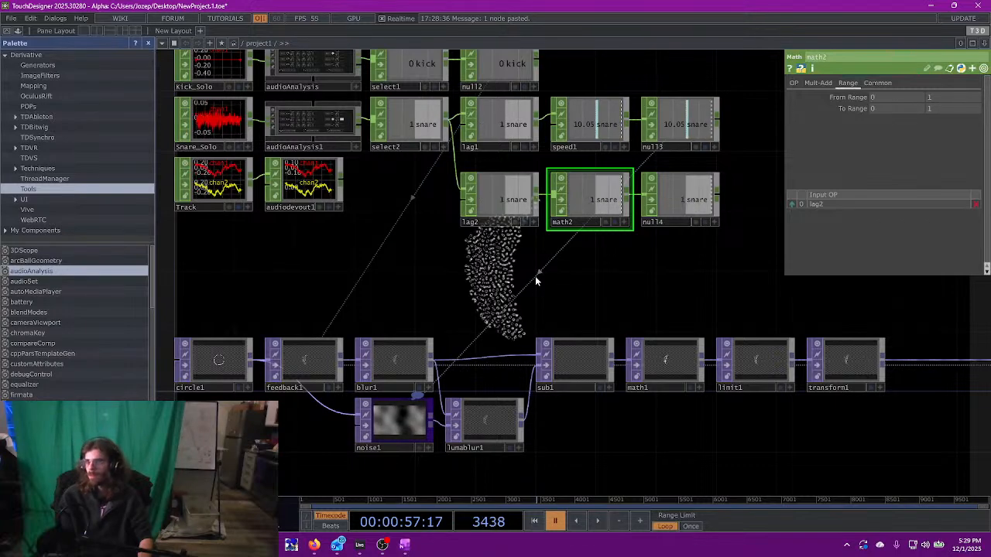
# - Test larger Filter Size values on blur1, such as 20 and 12, against the playing track
pyautogui.click(298, 376)
pyautogui.click(402, 356)
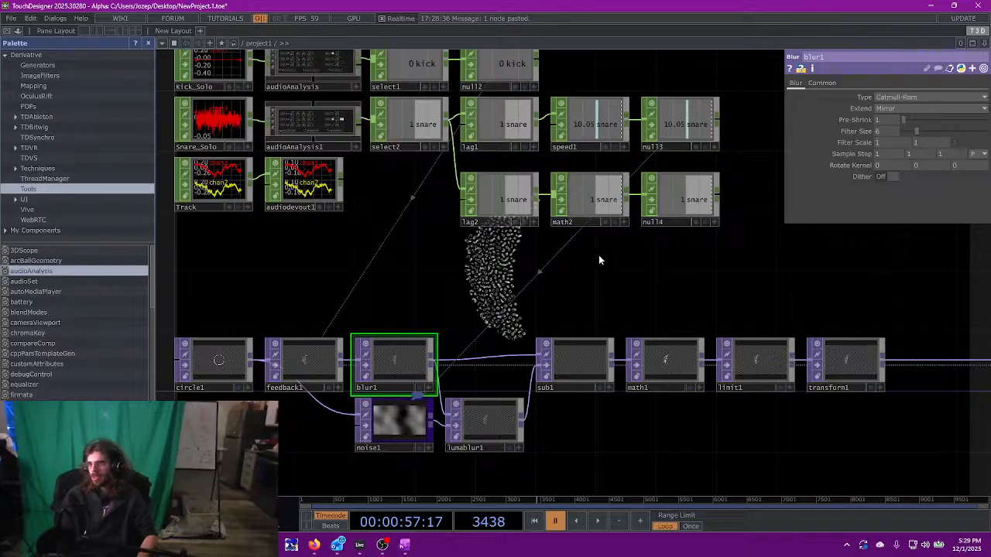
pyautogui.moveTo(917, 135); pyautogui.dragTo(958, 132)
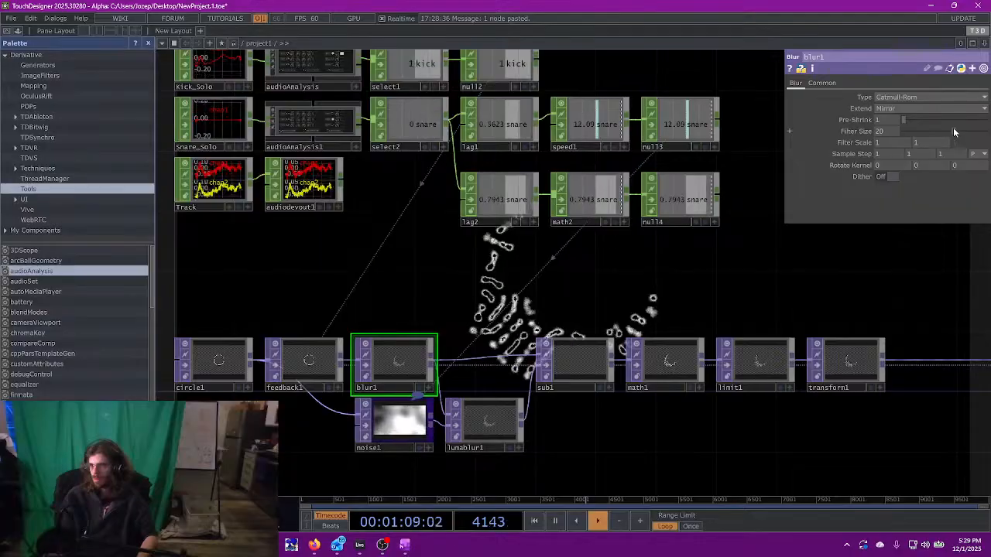
pyautogui.moveTo(952, 131); pyautogui.dragTo(934, 129)
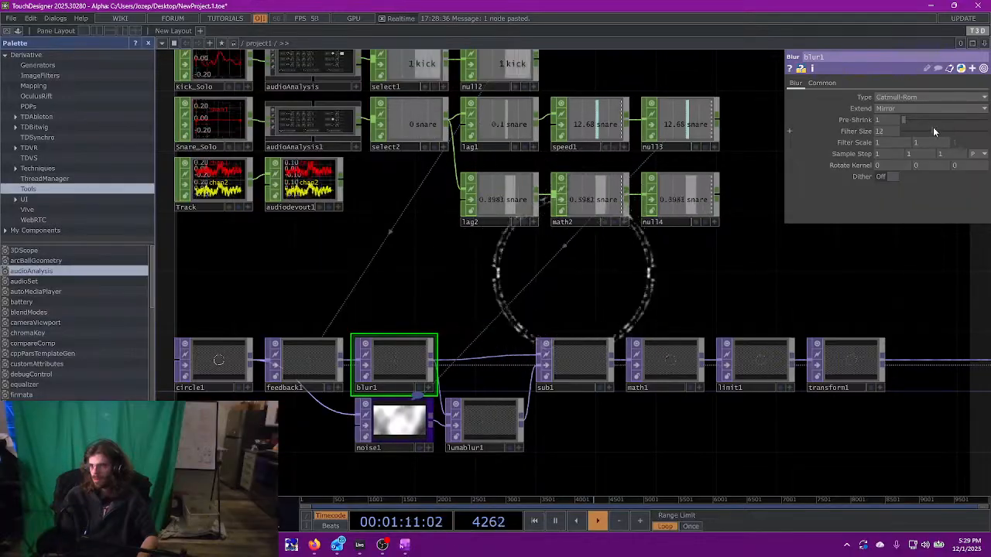
# - Set math2's To Range to 20 and 6
pyautogui.click(608, 202)
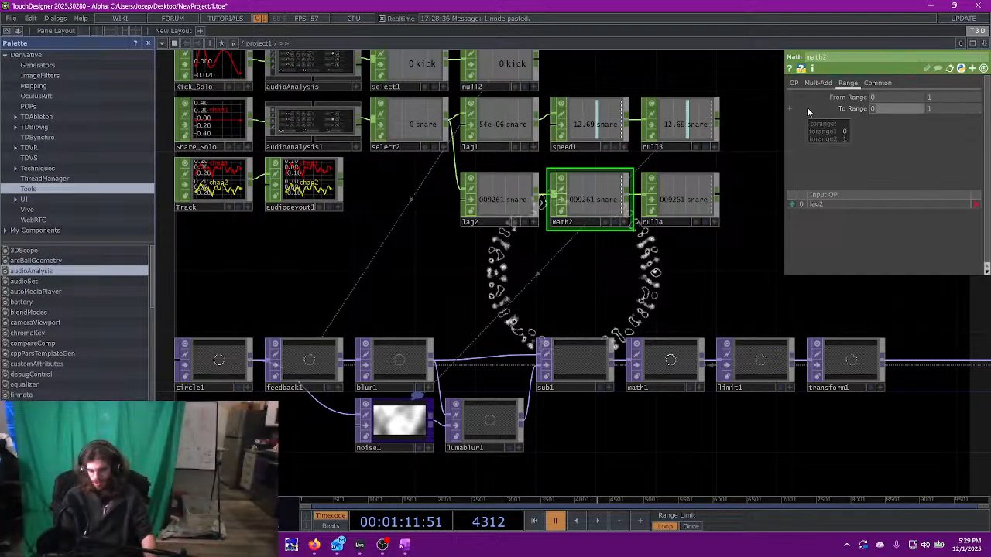
pyautogui.write('20')
pyautogui.press('Tab')
pyautogui.write('6')
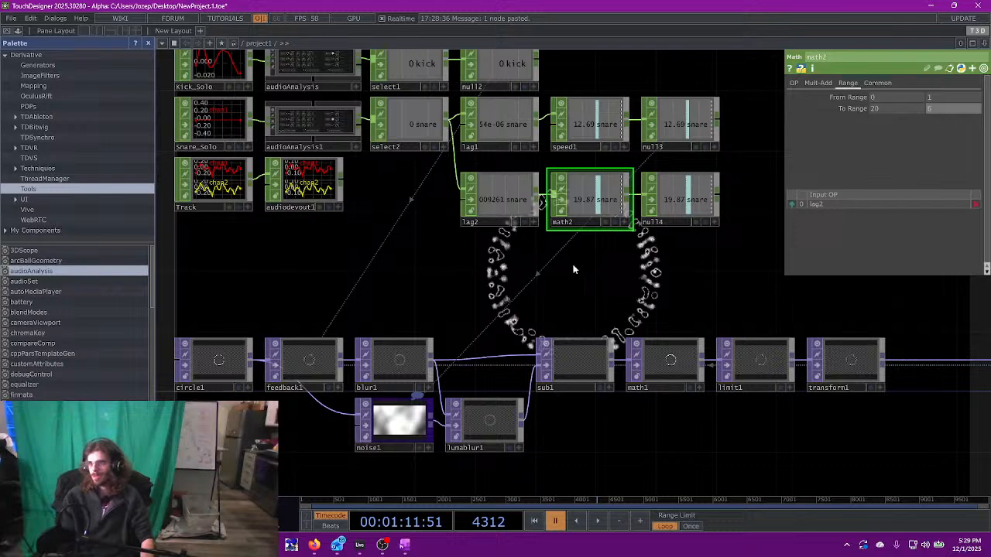
# - Drive blur1's Filter Size with a CHOP reference to null4's snare channel and resume playback to watch the visual
pyautogui.click(400, 434)
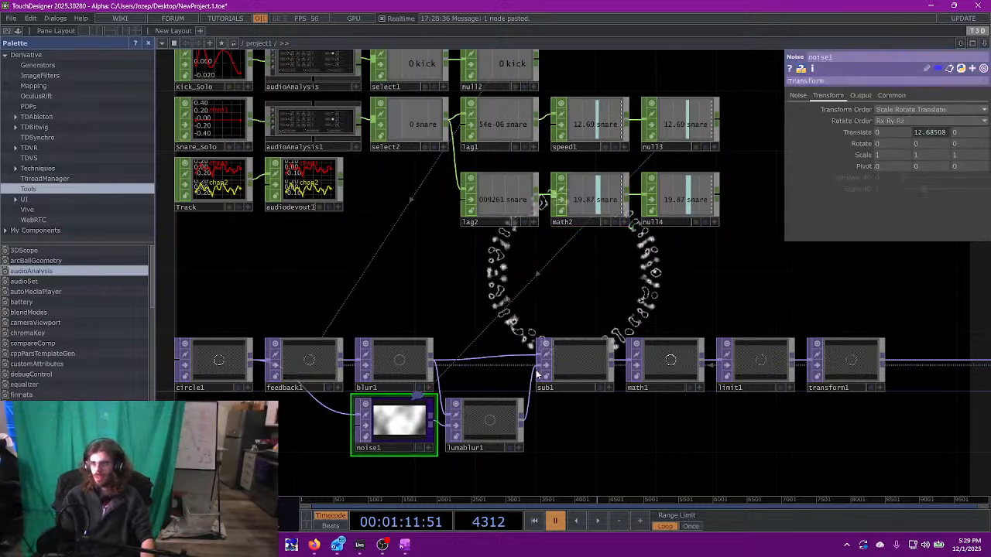
pyautogui.click(408, 377)
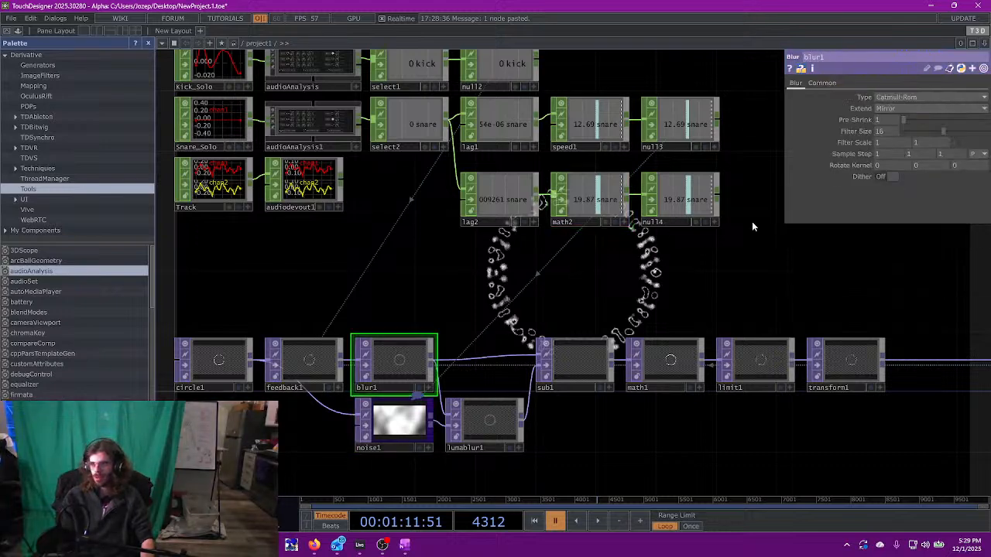
pyautogui.moveTo(869, 133); pyautogui.dragTo(872, 132)
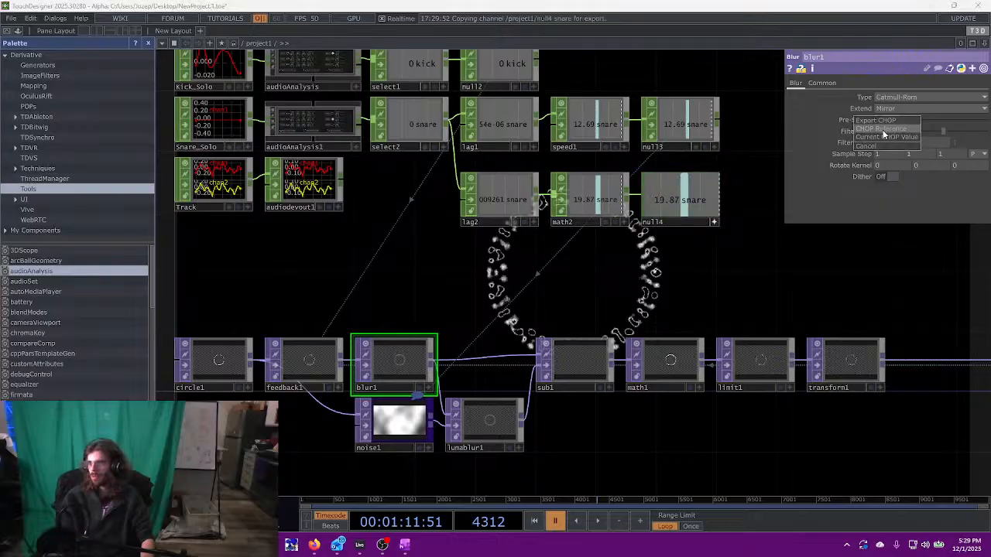
pyautogui.click(882, 134)
pyautogui.press('space')
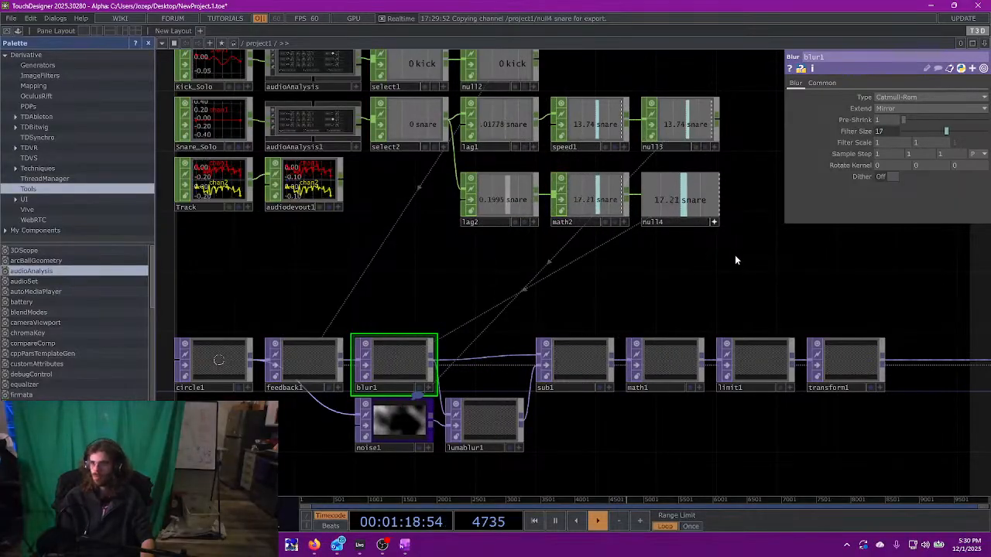
pyautogui.moveTo(735, 259); pyautogui.dragTo(570, 239)
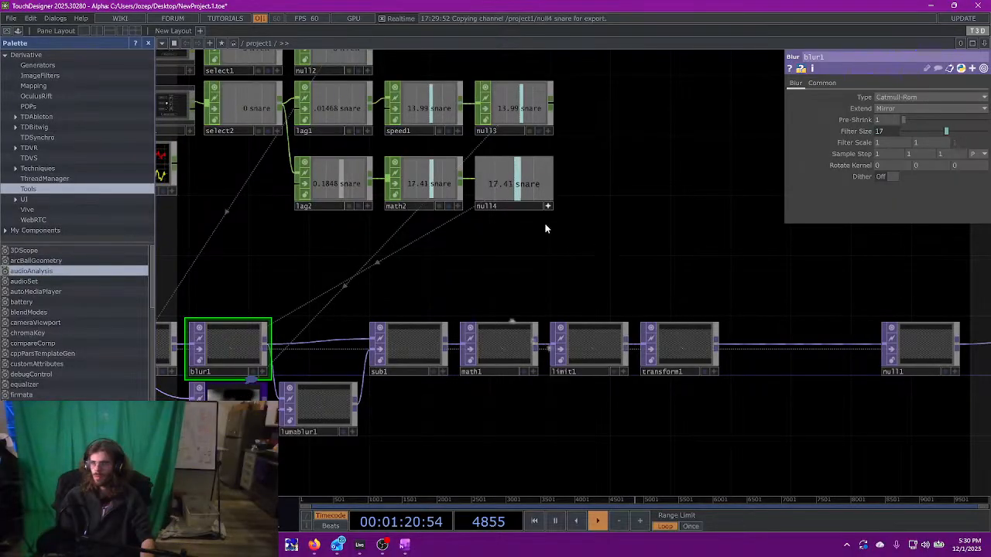
pyautogui.moveTo(621, 217); pyautogui.dragTo(609, 286)
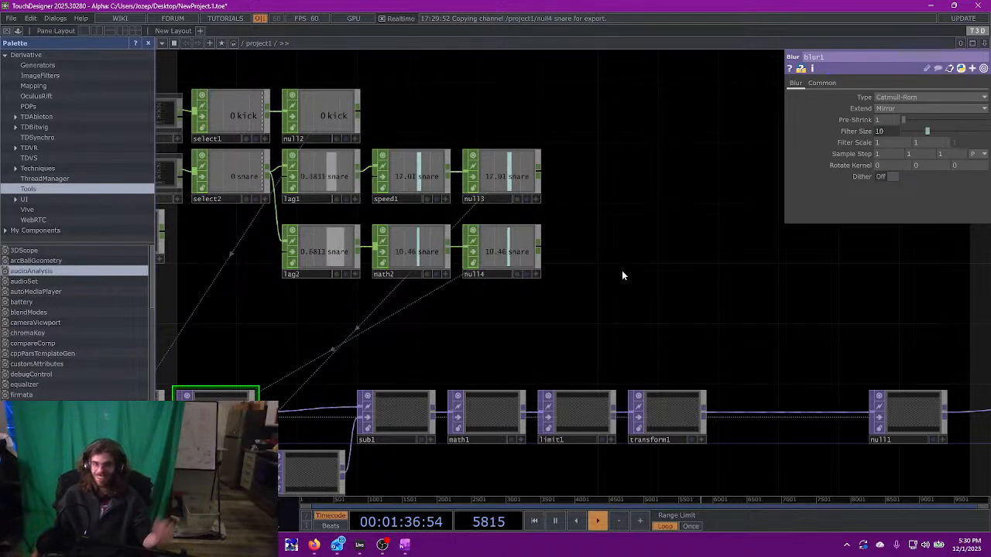
pyautogui.moveTo(552, 267); pyautogui.dragTo(573, 222)
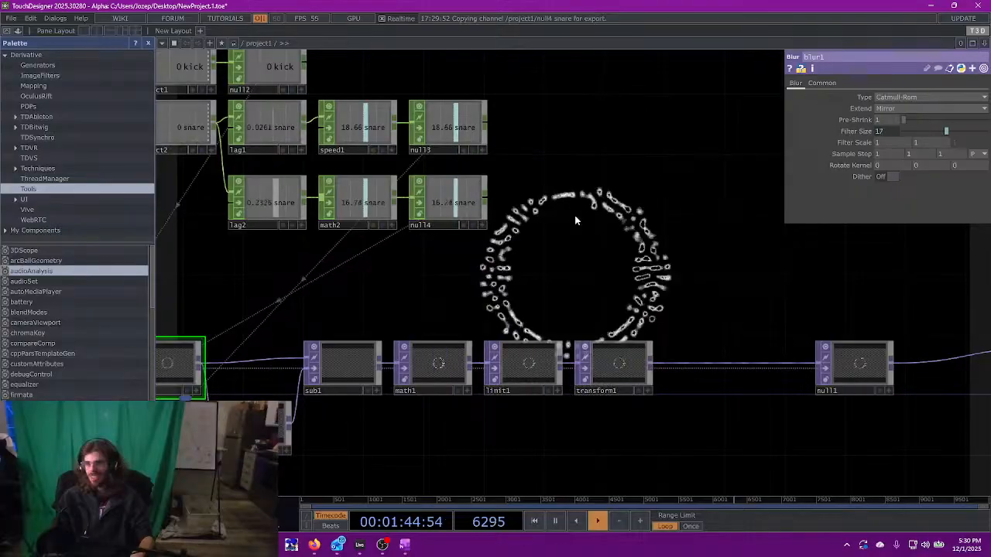
pyautogui.moveTo(574, 217); pyautogui.dragTo(632, 199)
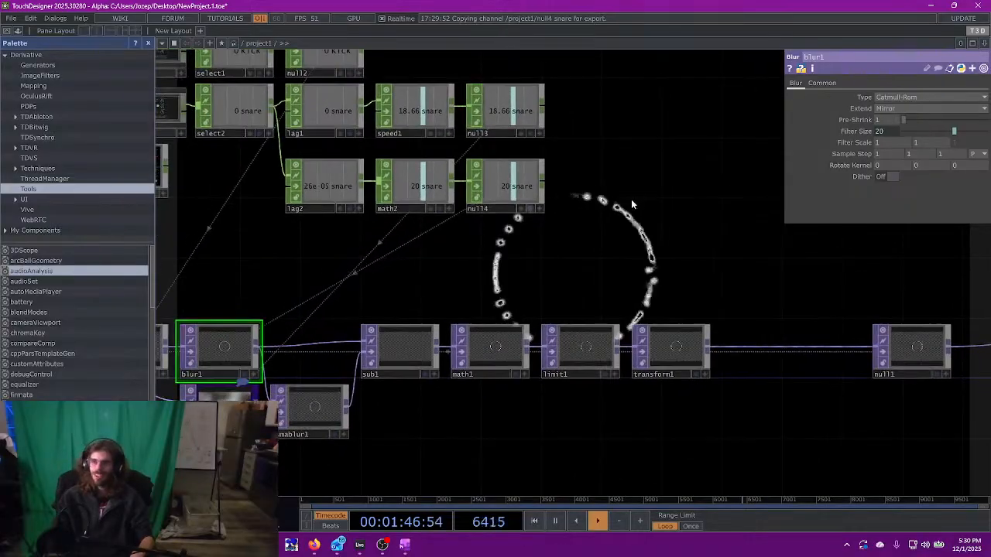
pyautogui.moveTo(567, 256); pyautogui.dragTo(676, 222)
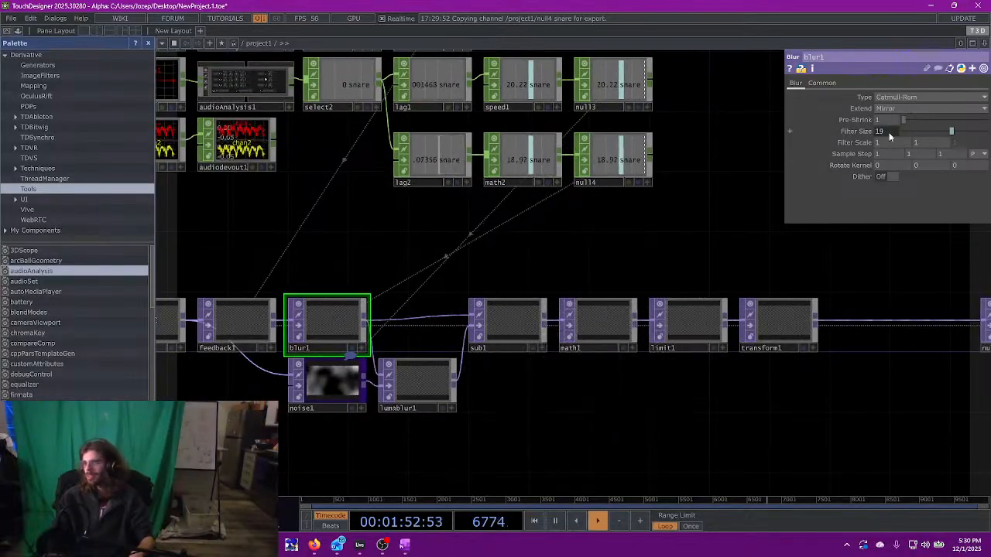
# - Try a fixed Filter Size of 20 on blur1 for comparison, and check the settings of lumablur1 and noise1
pyautogui.click(856, 131)
pyautogui.click(934, 141)
pyautogui.hotkey('ctrl', 'a')
pyautogui.write('20')
pyautogui.moveTo(707, 195); pyautogui.dragTo(603, 252)
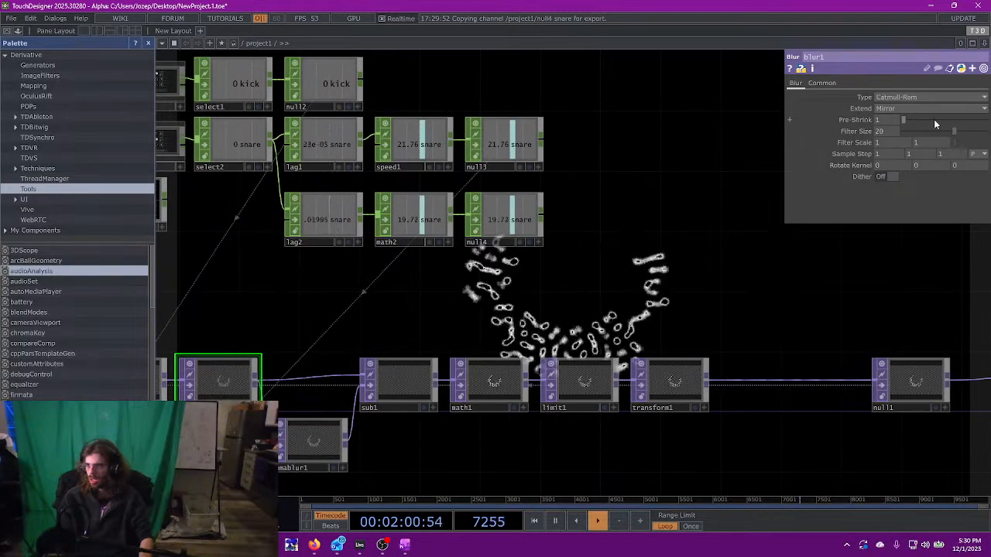
pyautogui.moveTo(283, 429); pyautogui.dragTo(356, 400)
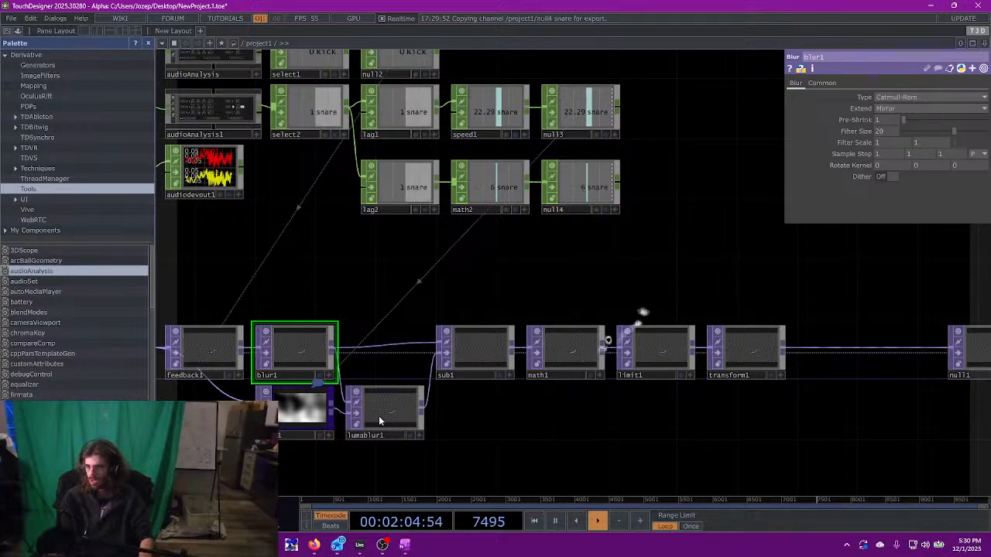
pyautogui.click(377, 416)
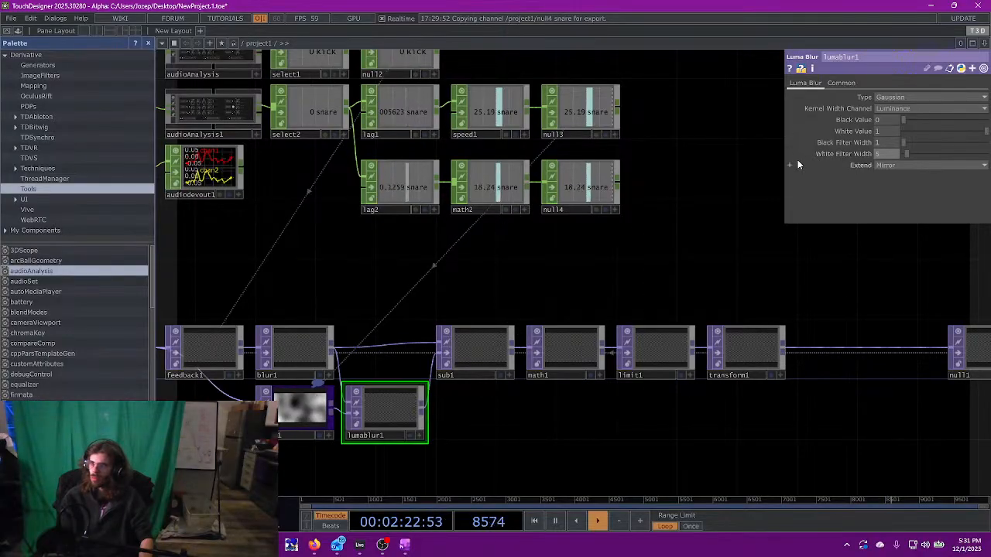
pyautogui.click(296, 404)
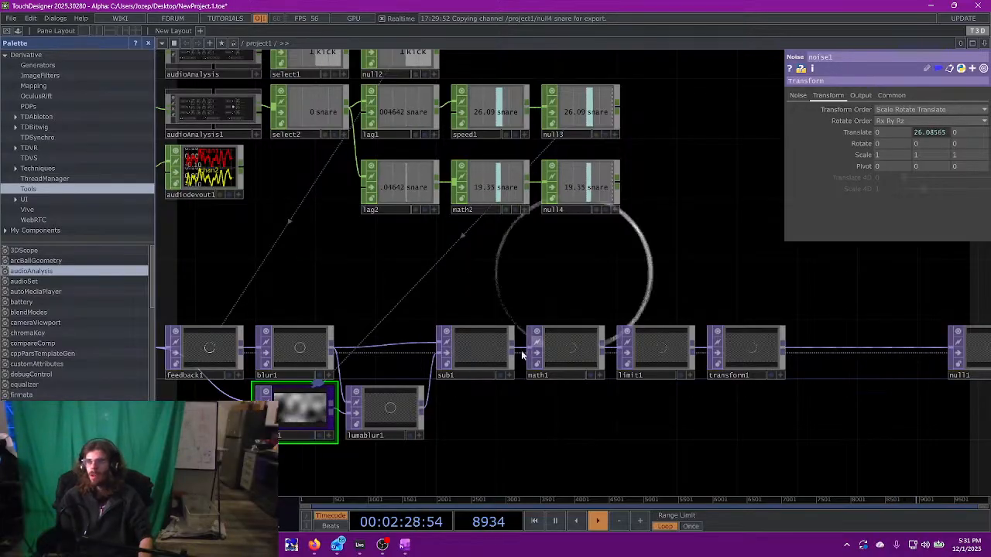
# - Relink blur1's Filter Size to null4's snare channel as a CHOP reference
pyautogui.click(289, 347)
pyautogui.moveTo(611, 210)
pyautogui.mouseDown()
pyautogui.moveTo(574, 192)
pyautogui.moveTo(594, 209)
pyautogui.mouseUp()
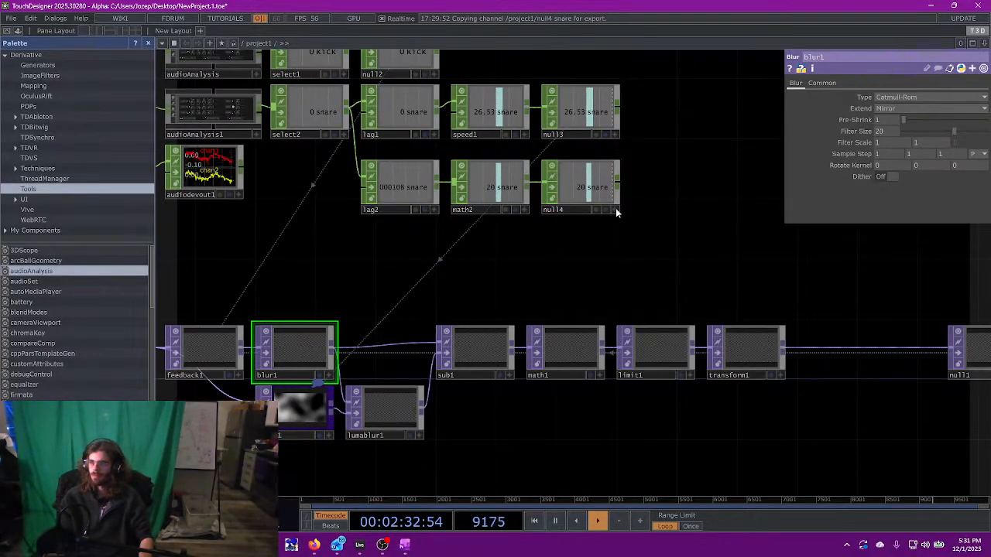
pyautogui.moveTo(838, 146); pyautogui.dragTo(880, 132)
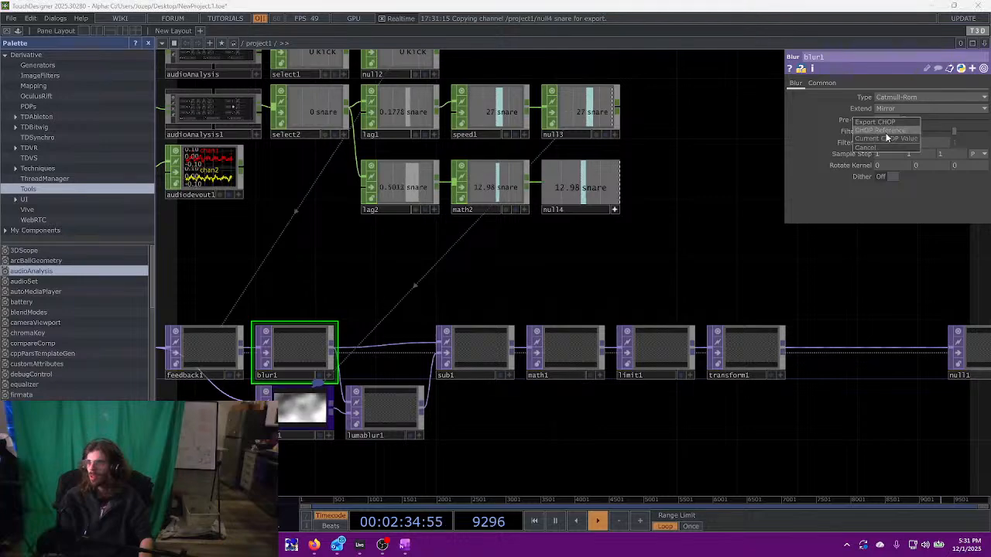
pyautogui.click(887, 137)
pyautogui.press('space')
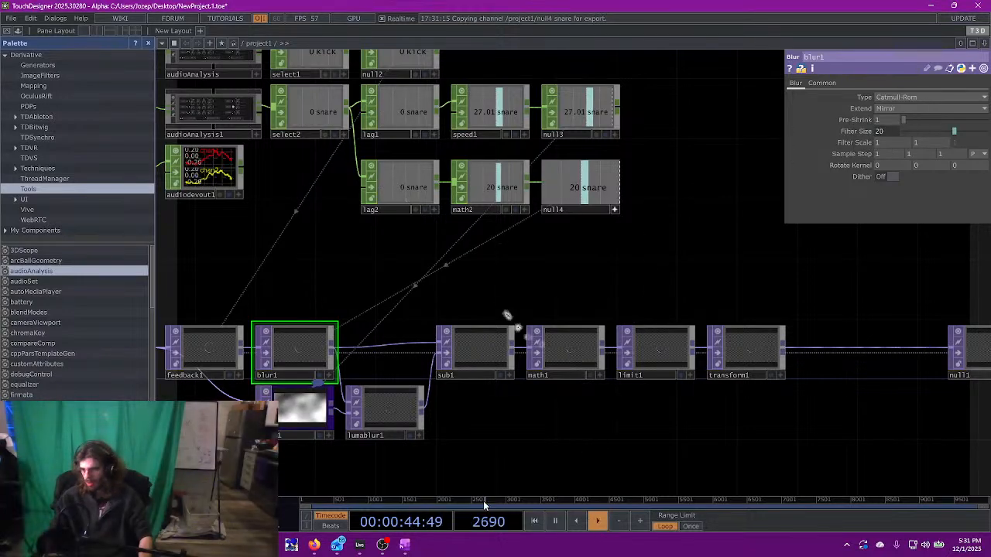
# - Set math1's Multiply to 100, watch the feedback pattern against the track, and pause playback
pyautogui.moveTo(513, 438); pyautogui.dragTo(472, 459)
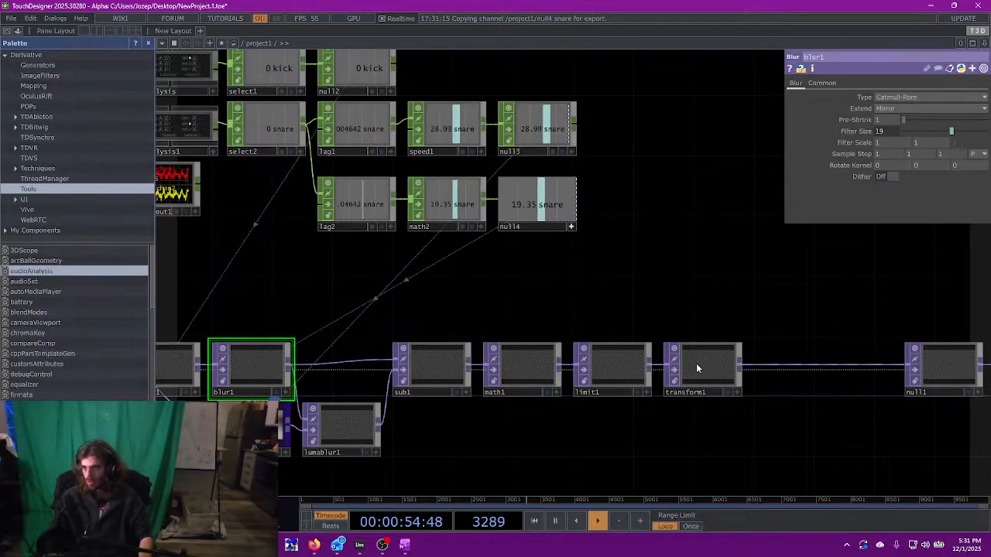
pyautogui.click(531, 362)
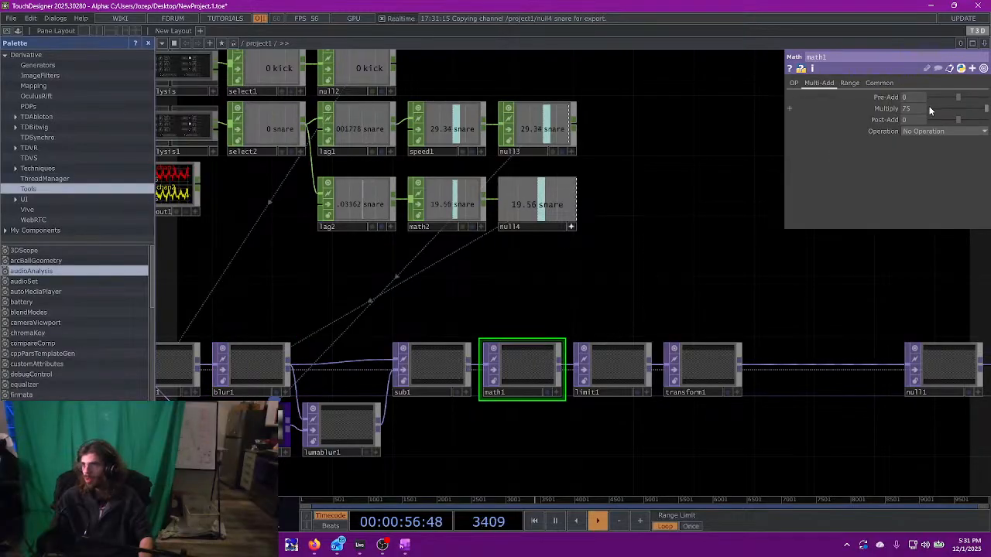
pyautogui.write('300')
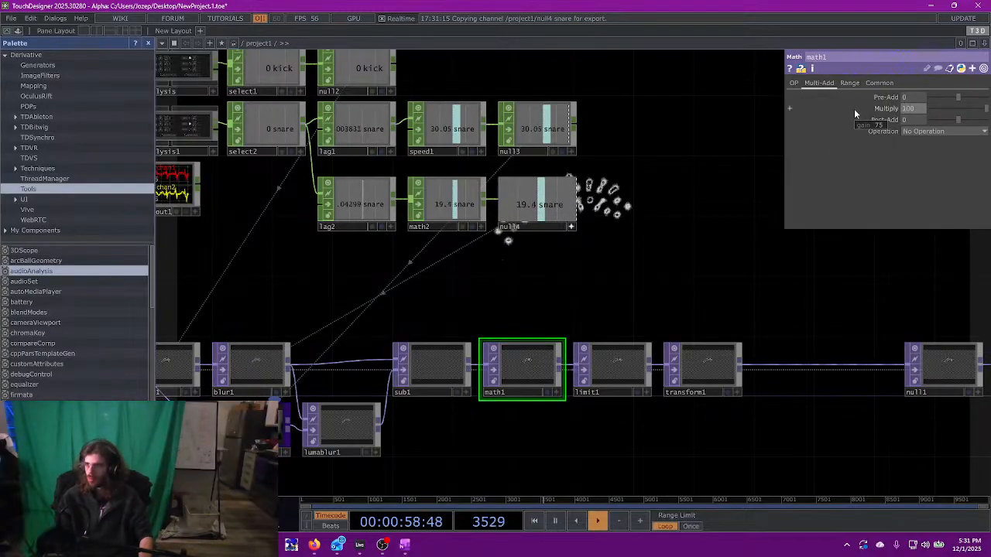
pyautogui.moveTo(670, 207); pyautogui.dragTo(584, 221)
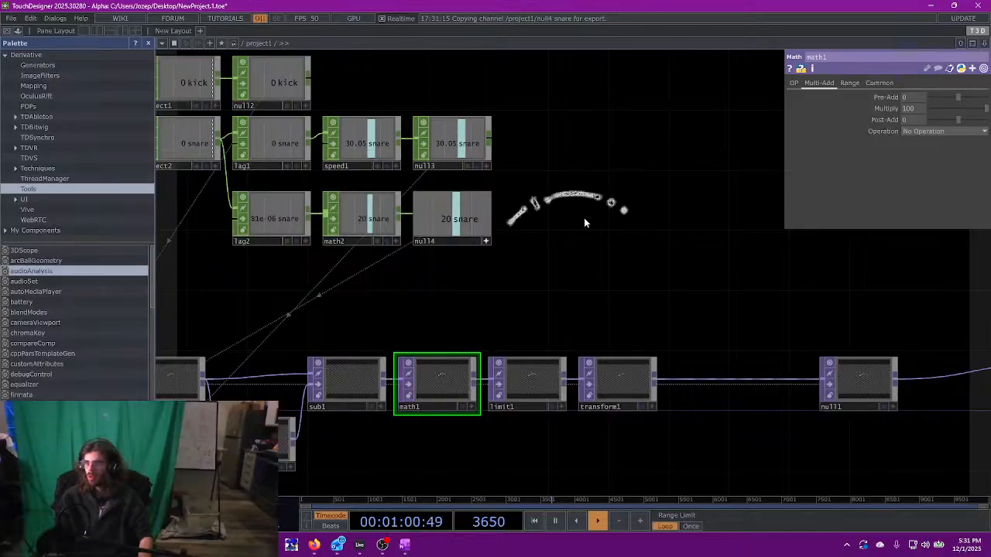
pyautogui.moveTo(582, 265); pyautogui.dragTo(800, 223)
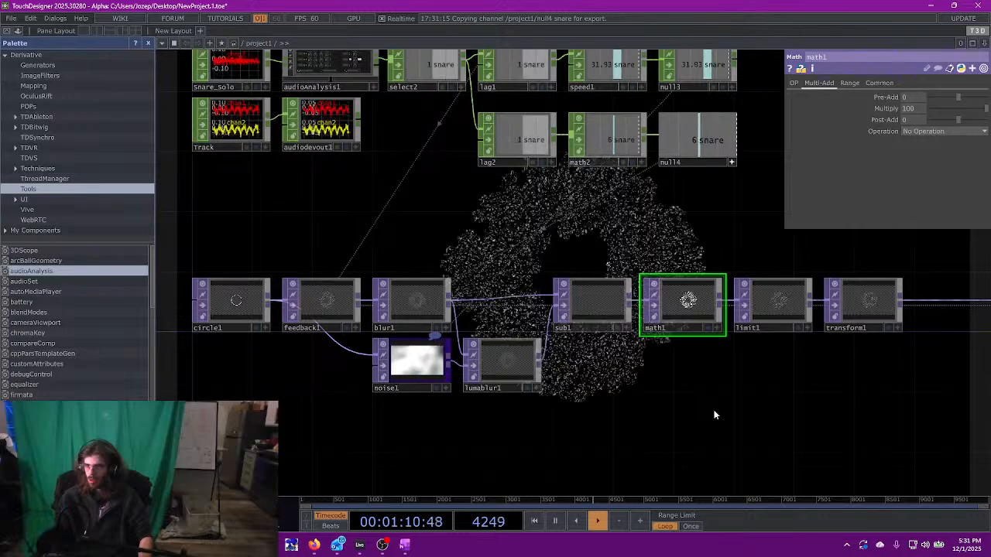
pyautogui.moveTo(707, 415); pyautogui.dragTo(475, 424)
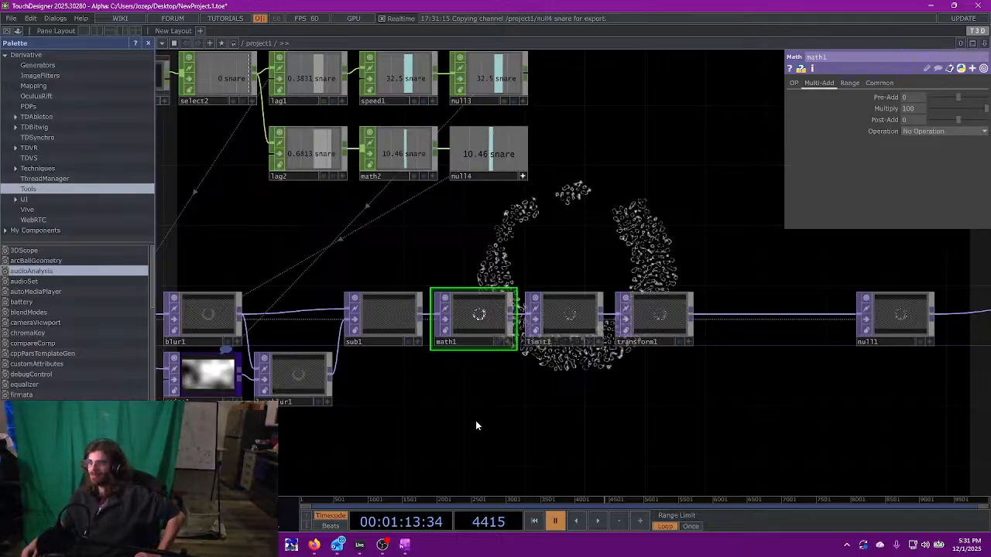
# - Move null1 close beside transform1 at the end of the feedback chain
pyautogui.moveTo(845, 395); pyautogui.dragTo(721, 401, button='middle')
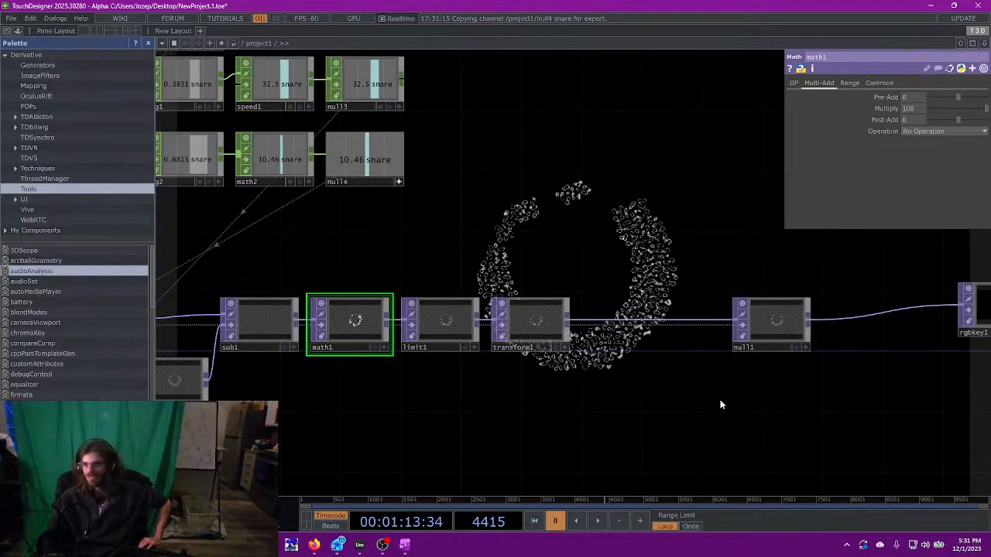
pyautogui.scroll(-5, 662, 366)
pyautogui.scroll(2, 653, 368)
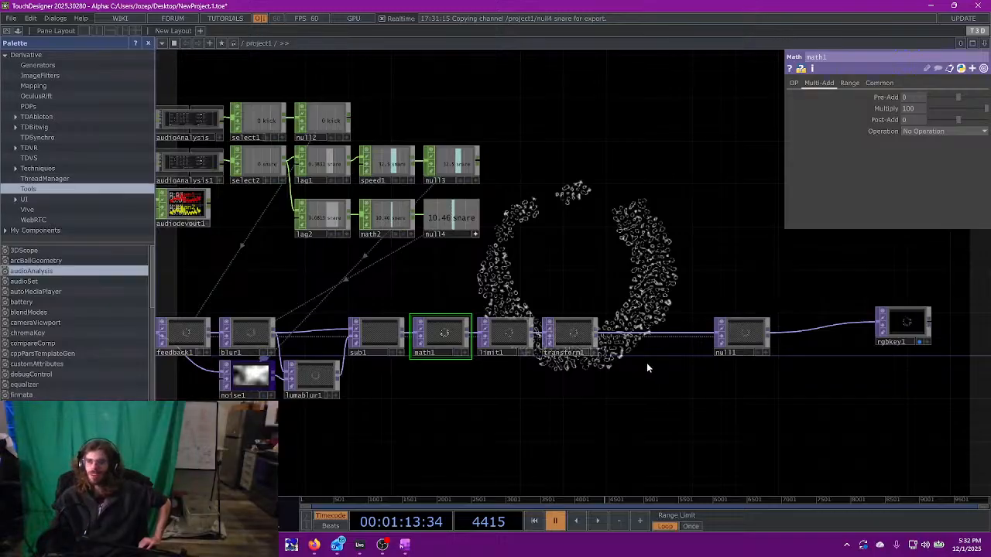
pyautogui.moveTo(649, 368); pyautogui.dragTo(611, 361, button='middle')
pyautogui.moveTo(724, 324); pyautogui.dragTo(616, 326)
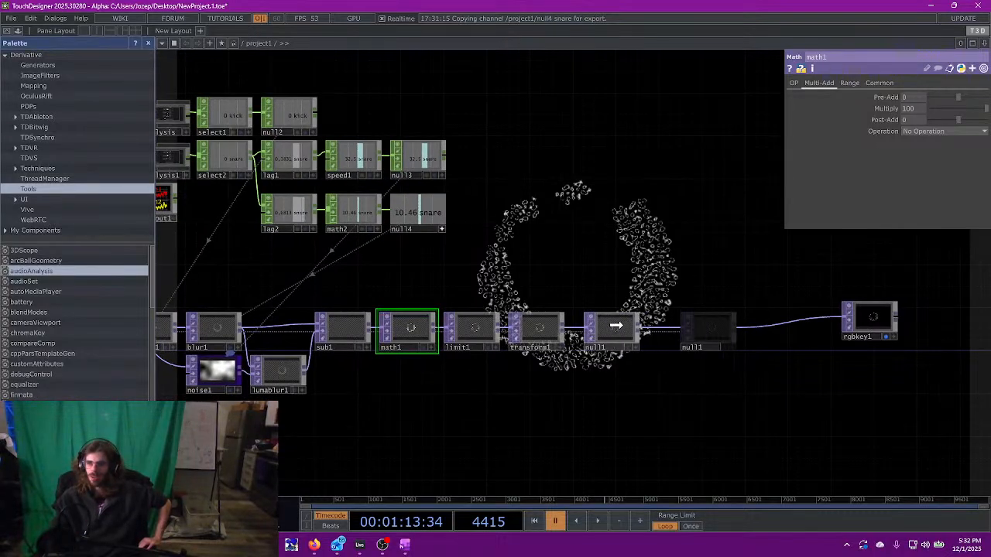
# - Add a Select TOP and place it in the empty area below the feedback chain, under sub1
pyautogui.moveTo(655, 416); pyautogui.dragTo(586, 343)
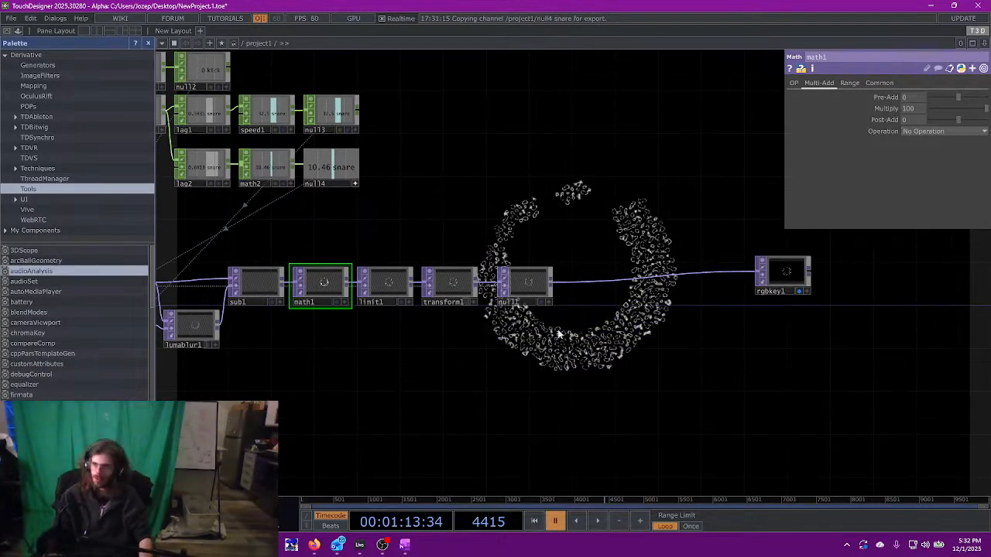
pyautogui.press('Tab')
pyautogui.hotkey('shift', 'Tab')
pyautogui.press('Tab')
pyautogui.press('Tab')
pyautogui.press('Tab')
pyautogui.press('Tab')
pyautogui.press('Tab')
pyautogui.press('Tab')
pyautogui.press('Tab')
pyautogui.press('Tab')
pyautogui.press('Tab')
pyautogui.write('se')
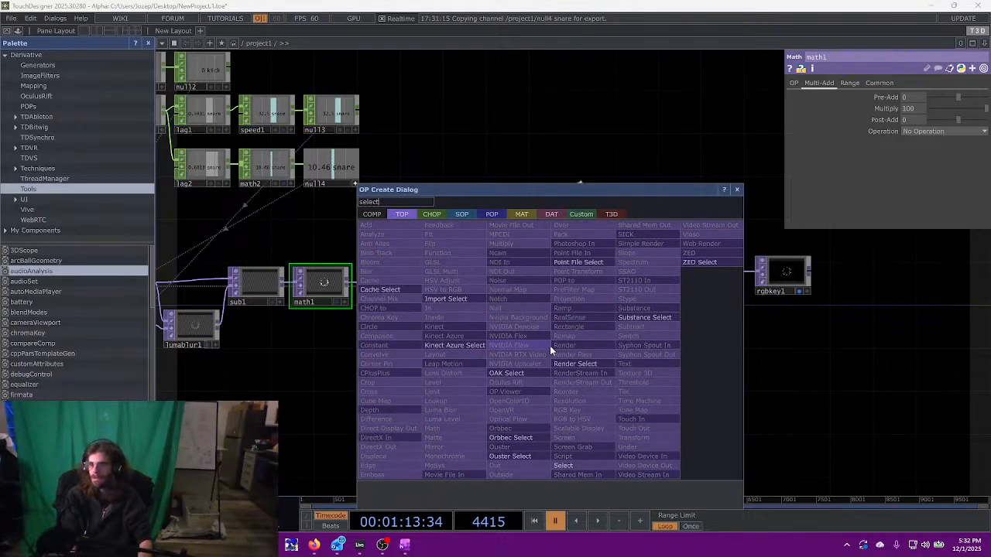
pyautogui.press('Return')
pyautogui.click(551, 351)
pyautogui.hotkey('ctrl', 'c')
pyautogui.hotkey('ctrl', 'v')
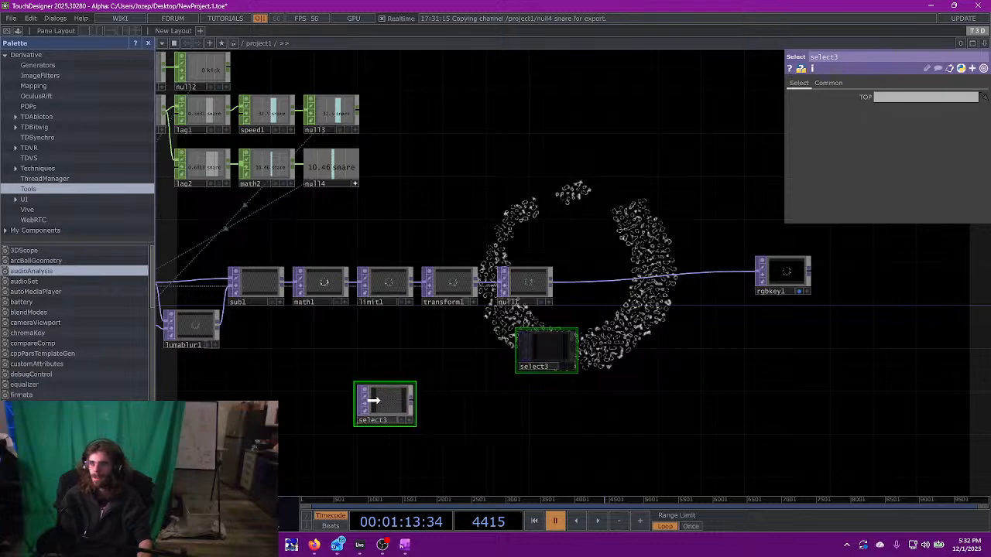
pyautogui.click(258, 398)
pyautogui.moveTo(353, 351); pyautogui.dragTo(379, 346)
pyautogui.moveTo(313, 215); pyautogui.dragTo(345, 190)
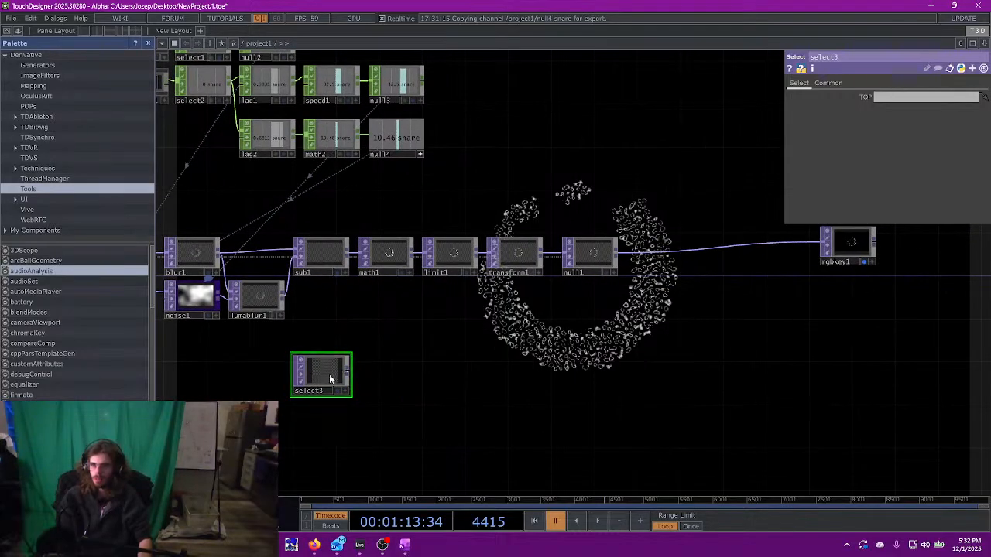
pyautogui.moveTo(339, 374); pyautogui.dragTo(349, 363)
# - Make select3 reference null1 as its source TOP and set its Pixel Format to 32-bit float (RGBA)
pyautogui.moveTo(595, 255); pyautogui.dragTo(897, 107)
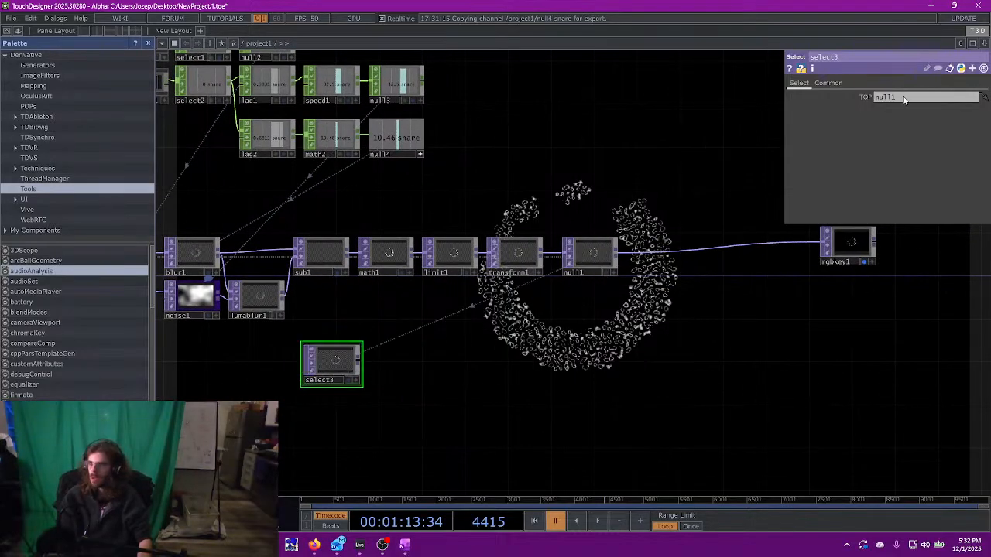
pyautogui.click(828, 82)
pyautogui.click(897, 210)
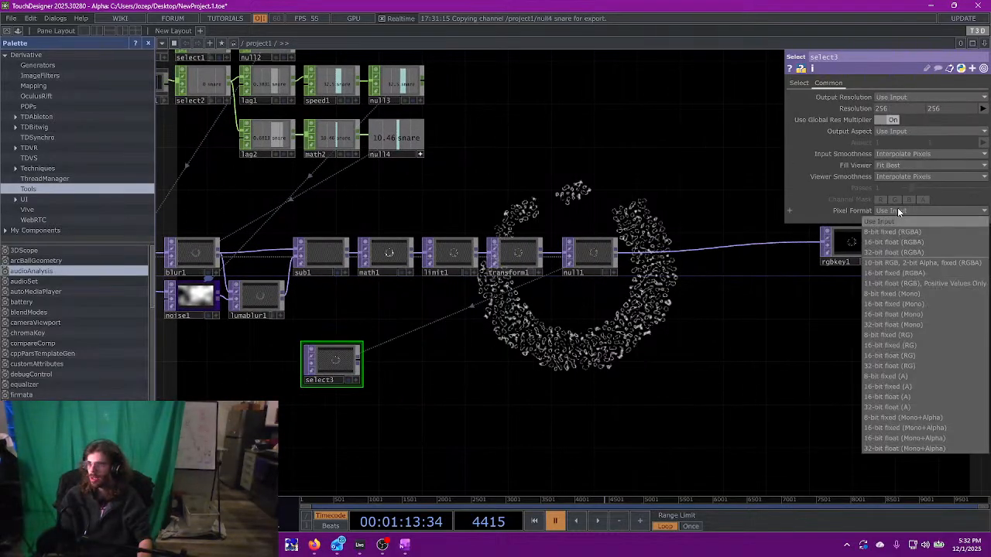
pyautogui.click(899, 252)
pyautogui.moveTo(342, 361)
pyautogui.mouseDown()
pyautogui.moveTo(319, 360)
pyautogui.moveTo(329, 361)
pyautogui.mouseUp()
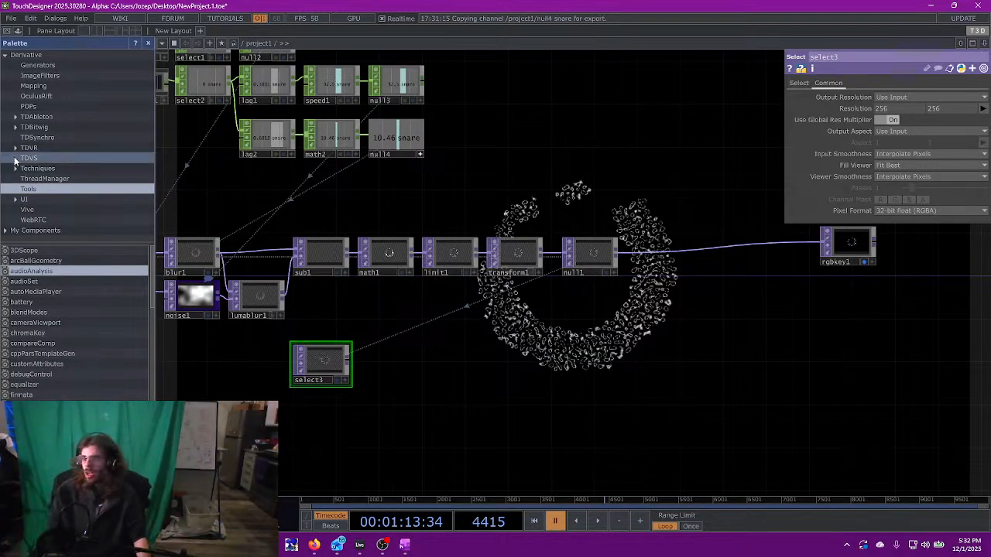
pyautogui.moveTo(619, 396); pyautogui.dragTo(574, 364)
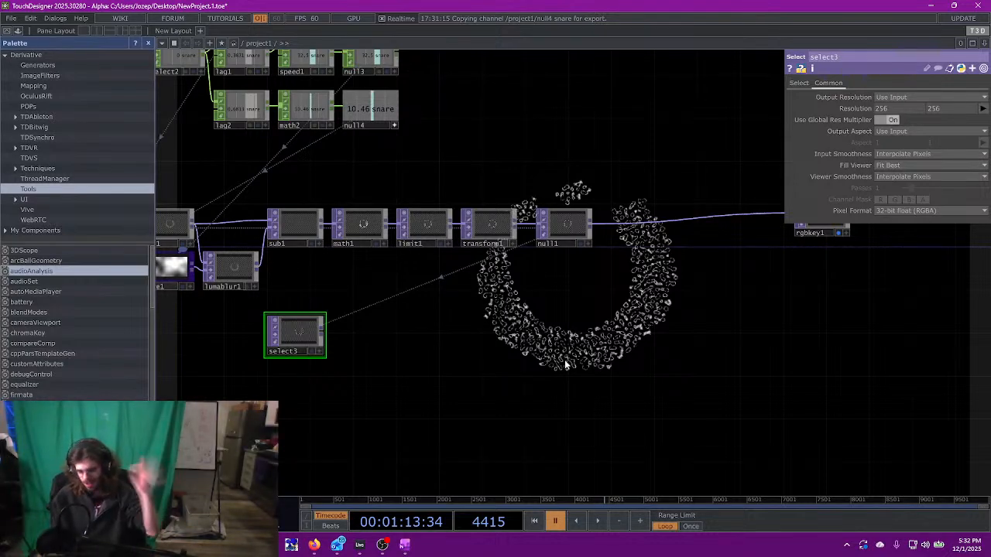
pyautogui.moveTo(381, 352); pyautogui.dragTo(439, 387)
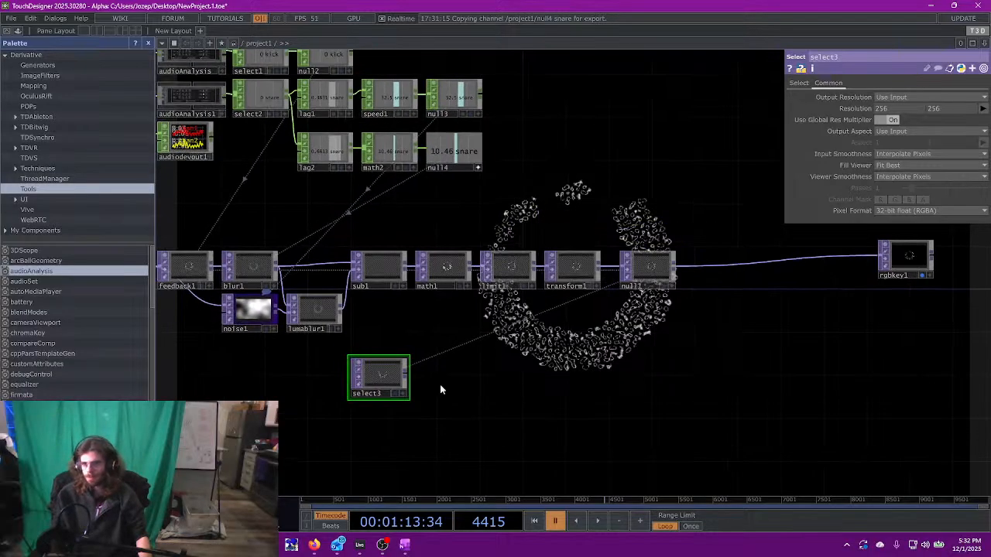
pyautogui.moveTo(539, 164); pyautogui.dragTo(606, 230)
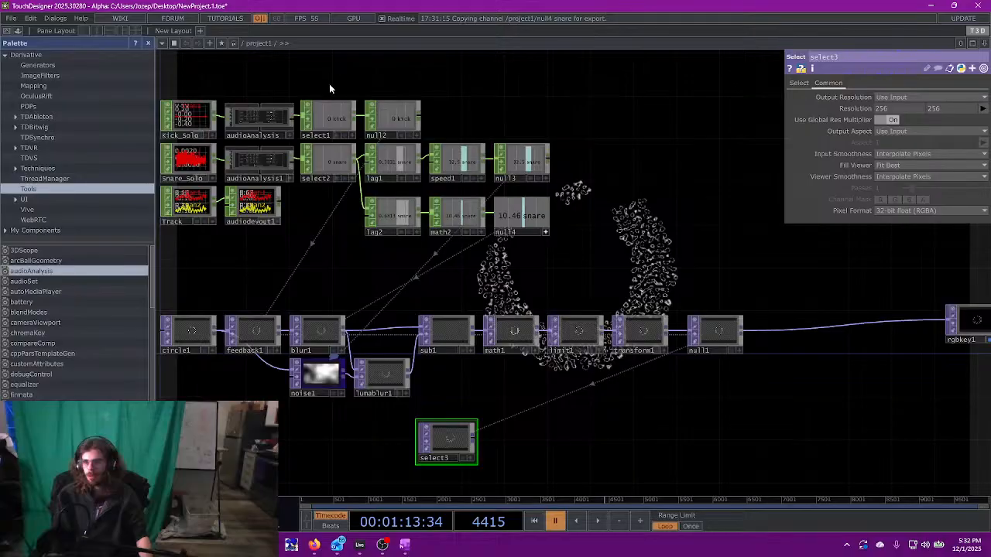
pyautogui.moveTo(330, 84); pyautogui.dragTo(316, 185, button='right')
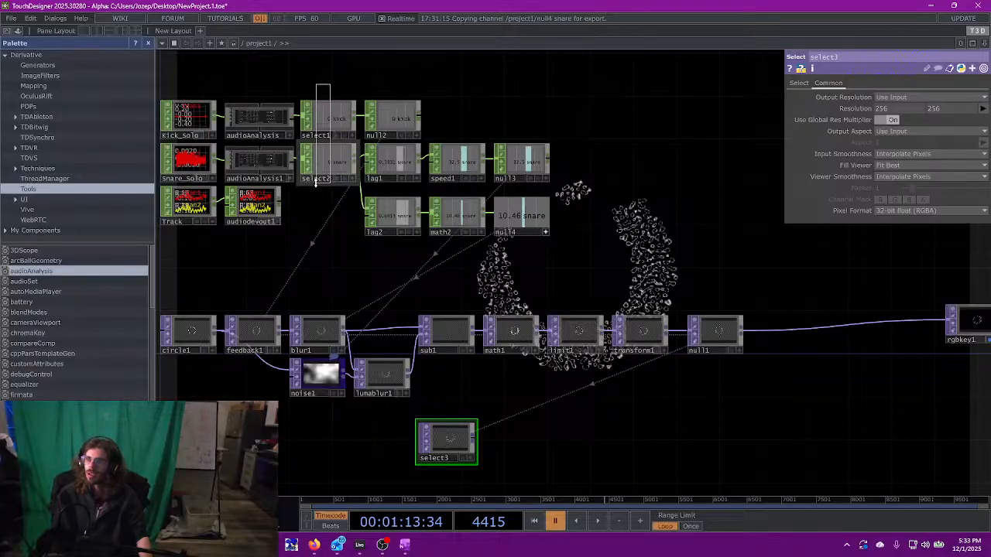
pyautogui.moveTo(315, 183); pyautogui.dragTo(316, 183, button='right')
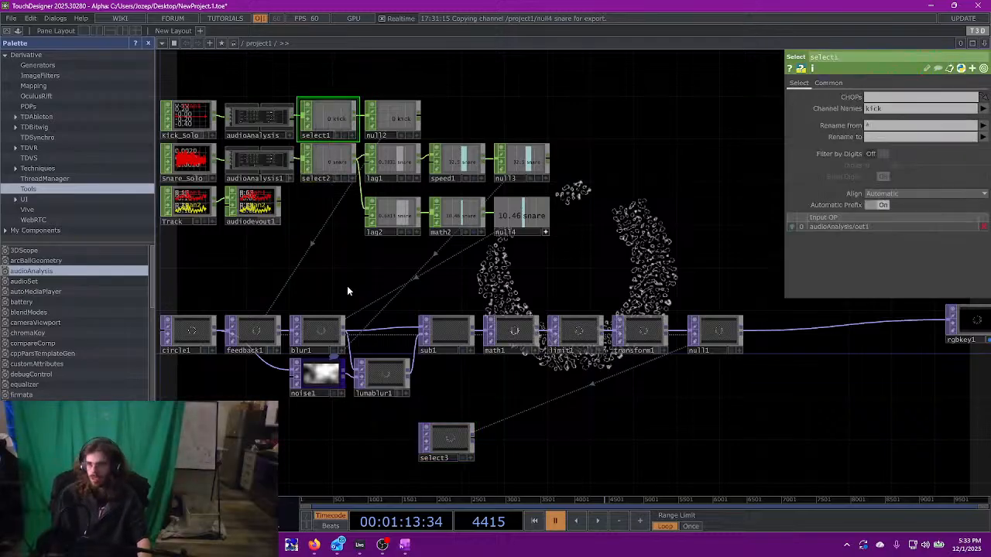
pyautogui.press('Tab')
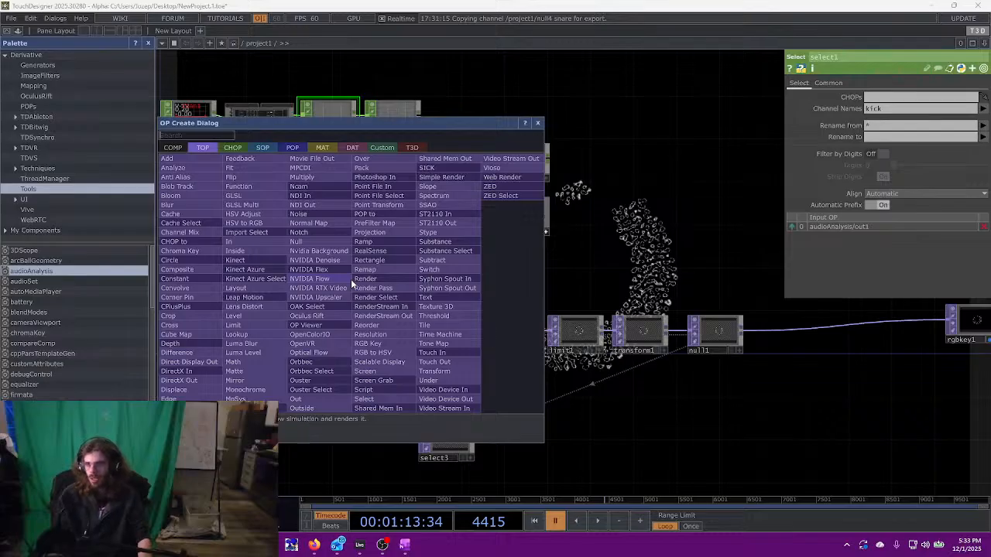
pyautogui.click(538, 125)
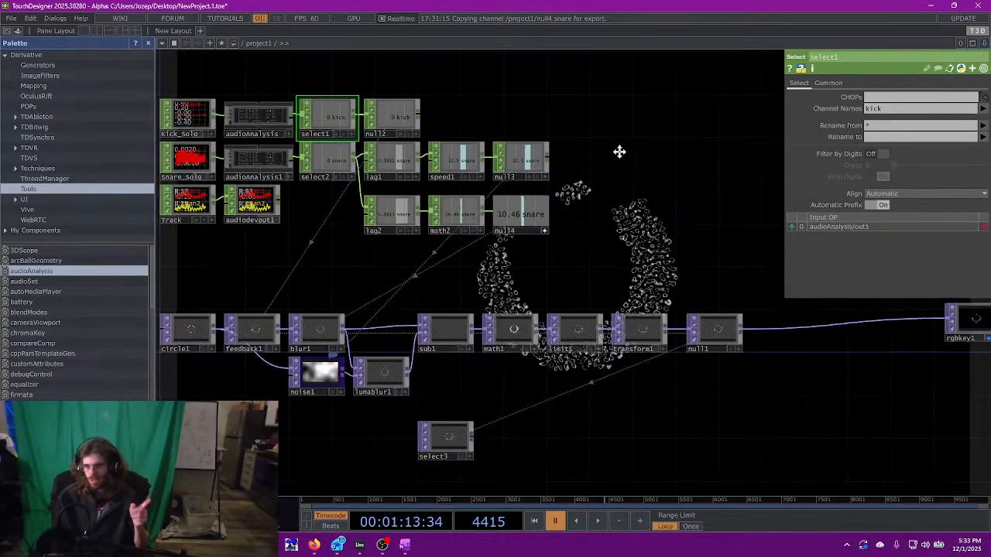
pyautogui.scroll(2, 623, 158)
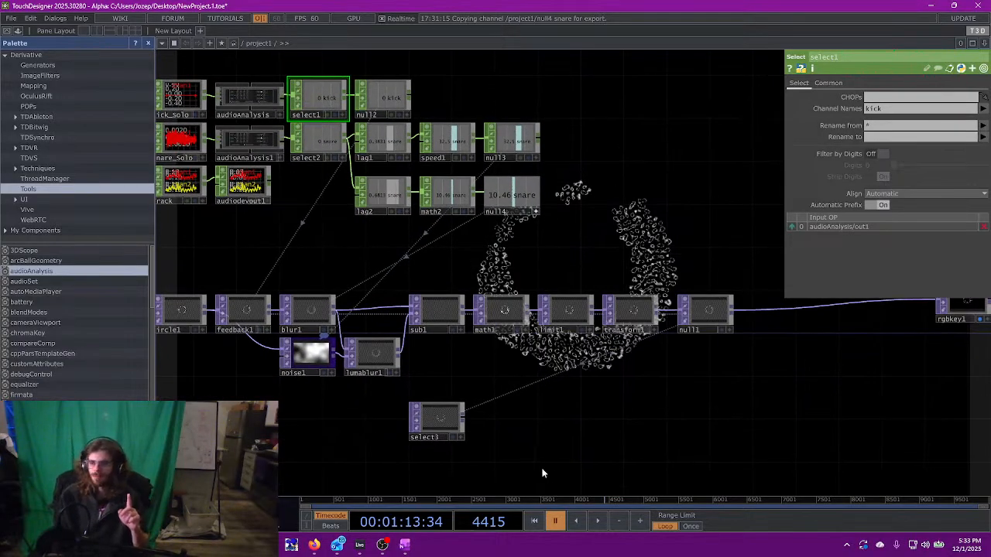
# - Add the rgbaDelay component from the ImageFilters palette to the empty area beyond select3
pyautogui.moveTo(532, 466); pyautogui.dragTo(493, 464)
pyautogui.moveTo(480, 411); pyautogui.dragTo(357, 354)
pyautogui.click(387, 410)
pyautogui.scroll(3, 440, 408)
pyautogui.scroll(-2, 440, 409)
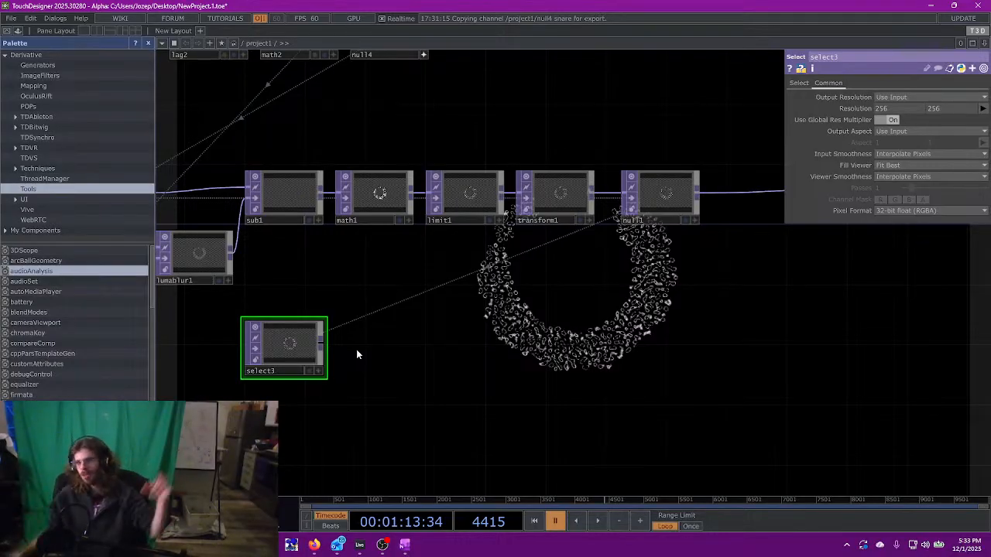
pyautogui.click(40, 270)
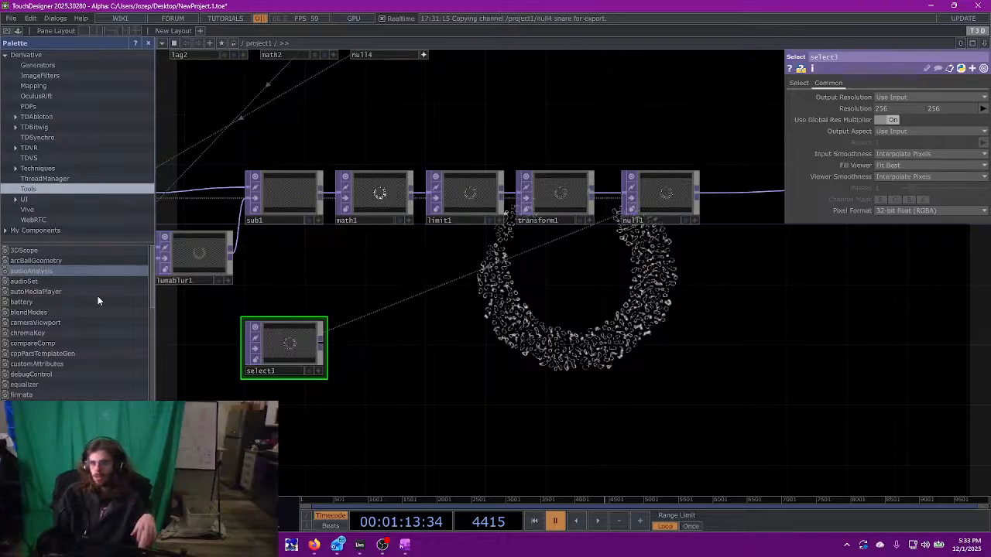
pyautogui.click(56, 74)
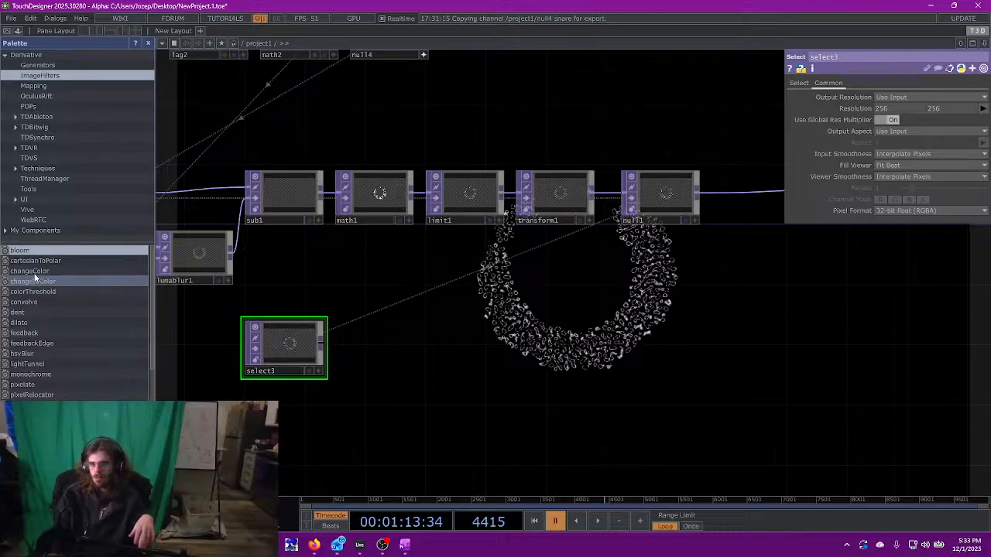
pyautogui.scroll(-3, 34, 286)
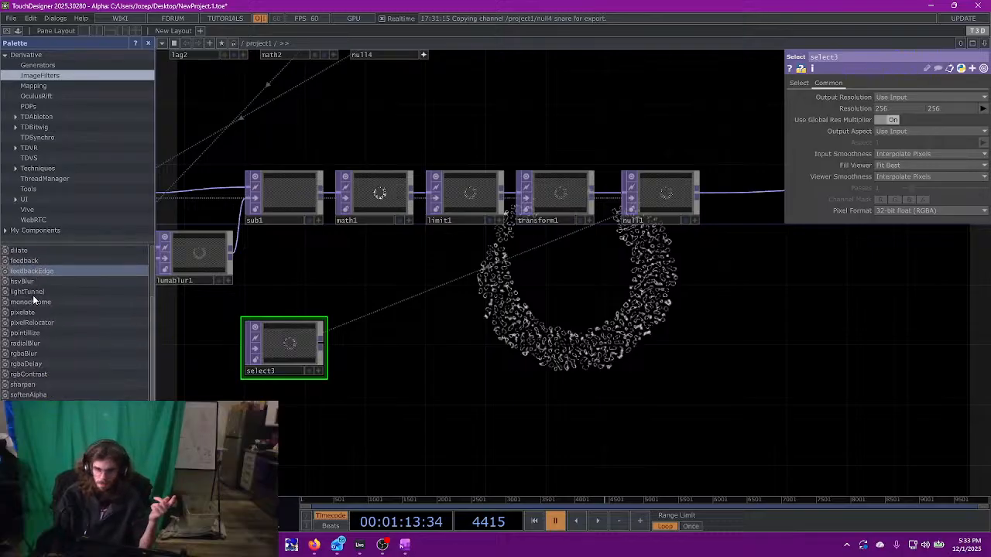
pyautogui.scroll(3, 32, 295)
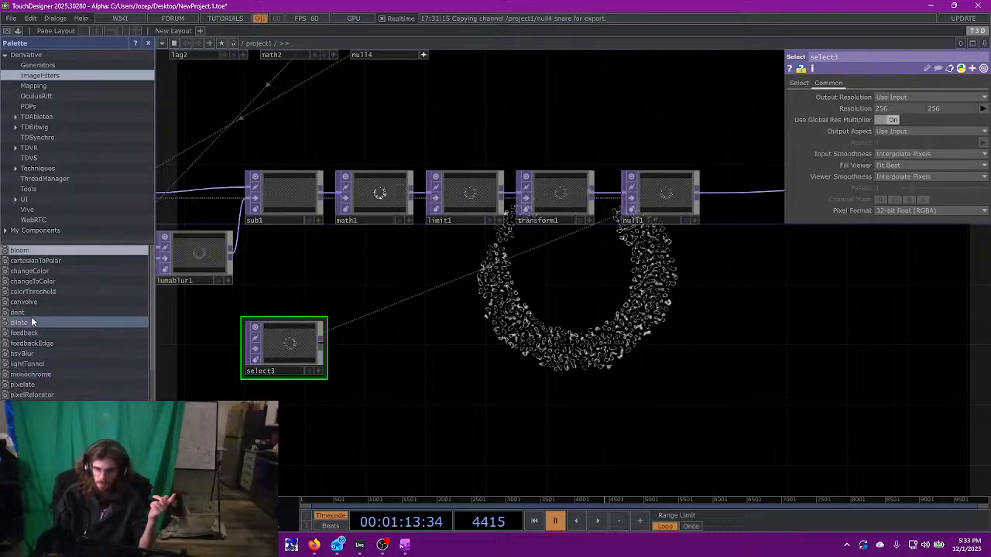
pyautogui.scroll(-2, 31, 316)
pyautogui.moveTo(31, 385); pyautogui.dragTo(528, 385)
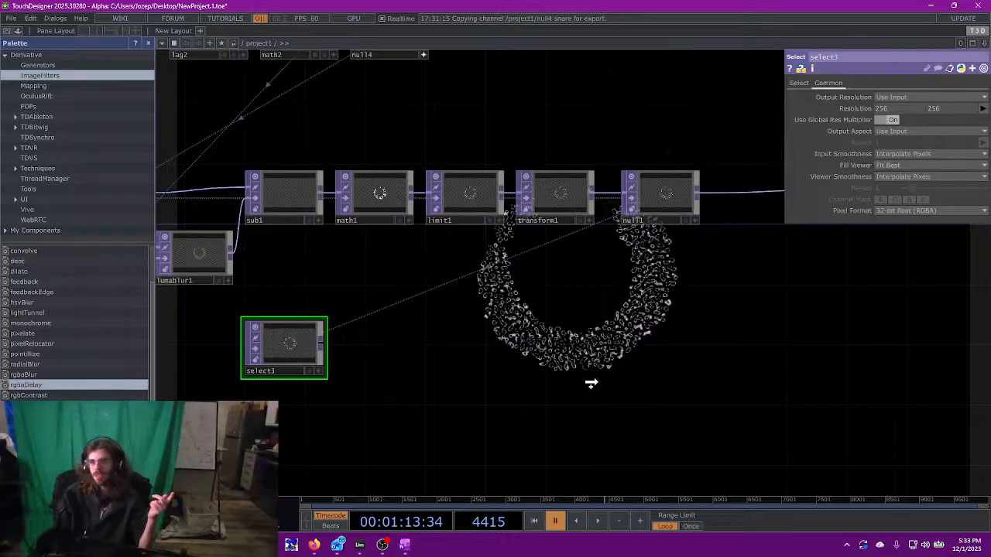
pyautogui.moveTo(632, 381); pyautogui.dragTo(634, 381)
# - Wire select3 through rgbaDelay into rgbkey1, replacing null1 as its input, and play the timeline briefly to preview the colour delay
pyautogui.moveTo(516, 356); pyautogui.dragTo(637, 336)
pyautogui.moveTo(637, 336); pyautogui.dragTo(386, 359, button='middle')
pyautogui.moveTo(435, 356); pyautogui.dragTo(521, 217)
pyautogui.press('space')
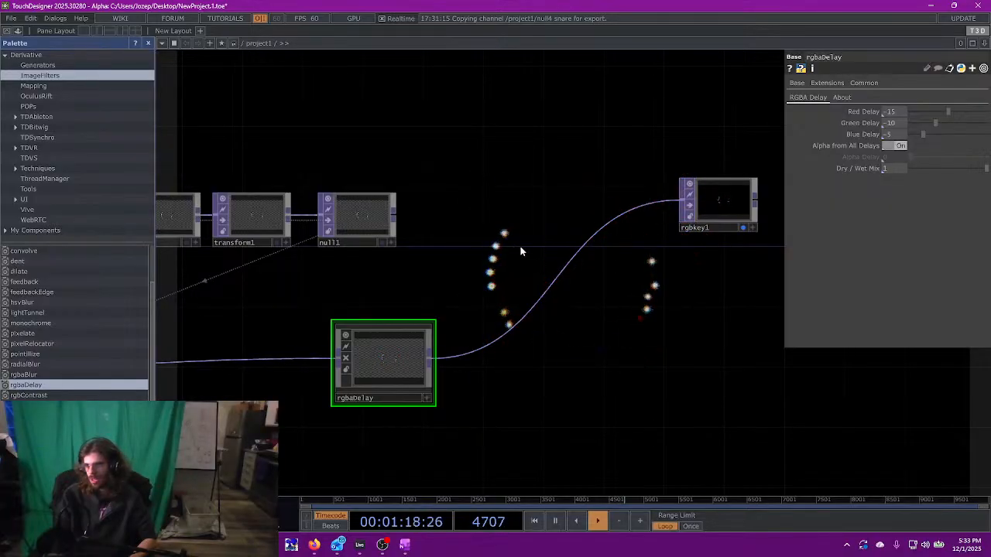
pyautogui.press('space')
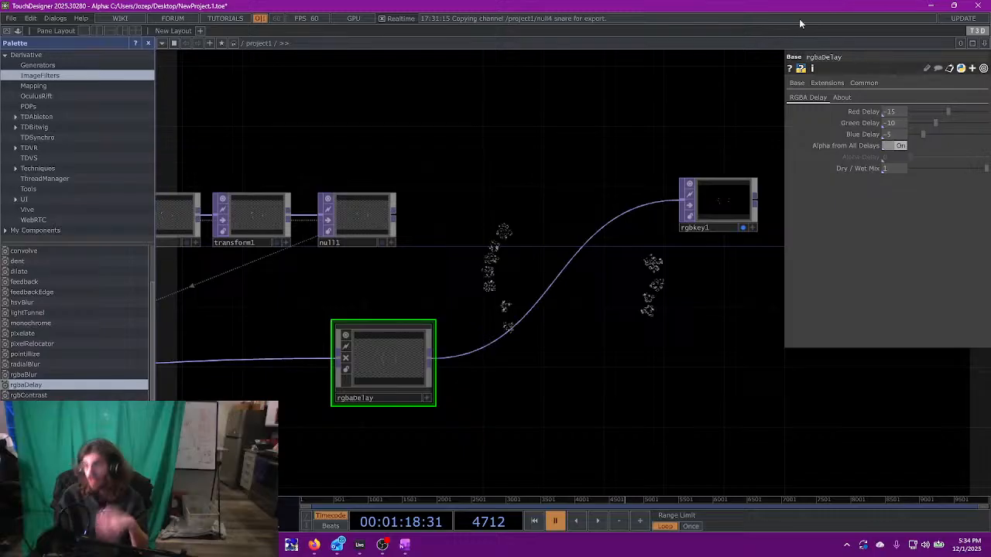
# - Move rgbaDelay farther along to free space after select3, and wire null1 directly into rgbkey1
pyautogui.moveTo(408, 361); pyautogui.dragTo(496, 353)
pyautogui.moveTo(395, 216); pyautogui.dragTo(681, 201)
pyautogui.moveTo(493, 313); pyautogui.dragTo(631, 303)
pyautogui.moveTo(607, 332); pyautogui.dragTo(668, 349)
# - Insert a Transform TOP between select3 and rgbaDelay, placing it right beside select3
pyautogui.moveTo(482, 284); pyautogui.dragTo(646, 281)
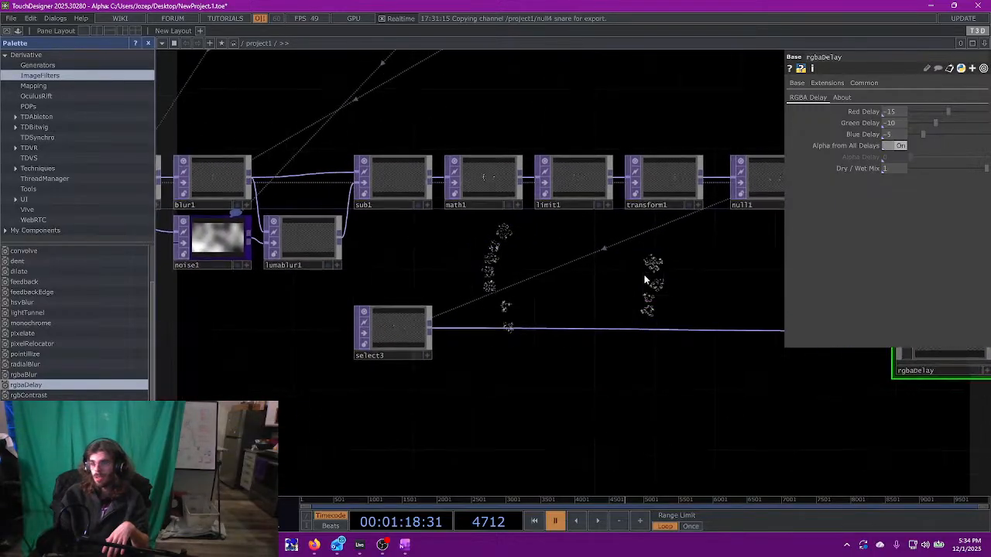
pyautogui.rightClick(475, 325)
pyautogui.click(502, 313)
pyautogui.write('transform')
pyautogui.press('Return')
pyautogui.click(500, 313)
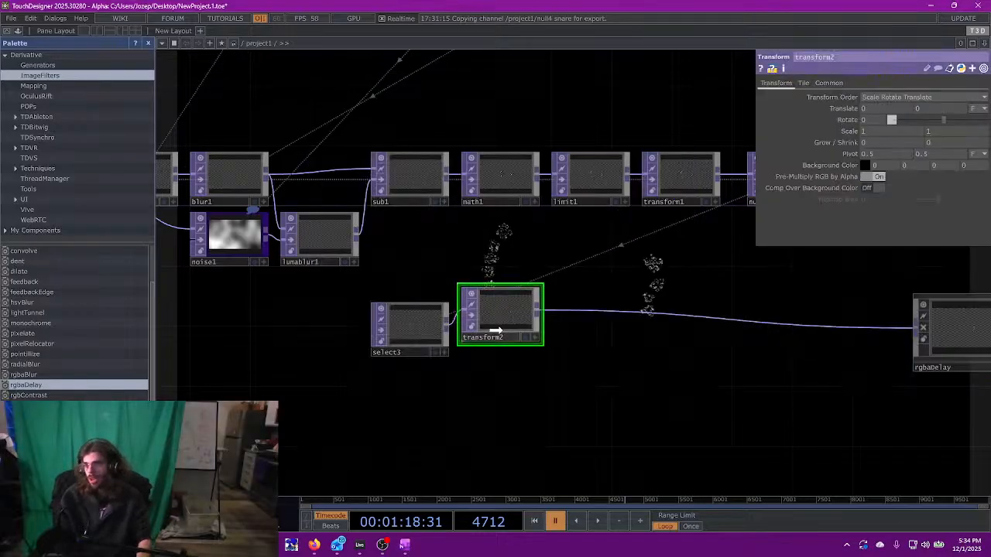
# - Connect rgbaDelay's output to rgbkey1 again and start playback
pyautogui.moveTo(867, 369); pyautogui.dragTo(533, 356)
pyautogui.moveTo(757, 350); pyautogui.dragTo(648, 349)
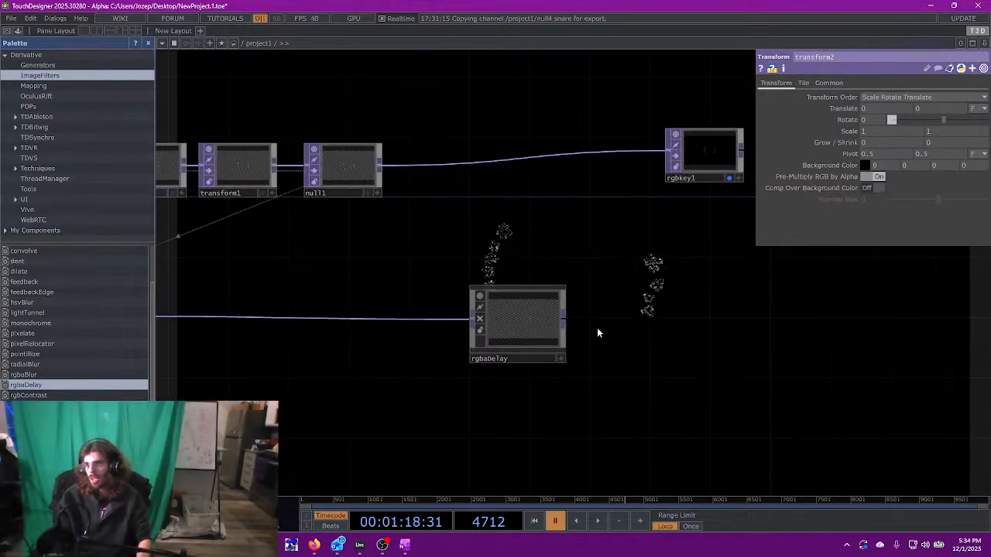
pyautogui.moveTo(564, 320); pyautogui.dragTo(681, 155)
pyautogui.moveTo(603, 157); pyautogui.dragTo(674, 206)
pyautogui.press('space')
# - Lower the Volume of audiodevout1 to 0.107
pyautogui.scroll(-5, 623, 267)
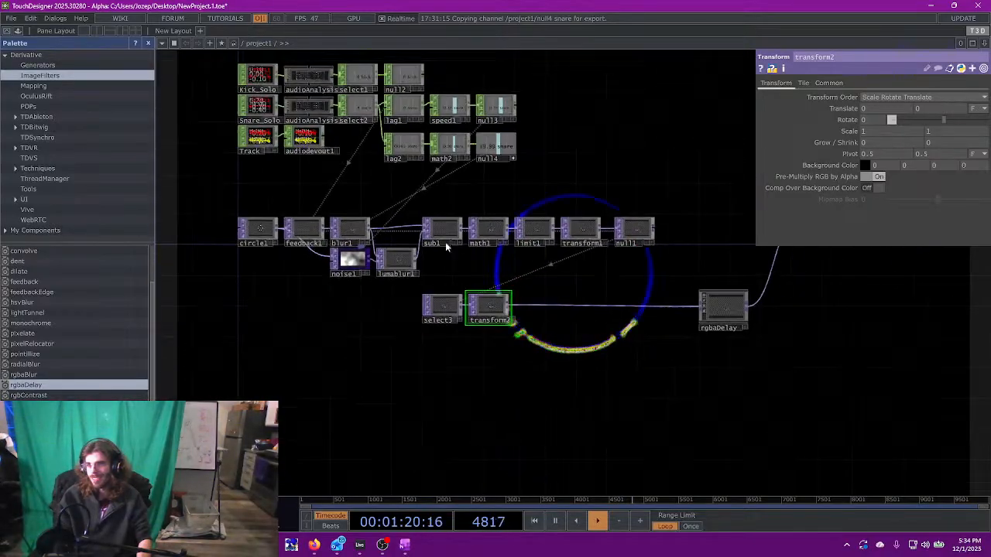
pyautogui.click(315, 143)
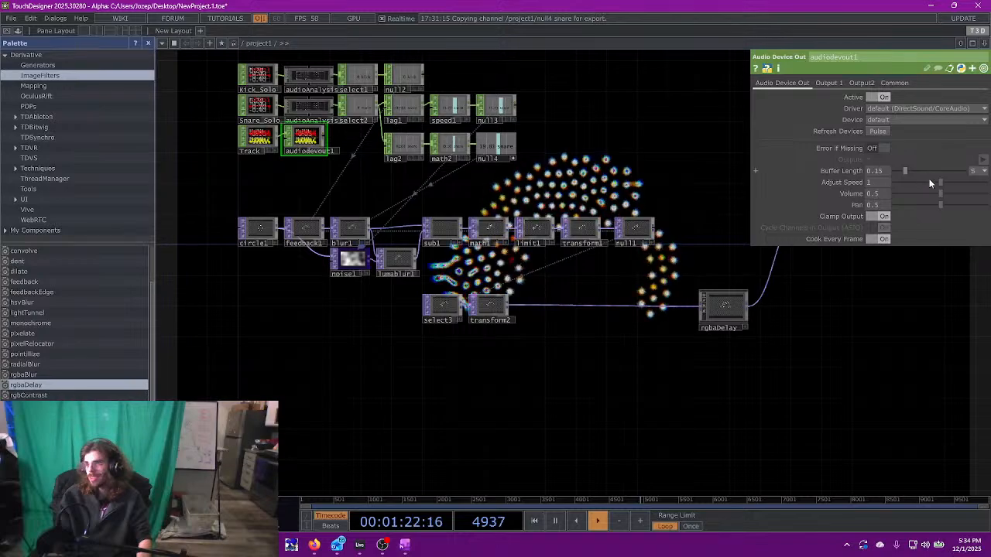
pyautogui.moveTo(938, 193); pyautogui.dragTo(907, 193)
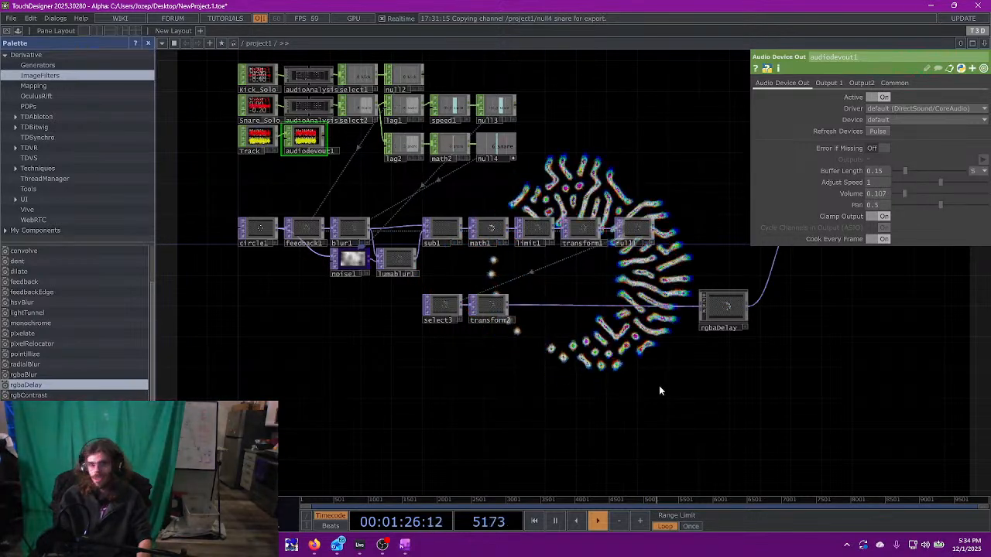
# - Align transform2 beside select3 and set its tiling Extend mode to Repeat
pyautogui.scroll(2, 596, 401)
pyautogui.scroll(2, 586, 401)
pyautogui.moveTo(444, 321); pyautogui.dragTo(380, 336)
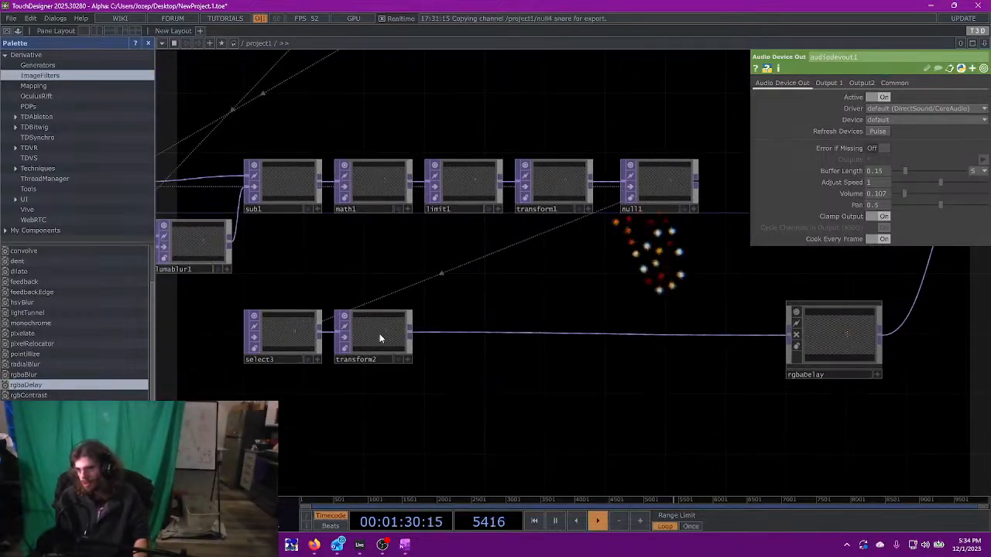
pyautogui.click(377, 332)
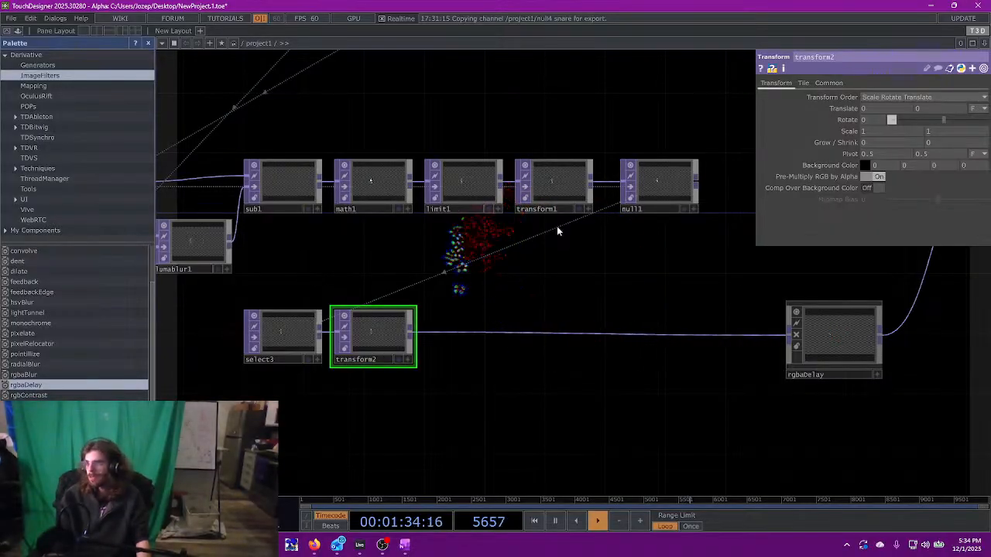
pyautogui.click(802, 83)
pyautogui.click(869, 97)
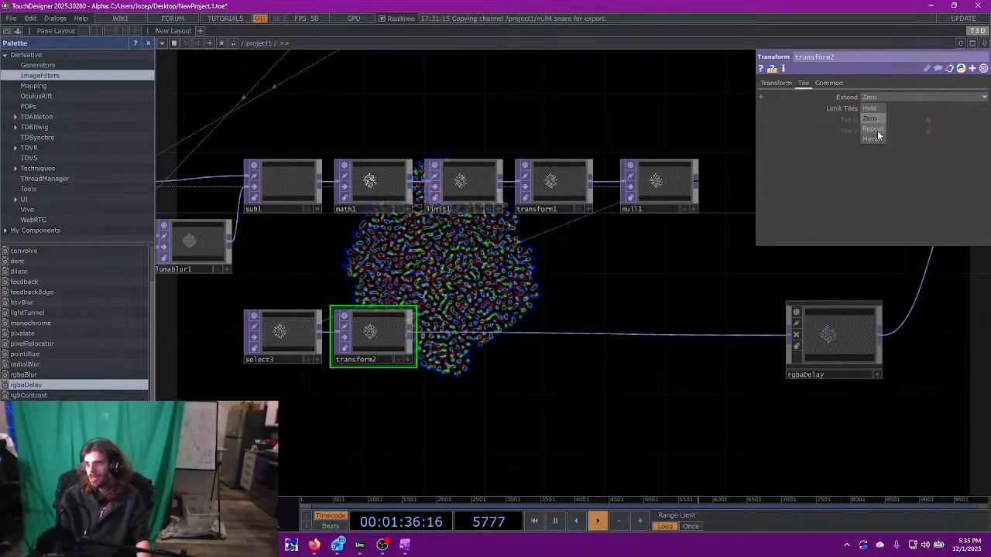
pyautogui.click(873, 129)
# - Try transform2's Scale at .25 in both axes and settle on .5
pyautogui.click(775, 82)
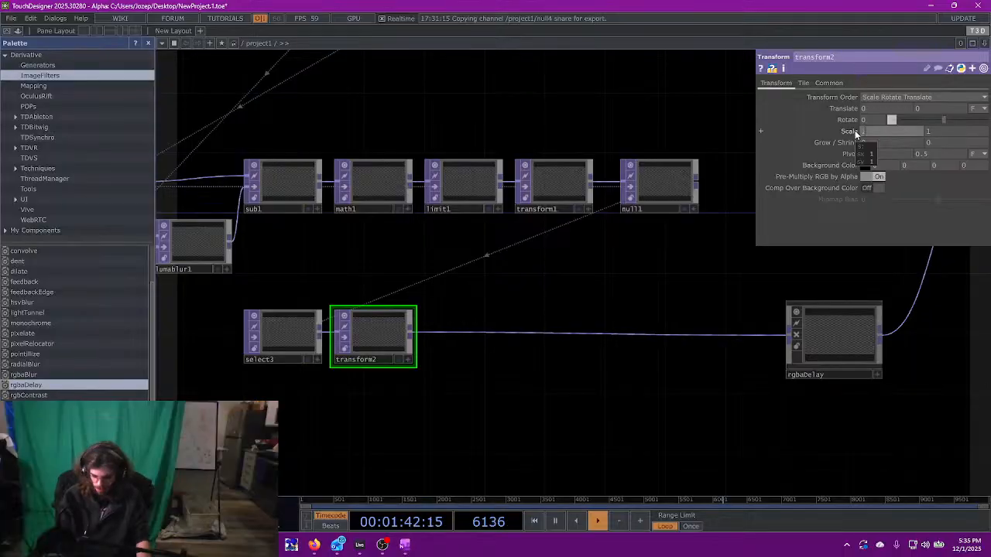
pyautogui.write('.25')
pyautogui.press('Return')
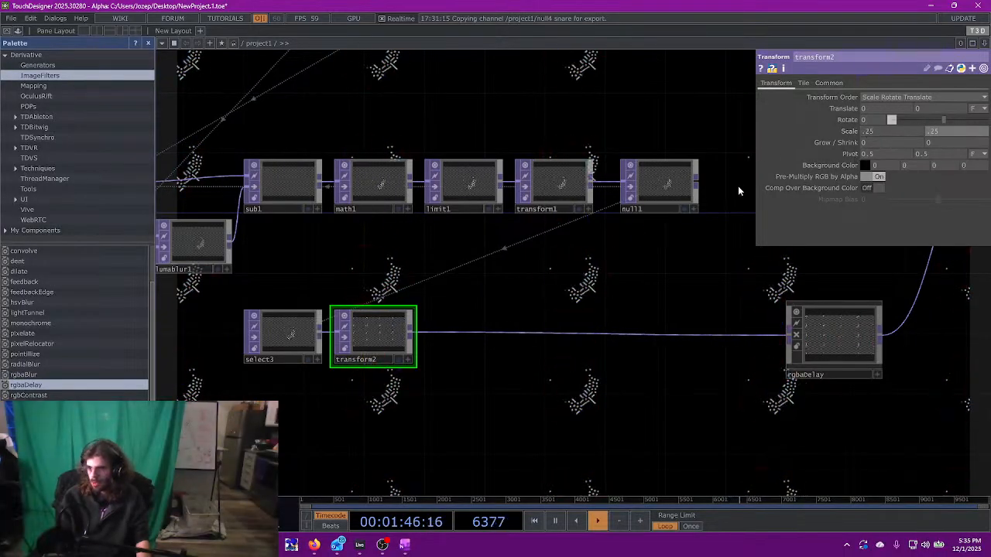
pyautogui.click(867, 131)
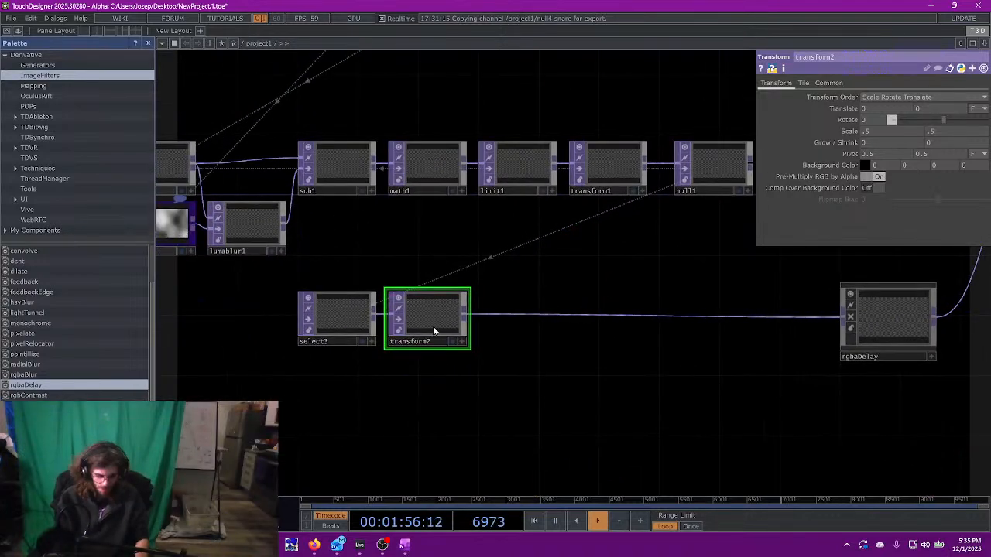
# - Paste a copy of transform2 below it, fed by select3, and set the copy's Scale to 2 in both axes
pyautogui.moveTo(374, 313); pyautogui.dragTo(384, 401)
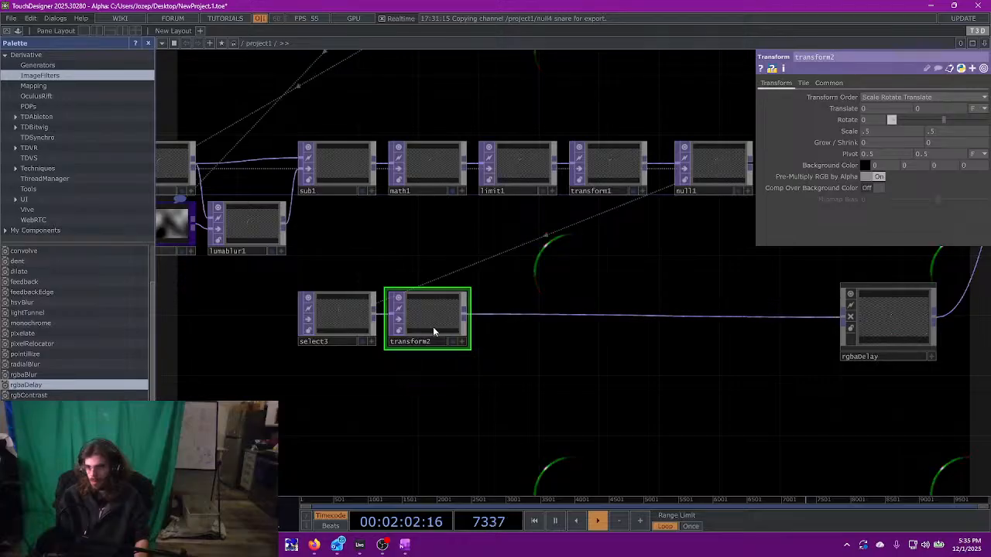
pyautogui.hotkey('ctrl', 'c')
pyautogui.hotkey('ctrl', 'v')
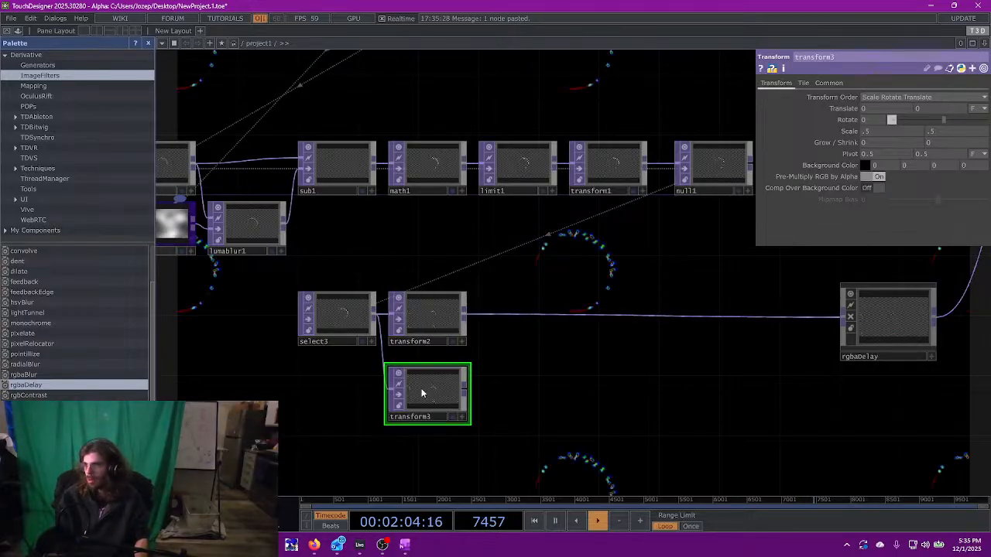
pyautogui.moveTo(421, 394); pyautogui.dragTo(425, 387)
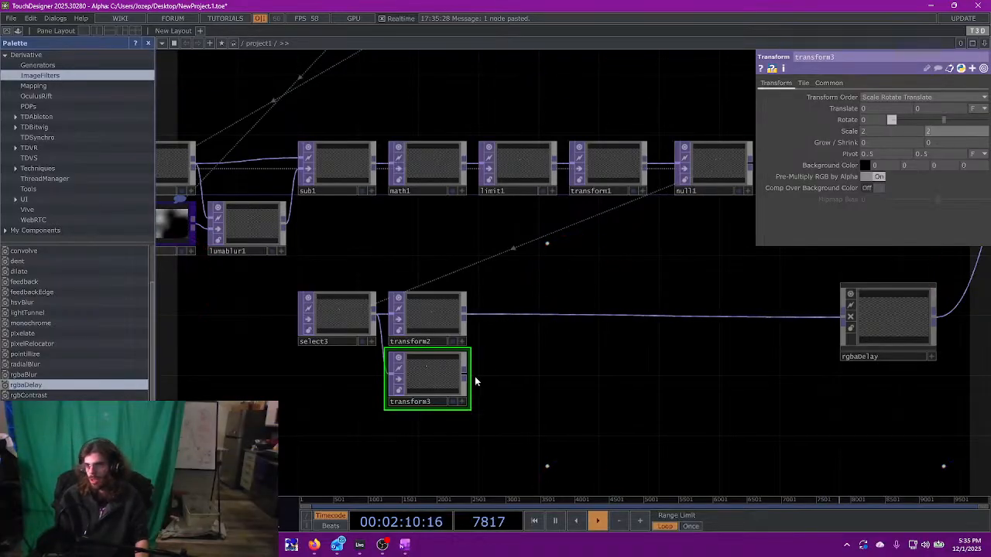
# - Insert a Switch TOP between transform2 and rgbaDelay and wire transform3 in as its second input
pyautogui.rightClick(531, 308)
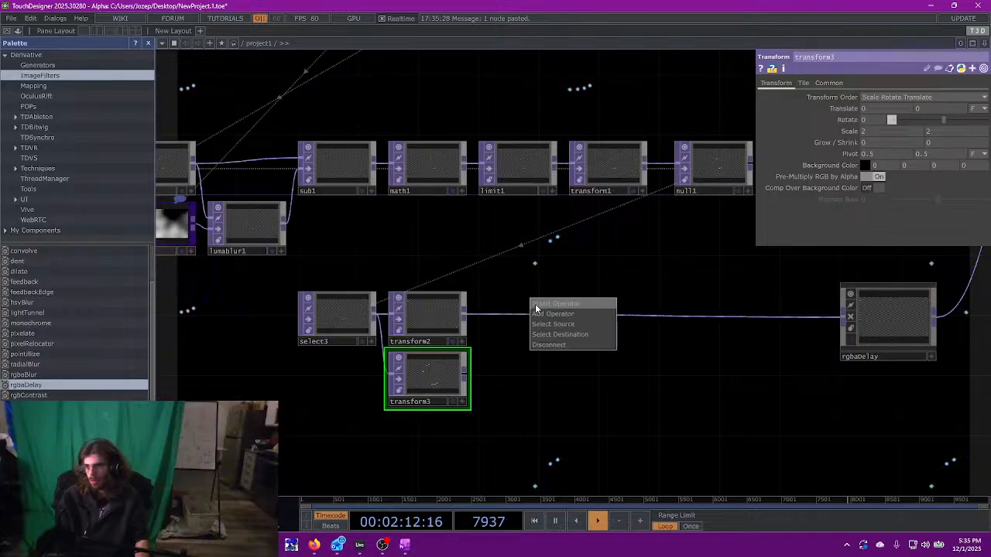
pyautogui.click(541, 312)
pyautogui.write('switc')
pyautogui.press('Return')
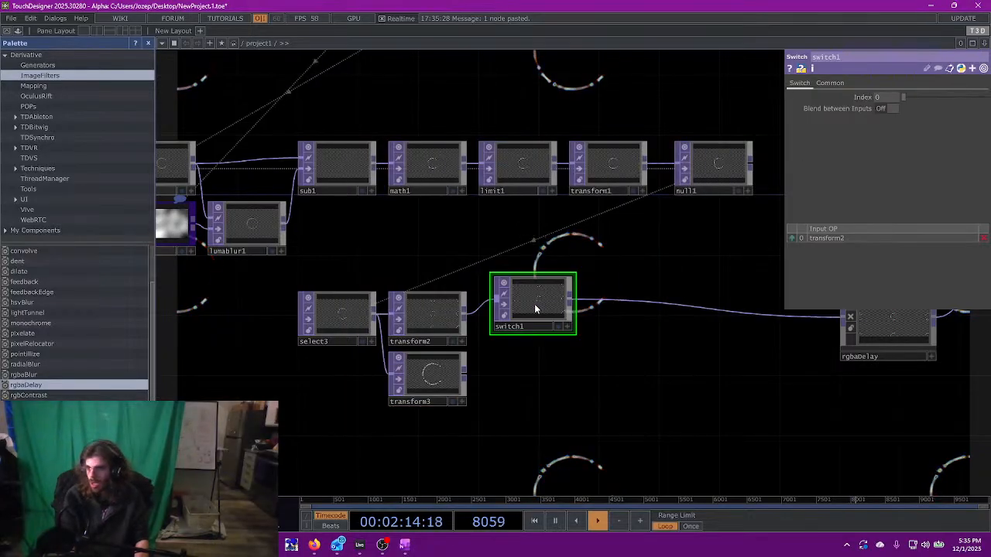
pyautogui.moveTo(463, 371); pyautogui.dragTo(493, 313)
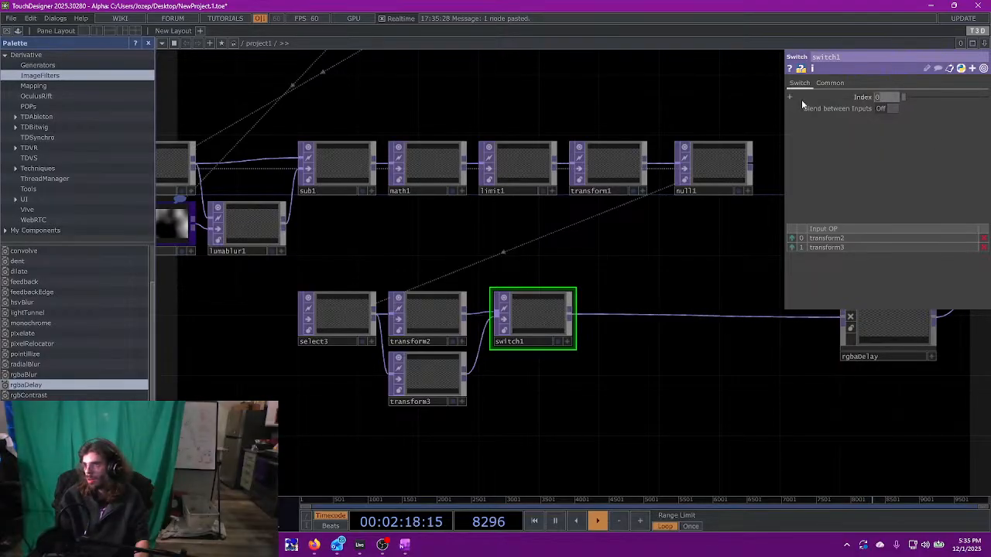
# - Set transform3's Scale to 5 in both axes and insert a Blur TOP between it and switch1
pyautogui.click(439, 376)
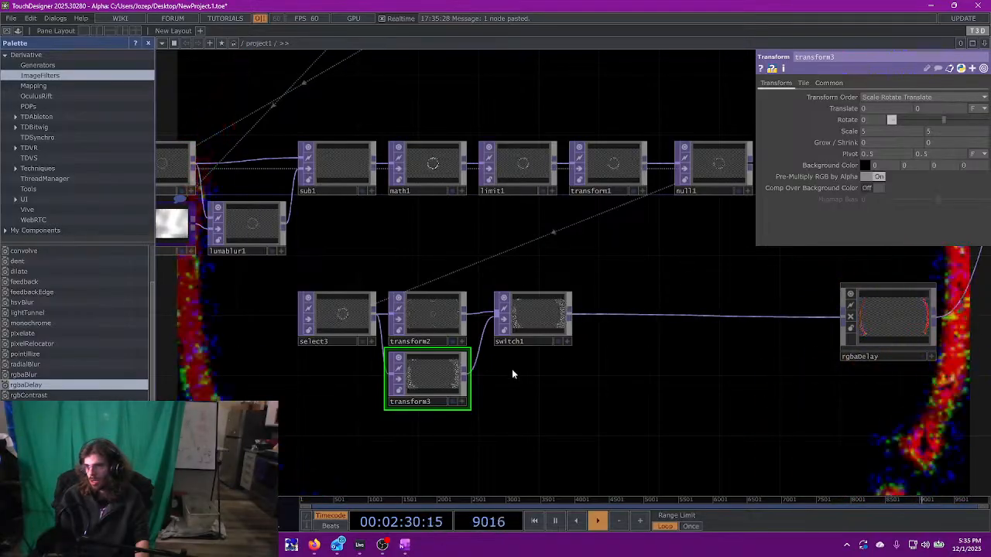
pyautogui.moveTo(551, 323); pyautogui.dragTo(656, 323)
pyautogui.rightClick(544, 332)
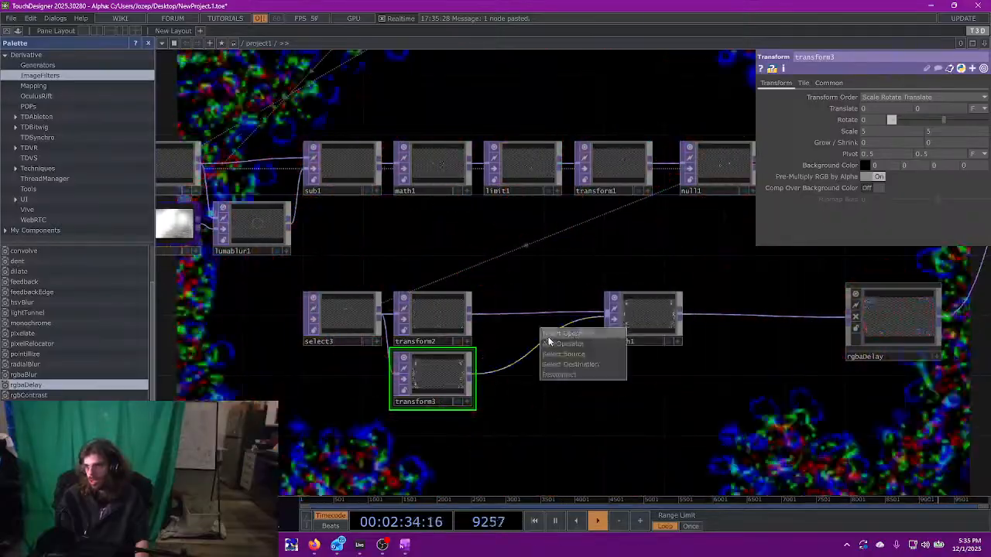
pyautogui.click(548, 341)
pyautogui.write('blur')
pyautogui.press('Return')
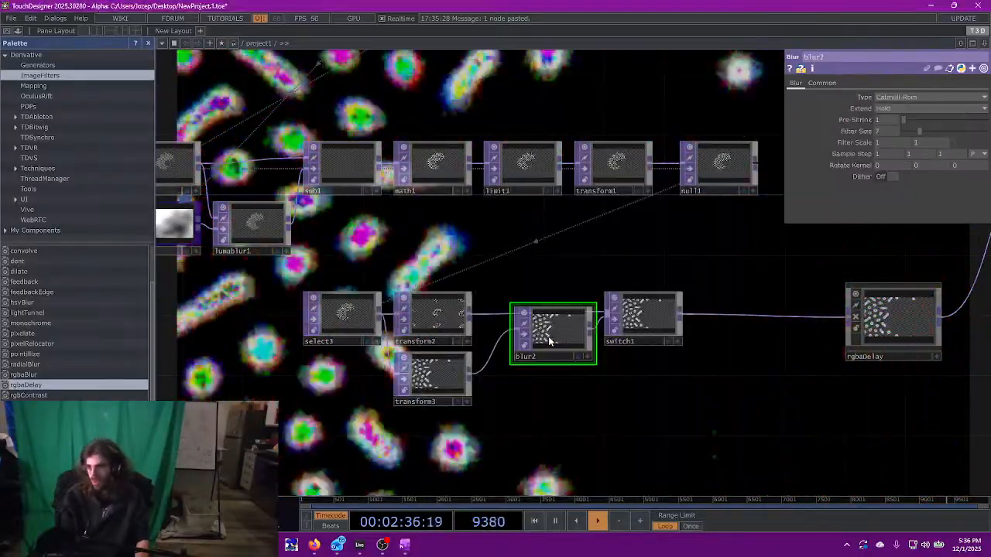
# - Place blur2 directly after transform3 with a filter size of 32 and move switch1 closer to it
pyautogui.moveTo(549, 340); pyautogui.dragTo(519, 387)
pyautogui.moveTo(920, 130); pyautogui.dragTo(986, 131)
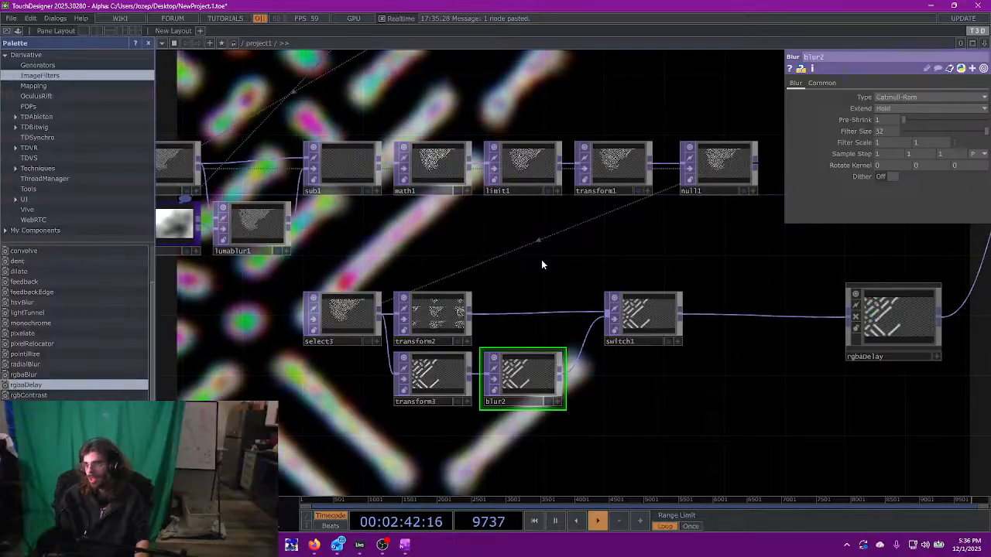
pyautogui.moveTo(631, 325); pyautogui.dragTo(601, 324)
pyautogui.moveTo(635, 366); pyautogui.dragTo(656, 294)
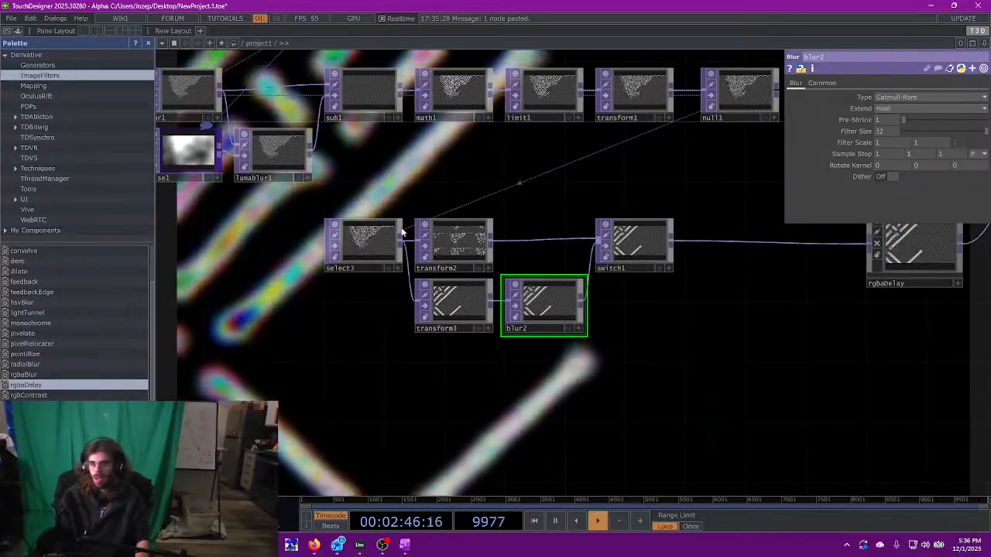
pyautogui.moveTo(410, 190); pyautogui.dragTo(424, 207)
# - Set the index of switch1 to 2
pyautogui.click(656, 254)
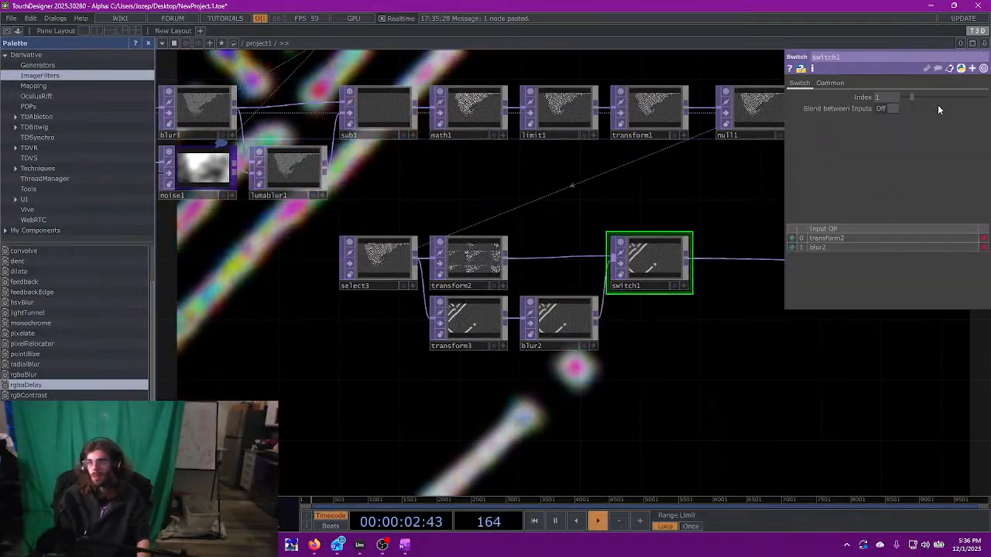
pyautogui.click(889, 97)
pyautogui.write('2')
pyautogui.press('Return')
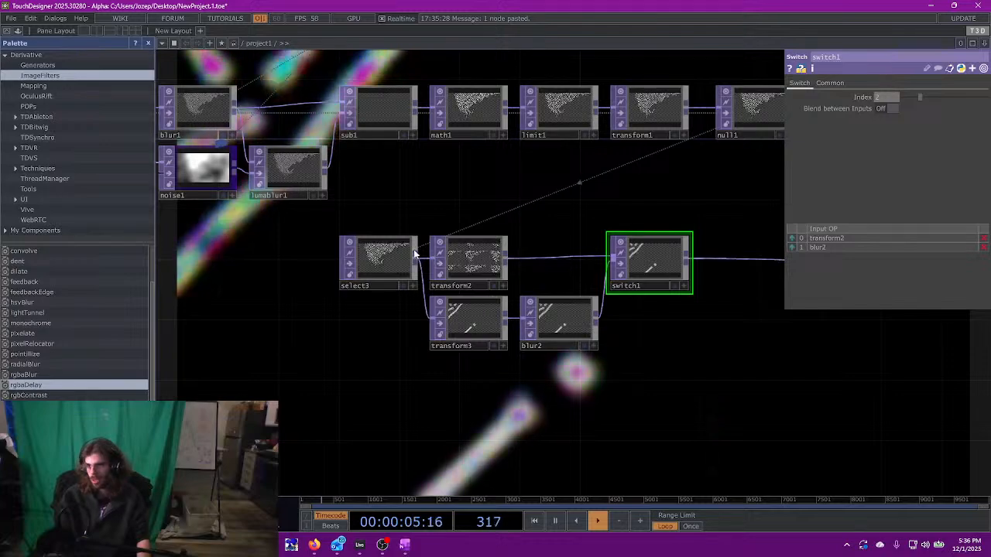
pyautogui.moveTo(414, 254); pyautogui.dragTo(433, 318)
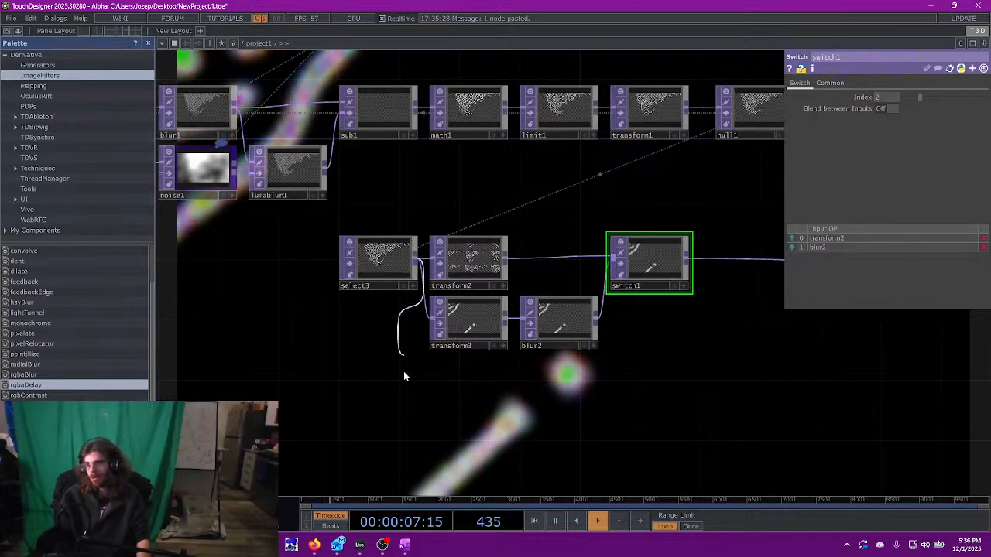
pyautogui.click(425, 400)
pyautogui.write('displa')
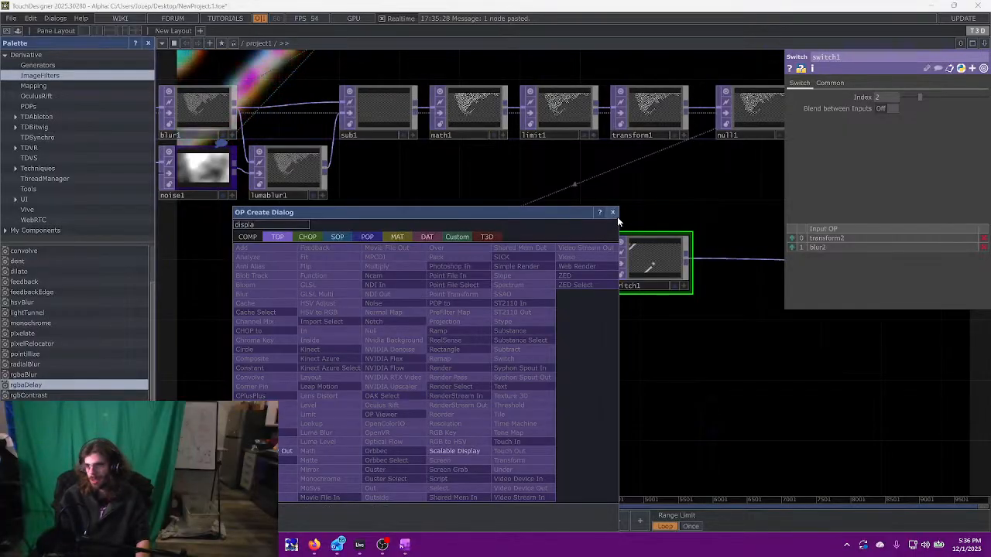
pyautogui.click(612, 212)
pyautogui.click(469, 320)
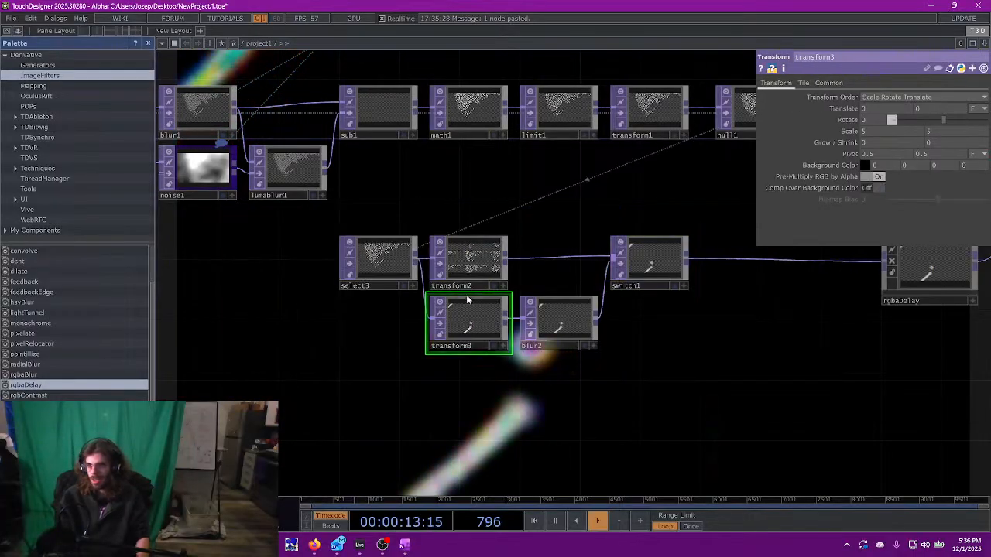
pyautogui.hotkey('ctrl', 'v')
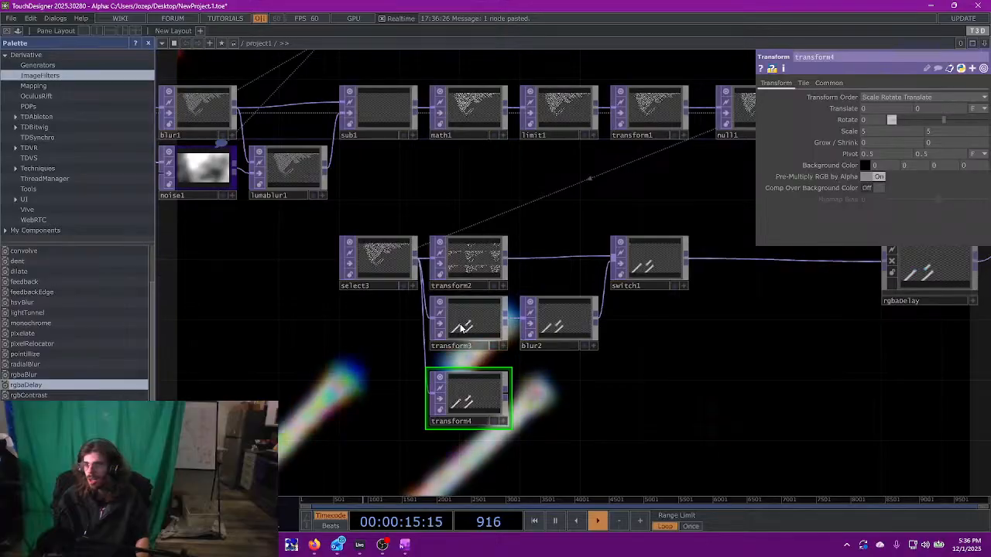
pyautogui.press('Delete')
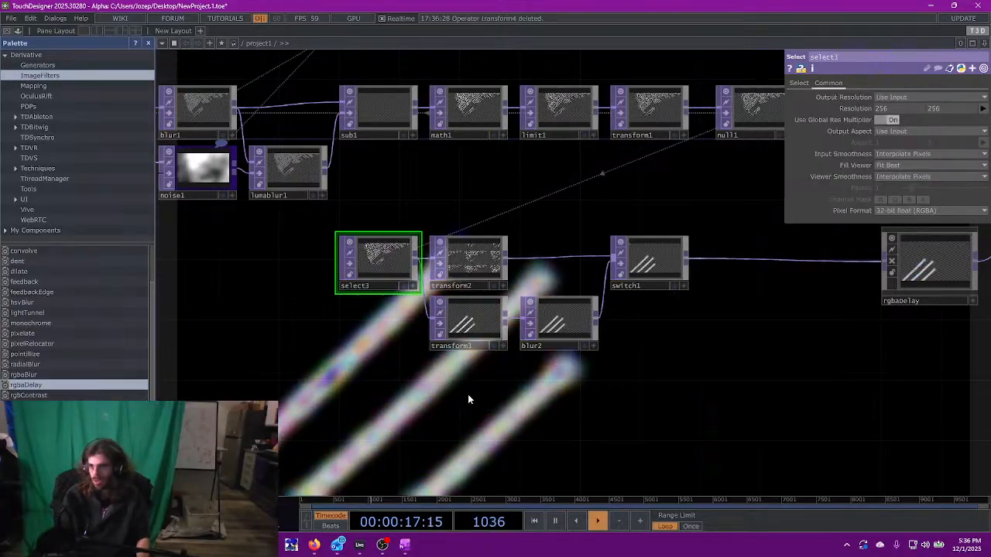
# - Add a Displace operator below blur2, fed by transform3 and transform2
pyautogui.press('Tab')
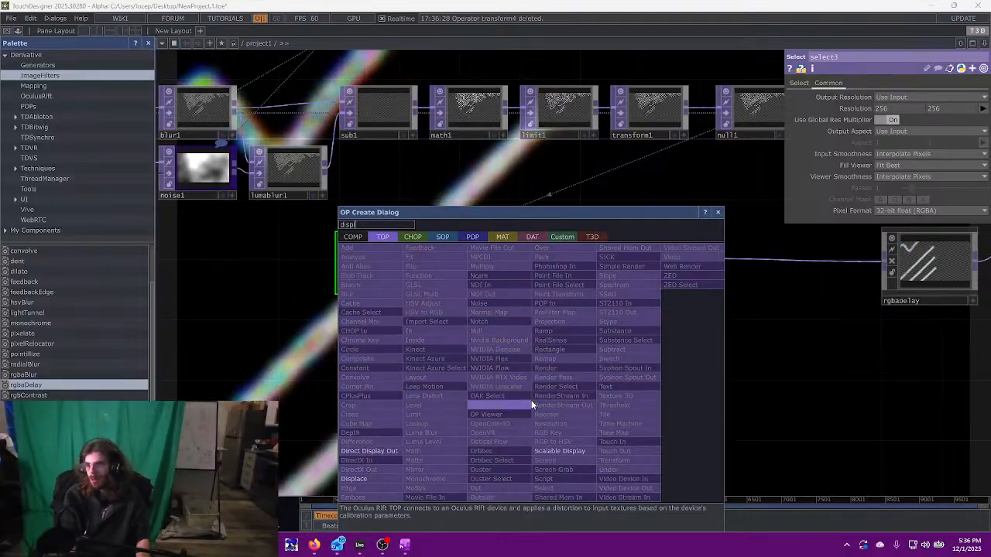
pyautogui.write('displa')
pyautogui.press('Return')
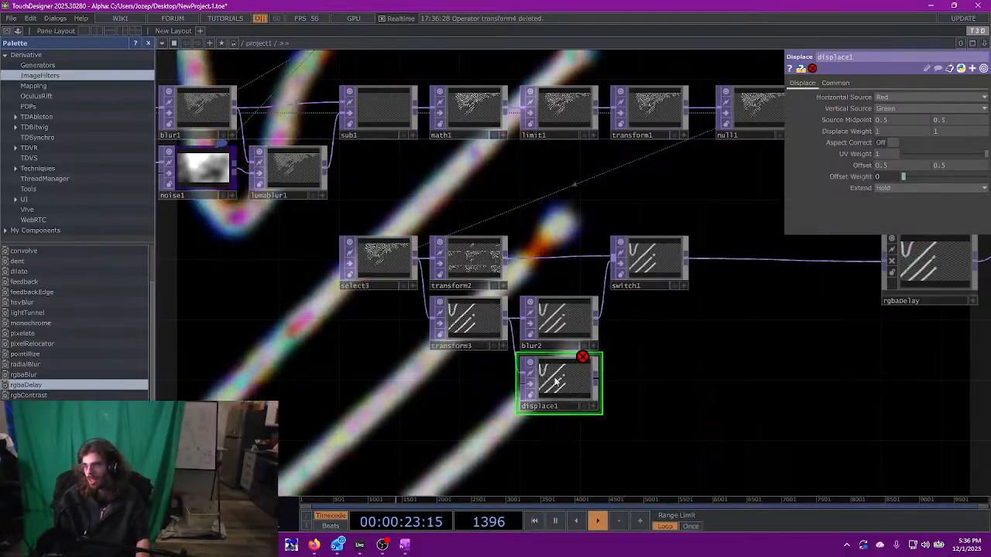
pyautogui.click(559, 383)
pyautogui.moveTo(501, 254); pyautogui.dragTo(519, 383)
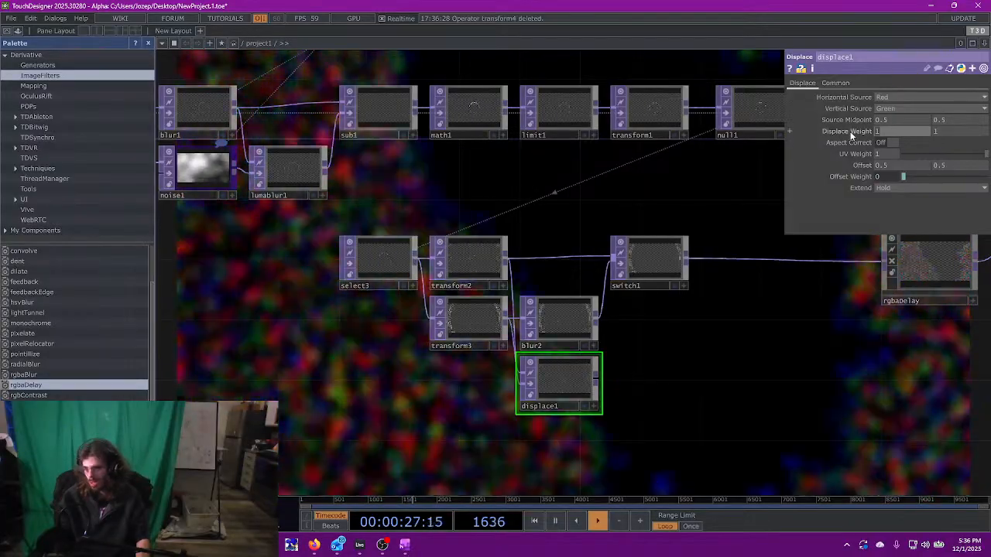
# - Set displace1's extend mode to Mirror, both its horizontal and vertical sources to Alpha, and both displace weights to .25
pyautogui.click(897, 188)
pyautogui.click(888, 230)
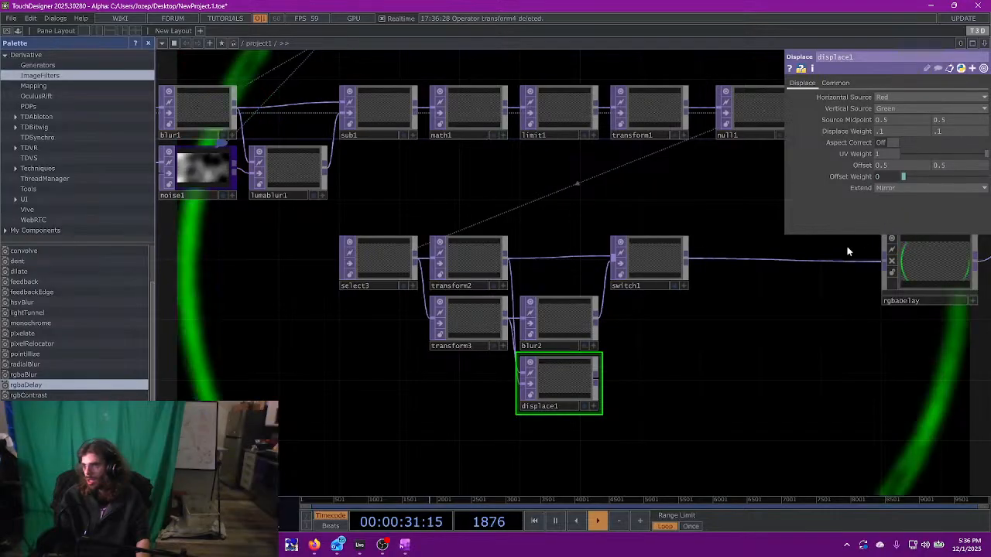
pyautogui.scroll(2, 642, 361)
pyautogui.scroll(3, 642, 364)
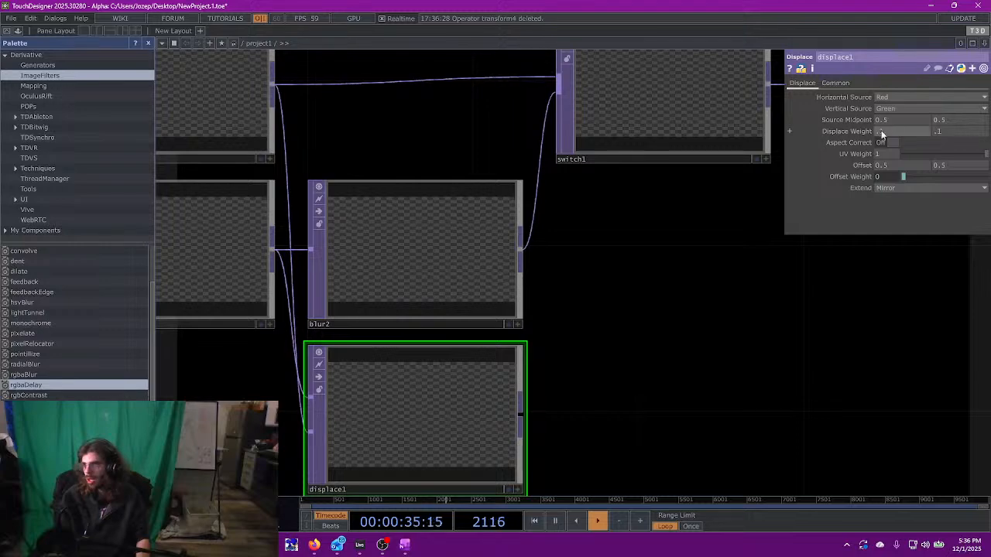
pyautogui.scroll(-2, 847, 130)
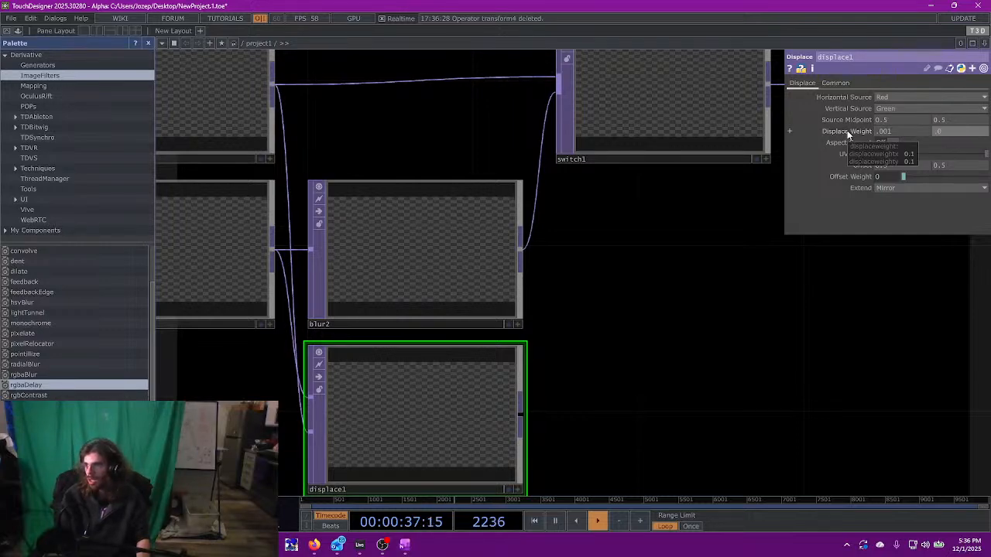
pyautogui.click(929, 106)
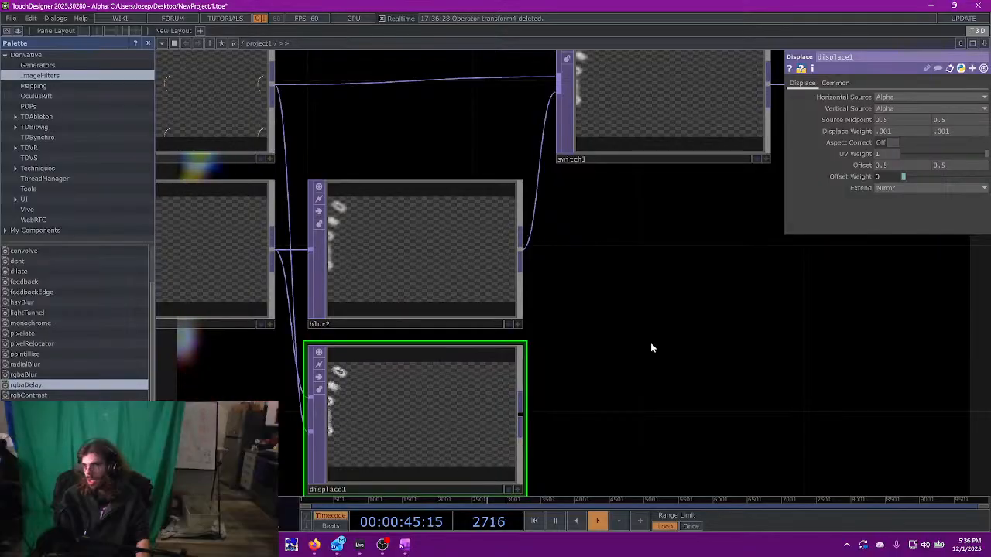
pyautogui.click(894, 128)
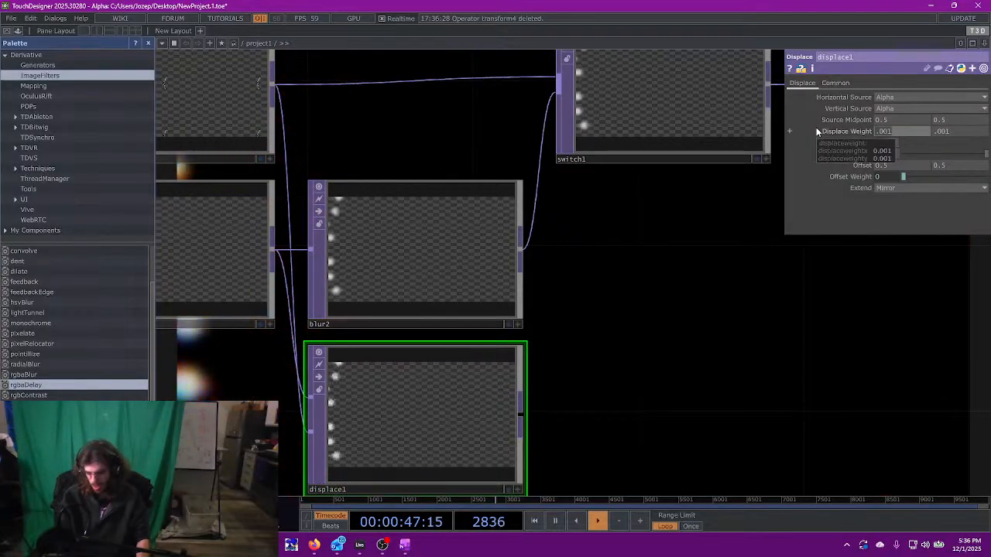
pyautogui.write('.25')
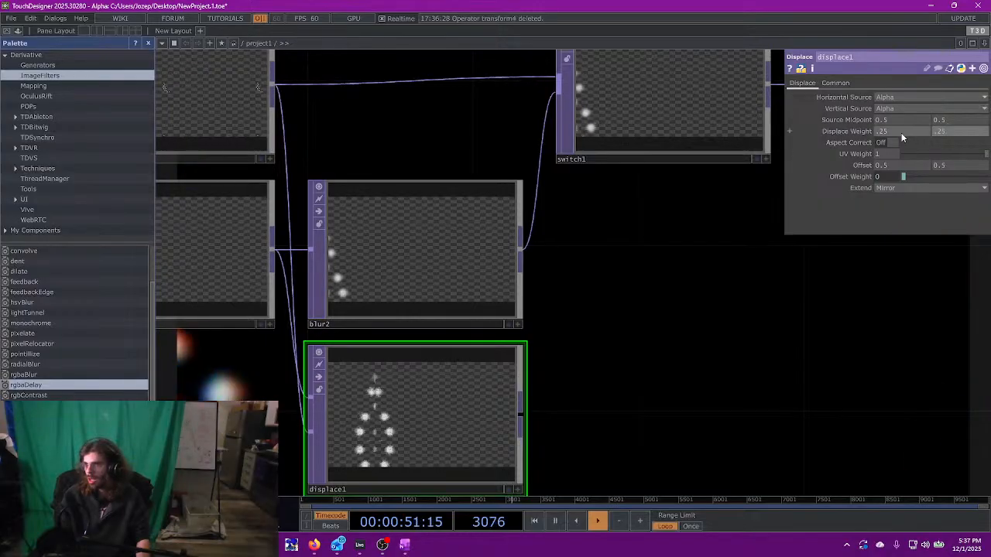
# - Inspect the output of displace1 and delete the operator from the network
pyautogui.scroll(-2, 725, 280)
pyautogui.scroll(2, 713, 264)
pyautogui.scroll(-3, 686, 304)
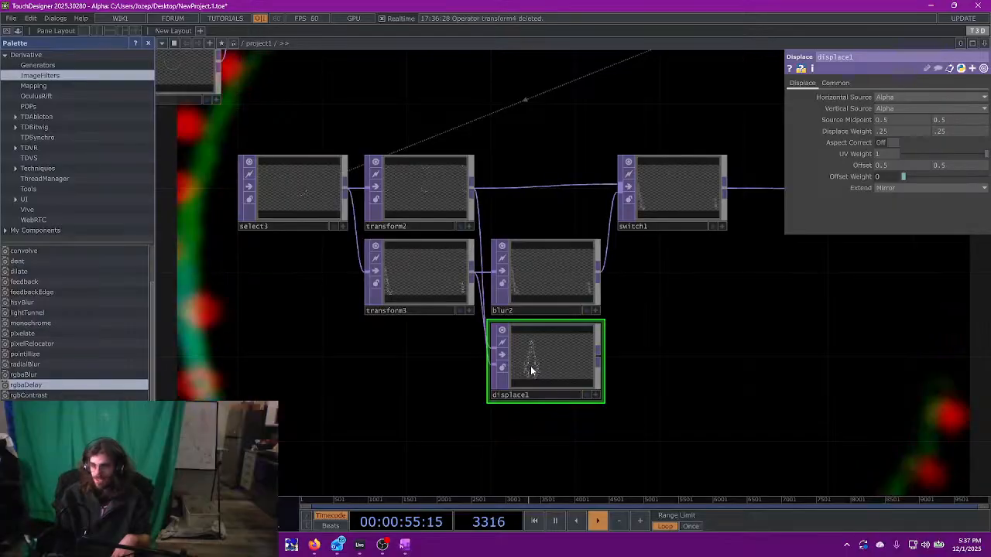
pyautogui.press('Delete')
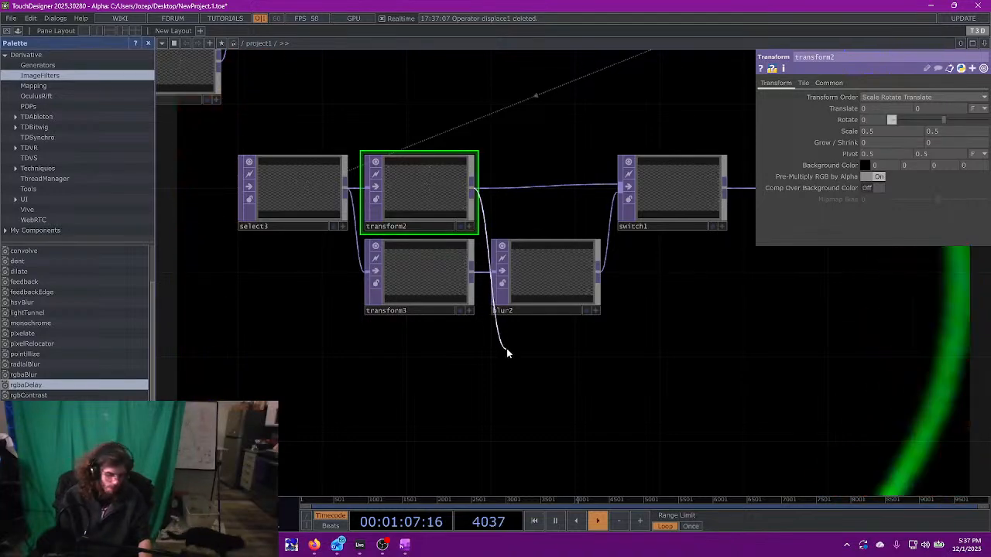
# - Add a Composite operator fed by transform2 and transform3 below blur2, and connect it as the third input of switch1
pyautogui.press('Tab')
pyautogui.write('com')
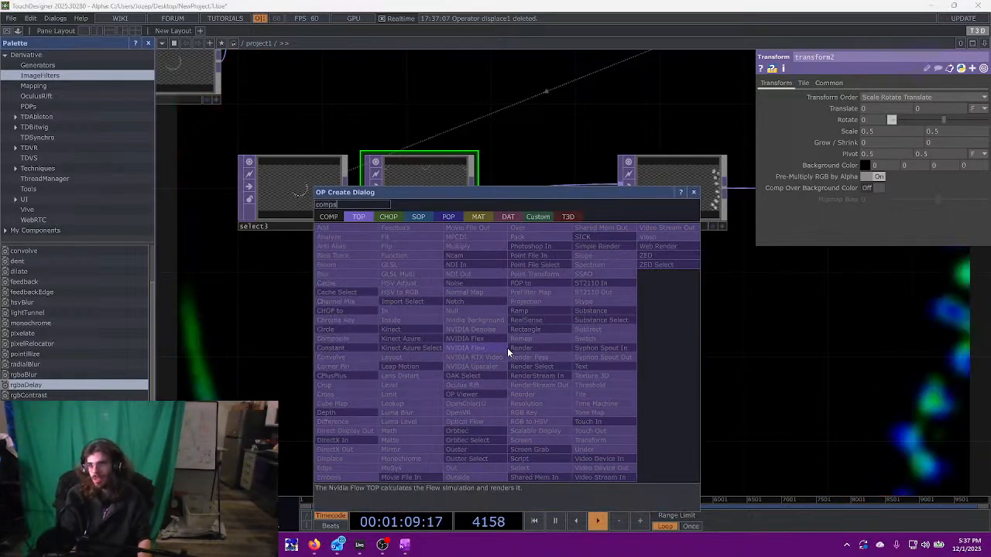
pyautogui.press('Return')
pyautogui.moveTo(507, 348); pyautogui.dragTo(535, 375)
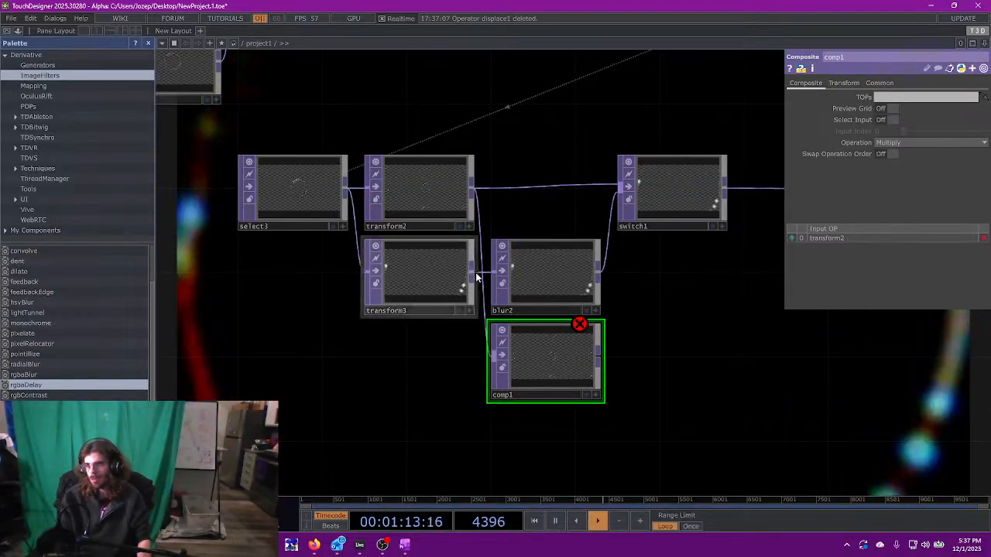
pyautogui.click(490, 333)
pyautogui.click(603, 340)
pyautogui.click(626, 226)
pyautogui.click(660, 191)
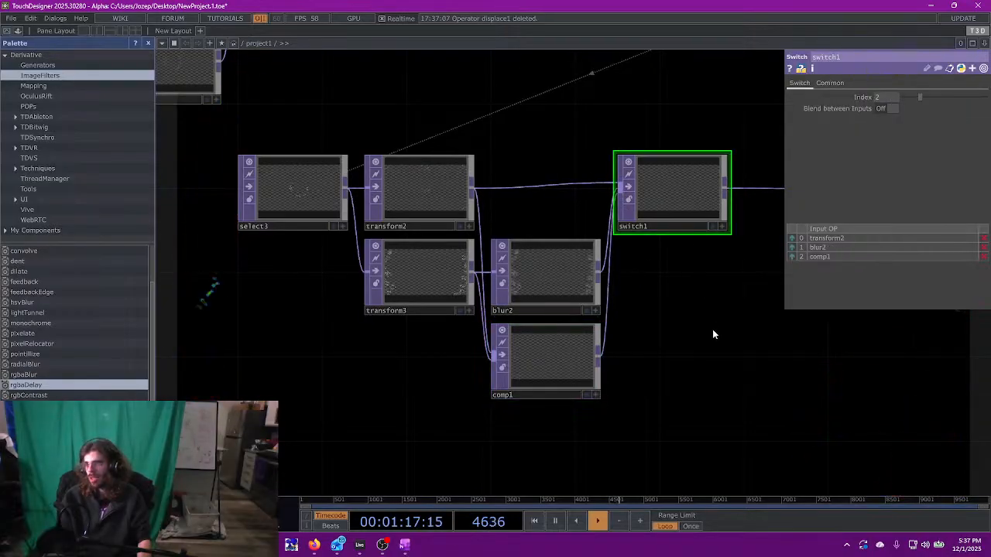
# - Try the Atop operation on comp1 and set its operation to Difference
pyautogui.click(531, 359)
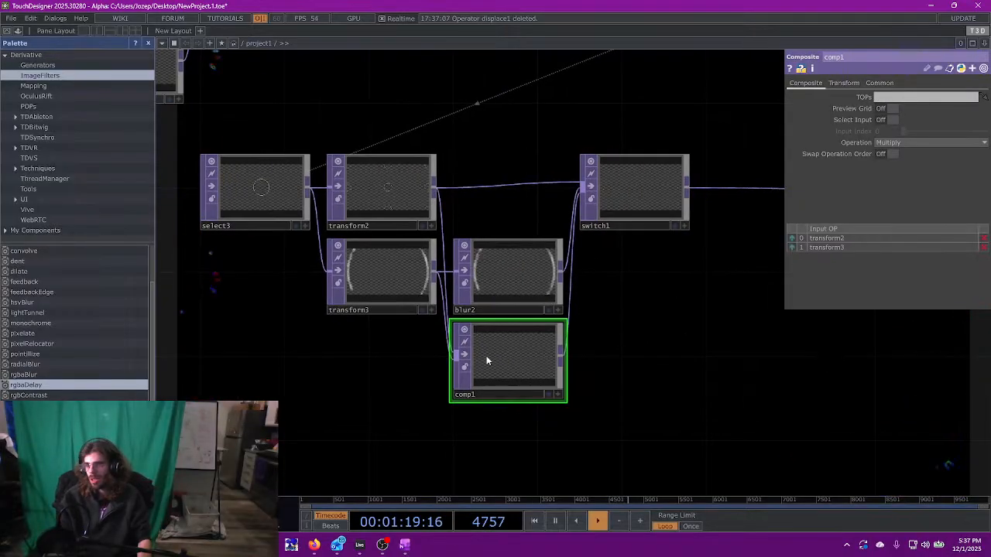
pyautogui.click(905, 141)
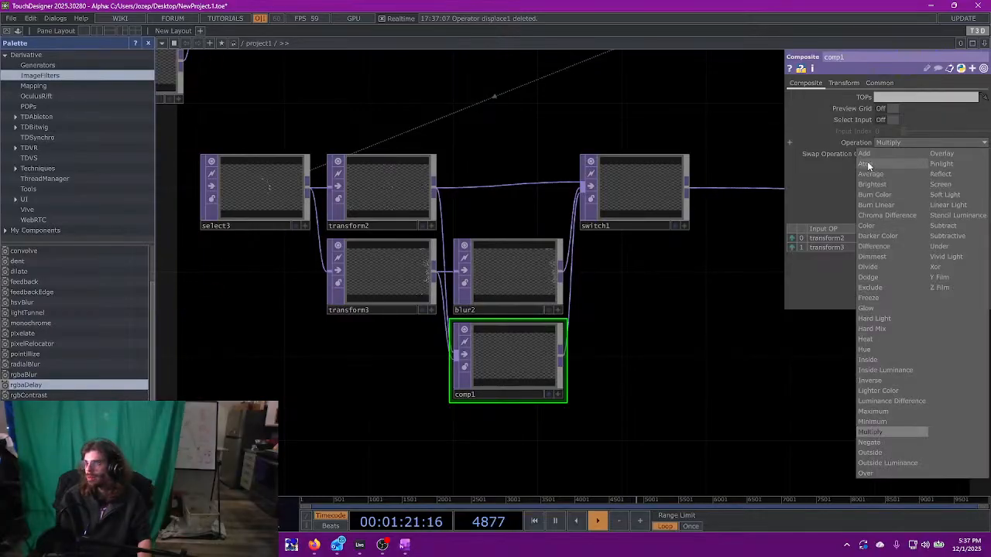
pyautogui.click(867, 161)
pyautogui.click(903, 142)
pyautogui.click(879, 247)
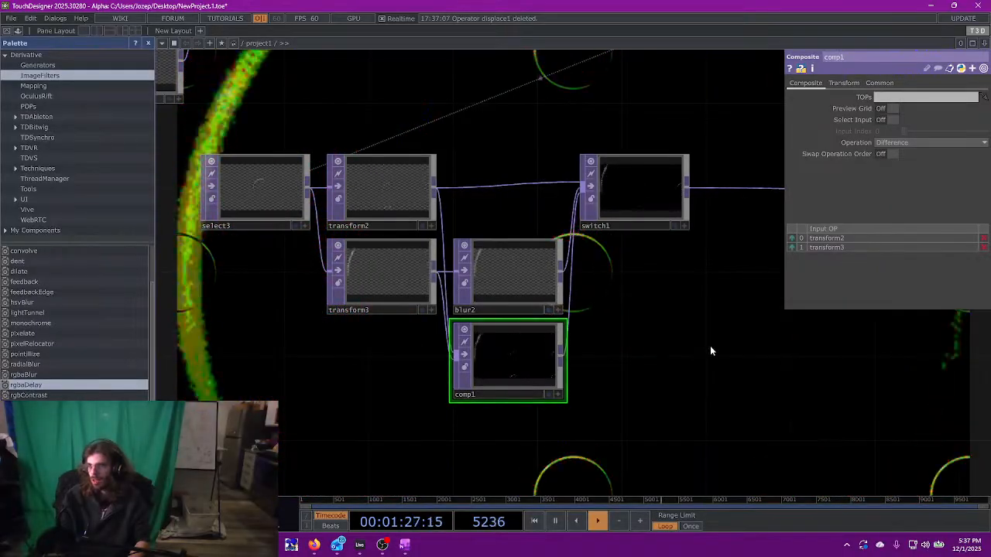
pyautogui.click(892, 146)
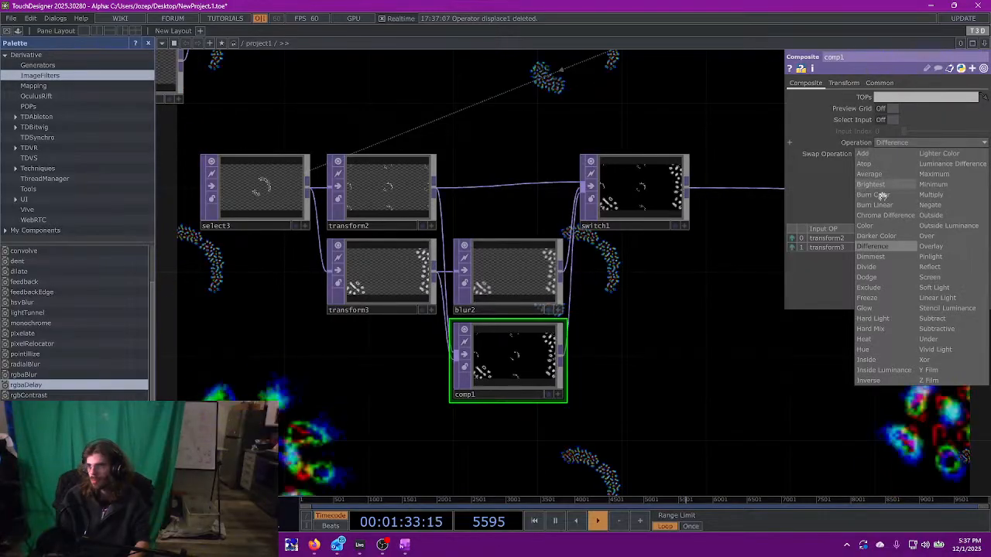
# - Move comp1 further along toward switch1 to leave room for another operator before it
pyautogui.moveTo(536, 378); pyautogui.dragTo(642, 378)
pyautogui.moveTo(629, 285); pyautogui.dragTo(478, 330)
pyautogui.moveTo(524, 224); pyautogui.dragTo(657, 225)
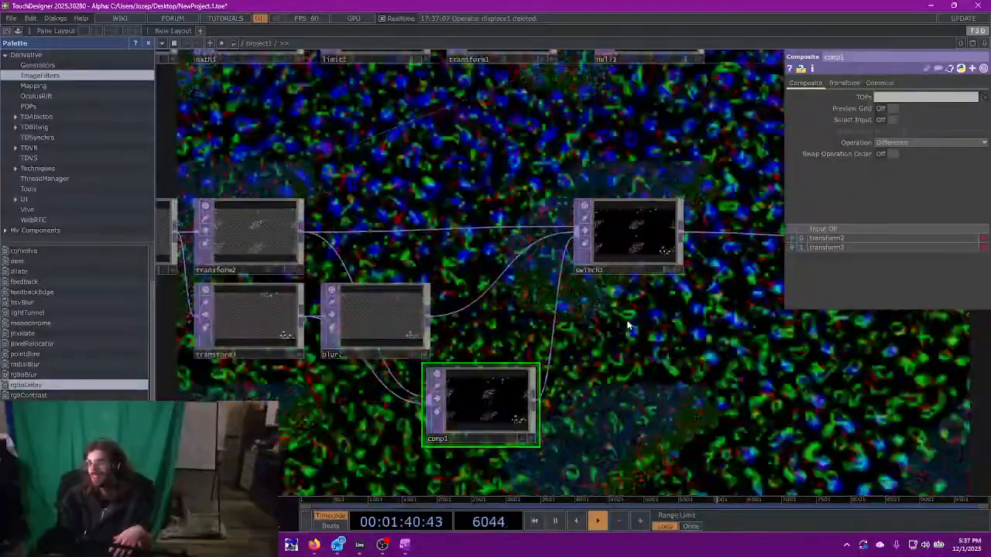
pyautogui.moveTo(499, 309); pyautogui.dragTo(527, 293)
pyautogui.moveTo(504, 384); pyautogui.dragTo(493, 358)
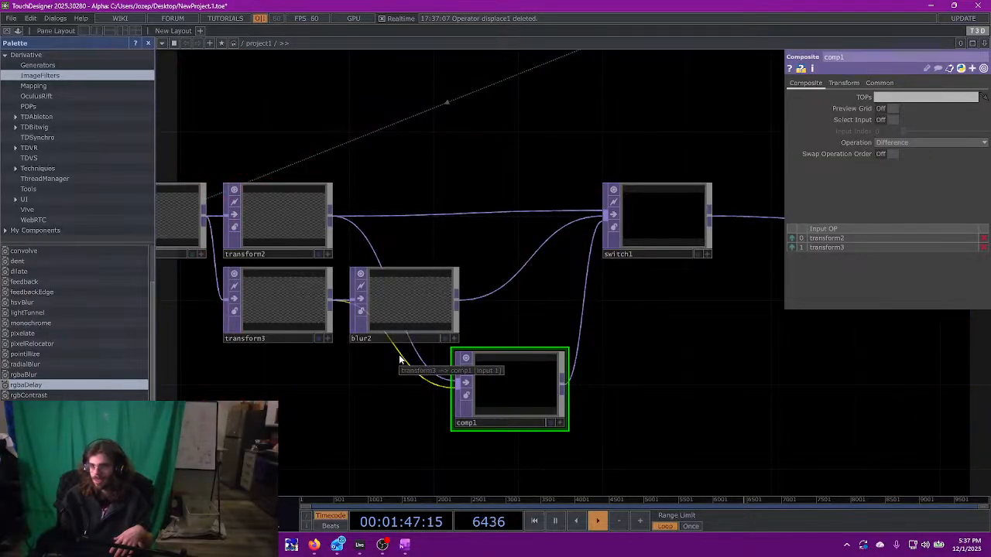
pyautogui.moveTo(524, 383)
pyautogui.mouseDown()
pyautogui.moveTo(419, 383)
pyautogui.moveTo(534, 377)
pyautogui.mouseUp()
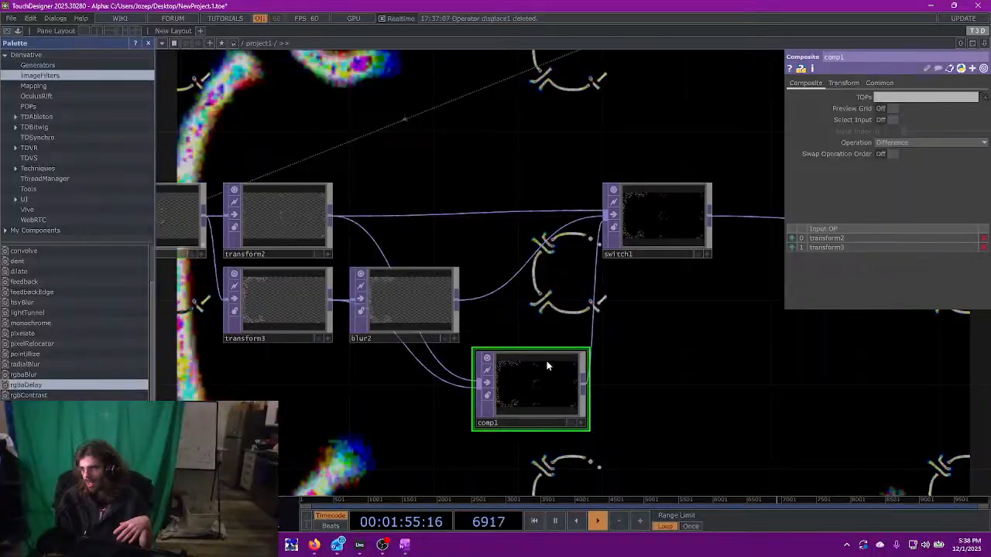
# - Insert a Mirror operator on the wire between transform2 and comp1, placing it below blur2
pyautogui.rightClick(426, 365)
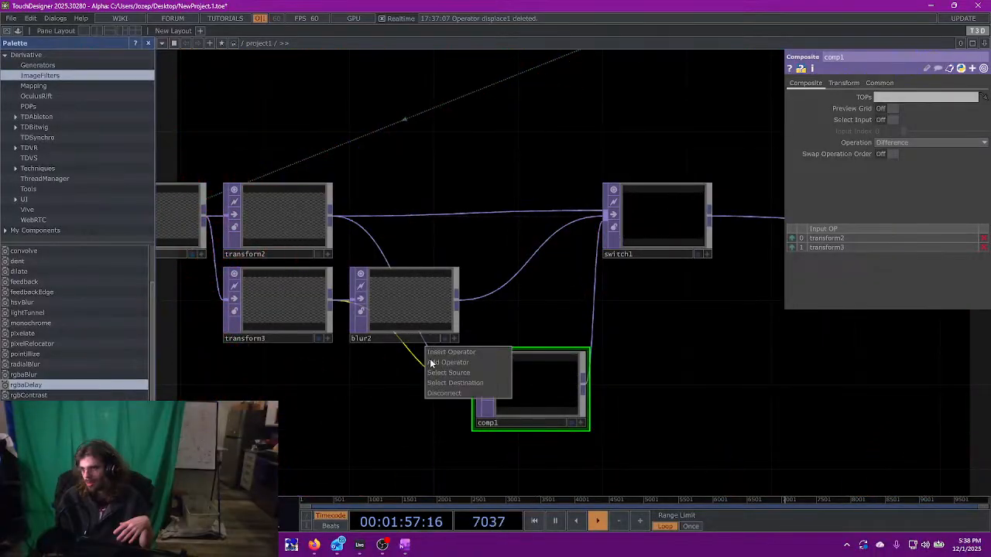
pyautogui.click(435, 353)
pyautogui.write('m')
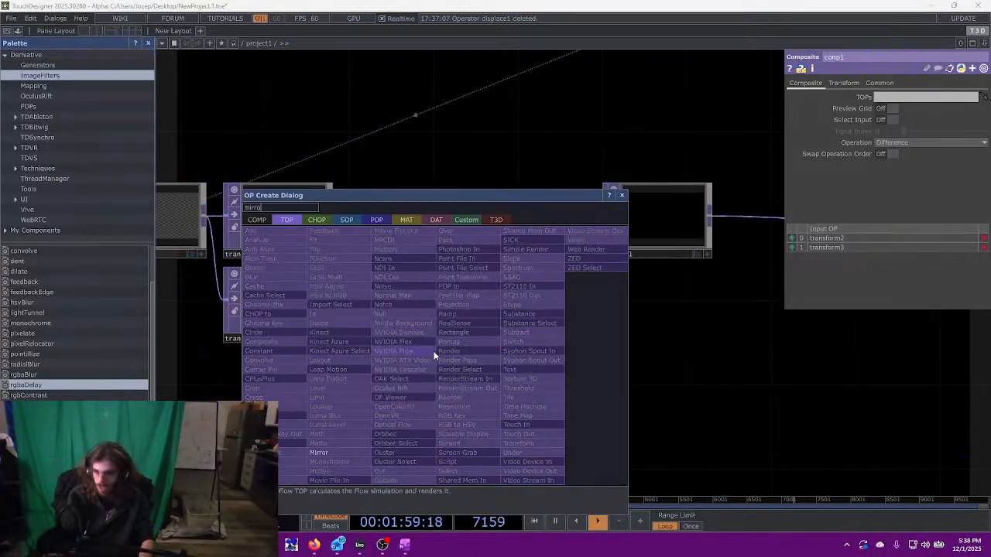
pyautogui.write('irro')
pyautogui.press('Return')
pyautogui.click(418, 387)
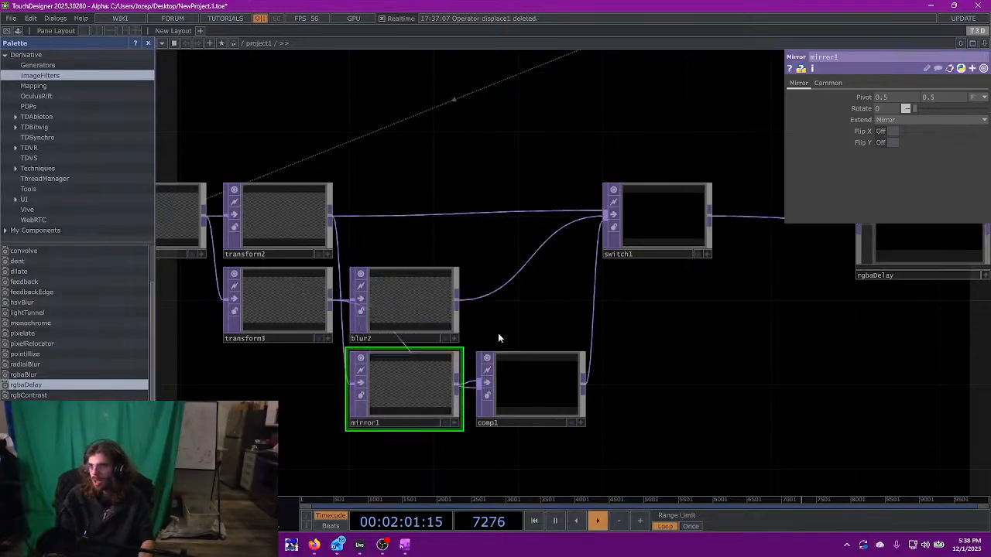
# - Turn on Flip X for mirror1 and enter an expression for its Rotate parameter
pyautogui.click(893, 131)
pyautogui.moveTo(915, 108)
pyautogui.mouseDown()
pyautogui.moveTo(948, 108)
pyautogui.moveTo(903, 108)
pyautogui.mouseUp()
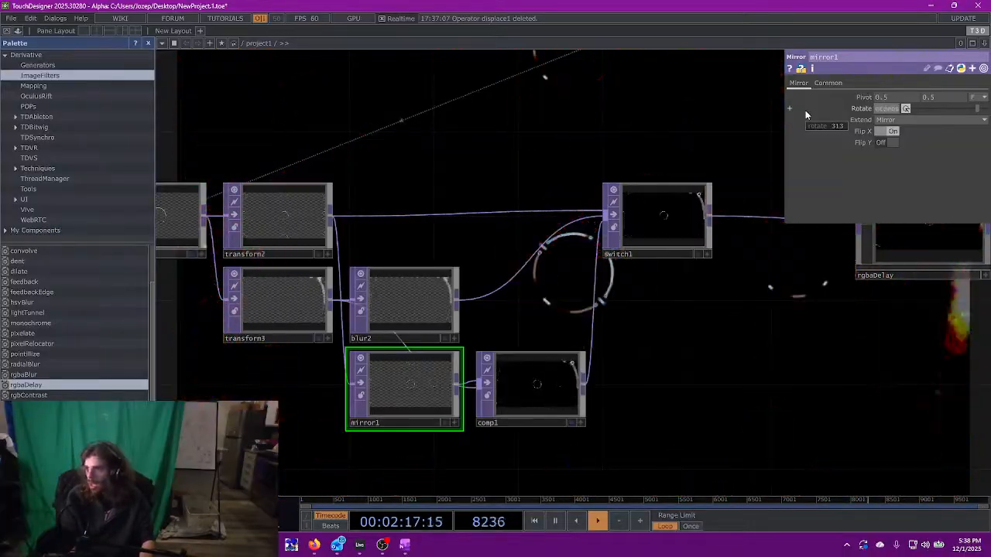
pyautogui.press('Return')
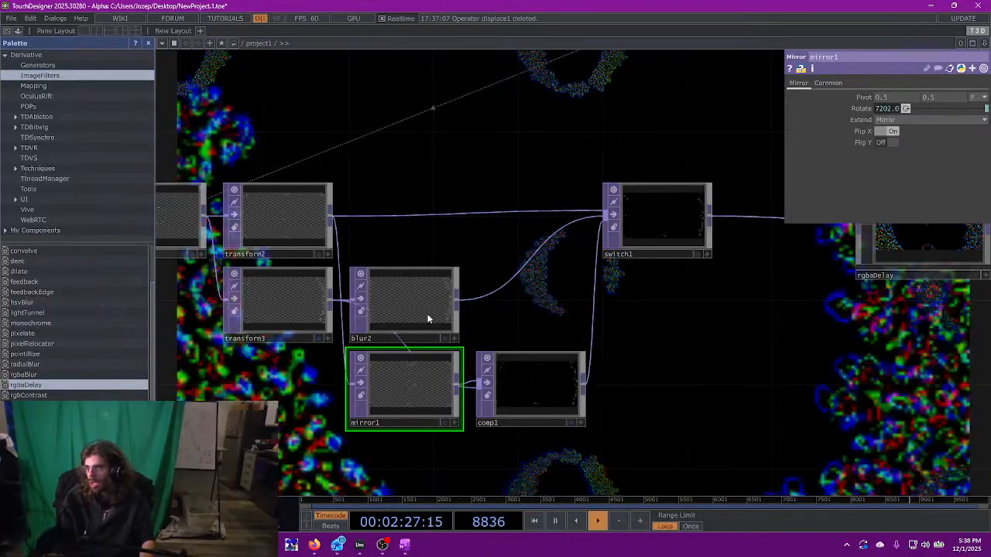
# - Paste a copy of mirror1 with its Rotate expression set to absTime.seconds * -5, and wire it between transform3 and comp1's second input
pyautogui.hotkey('ctrl', 'v')
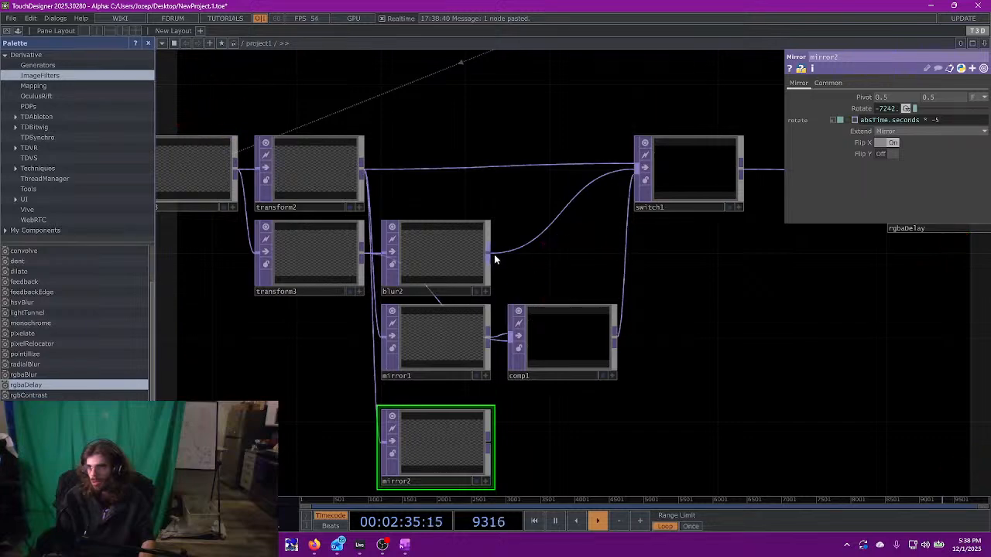
pyautogui.moveTo(464, 269); pyautogui.dragTo(528, 248)
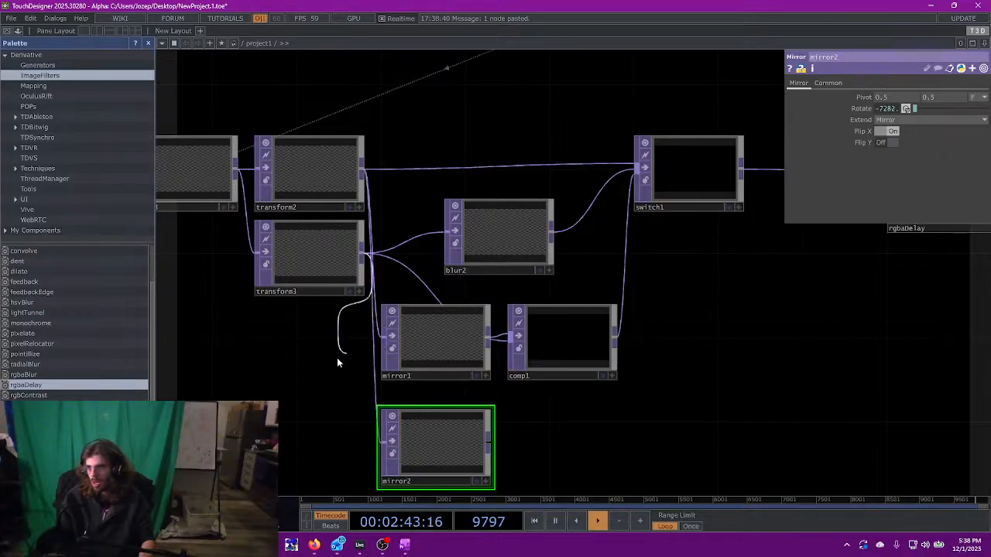
pyautogui.click(370, 441)
pyautogui.moveTo(455, 368); pyautogui.dragTo(329, 368)
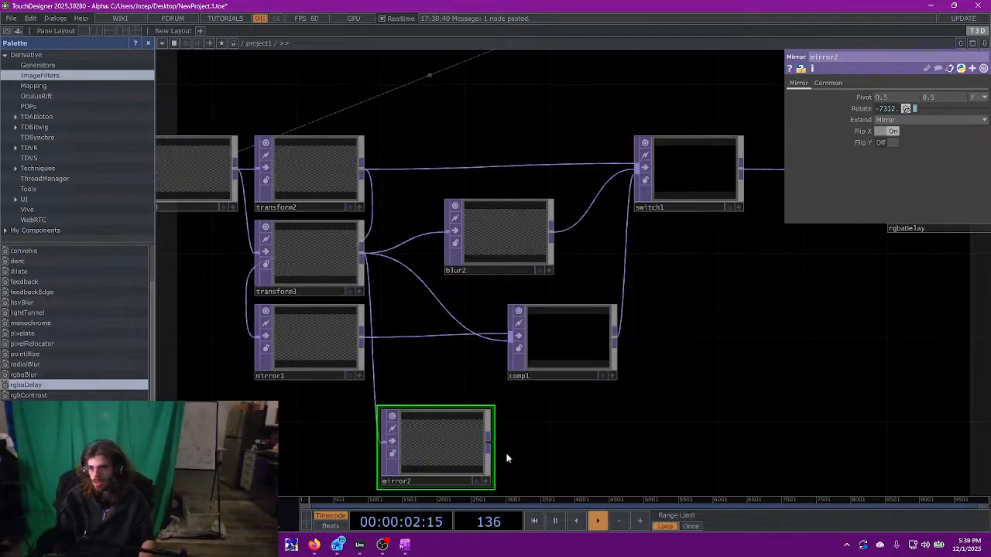
pyautogui.moveTo(482, 449); pyautogui.dragTo(447, 315)
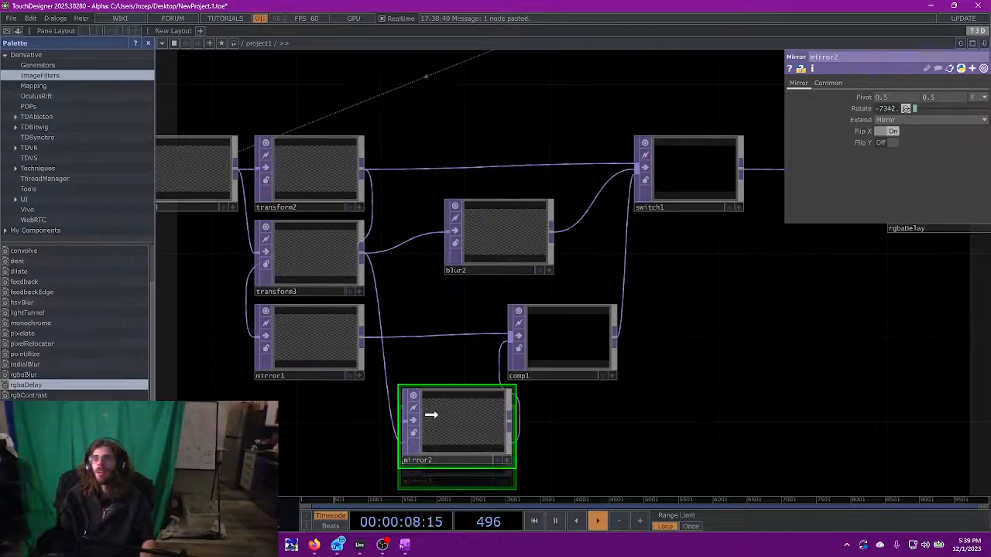
# - Tidy the network by placing mirror1 beside comp1, mirror2 directly beneath mirror1, and blur2 beside transform3
pyautogui.moveTo(431, 414); pyautogui.dragTo(411, 429)
pyautogui.moveTo(301, 328); pyautogui.dragTo(425, 333)
pyautogui.moveTo(431, 442); pyautogui.dragTo(431, 421)
pyautogui.moveTo(489, 255); pyautogui.dragTo(425, 276)
# - Examine how comp1's Difference blend of the two mirrors looks in the network and in the background visual
pyautogui.scroll(-8, 464, 215)
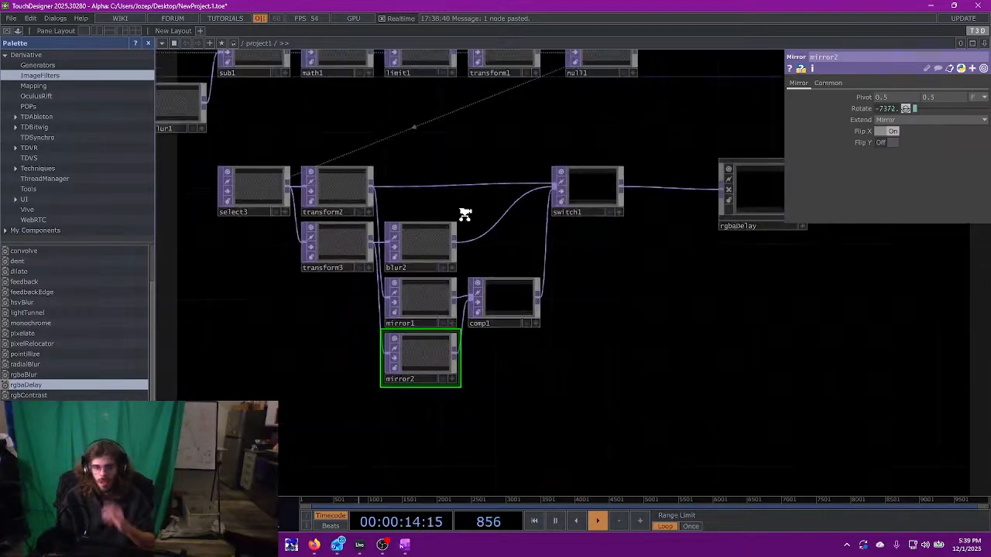
pyautogui.moveTo(653, 327); pyautogui.dragTo(522, 295)
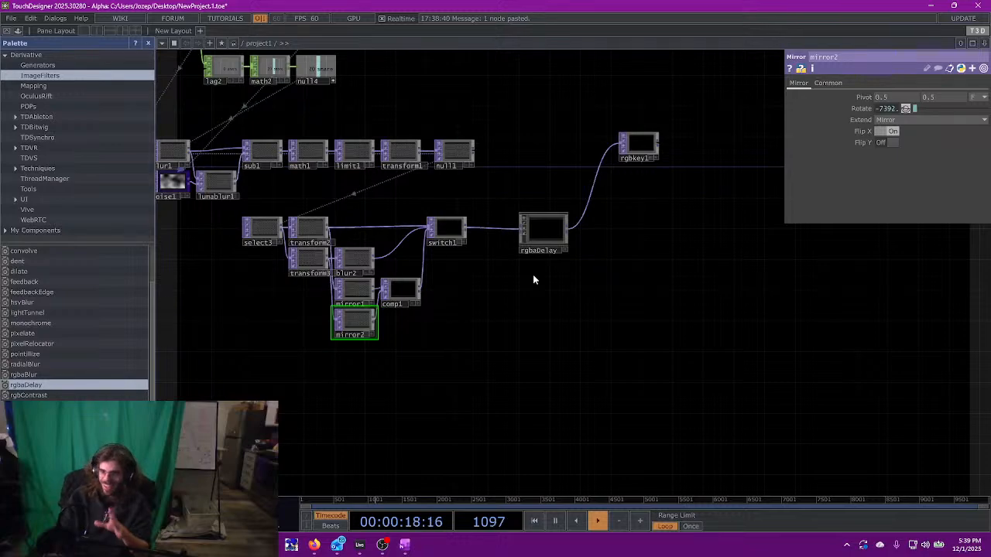
pyautogui.click(404, 287)
pyautogui.scroll(6, 414, 287)
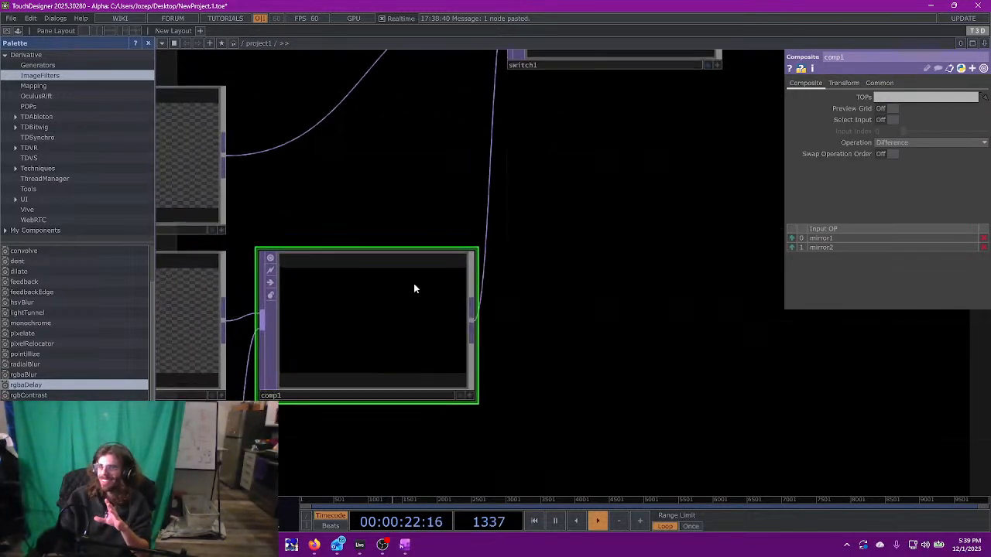
pyautogui.scroll(-2, 414, 287)
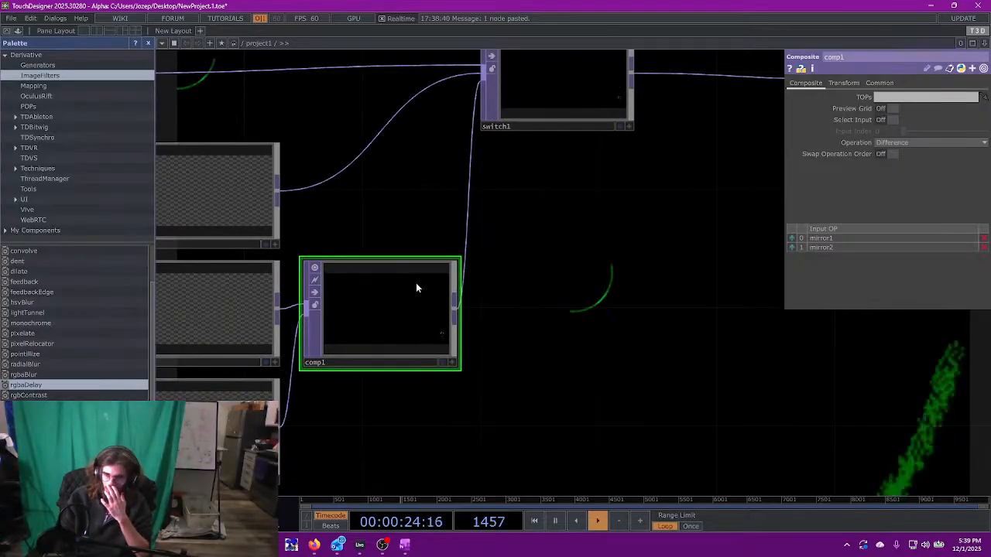
pyautogui.scroll(-2, 422, 289)
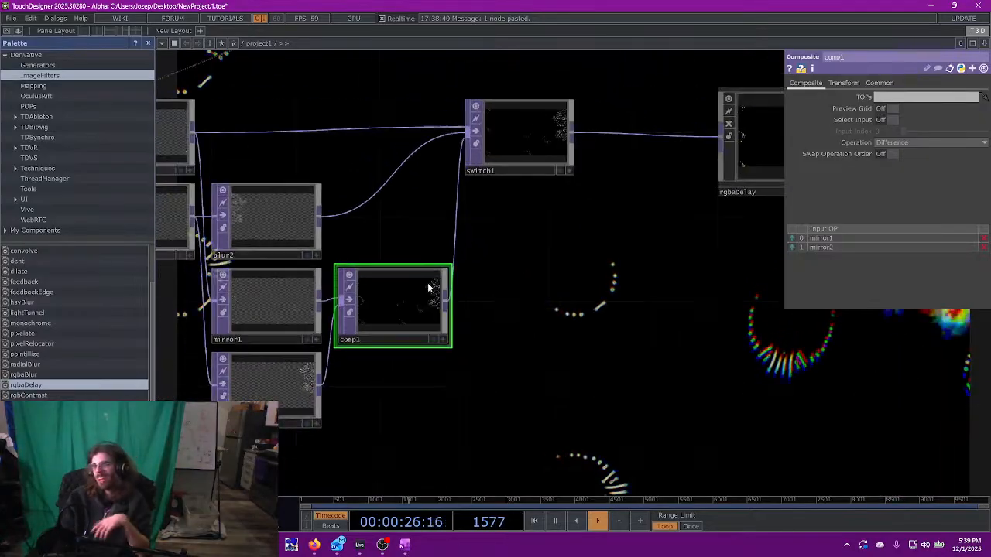
pyautogui.scroll(-2, 438, 284)
pyautogui.scroll(-2, 438, 282)
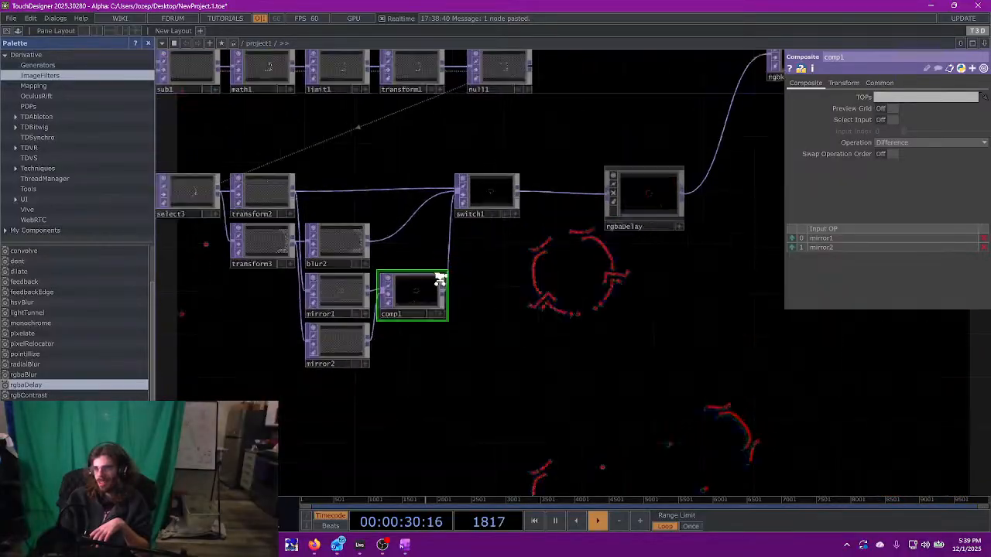
pyautogui.scroll(2, 440, 279)
pyautogui.scroll(-2, 459, 268)
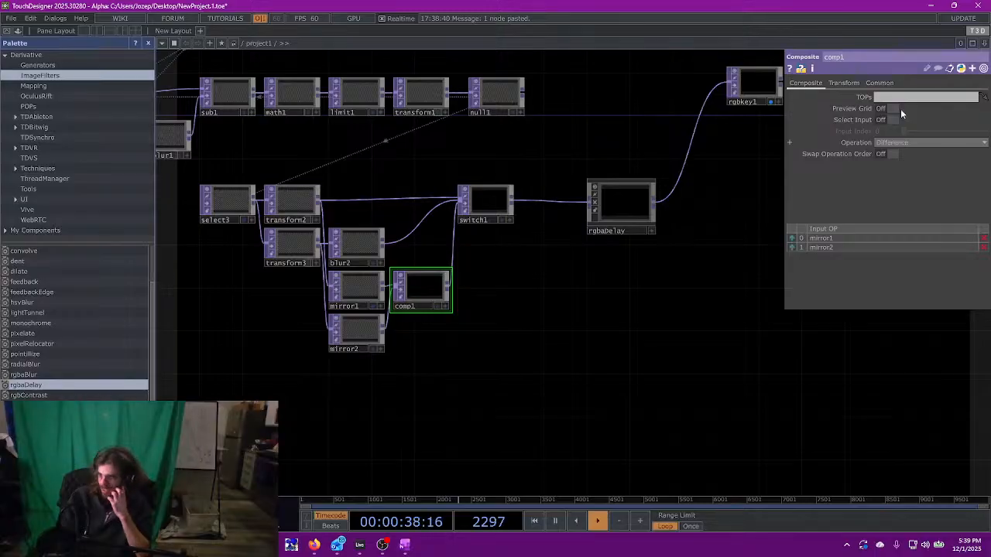
# - Try the Dimmest, Color, Divide and Freeze operations on comp1
pyautogui.click(884, 143)
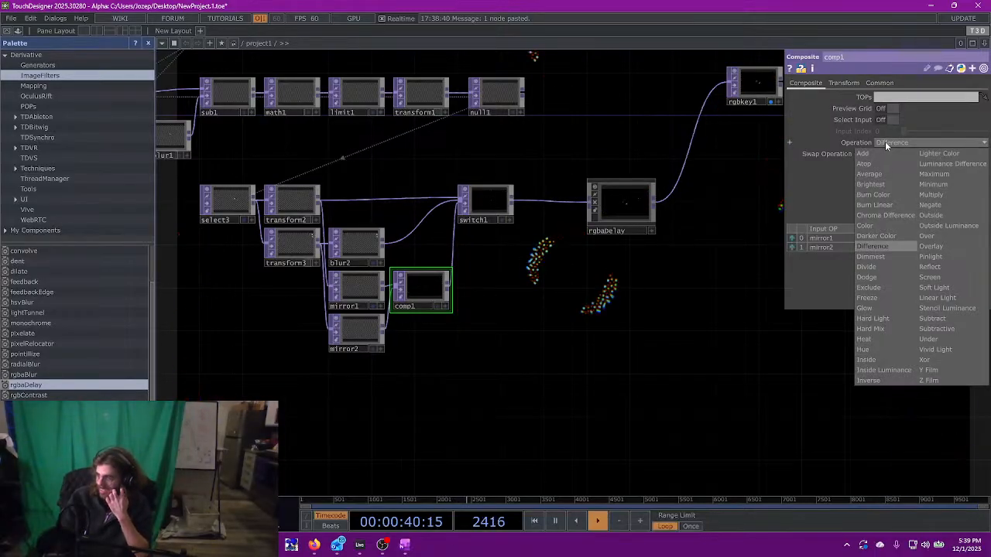
pyautogui.click(879, 257)
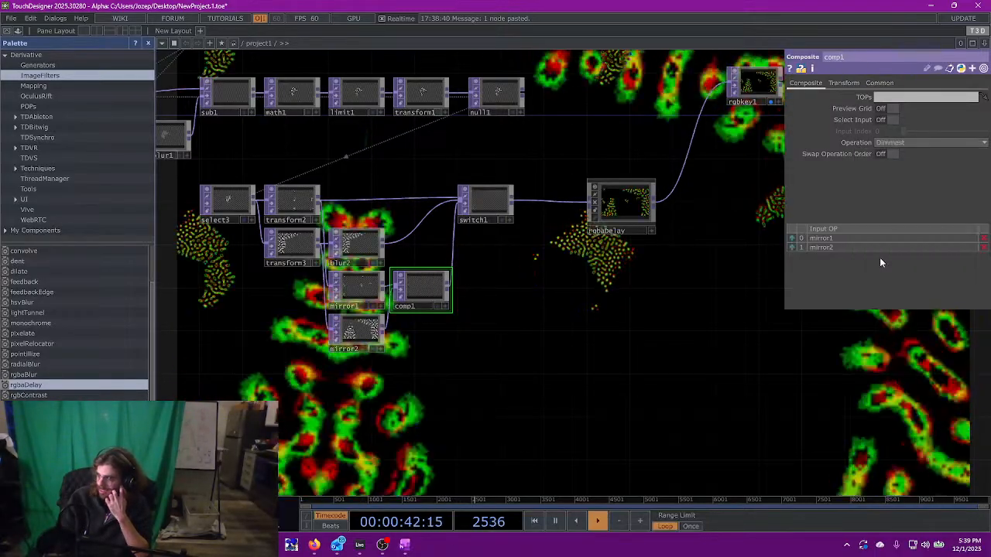
pyautogui.scroll(5, 451, 350)
pyautogui.moveTo(451, 350); pyautogui.dragTo(530, 478)
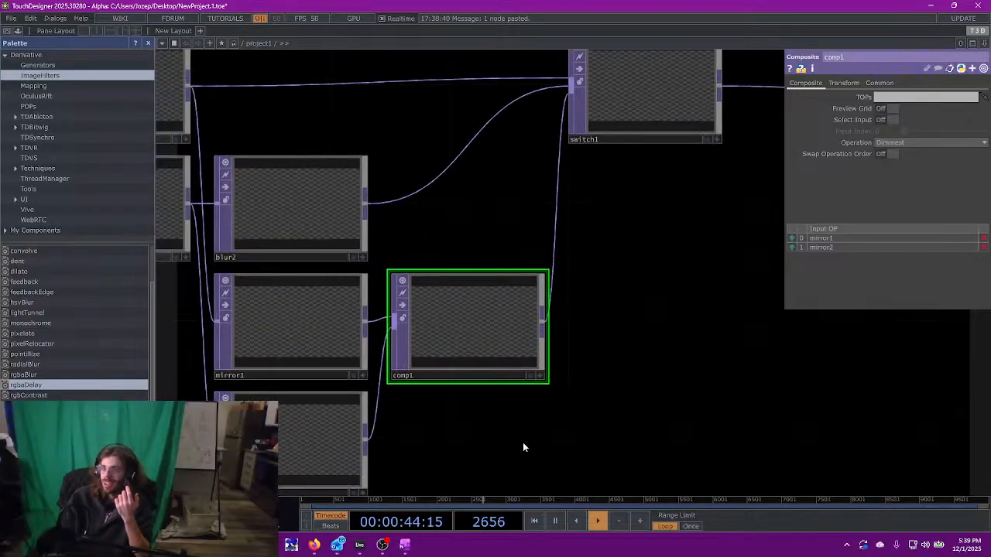
pyautogui.click(887, 142)
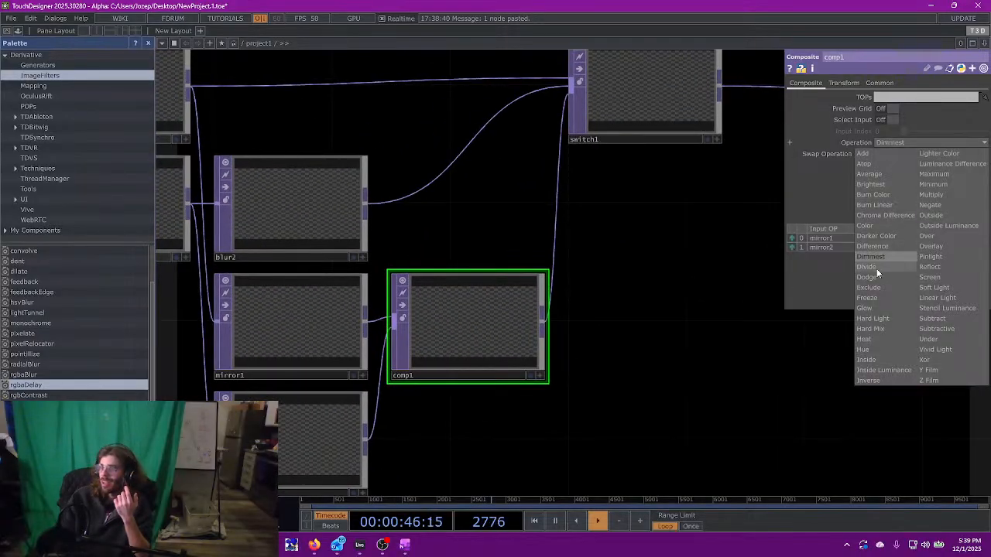
pyautogui.click(864, 226)
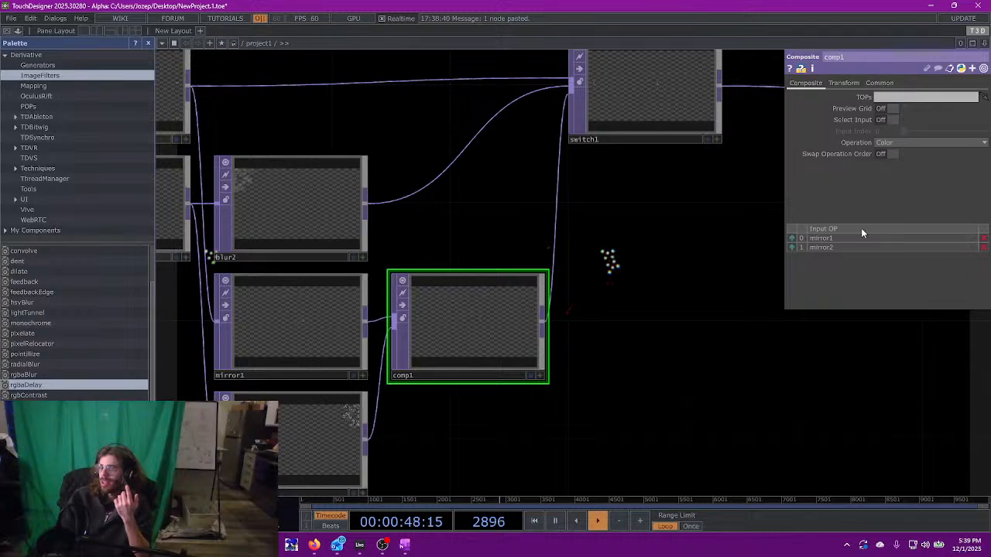
pyautogui.click(896, 142)
pyautogui.click(867, 267)
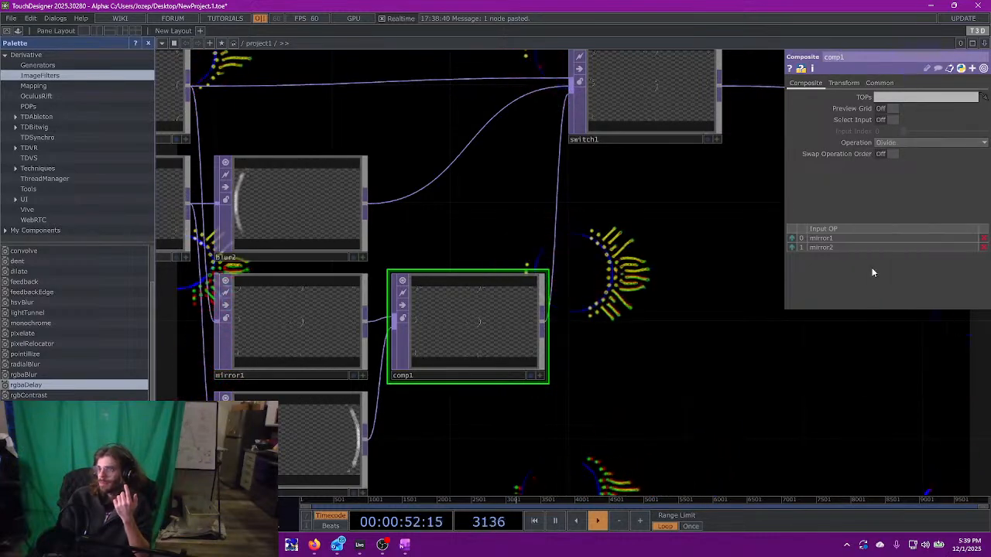
pyautogui.click(902, 142)
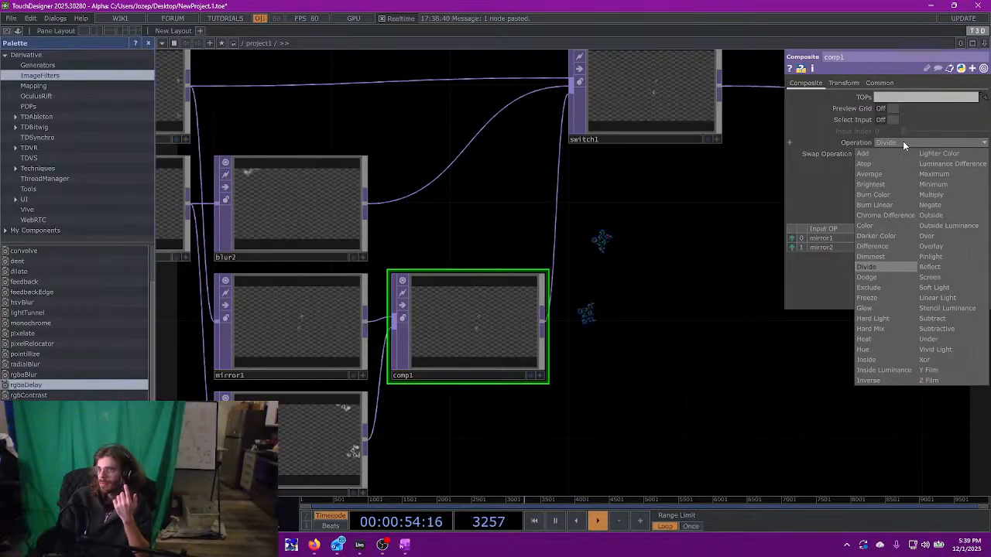
pyautogui.click(873, 295)
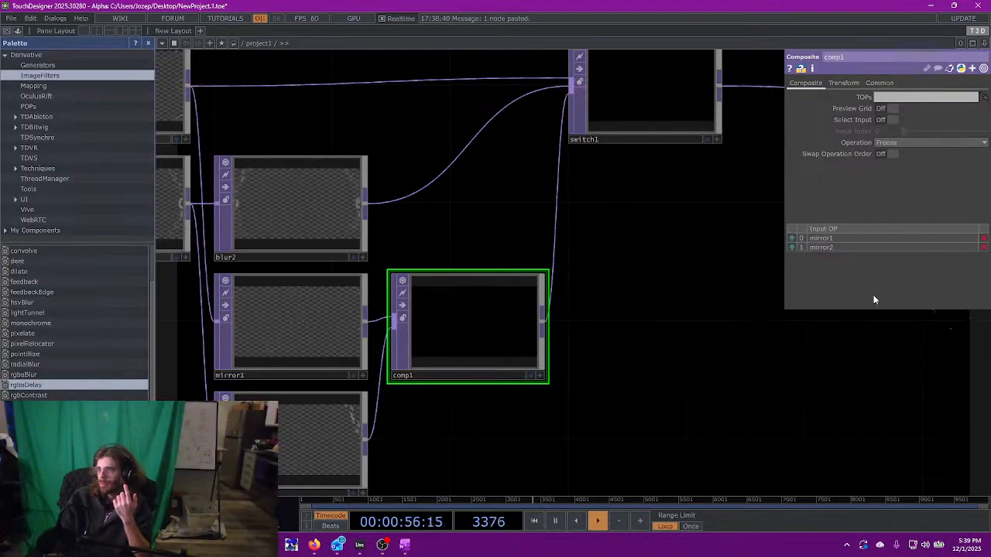
# - Set comp1's operation to Exclude and check the blend across the network
pyautogui.click(902, 143)
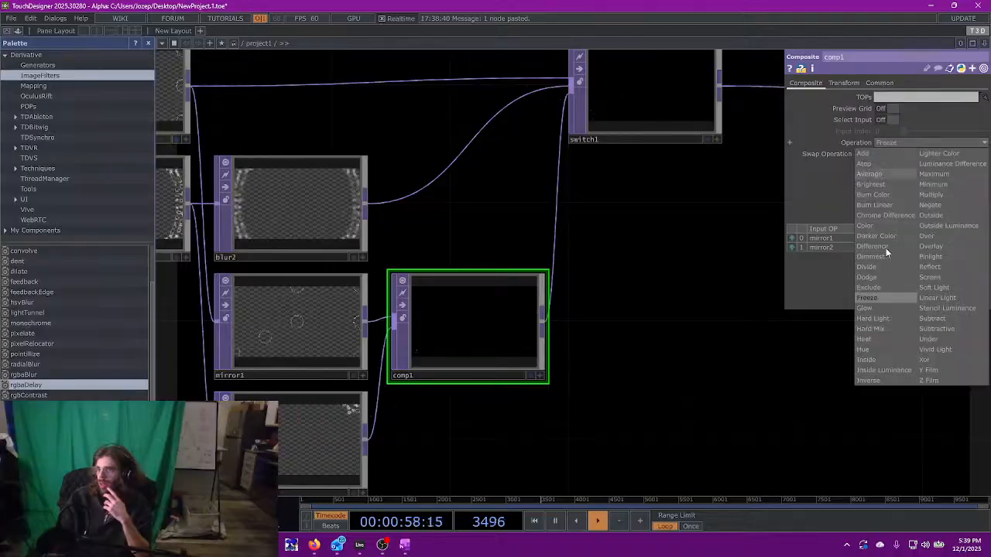
pyautogui.click(877, 288)
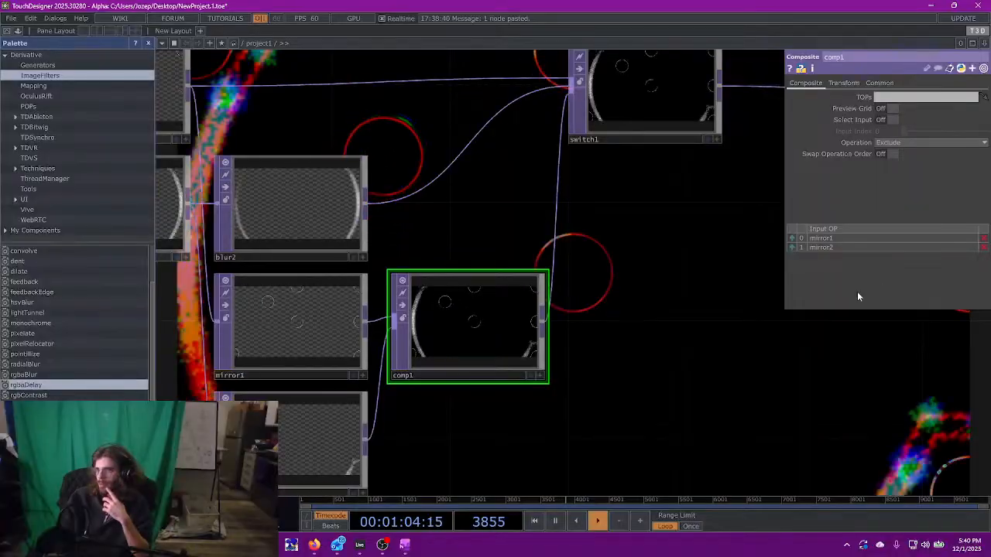
pyautogui.scroll(-3, 687, 383)
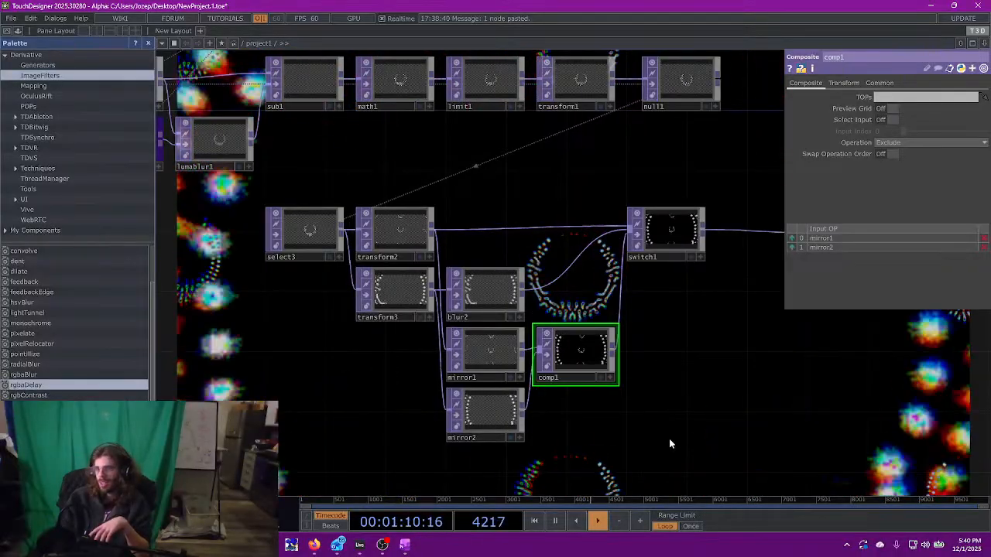
pyautogui.scroll(-2, 671, 443)
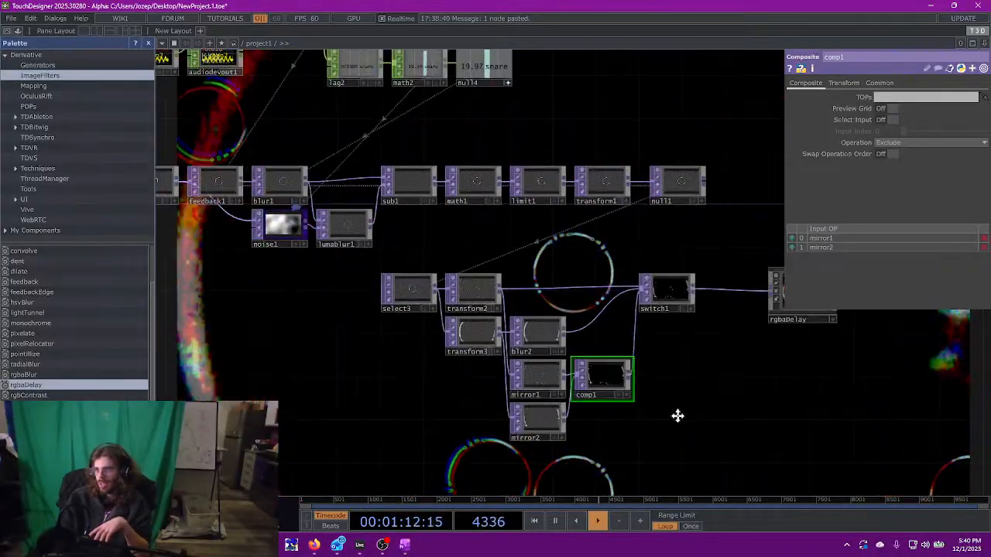
# - Move switch1 up to rgbaDelay to leave room for more operators after comp1
pyautogui.moveTo(633, 418); pyautogui.dragTo(639, 380)
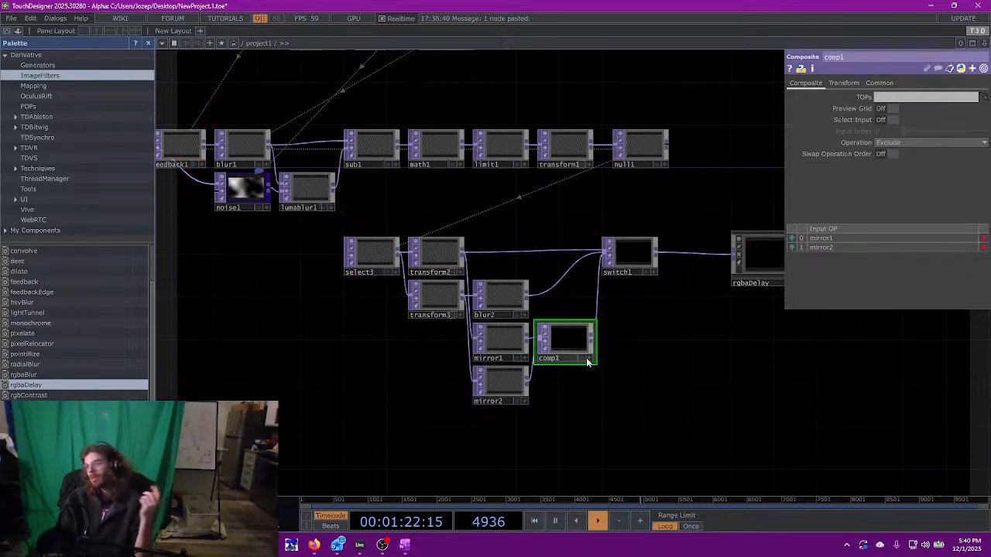
pyautogui.moveTo(678, 355); pyautogui.dragTo(469, 370)
pyautogui.moveTo(411, 261); pyautogui.dragTo(483, 265)
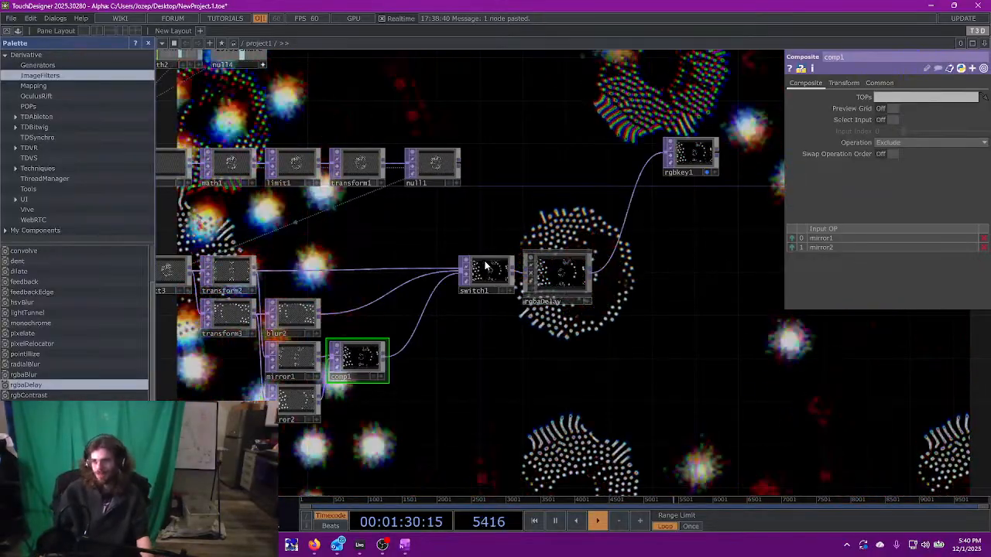
# - Insert a Threshold operator between comp1 and switch1, level with comp1, and set its threshold to 0.016
pyautogui.scroll(4, 464, 271)
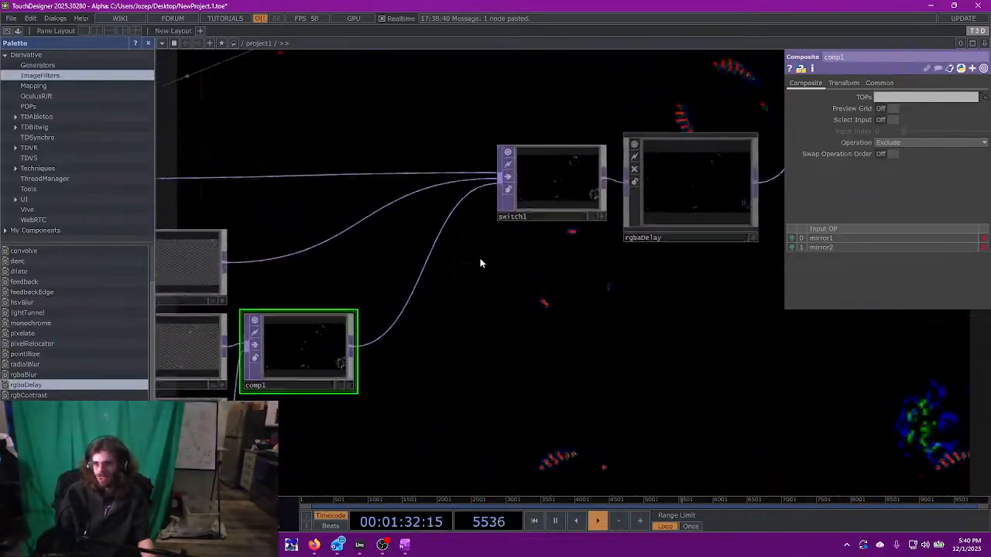
pyautogui.rightClick(414, 292)
pyautogui.click(427, 281)
pyautogui.write('thresh')
pyautogui.press('Return')
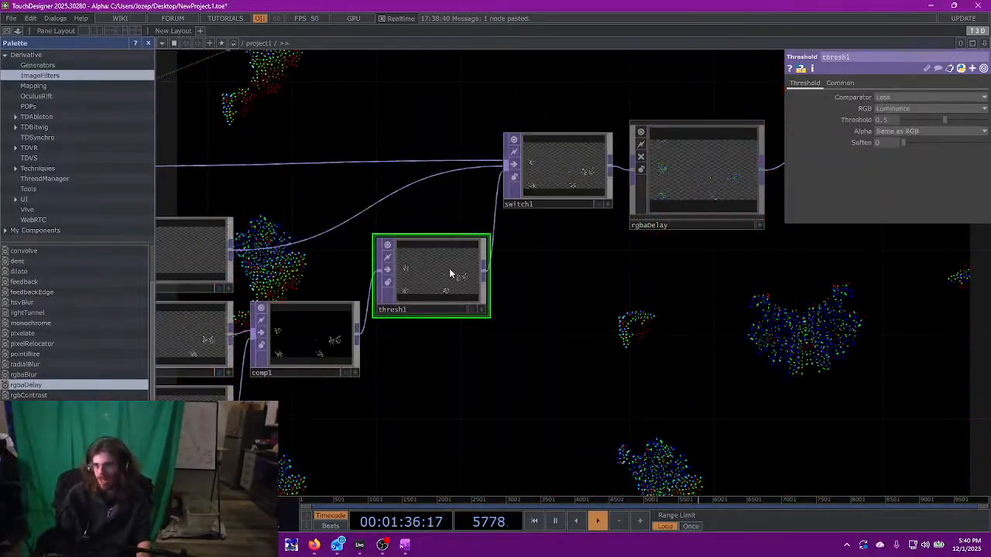
pyautogui.click(455, 327)
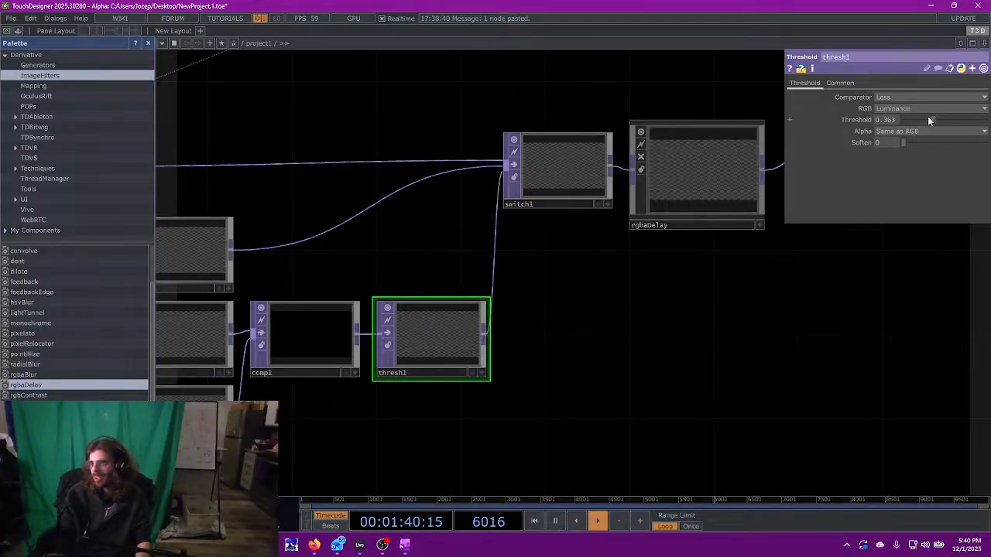
pyautogui.moveTo(916, 122); pyautogui.dragTo(907, 120)
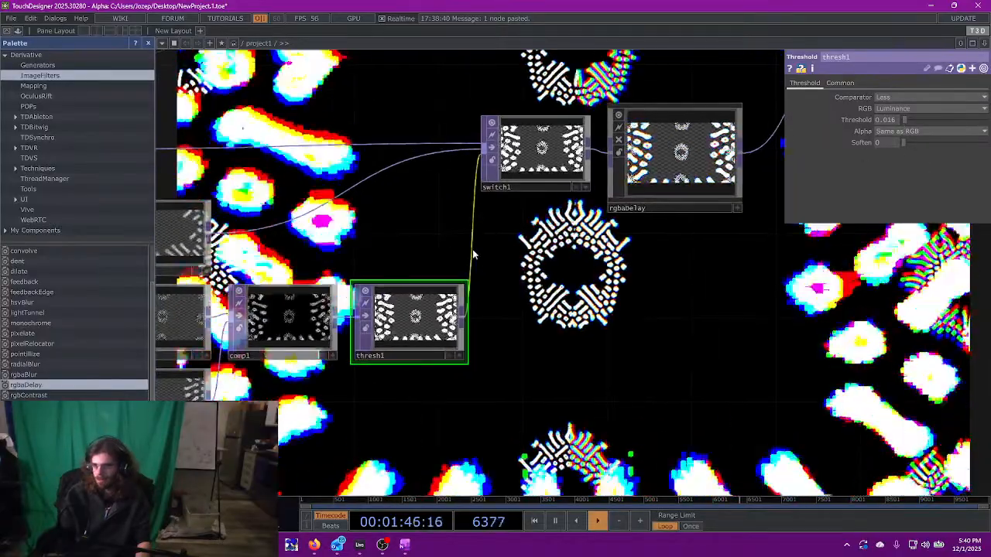
# - Insert a Multiply operator on the wire between thresh1 and switch1
pyautogui.rightClick(474, 232)
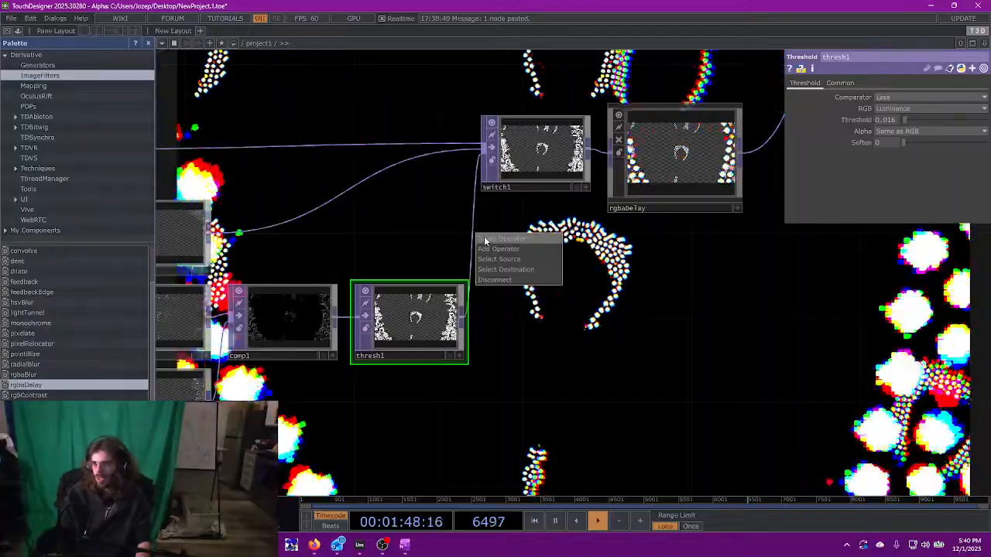
pyautogui.click(483, 236)
pyautogui.write('mul')
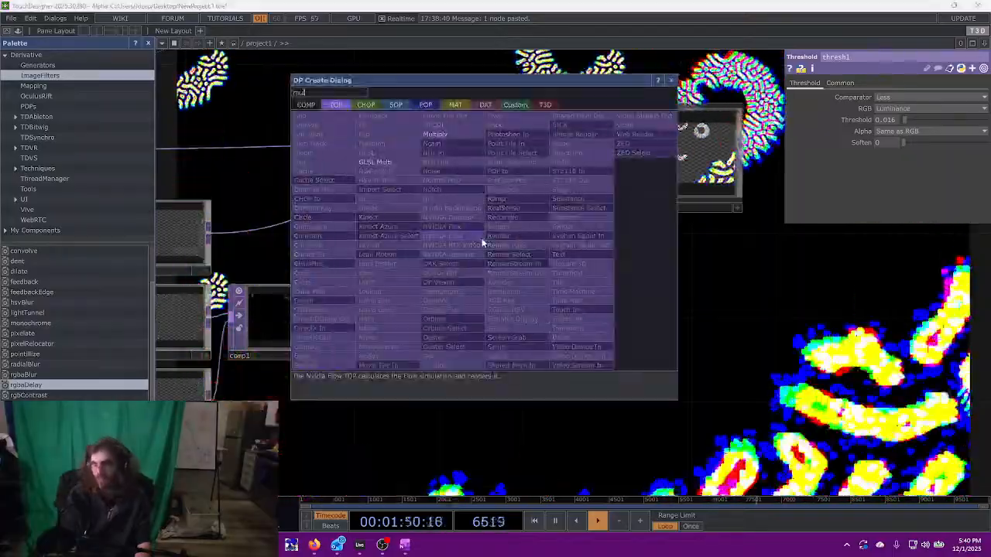
pyautogui.click(449, 134)
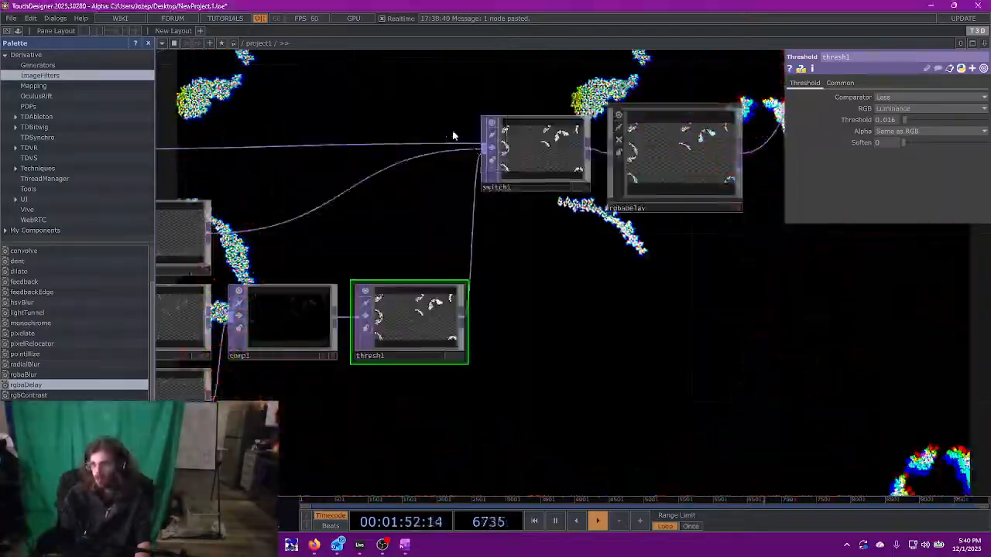
pyautogui.click(564, 306)
# - Wire comp1 into multiply1's second input and arrange multiply1 beside comp1 with thresh1 directly below it
pyautogui.moveTo(424, 333); pyautogui.dragTo(424, 416)
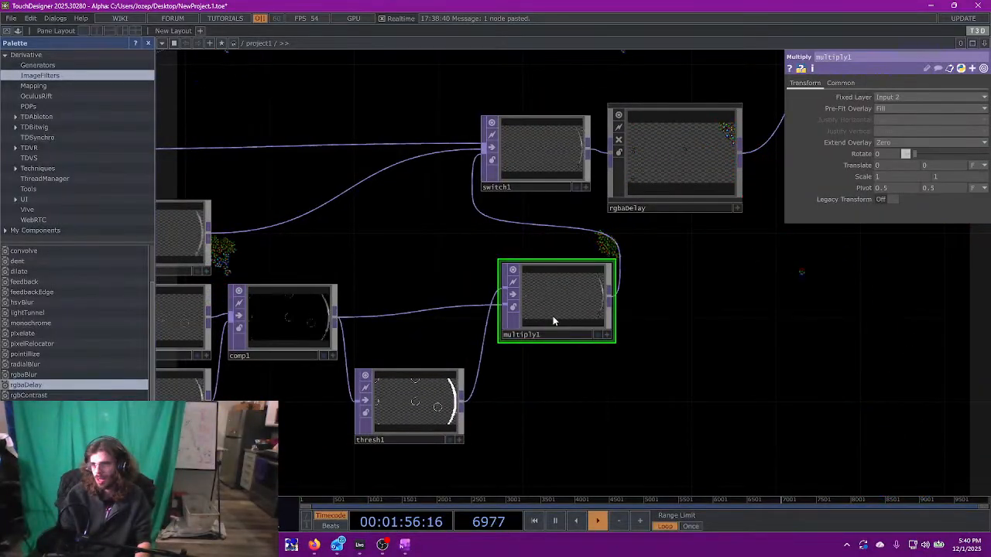
pyautogui.moveTo(556, 311); pyautogui.dragTo(535, 332)
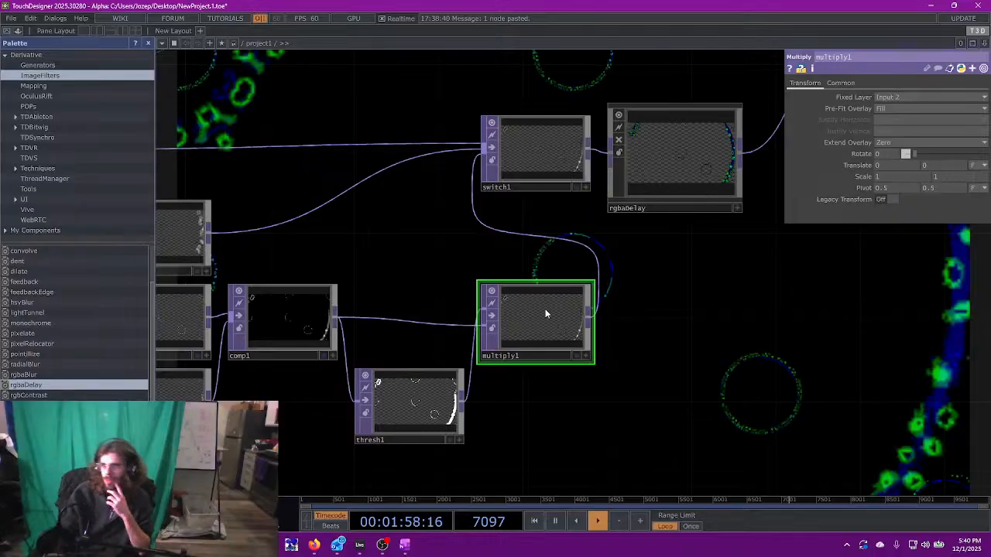
pyautogui.moveTo(516, 311); pyautogui.dragTo(389, 311)
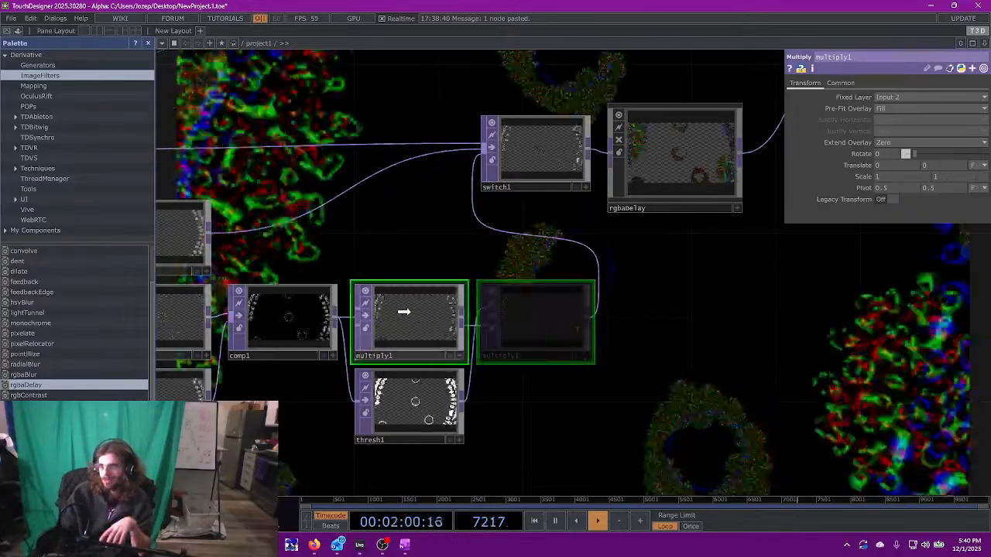
# - Add a Feedback operator fed by select3, placed below transform3 and the mirror branch
pyautogui.scroll(-3, 713, 262)
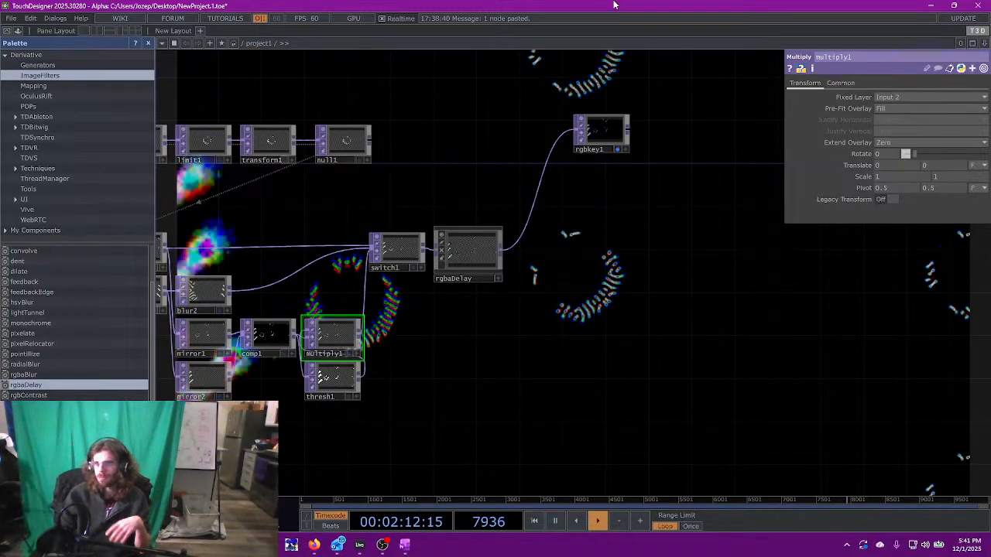
pyautogui.moveTo(484, 381); pyautogui.dragTo(710, 291)
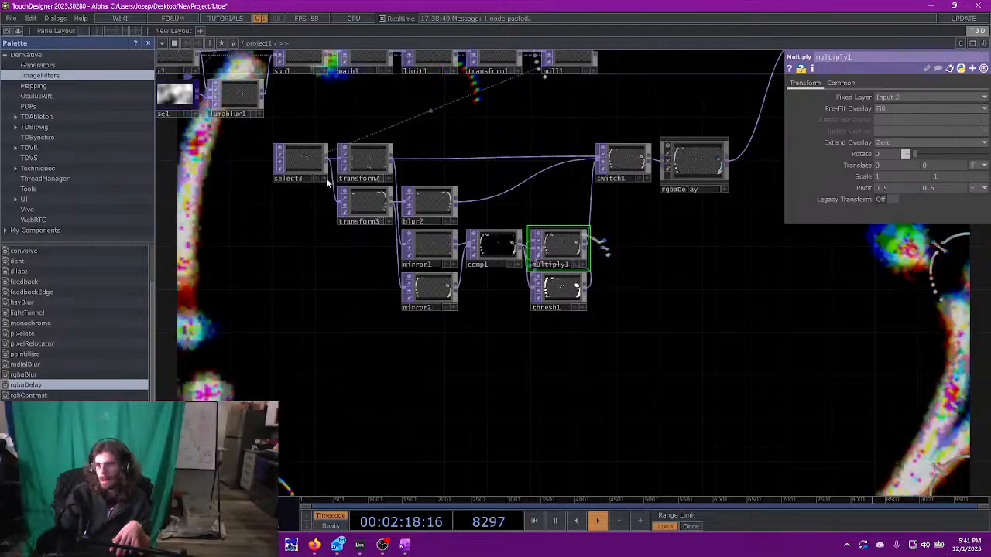
pyautogui.press('Tab')
pyautogui.write('fe')
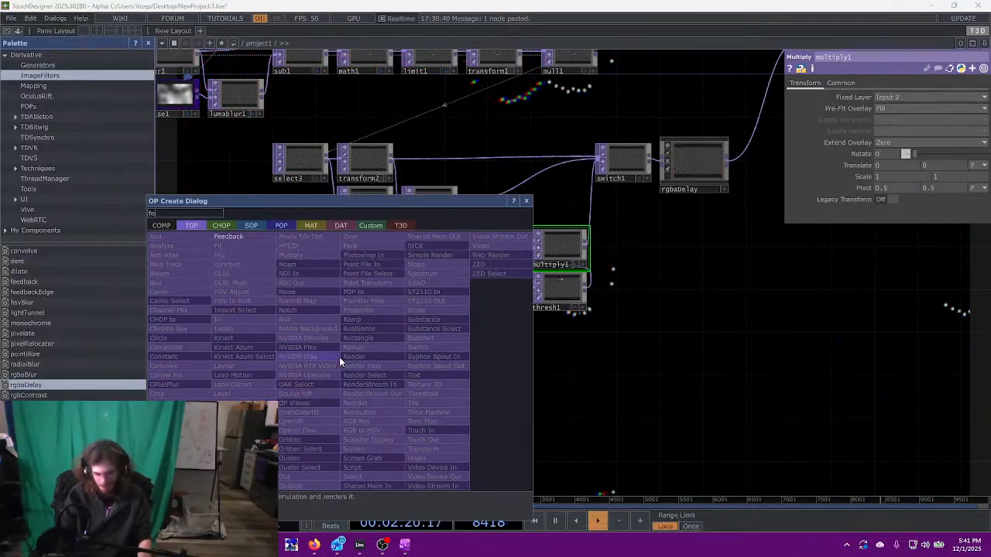
pyautogui.press('Return')
pyautogui.click(339, 357)
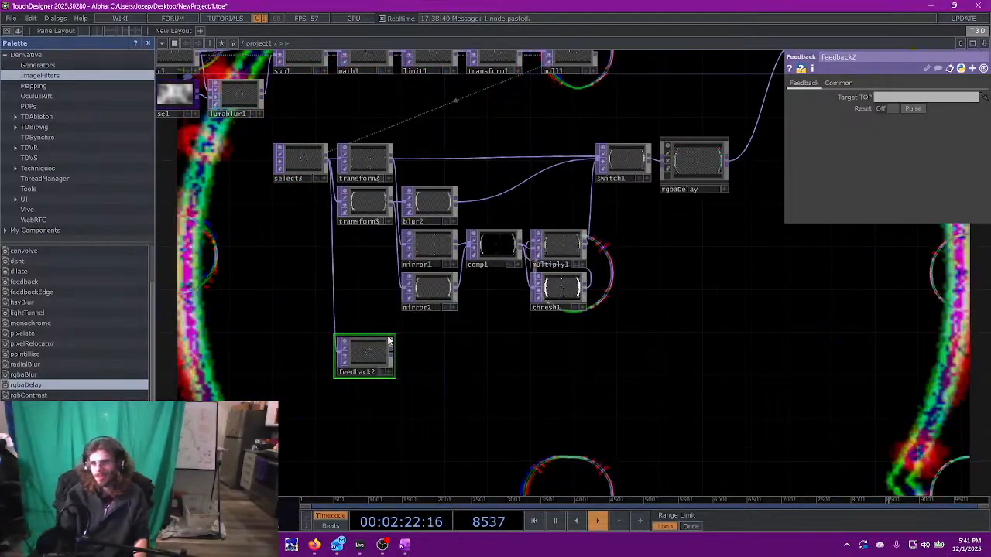
pyautogui.scroll(3, 420, 332)
pyautogui.moveTo(360, 349); pyautogui.dragTo(361, 334)
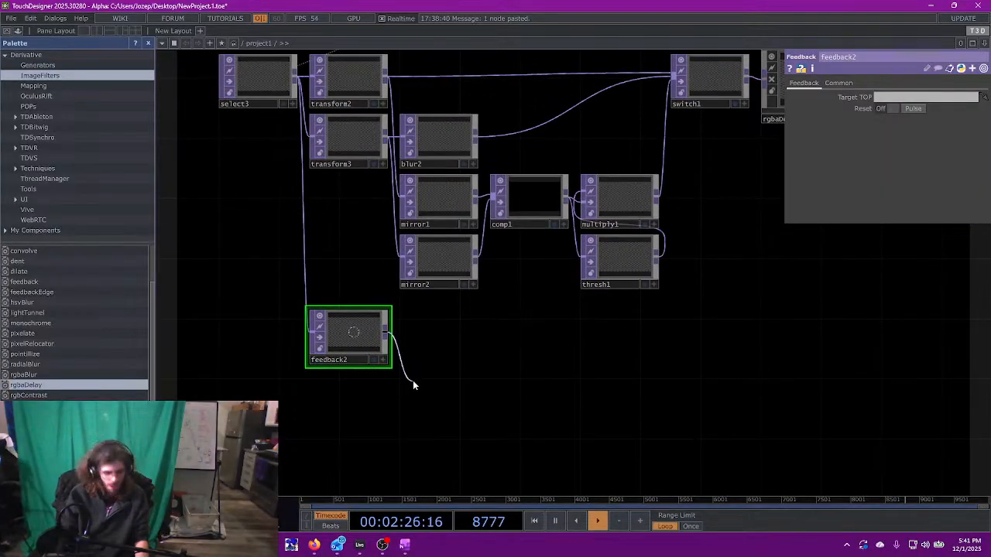
# - Try a Blur operator on feedback2's output and delete it
pyautogui.click(413, 380)
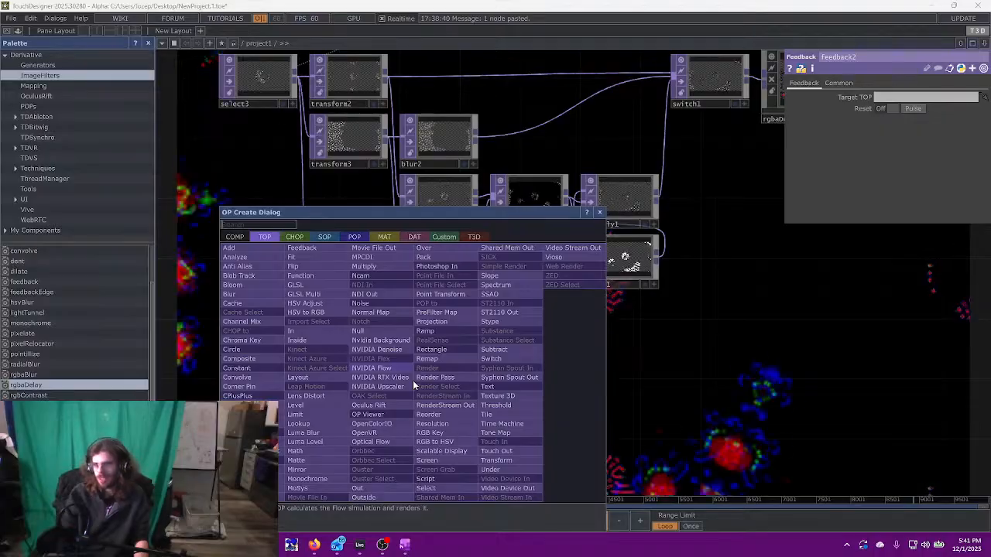
pyautogui.write('blur')
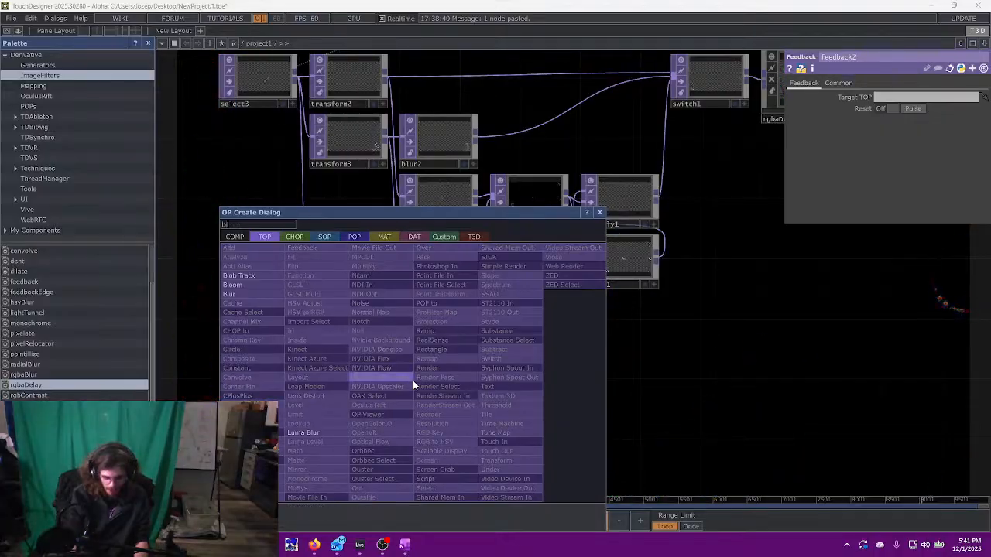
pyautogui.press('Return')
pyautogui.click(412, 380)
pyautogui.moveTo(403, 378); pyautogui.dragTo(443, 395)
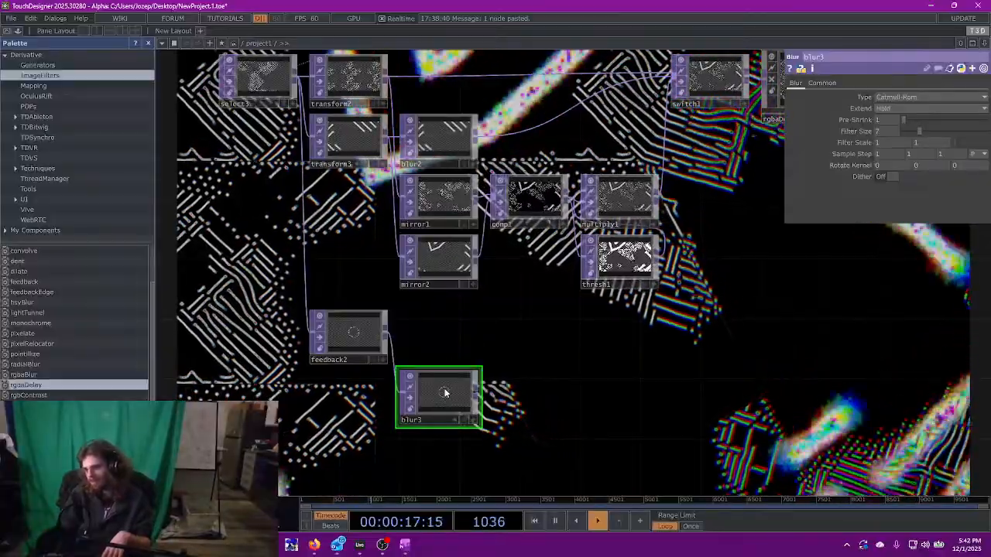
pyautogui.press('Delete')
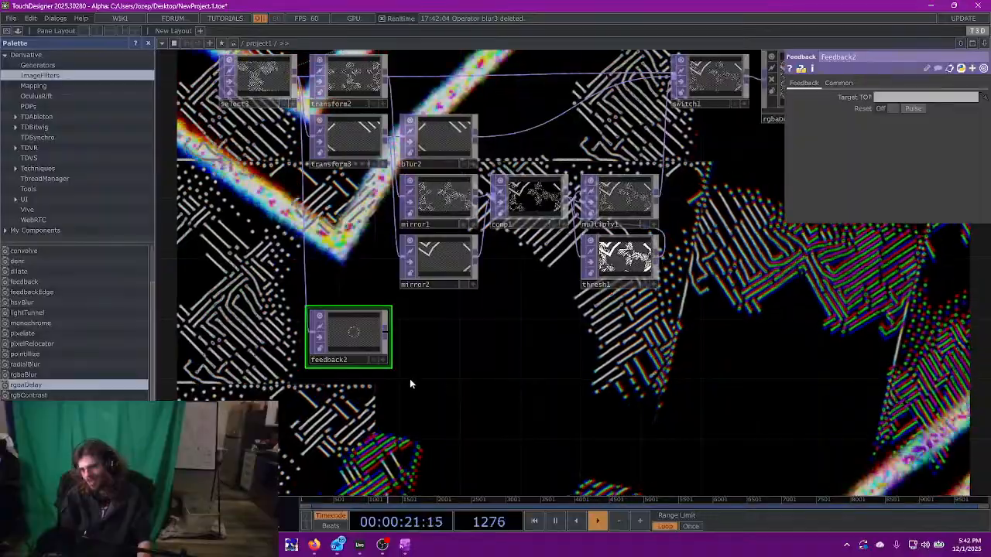
# - Try a Displace operator fed by feedback2 with mirror2 as its second input, and delete it
pyautogui.moveTo(387, 336); pyautogui.dragTo(423, 334)
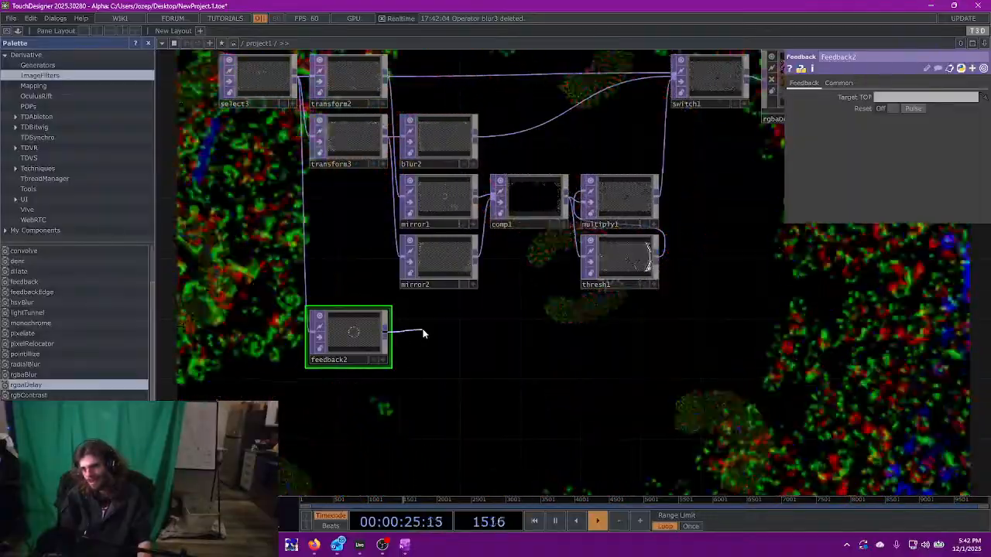
pyautogui.moveTo(456, 331); pyautogui.dragTo(495, 328)
pyautogui.write('displace')
pyautogui.press('Return')
pyautogui.click(496, 332)
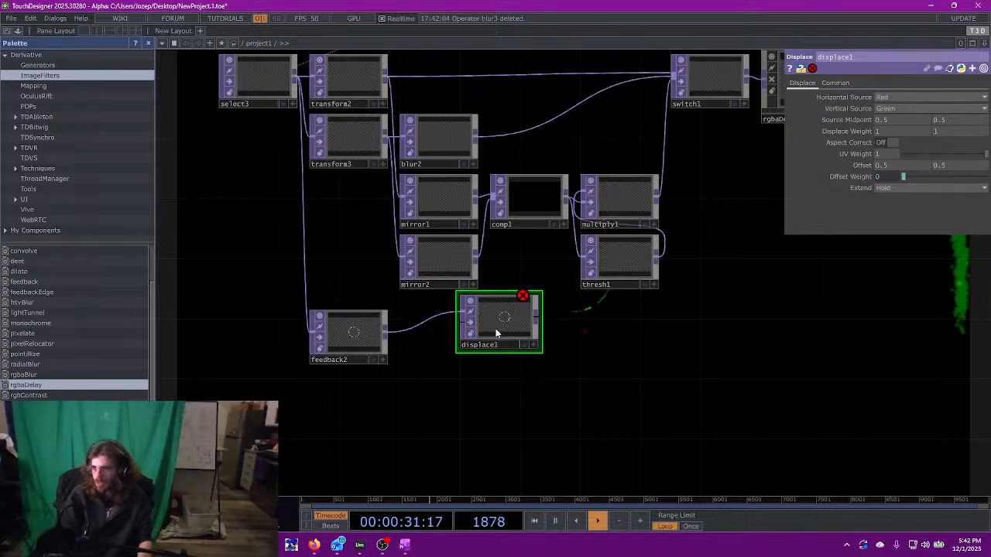
pyautogui.moveTo(482, 313); pyautogui.dragTo(528, 328)
pyautogui.moveTo(476, 261); pyautogui.dragTo(515, 351)
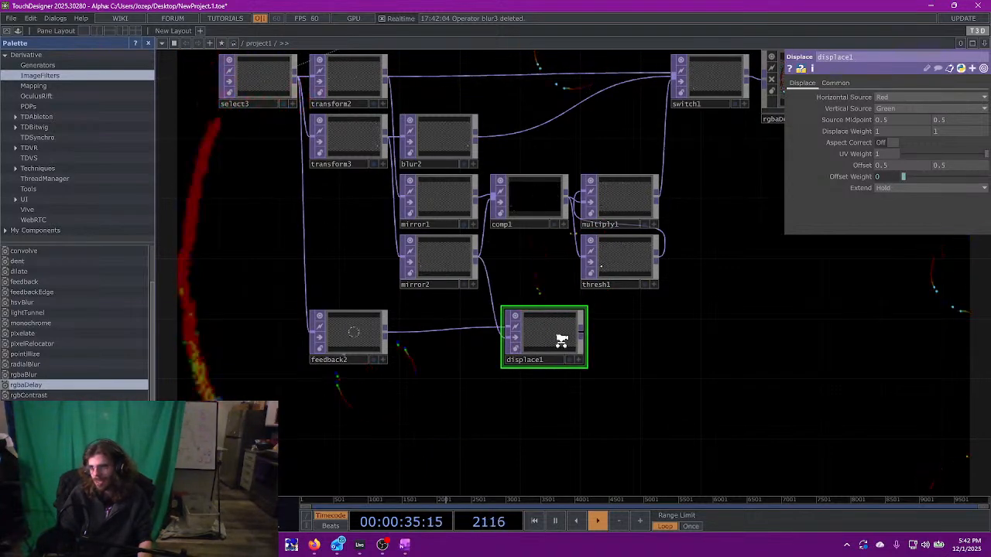
pyautogui.scroll(5, 559, 339)
pyautogui.scroll(-3, 558, 338)
pyautogui.press('Delete')
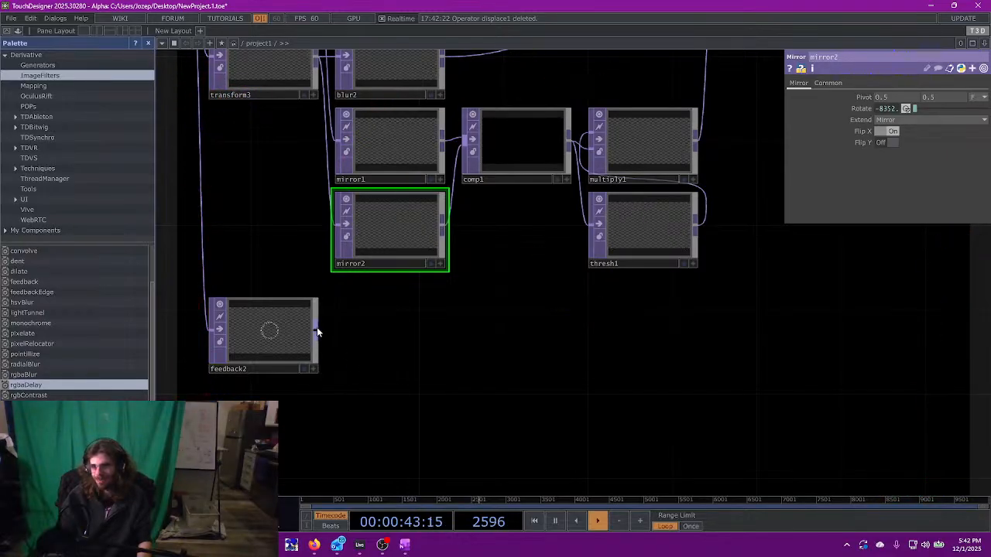
# - Add an Emboss operator to feedback2's output and place it below and beyond feedback2, leaving room above it
pyautogui.click(349, 373)
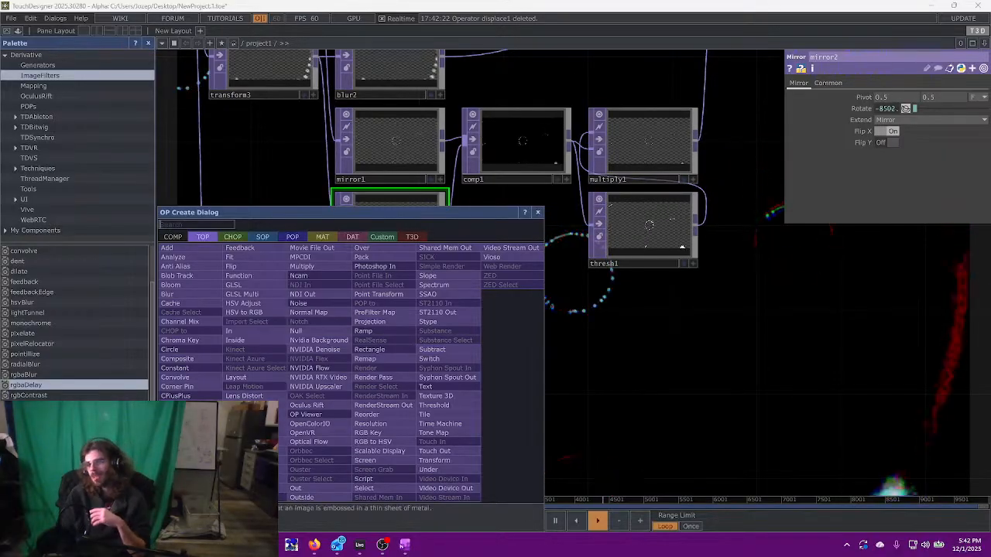
pyautogui.click(247, 415)
pyautogui.click(389, 342)
pyautogui.scroll(8, 391, 338)
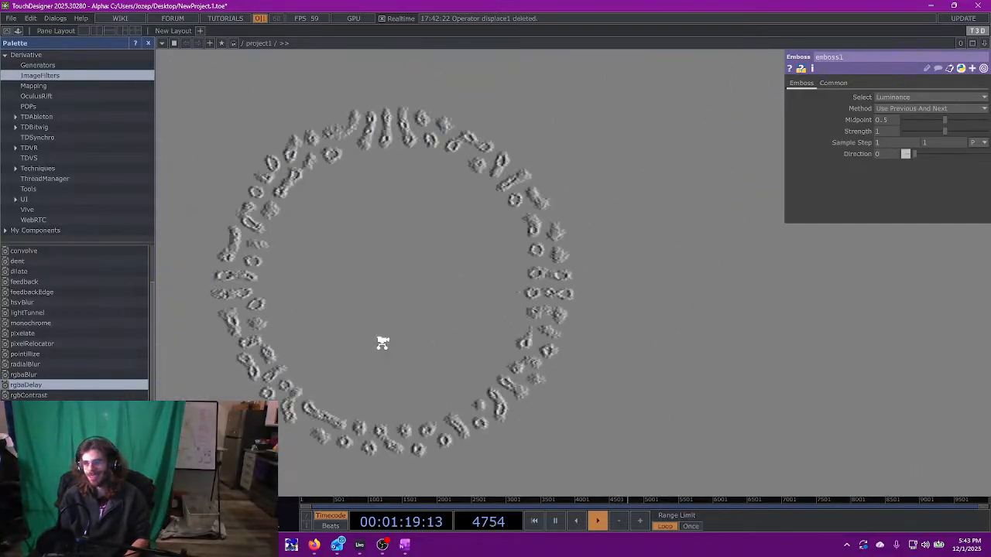
pyautogui.scroll(-6, 382, 345)
pyautogui.moveTo(544, 335); pyautogui.dragTo(584, 305)
pyautogui.moveTo(421, 298); pyautogui.dragTo(419, 414)
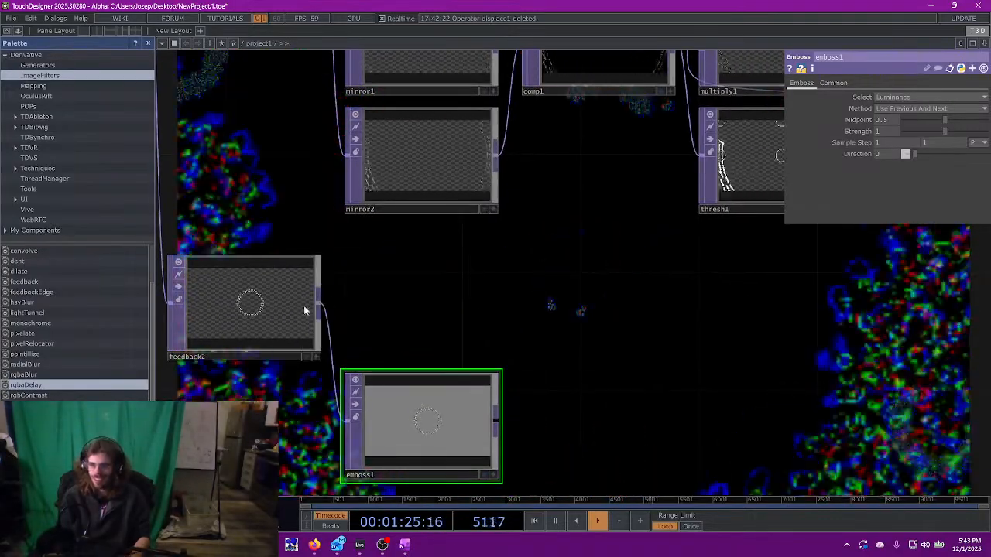
# - Add a Slope operator to feedback2's output, level with feedback2 and directly above emboss1
pyautogui.moveTo(319, 306); pyautogui.dragTo(356, 304)
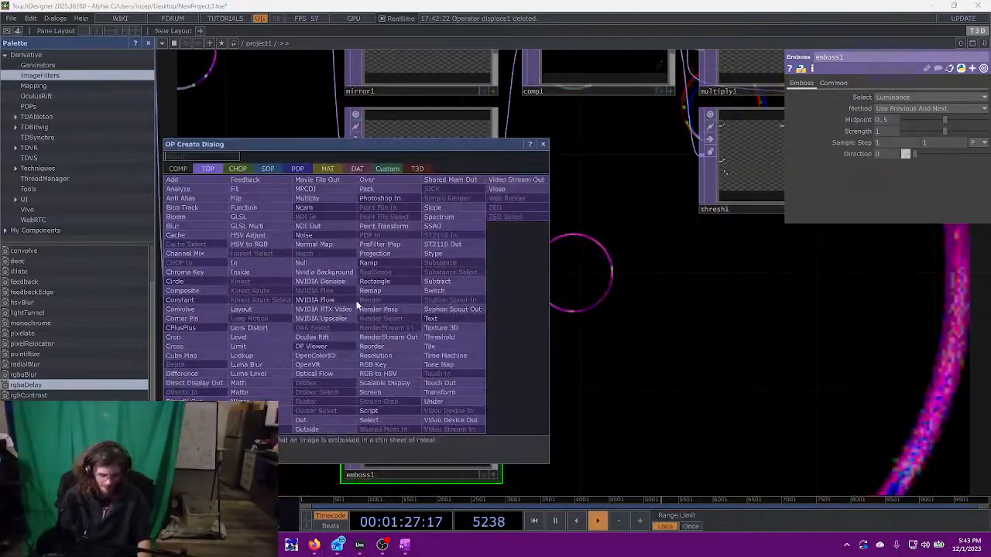
pyautogui.write('slope')
pyautogui.press('Return')
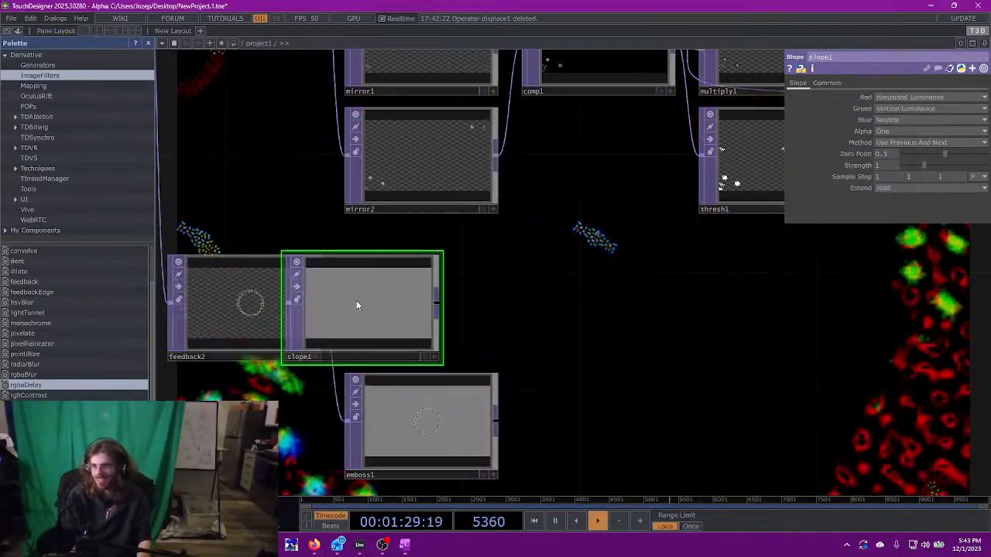
pyautogui.moveTo(356, 305); pyautogui.dragTo(418, 302)
pyautogui.scroll(5, 418, 302)
pyautogui.scroll(-5, 623, 320)
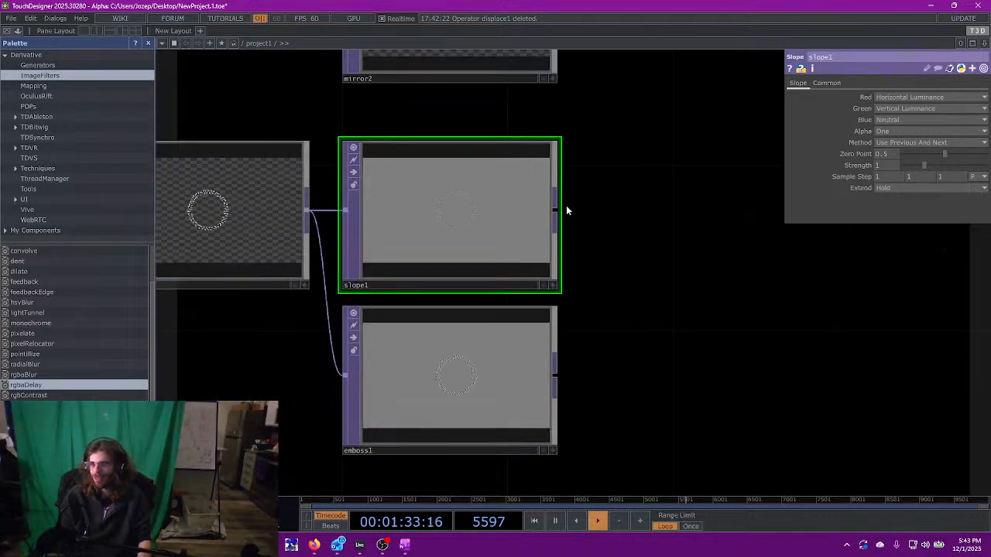
# - Add a Composite operator after slope1 and wire emboss1 in as its second input
pyautogui.click(557, 209)
pyautogui.click(602, 246)
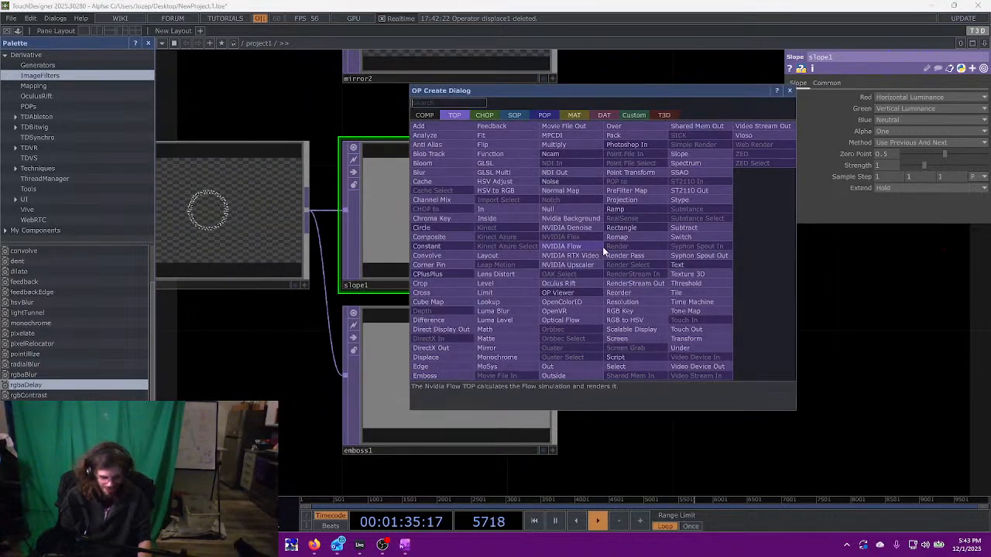
pyautogui.write('comp')
pyautogui.press('Return')
pyautogui.click(602, 246)
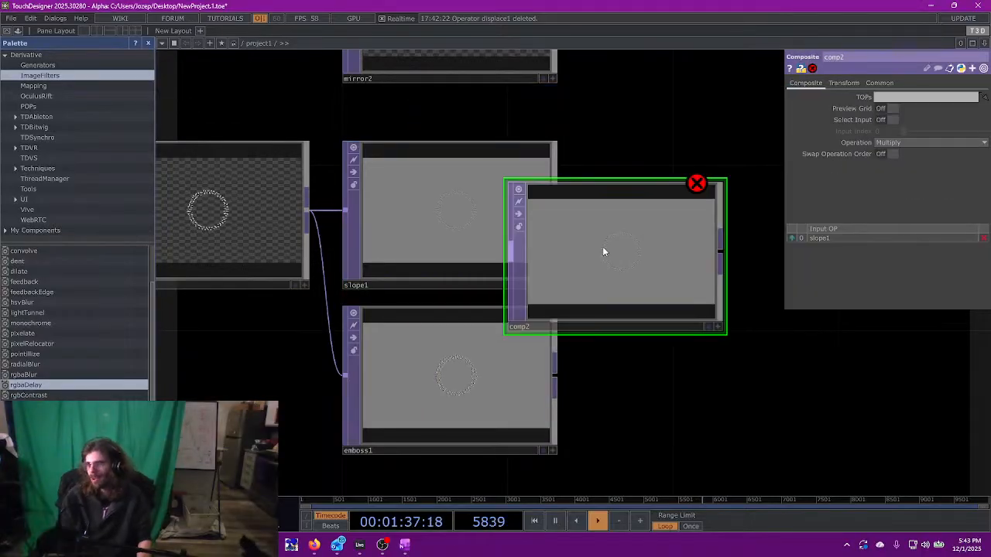
pyautogui.moveTo(604, 252); pyautogui.dragTo(688, 281)
pyautogui.moveTo(555, 363); pyautogui.dragTo(593, 294)
pyautogui.moveTo(736, 416); pyautogui.dragTo(531, 391)
# - Set comp2's operation to Difference and move comp2 away from slope1 and emboss1 to leave room between them
pyautogui.click(944, 144)
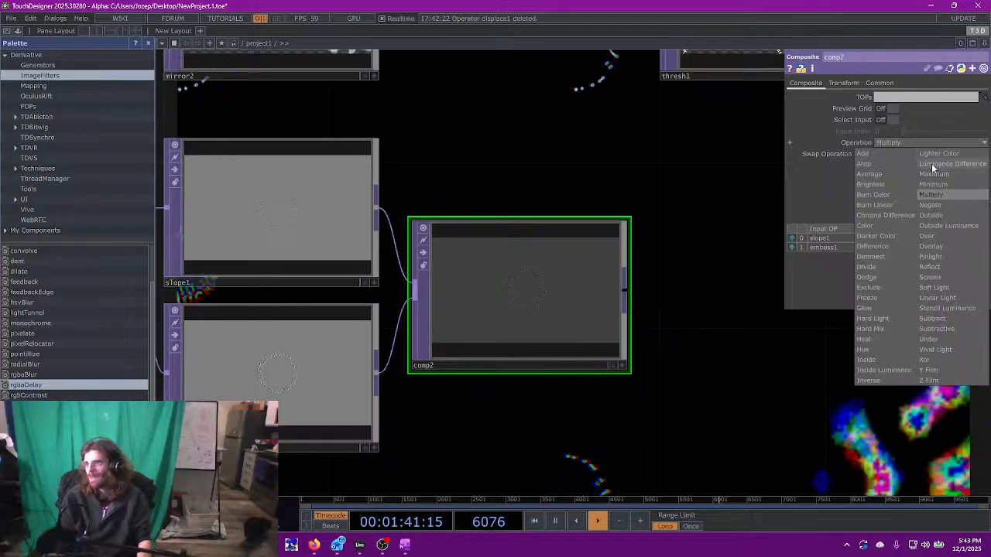
pyautogui.click(873, 246)
pyautogui.scroll(5, 668, 322)
pyautogui.scroll(-5, 669, 326)
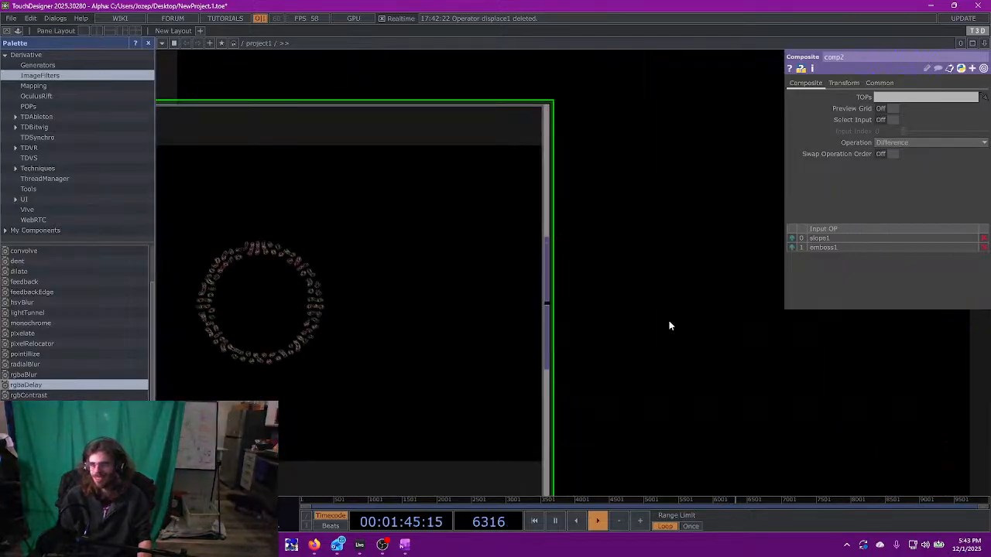
pyautogui.moveTo(709, 325); pyautogui.dragTo(499, 346)
pyautogui.moveTo(431, 335); pyautogui.dragTo(607, 334)
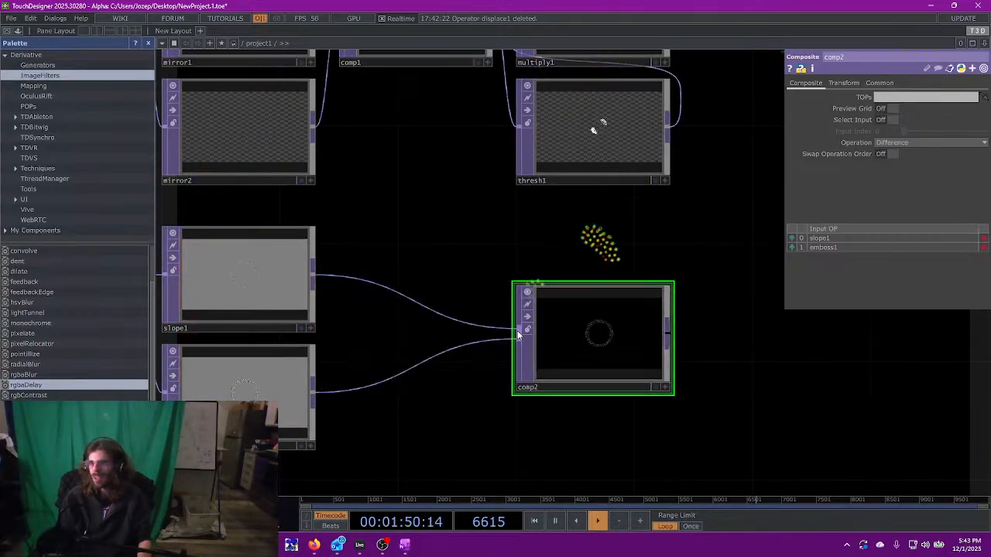
# - Insert a Transform operator between slope1 and comp2, level with slope1, and set its horizontal scale to 1.25
pyautogui.click(404, 281)
pyautogui.write('transform')
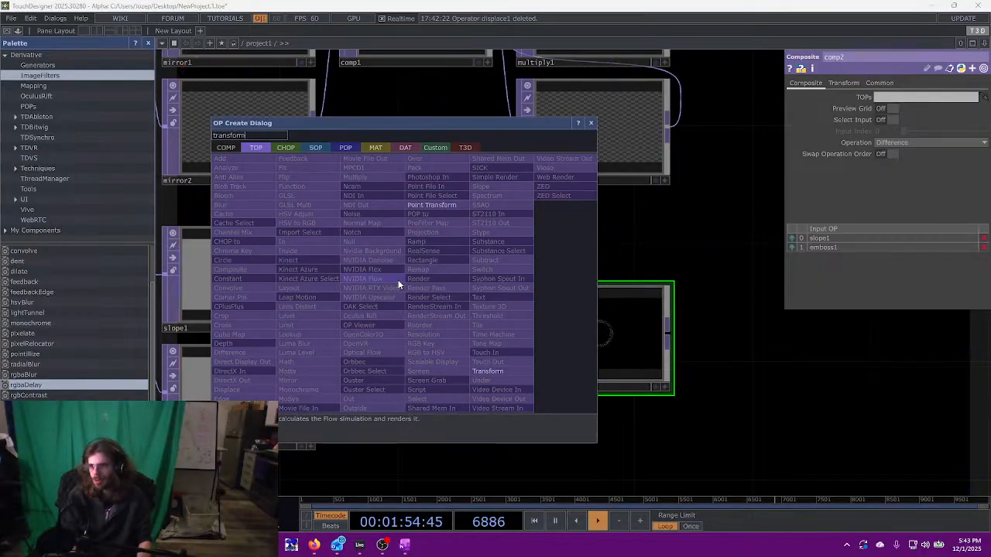
pyautogui.press('Return')
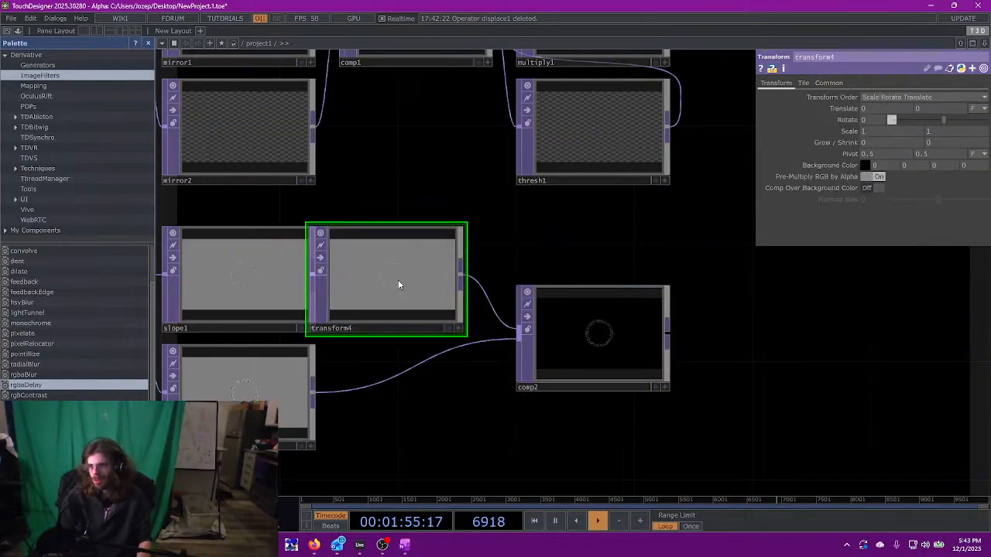
pyautogui.moveTo(399, 285); pyautogui.dragTo(459, 283)
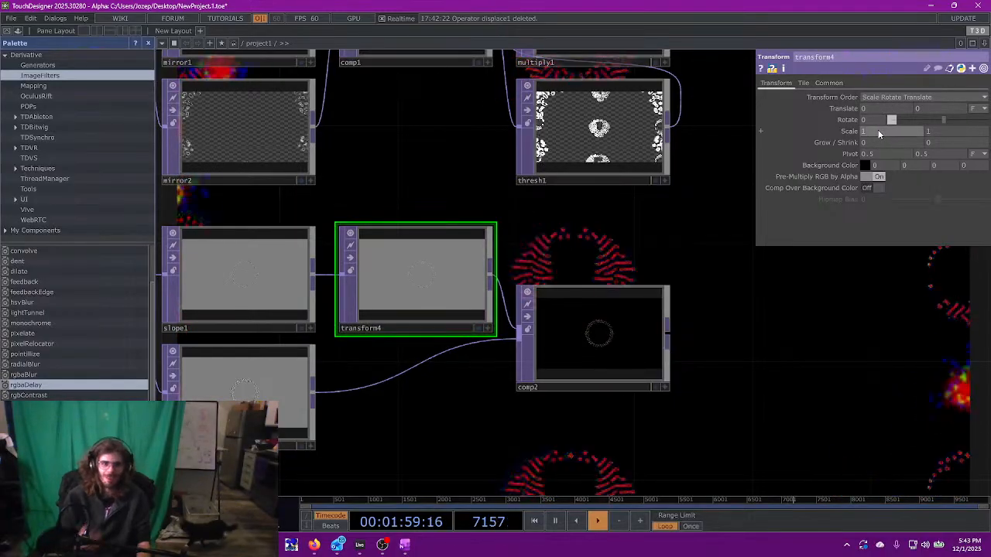
pyautogui.write('1.25')
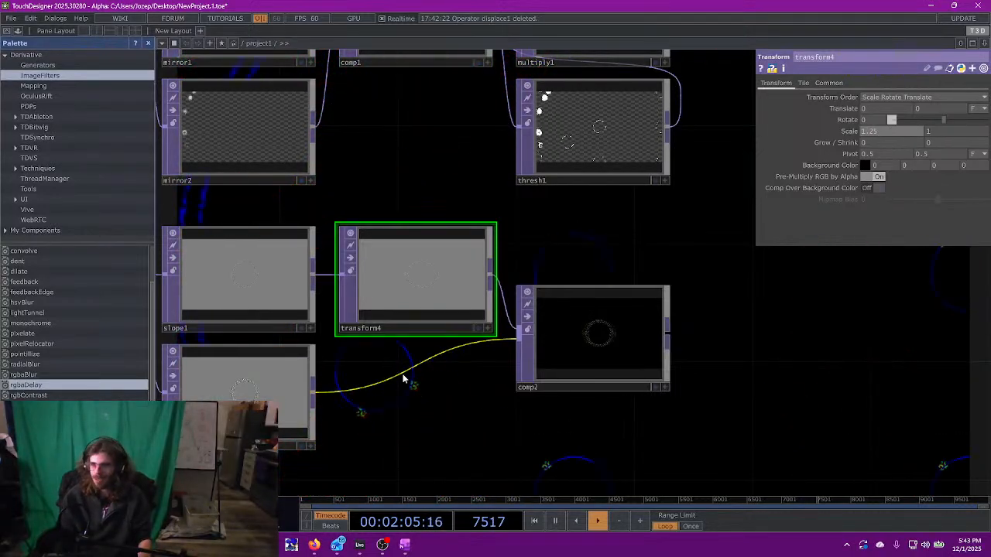
# - Insert a Transform operator on the wire between emboss1 and comp2, directly below transform4
pyautogui.click(416, 365)
pyautogui.write('transform')
pyautogui.press('Return')
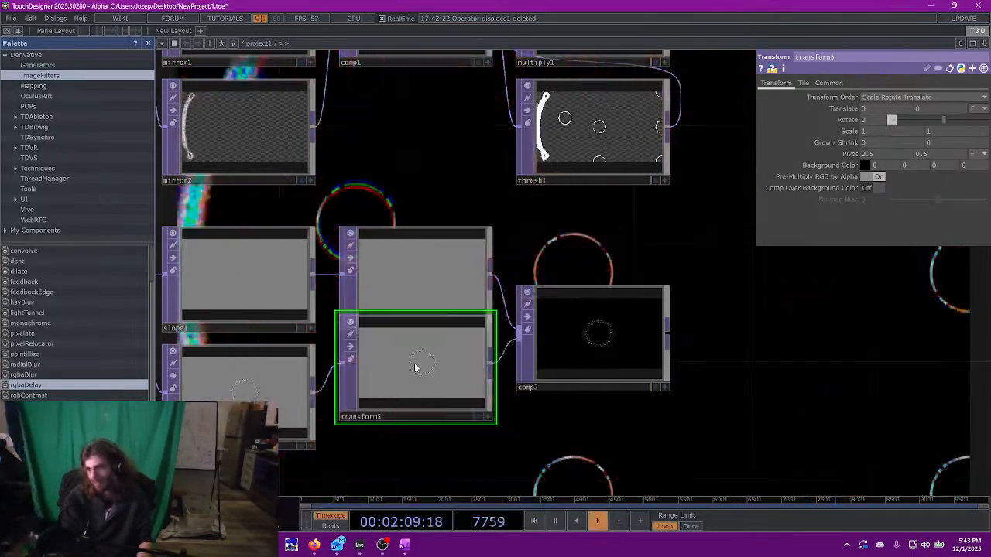
pyautogui.click(433, 399)
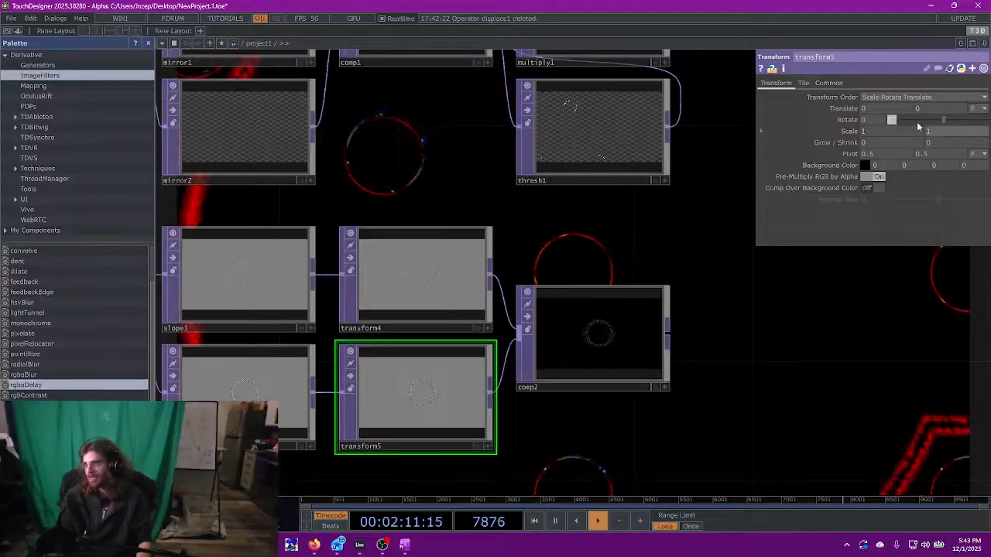
# - Undo the mistaken translate entry on transform5, set its vertical scale to 1.25, and check comp2's output
pyautogui.moveTo(805, 109); pyautogui.dragTo(782, 148)
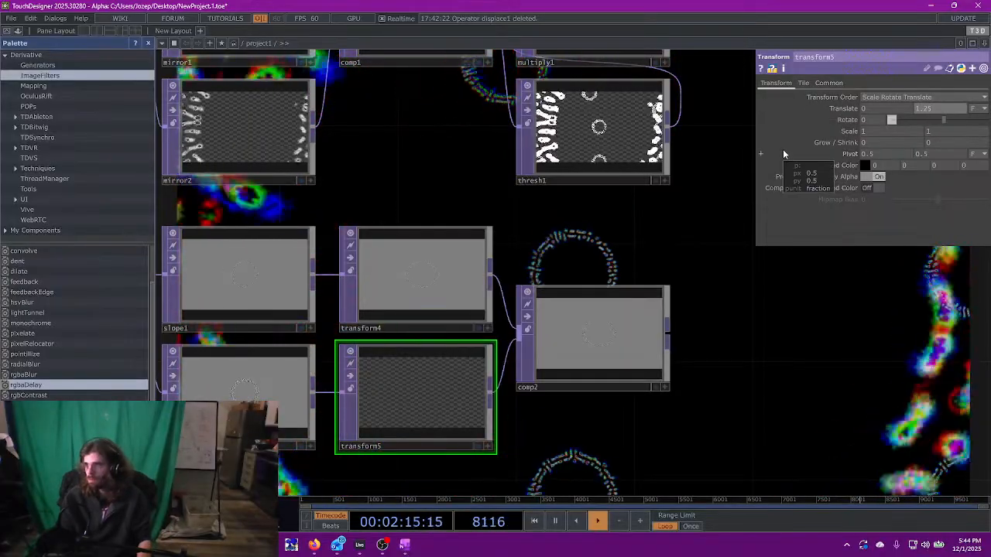
pyautogui.hotkey('ctrl', 'z')
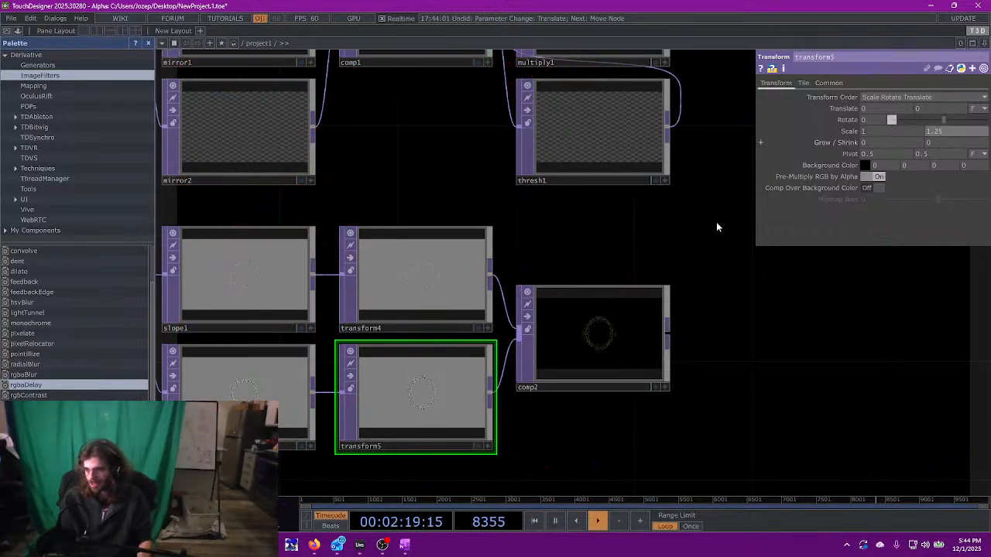
pyautogui.scroll(6, 600, 333)
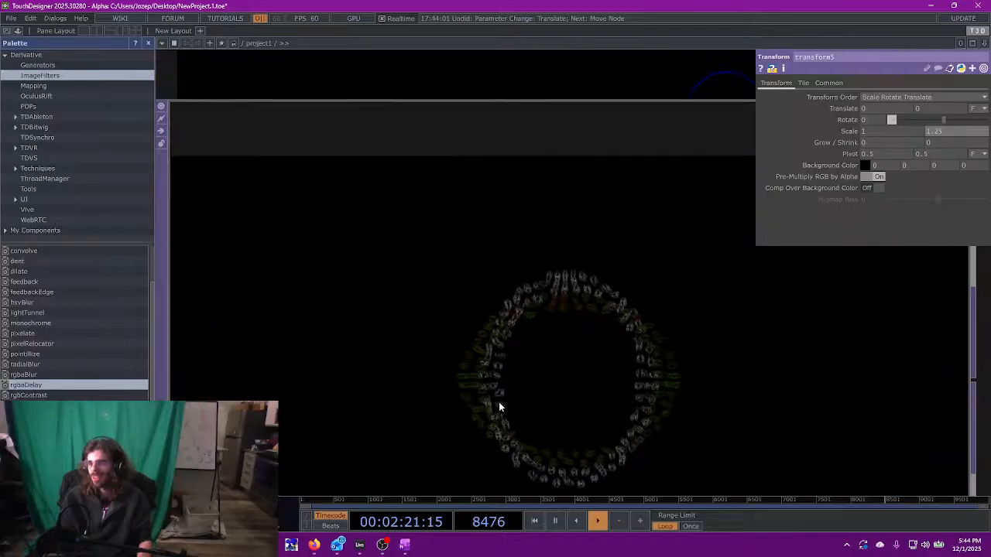
pyautogui.scroll(-6, 542, 391)
pyautogui.click(545, 387)
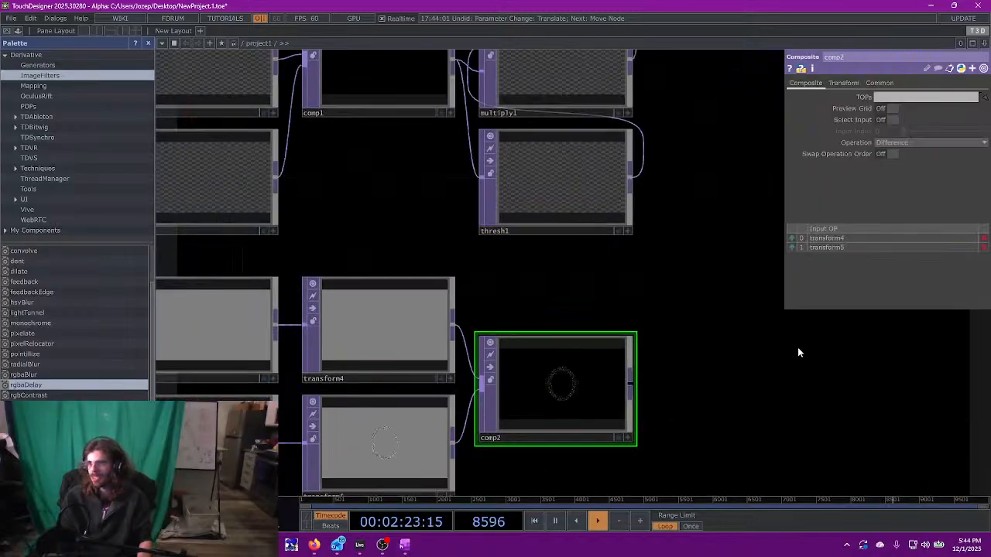
pyautogui.moveTo(800, 347); pyautogui.dragTo(714, 342)
pyautogui.scroll(-3, 661, 318)
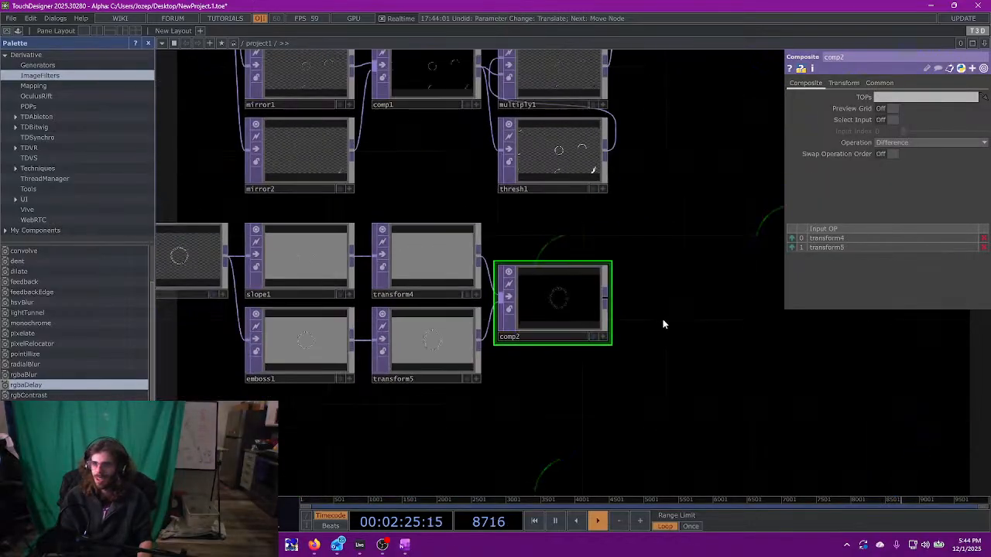
# - Reset the feedback2 operator to restart the feedback loop
pyautogui.moveTo(513, 293); pyautogui.dragTo(390, 285)
pyautogui.moveTo(557, 387); pyautogui.dragTo(655, 374)
pyautogui.click(194, 252)
pyautogui.click(912, 109)
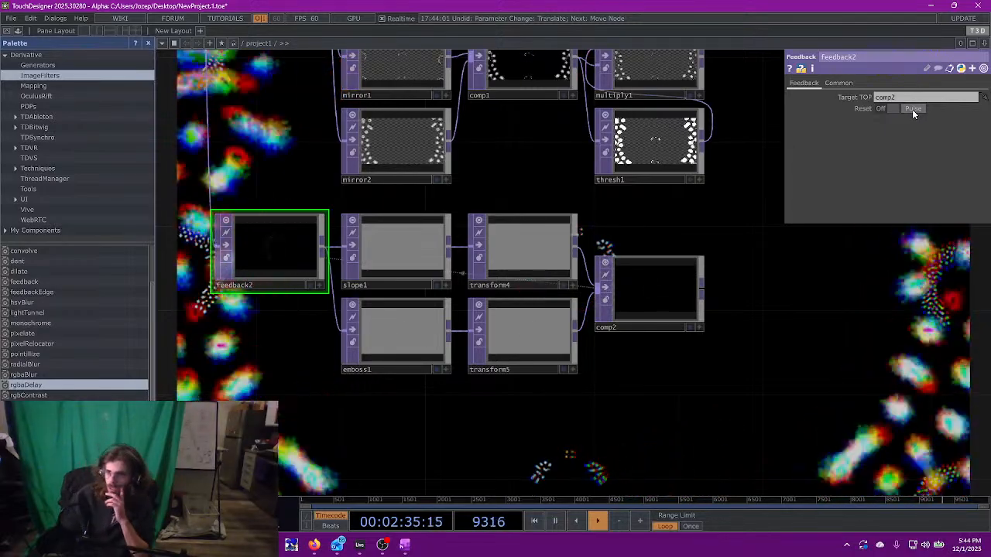
# - Set transform4's horizontal scale to 1.001 for a much subtler stretch
pyautogui.click(531, 245)
pyautogui.press('BackSpace')
pyautogui.press('BackSpace')
pyautogui.write('001')
pyautogui.press('Return')
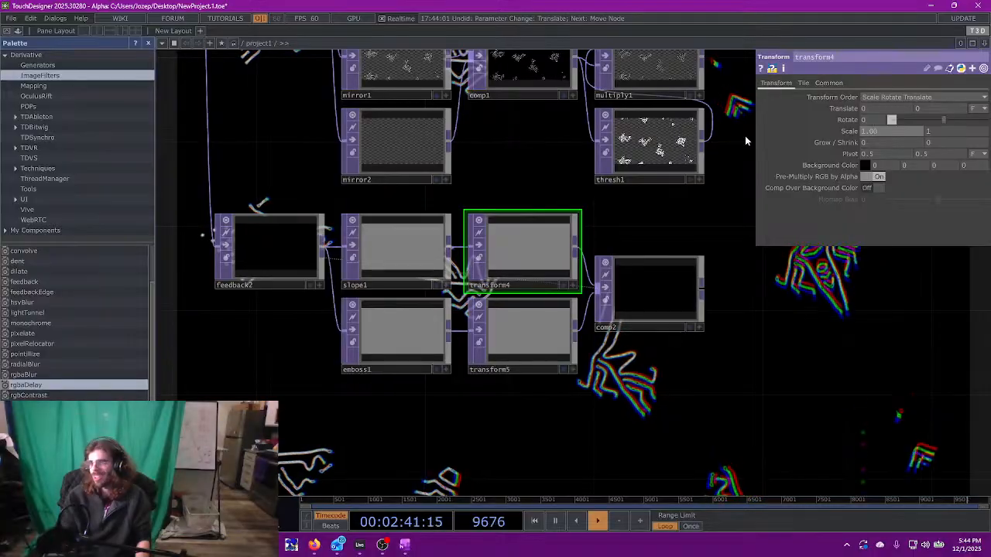
# - Set transform5's vertical scale to 1.001 and reset feedback2 to restart the loop
pyautogui.click(550, 339)
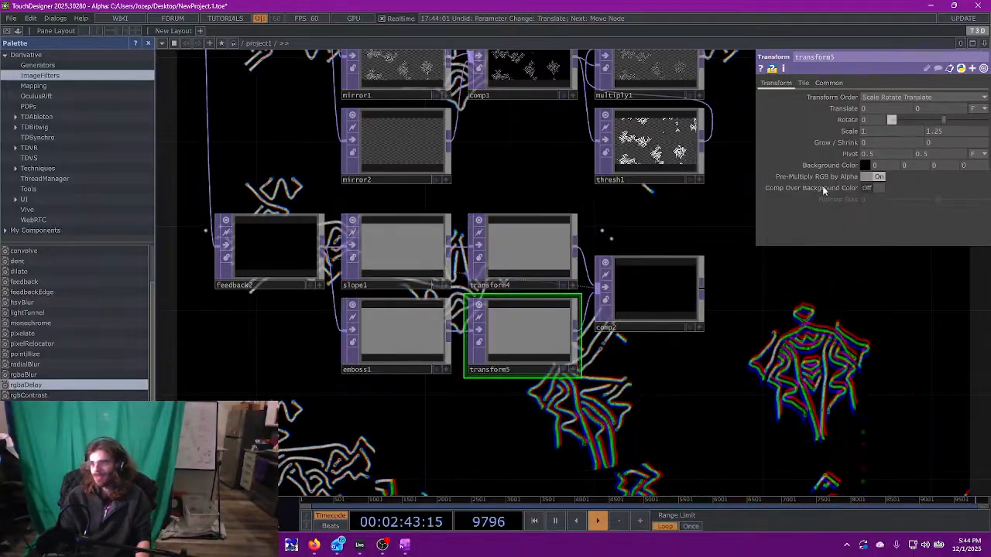
pyautogui.write('.001')
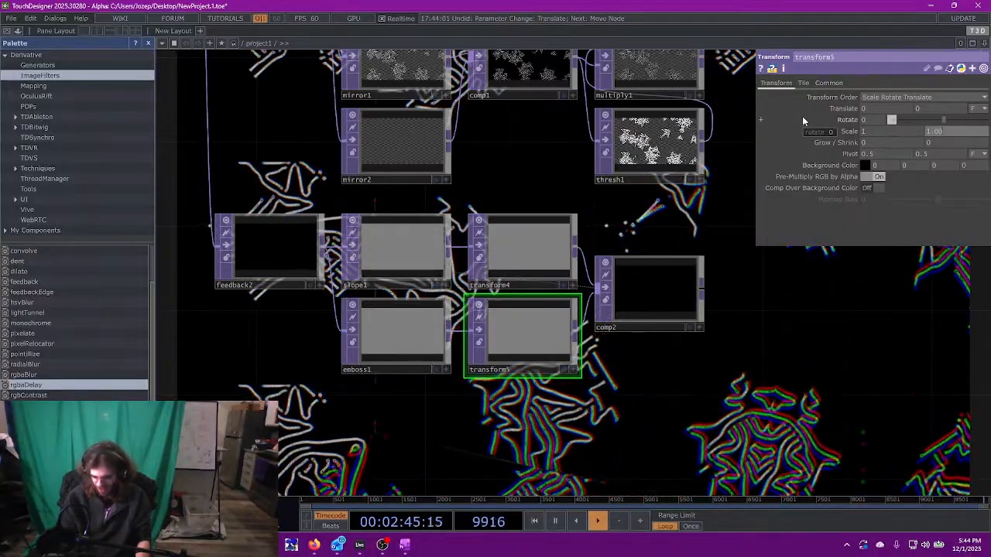
pyautogui.click(304, 267)
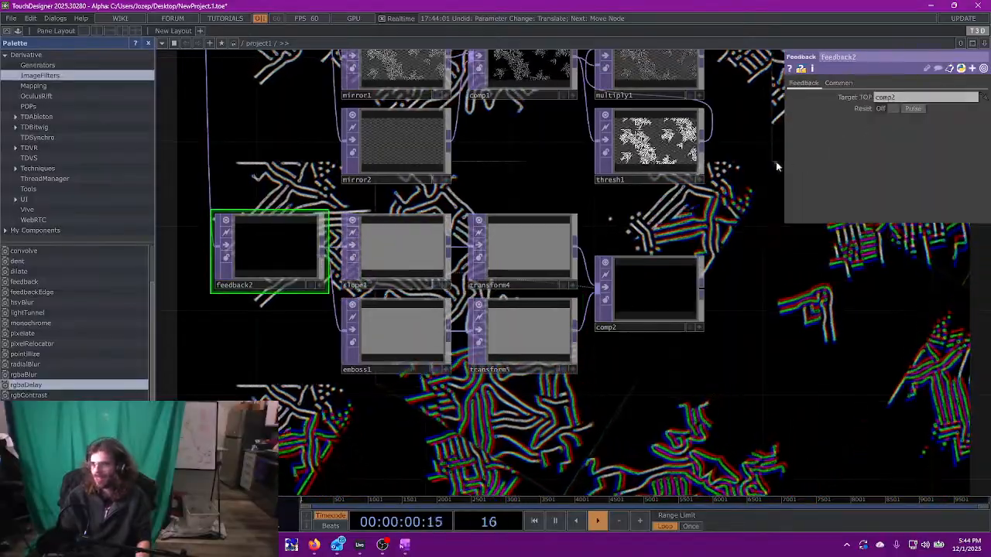
pyautogui.click(915, 109)
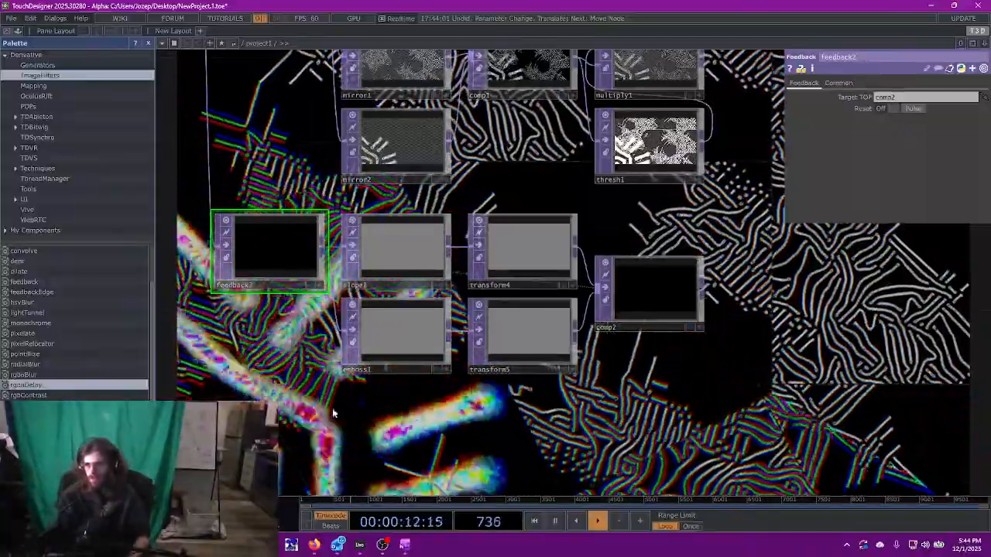
# - Delete slope1 and emboss1 from the feedback branch and set comp2's operation to Exclude
pyautogui.click(391, 333)
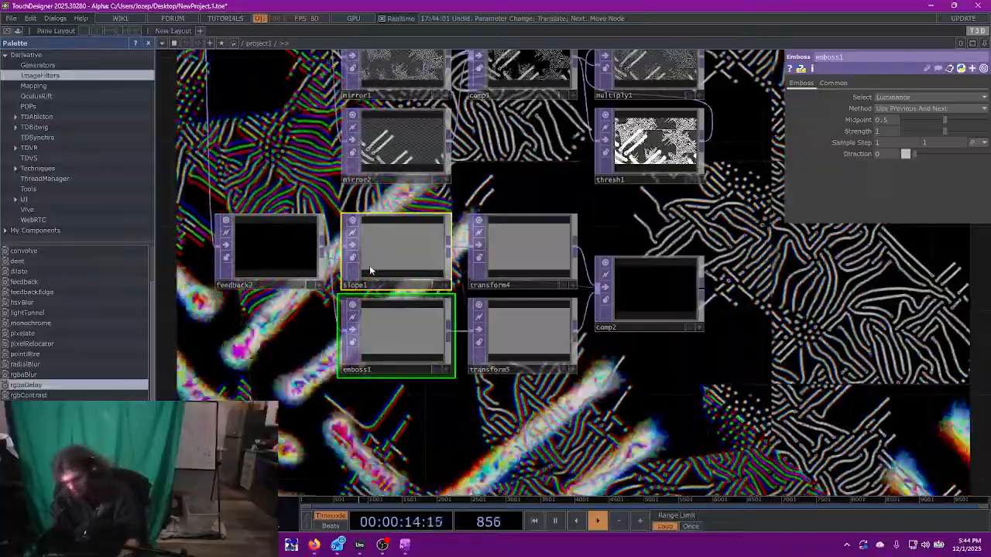
pyautogui.press('Delete')
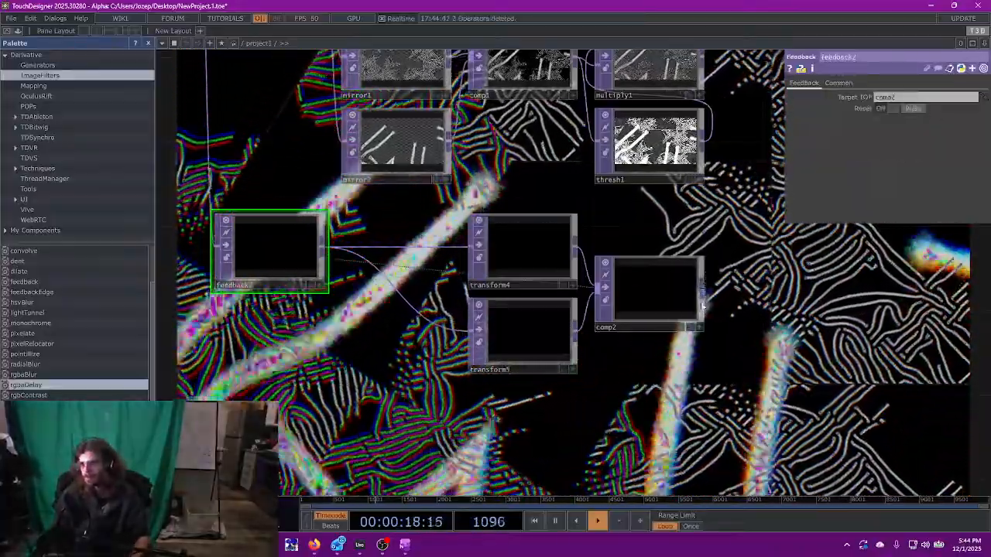
pyautogui.click(649, 292)
pyautogui.click(908, 142)
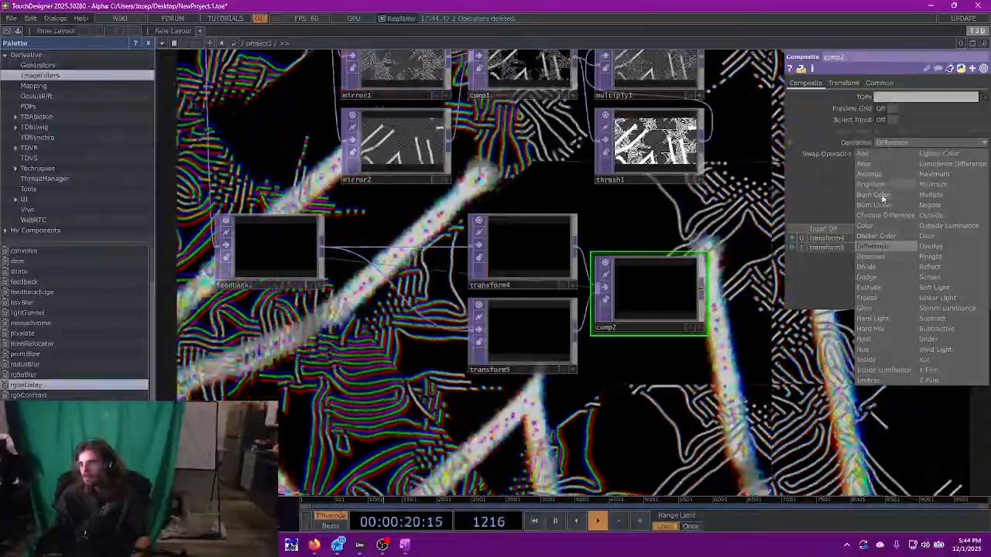
pyautogui.click(873, 291)
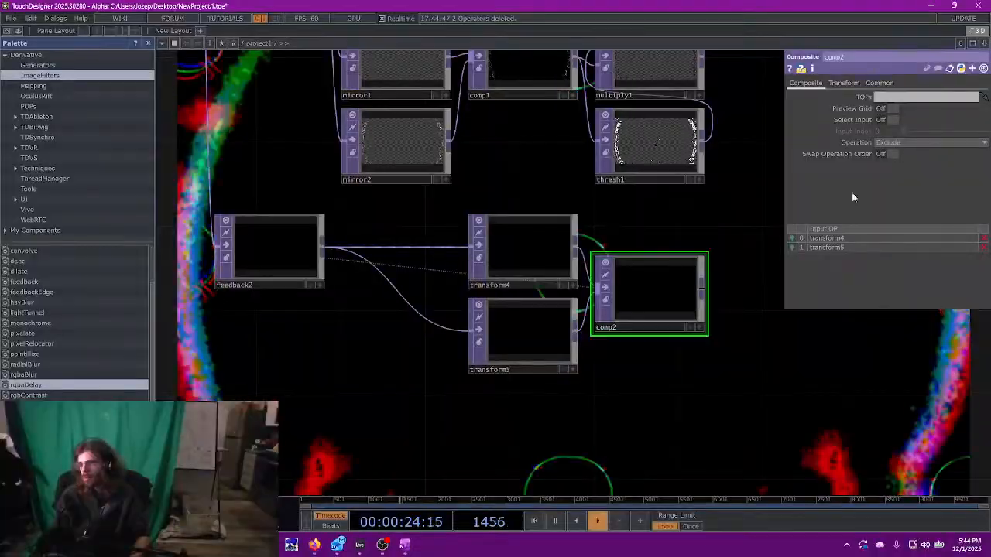
# - Reset feedback2 and inspect the outputs of transform4, transform5 and comp2 up close
pyautogui.click(269, 247)
pyautogui.click(912, 107)
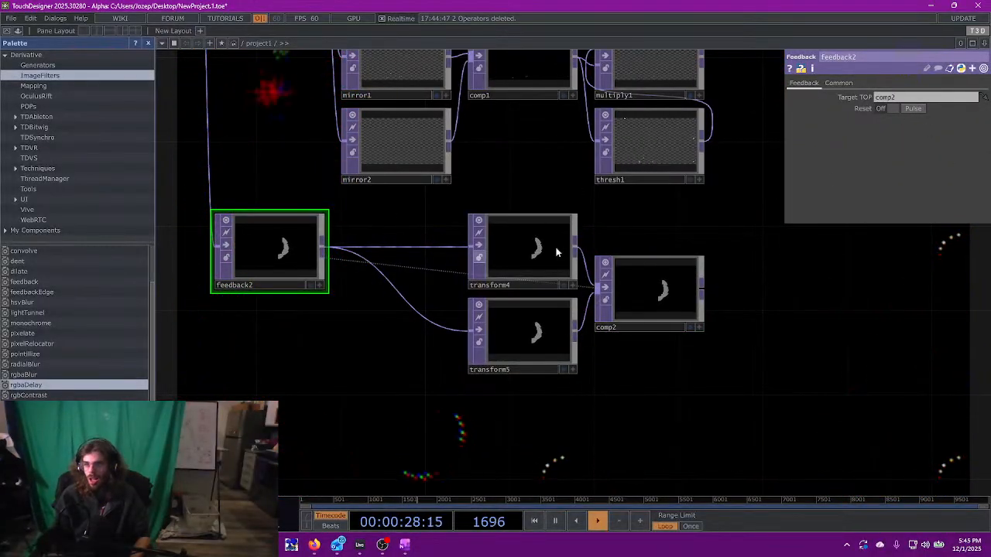
pyautogui.scroll(4, 534, 250)
pyautogui.scroll(3, 570, 252)
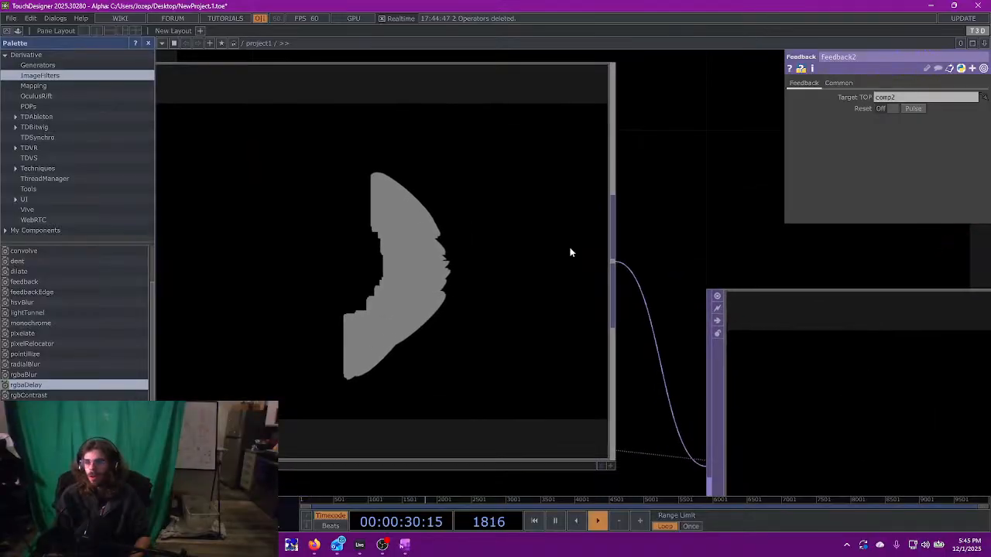
pyautogui.scroll(-4, 570, 248)
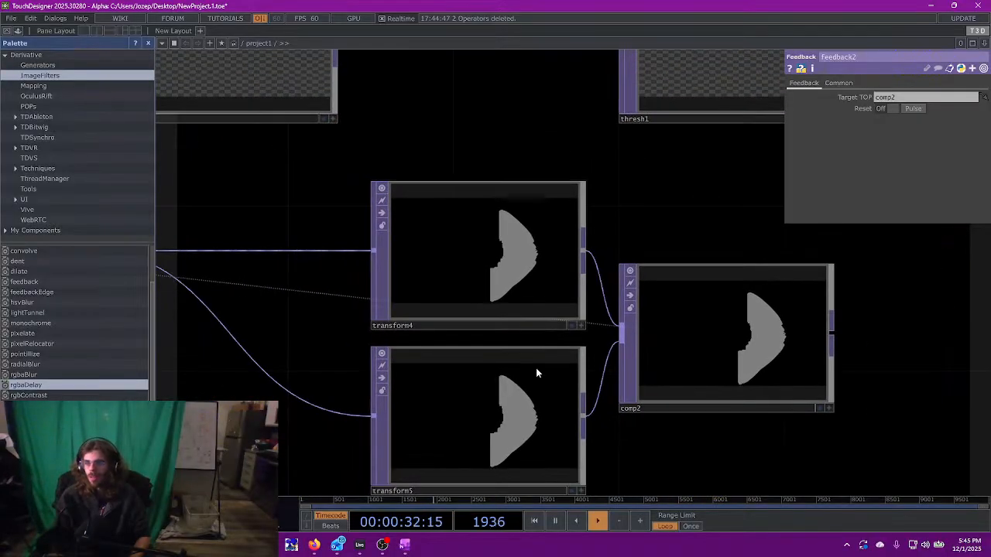
# - Adjust transform4's rotation slightly and set transform5's rotation to -0.1
pyautogui.click(497, 278)
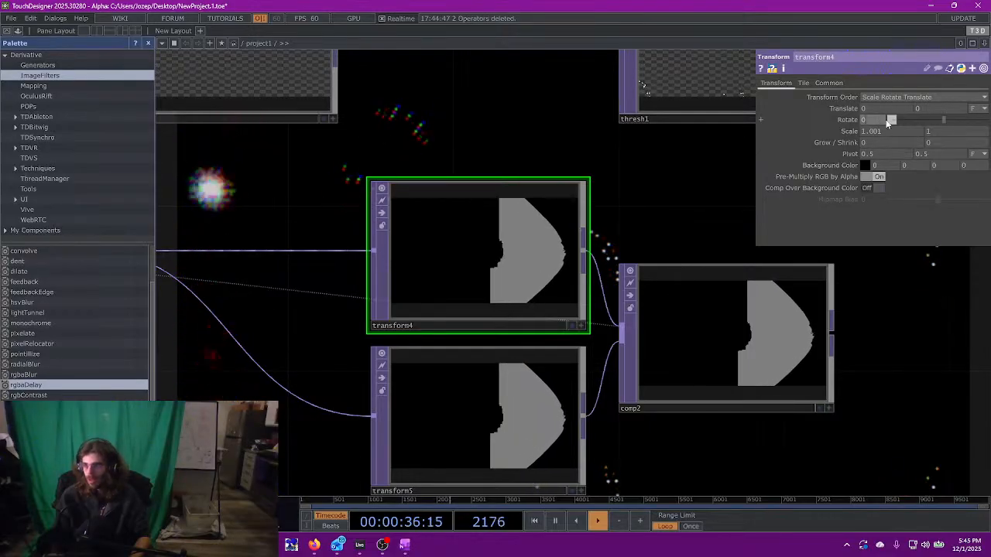
pyautogui.click(519, 408)
pyautogui.scroll(-1, 835, 119)
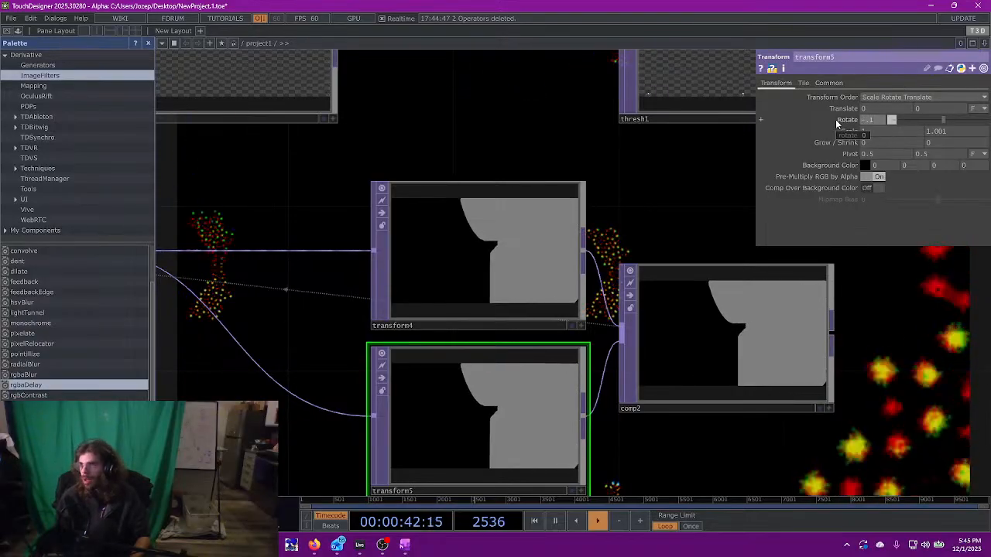
pyautogui.scroll(-4, 712, 221)
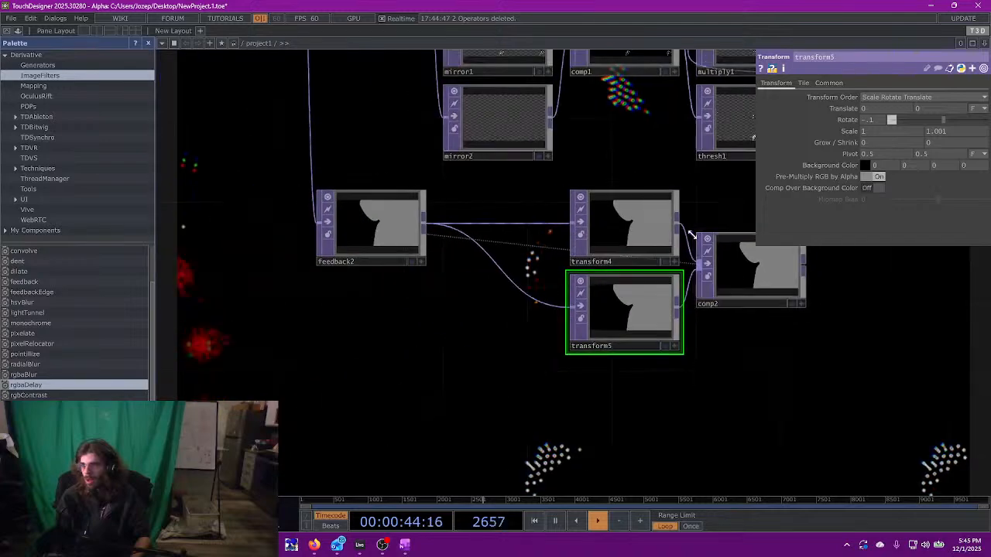
# - Reset feedback2 and examine how the rotated feedback image develops across the branch
pyautogui.moveTo(473, 256); pyautogui.dragTo(444, 310)
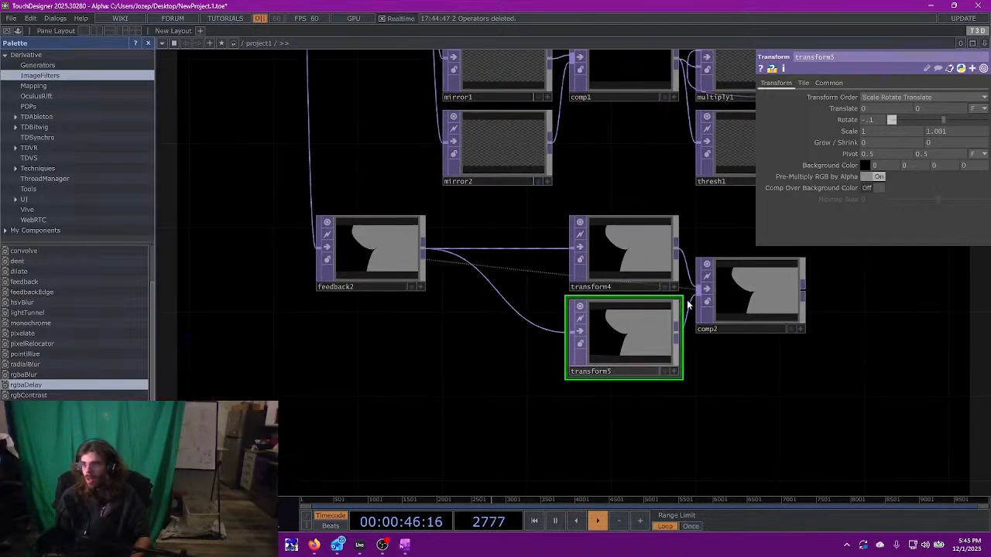
pyautogui.click(382, 262)
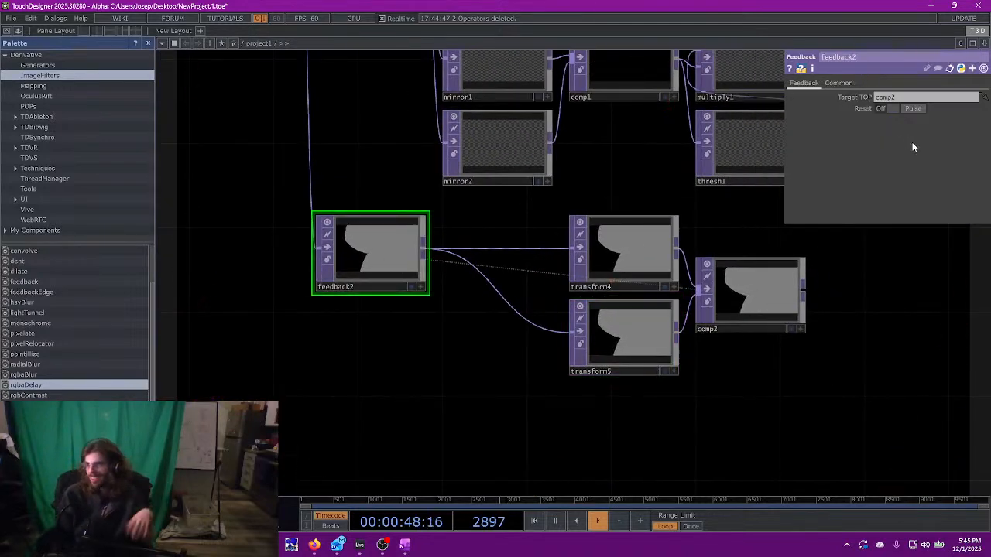
pyautogui.click(914, 109)
pyautogui.scroll(5, 388, 290)
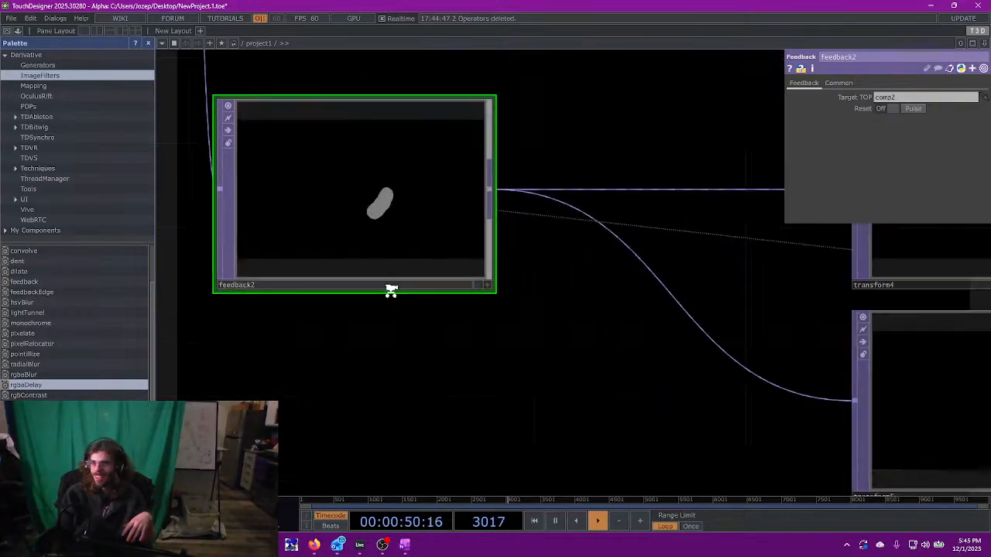
pyautogui.scroll(-2, 409, 310)
pyautogui.moveTo(409, 310); pyautogui.dragTo(444, 371)
pyautogui.scroll(-10, 442, 304)
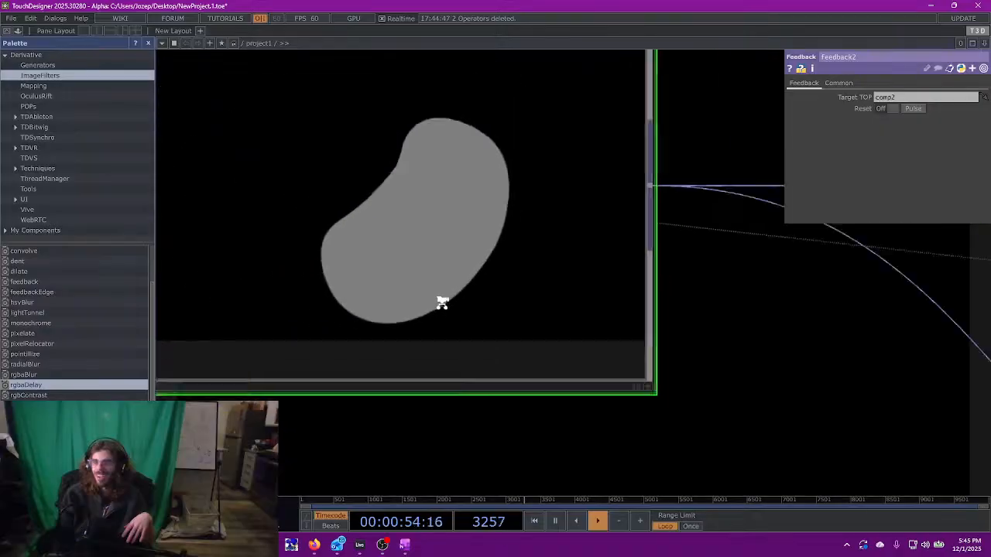
pyautogui.moveTo(570, 398); pyautogui.dragTo(472, 399)
pyautogui.scroll(-6, 473, 394)
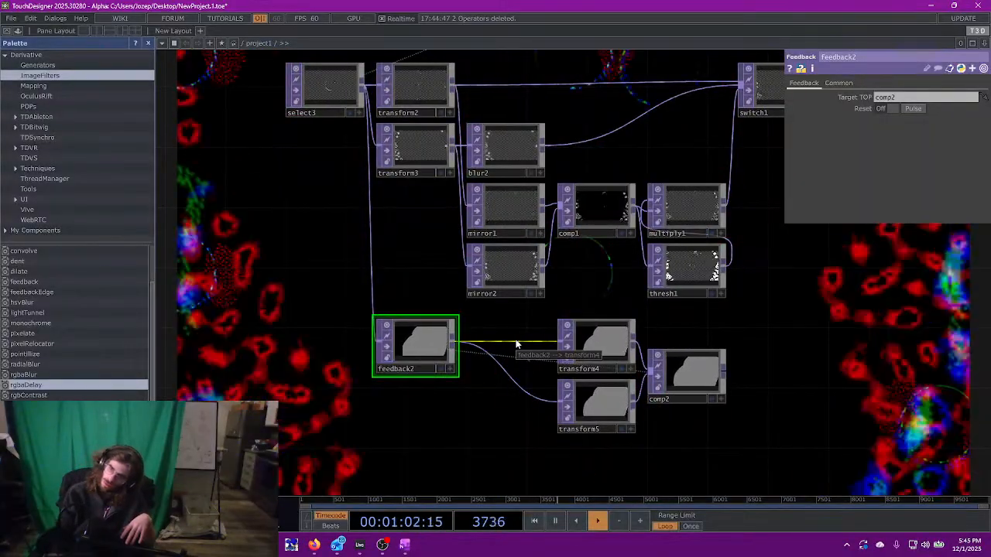
# - Delete the whole feedback branch: feedback2, transform4, transform5 and comp2
pyautogui.moveTo(343, 330); pyautogui.dragTo(520, 425)
pyautogui.press('Delete')
pyautogui.press('h')
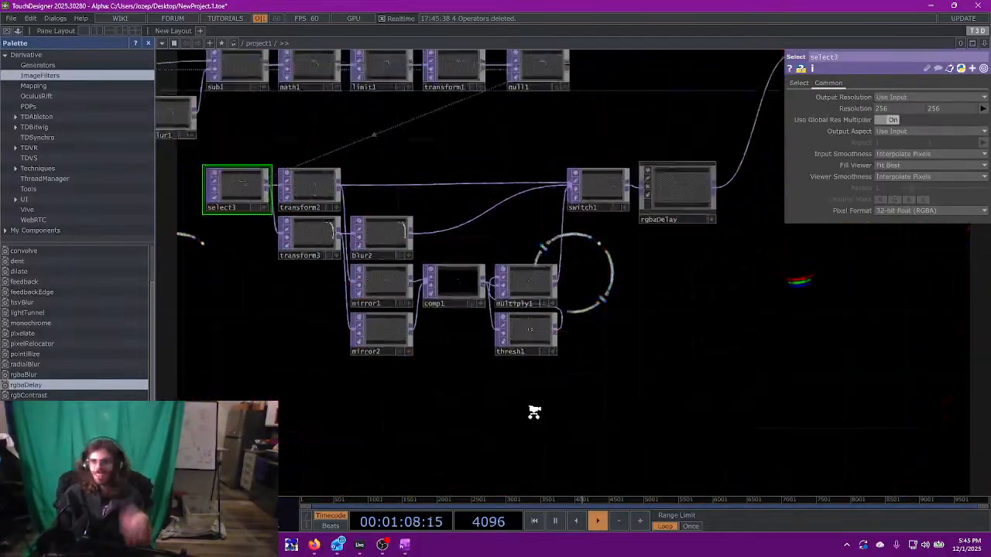
# - Duplicate transform2, place the copy below the mirror operators, and feed it from select3
pyautogui.moveTo(403, 298); pyautogui.dragTo(358, 227)
pyautogui.click(449, 162)
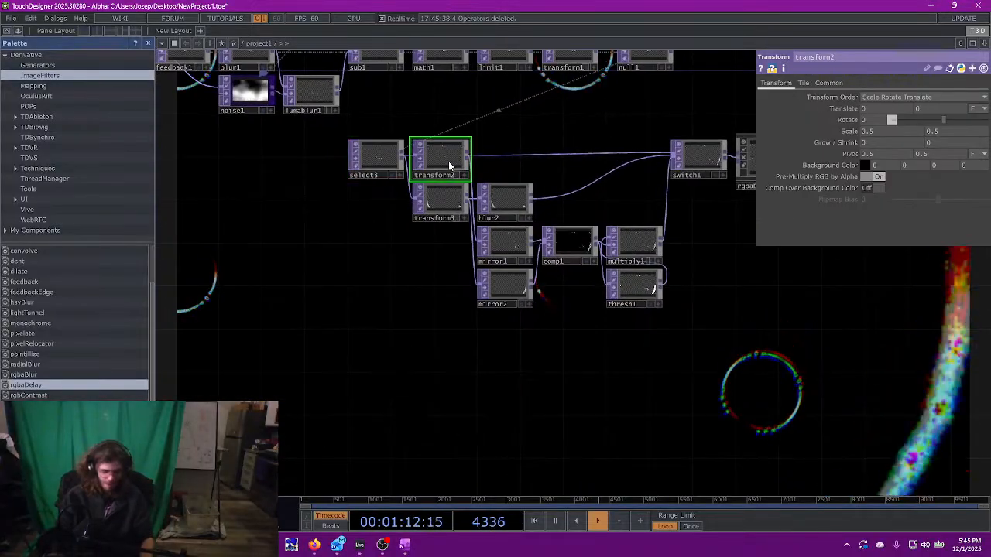
pyautogui.hotkey('ctrl', 'c')
pyautogui.hotkey('ctrl', 'v')
pyautogui.click(439, 348)
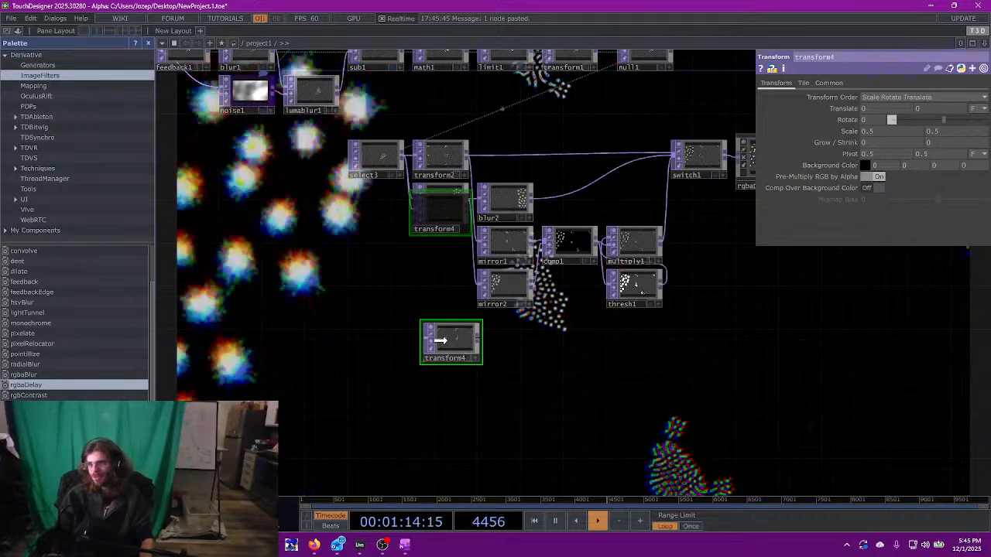
pyautogui.moveTo(404, 159); pyautogui.dragTo(422, 345)
# - Insert a Transform operator on the wire between select3 and transform4
pyautogui.scroll(5, 426, 287)
pyautogui.moveTo(508, 339); pyautogui.dragTo(450, 112)
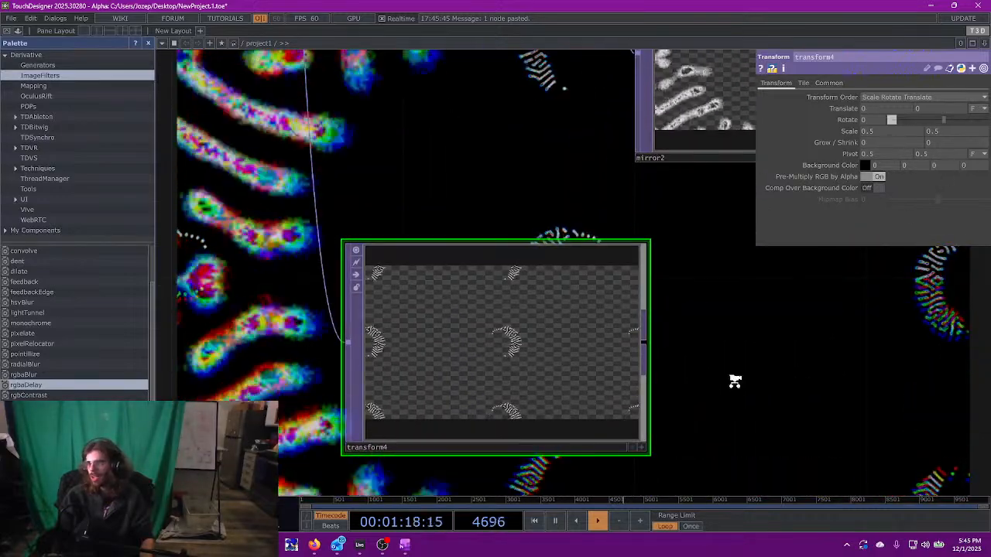
pyautogui.scroll(-3, 731, 383)
pyautogui.moveTo(600, 358); pyautogui.dragTo(735, 355)
pyautogui.rightClick(620, 161)
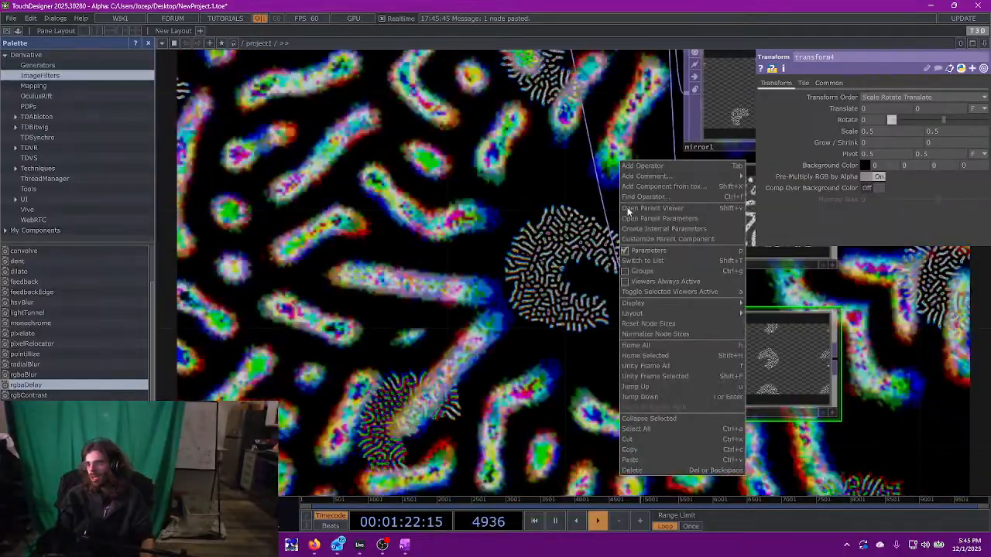
pyautogui.click(598, 158)
pyautogui.rightClick(599, 141)
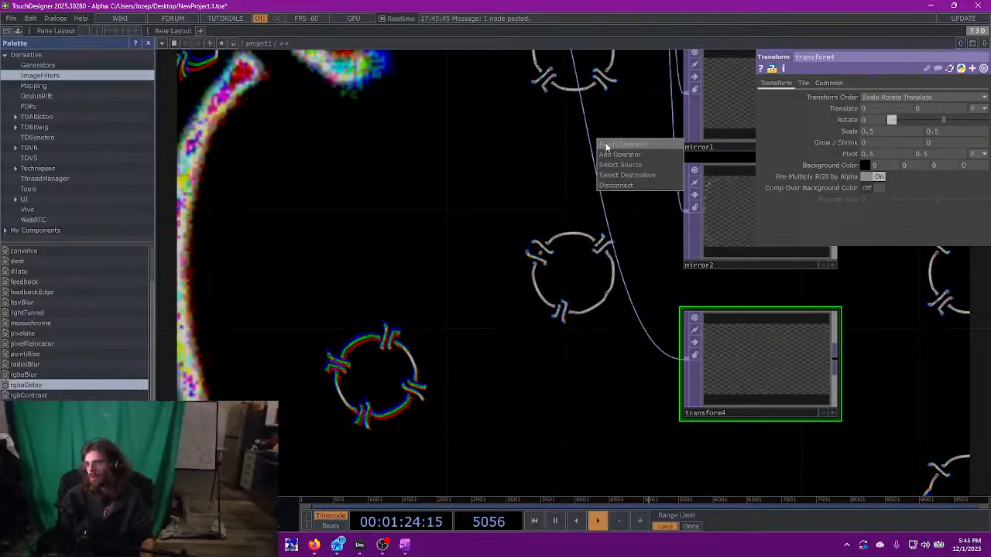
pyautogui.click(607, 145)
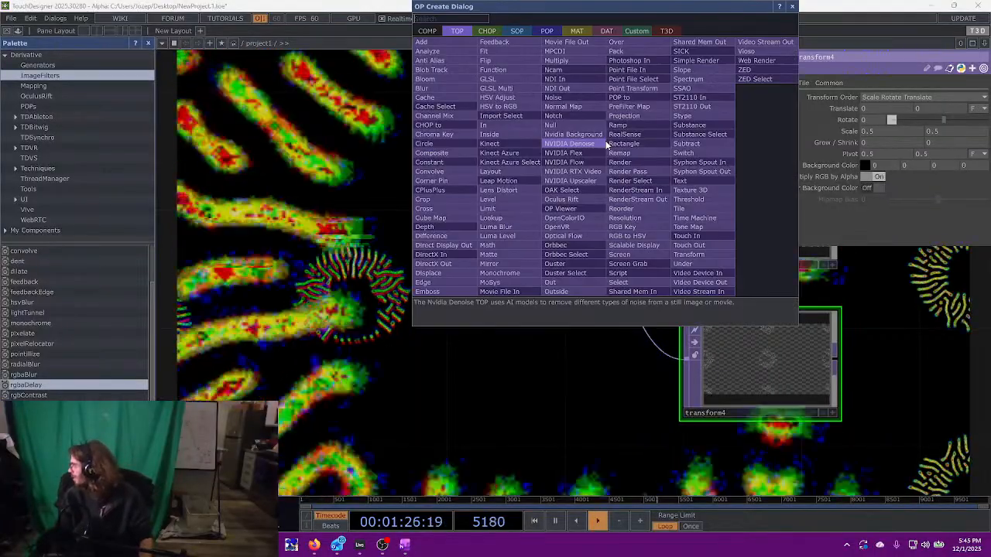
pyautogui.write('transf')
pyautogui.press('Return')
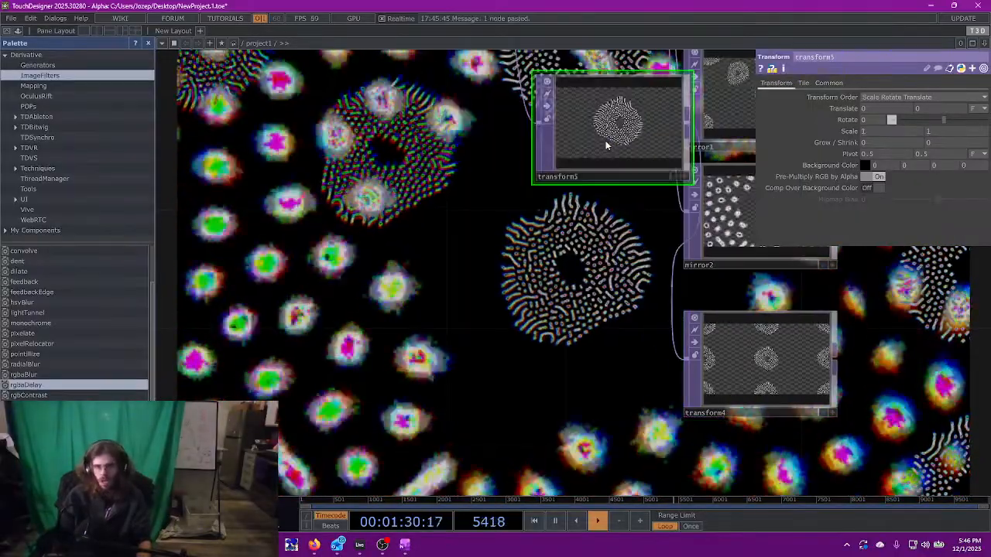
# - Place transform5 level with and just before transform4, and set both of its scale values to 3
pyautogui.moveTo(608, 140); pyautogui.dragTo(603, 335)
pyautogui.write('3')
pyautogui.press('Tab')
pyautogui.write('3')
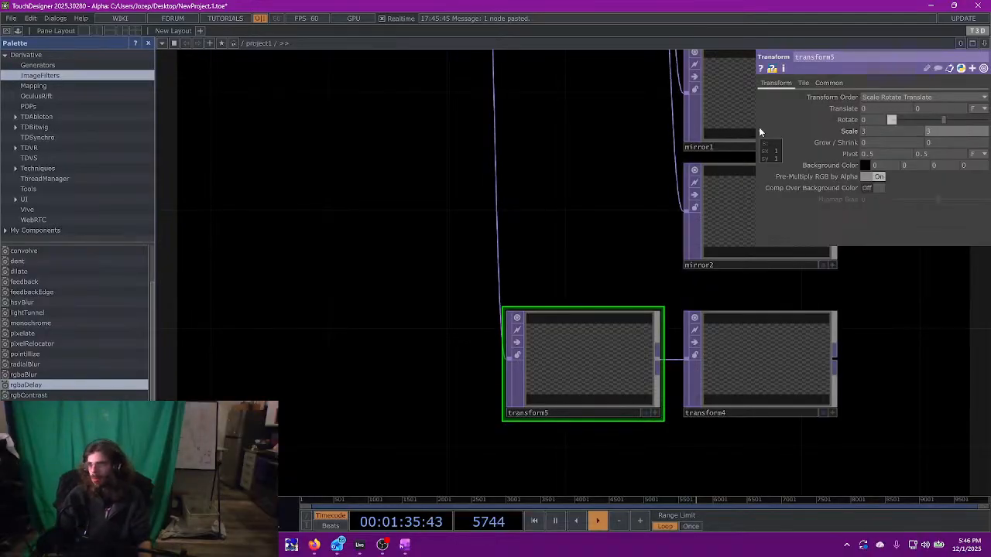
pyautogui.click(592, 174)
# - Set both of transform4's scale values to 0.25
pyautogui.moveTo(634, 267); pyautogui.dragTo(456, 258)
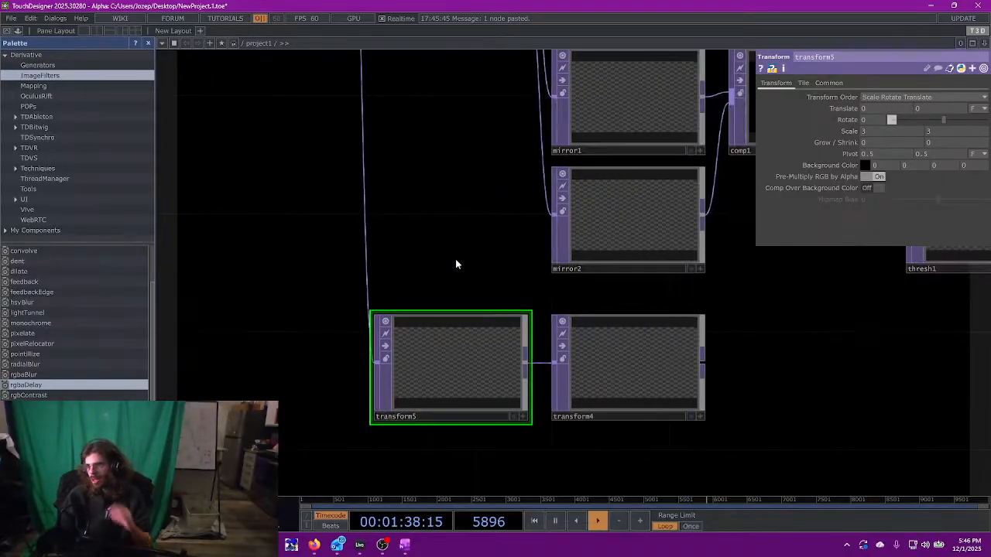
pyautogui.moveTo(688, 336); pyautogui.dragTo(531, 317)
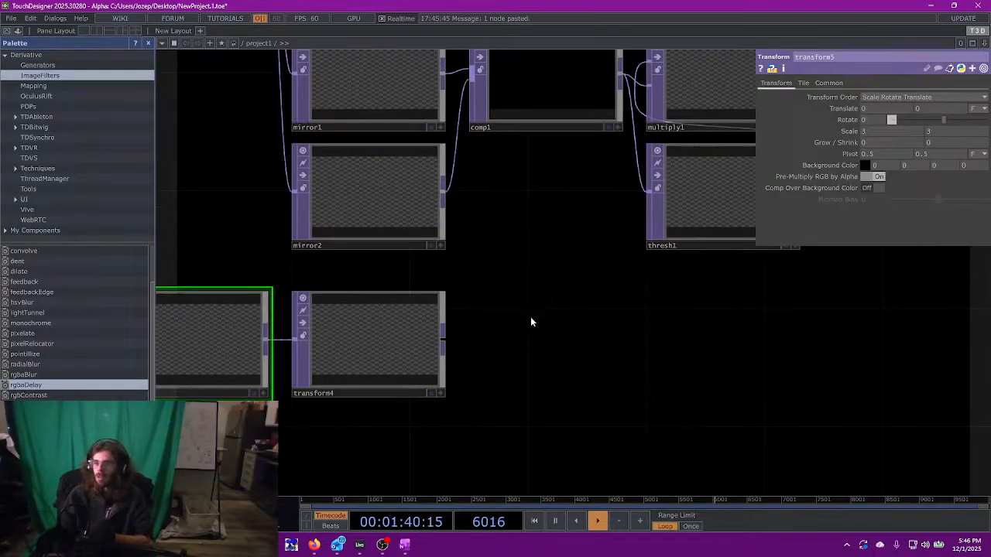
pyautogui.scroll(-2, 530, 318)
pyautogui.moveTo(534, 326); pyautogui.dragTo(413, 339)
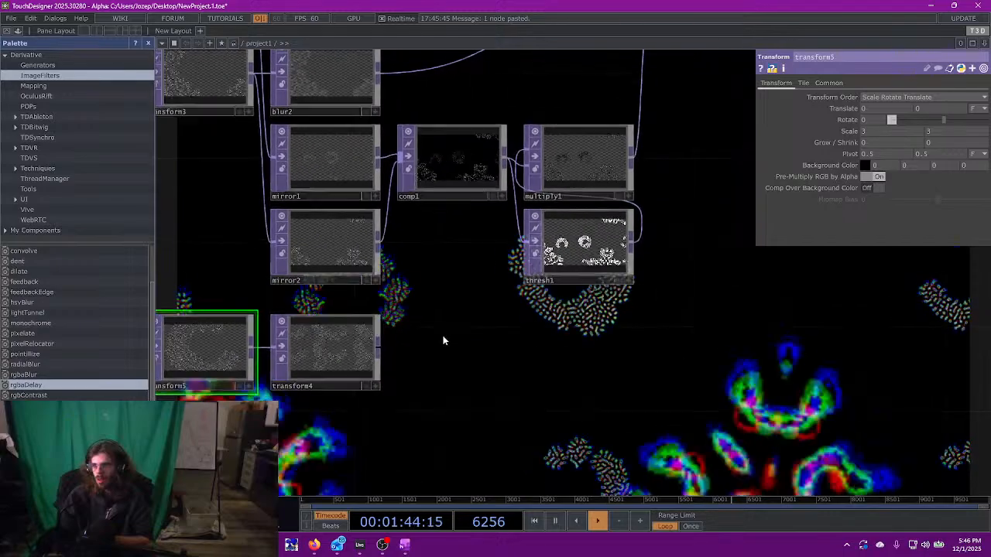
pyautogui.click(305, 355)
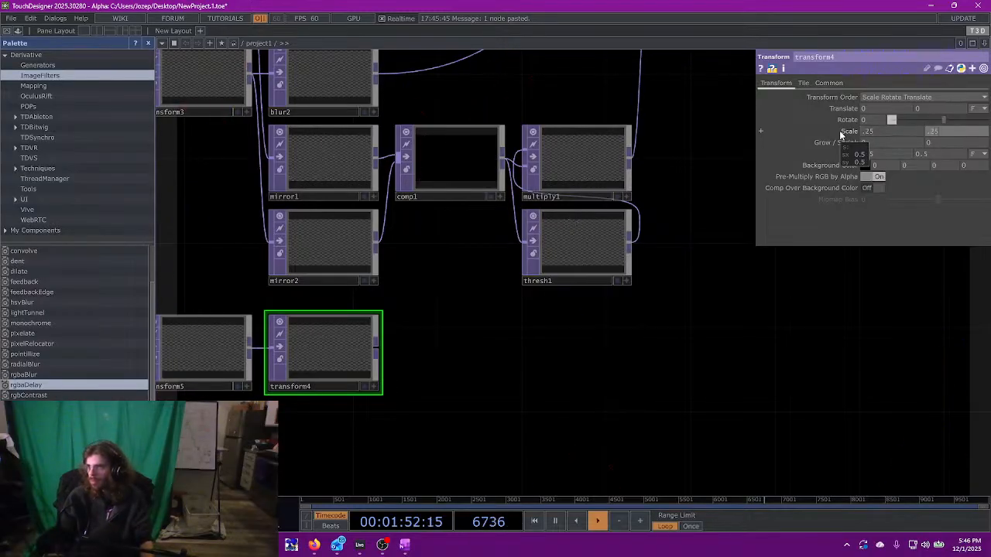
# - Place transform4 directly beneath thresh1 and connect its output to switch1 as a further input
pyautogui.moveTo(549, 331); pyautogui.dragTo(516, 337)
pyautogui.moveTo(387, 348); pyautogui.dragTo(663, 333)
pyautogui.click(232, 351)
pyautogui.moveTo(603, 354); pyautogui.dragTo(475, 396)
pyautogui.scroll(-3, 511, 387)
pyautogui.click(481, 404)
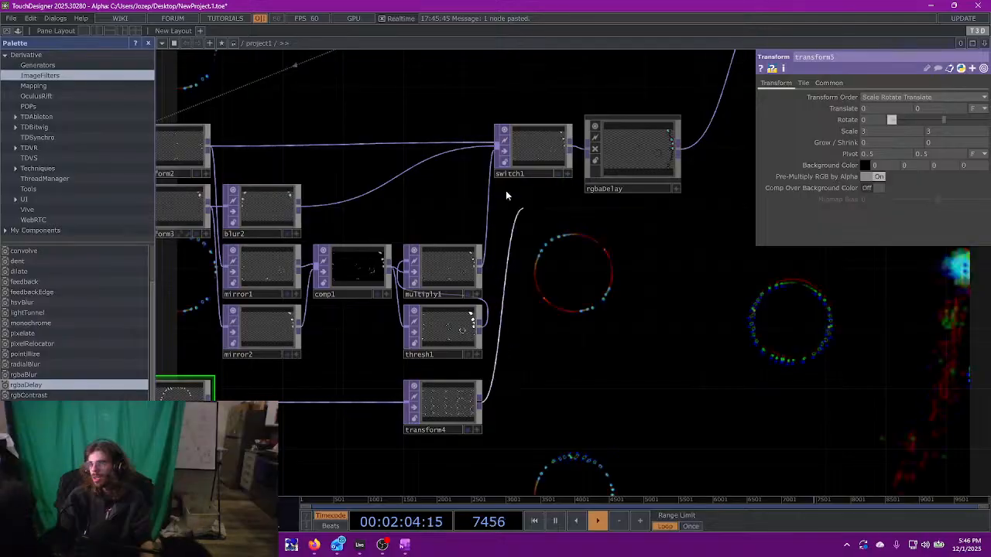
pyautogui.click(487, 162)
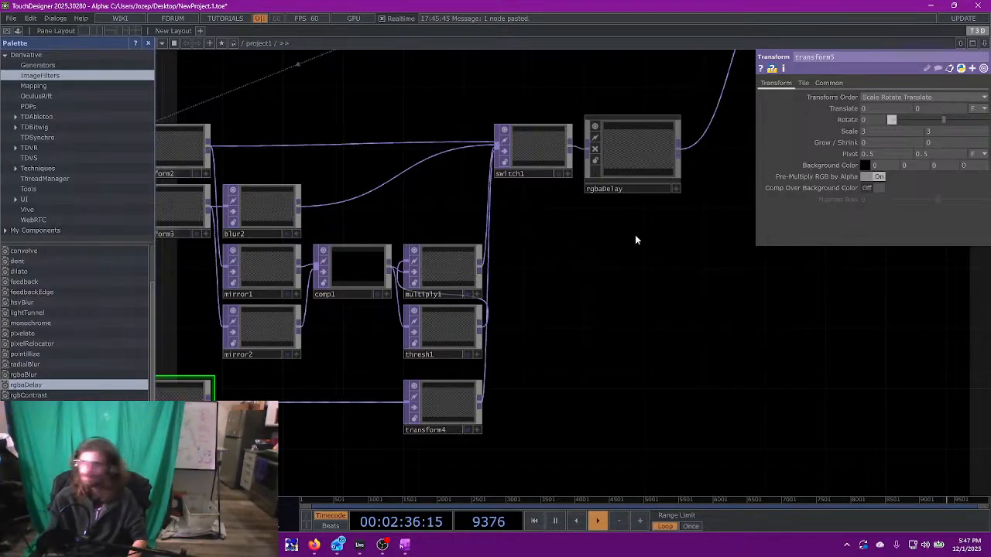
# - Try placing transform4 closer to transform5, then return it beneath thresh1
pyautogui.moveTo(658, 281); pyautogui.dragTo(710, 288)
pyautogui.press('space')
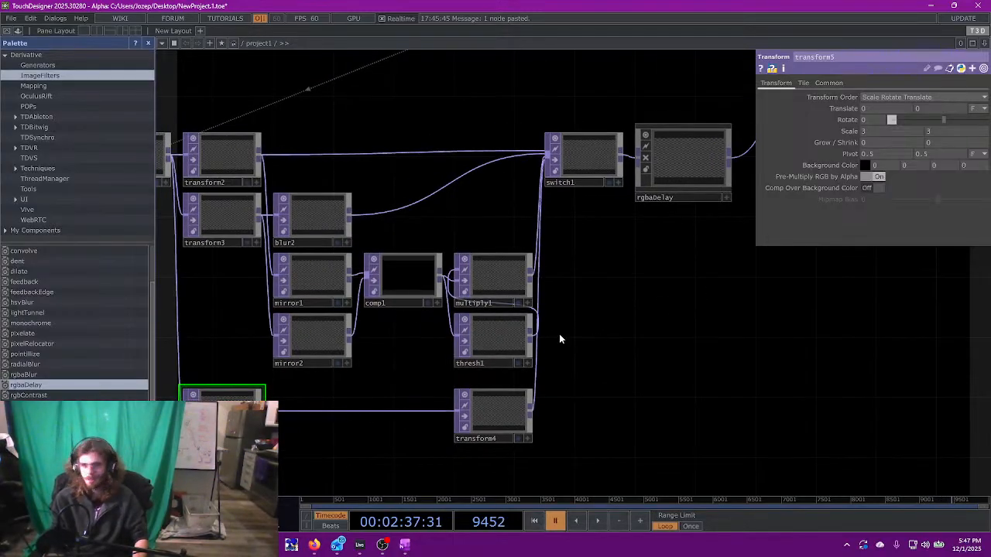
pyautogui.click(513, 395)
pyautogui.press('space')
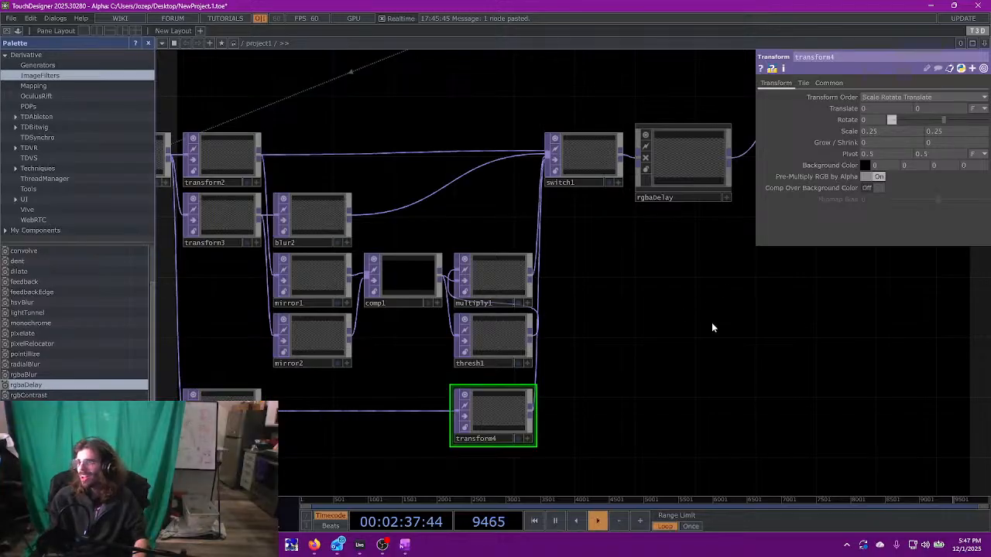
pyautogui.moveTo(711, 327); pyautogui.dragTo(750, 292)
pyautogui.moveTo(555, 354); pyautogui.dragTo(469, 358)
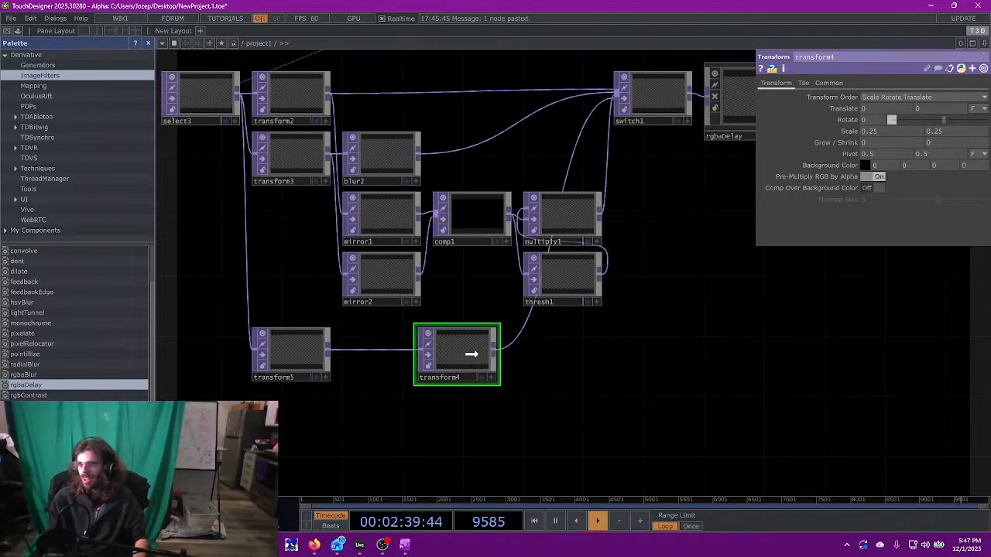
pyautogui.moveTo(579, 353); pyautogui.dragTo(579, 353)
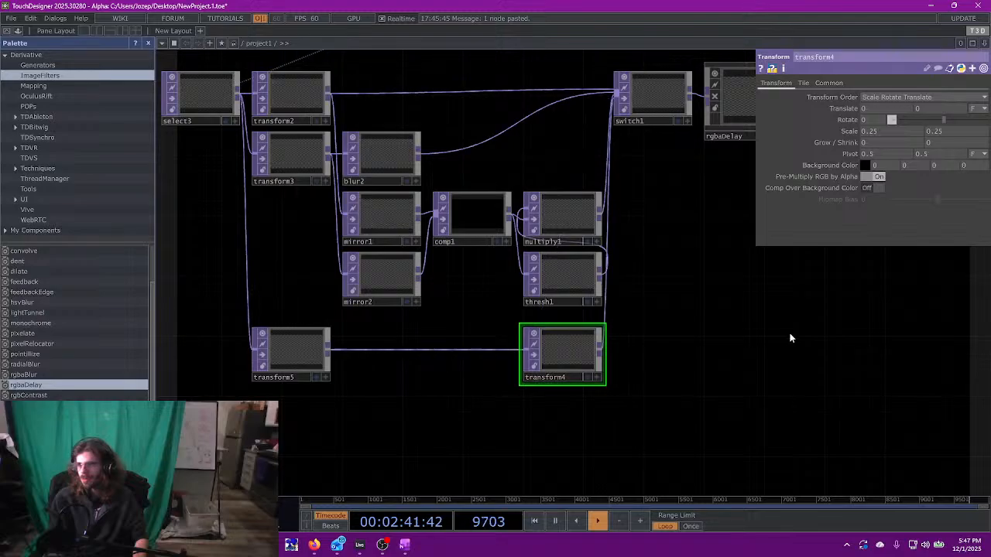
pyautogui.moveTo(792, 336); pyautogui.dragTo(753, 368)
pyautogui.scroll(-6, 749, 361)
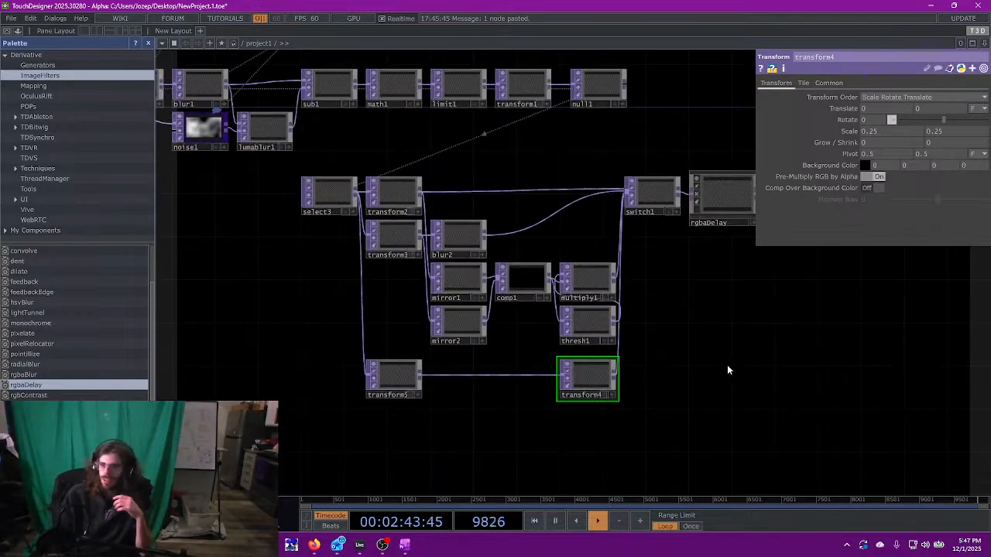
pyautogui.moveTo(487, 150); pyautogui.dragTo(558, 236)
pyautogui.scroll(2, 380, 250)
pyautogui.moveTo(380, 250); pyautogui.dragTo(510, 318)
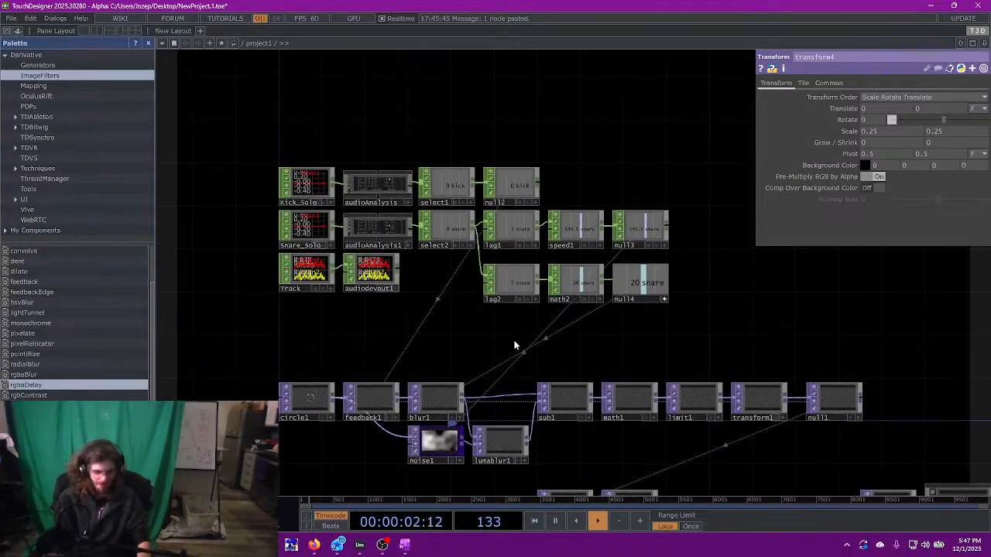
pyautogui.press('Tab')
pyautogui.write('ma')
pyautogui.press('Return')
pyautogui.click(475, 315)
pyautogui.press('Delete')
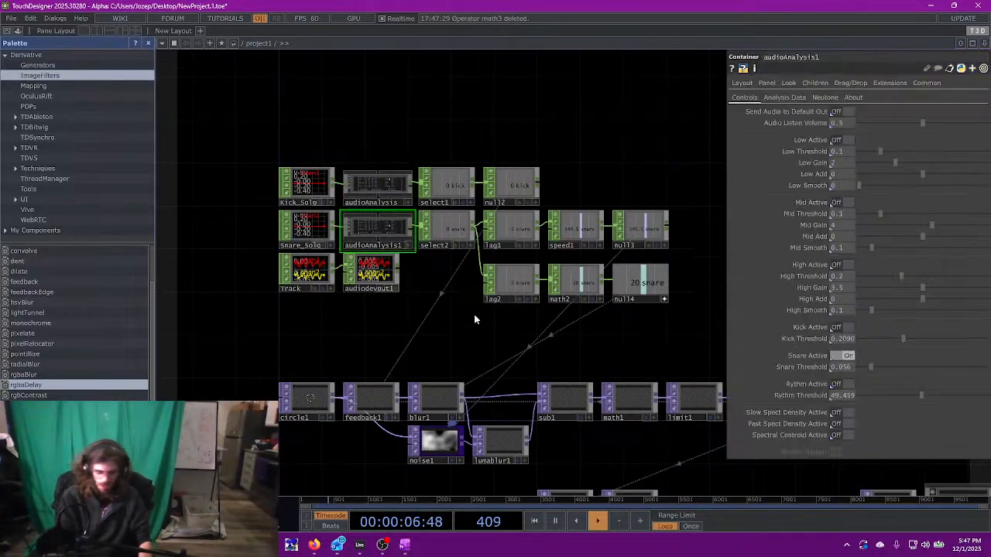
# - Add a Math CHOP below lag2, feed it from select1 and select2, and close up the spacing between the CHOP rows
pyautogui.press('Tab')
pyautogui.write('ma')
pyautogui.press('Return')
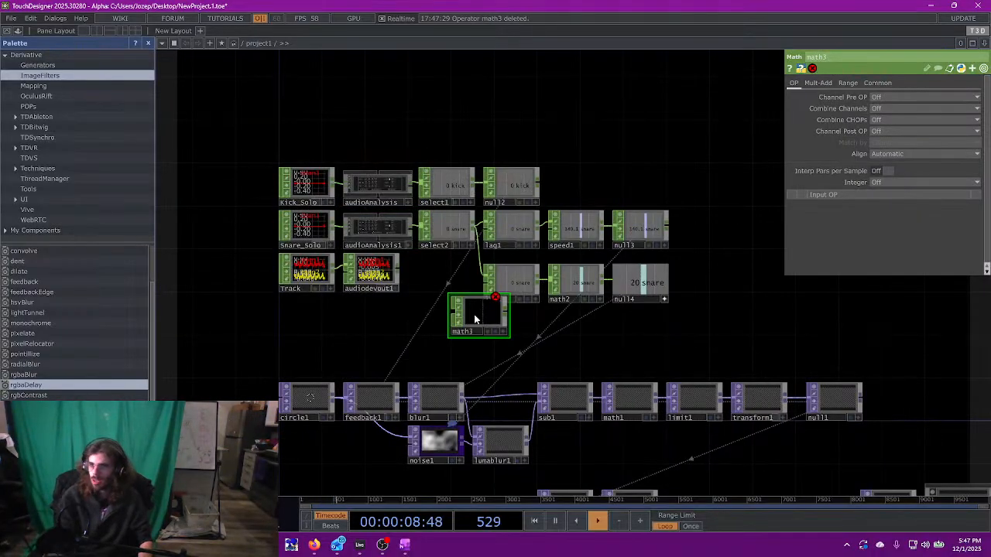
pyautogui.click(474, 314)
pyautogui.moveTo(503, 321); pyautogui.dragTo(497, 307)
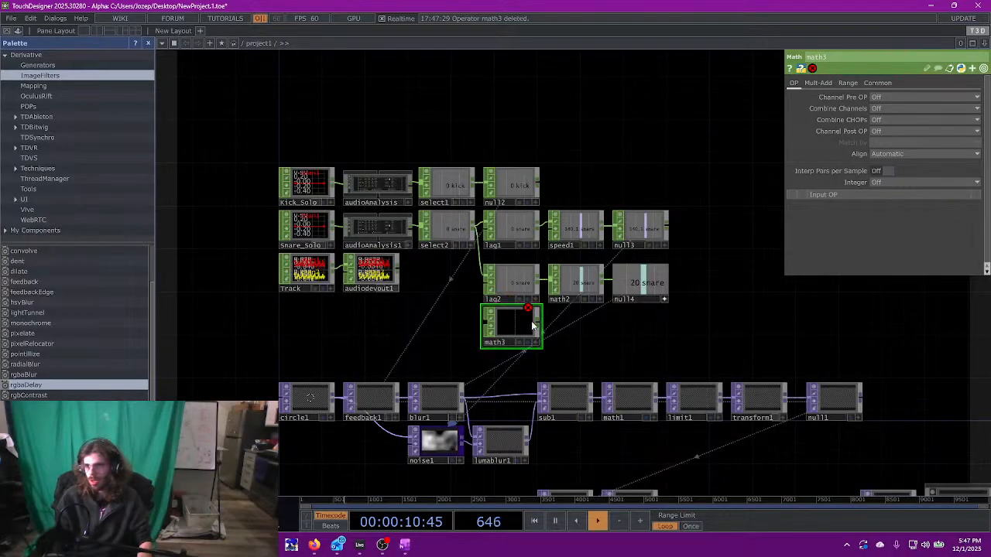
pyautogui.click(460, 185)
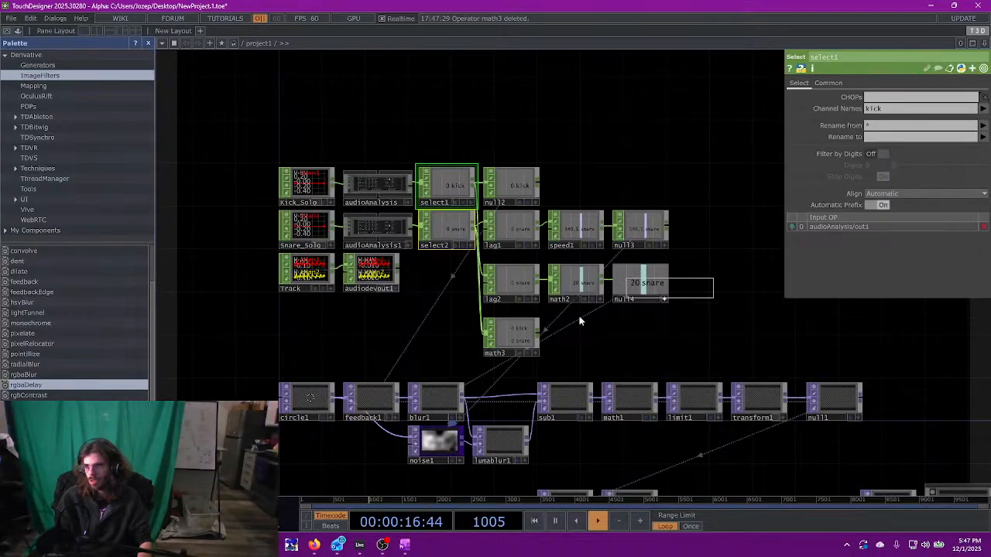
pyautogui.click(507, 280)
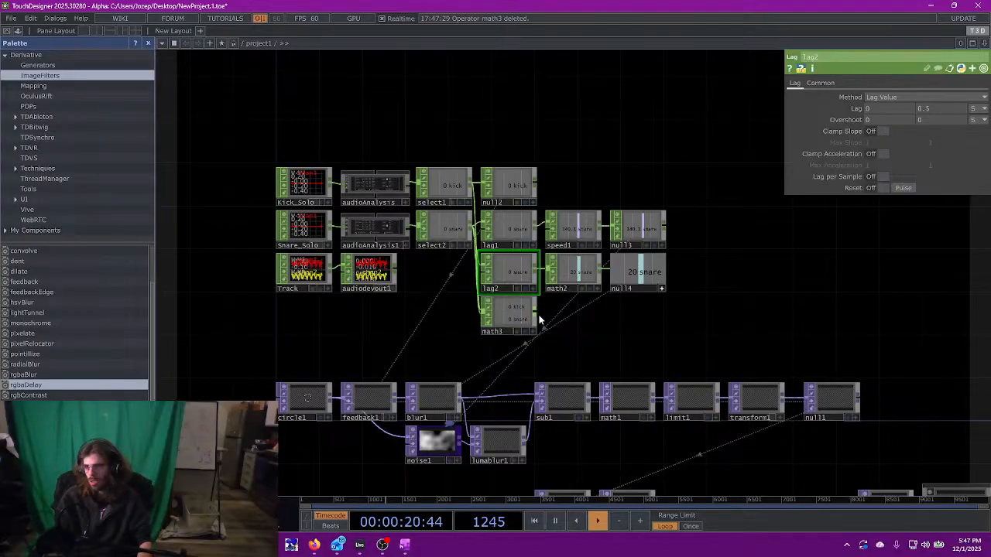
# - Set math3's Combine CHOPs option to Add
pyautogui.click(513, 317)
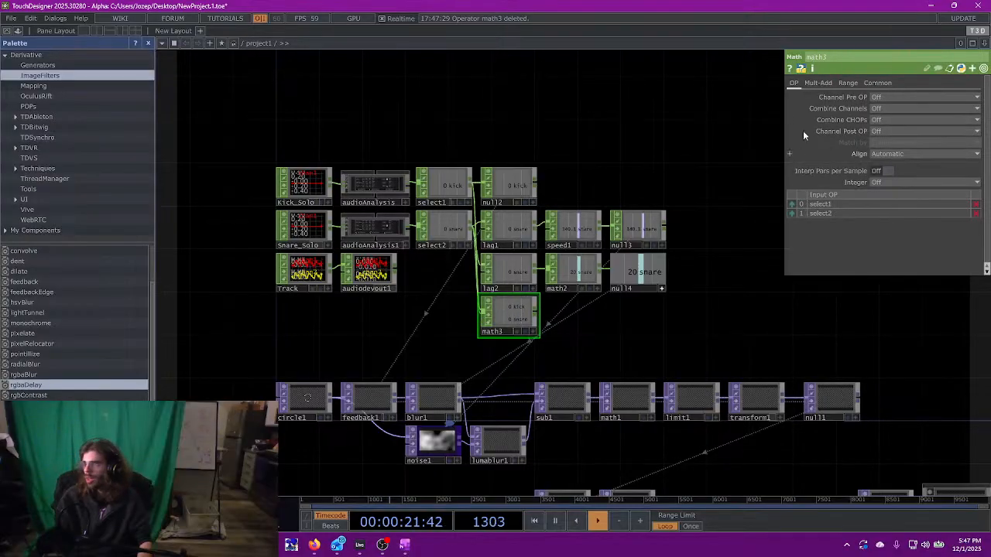
pyautogui.click(883, 120)
pyautogui.click(883, 137)
pyautogui.scroll(5, 556, 319)
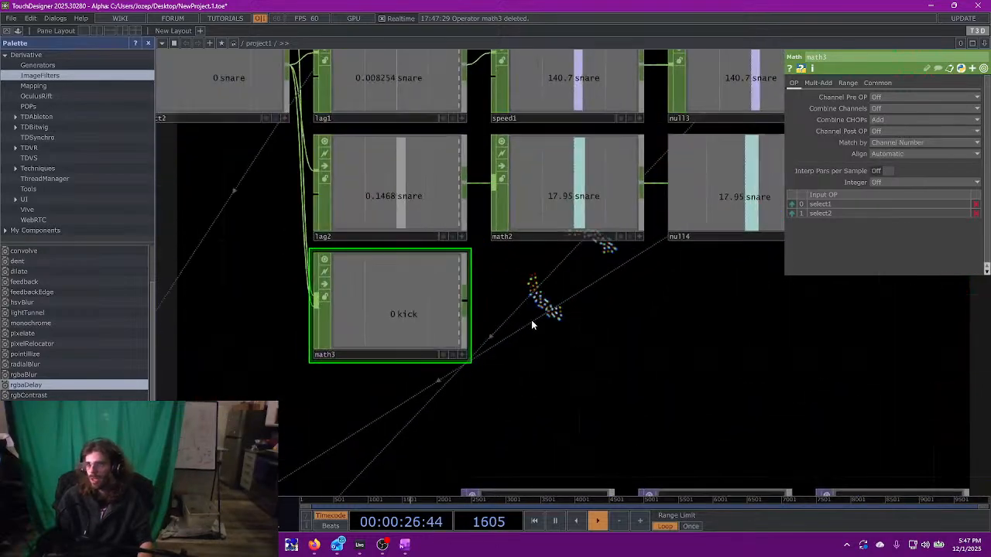
pyautogui.scroll(-5, 557, 327)
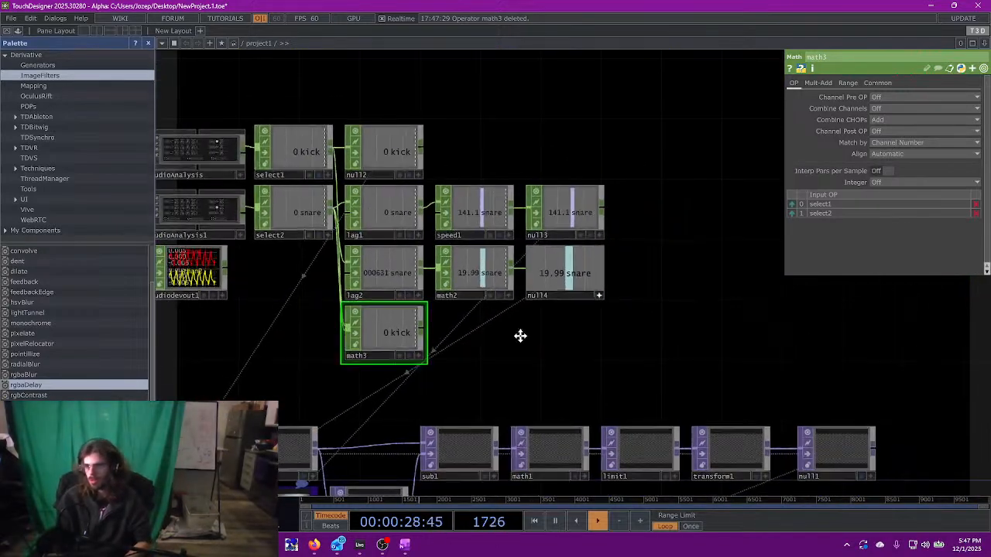
# - Check the index setting and the list of inputs on switch1
pyautogui.moveTo(567, 369); pyautogui.dragTo(531, 328)
pyautogui.moveTo(540, 367); pyautogui.dragTo(322, 260)
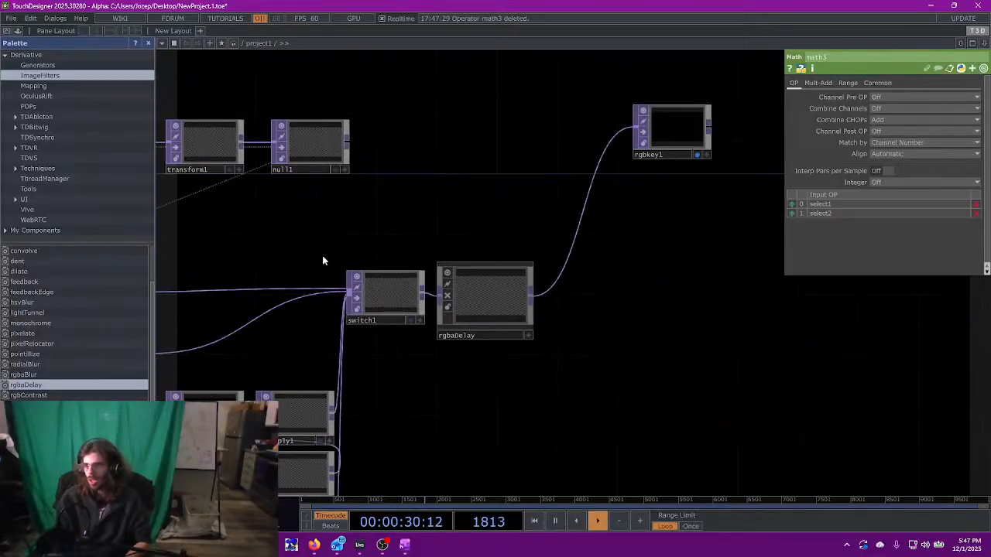
pyautogui.click(388, 308)
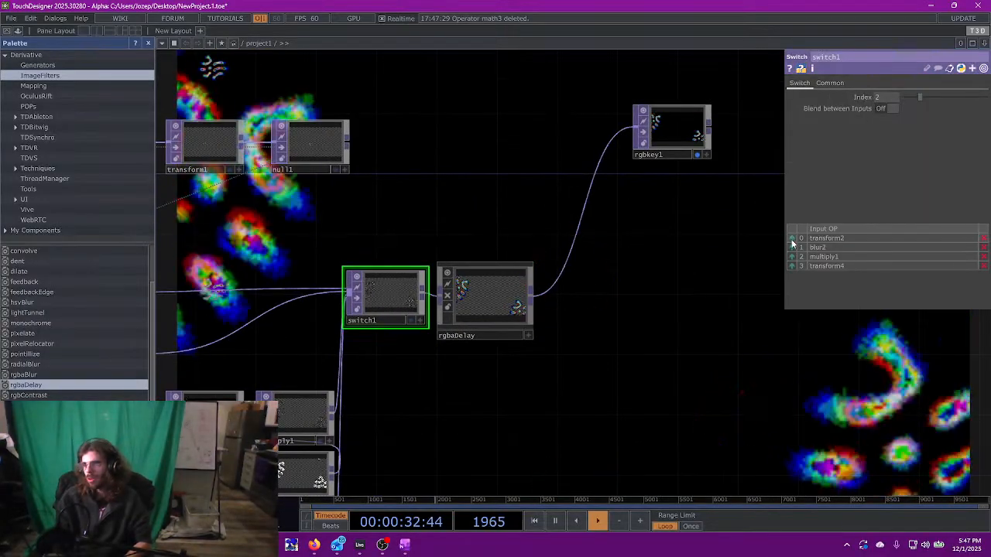
pyautogui.moveTo(449, 128); pyautogui.dragTo(519, 209)
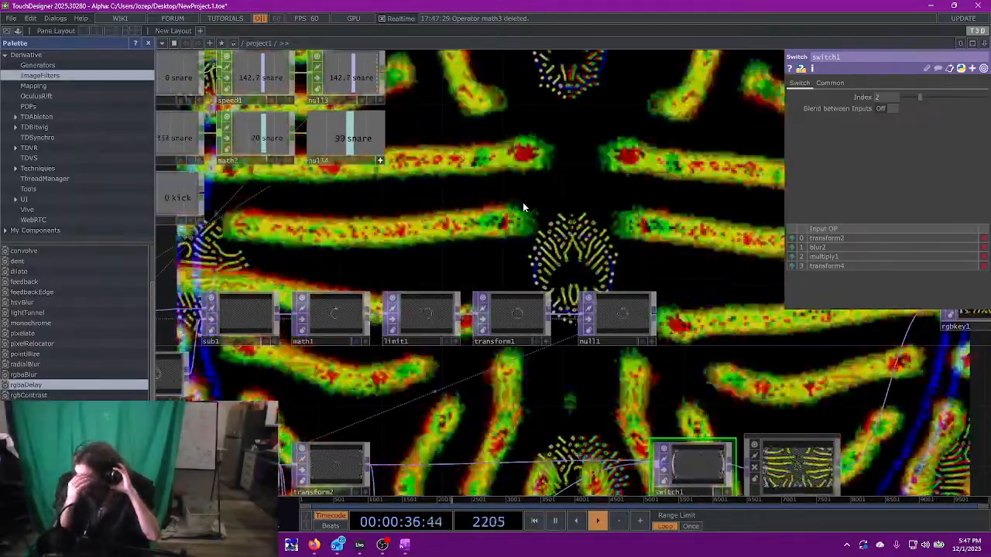
# - Append a Count CHOP to math3's output and place it beneath math2
pyautogui.moveTo(405, 243); pyautogui.dragTo(574, 256)
pyautogui.scroll(3, 449, 245)
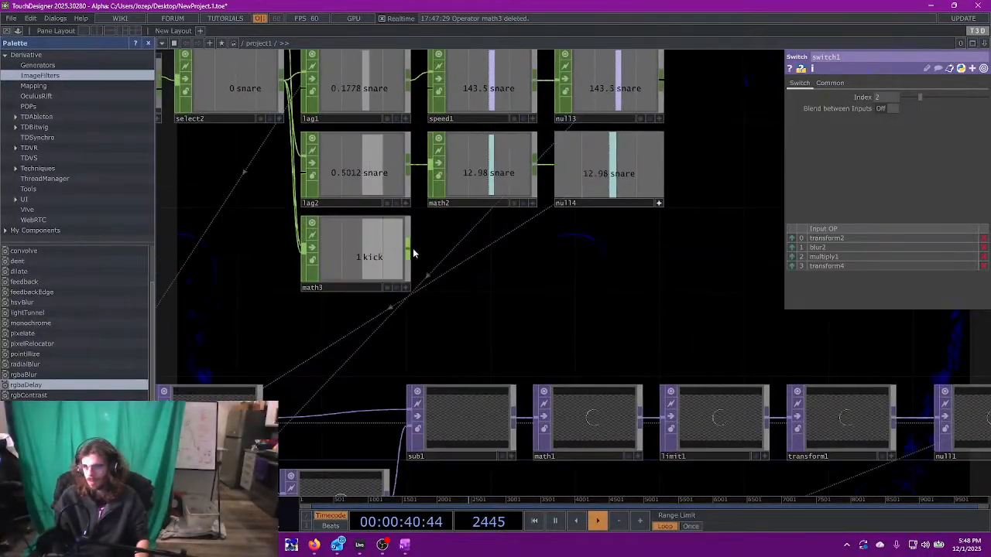
pyautogui.click(468, 250)
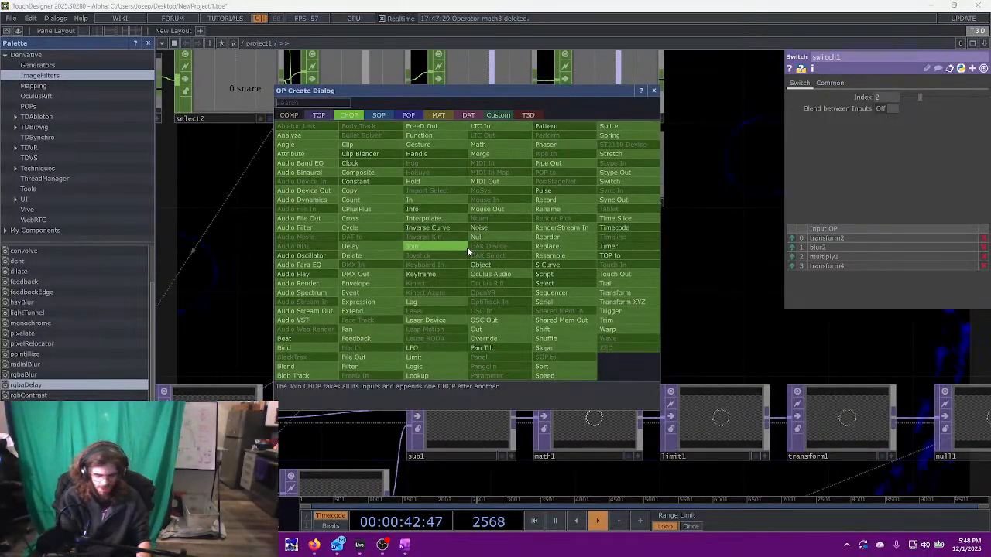
pyautogui.write('count')
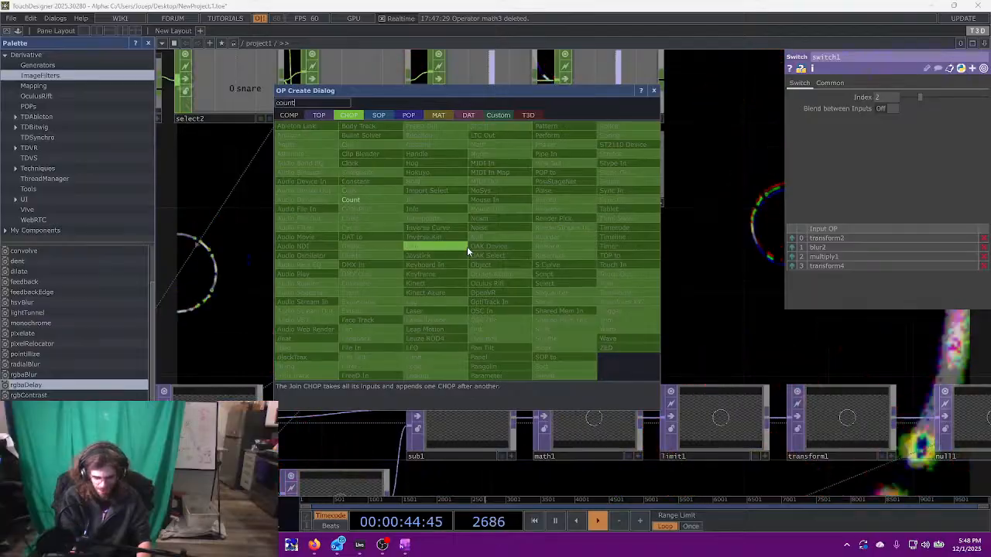
pyautogui.press('Return')
pyautogui.moveTo(467, 246); pyautogui.dragTo(488, 246)
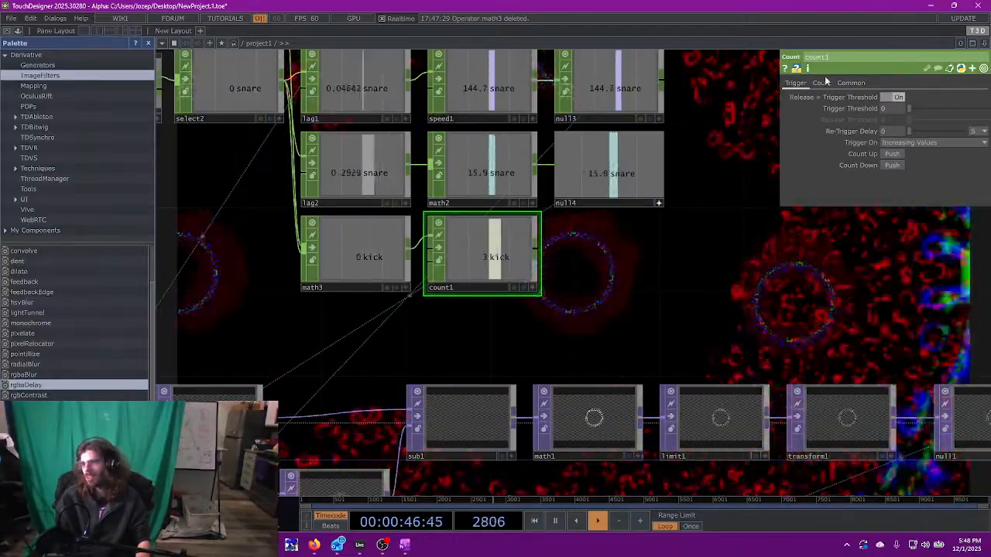
# - Make count1 loop between its minimum and maximum, with the limit maximum set to 3
pyautogui.click(821, 83)
pyautogui.click(900, 96)
pyautogui.click(895, 108)
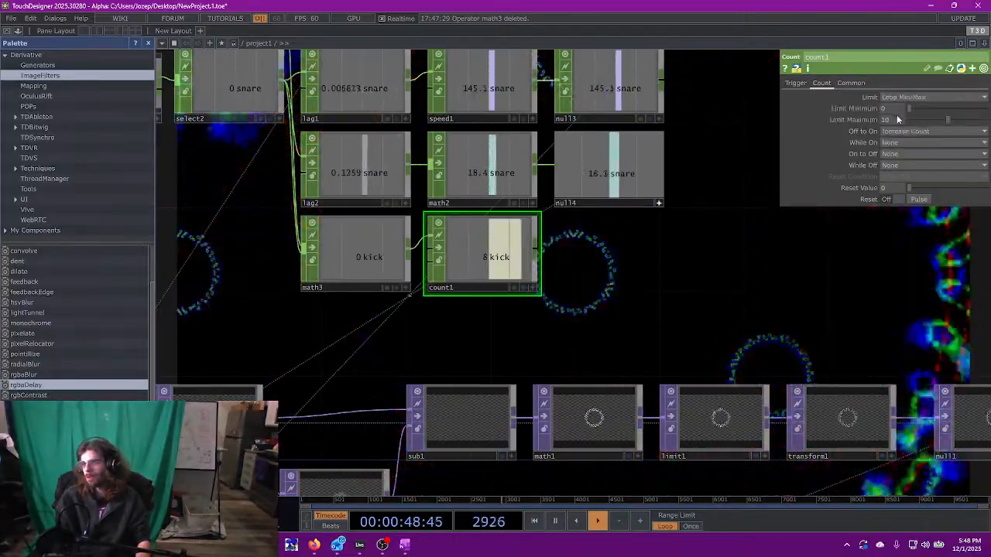
pyautogui.click(894, 119)
pyautogui.write('3')
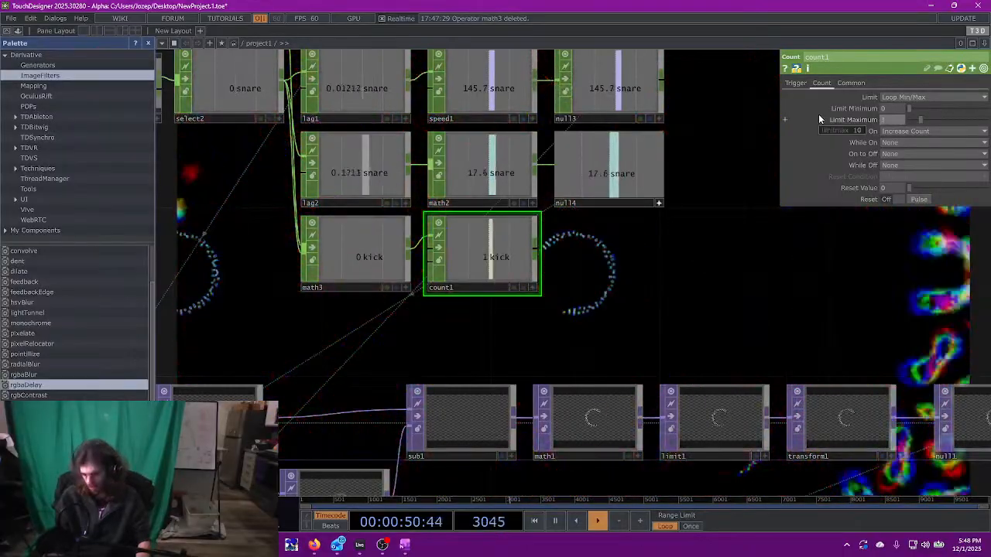
# - Append a Null CHOP to count1 and export its kick channel to switch1's Index parameter
pyautogui.click(539, 248)
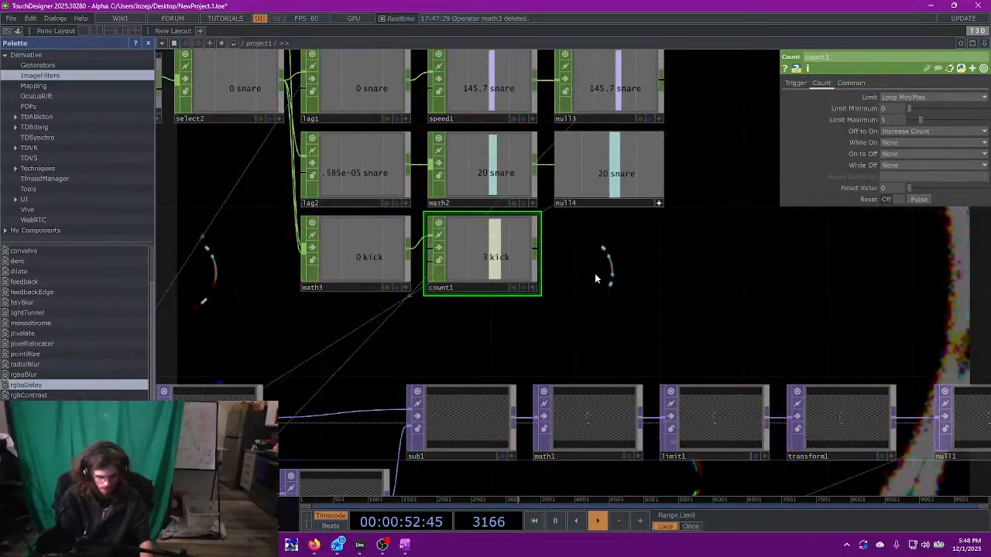
pyautogui.click(615, 262)
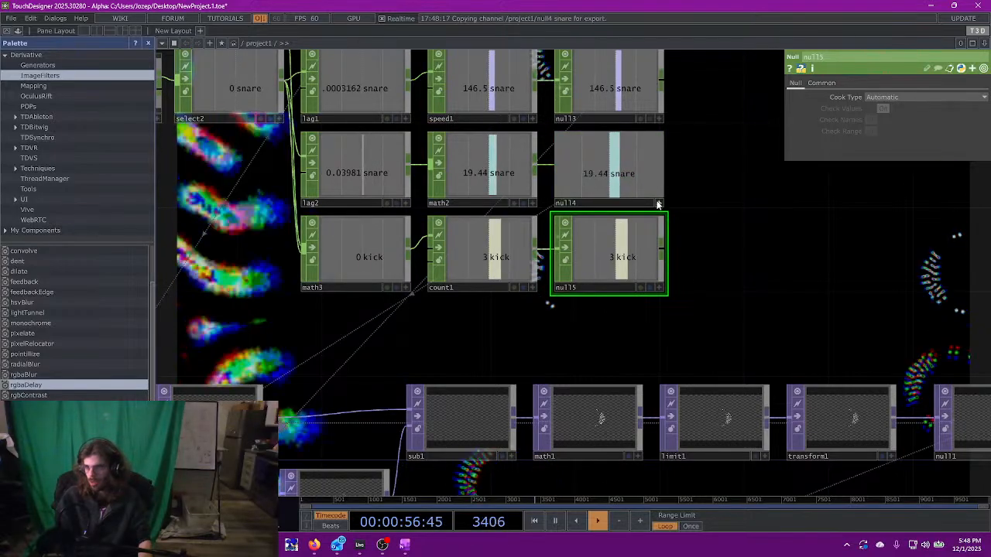
pyautogui.scroll(-3, 697, 270)
pyautogui.moveTo(772, 284); pyautogui.dragTo(507, 187)
pyautogui.click(719, 436)
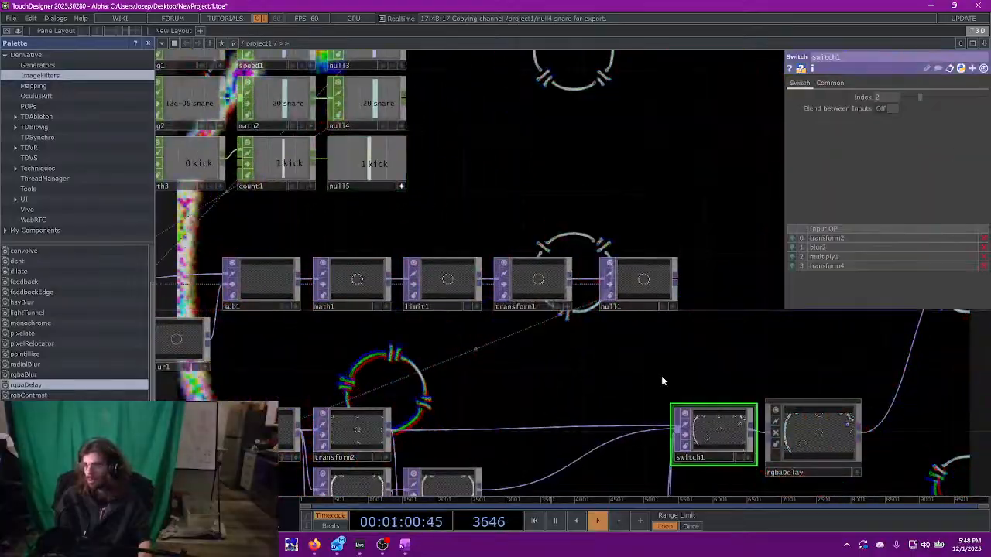
pyautogui.moveTo(881, 100); pyautogui.dragTo(861, 114)
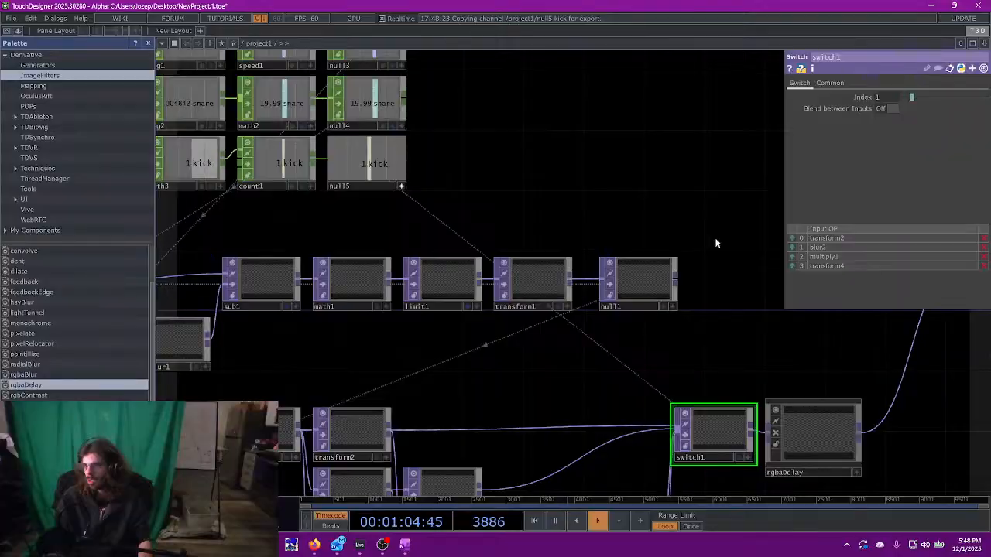
pyautogui.moveTo(716, 243); pyautogui.dragTo(621, 209)
pyautogui.scroll(-2, 635, 324)
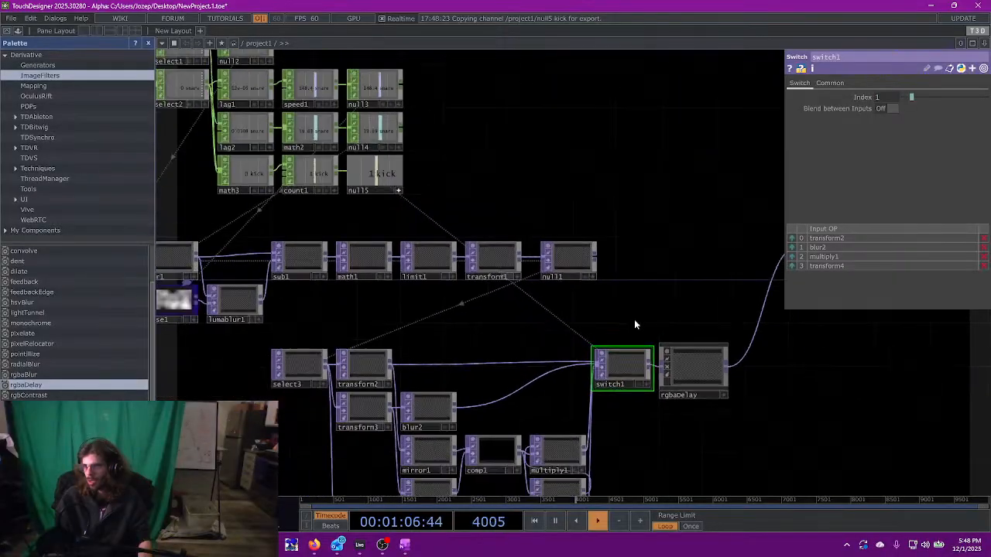
pyautogui.moveTo(607, 316); pyautogui.dragTo(658, 299)
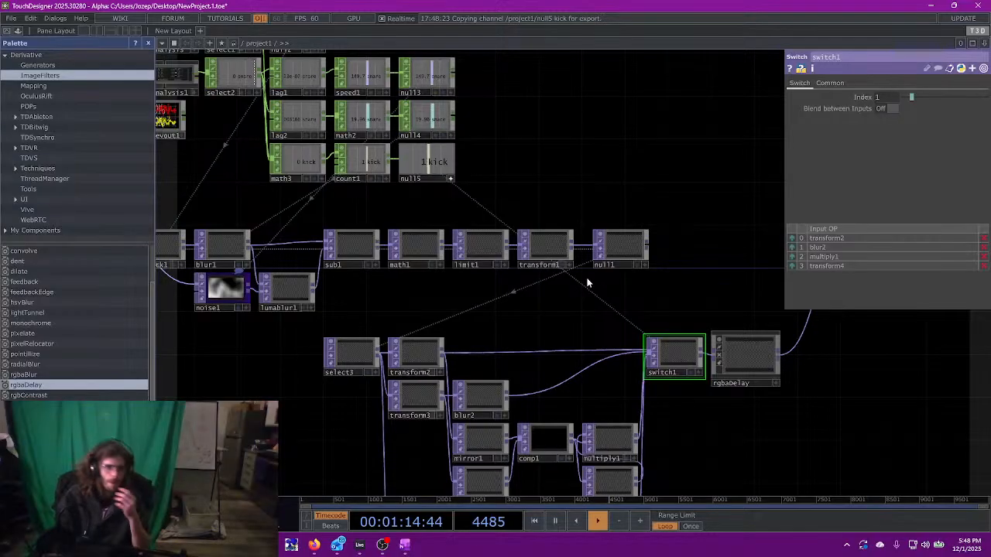
pyautogui.moveTo(570, 303); pyautogui.dragTo(302, 311)
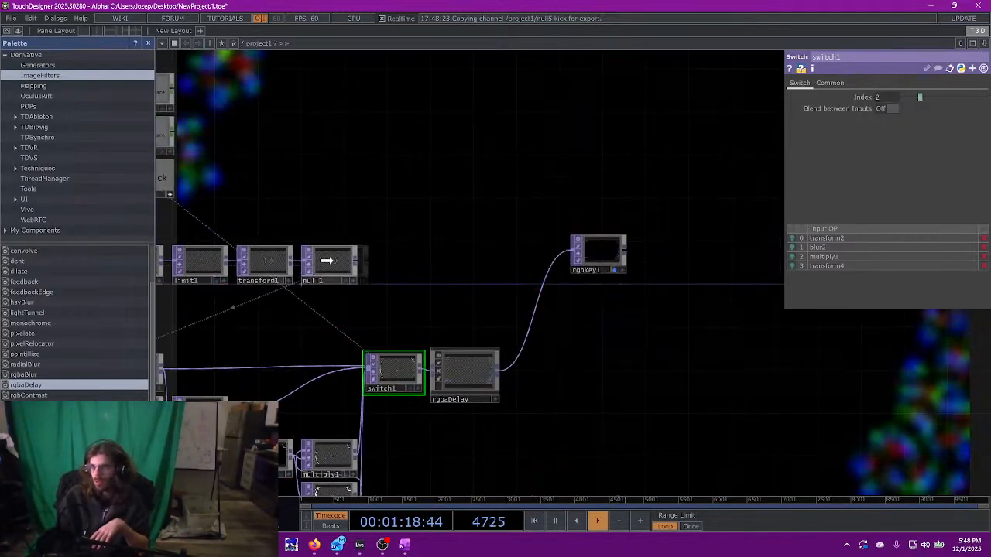
pyautogui.scroll(5, 480, 265)
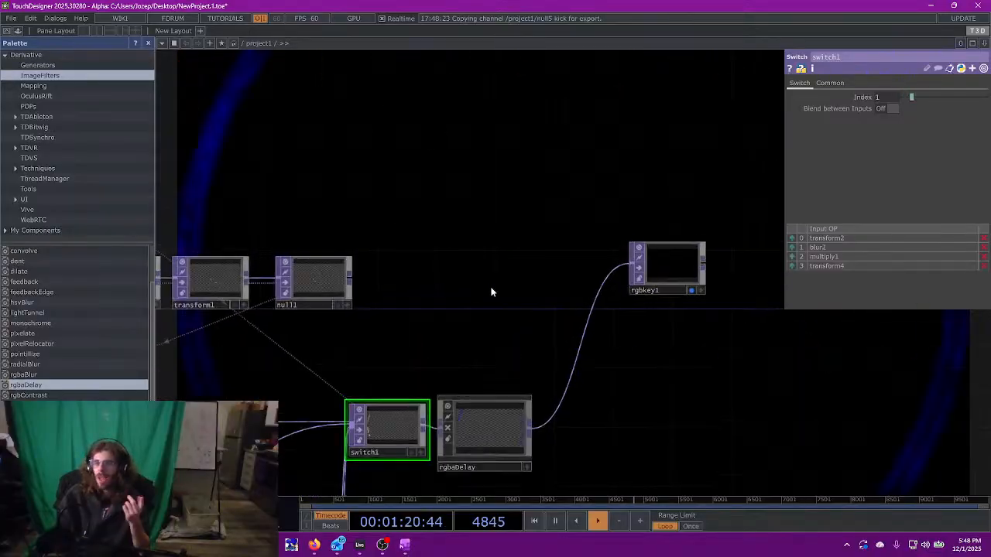
pyautogui.scroll(-2, 651, 308)
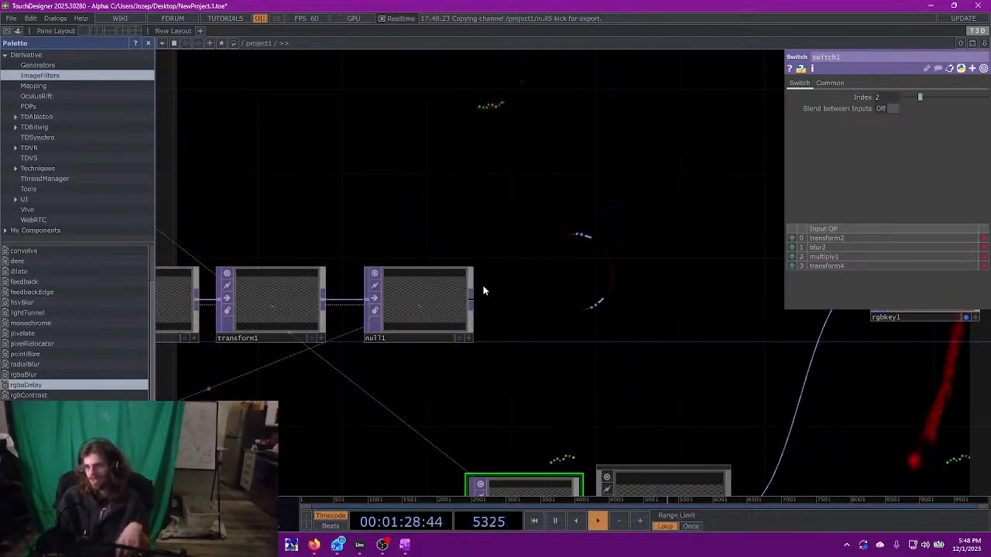
pyautogui.moveTo(539, 261); pyautogui.dragTo(529, 261)
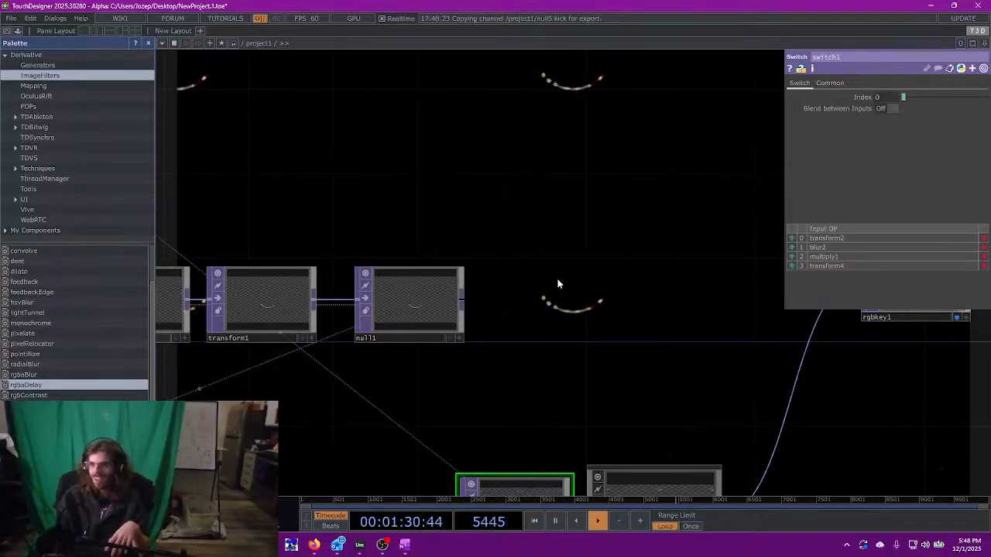
# - Look over the effect branches feeding switch1, including transform5's settings and the rgbaDelay parameters
pyautogui.scroll(-3, 559, 281)
pyautogui.moveTo(568, 299); pyautogui.dragTo(657, 210)
pyautogui.scroll(-2, 650, 225)
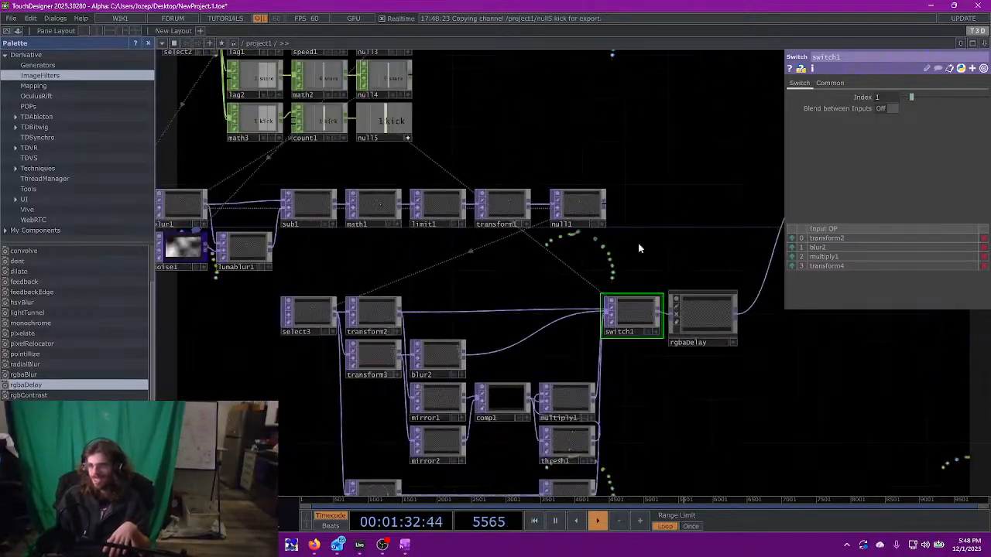
pyautogui.moveTo(640, 354); pyautogui.dragTo(715, 209)
pyautogui.click(453, 352)
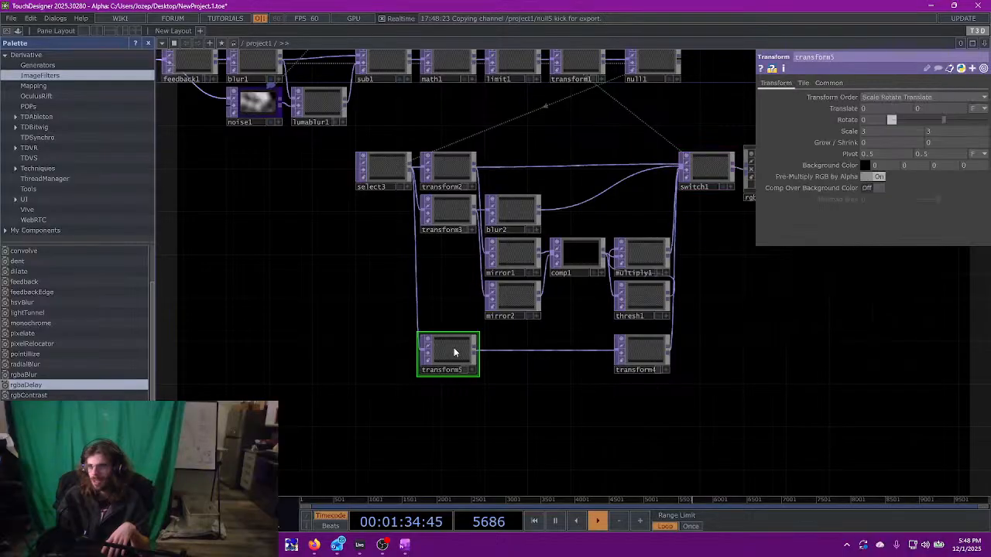
pyautogui.moveTo(742, 143); pyautogui.dragTo(519, 199)
pyautogui.moveTo(533, 368); pyautogui.dragTo(549, 380)
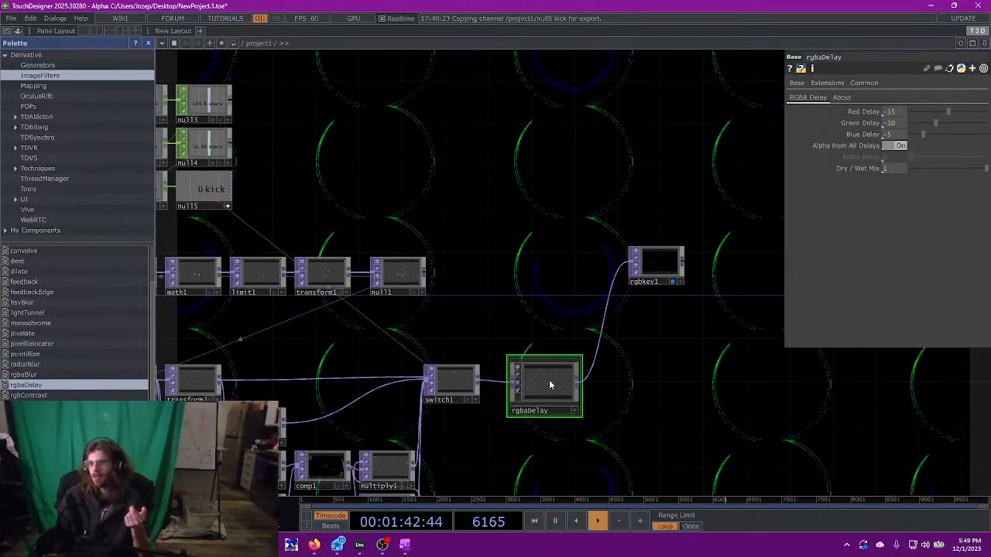
pyautogui.scroll(3, 531, 336)
pyautogui.moveTo(531, 336); pyautogui.dragTo(636, 349)
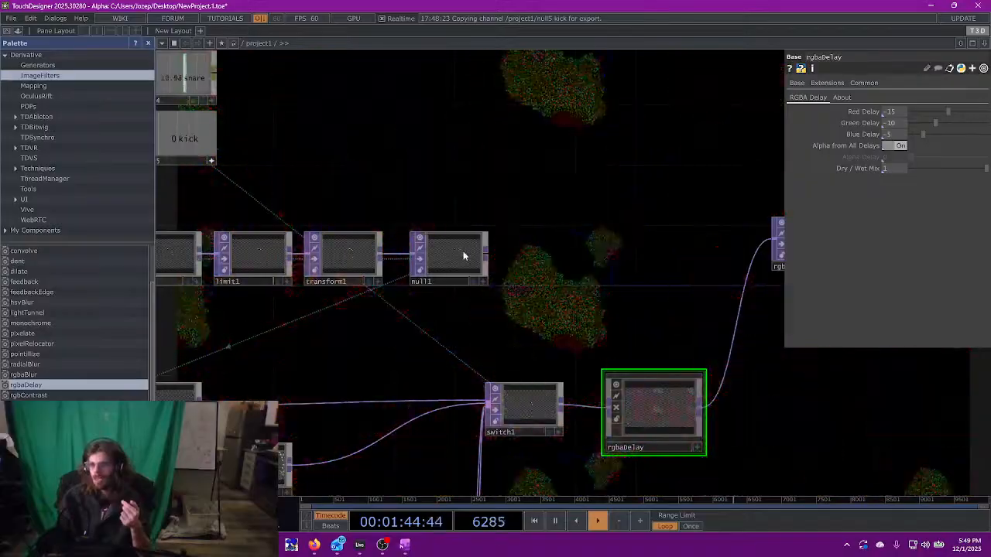
# - Insert a Composite TOP on the wire between rgbaDelay and rgbkey1, level with null1
pyautogui.click(465, 254)
pyautogui.moveTo(803, 236); pyautogui.dragTo(701, 257)
pyautogui.moveTo(824, 259); pyautogui.dragTo(824, 260)
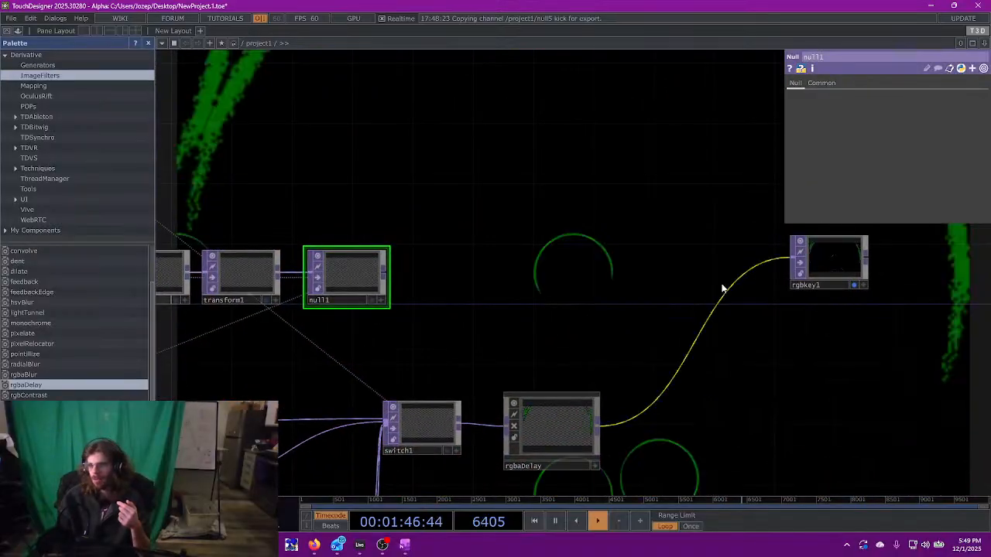
pyautogui.click(737, 280)
pyautogui.write('comp')
pyautogui.press('Return')
pyautogui.click(747, 276)
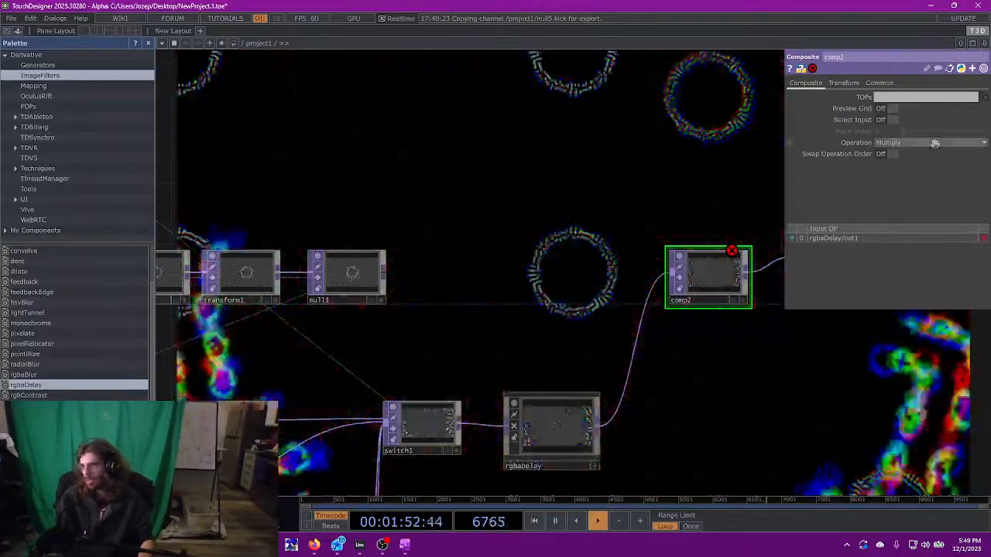
# - Set comp2's operation to Under and wire null1 in as its second input
pyautogui.click(929, 142)
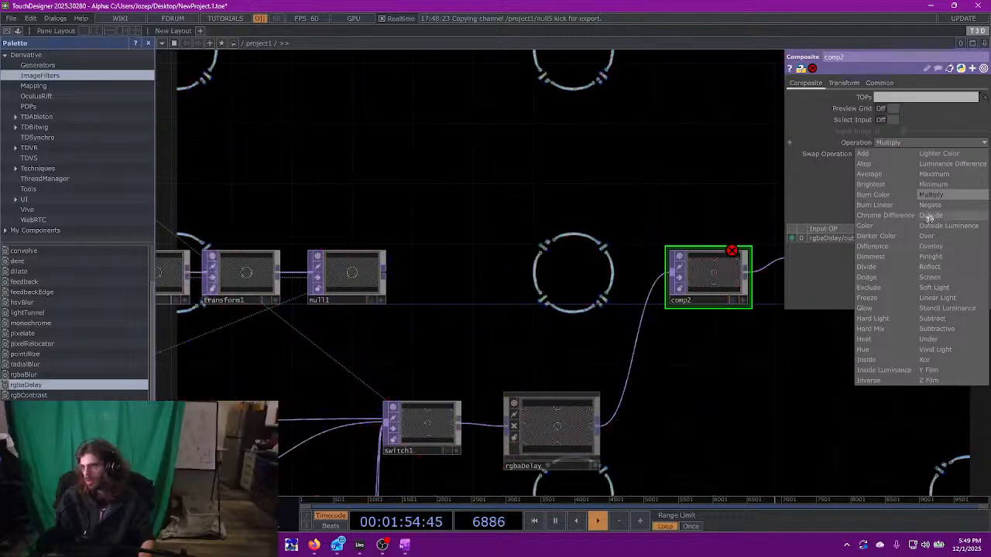
pyautogui.click(928, 339)
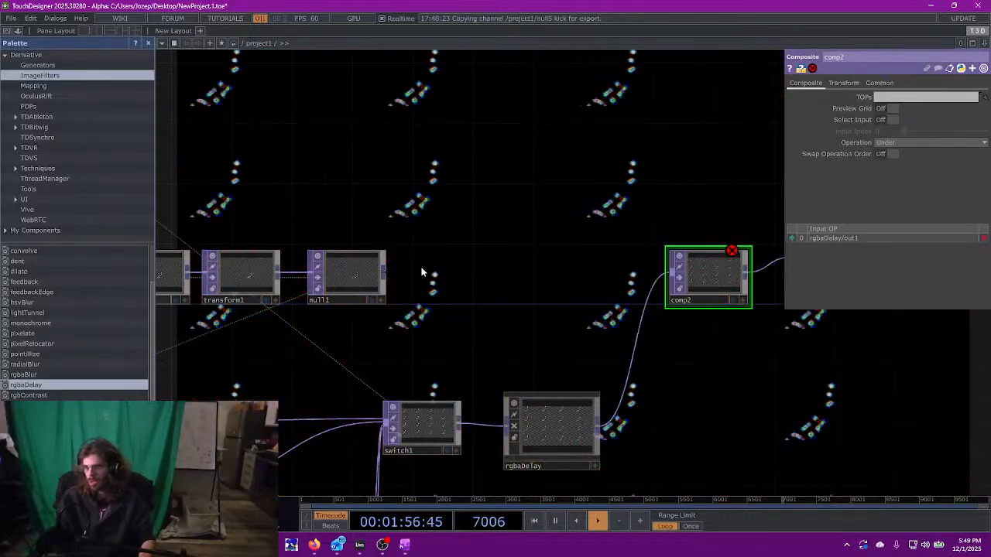
pyautogui.moveTo(389, 280); pyautogui.dragTo(674, 278)
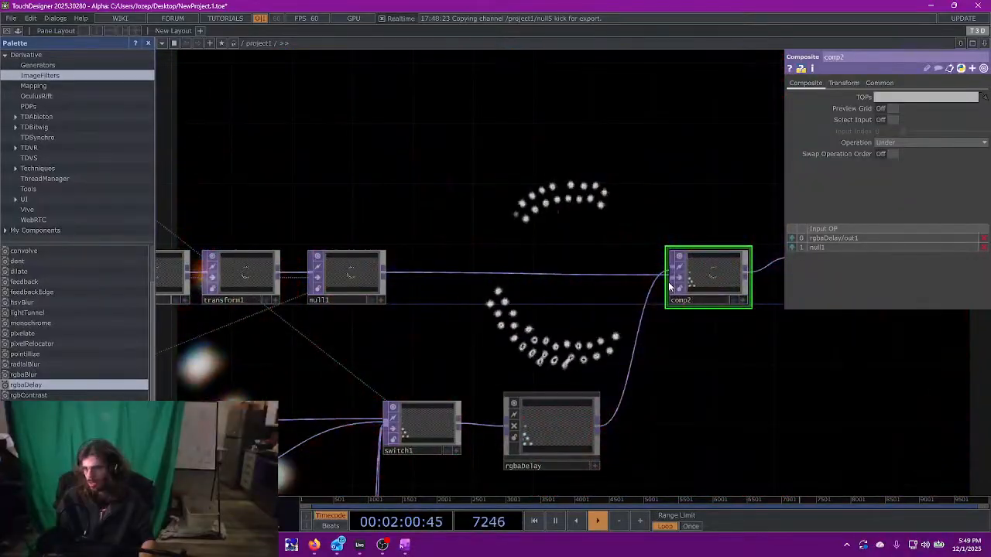
pyautogui.moveTo(552, 441); pyautogui.dragTo(536, 438)
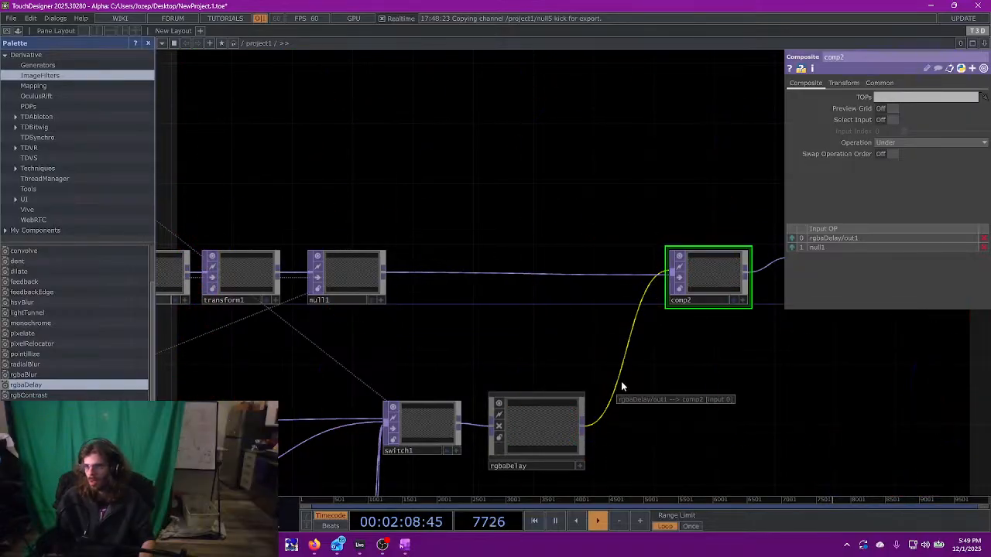
pyautogui.moveTo(647, 395); pyautogui.dragTo(619, 395)
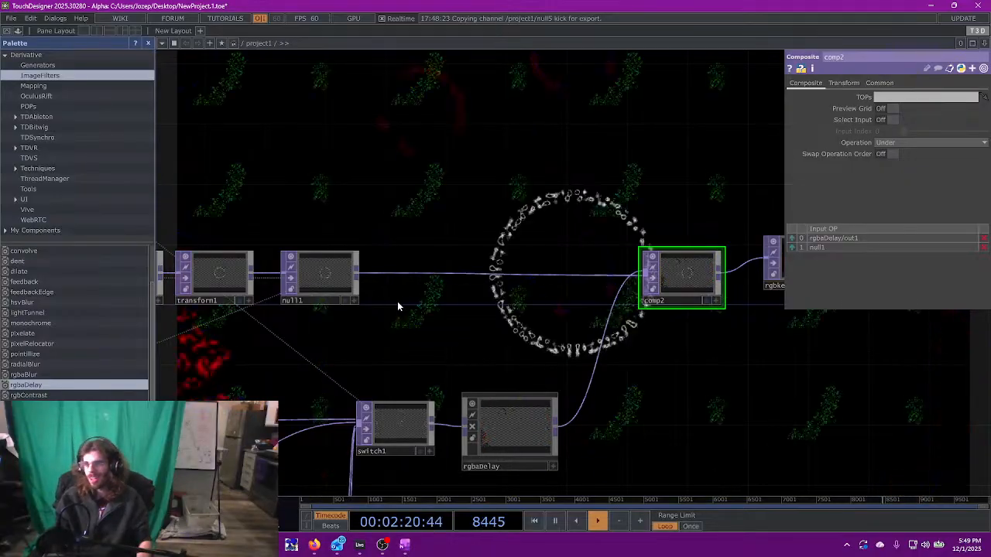
# - Insert a Transform TOP on the wire between null1 and comp2 and place it right beside null1
pyautogui.moveTo(410, 302); pyautogui.dragTo(464, 331, button='middle')
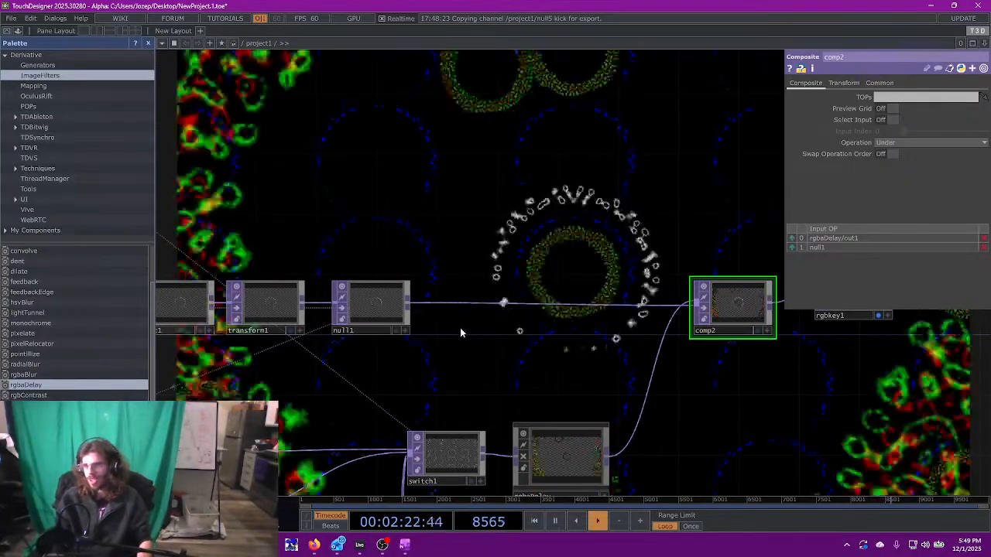
pyautogui.click(377, 301)
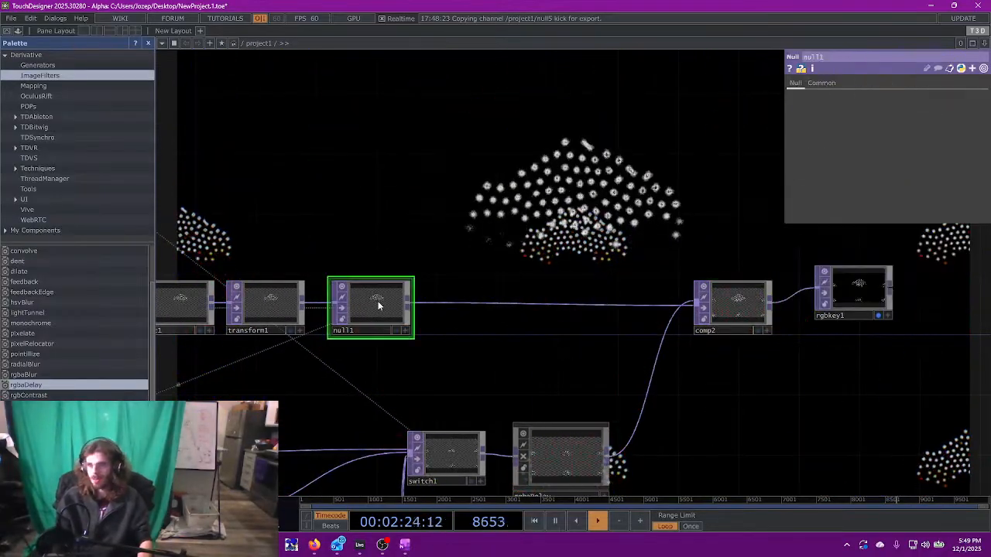
pyautogui.rightClick(450, 300)
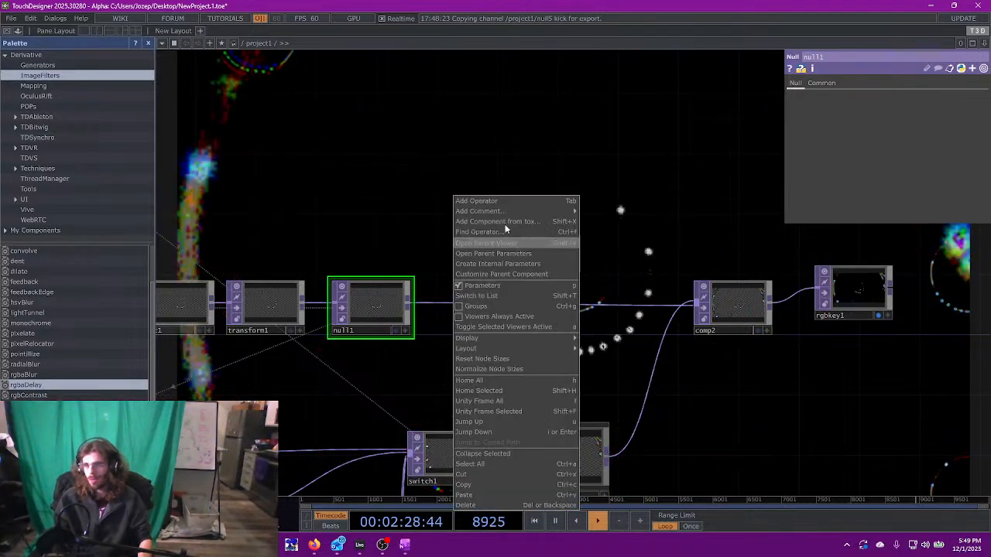
pyautogui.click(410, 229)
pyautogui.rightClick(461, 305)
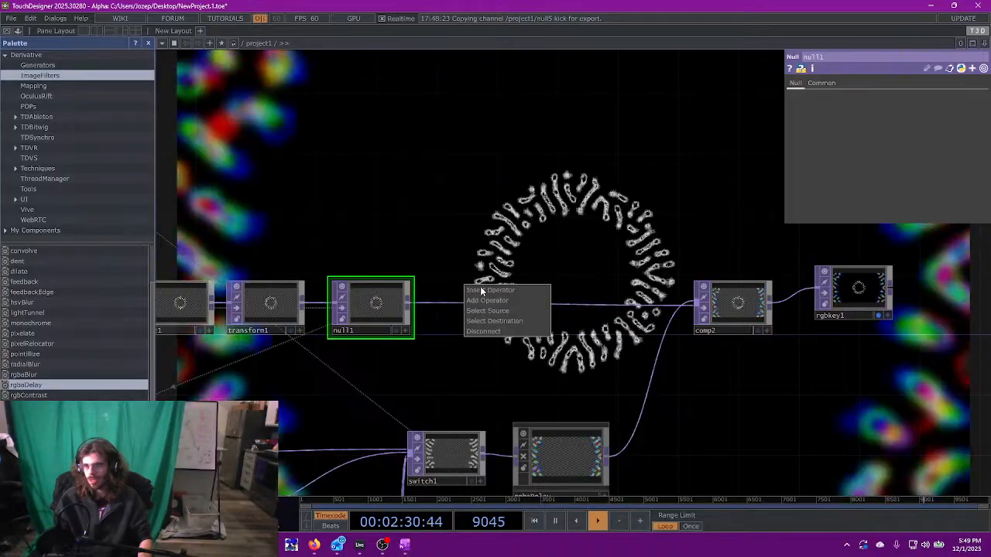
pyautogui.click(476, 290)
pyautogui.write('transfo')
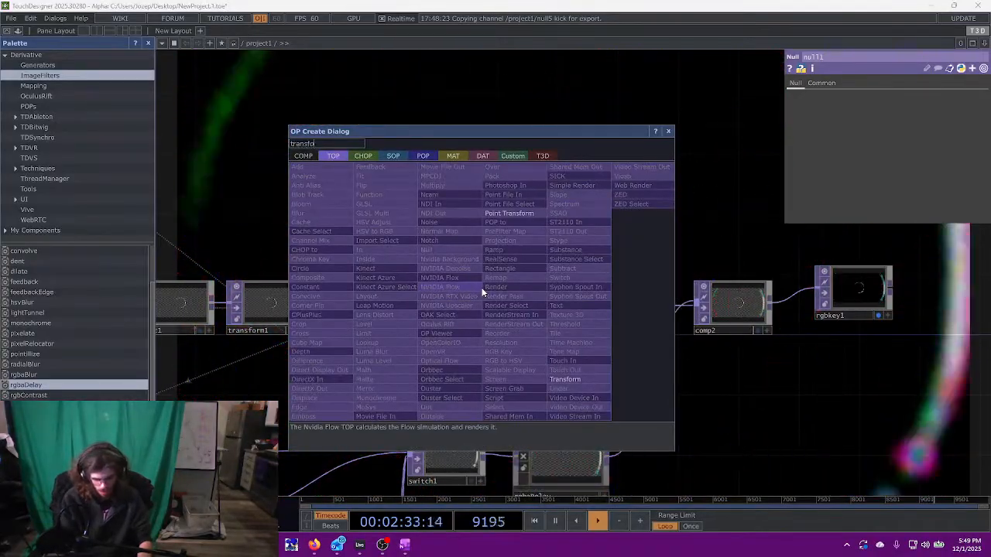
pyautogui.press('Return')
pyautogui.click(481, 292)
pyautogui.moveTo(482, 292); pyautogui.dragTo(466, 306)
pyautogui.moveTo(392, 312); pyautogui.dragTo(377, 312)
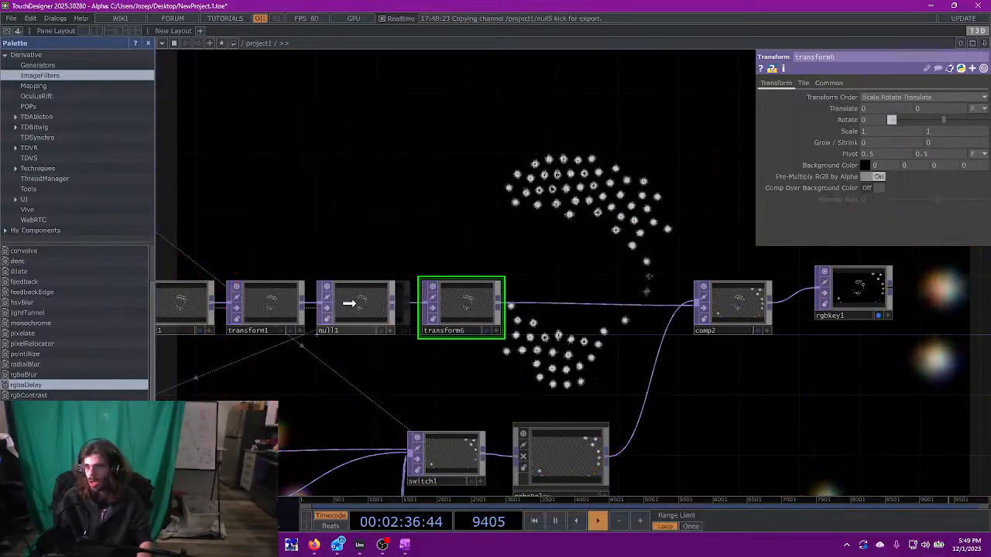
pyautogui.moveTo(465, 307); pyautogui.dragTo(449, 307)
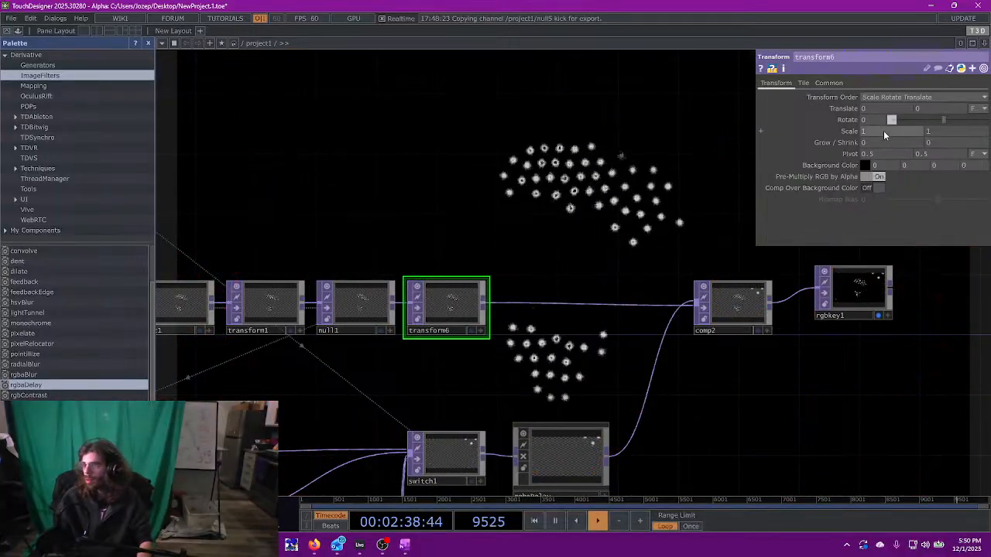
# - Set the scale of transform6 to 2 on both axes
pyautogui.write('2')
pyautogui.press('Return')
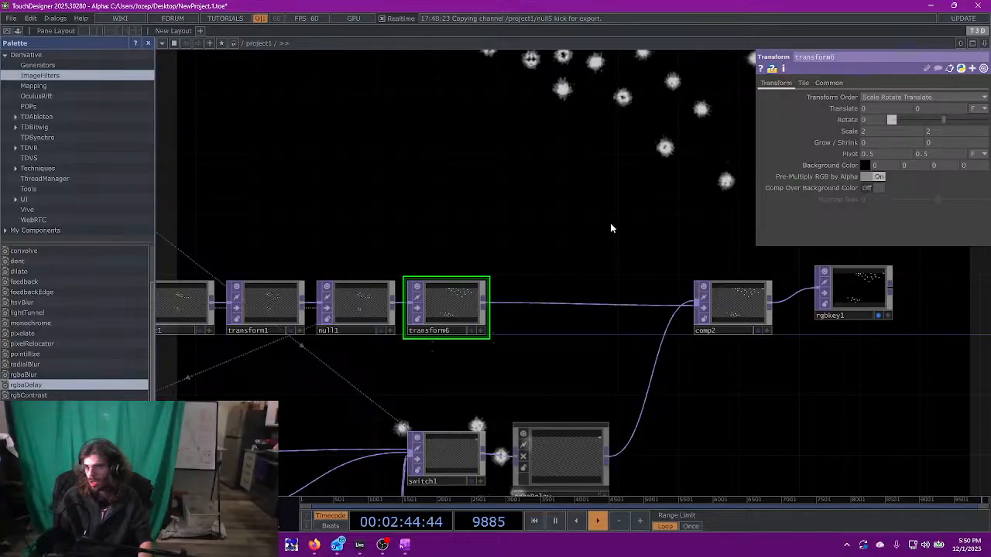
pyautogui.moveTo(570, 222); pyautogui.dragTo(465, 225)
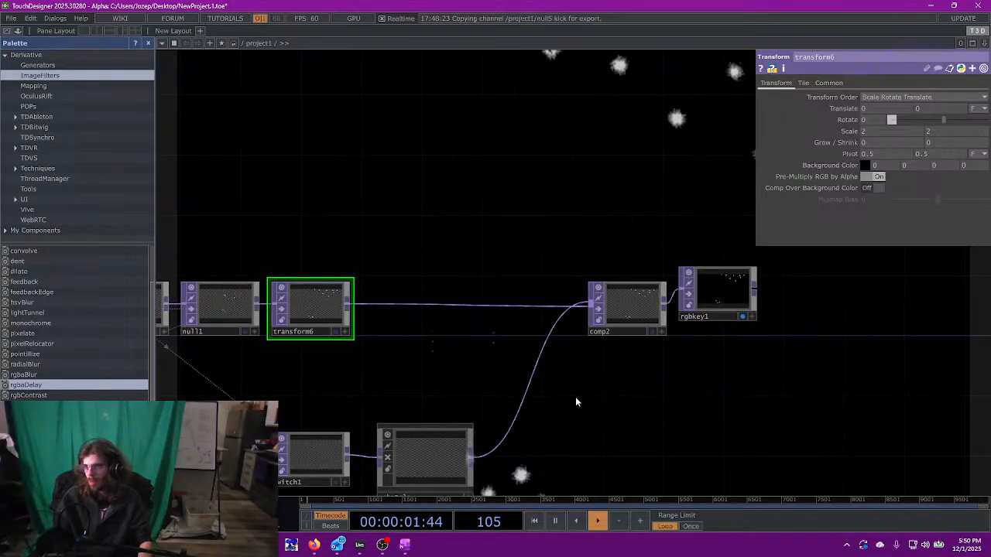
# - Insert a Blur TOP between rgbaDelay and comp2, align it beside rgbaDelay, and set its filter size to 4
pyautogui.moveTo(535, 433); pyautogui.dragTo(499, 390)
pyautogui.click(484, 371)
pyautogui.write('blur')
pyautogui.press('Return')
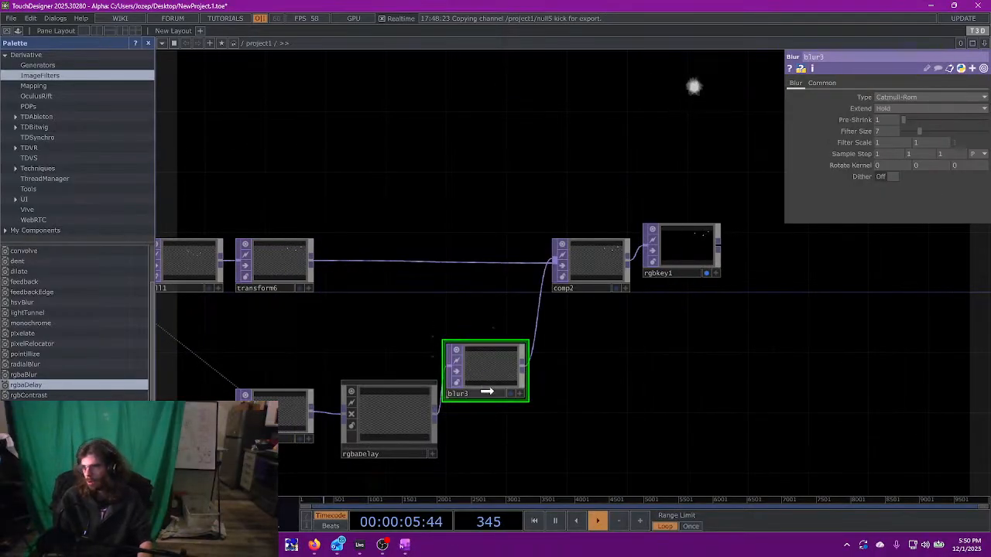
pyautogui.moveTo(484, 373); pyautogui.dragTo(497, 418)
pyautogui.moveTo(941, 135); pyautogui.dragTo(911, 132)
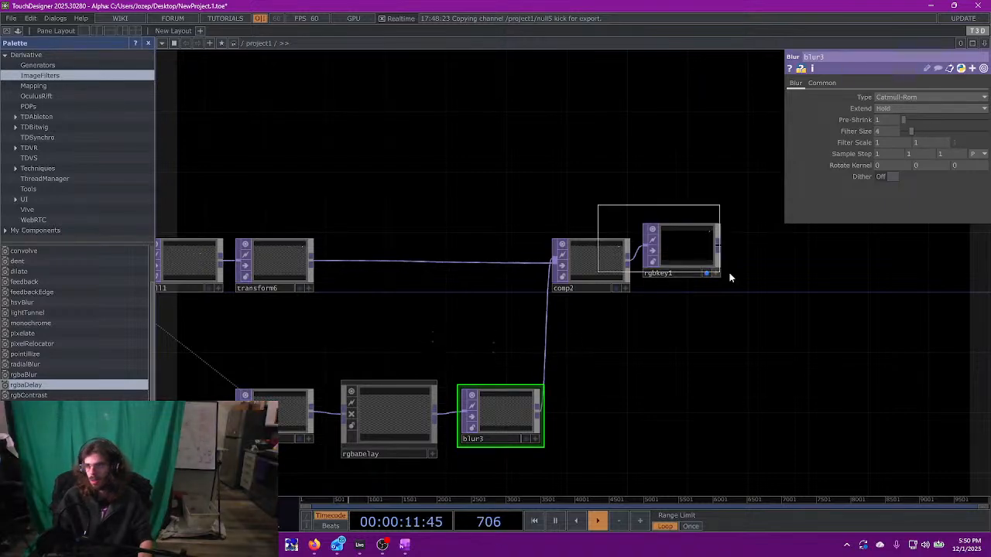
# - Append a Null TOP at the far end of the chain as the displayed background, and delete rgbkey1
pyautogui.moveTo(727, 277); pyautogui.dragTo(689, 246)
pyautogui.moveTo(617, 171); pyautogui.dragTo(417, 172)
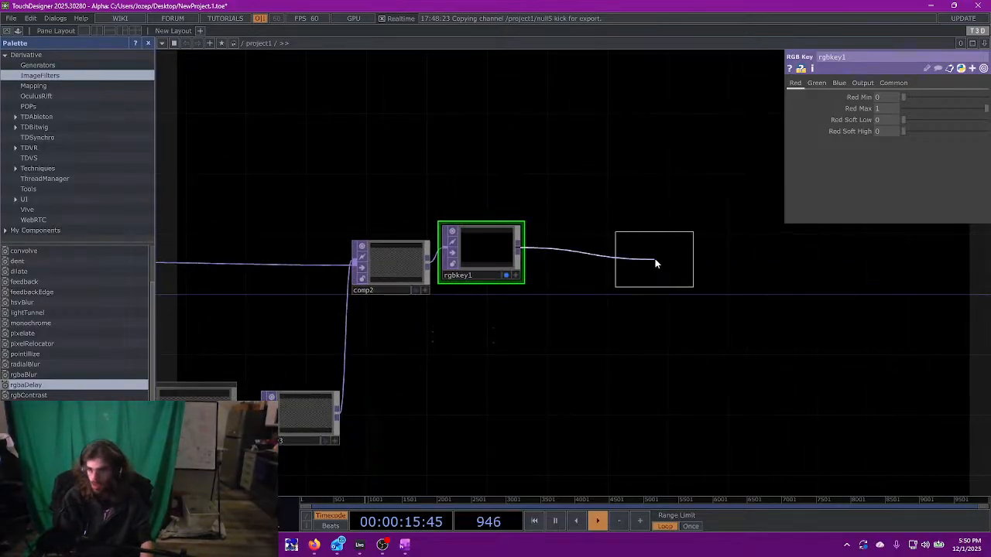
pyautogui.click(917, 266)
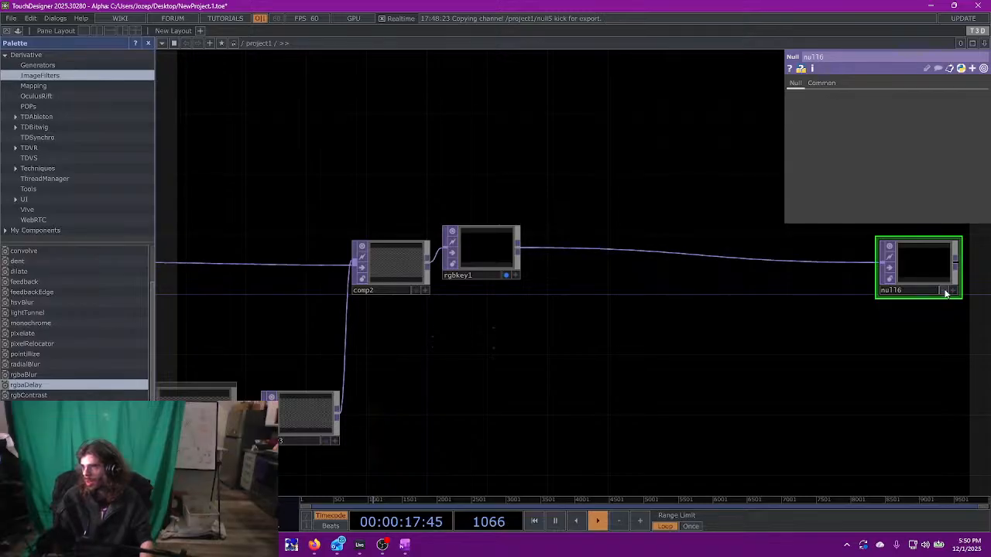
pyautogui.click(499, 256)
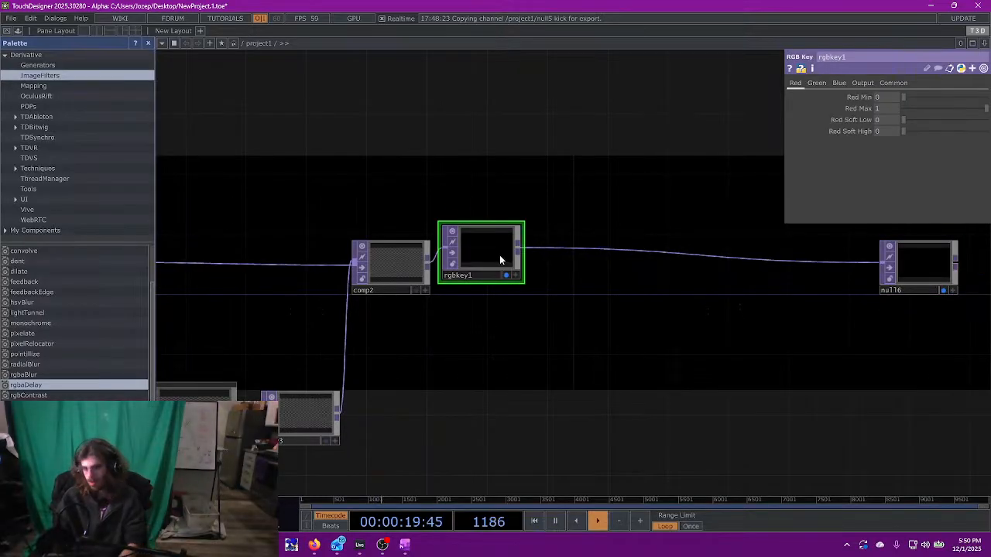
pyautogui.press('Delete')
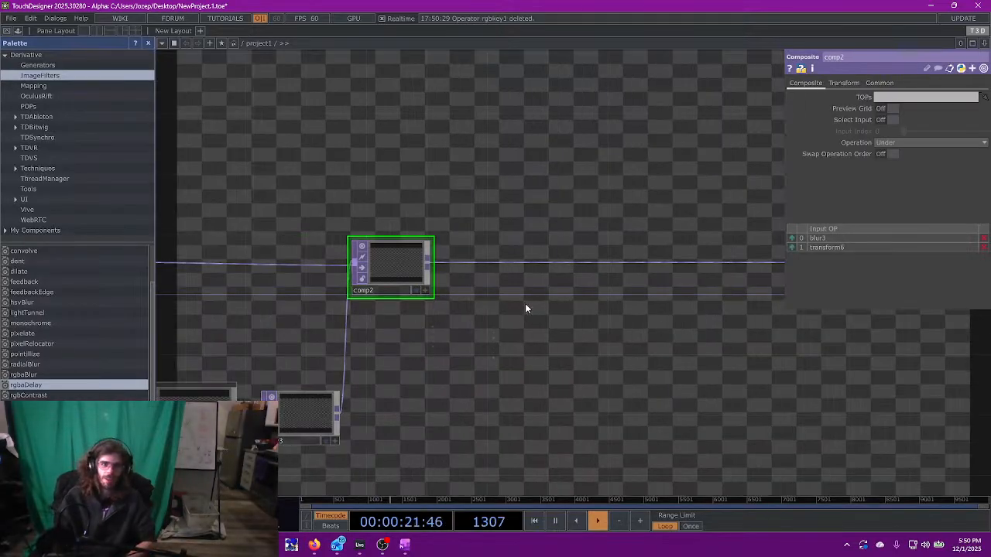
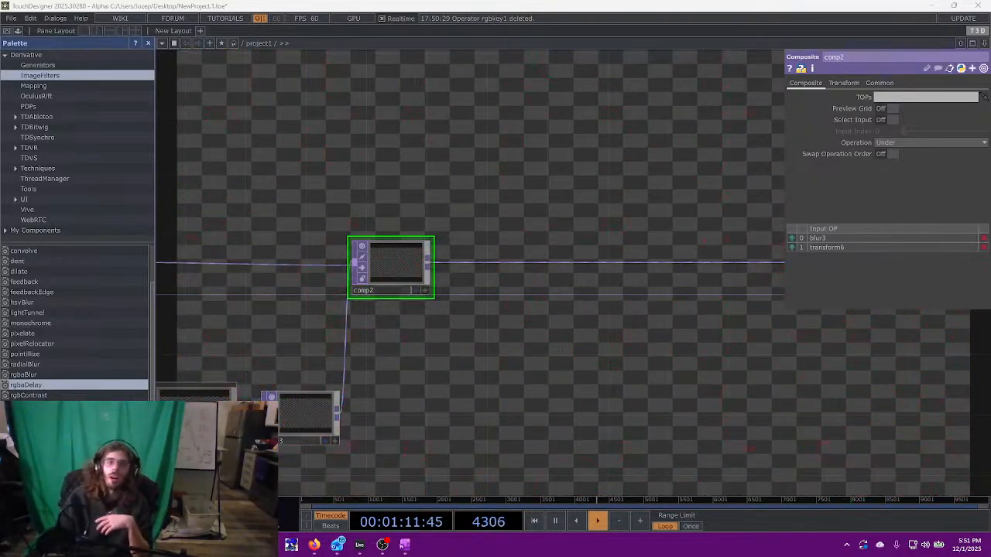
# - Load the movie The Cool POP Test.mov into the network and place it above the wire between transform6 and comp2
pyautogui.moveTo(428, 152); pyautogui.dragTo(429, 152)
pyautogui.moveTo(452, 197); pyautogui.dragTo(582, 207)
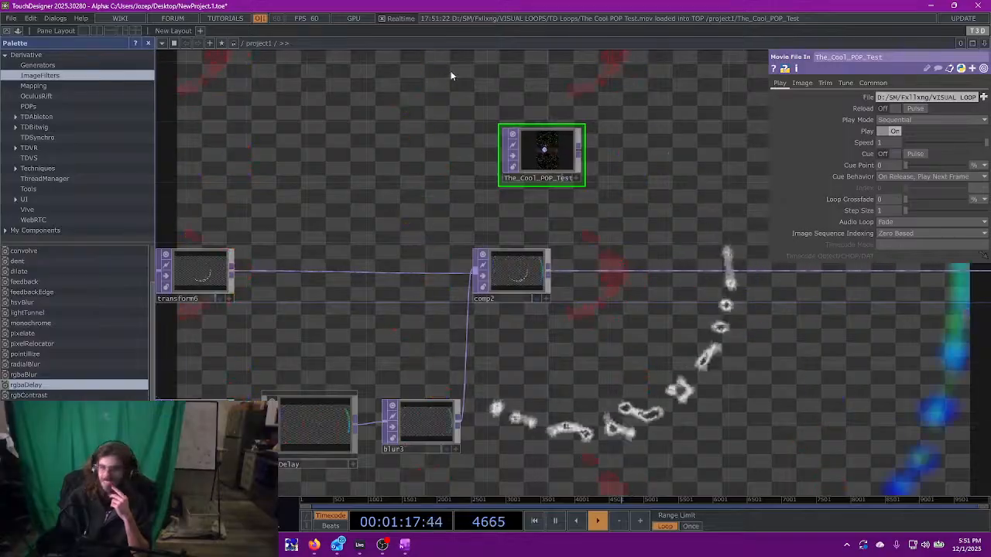
pyautogui.moveTo(520, 105); pyautogui.dragTo(608, 121)
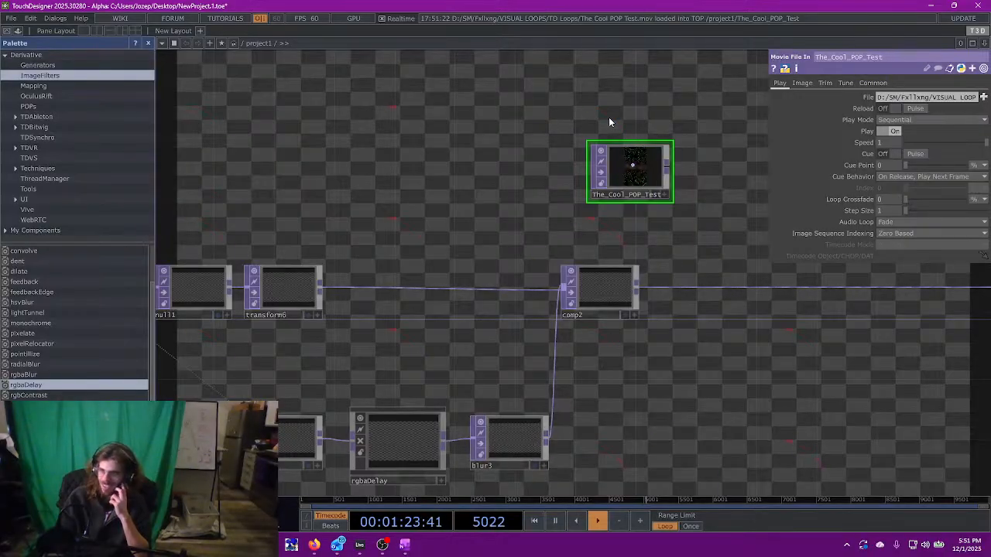
pyautogui.moveTo(634, 159); pyautogui.dragTo(423, 174)
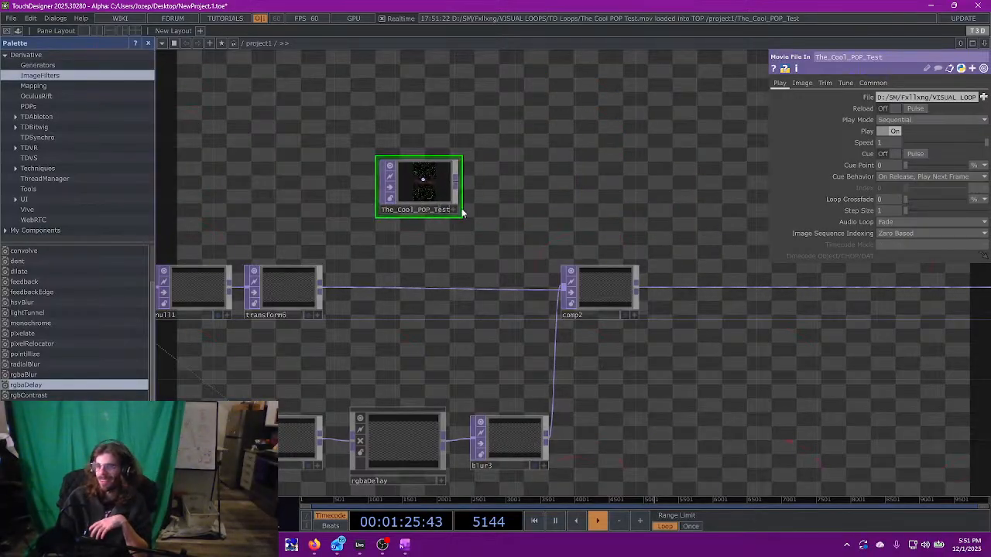
# - Preview the The_Cool_POP_Test movie as the network background, and turn its background display off again
pyautogui.scroll(3, 432, 198)
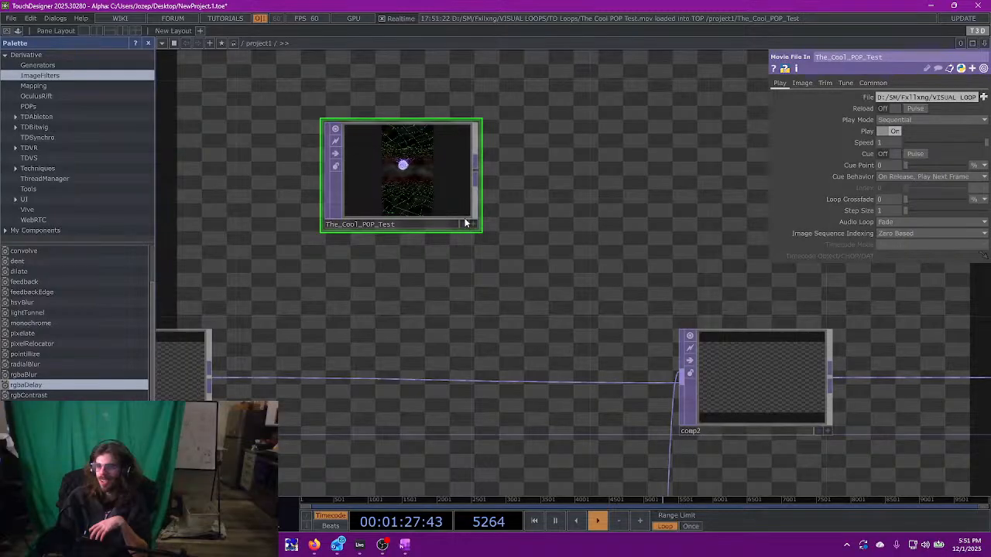
pyautogui.click(462, 224)
pyautogui.moveTo(535, 307); pyautogui.dragTo(256, 282)
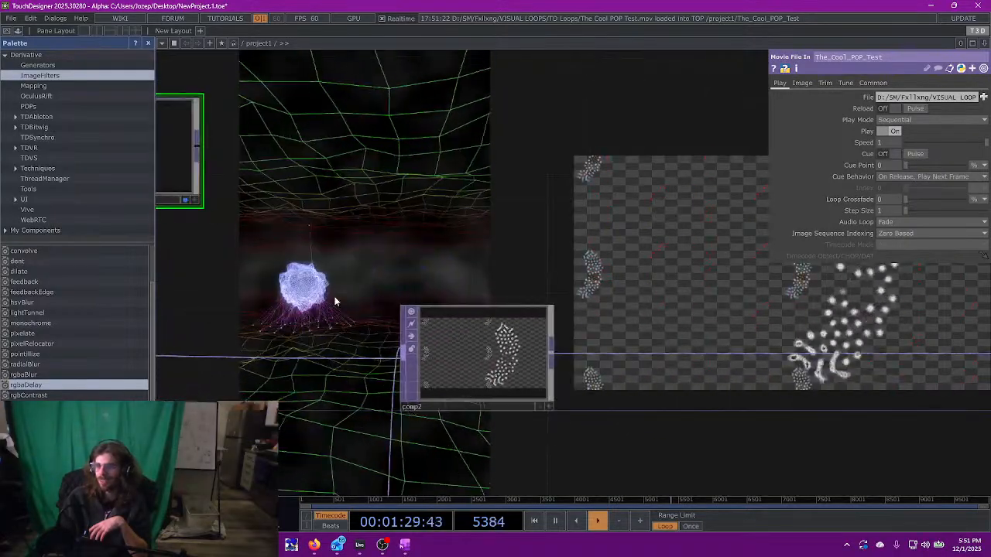
pyautogui.moveTo(361, 175); pyautogui.dragTo(616, 223)
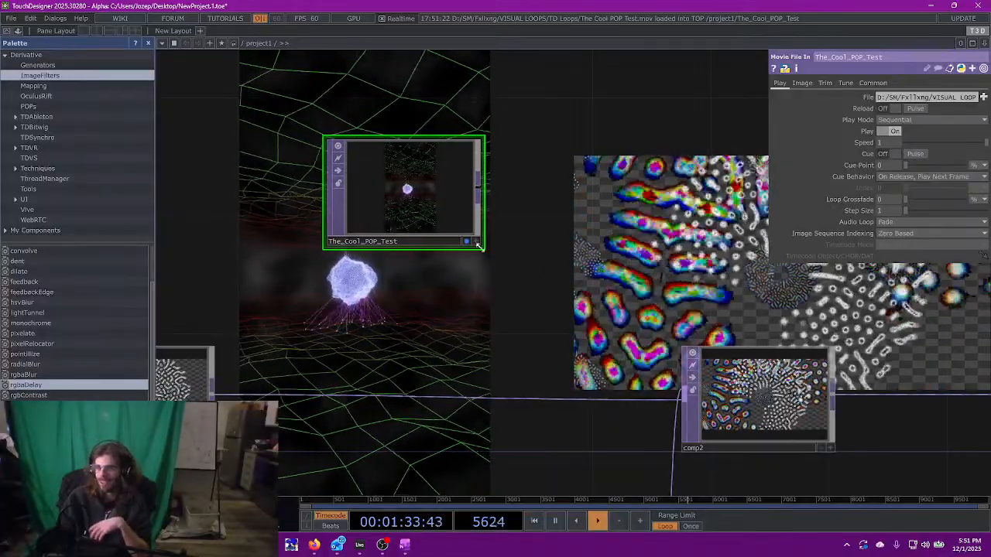
pyautogui.click(469, 240)
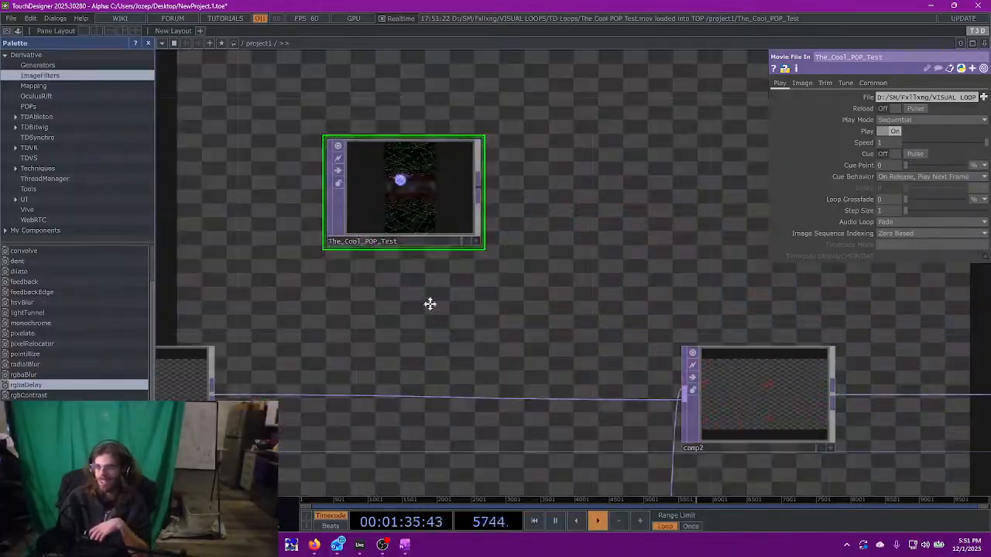
pyautogui.moveTo(426, 307); pyautogui.dragTo(505, 293)
pyautogui.scroll(-4, 504, 293)
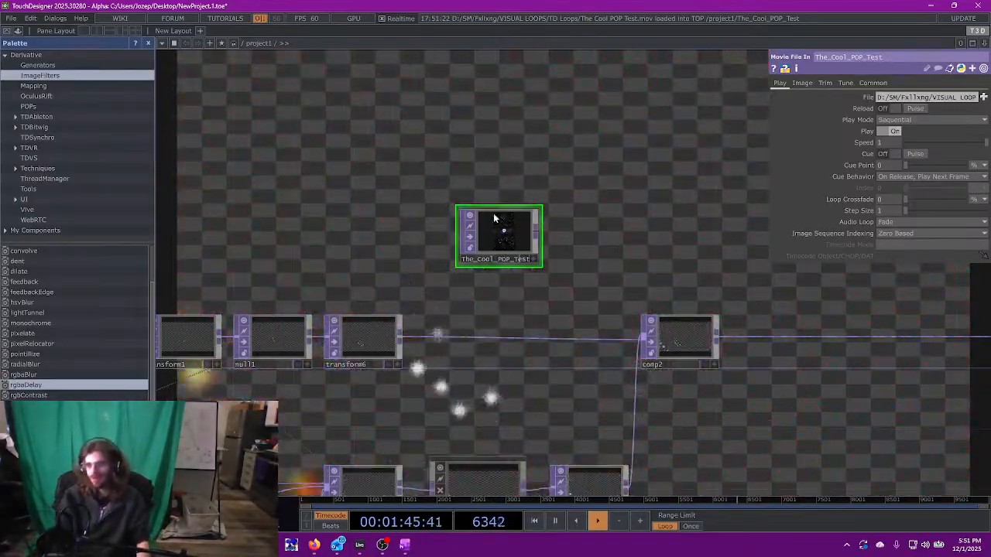
# - Move the The_Cool_POP_Test movie node farther from comp2, toward transform1, and append a Fit TOP to it
pyautogui.moveTo(493, 218); pyautogui.dragTo(592, 209, button='middle')
pyautogui.moveTo(593, 210); pyautogui.dragTo(462, 217)
pyautogui.moveTo(560, 221); pyautogui.dragTo(420, 250, button='middle')
pyautogui.moveTo(528, 272); pyautogui.dragTo(641, 283, button='middle')
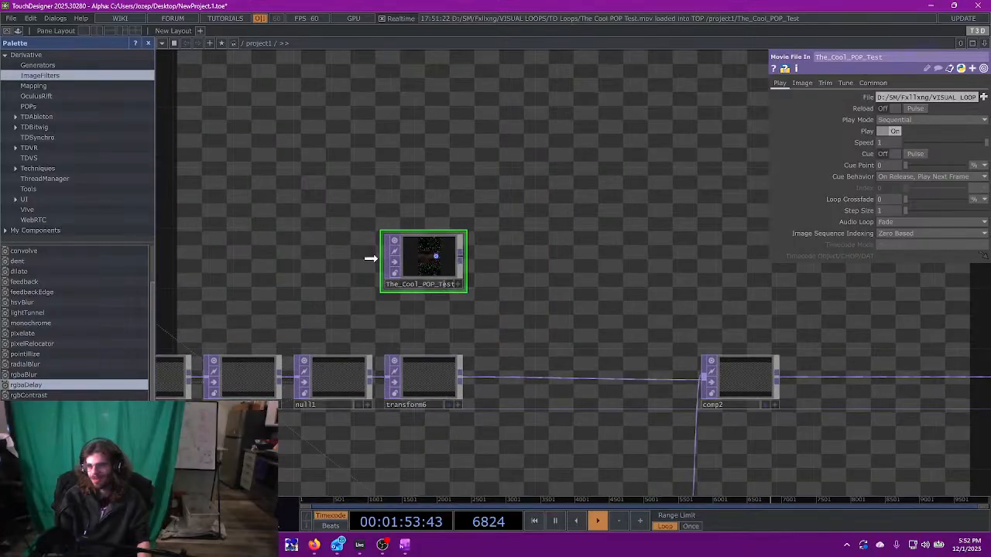
pyautogui.moveTo(398, 263); pyautogui.dragTo(246, 255)
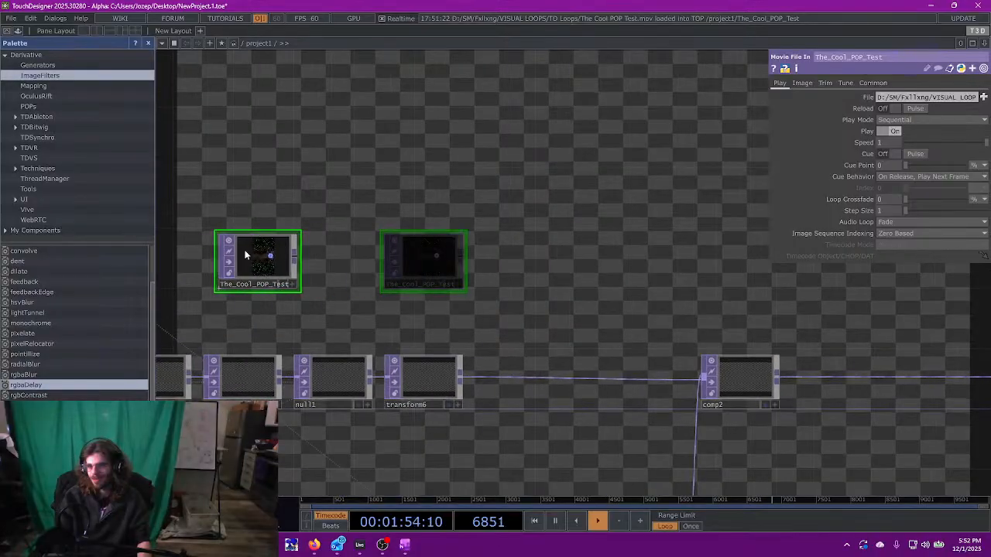
pyautogui.click(367, 261)
pyautogui.click(244, 145)
pyautogui.click(348, 260)
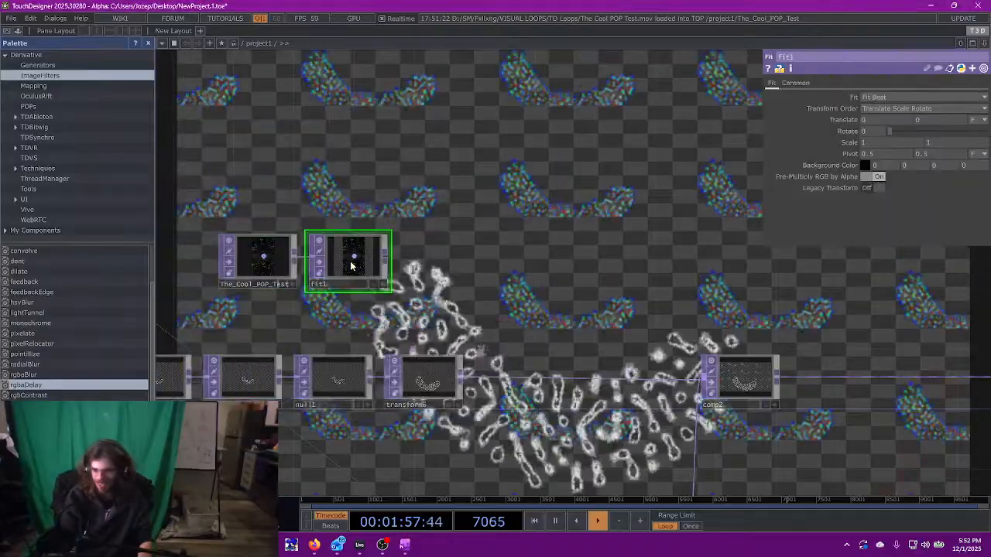
# - Set the Fit TOP's fit mode to Fill so the movie covers the whole frame
pyautogui.click(795, 83)
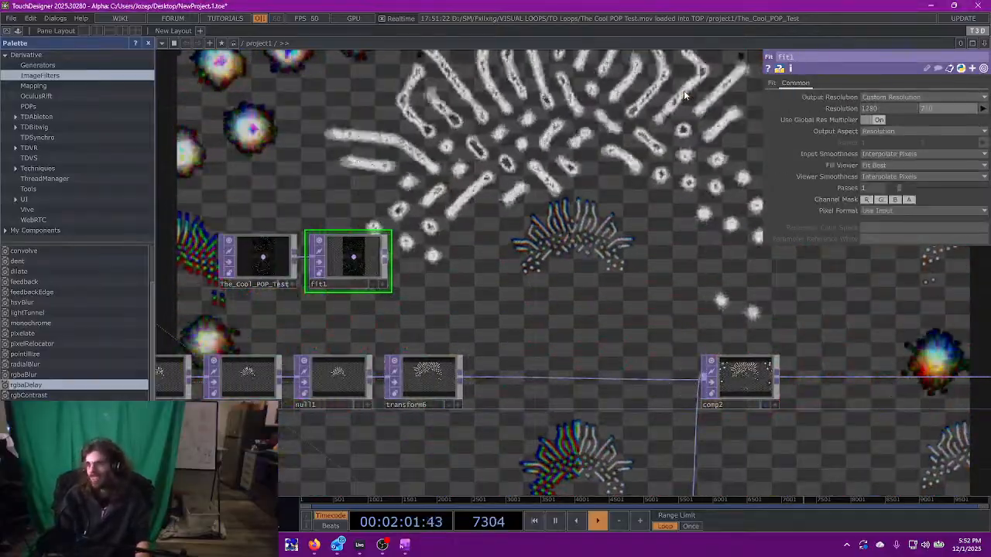
pyautogui.click(772, 83)
pyautogui.click(882, 109)
pyautogui.scroll(3, 534, 204)
pyautogui.scroll(-1, 542, 240)
pyautogui.scroll(3, 513, 272)
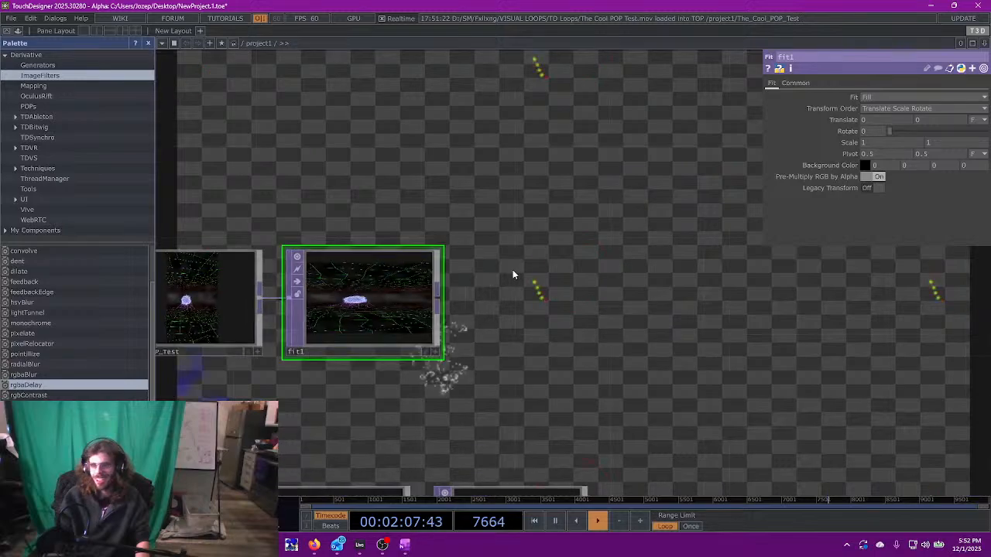
# - Append a Null TOP to fit1 and place it in the row above comp2
pyautogui.scroll(-3, 584, 260)
pyautogui.moveTo(656, 287); pyautogui.dragTo(529, 261)
pyautogui.hotkey('ctrl', 'n')
pyautogui.click(728, 265)
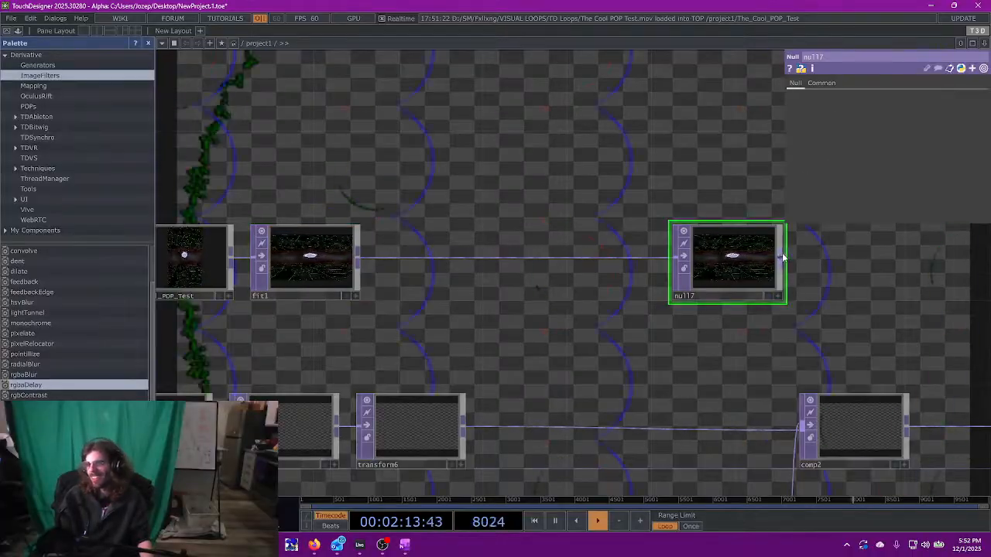
# - Connect null7 into comp2 and order its inputs as transform6, null7, blur3
pyautogui.click(797, 424)
pyautogui.click(841, 427)
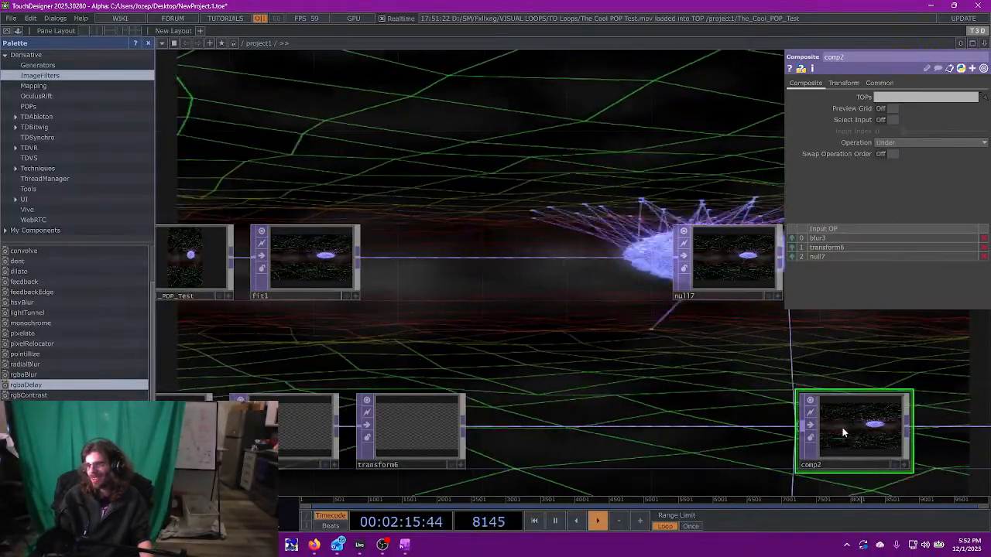
pyautogui.moveTo(791, 237); pyautogui.dragTo(790, 259)
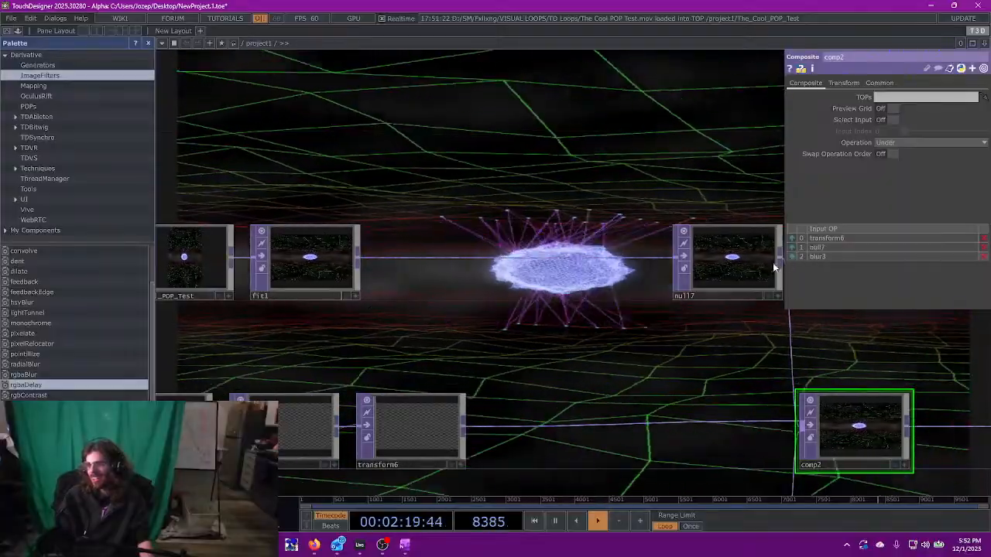
# - Align the The_Cool_POP_Test and fit1 nodes side by side above transform1 and null1
pyautogui.moveTo(588, 329); pyautogui.dragTo(620, 354)
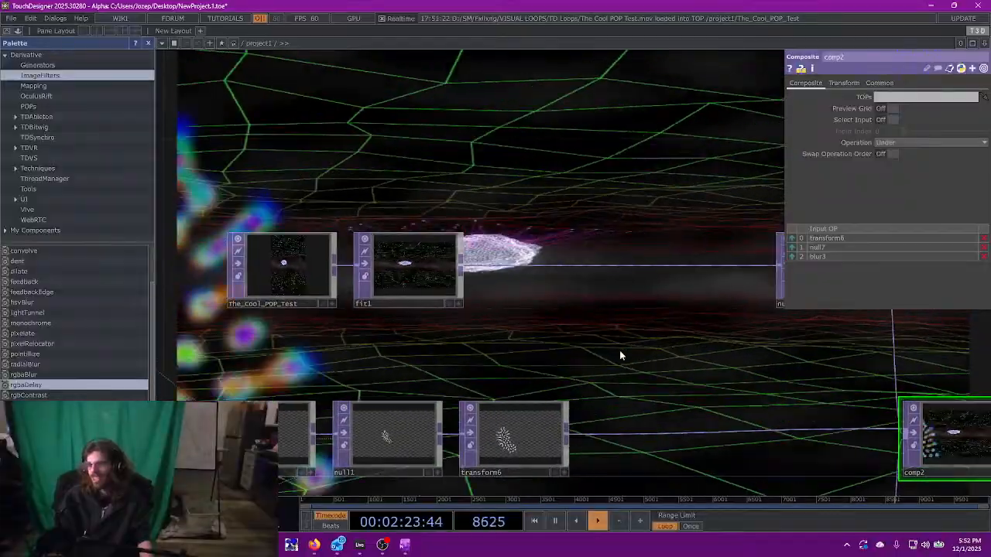
pyautogui.moveTo(313, 180); pyautogui.dragTo(473, 190)
pyautogui.moveTo(422, 266)
pyautogui.mouseDown()
pyautogui.moveTo(323, 283)
pyautogui.moveTo(297, 263)
pyautogui.moveTo(287, 279)
pyautogui.moveTo(420, 283)
pyautogui.mouseUp()
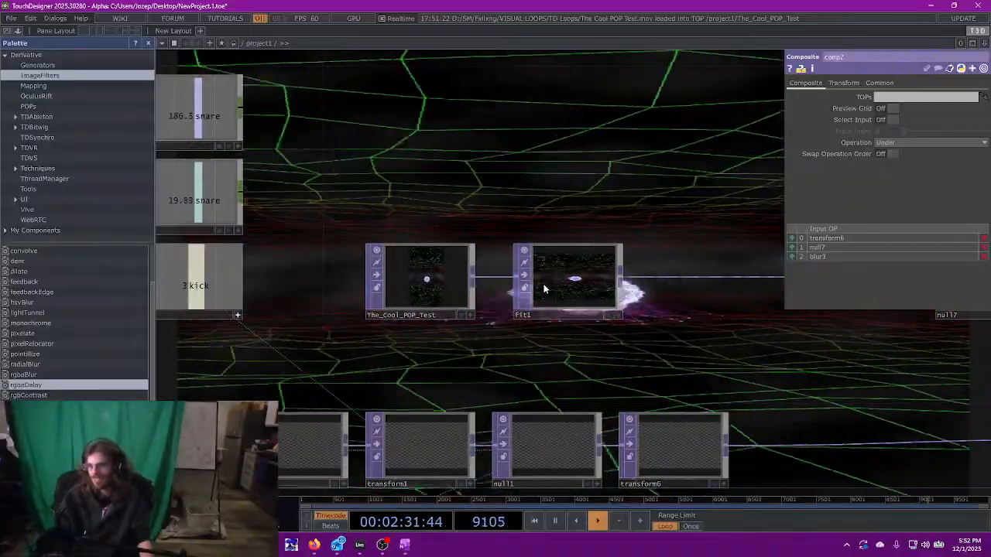
pyautogui.moveTo(549, 288); pyautogui.dragTo(537, 285)
pyautogui.moveTo(620, 369); pyautogui.dragTo(502, 376)
# - Insert a Blur TOP into the wire between fit1 and null7, placed directly beside fit1
pyautogui.rightClick(566, 275)
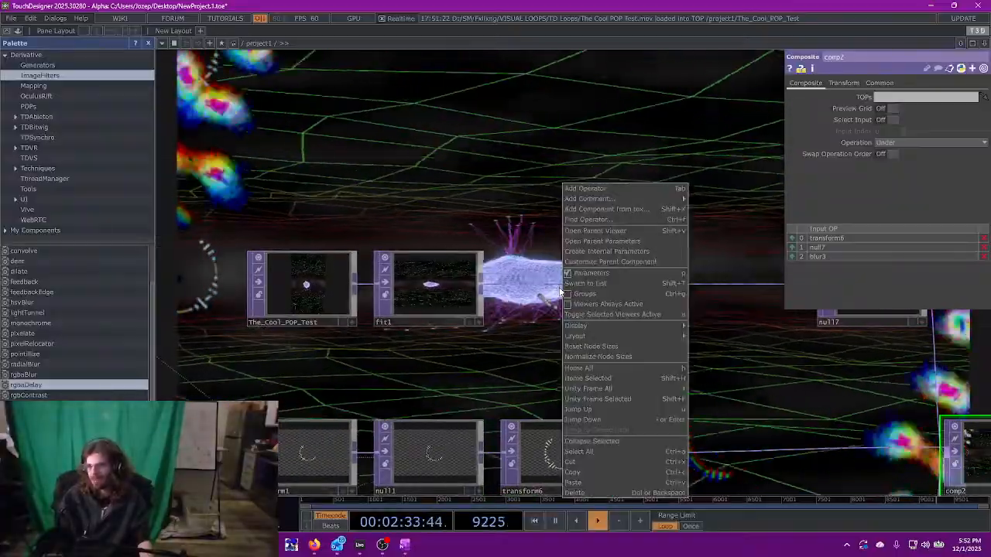
pyautogui.click(517, 284)
pyautogui.rightClick(517, 281)
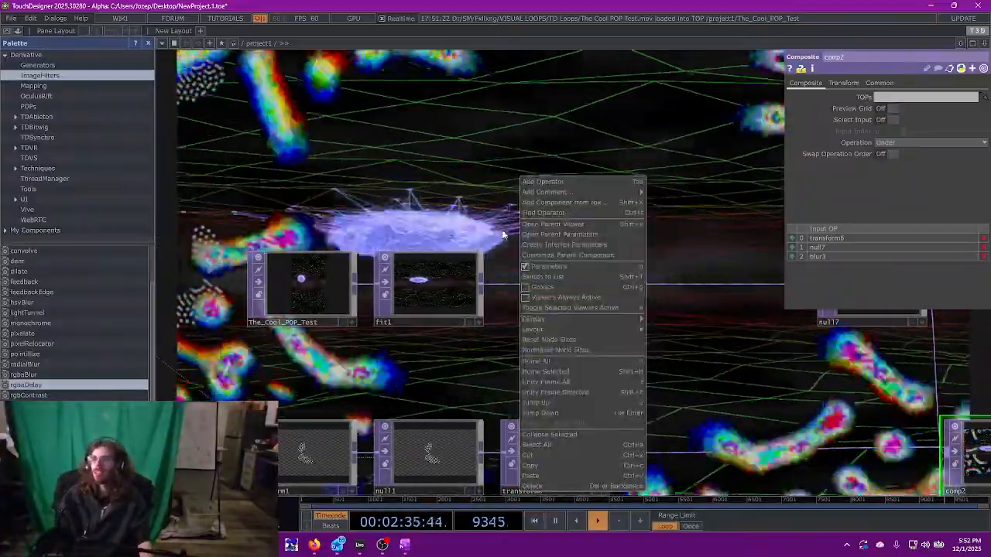
pyautogui.click(518, 285)
pyautogui.rightClick(520, 284)
pyautogui.click(540, 274)
pyautogui.write('bl')
pyautogui.press('Return')
pyautogui.click(542, 277)
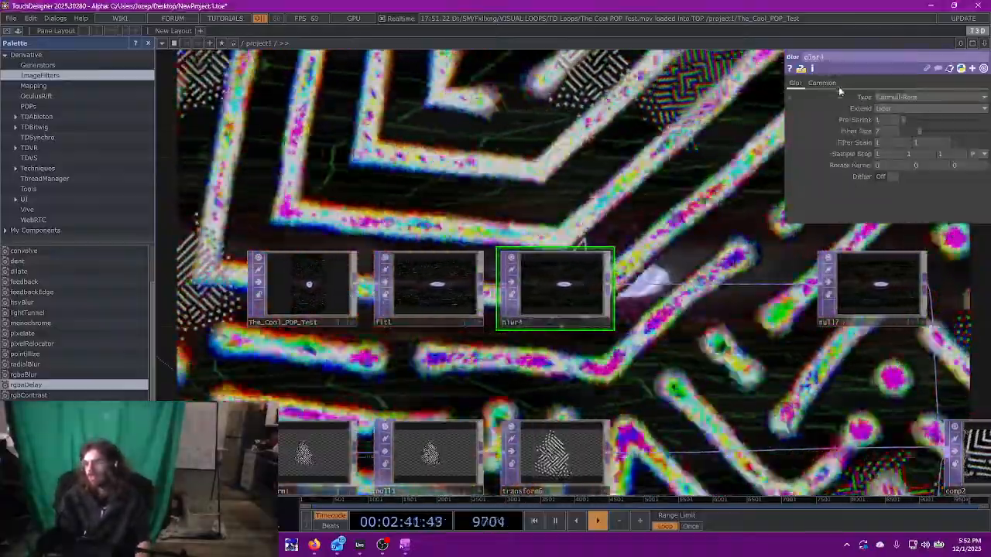
# - Set blur4's pre-shrink to 3 and its filter size to 32
pyautogui.moveTo(931, 135)
pyautogui.mouseDown()
pyautogui.moveTo(984, 131)
pyautogui.moveTo(987, 120)
pyautogui.moveTo(967, 139)
pyautogui.moveTo(926, 133)
pyautogui.mouseUp()
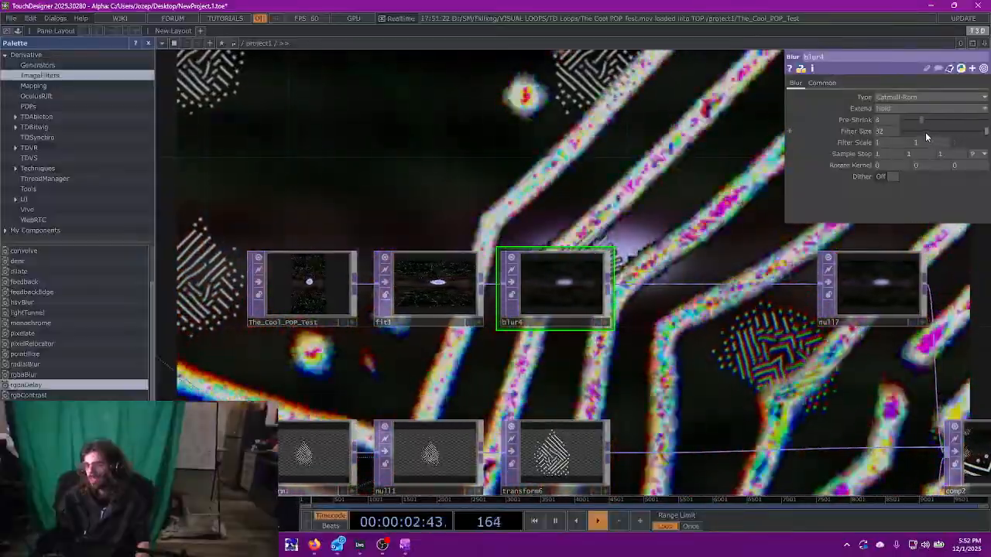
pyautogui.moveTo(639, 137); pyautogui.dragTo(334, 207)
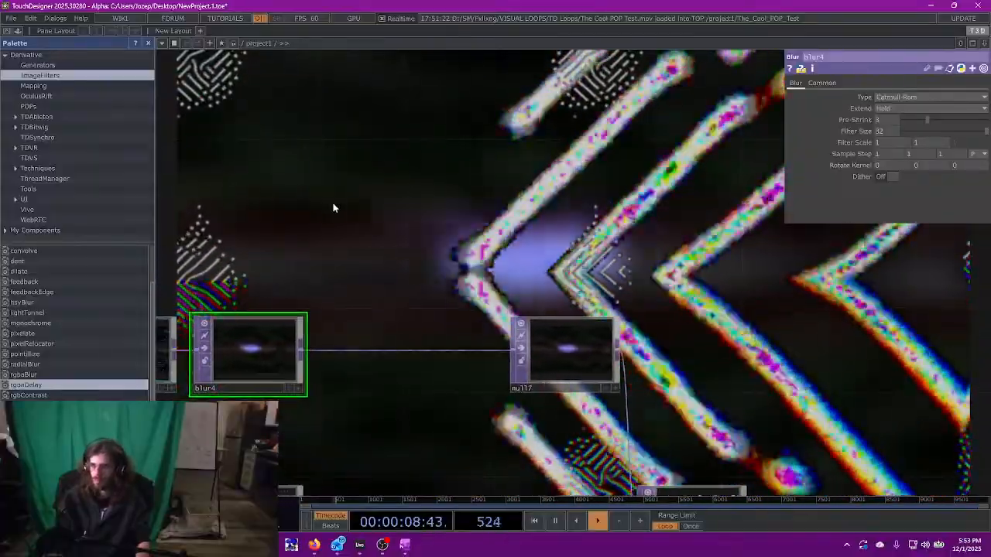
pyautogui.moveTo(333, 207); pyautogui.dragTo(513, 212)
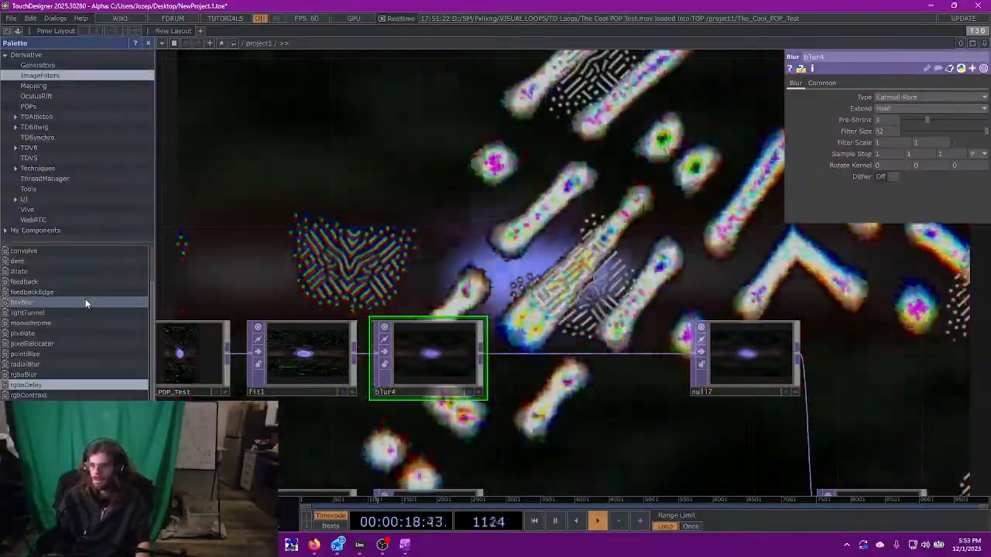
# - Insert the sharpen image-filter component between blur4 and null7 and set its Sharpen Amount to 1
pyautogui.scroll(-1, 85, 303)
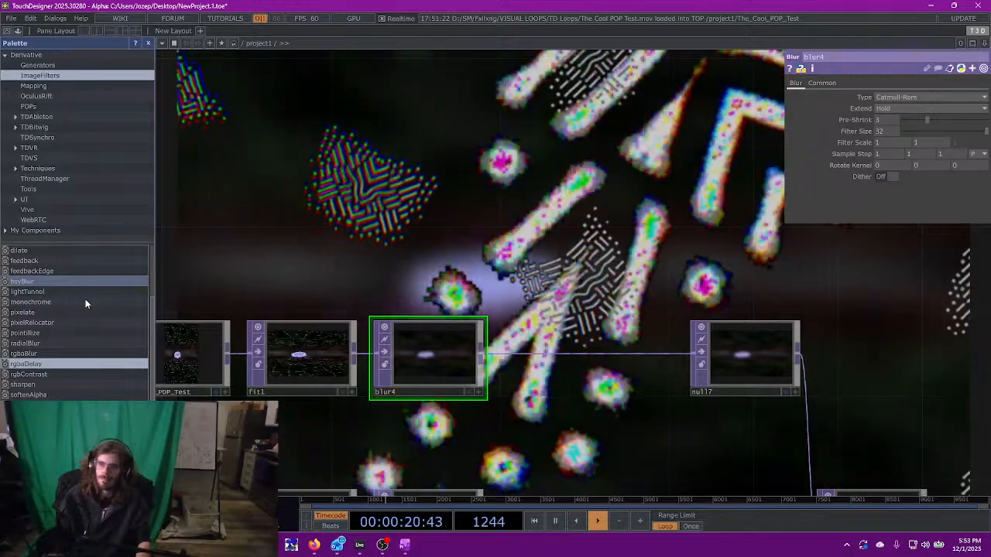
pyautogui.moveTo(24, 387); pyautogui.dragTo(520, 269)
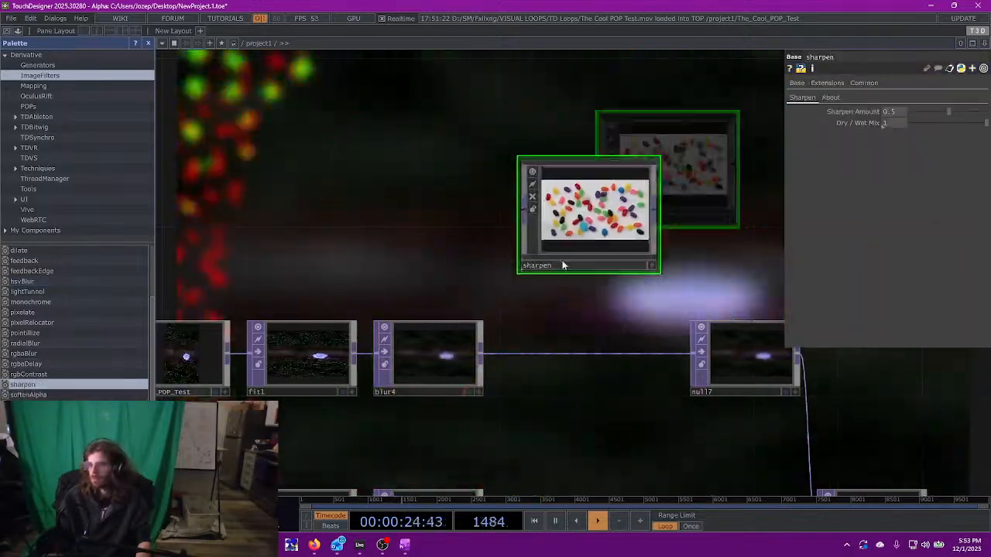
pyautogui.moveTo(483, 354); pyautogui.dragTo(553, 222)
pyautogui.moveTo(649, 206); pyautogui.dragTo(690, 367)
pyautogui.moveTo(631, 258); pyautogui.dragTo(653, 386)
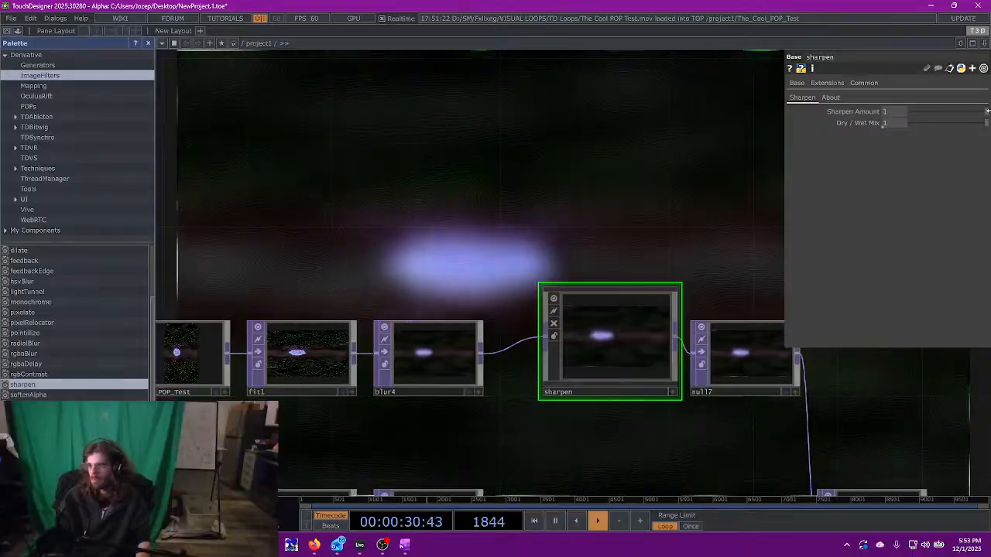
# - Append an Out TOP to null6 and space it well away from the Null
pyautogui.moveTo(620, 199); pyautogui.dragTo(552, 297)
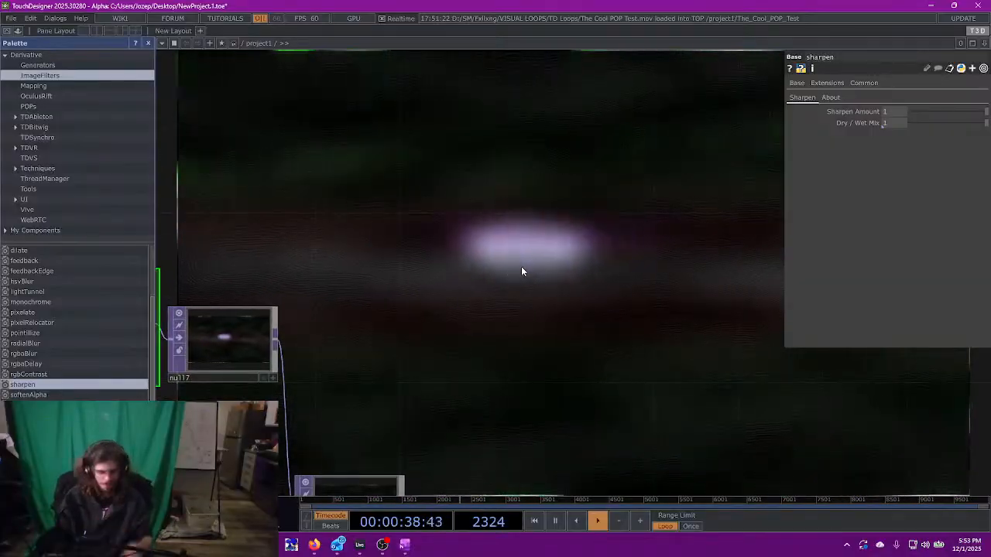
pyautogui.scroll(-5, 401, 186)
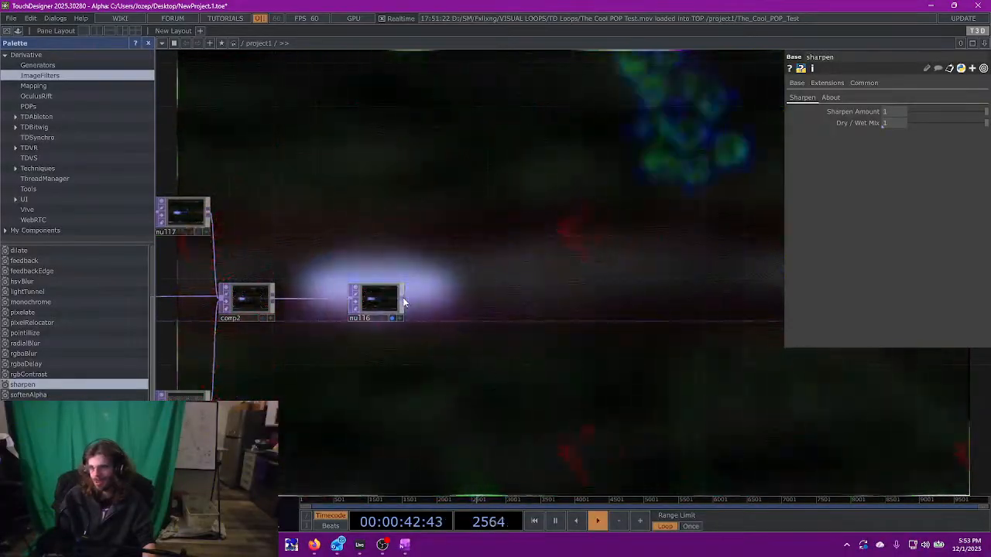
pyautogui.press('Tab')
pyautogui.write('out')
pyautogui.press('Return')
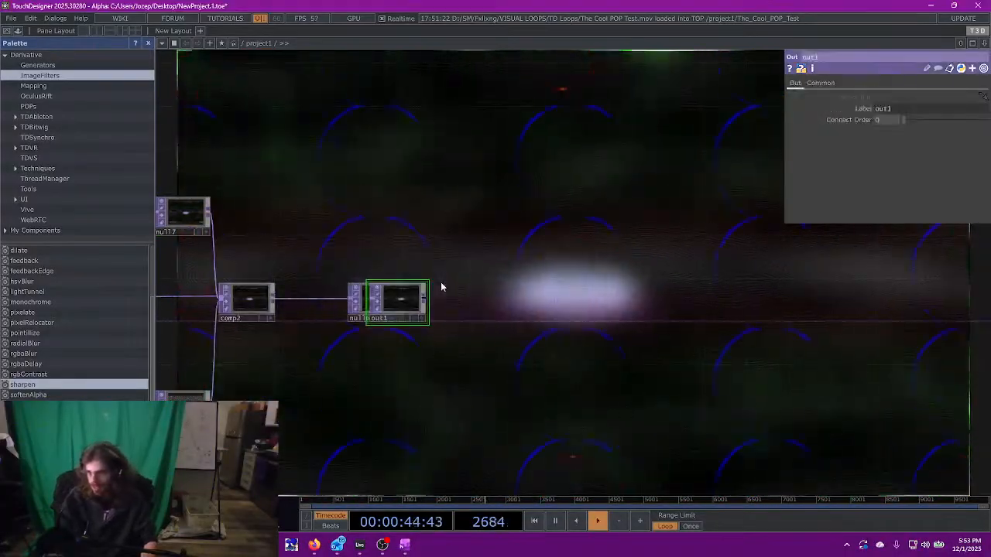
pyautogui.moveTo(418, 302); pyautogui.dragTo(569, 300)
# - Check the final output in perform mode and return to the network editor
pyautogui.press('super+d')
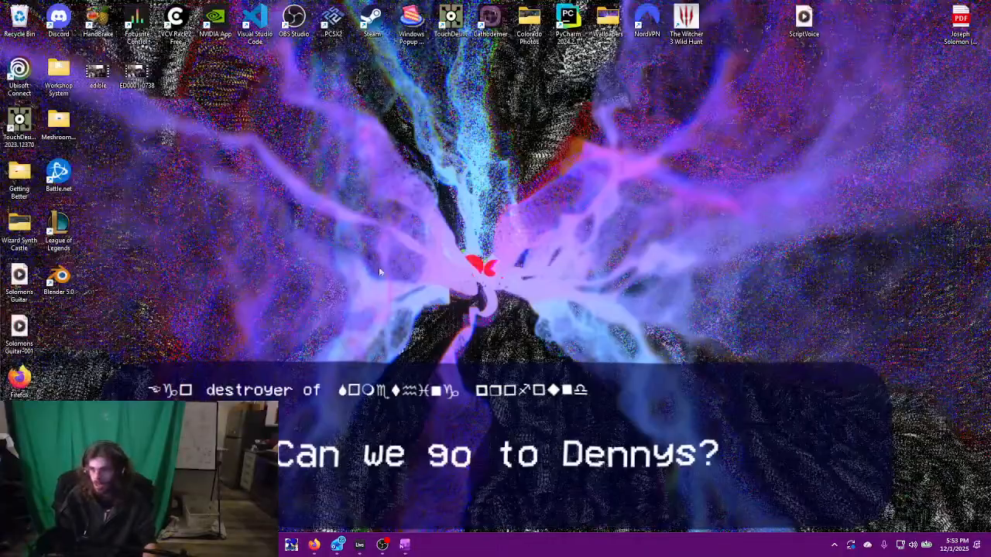
pyautogui.press('F1')
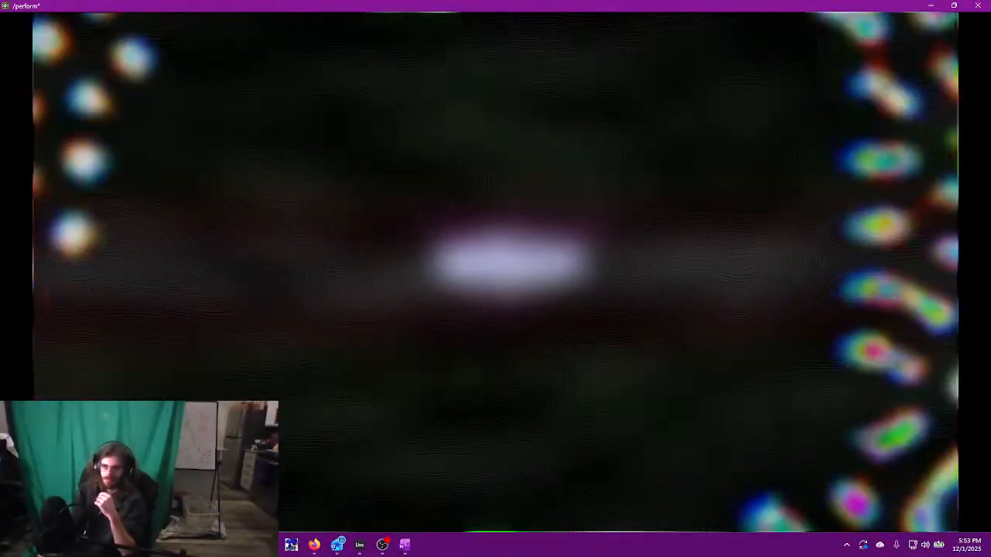
pyautogui.press('Escape')
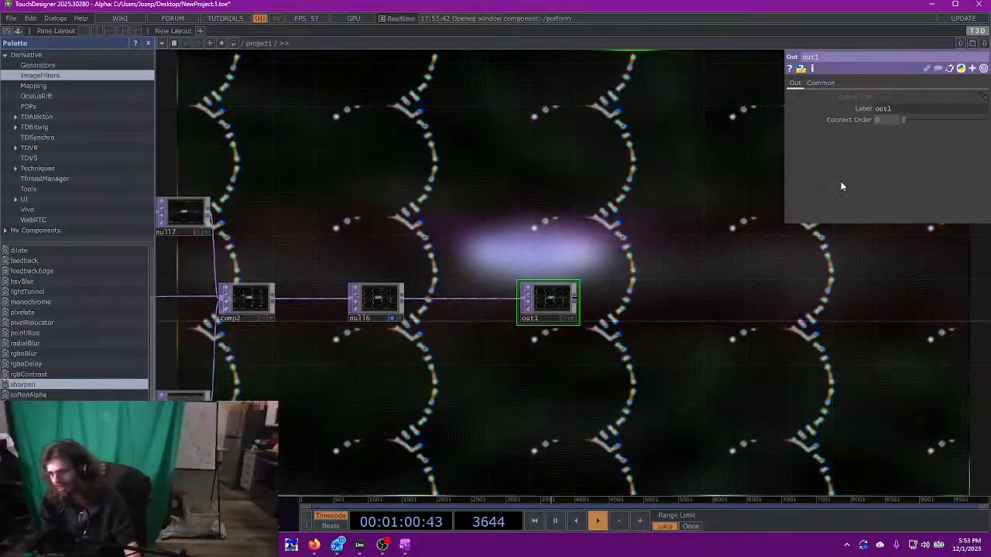
# - Select transform6 and resume the timeline playback
pyautogui.moveTo(502, 394); pyautogui.dragTo(685, 419)
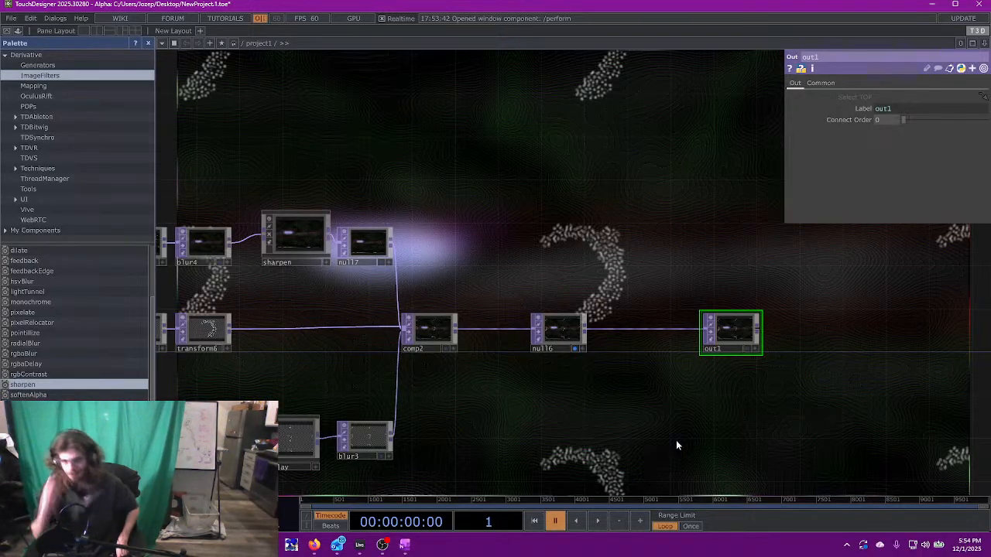
pyautogui.moveTo(585, 207); pyautogui.dragTo(710, 198)
pyautogui.moveTo(462, 202); pyautogui.dragTo(577, 203)
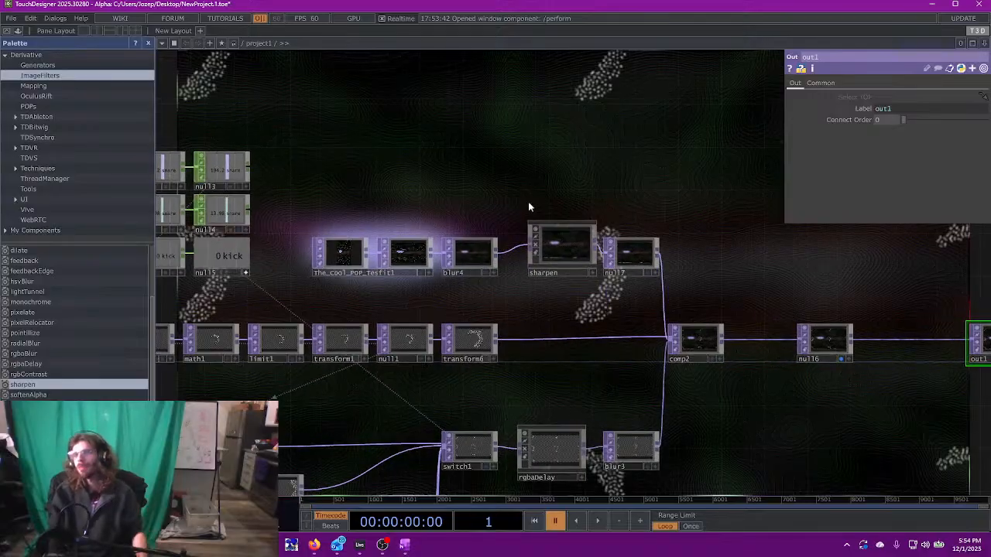
pyautogui.click(475, 338)
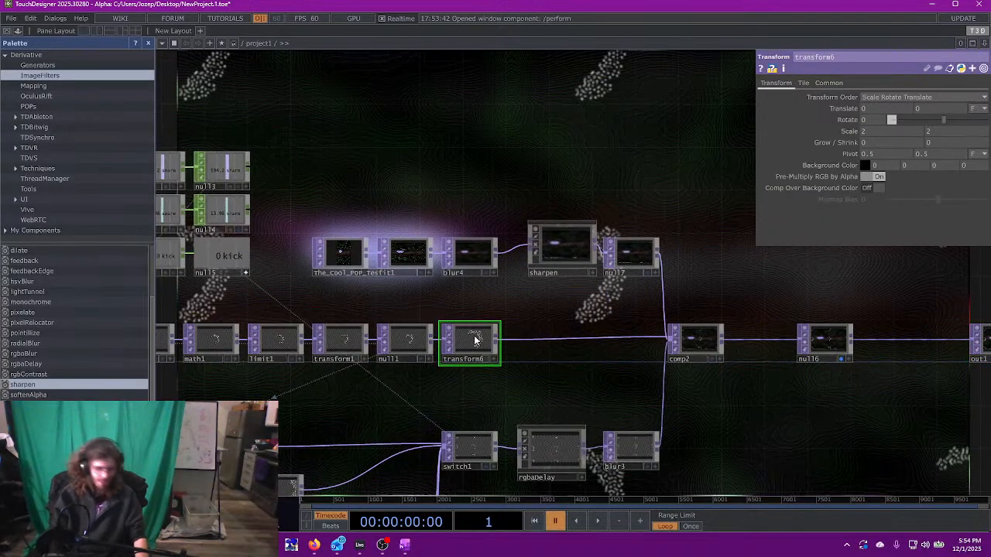
pyautogui.press('space')
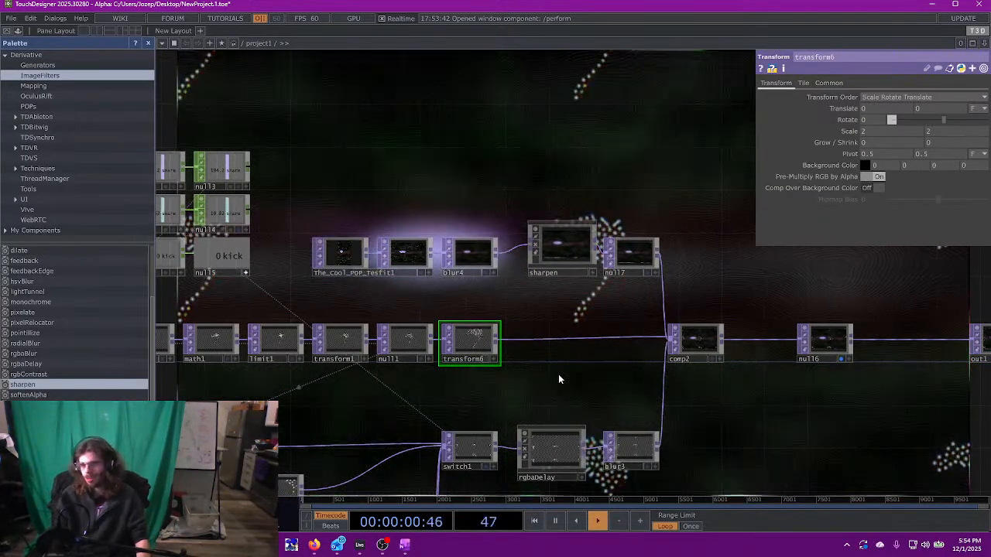
# - Add a Select TOP below math1 and set its source TOP to transform6
pyautogui.press('Tab')
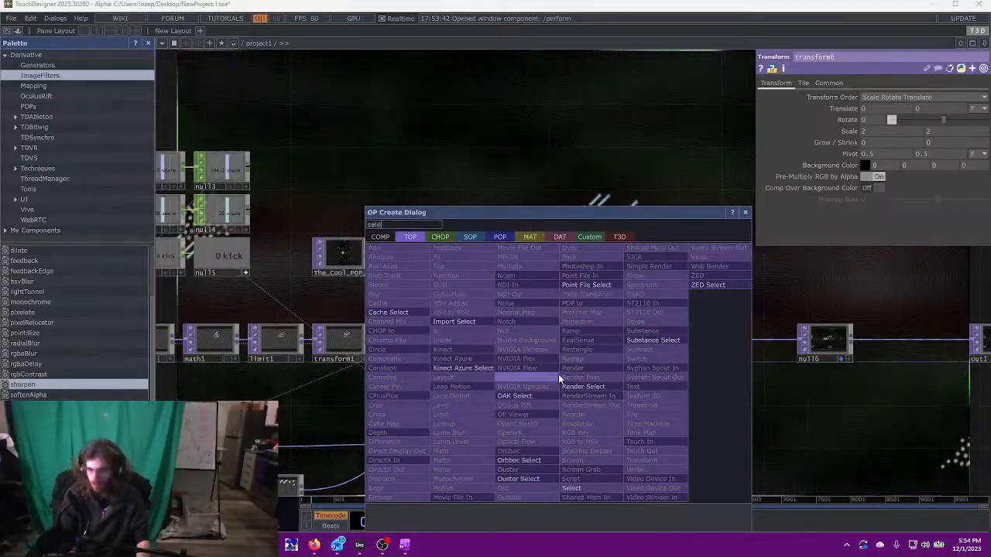
pyautogui.click(559, 378)
pyautogui.click(558, 379)
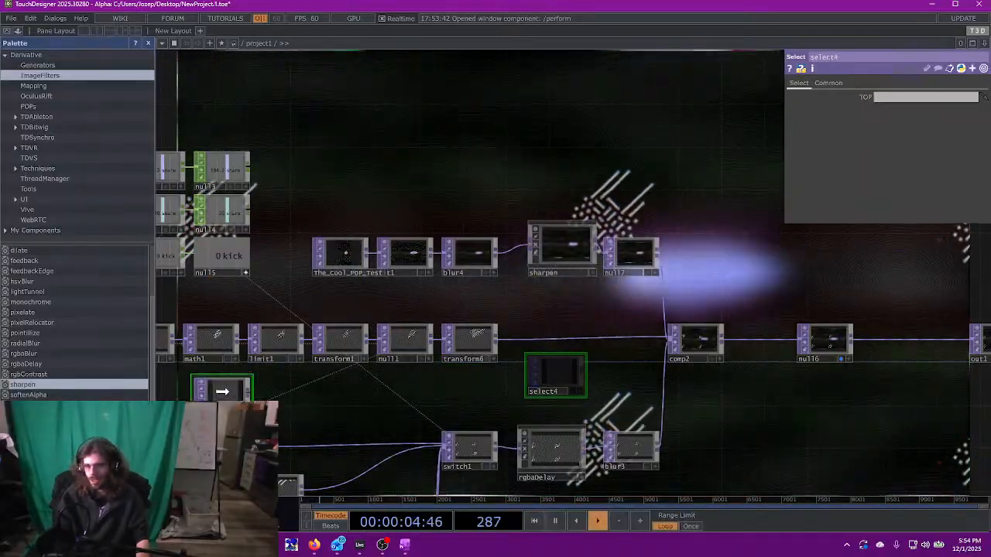
pyautogui.moveTo(222, 391); pyautogui.dragTo(223, 397)
pyautogui.moveTo(469, 338); pyautogui.dragTo(339, 390)
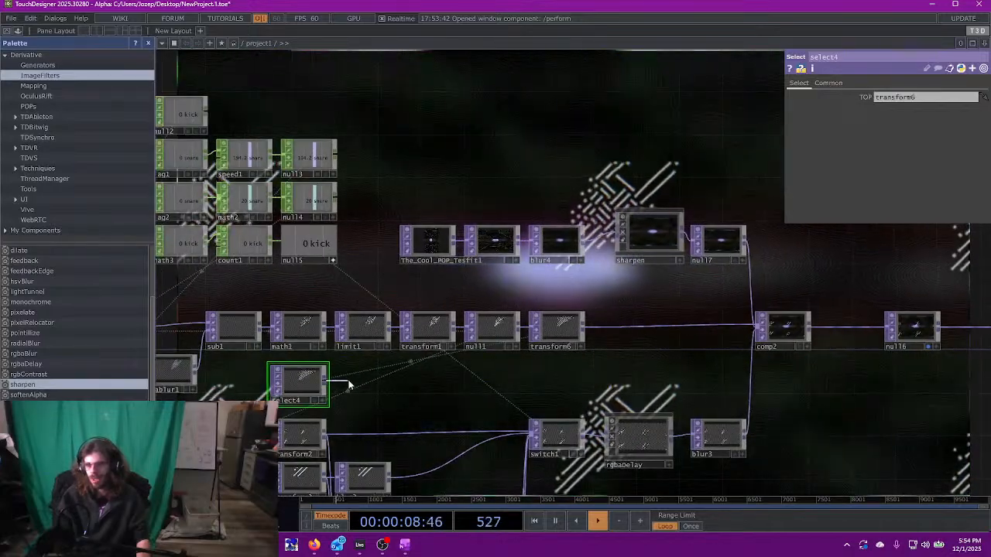
# - Try a Limit TOP after select4 and delete it again
pyautogui.click(348, 384)
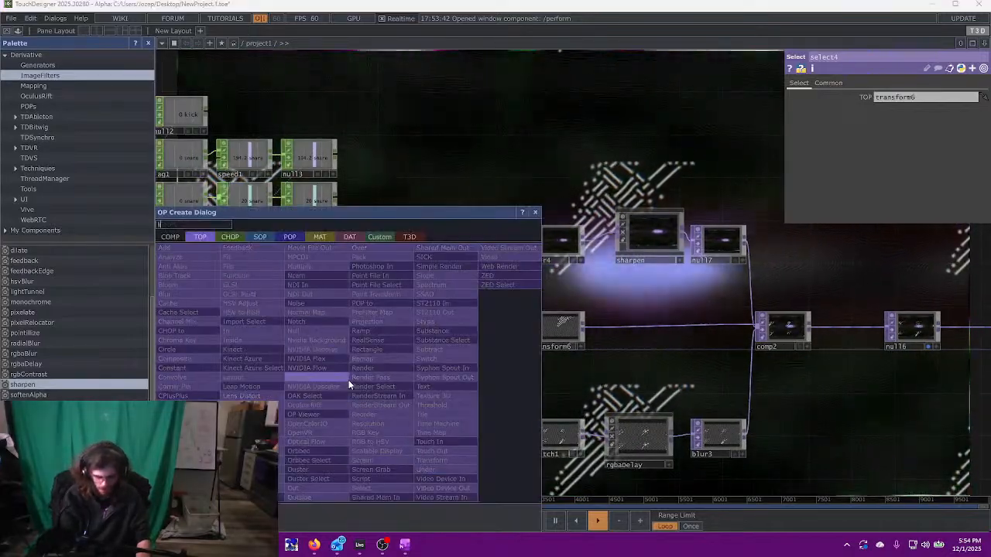
pyautogui.click(348, 380)
pyautogui.click(348, 380)
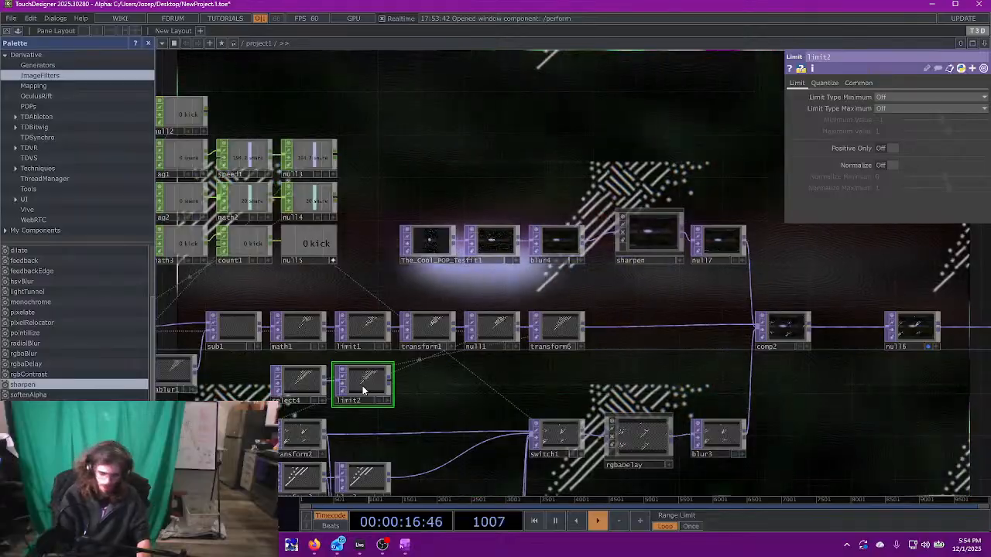
pyautogui.press('Delete')
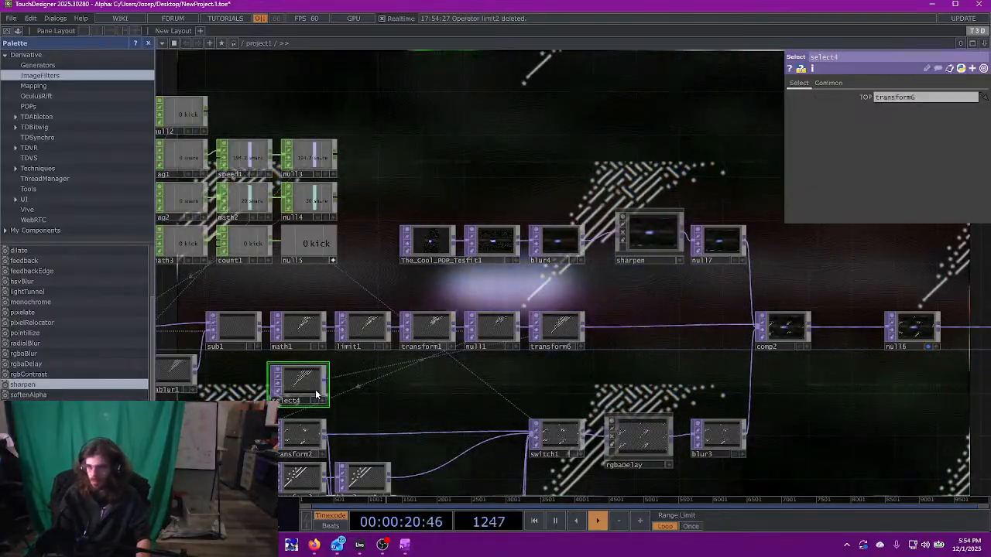
# - Add a Level TOP after select4 with Invert 1, Black Level 0.87 and Contrast 5
pyautogui.rightClick(329, 385)
pyautogui.write('level')
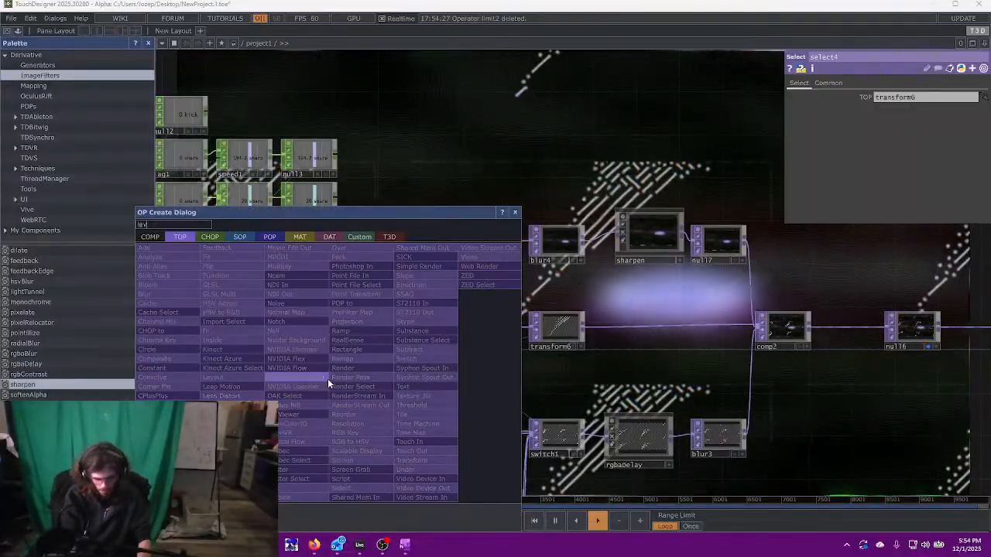
pyautogui.press('Return')
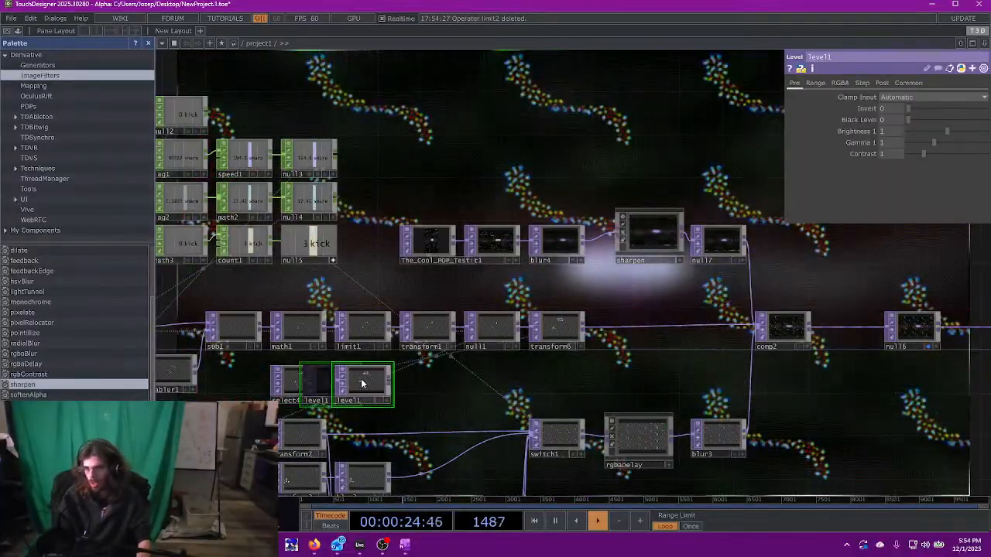
pyautogui.moveTo(910, 108); pyautogui.dragTo(988, 108)
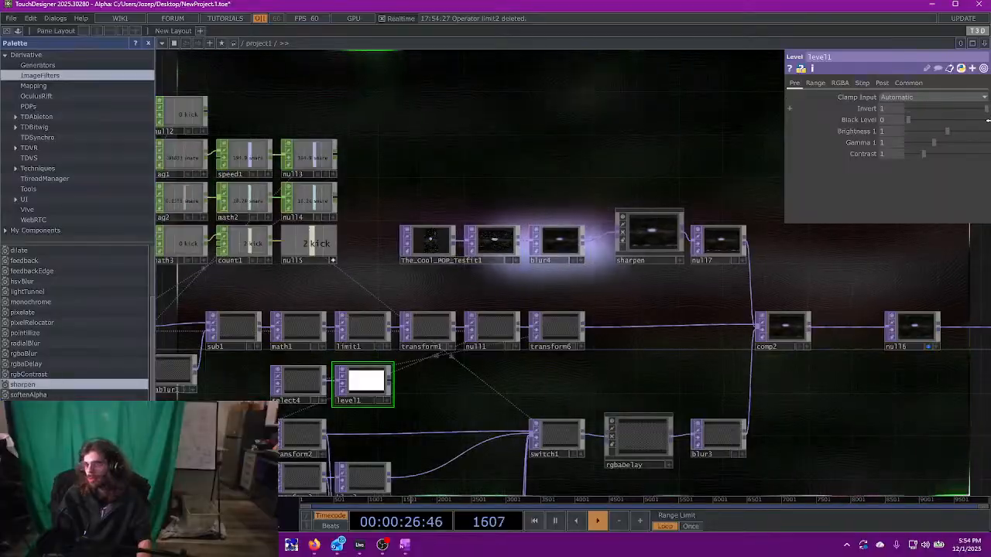
pyautogui.scroll(3, 441, 386)
pyautogui.scroll(2, 417, 389)
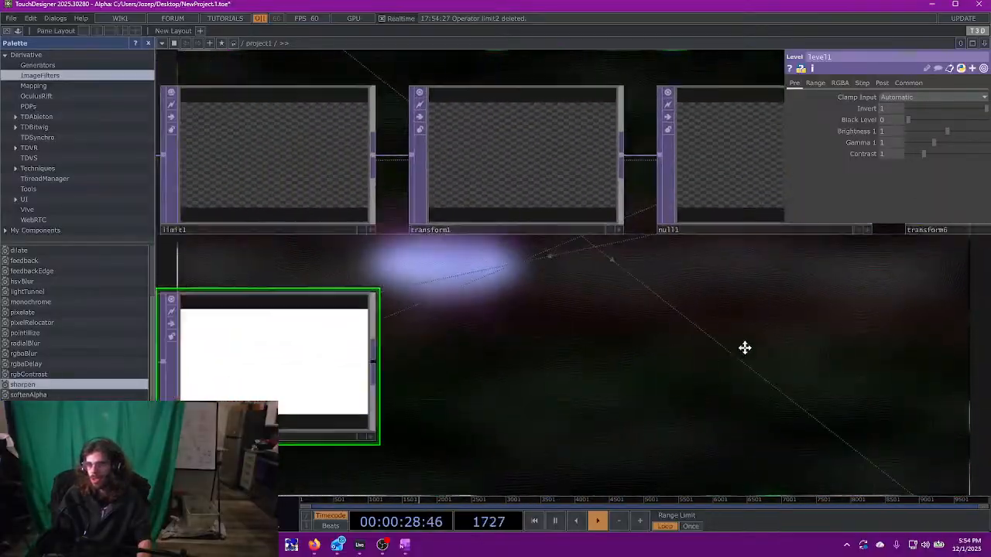
pyautogui.moveTo(400, 395); pyautogui.dragTo(626, 365)
pyautogui.scroll(2, 626, 364)
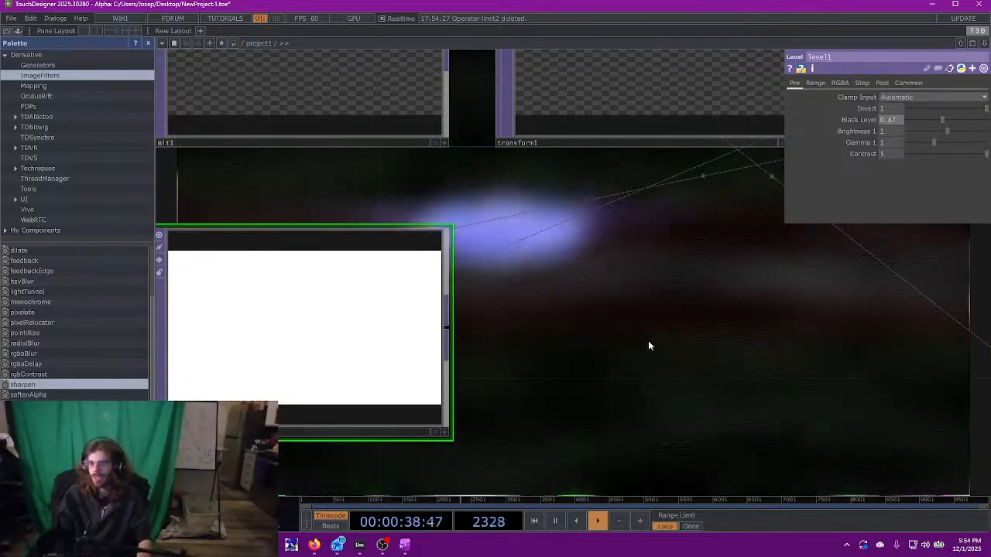
pyautogui.scroll(-5, 678, 336)
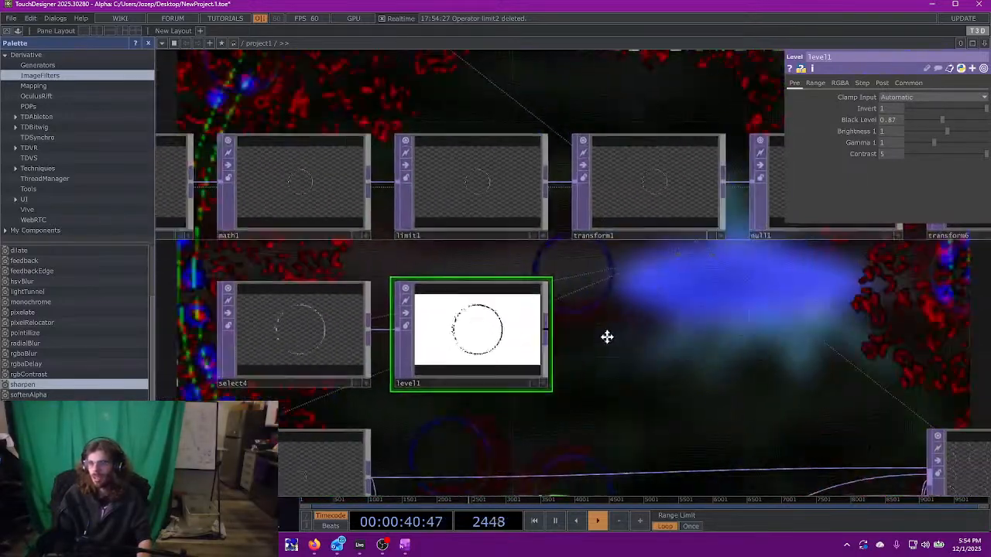
# - Add a Blur TOP after level1, set its filter size to 12 and place it below transform6
pyautogui.press('Tab')
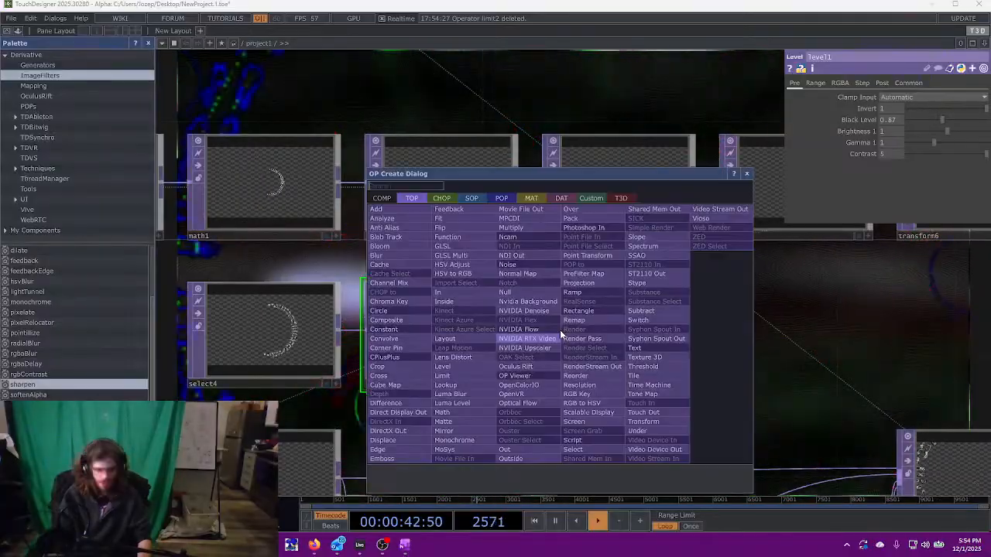
pyautogui.write('blur')
pyautogui.press('Return')
pyautogui.click(559, 329)
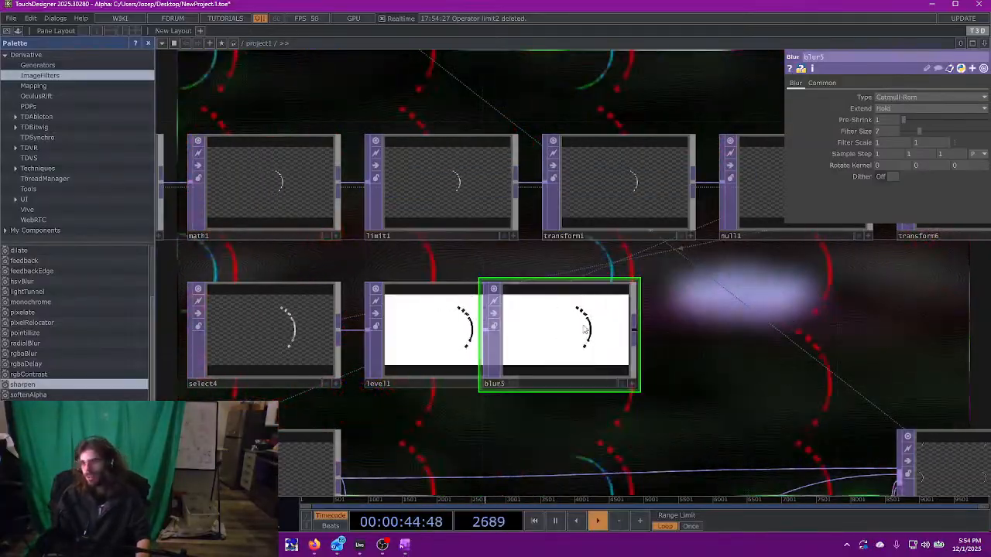
pyautogui.moveTo(559, 344); pyautogui.dragTo(618, 344)
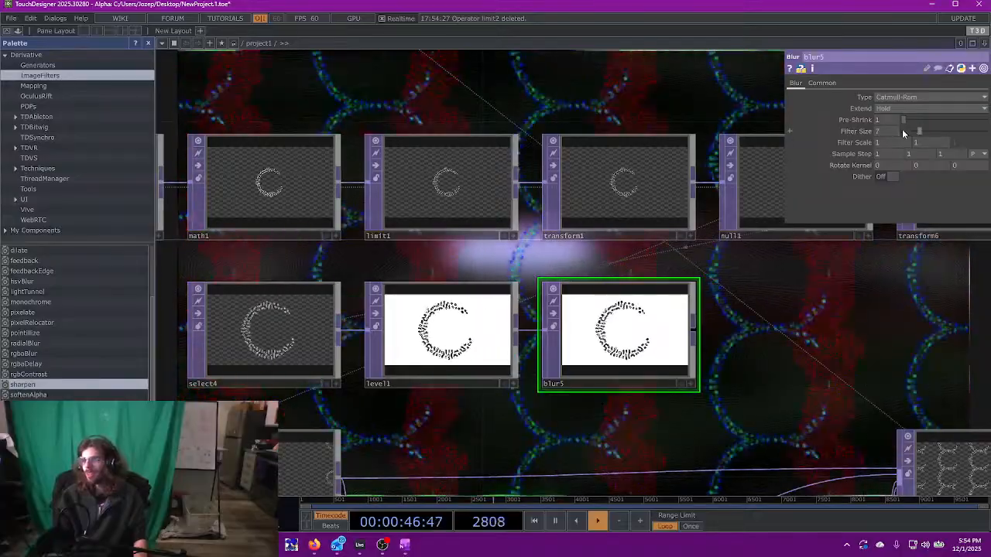
pyautogui.moveTo(924, 128)
pyautogui.mouseDown()
pyautogui.moveTo(945, 129)
pyautogui.moveTo(933, 130)
pyautogui.mouseUp()
pyautogui.moveTo(823, 321); pyautogui.dragTo(547, 326)
pyautogui.scroll(-2, 548, 326)
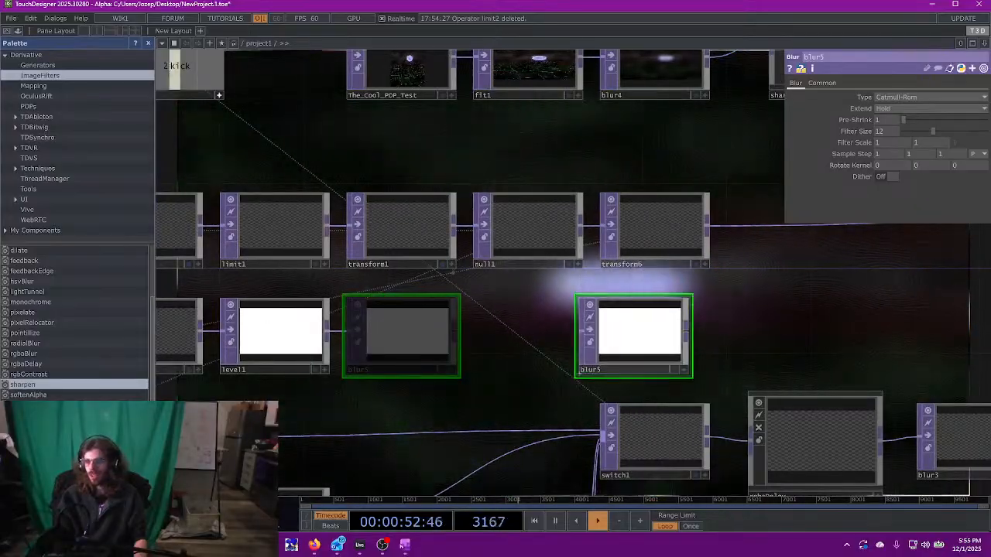
pyautogui.moveTo(812, 310); pyautogui.dragTo(665, 318)
# - Insert a Luma Blur TOP between transform6 and comp2 and connect blur5 to its second input
pyautogui.rightClick(654, 219)
pyautogui.click(660, 224)
pyautogui.write('luma blur')
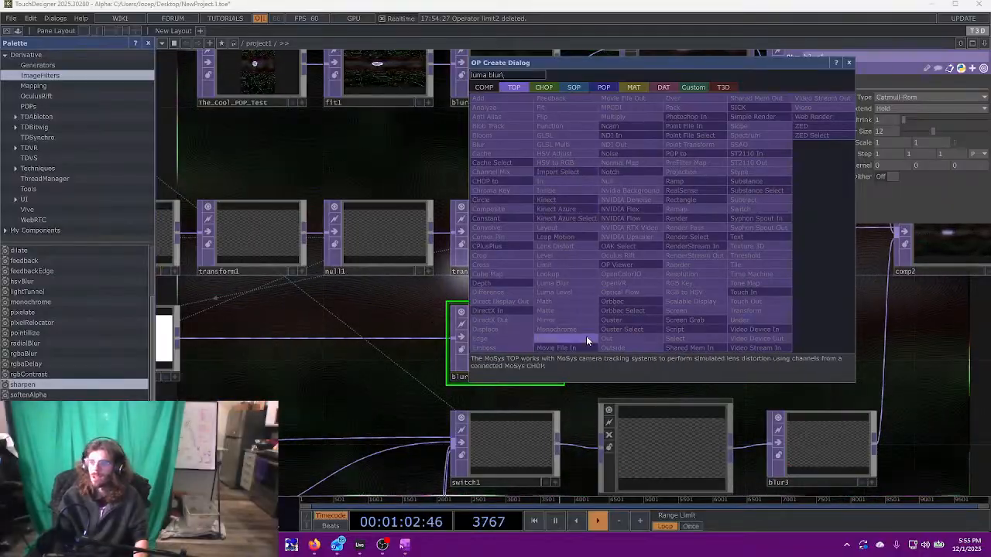
pyautogui.click(579, 287)
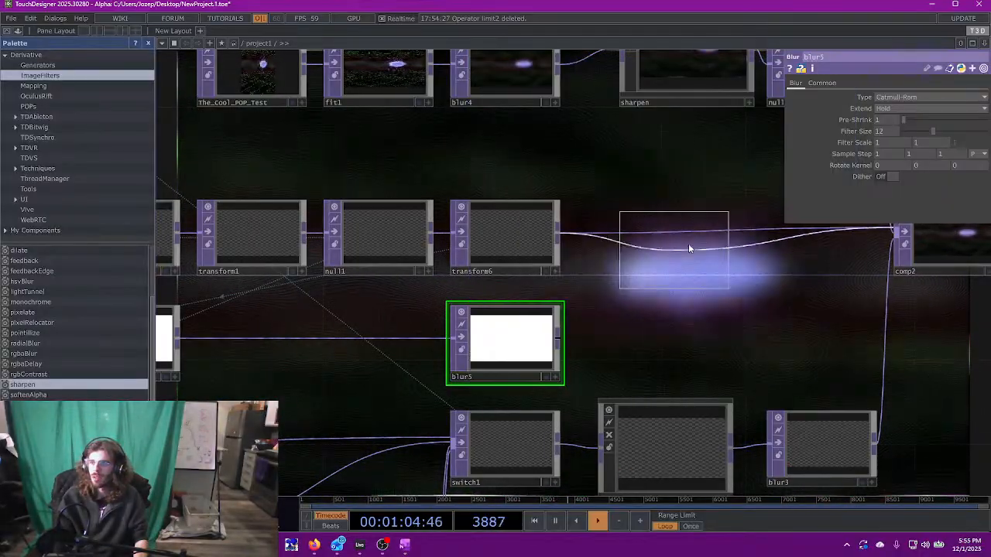
pyautogui.click(643, 243)
pyautogui.click(556, 338)
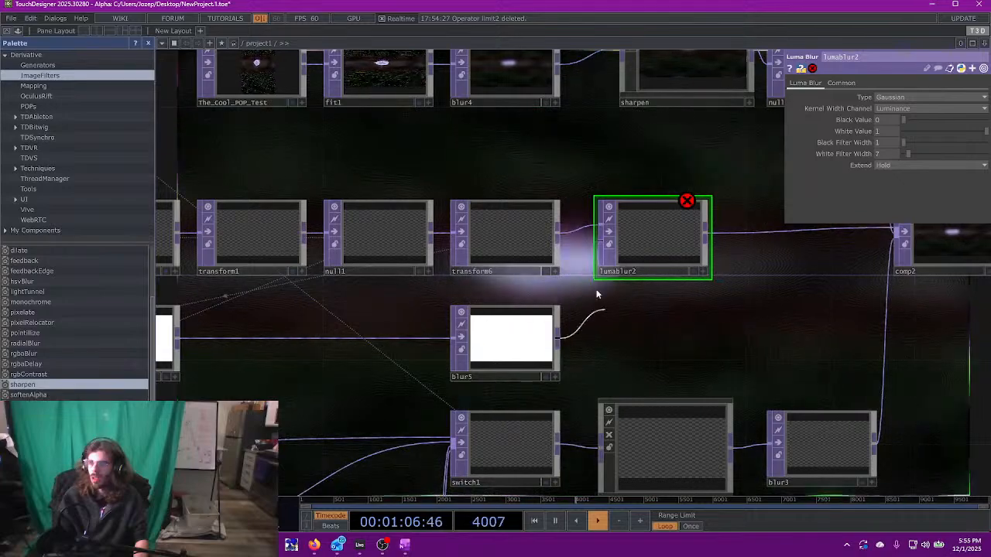
pyautogui.click(659, 240)
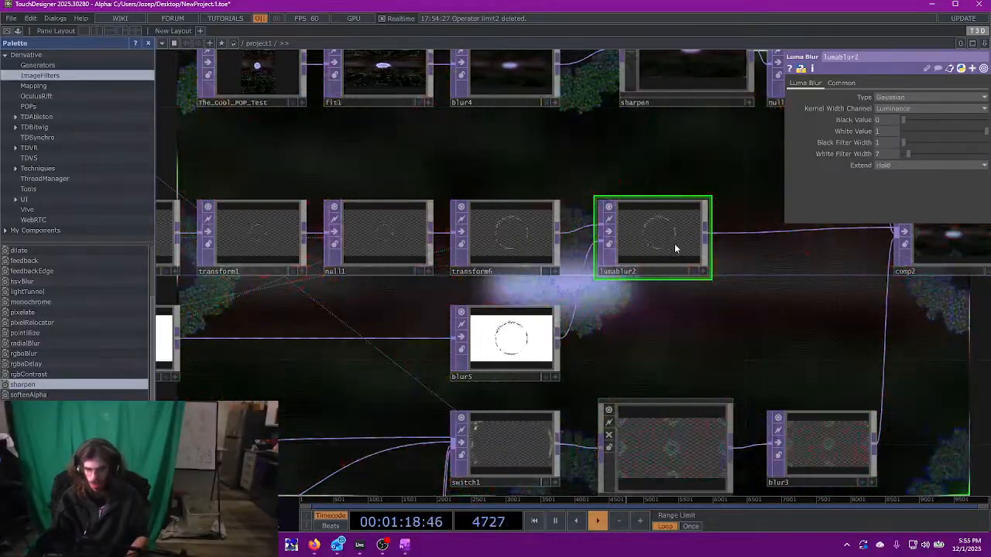
# - Move blur5 and lumablur2 out of the chain and reconnect transform6 directly to comp2
pyautogui.moveTo(672, 331); pyautogui.dragTo(574, 337)
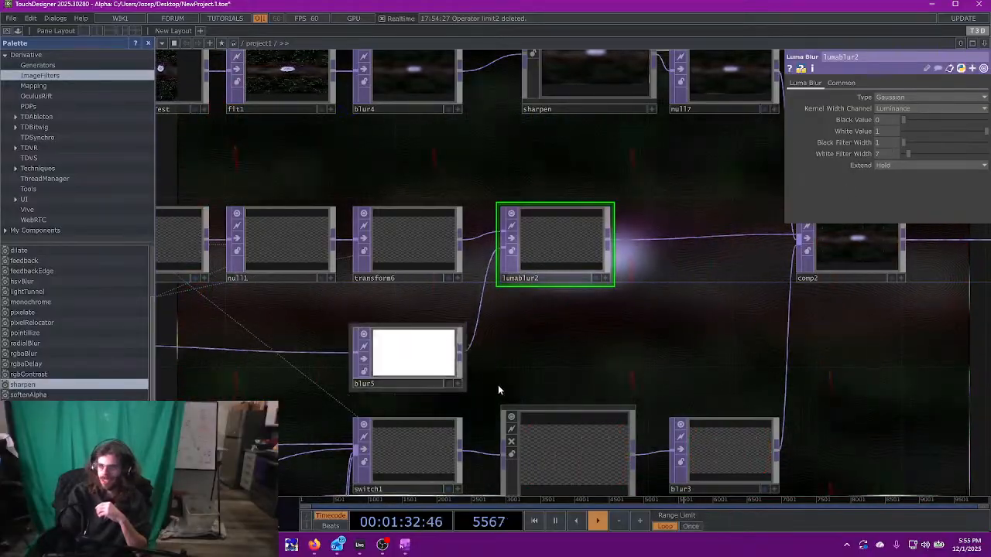
pyautogui.moveTo(533, 369); pyautogui.dragTo(688, 343)
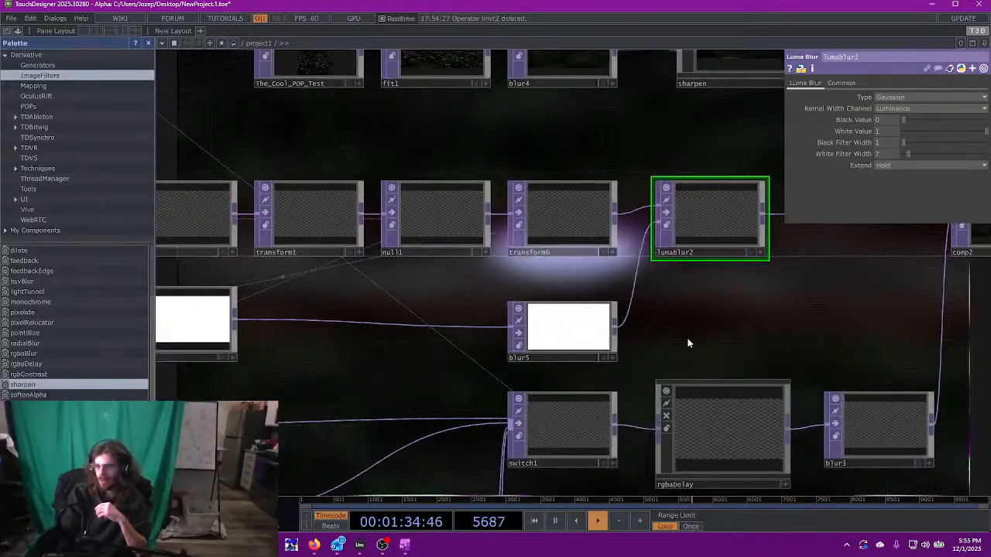
pyautogui.scroll(4, 657, 349)
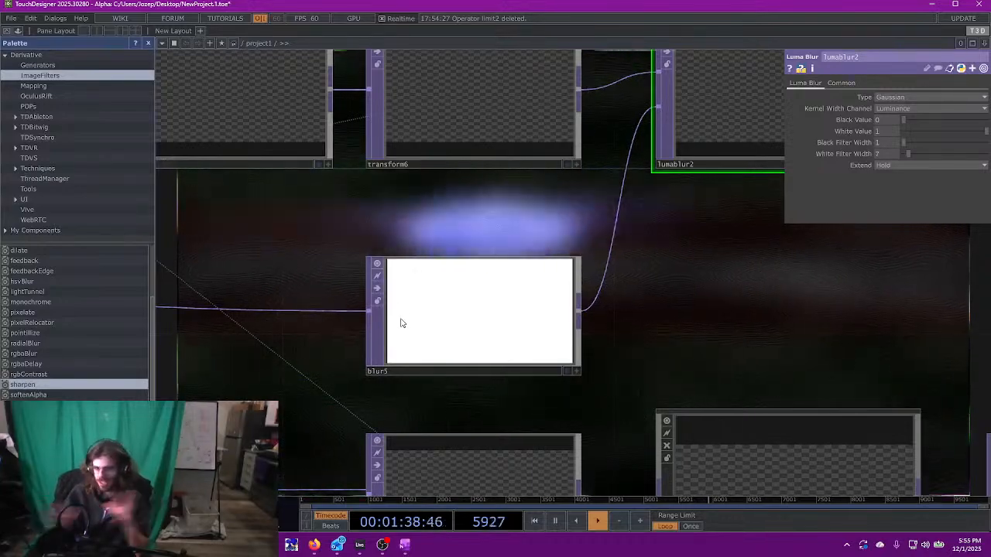
pyautogui.moveTo(678, 256); pyautogui.dragTo(347, 239)
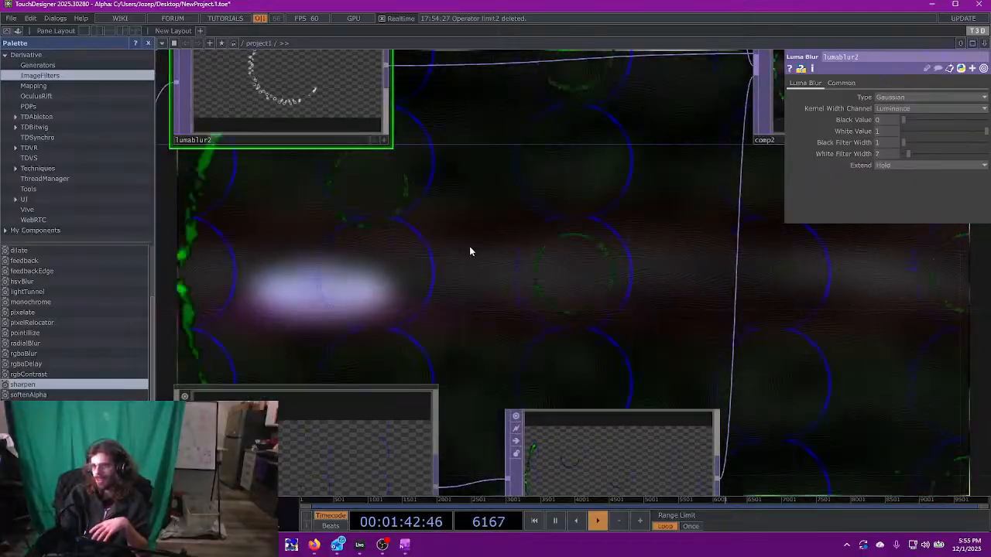
pyautogui.scroll(-5, 460, 263)
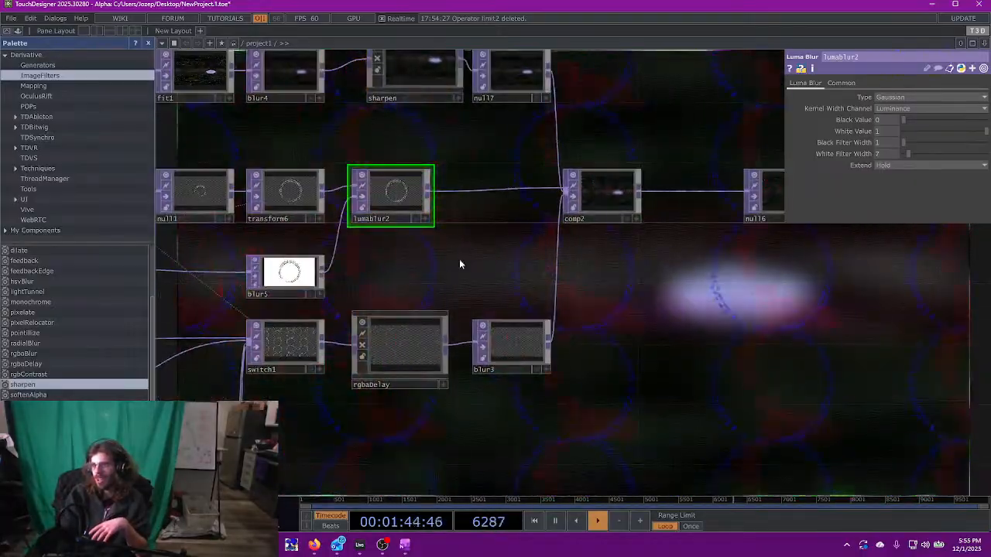
pyautogui.moveTo(460, 265); pyautogui.dragTo(525, 276)
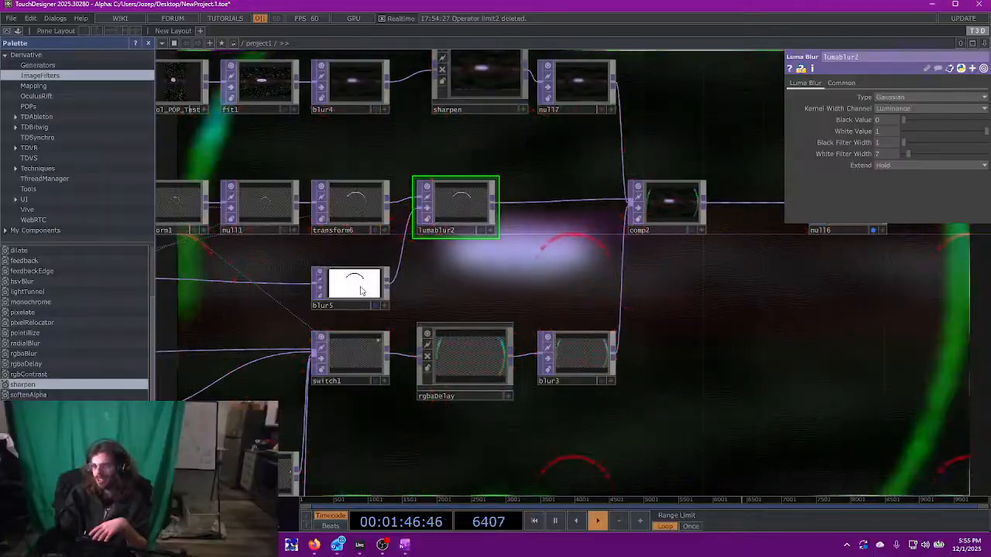
pyautogui.moveTo(431, 281); pyautogui.dragTo(681, 284)
pyautogui.moveTo(418, 265); pyautogui.dragTo(296, 266)
pyautogui.moveTo(354, 206); pyautogui.dragTo(852, 358)
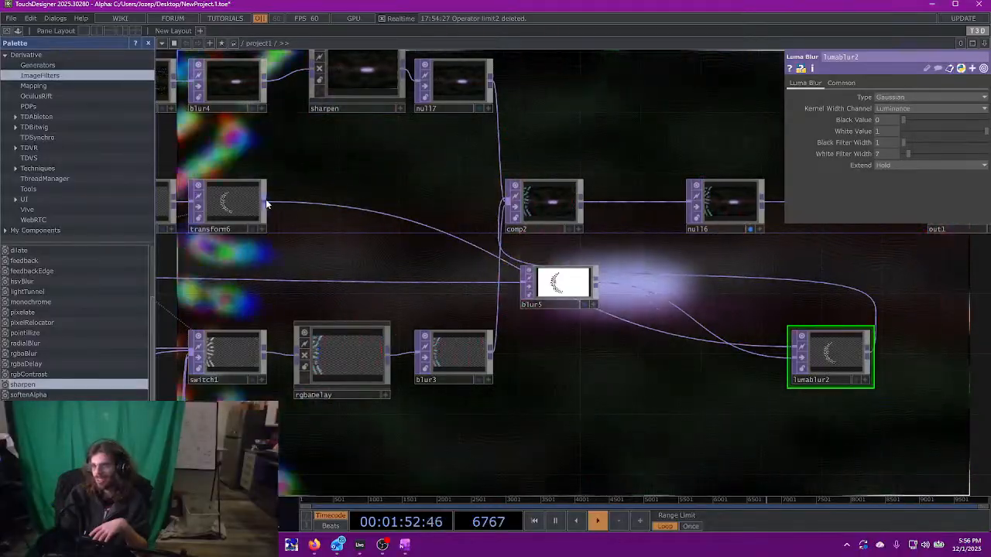
pyautogui.click(769, 277)
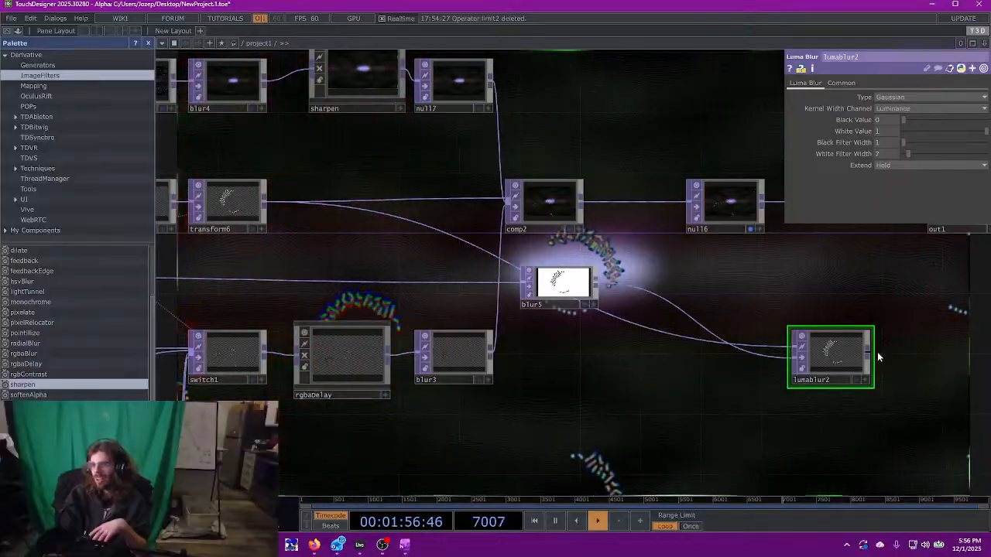
# - Wire lumablur2 between comp2 and null6, lining it up with them, and place blur5 below comp2
pyautogui.moveTo(868, 354); pyautogui.dragTo(688, 203)
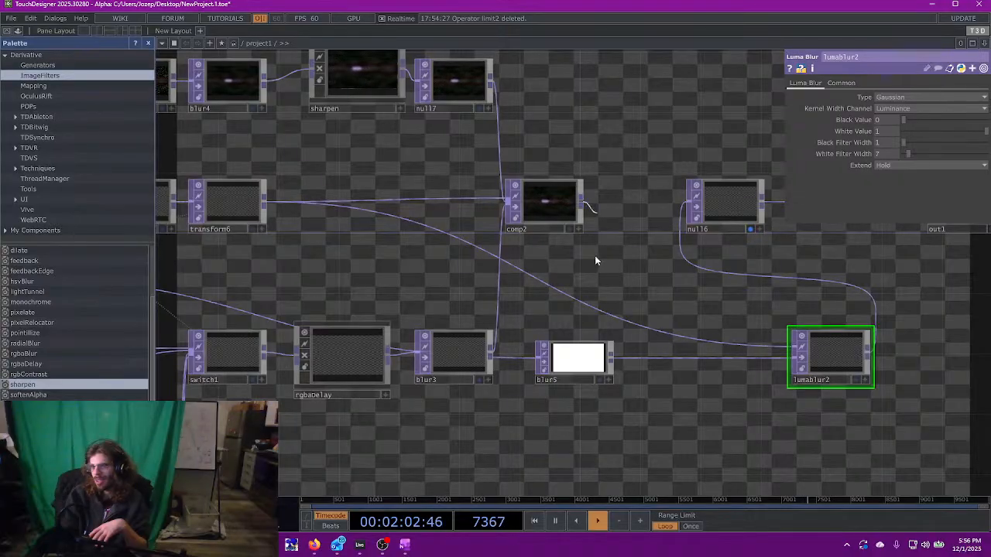
pyautogui.moveTo(577, 303); pyautogui.dragTo(581, 306)
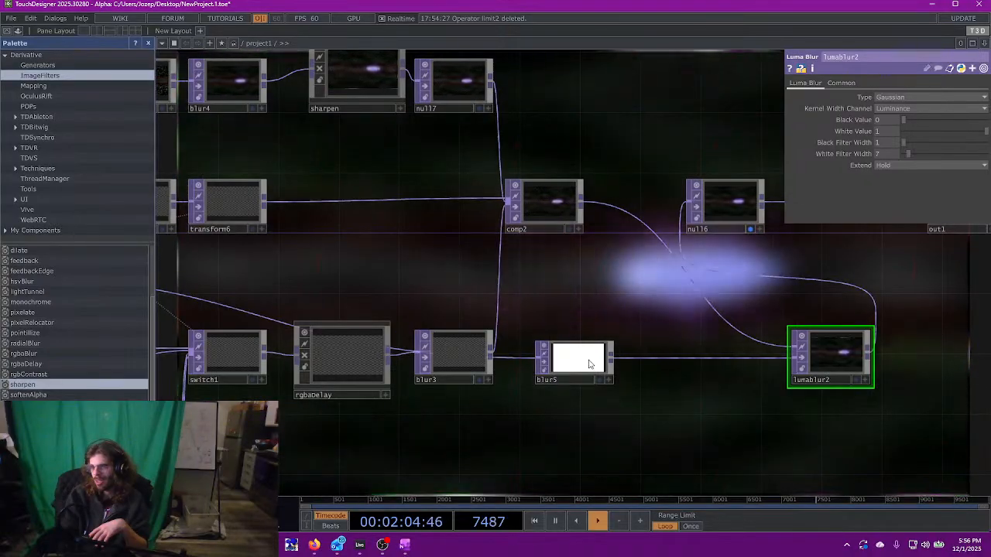
pyautogui.moveTo(589, 360); pyautogui.dragTo(573, 346)
pyautogui.moveTo(838, 351); pyautogui.dragTo(642, 201)
pyautogui.moveTo(670, 288); pyautogui.dragTo(710, 395)
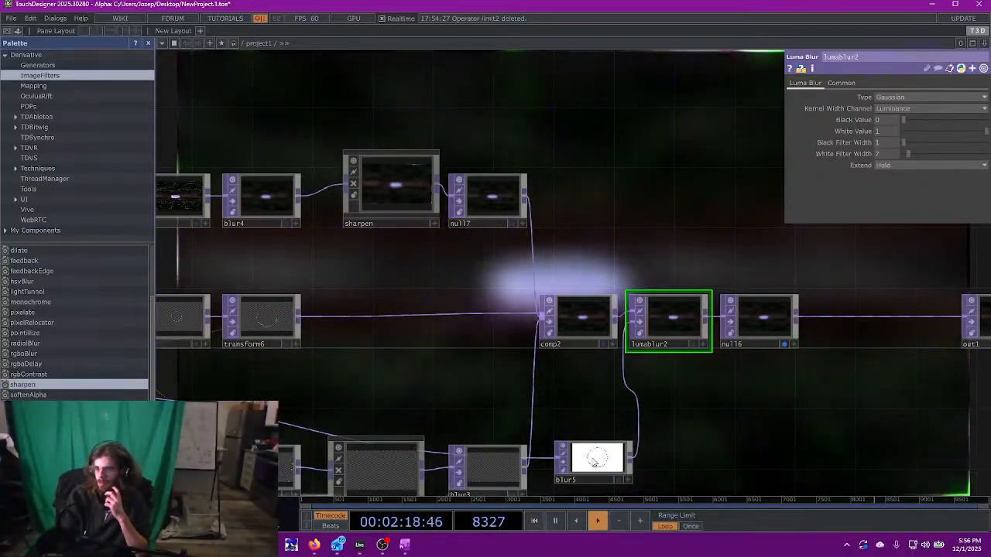
pyautogui.moveTo(582, 418); pyautogui.dragTo(582, 418)
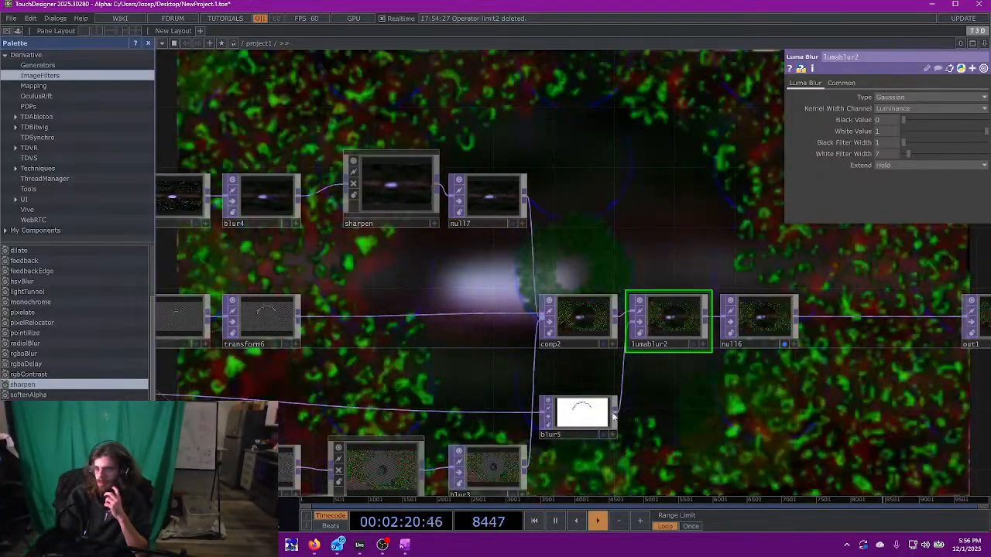
pyautogui.moveTo(692, 418); pyautogui.dragTo(694, 406)
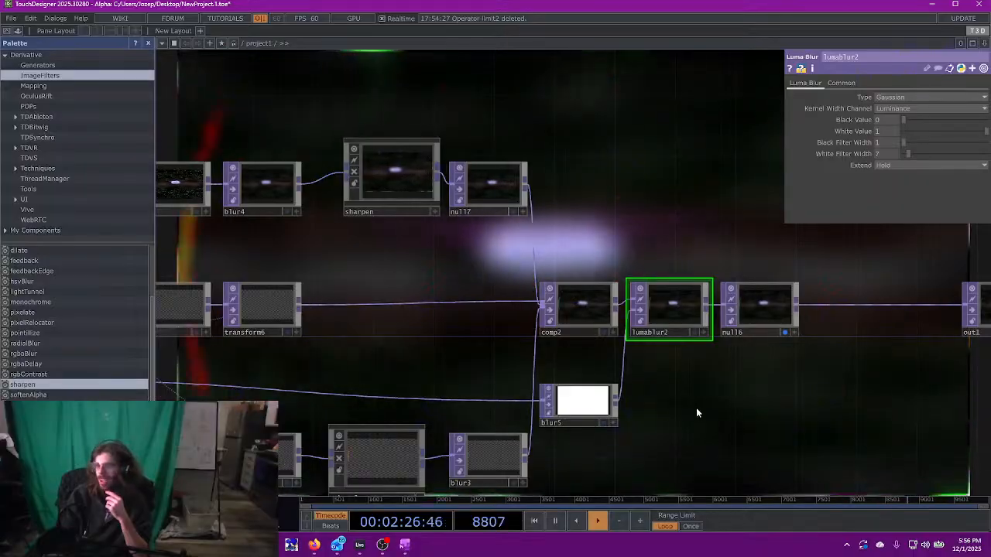
# - Reset the timeline to the first frame and resume playback
pyautogui.moveTo(706, 412); pyautogui.dragTo(809, 420)
pyautogui.scroll(-2, 612, 361)
pyautogui.moveTo(524, 302); pyautogui.dragTo(478, 343)
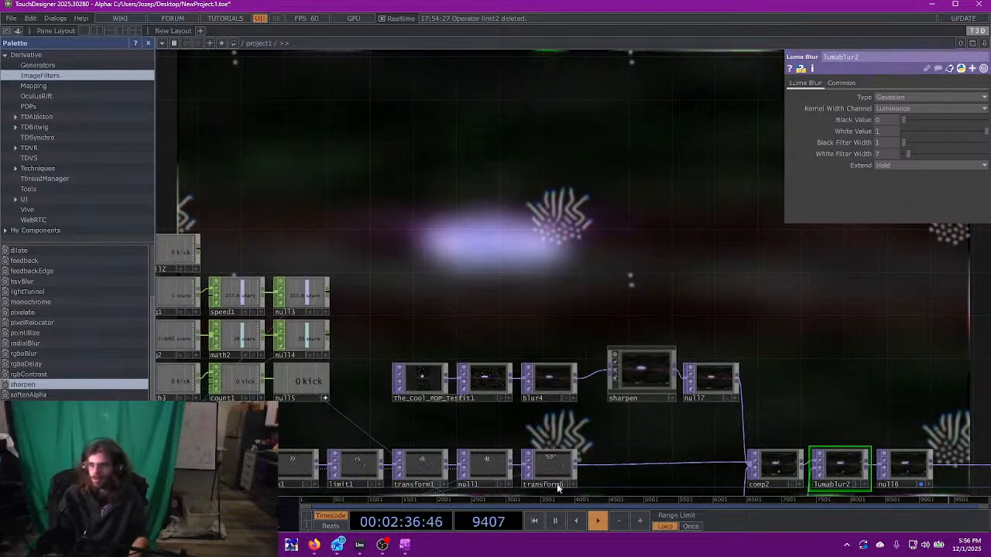
pyautogui.click(533, 521)
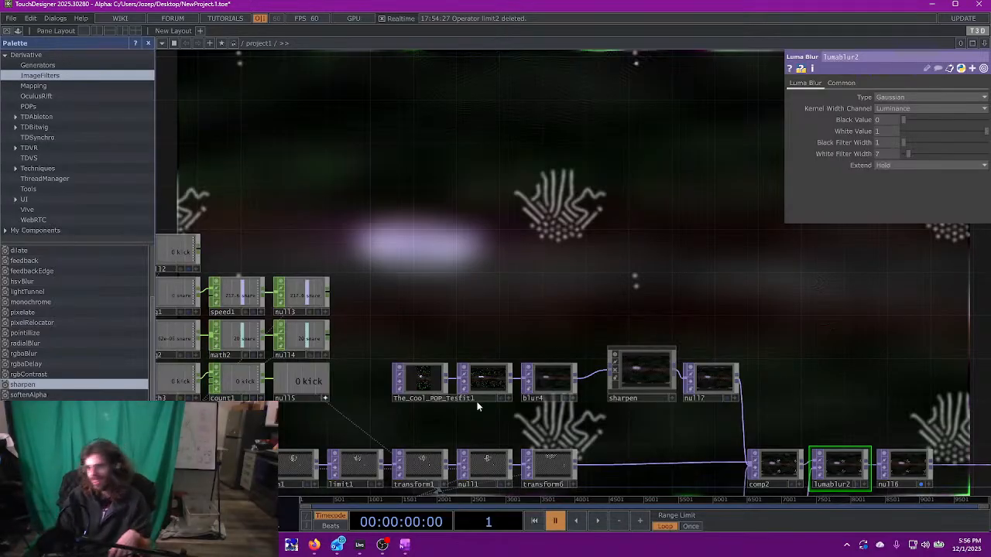
pyautogui.moveTo(530, 324); pyautogui.dragTo(532, 329)
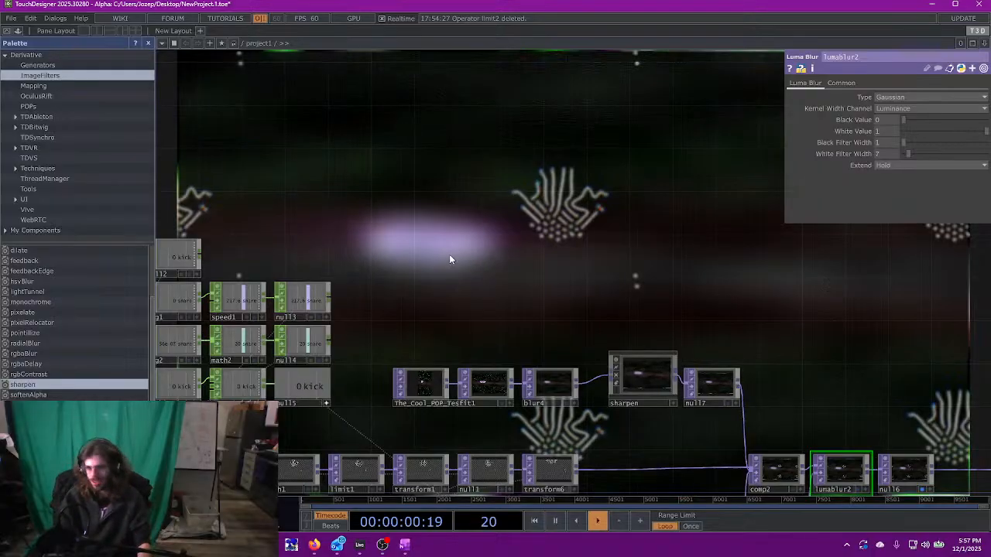
# - Select the Track Audio File In CHOP and check its playback parameters
pyautogui.moveTo(450, 260); pyautogui.dragTo(592, 217)
pyautogui.moveTo(343, 370); pyautogui.dragTo(557, 351)
pyautogui.click(436, 283)
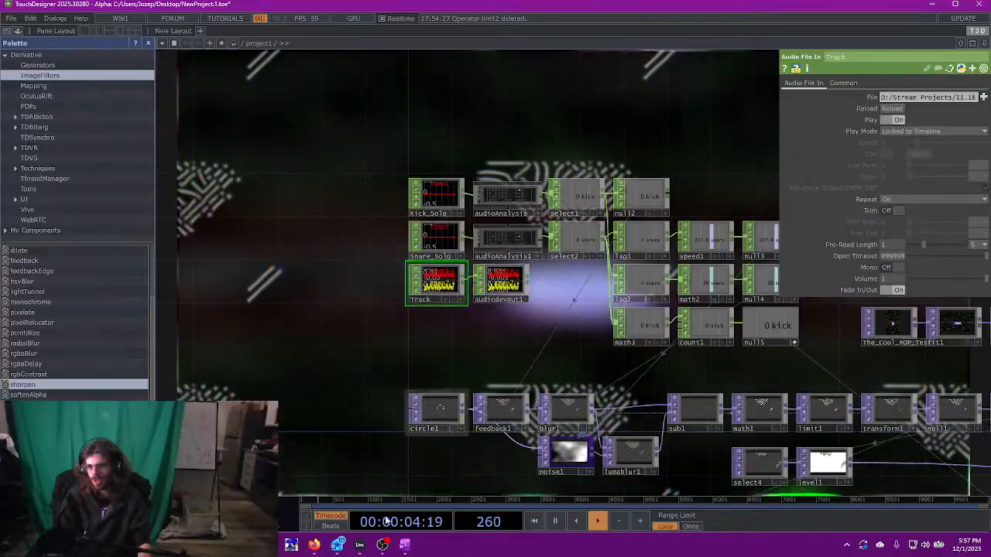
# - Add a Timeline CHOP in the empty area above null3
pyautogui.moveTo(663, 117); pyautogui.dragTo(407, 140)
pyautogui.moveTo(580, 170); pyautogui.dragTo(364, 191)
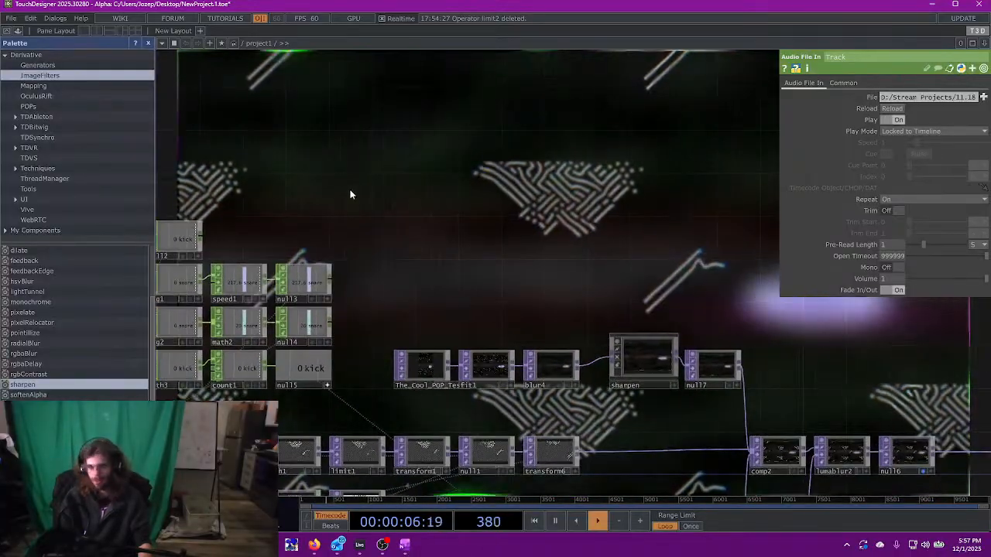
pyautogui.press('Tab')
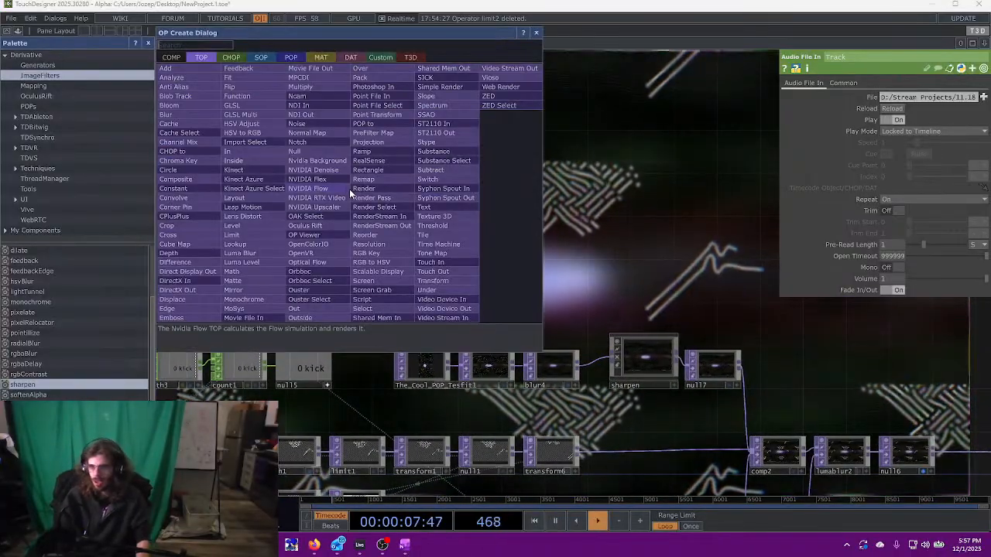
pyautogui.press('Tab')
pyautogui.write('timel')
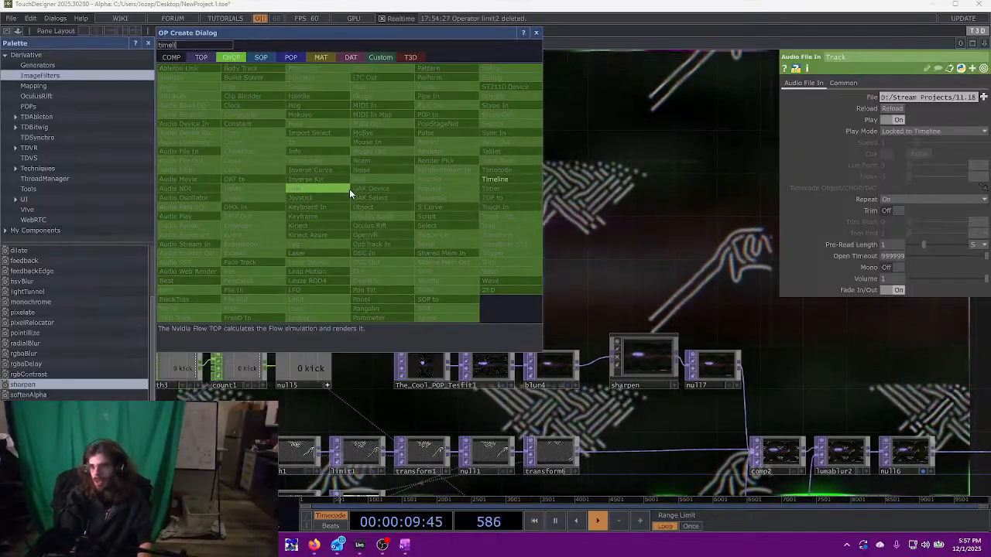
pyautogui.press('Return')
pyautogui.click(349, 189)
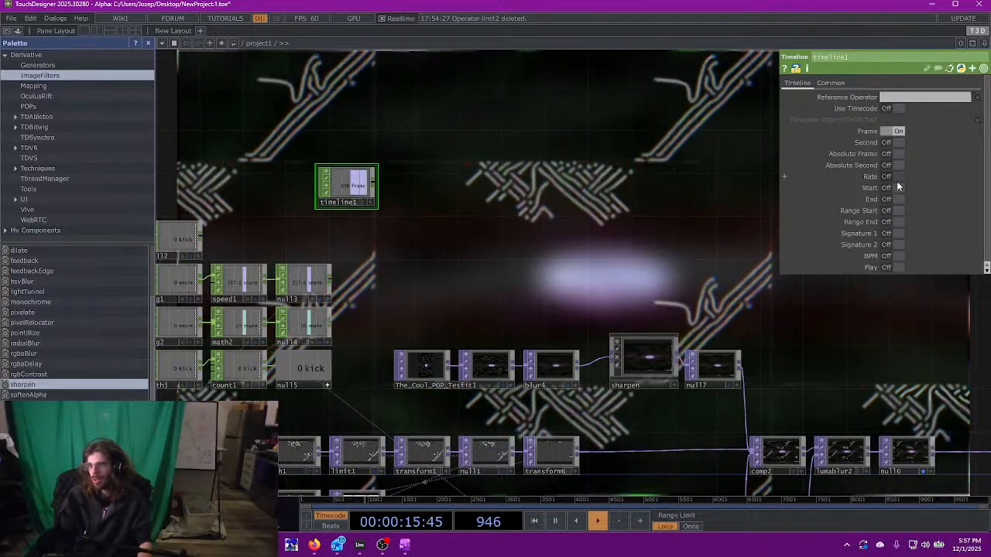
# - Enable the Timeline CHOP's End channel and append a Math CHOP beside it
pyautogui.click(896, 199)
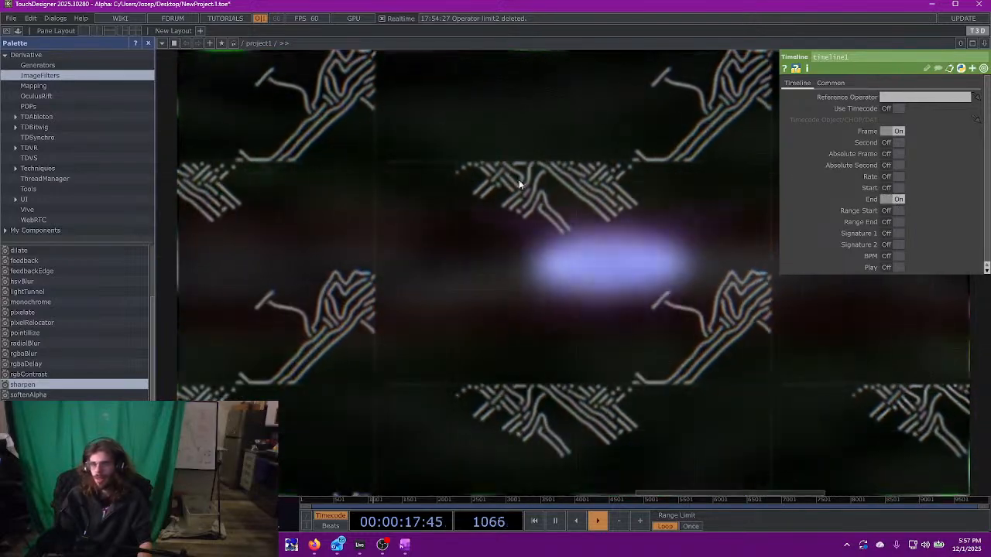
pyautogui.press('h')
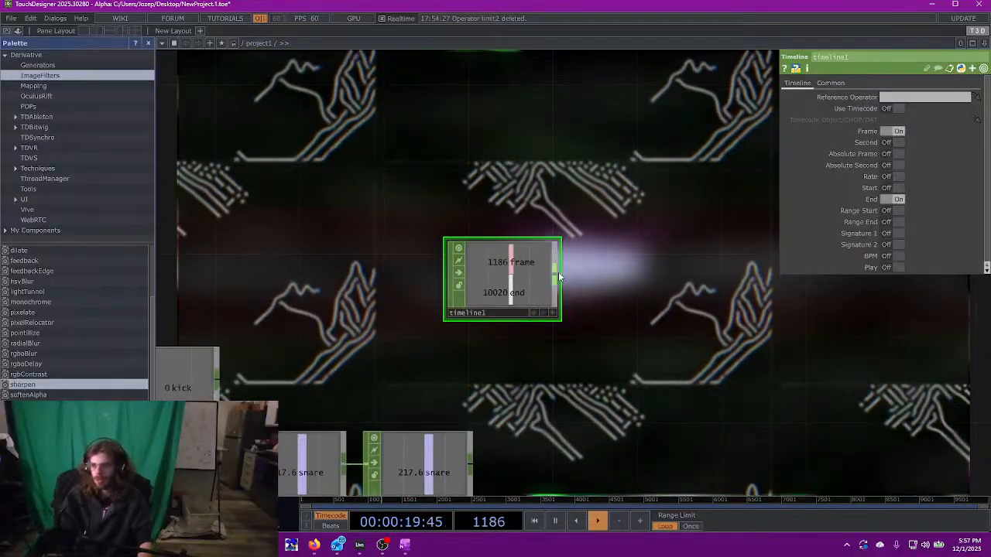
pyautogui.click(555, 273)
pyautogui.click(612, 272)
pyautogui.click(606, 273)
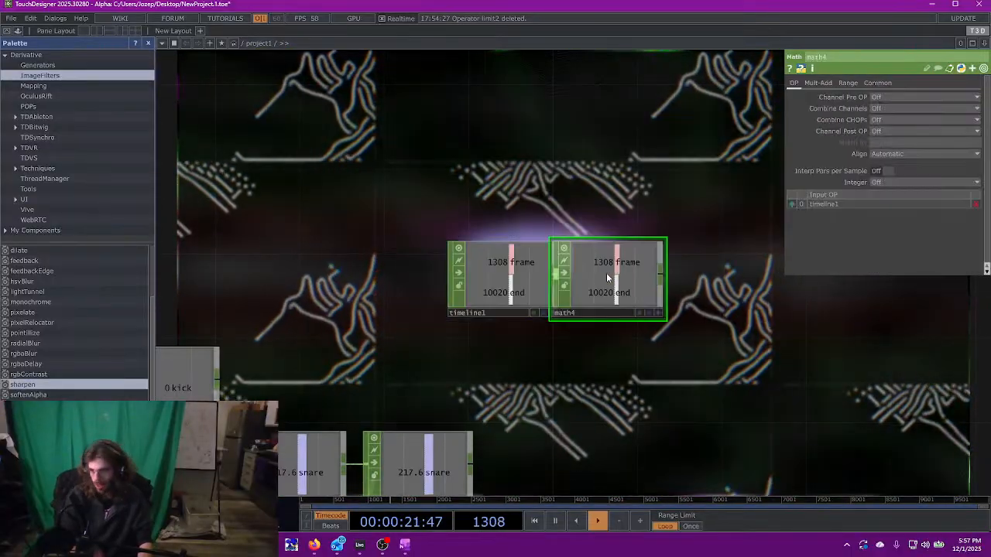
pyautogui.moveTo(606, 272); pyautogui.dragTo(649, 272)
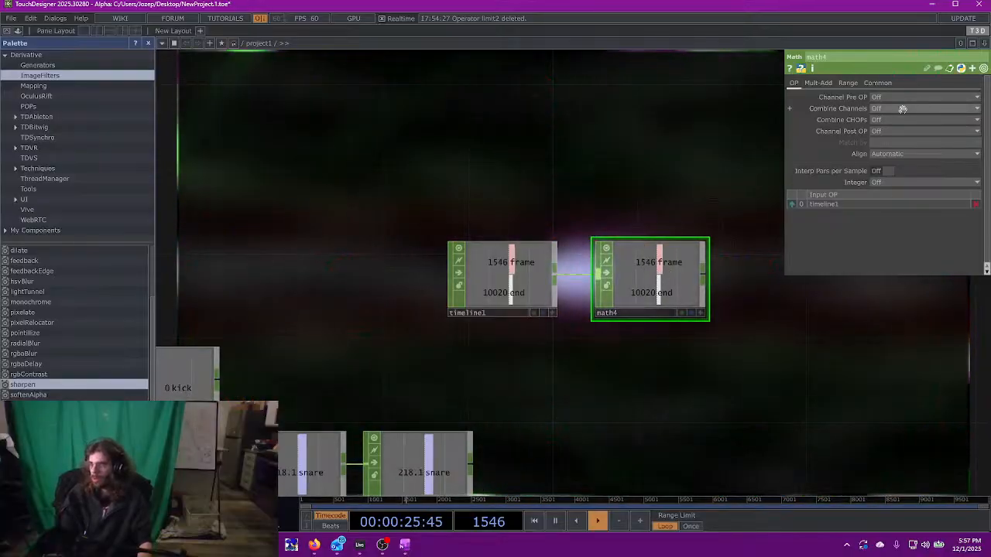
# - Set math4's Combine Channels to Divide and append a Null CHOP after it
pyautogui.moveTo(780, 300); pyautogui.dragTo(526, 328)
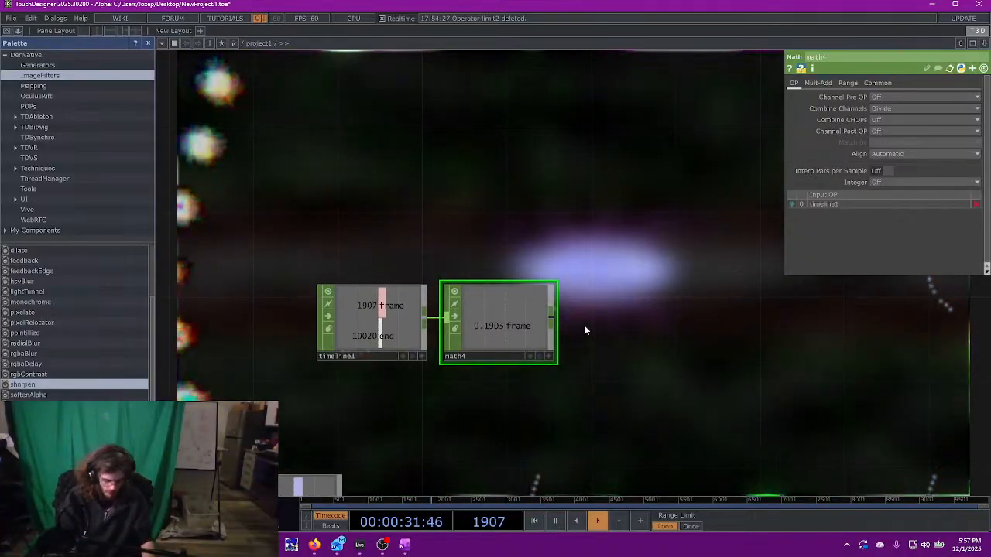
pyautogui.click(625, 322)
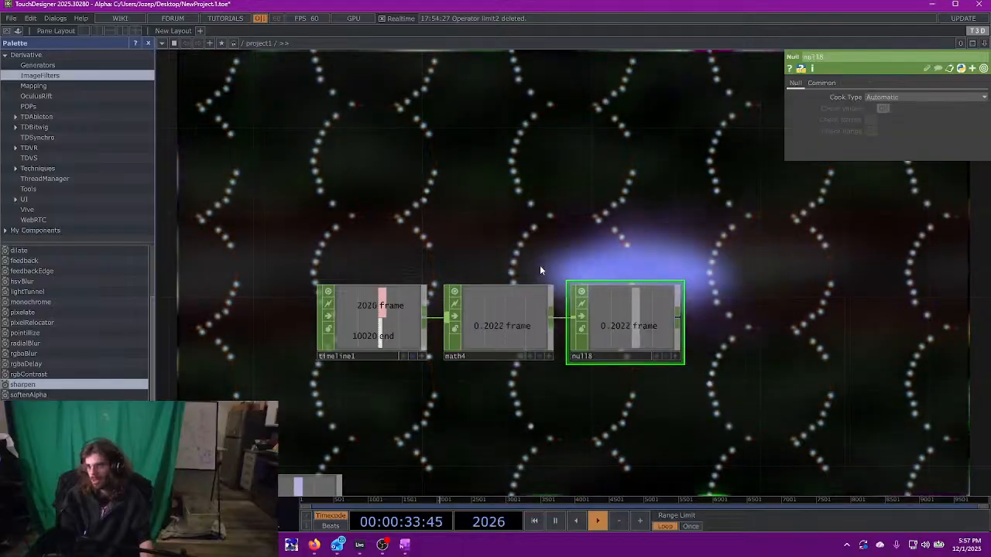
# - Move out1 farther away from null6 to leave a wide gap between them
pyautogui.moveTo(433, 461); pyautogui.dragTo(369, 187)
pyautogui.scroll(-2, 537, 253)
pyautogui.scroll(-3, 469, 172)
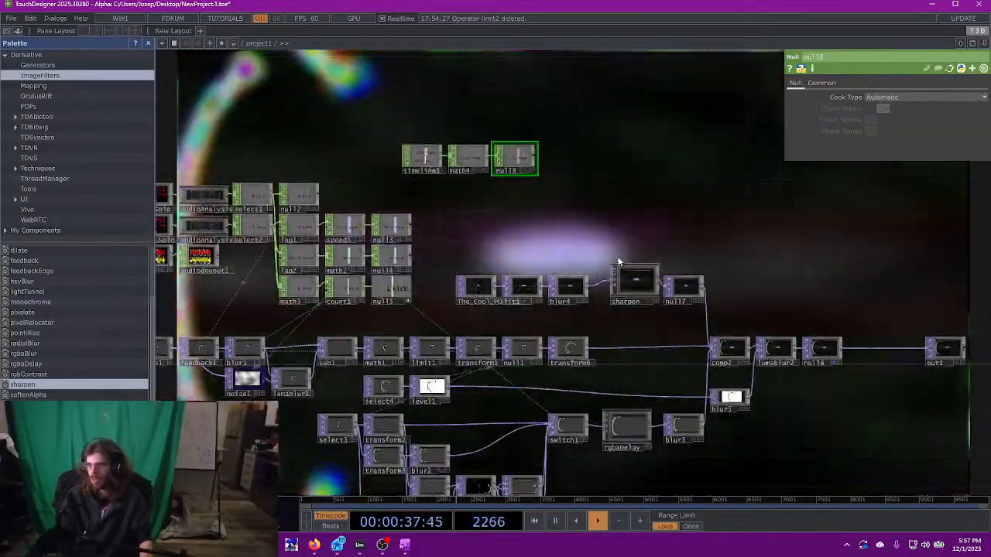
pyautogui.moveTo(656, 225); pyautogui.dragTo(471, 237)
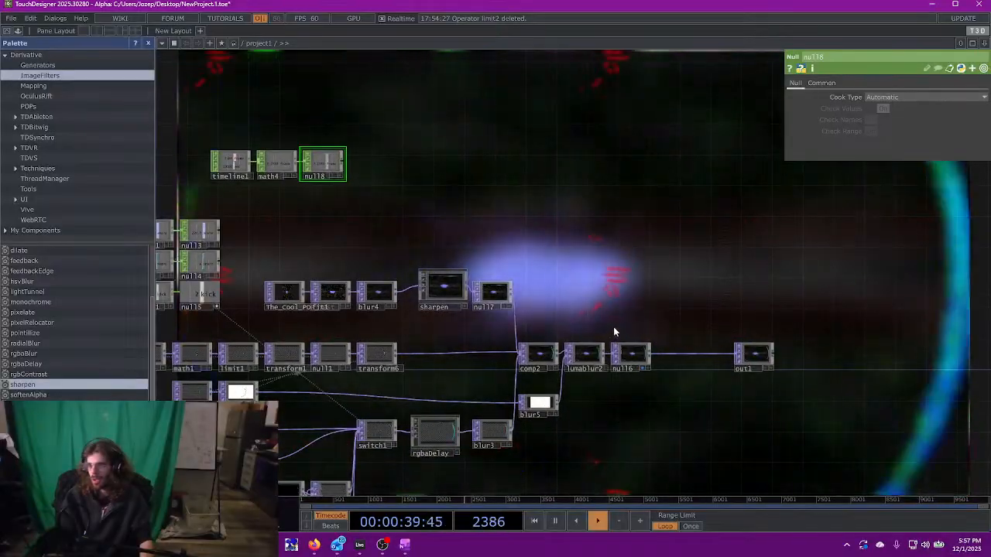
pyautogui.moveTo(761, 354); pyautogui.dragTo(948, 355)
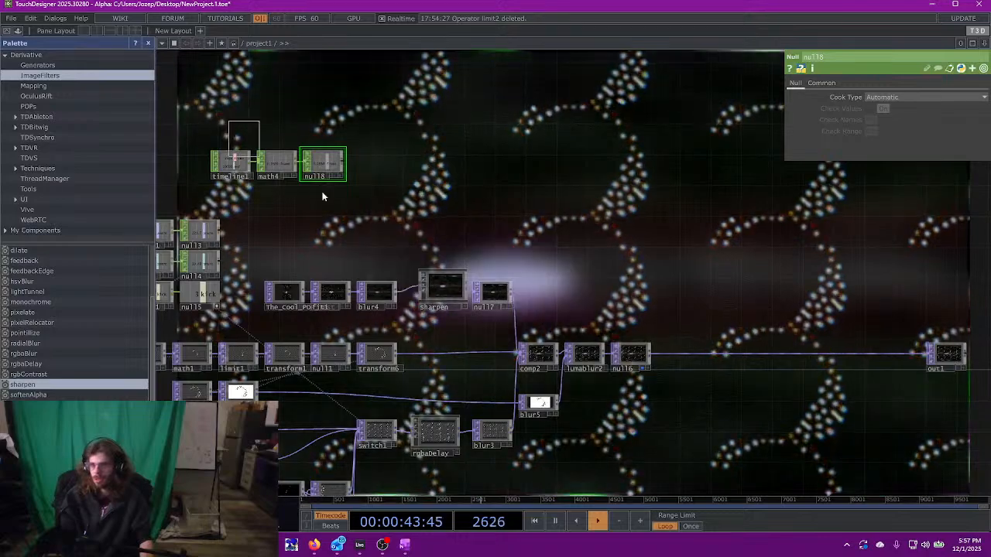
# - Move the timeline1, math4 and null8 chain to just above comp2, lumablur2 and null6
pyautogui.hotkey('ctrl', 'c')
pyautogui.hotkey('ctrl', 'v')
pyautogui.click(536, 286)
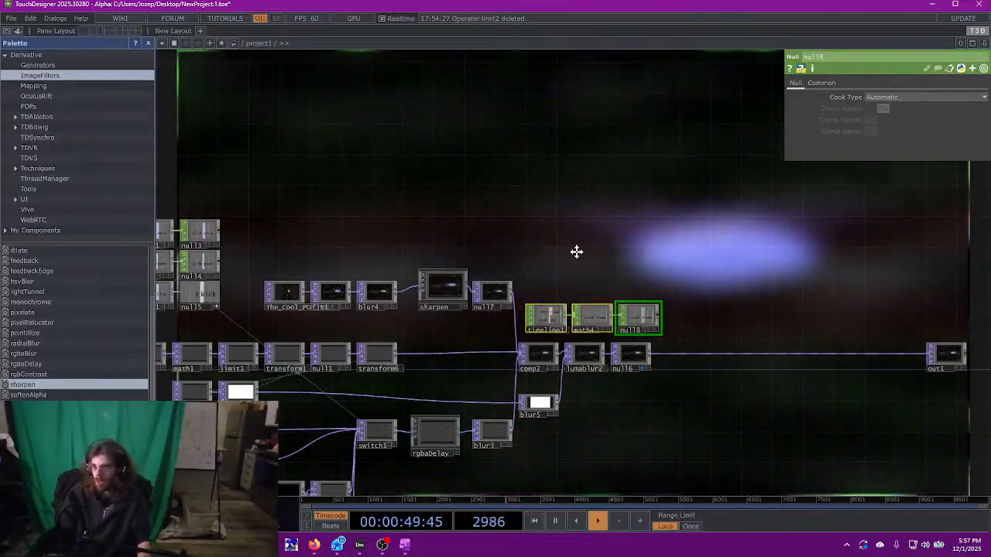
# - Add a Rectangle TOP in the empty space beside null8
pyautogui.scroll(2, 537, 236)
pyautogui.scroll(1, 536, 236)
pyautogui.hscroll(5, 400, 195)
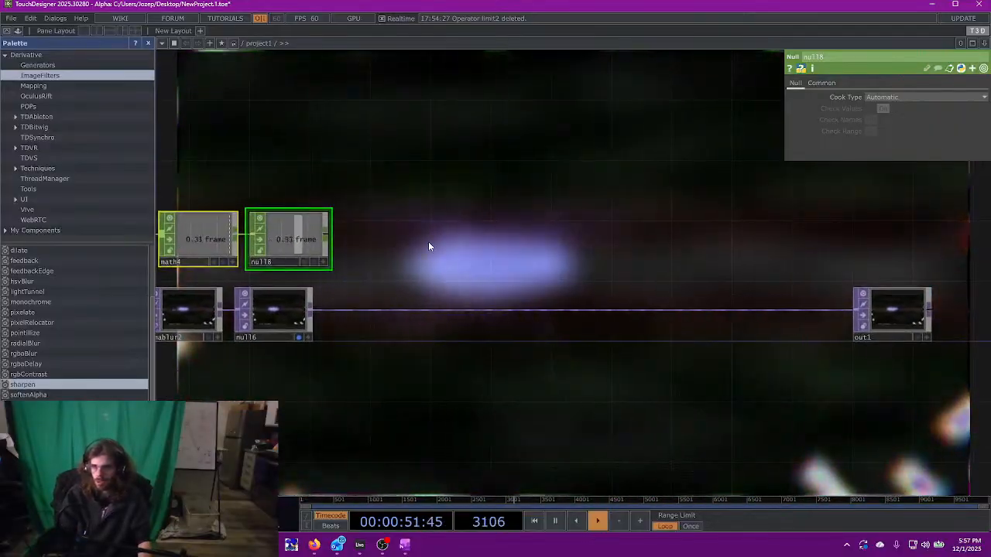
pyautogui.press('Tab')
pyautogui.write('rect')
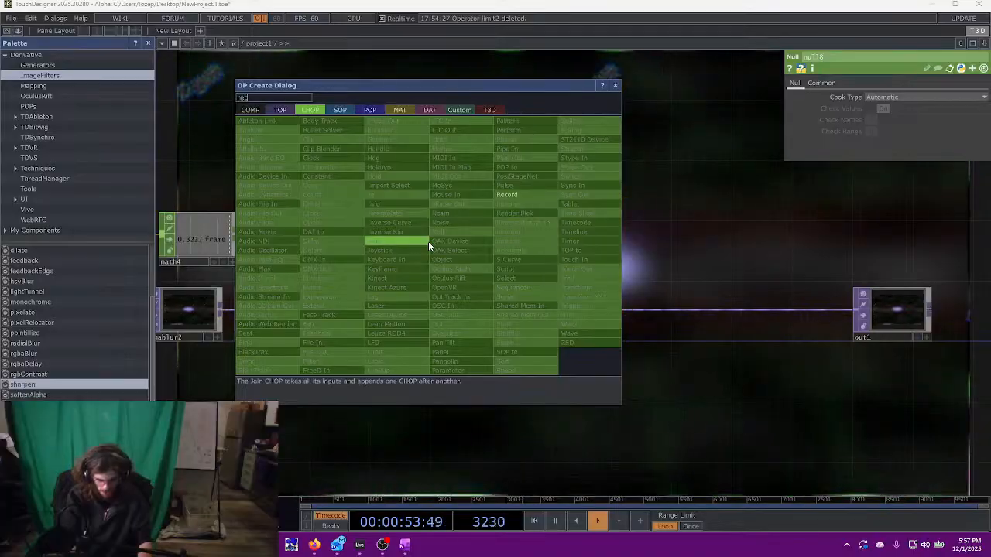
pyautogui.press('Tab')
pyautogui.press('Tab')
pyautogui.press('Tab')
pyautogui.press('Tab')
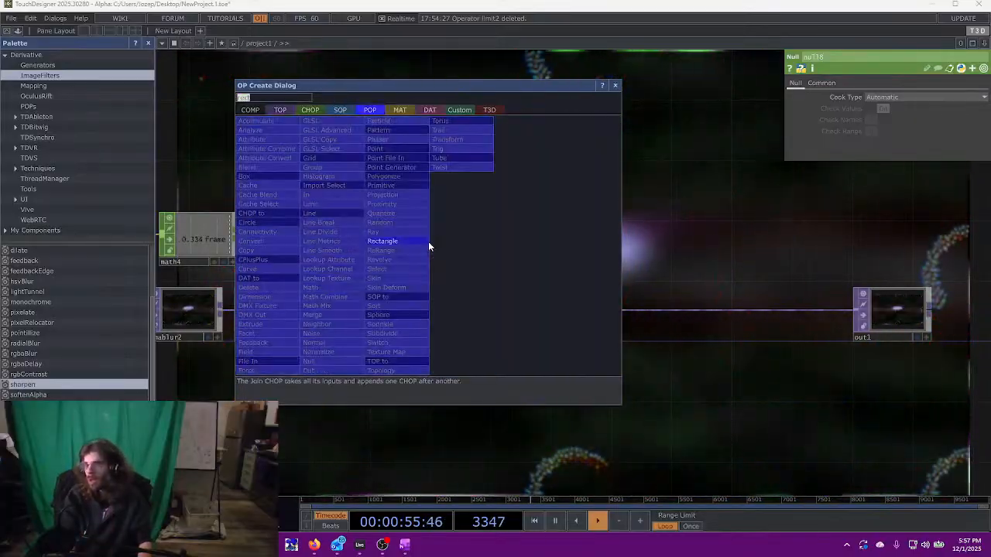
pyautogui.press('Tab')
pyautogui.press('Tab')
pyautogui.press('Tab')
pyautogui.press('Tab')
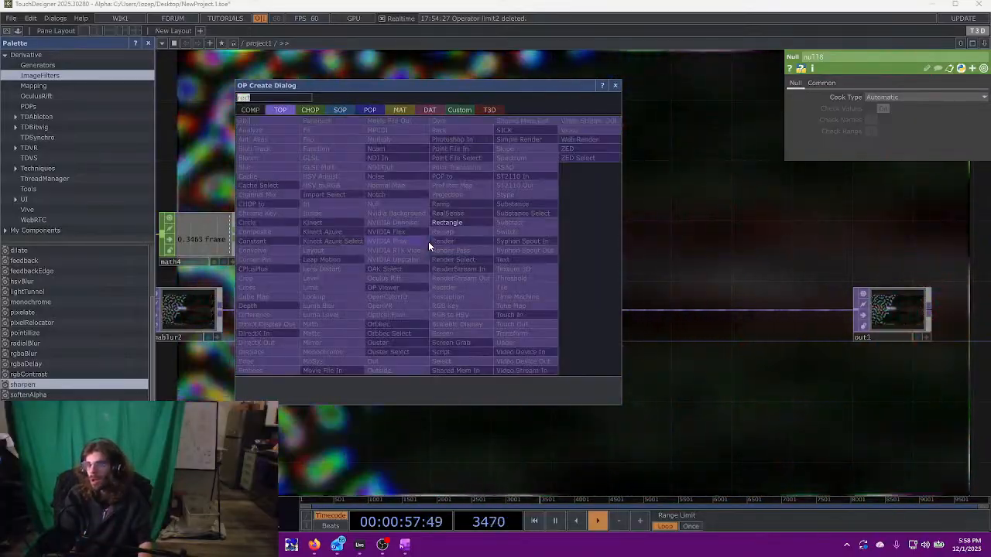
pyautogui.press('Return')
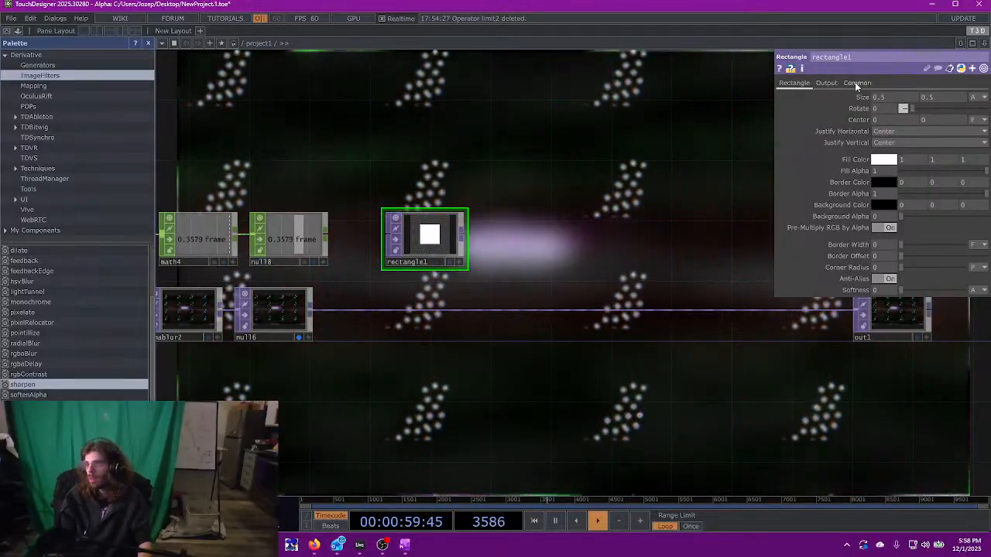
# - Set rectangle1's output resolution to Parent Panel Size and its horizontal justification to Left
pyautogui.click(856, 84)
pyautogui.click(890, 215)
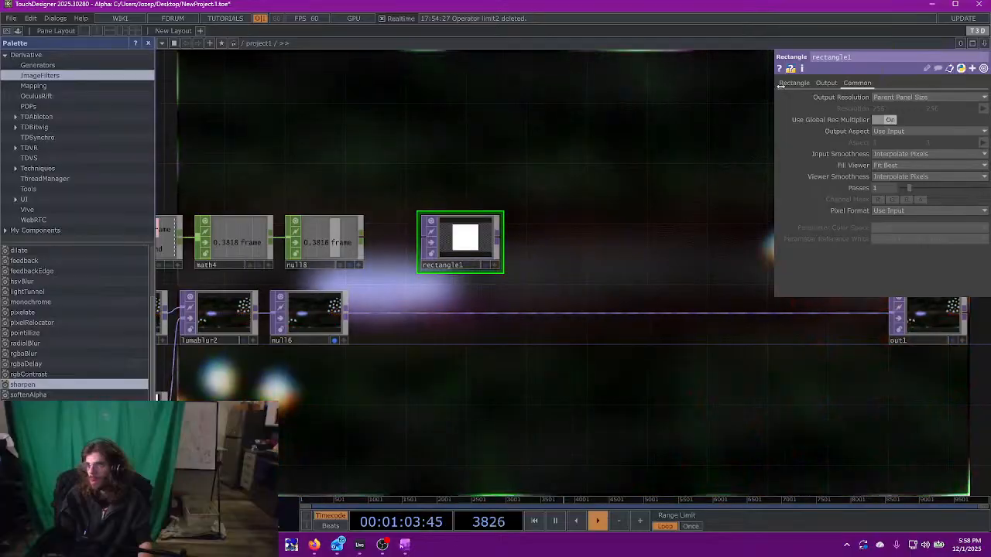
pyautogui.click(794, 83)
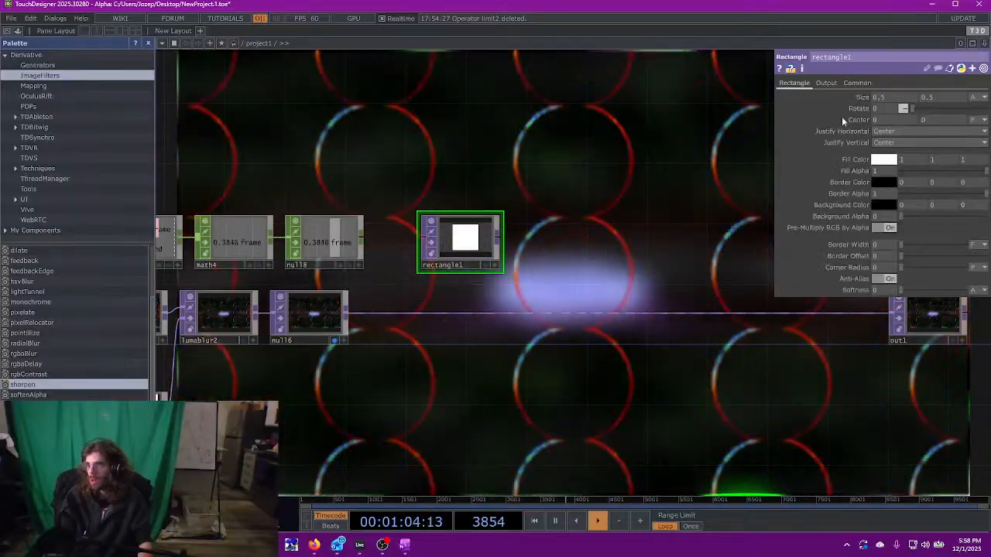
pyautogui.click(883, 142)
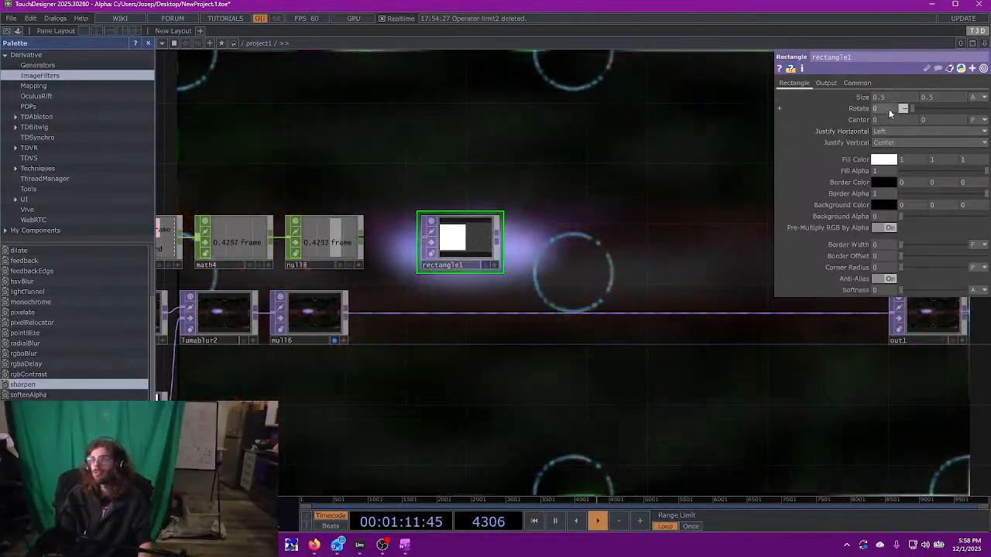
# - Drive rectangle1's horizontal size with a CHOP reference to null8's frame channel
pyautogui.moveTo(892, 96); pyautogui.dragTo(851, 106, button='middle')
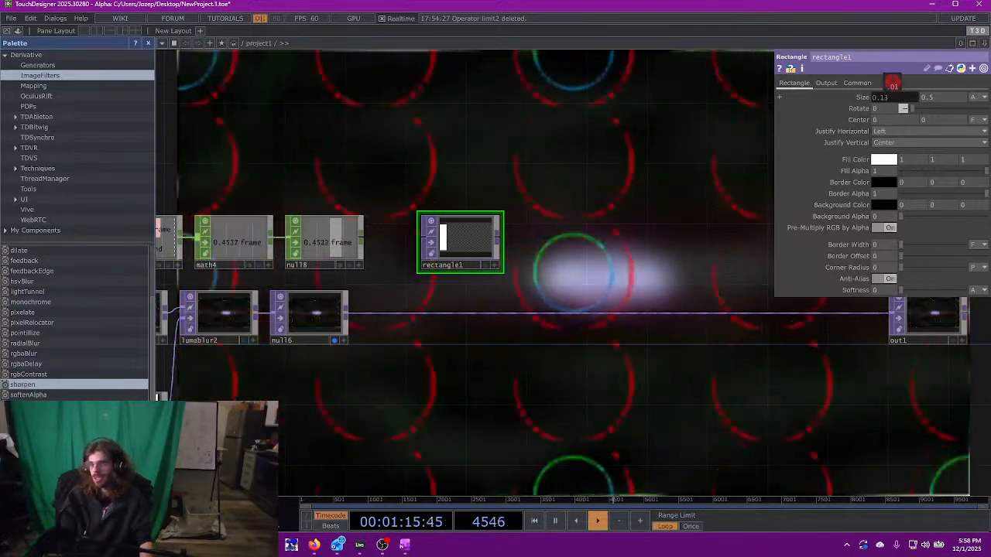
pyautogui.moveTo(890, 79)
pyautogui.mouseDown(button='middle')
pyautogui.moveTo(703, 67)
pyautogui.moveTo(703, 77)
pyautogui.mouseUp(button='middle')
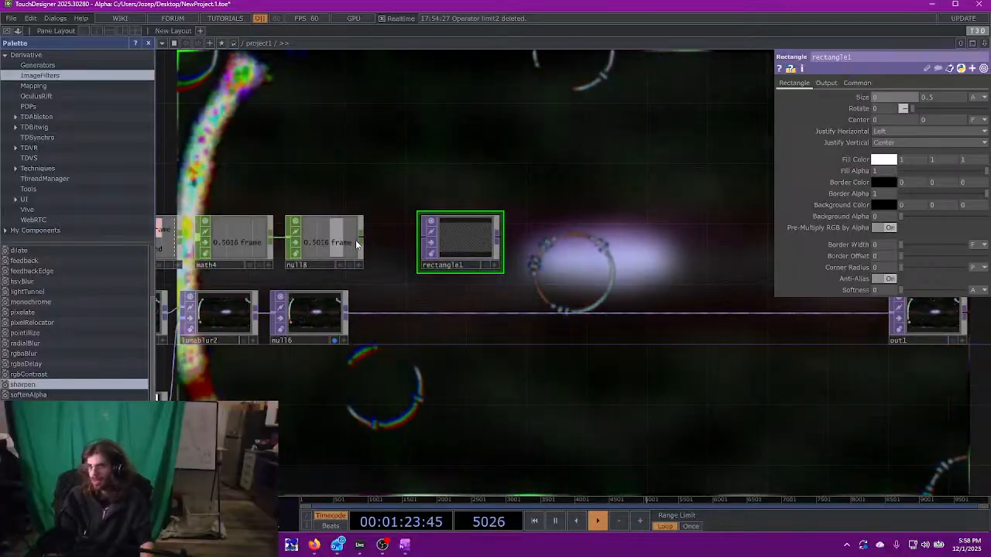
pyautogui.click(357, 264)
pyautogui.moveTo(323, 243); pyautogui.dragTo(829, 149)
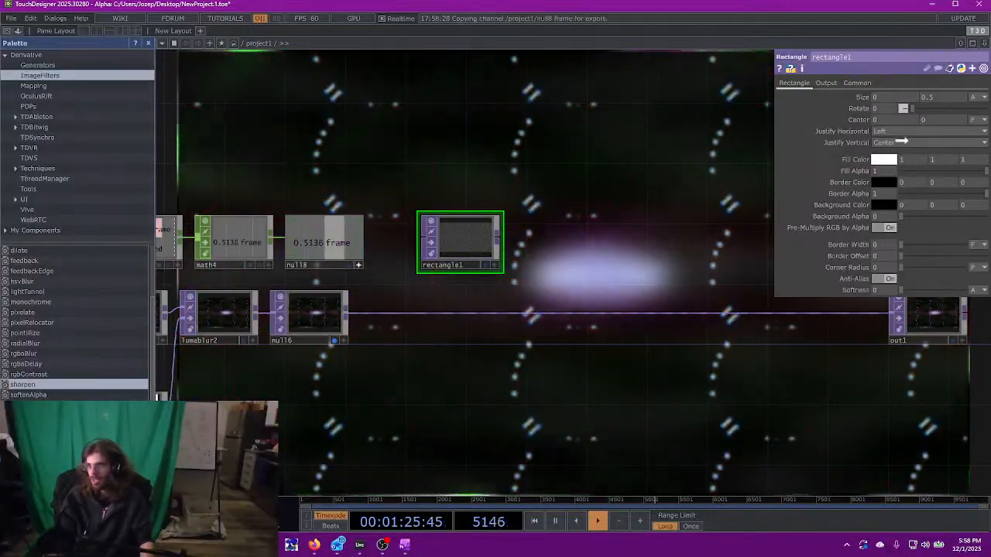
pyautogui.moveTo(886, 93); pyautogui.dragTo(886, 92)
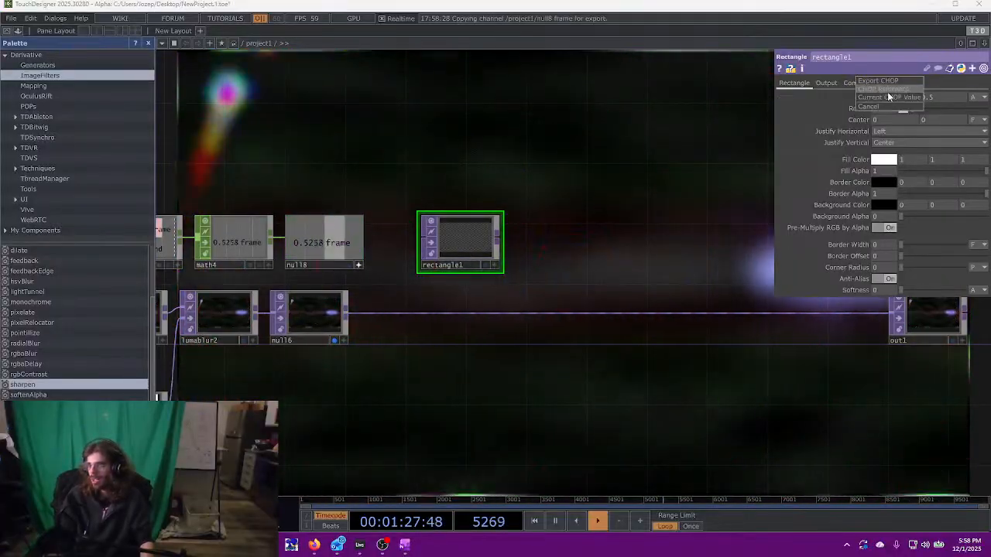
pyautogui.click(888, 96)
# - Shrink the rectangle1 node and place it right next to null8
pyautogui.click(494, 264)
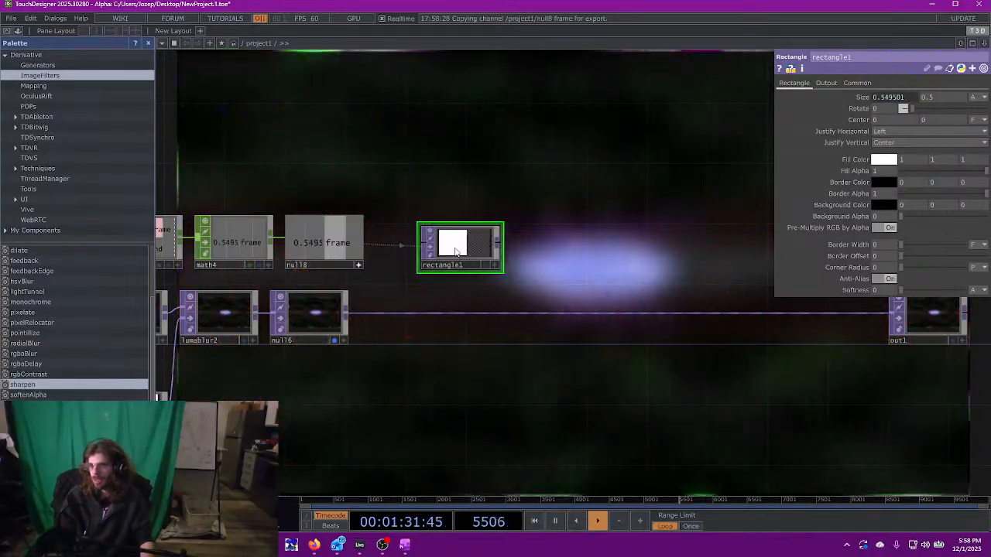
pyautogui.moveTo(457, 252); pyautogui.dragTo(381, 346)
pyautogui.moveTo(305, 385); pyautogui.dragTo(411, 247)
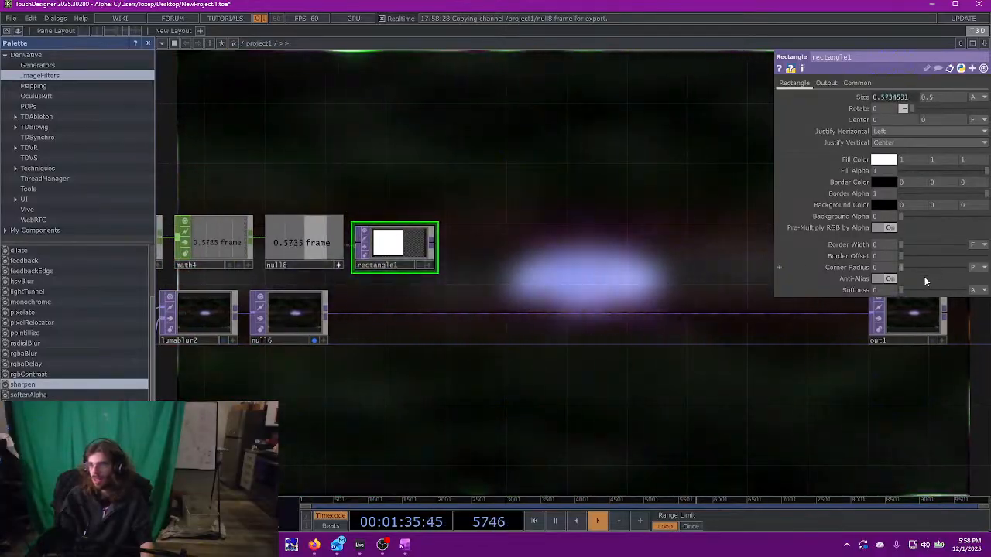
# - Set rectangle1's corner radius to 100, its softness to 0.002 and its vertical justification to Bottom
pyautogui.click(901, 291)
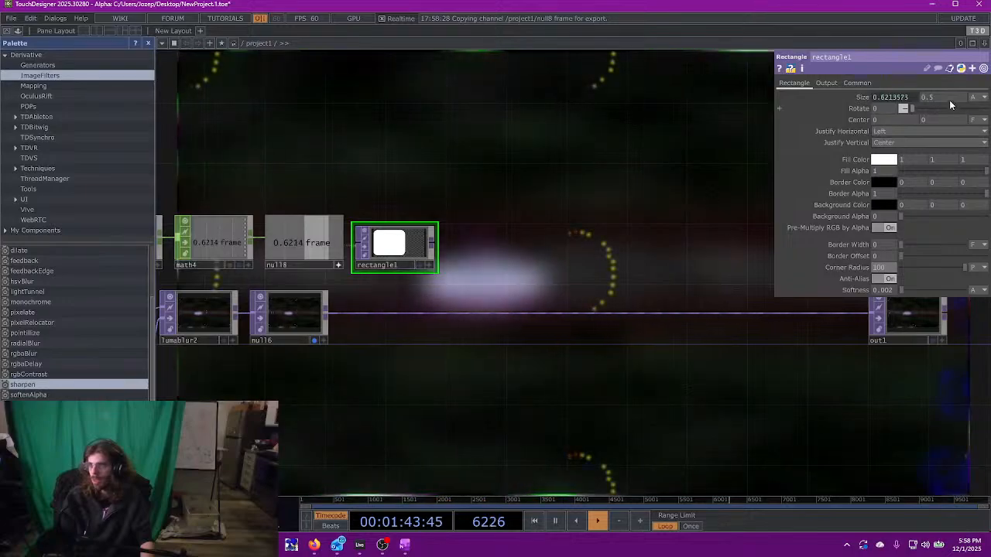
pyautogui.click(887, 142)
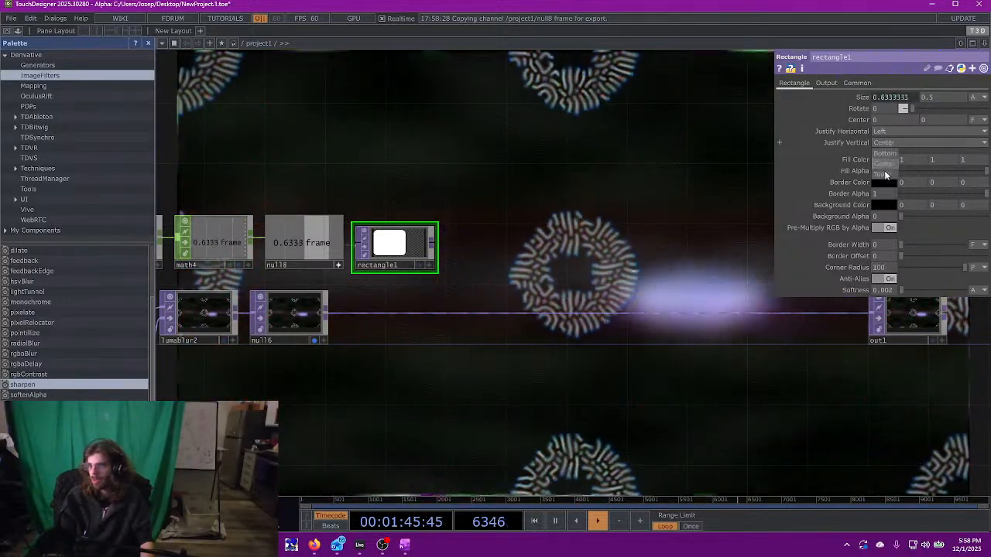
pyautogui.click(885, 153)
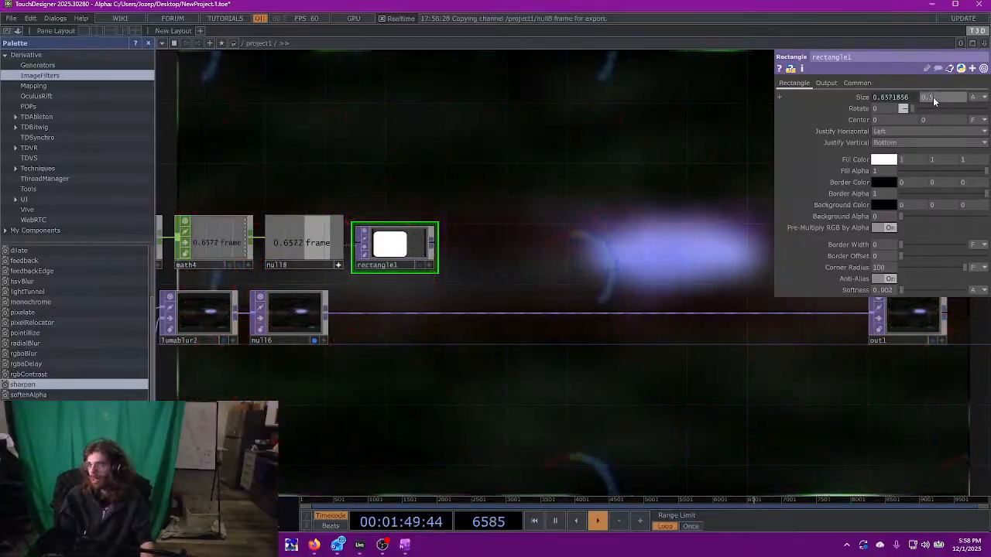
# - Set rectangle1's vertical size to 0.05 to make a thin progress bar
pyautogui.moveTo(933, 97); pyautogui.dragTo(929, 101)
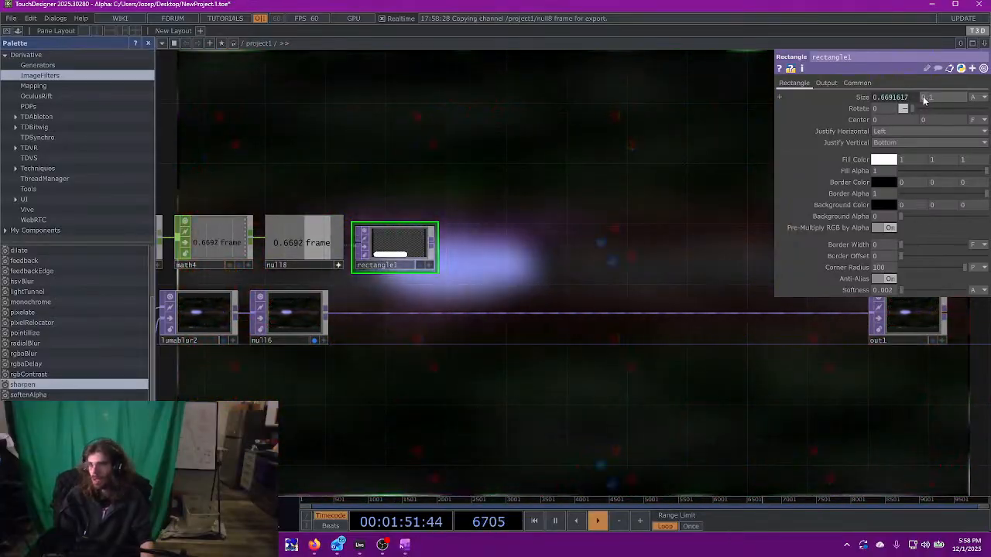
pyautogui.scroll(5, 566, 243)
pyautogui.scroll(2, 579, 363)
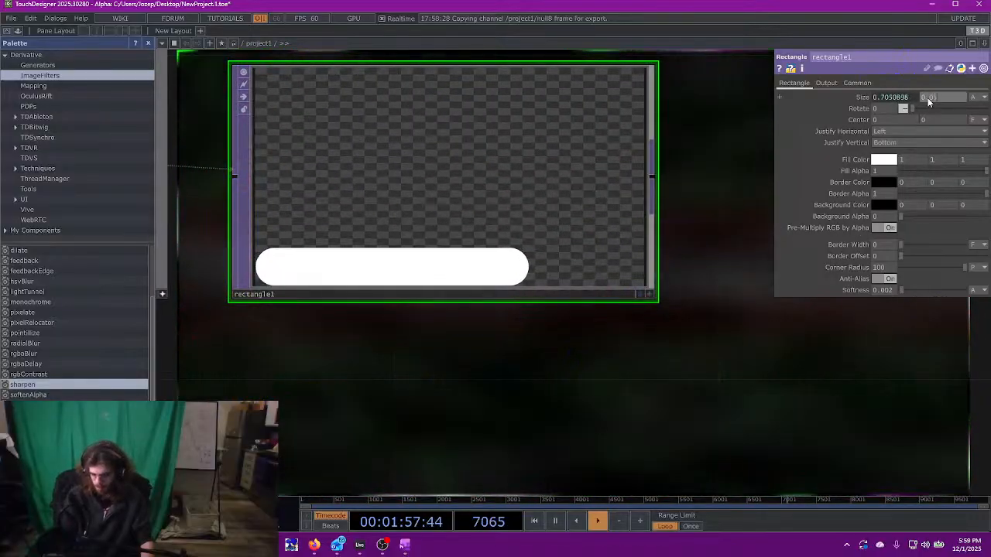
# - Duplicate rectangle1 directly below it and set the copy's horizontal size to 1
pyautogui.scroll(-4, 650, 263)
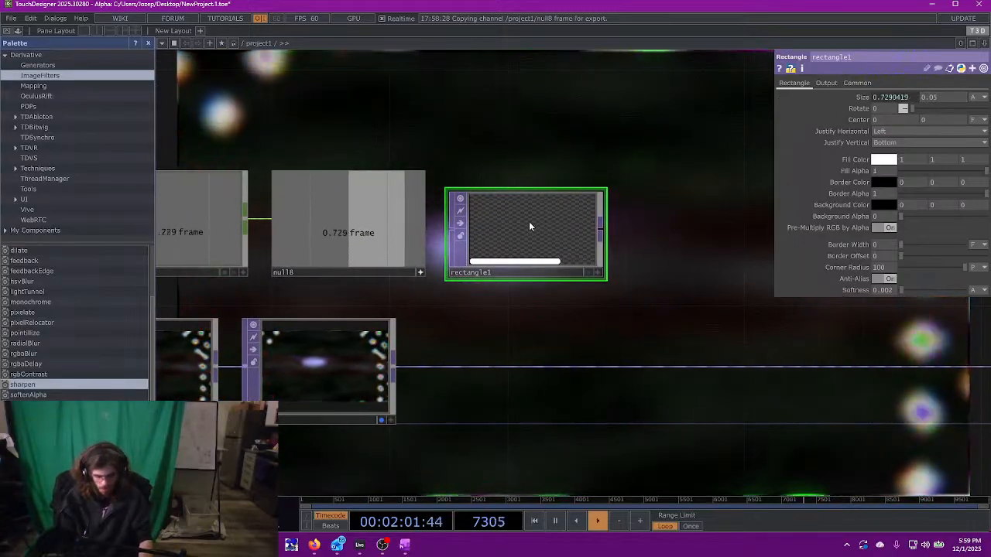
pyautogui.hotkey('ctrl', 'c')
pyautogui.hotkey('ctrl', 'v')
pyautogui.moveTo(532, 325); pyautogui.dragTo(532, 297)
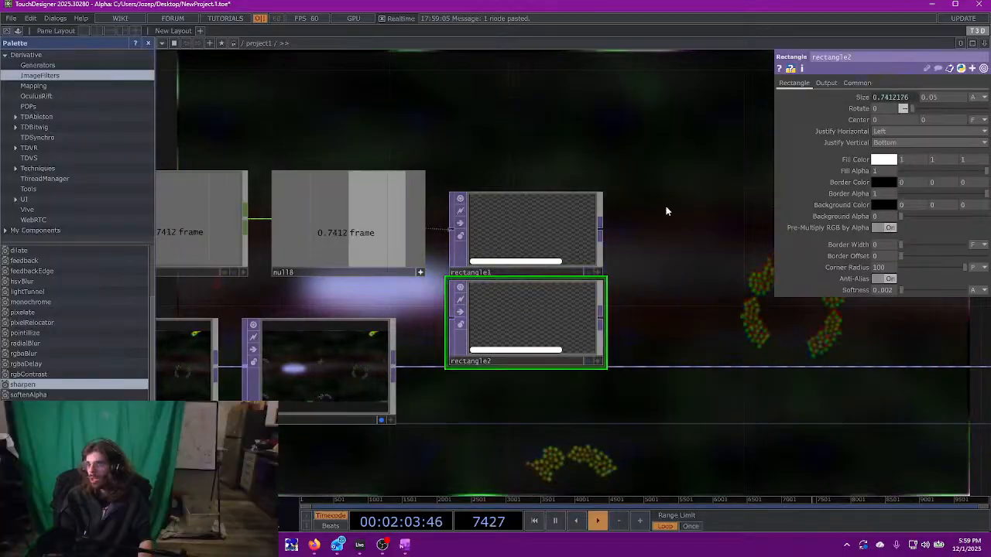
pyautogui.click(862, 96)
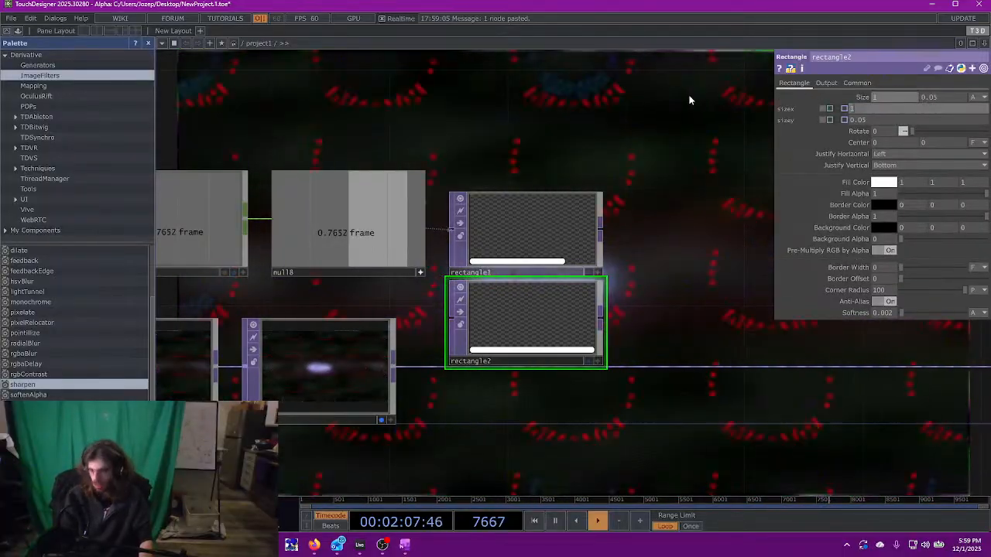
pyautogui.click(549, 251)
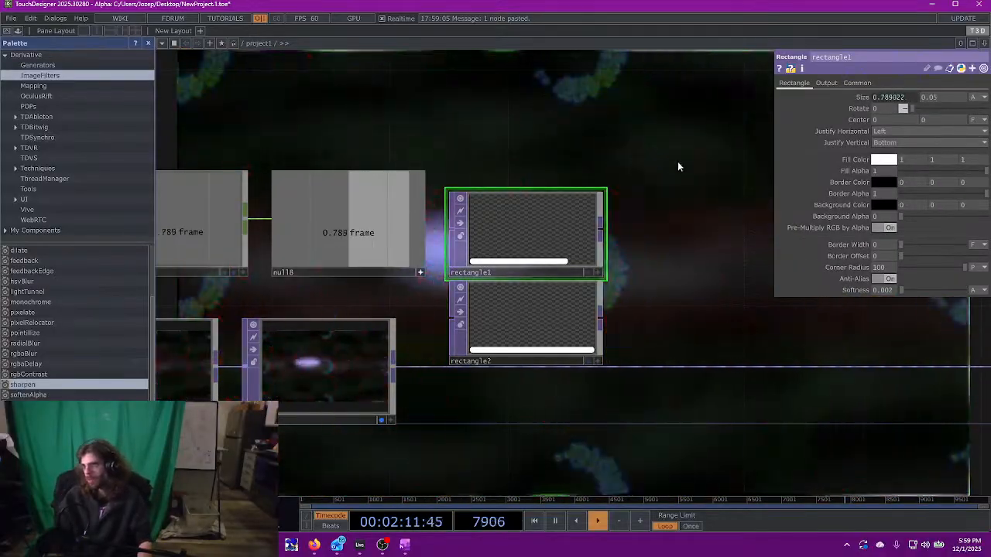
pyautogui.moveTo(899, 245); pyautogui.dragTo(919, 246)
pyautogui.hotkey('ctrl', 'z')
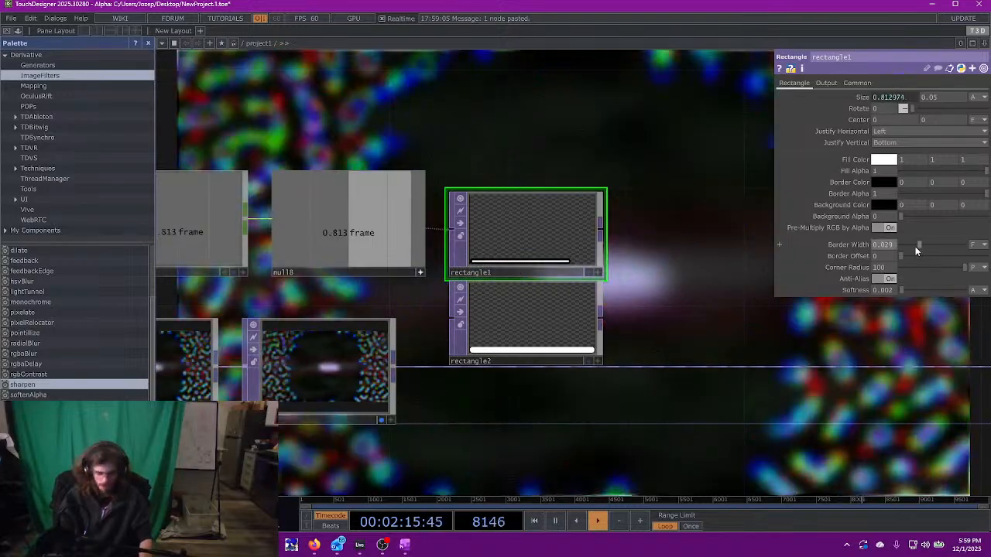
# - Set rectangle2's border width to about 0.0153
pyautogui.click(592, 325)
pyautogui.moveTo(900, 245); pyautogui.dragTo(910, 244)
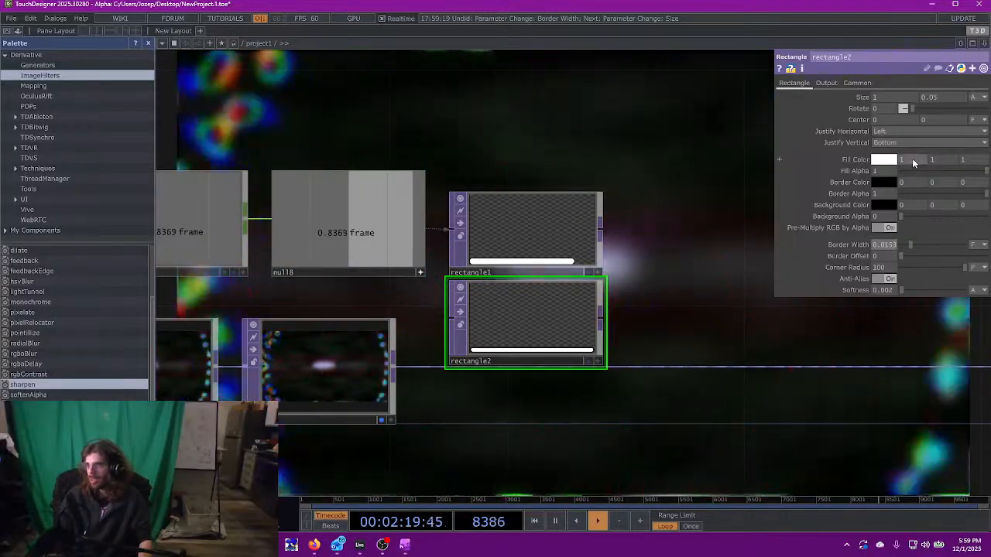
# - Set rectangle2's fill color to black (0, 0, 0) and its fill alpha to 0
pyautogui.write('0')
pyautogui.press('Tab')
pyautogui.write('0')
pyautogui.press('Tab')
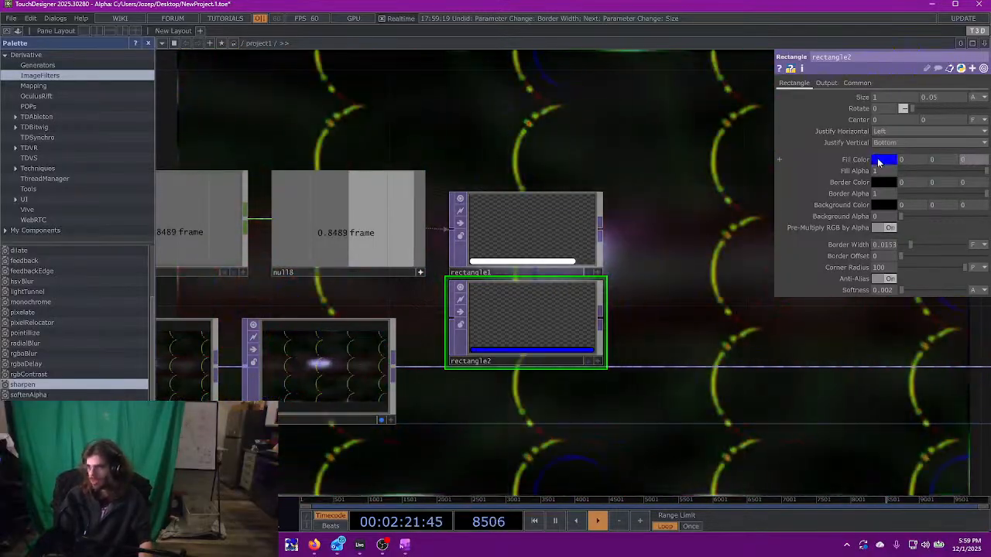
pyautogui.write('0')
pyautogui.press('Return')
pyautogui.write('0')
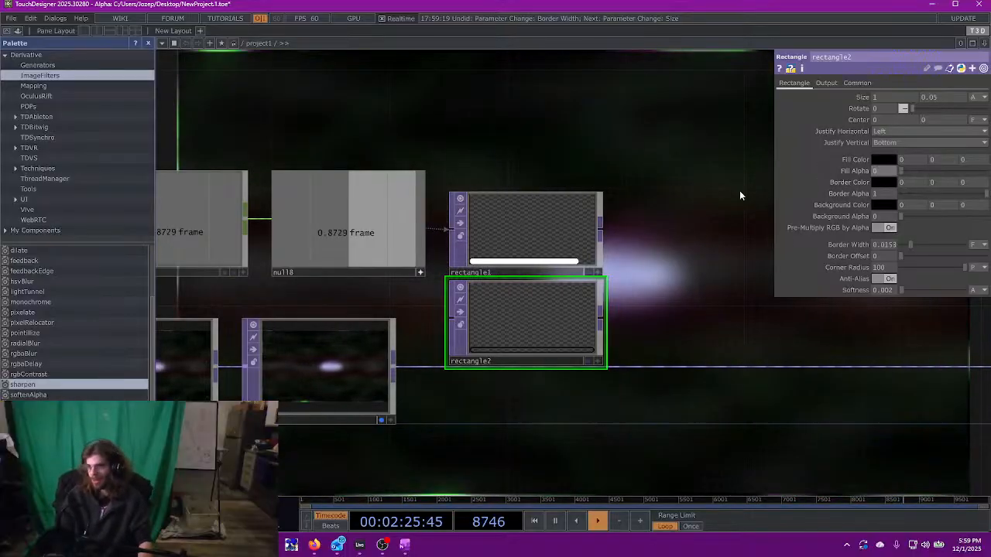
# - Set rectangle1's fill color to purple with RGB values 0.5, 0 and 1
pyautogui.moveTo(717, 221); pyautogui.dragTo(676, 221)
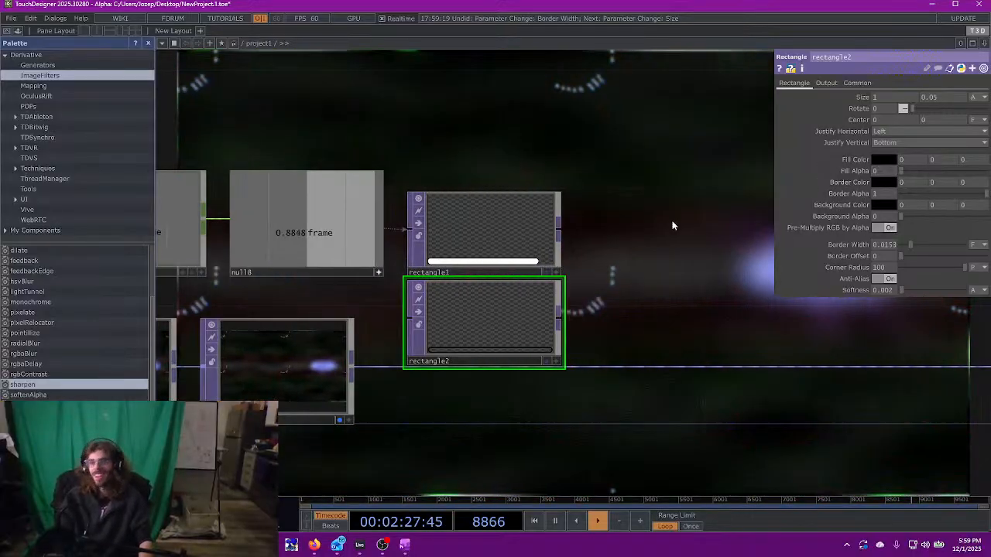
pyautogui.click(519, 243)
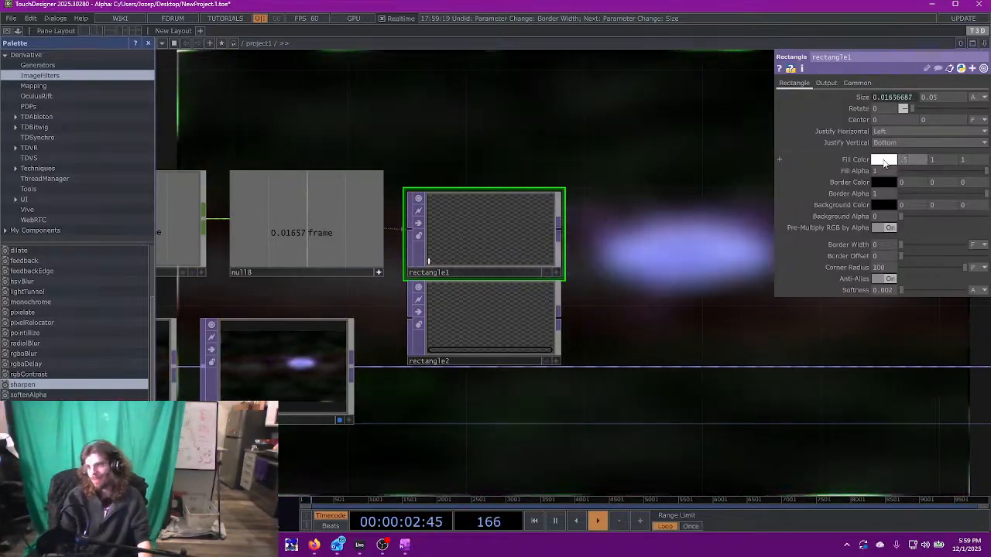
pyautogui.write('.5')
pyautogui.press('Tab')
pyautogui.write('0')
pyautogui.press('Tab')
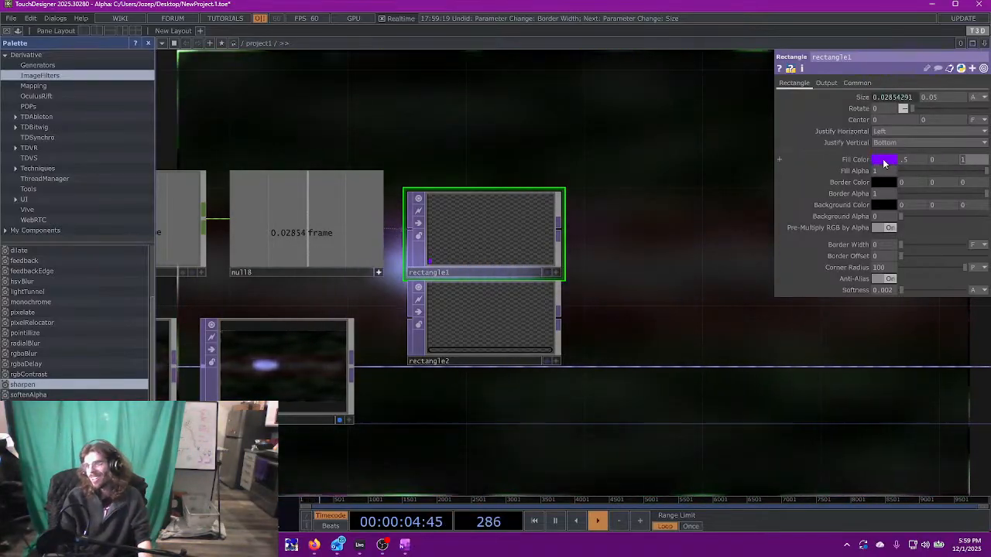
# - Set rectangle2's fill color to 0.1, 0, 0.25 and apply the same values to its border color
pyautogui.click(482, 317)
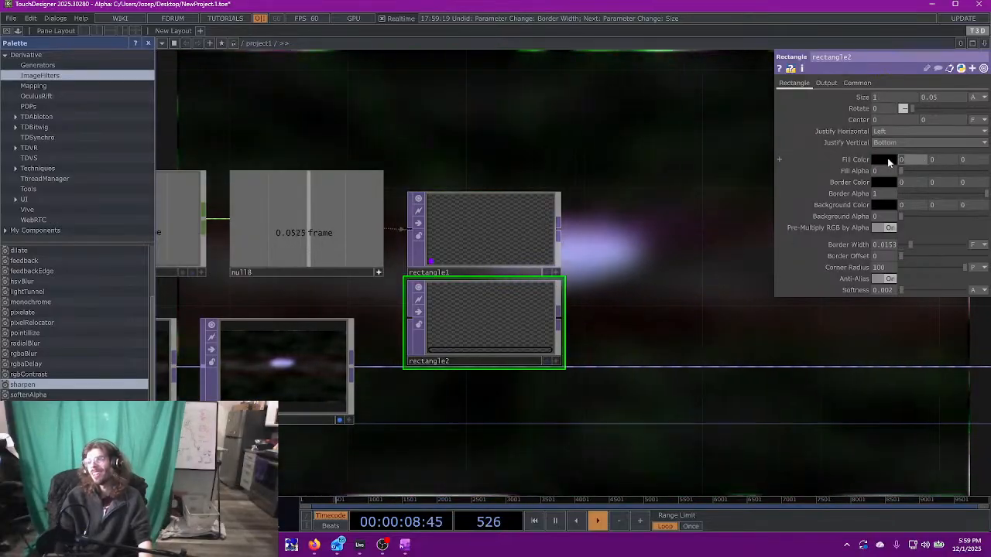
pyautogui.write('.1')
pyautogui.press('Tab')
pyautogui.press('Tab')
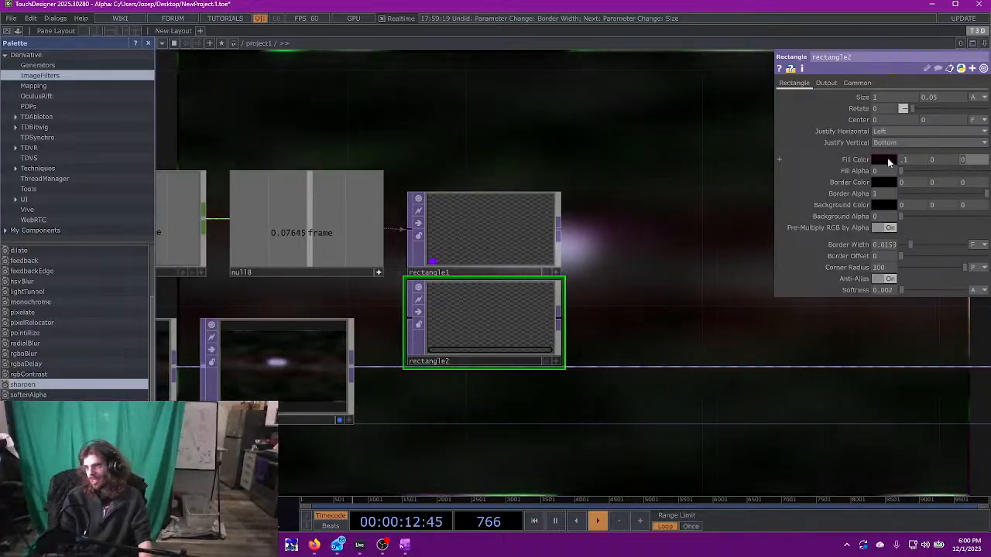
pyautogui.write('.25')
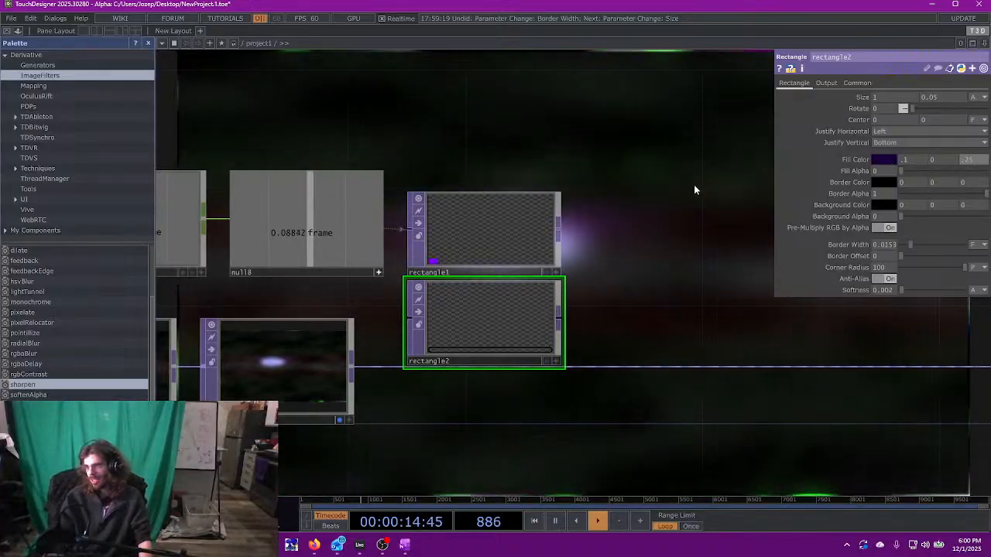
pyautogui.press('Return')
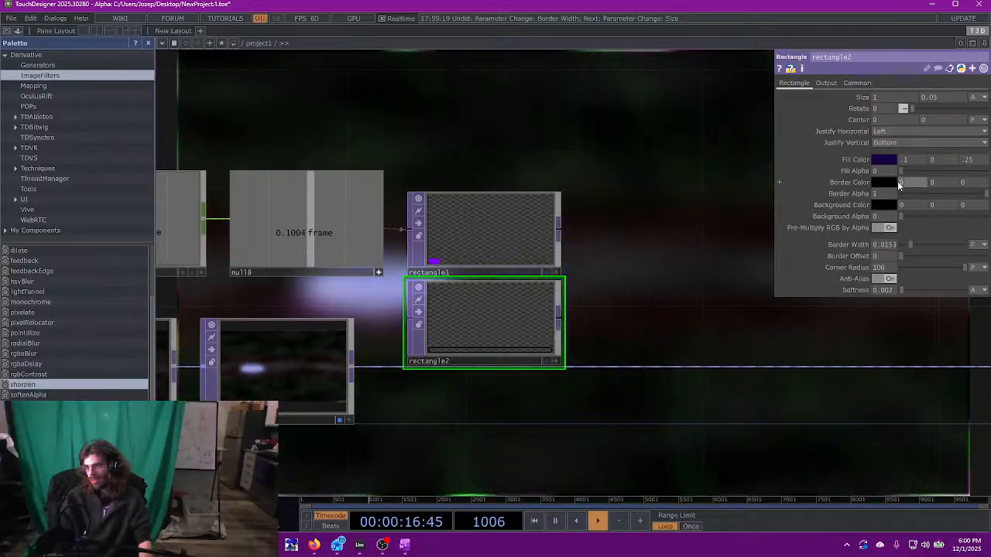
pyautogui.hotkey('ctrl', 'v')
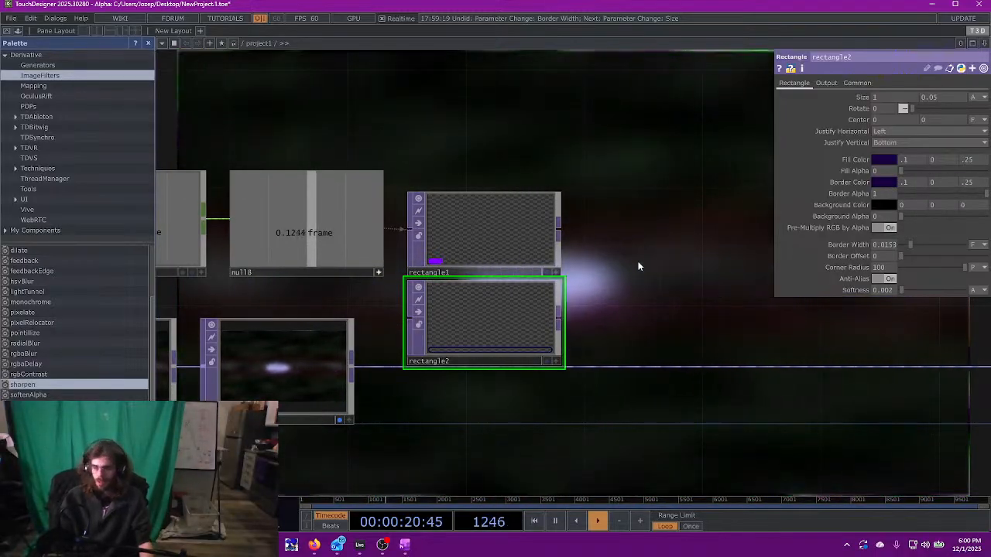
# - Add a Noise TOP fed by rectangle1's output and place it beside rectangle1
pyautogui.scroll(-3, 688, 255)
pyautogui.scroll(3, 688, 255)
pyautogui.moveTo(595, 243); pyautogui.dragTo(489, 225)
pyautogui.click(481, 229)
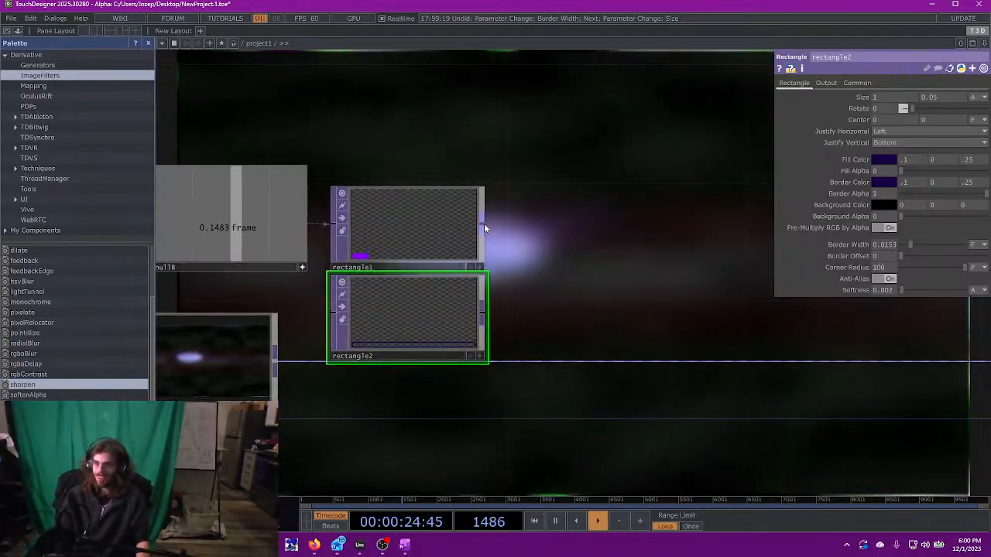
pyautogui.click(510, 226)
pyautogui.write('noise')
pyautogui.press('Return')
pyautogui.click(513, 223)
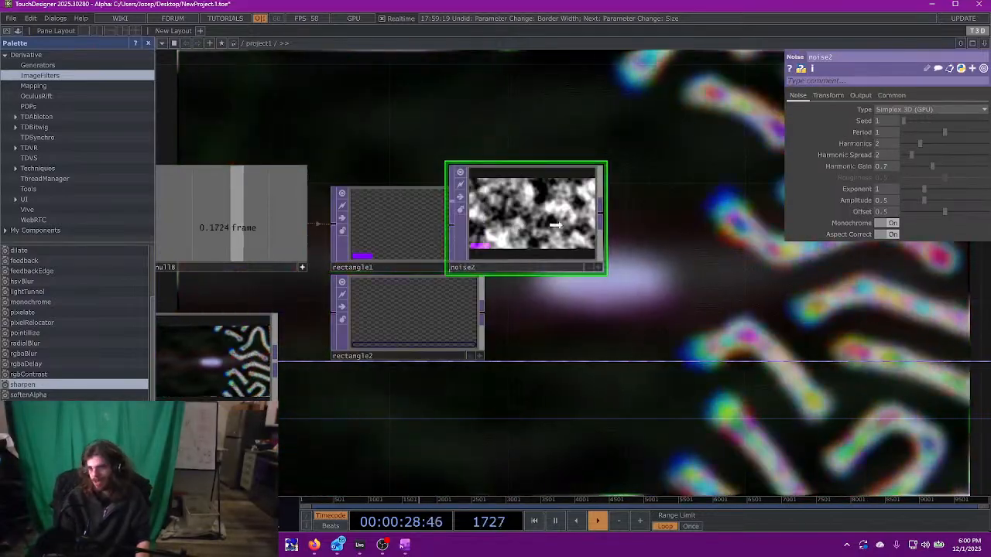
pyautogui.moveTo(514, 222); pyautogui.dragTo(571, 222)
# - Set noise2's RGB output to Input * Noise with Zero alpha, and its offset to 0.7 and amplitude to 0.3
pyautogui.click(866, 96)
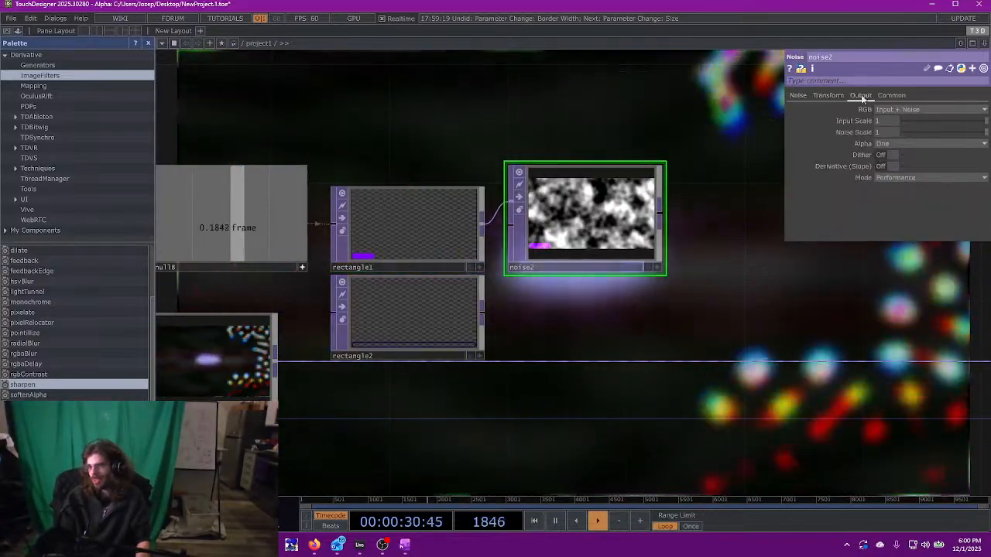
pyautogui.click(831, 95)
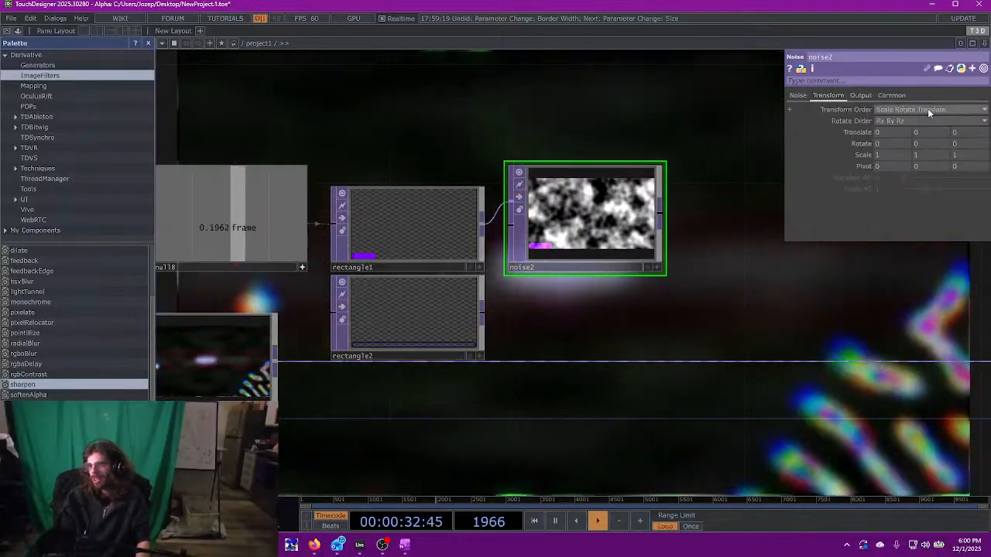
pyautogui.click(860, 95)
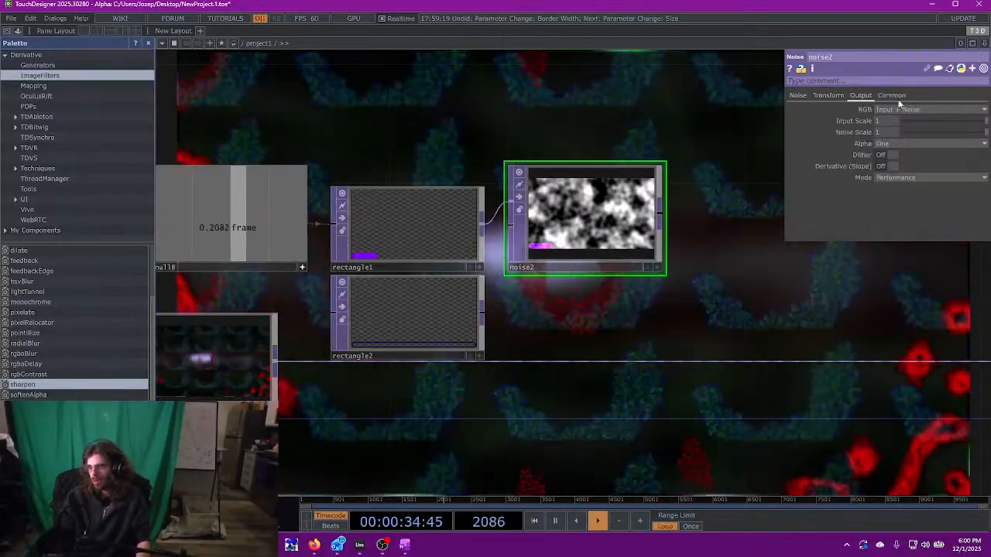
pyautogui.click(896, 132)
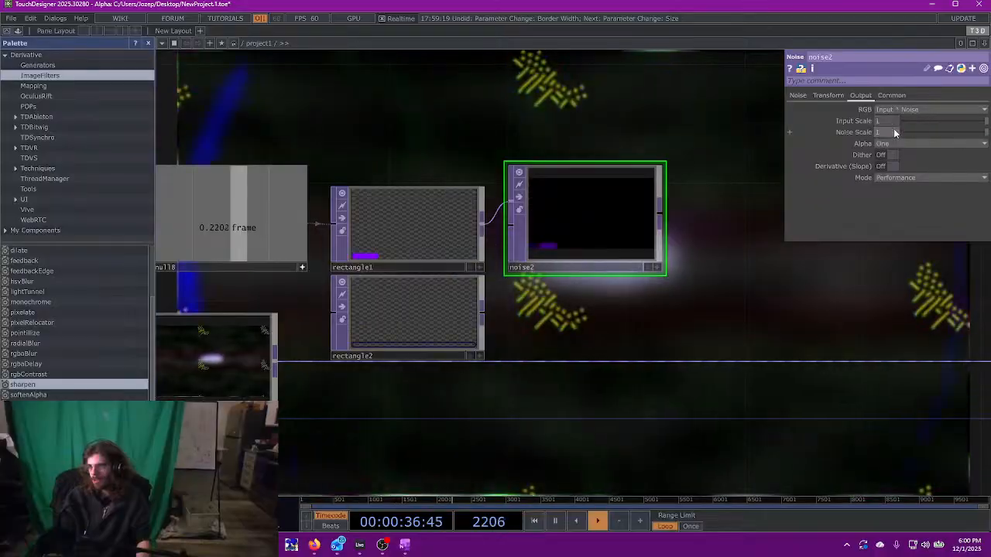
pyautogui.click(883, 146)
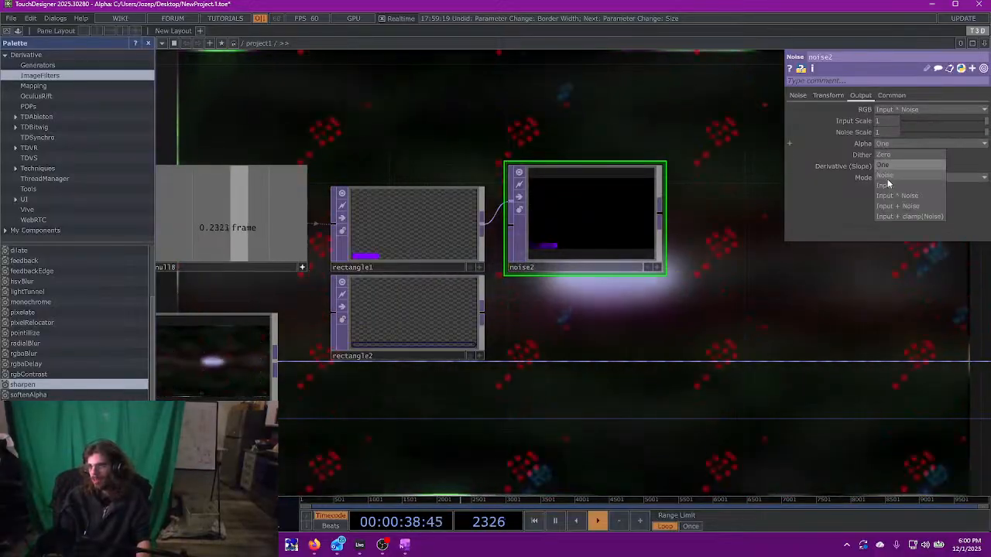
pyautogui.click(886, 176)
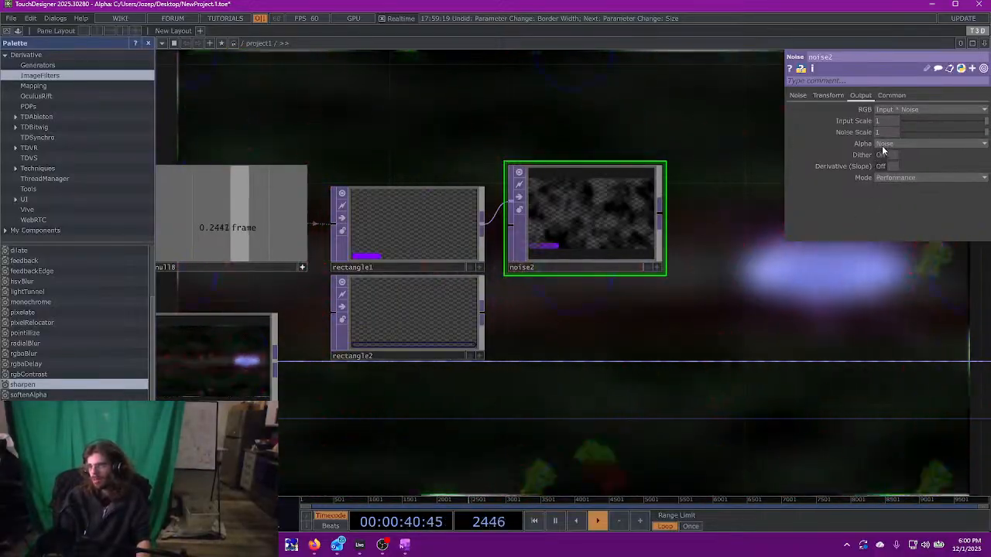
pyautogui.click(883, 155)
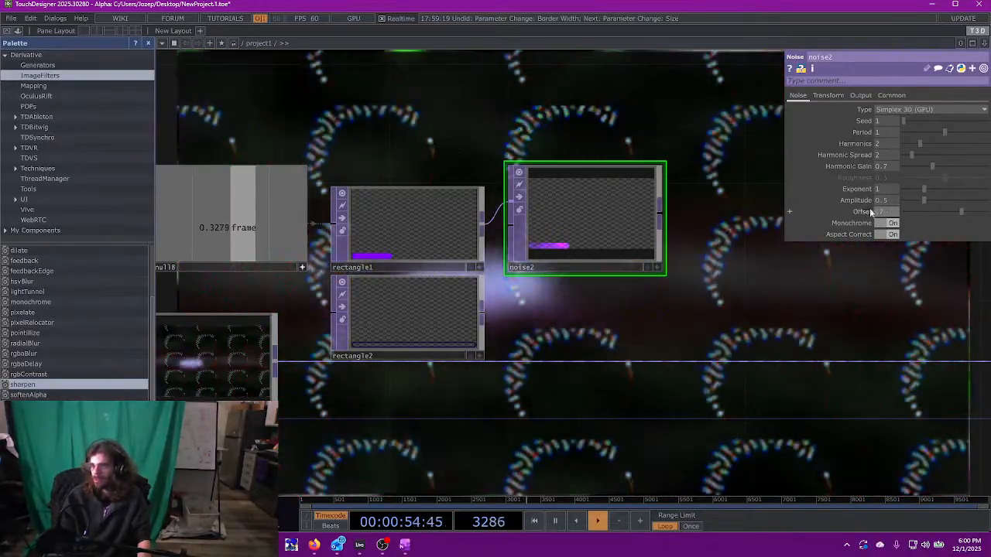
pyautogui.moveTo(888, 203); pyautogui.dragTo(880, 206)
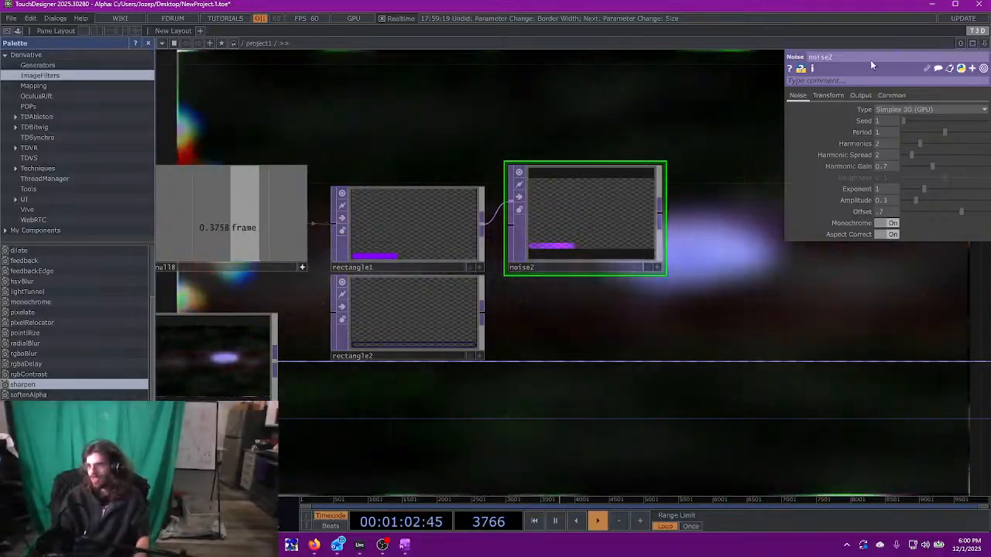
# - Try to animate noise2's Z translation with the expression abstime.seconds
pyautogui.click(860, 96)
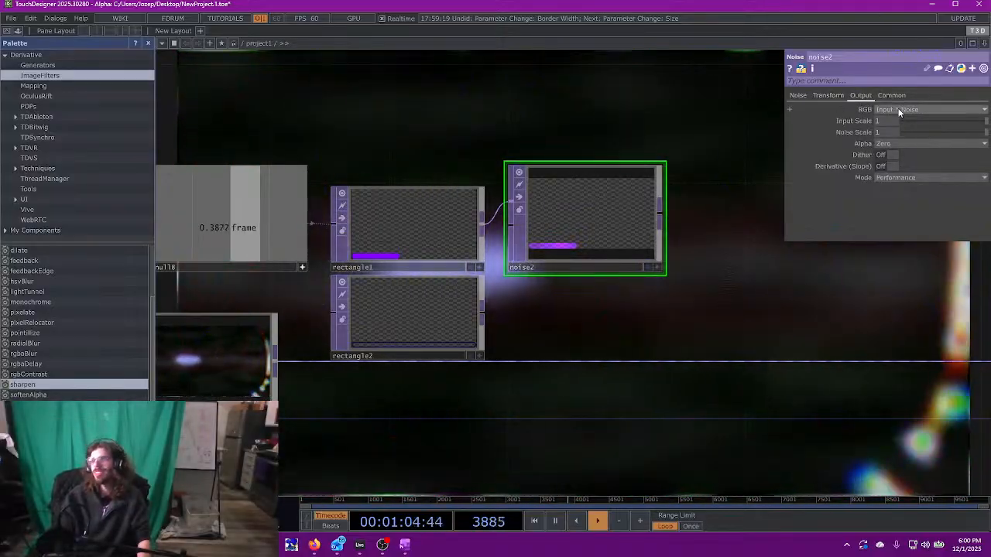
pyautogui.click(836, 96)
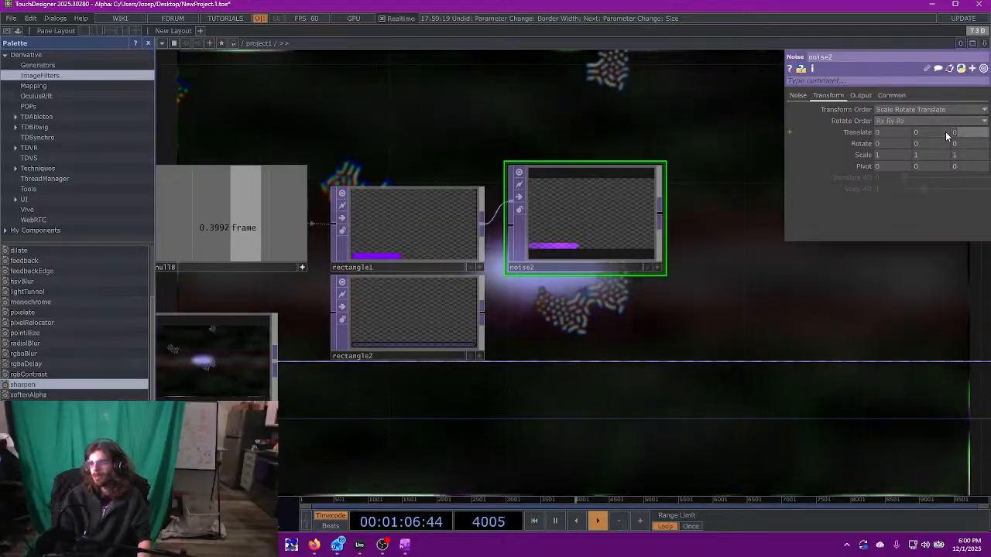
pyautogui.write('time.seconds')
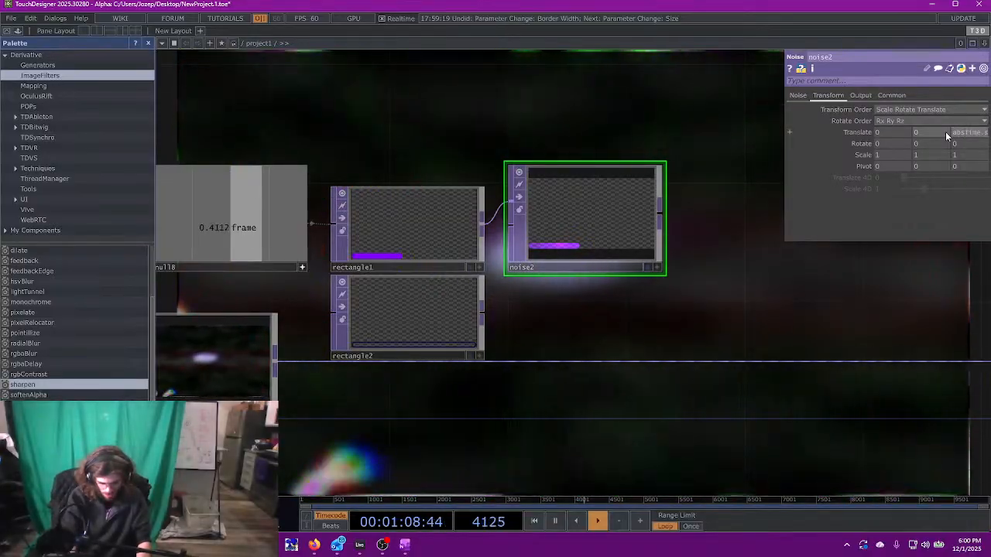
pyautogui.press('Return')
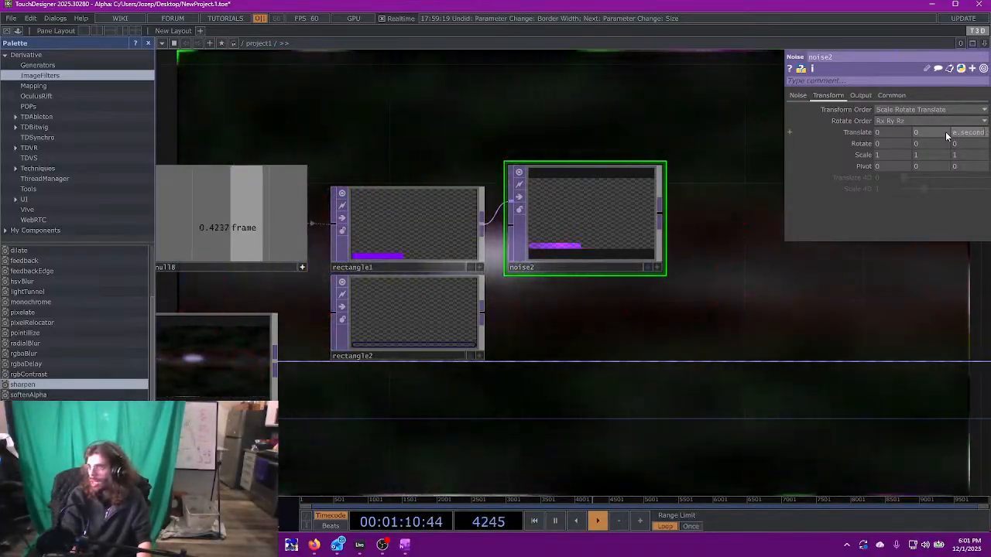
# - Drive noise2's Z translation with the snare channel from null3
pyautogui.scroll(-3, 639, 148)
pyautogui.moveTo(610, 145); pyautogui.dragTo(890, 271)
pyautogui.scroll(-3, 537, 170)
pyautogui.moveTo(489, 155); pyautogui.dragTo(793, 219)
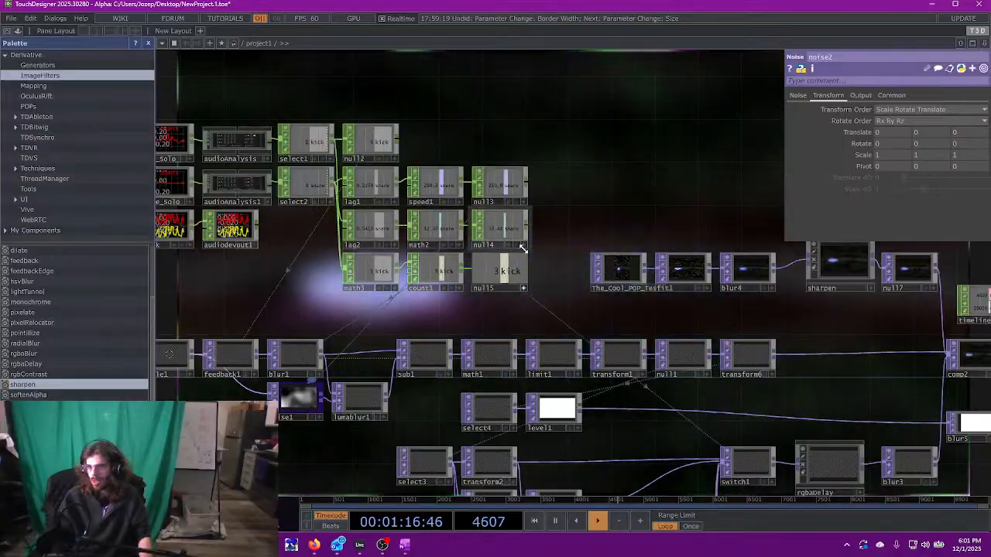
pyautogui.click(500, 230)
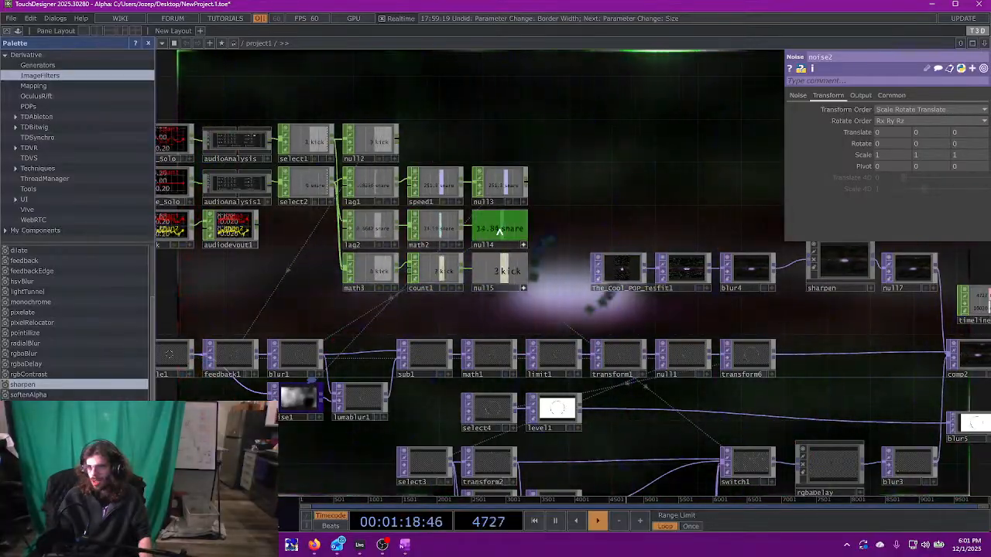
pyautogui.click(524, 244)
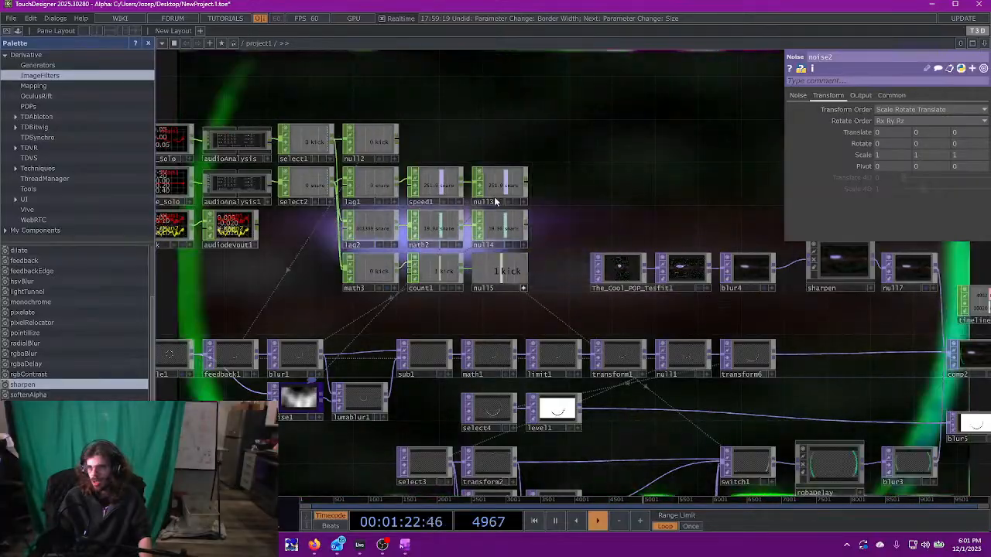
pyautogui.click(523, 202)
pyautogui.moveTo(500, 186); pyautogui.dragTo(960, 132)
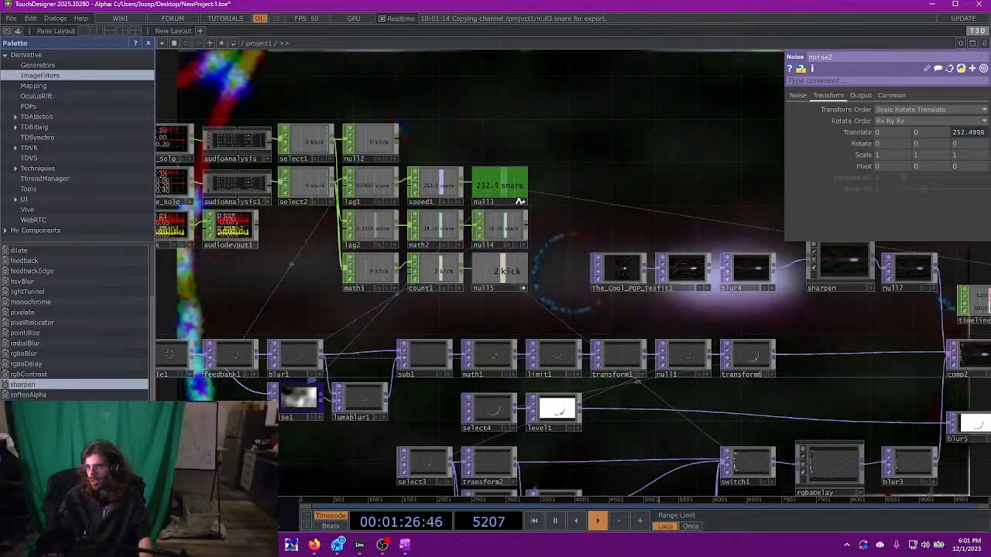
# - Add a Composite TOP fed by noise2's output, placed just after noise2
pyautogui.moveTo(606, 175); pyautogui.dragTo(568, 183)
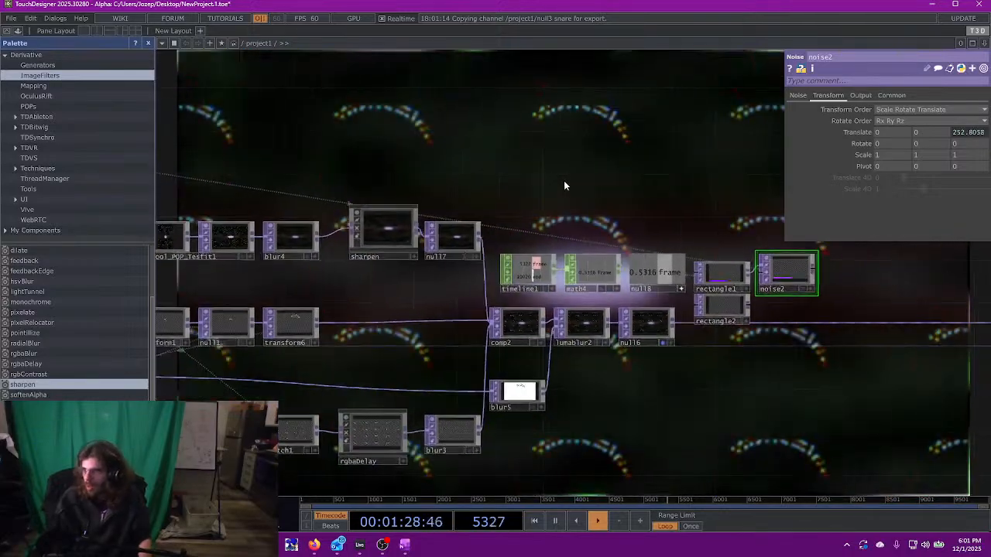
pyautogui.moveTo(650, 179); pyautogui.dragTo(615, 192)
pyautogui.scroll(3, 614, 191)
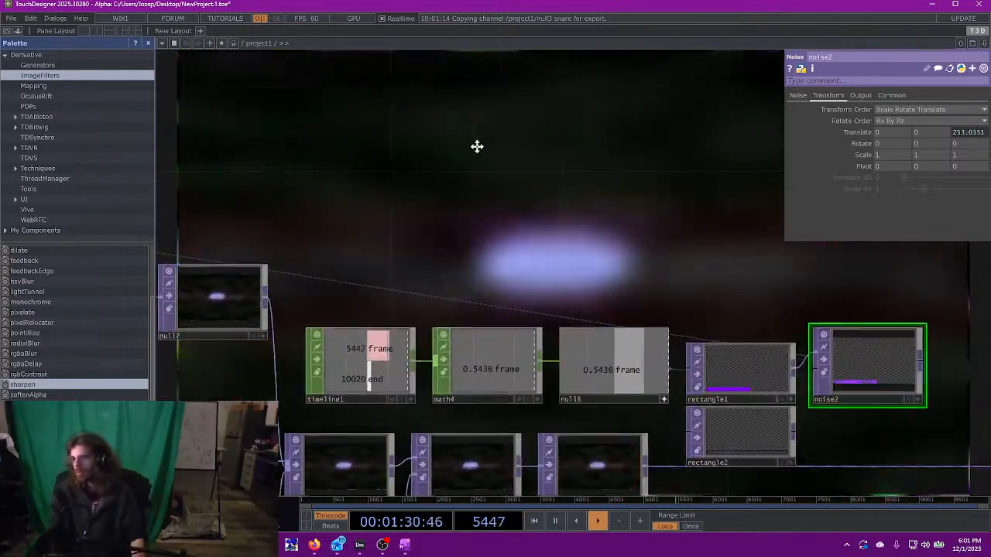
pyautogui.scroll(3, 586, 284)
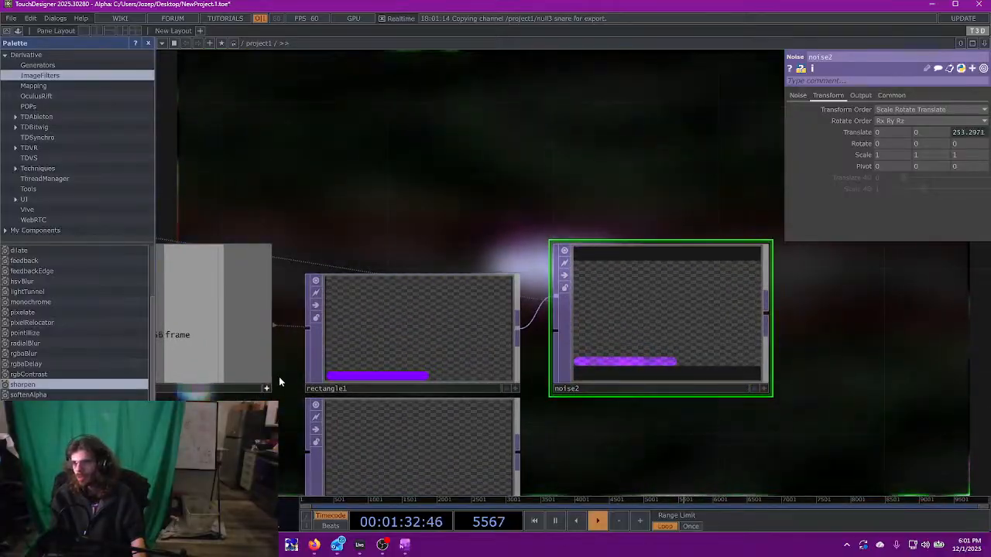
pyautogui.scroll(-3, 418, 165)
pyautogui.moveTo(498, 371)
pyautogui.mouseDown()
pyautogui.moveTo(550, 334)
pyautogui.moveTo(517, 369)
pyautogui.mouseUp()
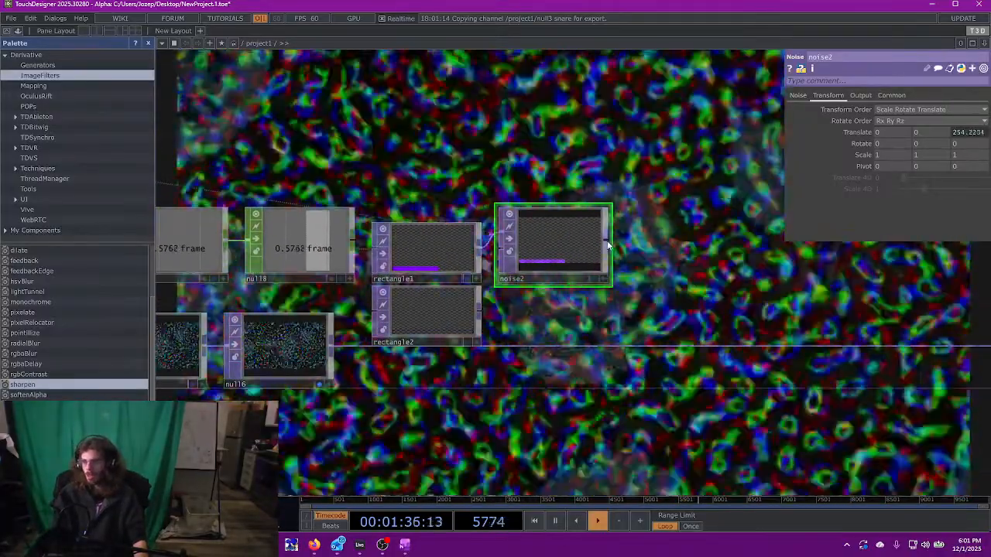
pyautogui.click(608, 246)
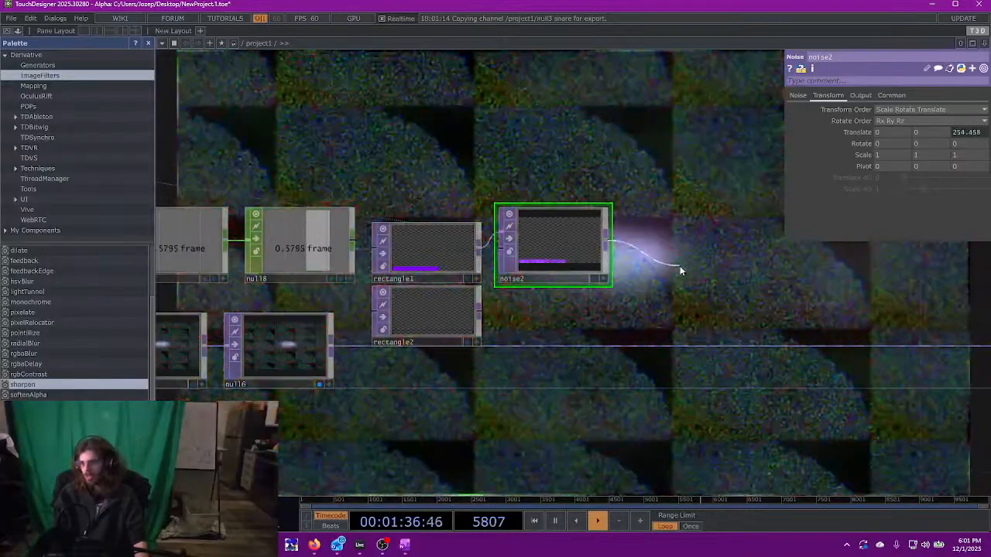
pyautogui.click(678, 268)
pyautogui.write('comp')
pyautogui.press('Return')
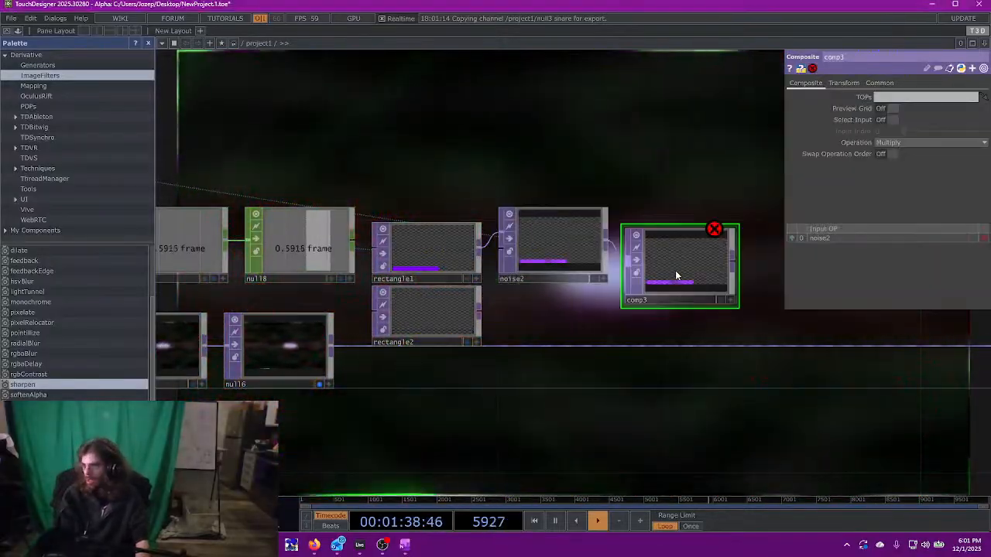
# - Position comp3 lower, set its operation to Under, and wire rectangle2 in as its second input
pyautogui.click(666, 294)
pyautogui.click(929, 143)
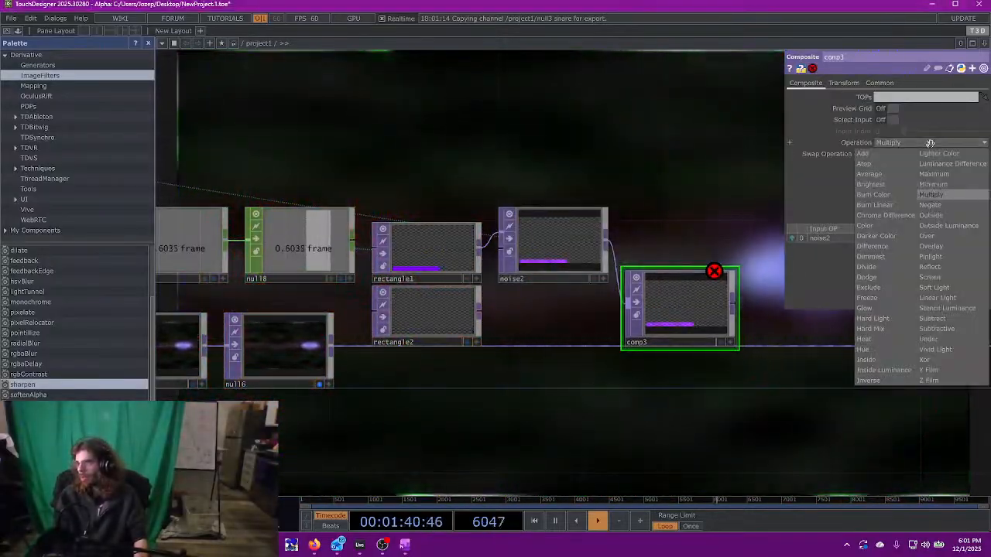
pyautogui.click(928, 339)
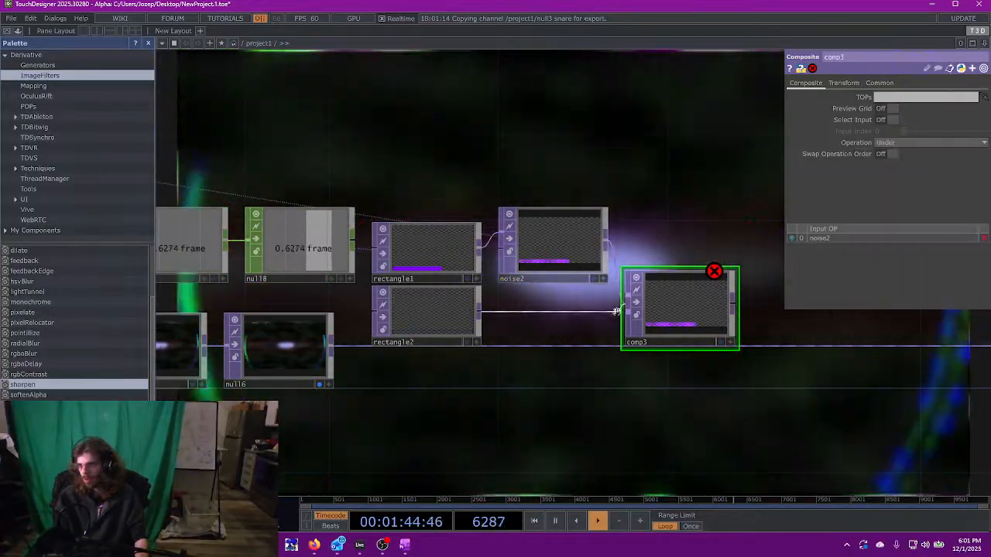
pyautogui.moveTo(837, 351); pyautogui.dragTo(564, 294)
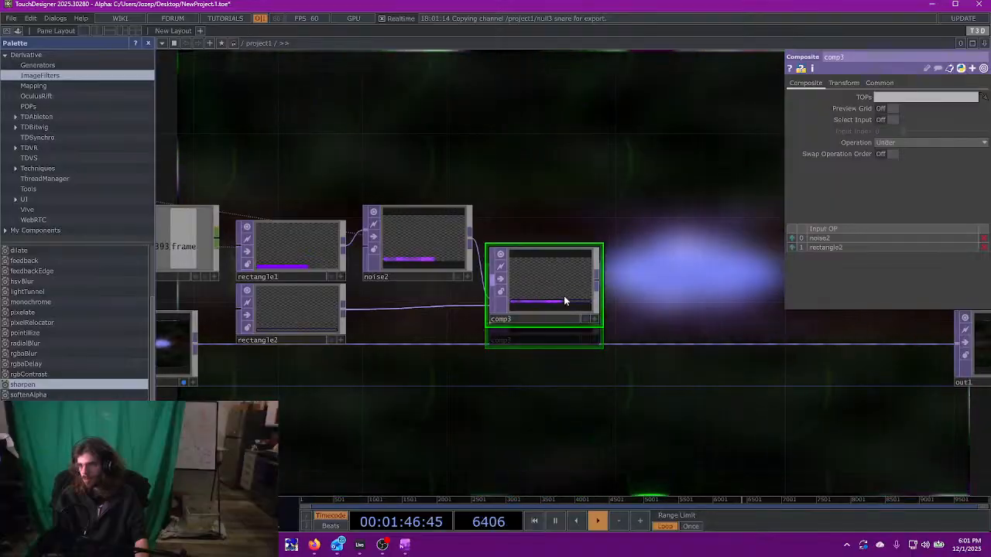
# - Add a Transform TOP fed by comp3's output and place it beside comp3
pyautogui.moveTo(534, 306); pyautogui.dragTo(445, 287, button='middle')
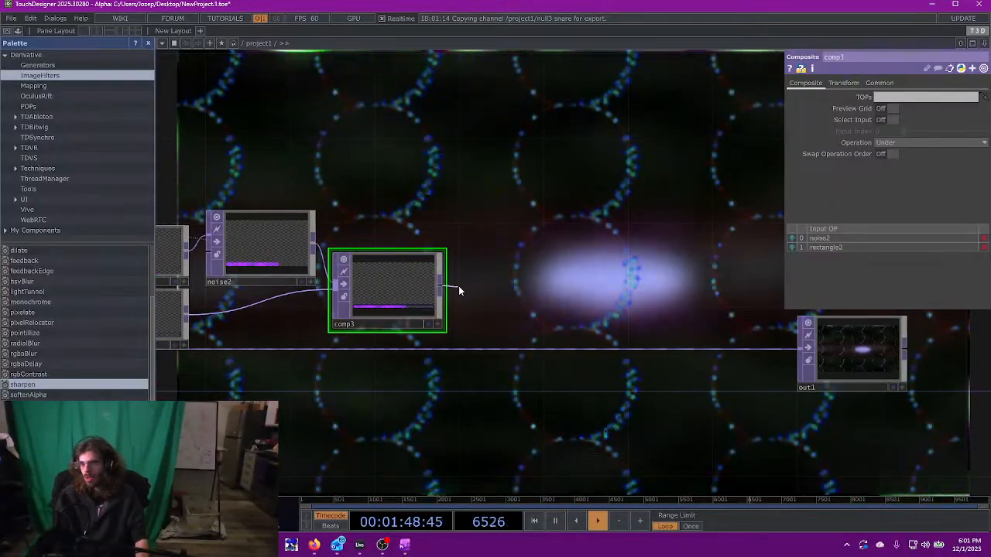
pyautogui.press('Tab')
pyautogui.write('tran')
pyautogui.press('Return')
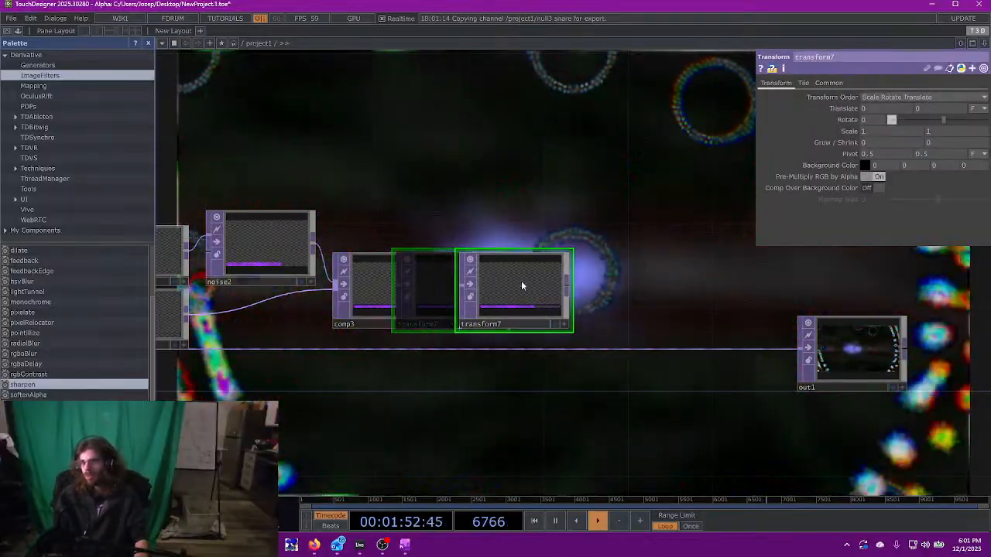
pyautogui.click(515, 281)
# - Insert a Composite TOP into the connection between null6 and out1, placed directly before out1
pyautogui.rightClick(650, 347)
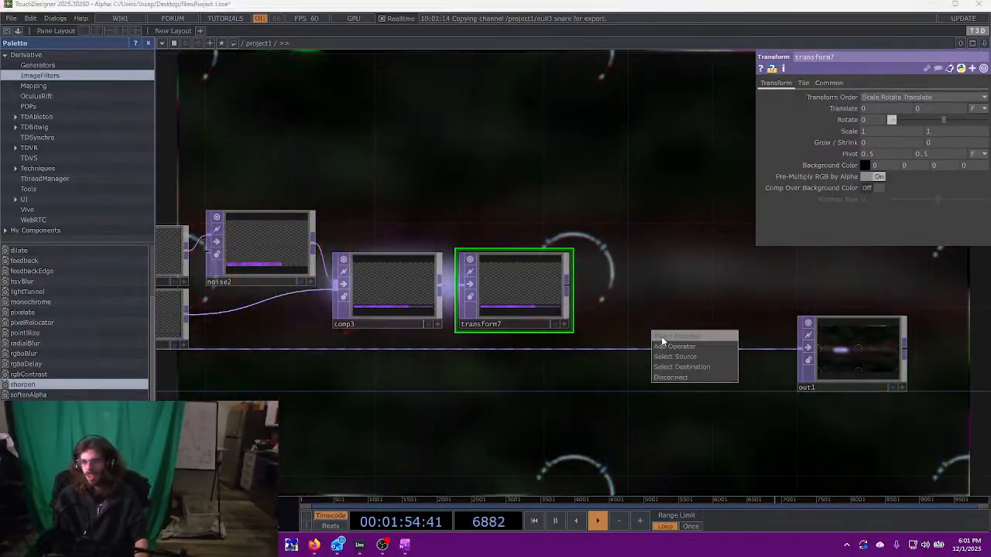
pyautogui.click(661, 336)
pyautogui.click(661, 336)
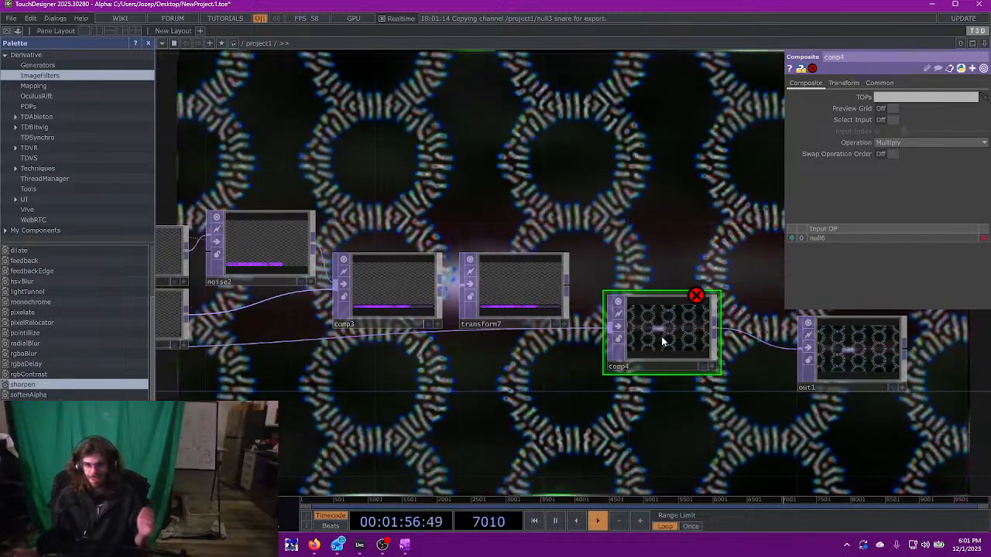
pyautogui.moveTo(641, 335); pyautogui.dragTo(694, 355)
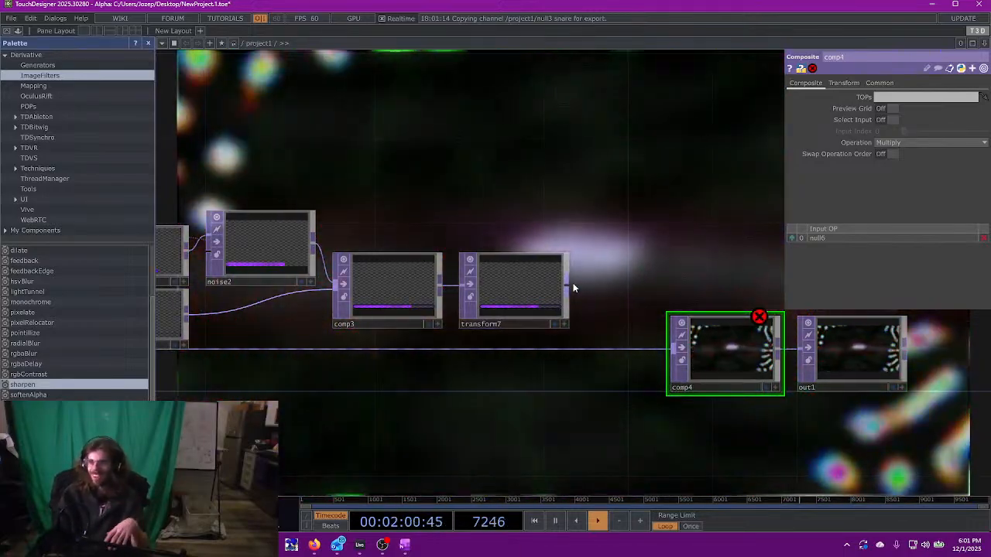
# - Wire transform7 into comp4, set the operation to Over, and order transform7 above null6 in the inputs
pyautogui.moveTo(573, 287); pyautogui.dragTo(668, 349)
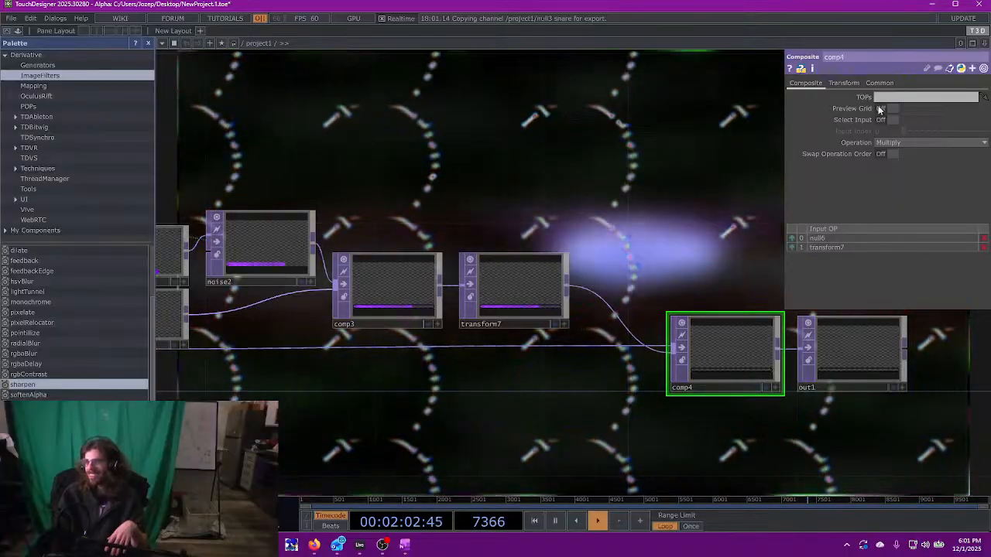
pyautogui.click(889, 143)
pyautogui.click(937, 231)
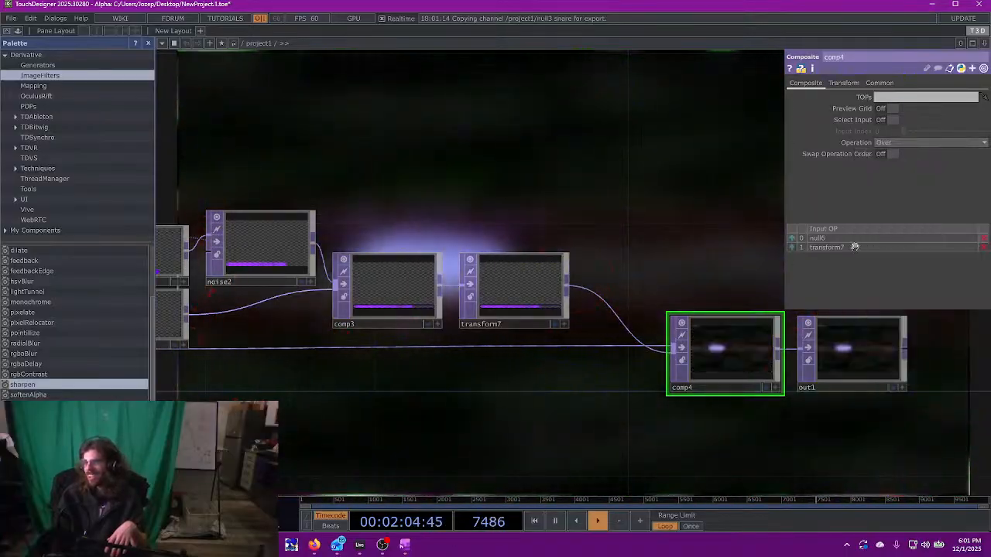
pyautogui.moveTo(885, 240); pyautogui.dragTo(791, 251)
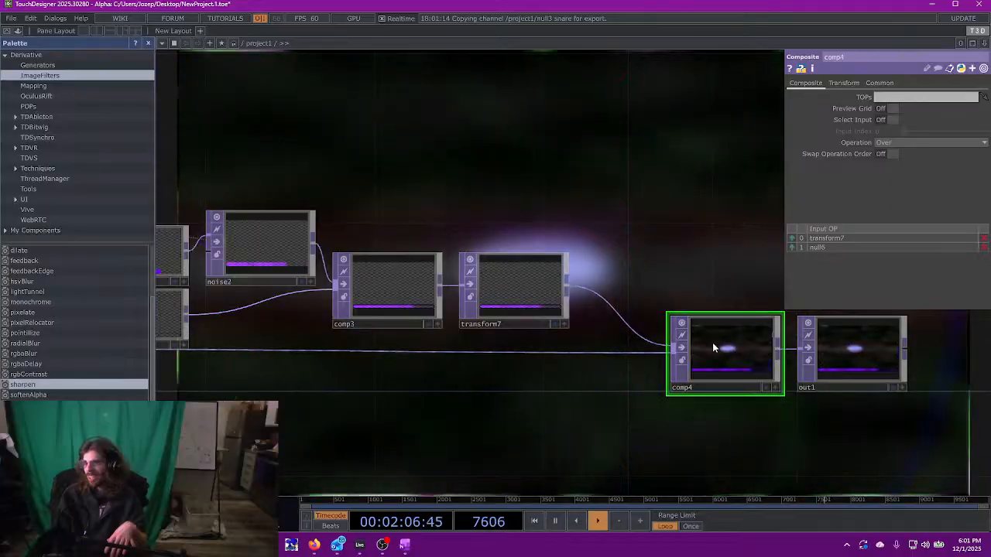
# - Display out1 as the network background
pyautogui.scroll(-2, 526, 399)
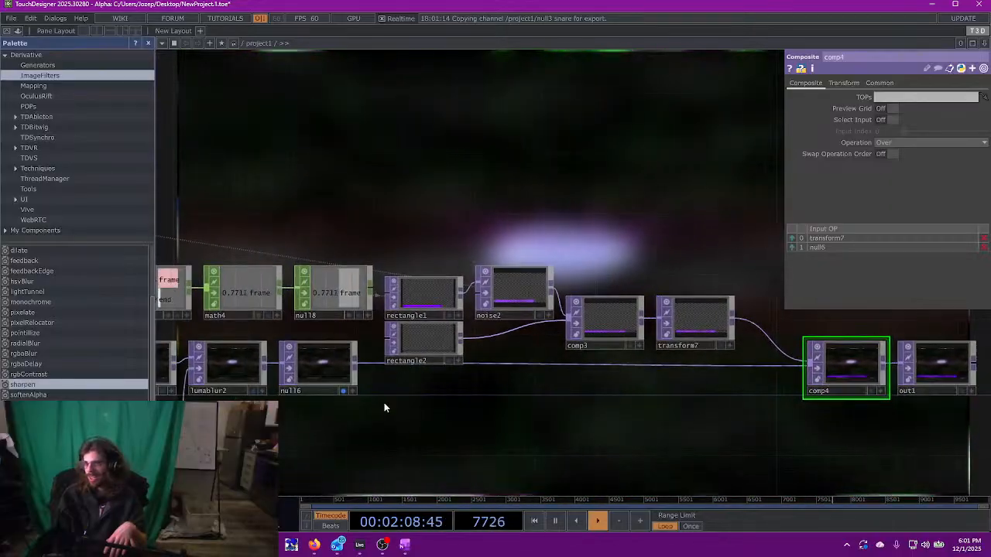
pyautogui.hscroll(3, 696, 426)
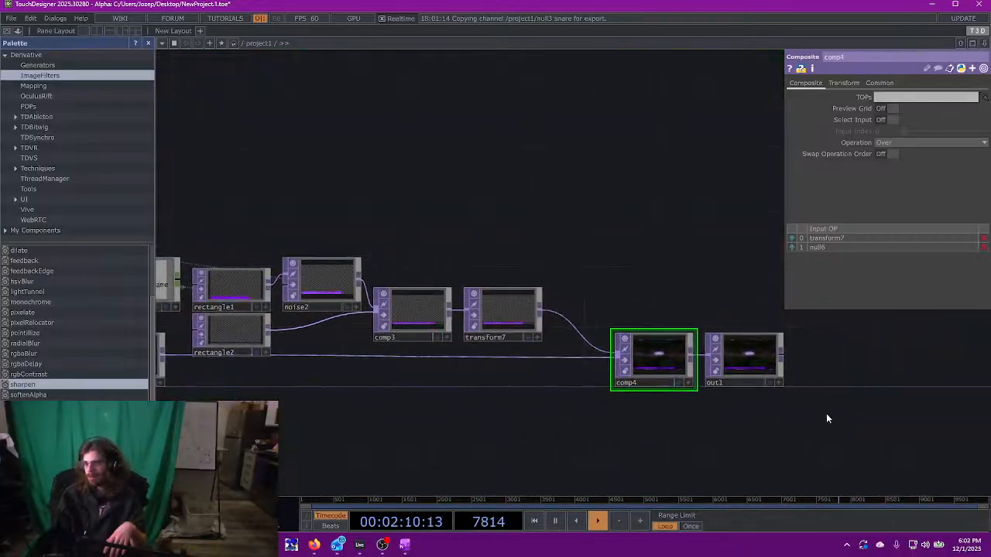
pyautogui.click(768, 383)
pyautogui.moveTo(730, 442); pyautogui.dragTo(787, 442)
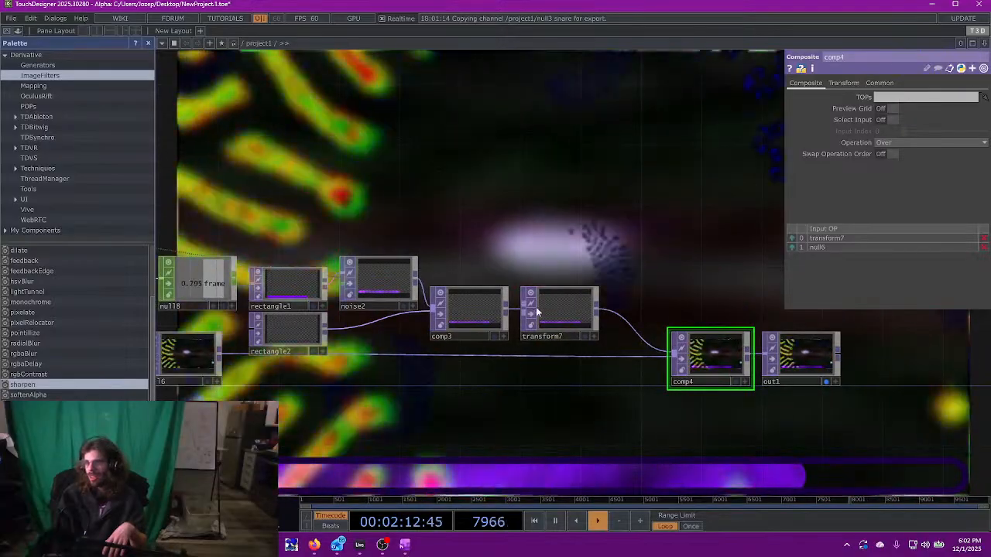
# - Set transform7's X scale to 0.75 and its Y translation to 0.78
pyautogui.click(552, 307)
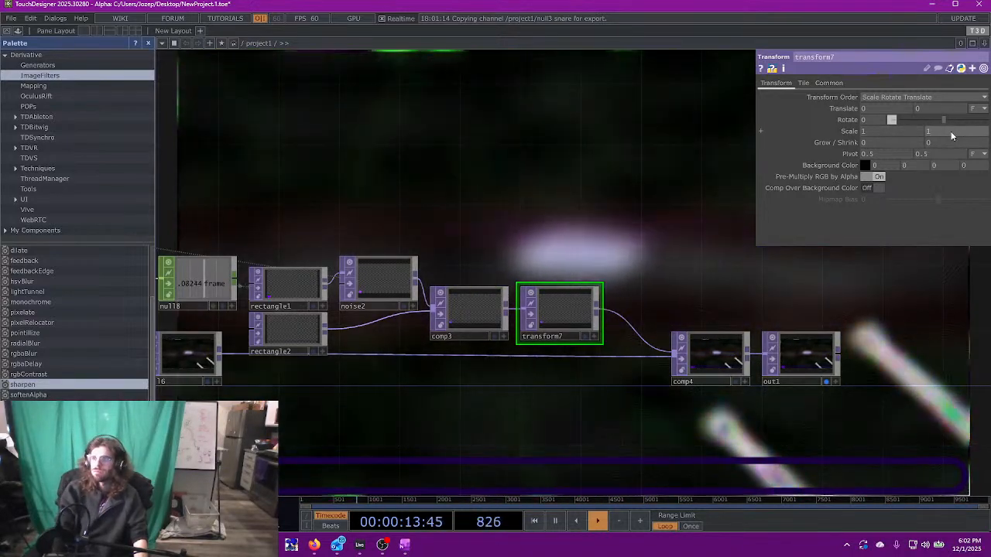
pyautogui.moveTo(901, 129); pyautogui.dragTo(832, 121, button='middle')
pyautogui.moveTo(929, 106)
pyautogui.mouseDown(button='middle')
pyautogui.moveTo(927, 91)
pyautogui.moveTo(920, 109)
pyautogui.mouseUp(button='middle')
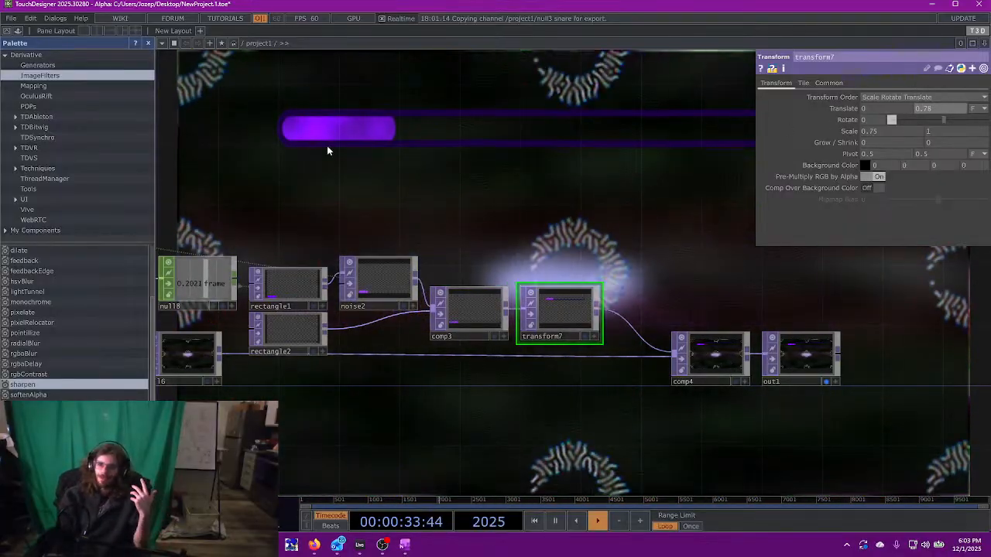
# - Delete the progress bar's rectangle, noise, composite and transform operators along with comp4, and move out1 beside null6
pyautogui.moveTo(308, 203); pyautogui.dragTo(629, 324)
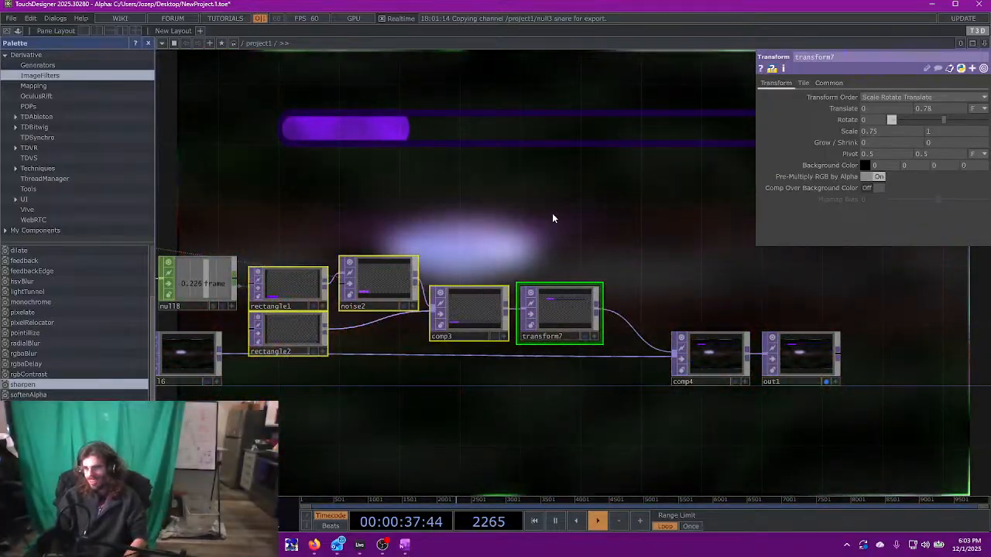
pyautogui.press('Delete')
pyautogui.click(716, 352)
pyautogui.press('Delete')
pyautogui.moveTo(789, 356); pyautogui.dragTo(276, 356)
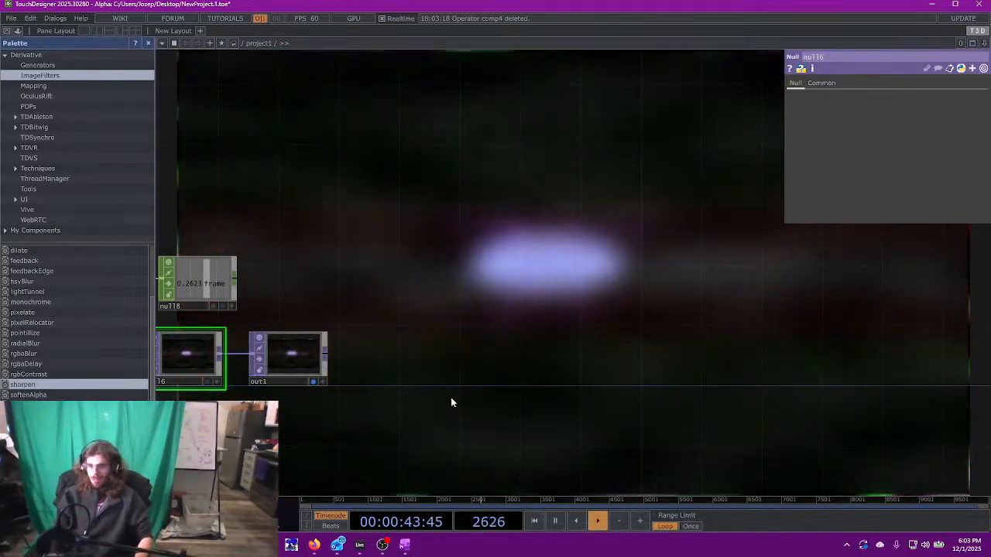
# - Reset the timeline to a paused frame 1 and set audiodevout1's volume to 1
pyautogui.click(535, 520)
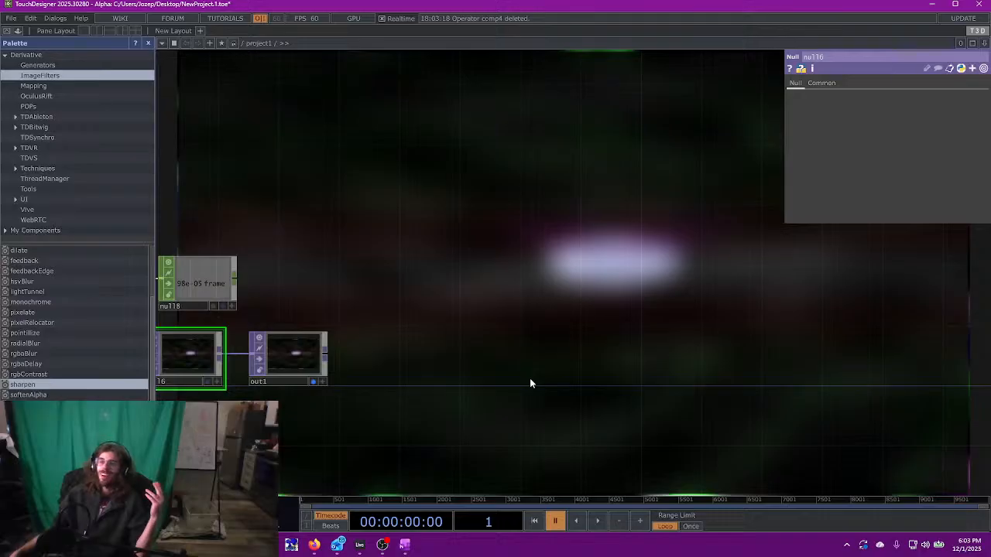
pyautogui.scroll(-3, 471, 181)
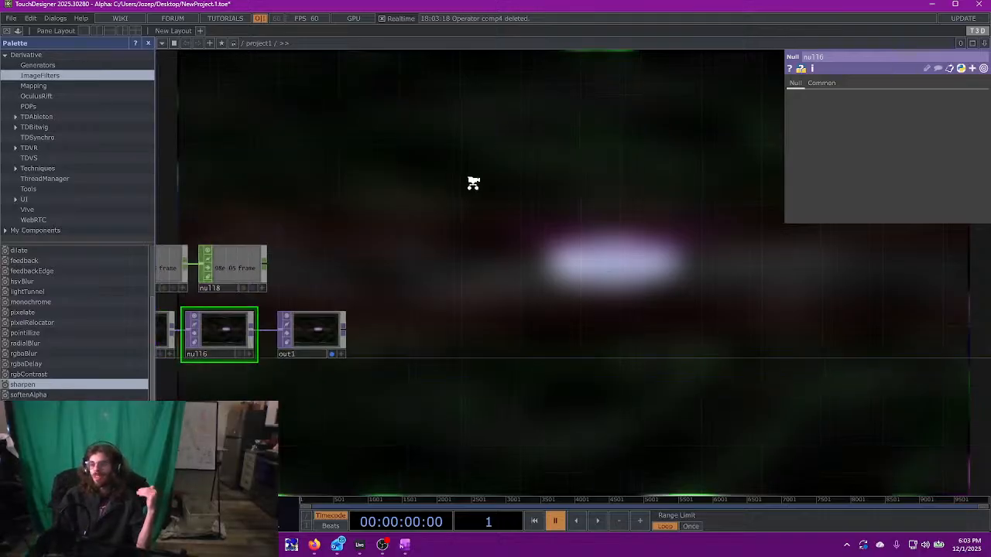
pyautogui.scroll(-6, 801, 219)
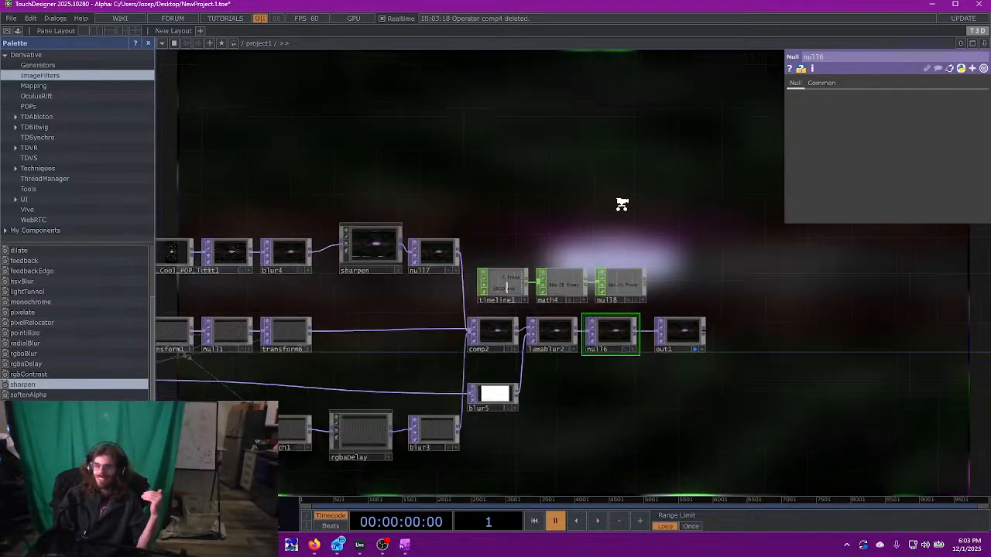
pyautogui.scroll(-3, 734, 213)
pyautogui.scroll(1, 643, 210)
pyautogui.scroll(-3, 643, 210)
pyautogui.scroll(3, 403, 331)
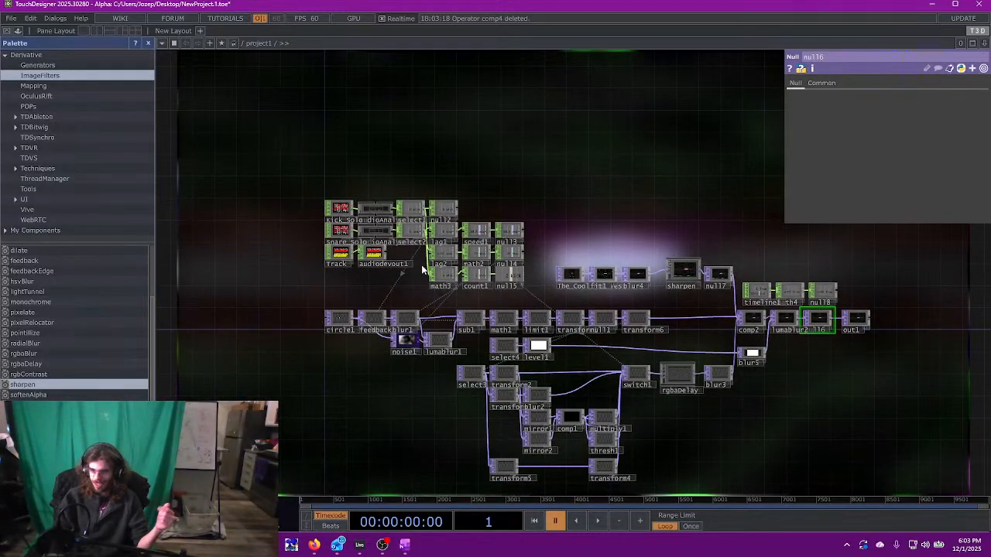
pyautogui.click(377, 262)
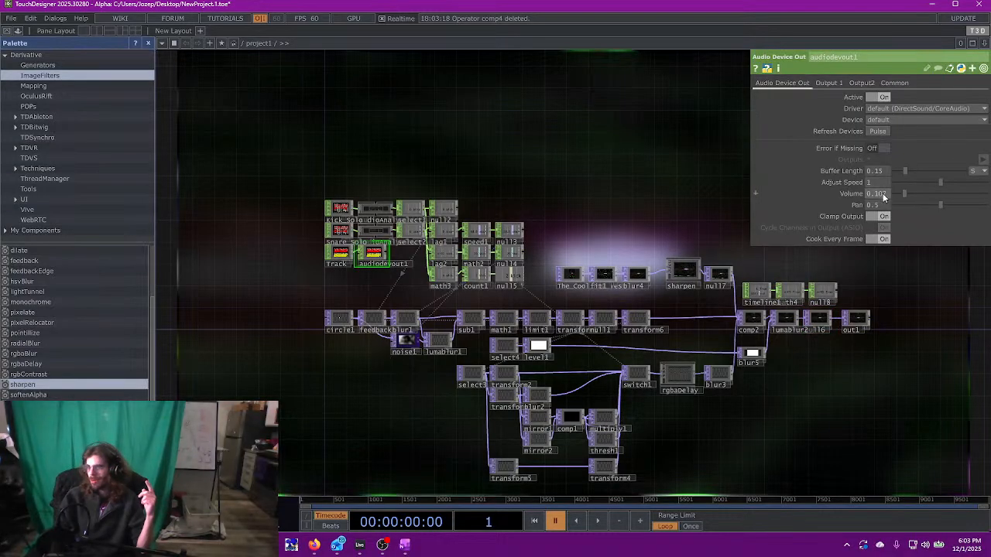
pyautogui.write('1')
pyautogui.press('Return')
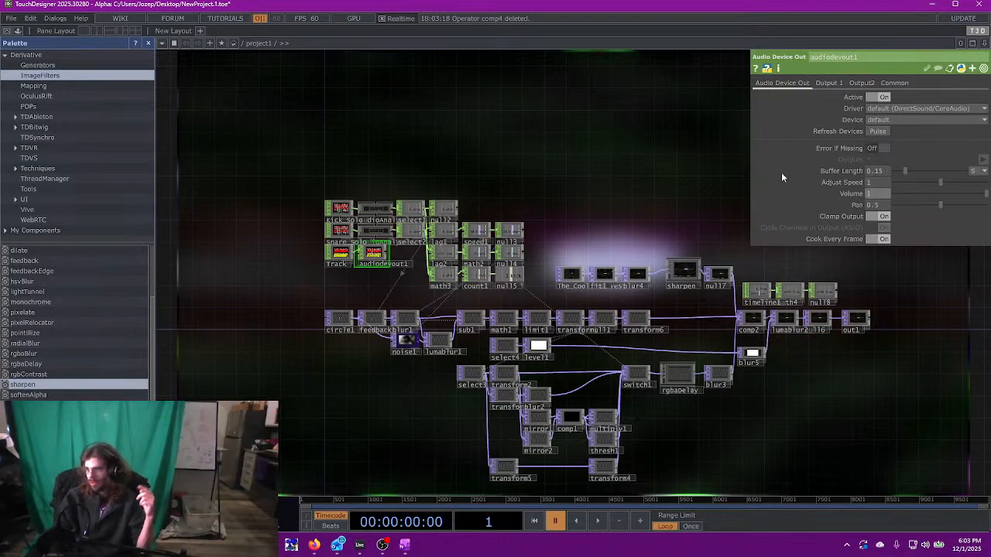
# - Start playback and show the output in a maximized perform window
pyautogui.press('space')
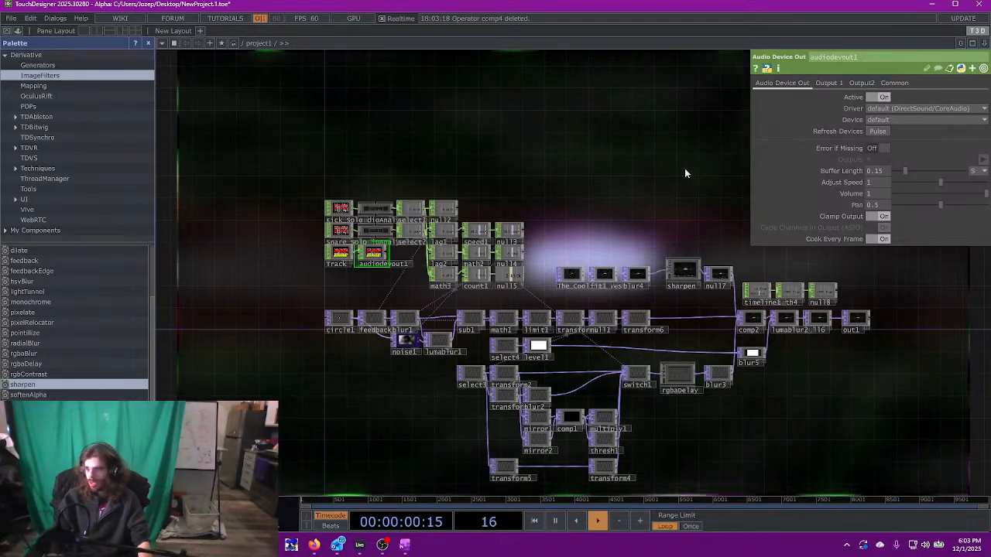
pyautogui.press('F1')
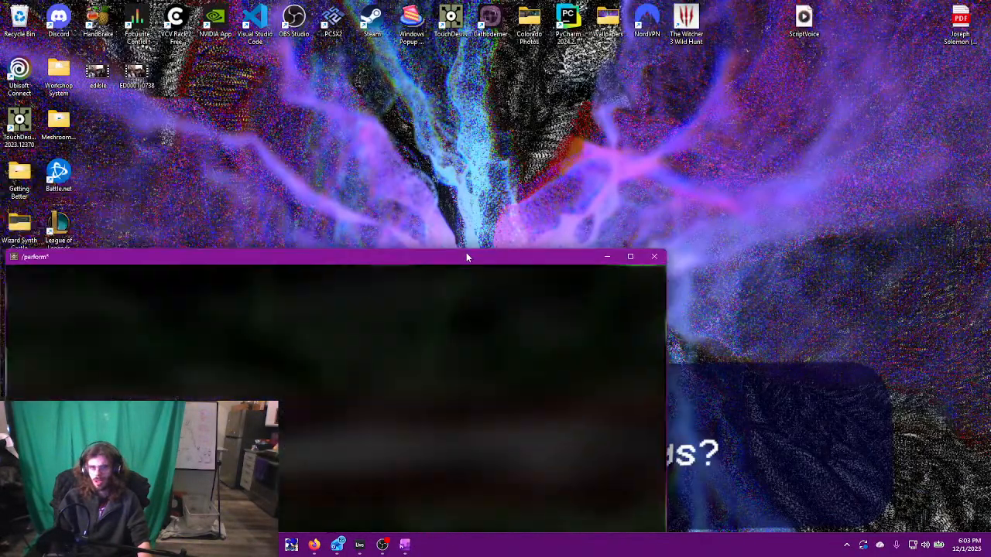
pyautogui.moveTo(442, 259); pyautogui.dragTo(615, 7)
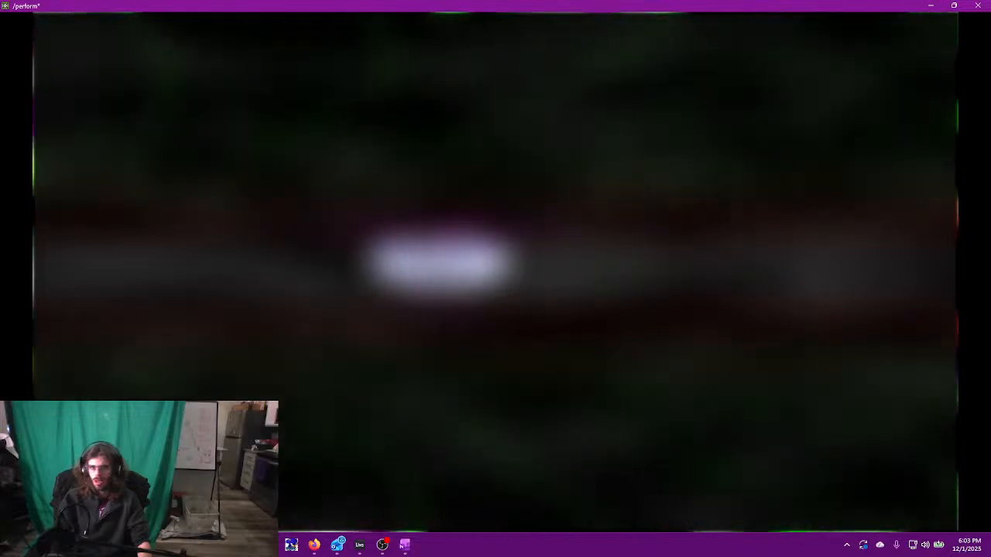